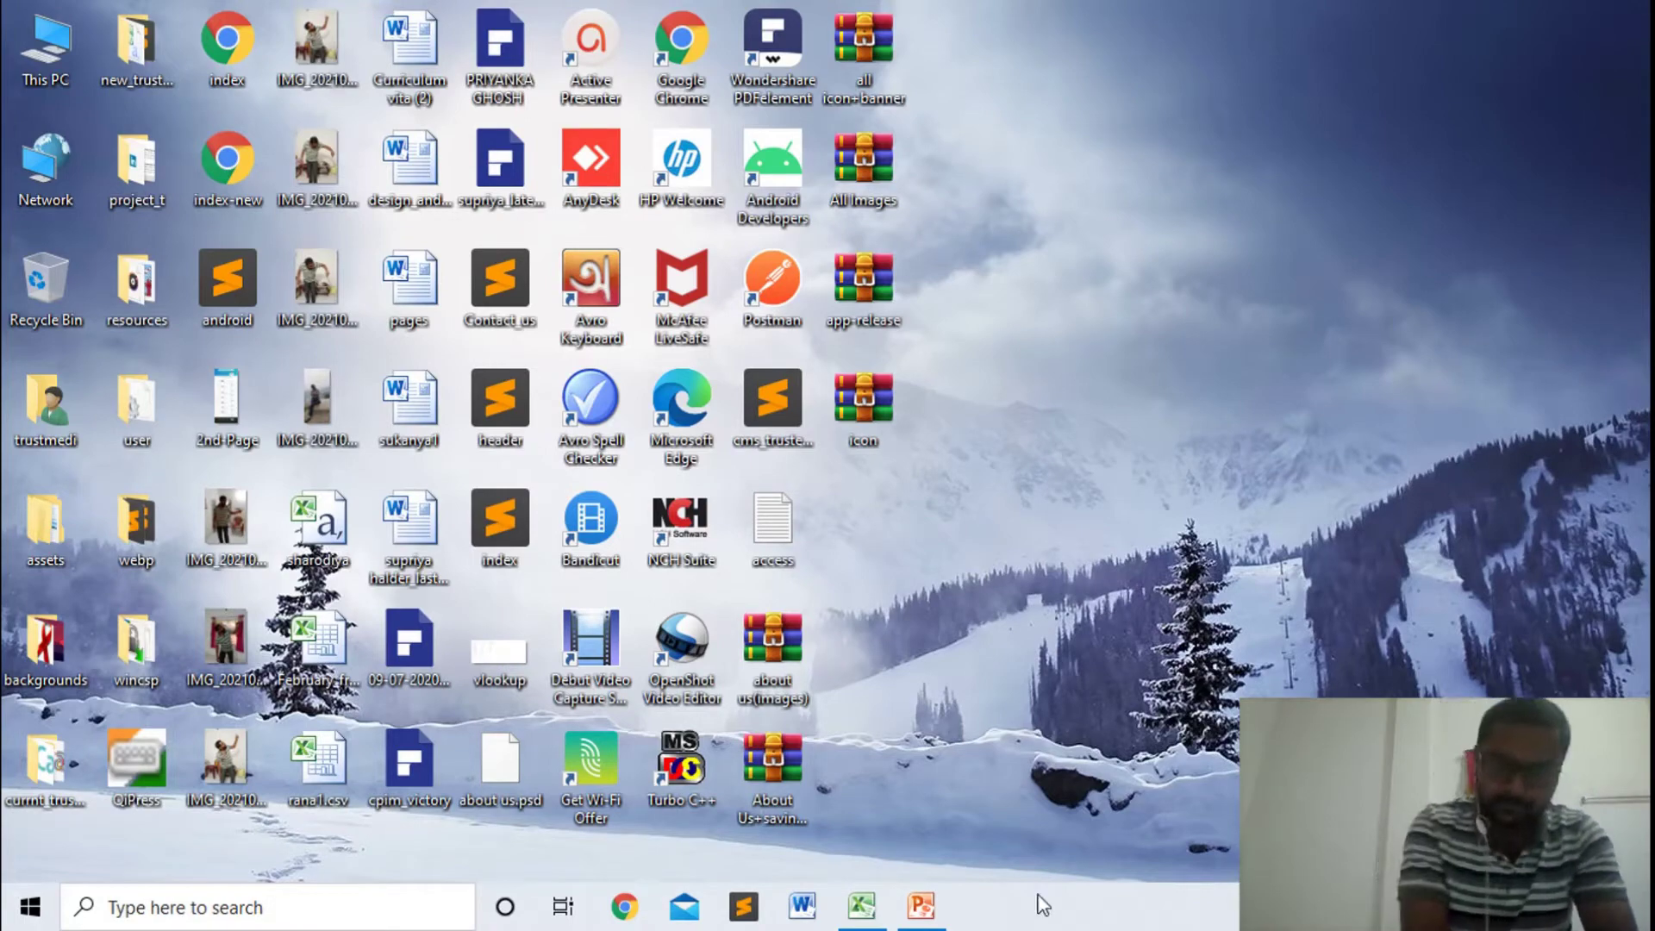
- Bring the blank Book1 workbook to the front from the Windows taskbar
{"action": "left_click", "coordinate": [862, 907]}
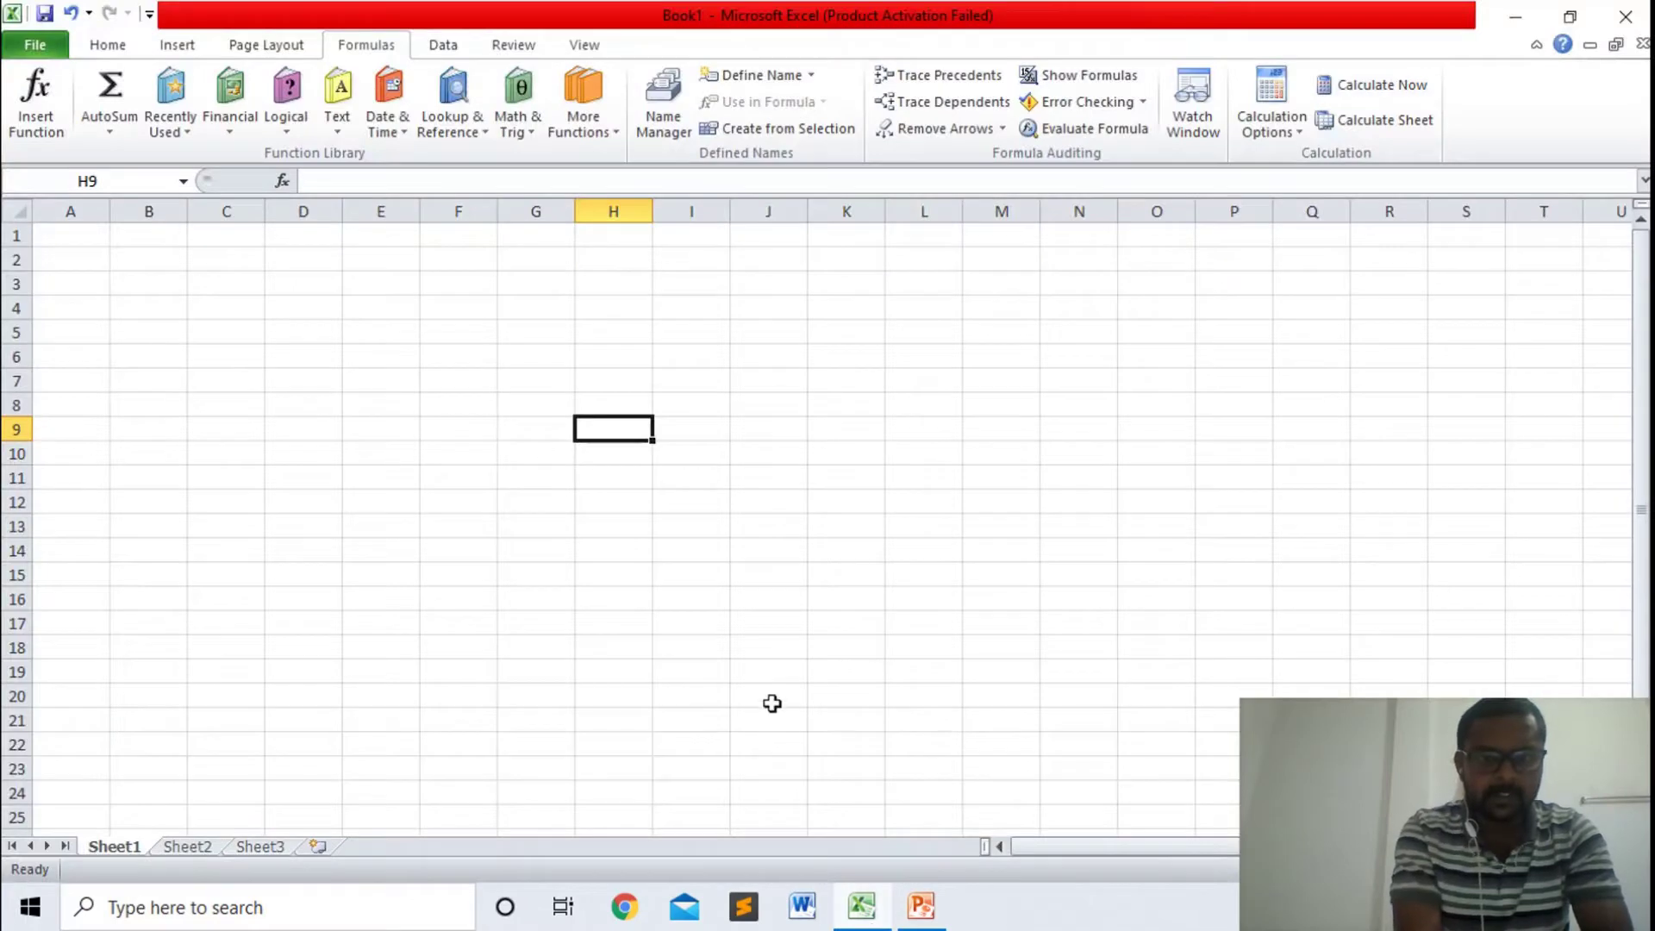
- View PowerPoint slide 2 with BAHTTEXT-to-CONCATENATE syntax, then return to Excel at cell H7
{"action": "left_click", "coordinate": [921, 905]}
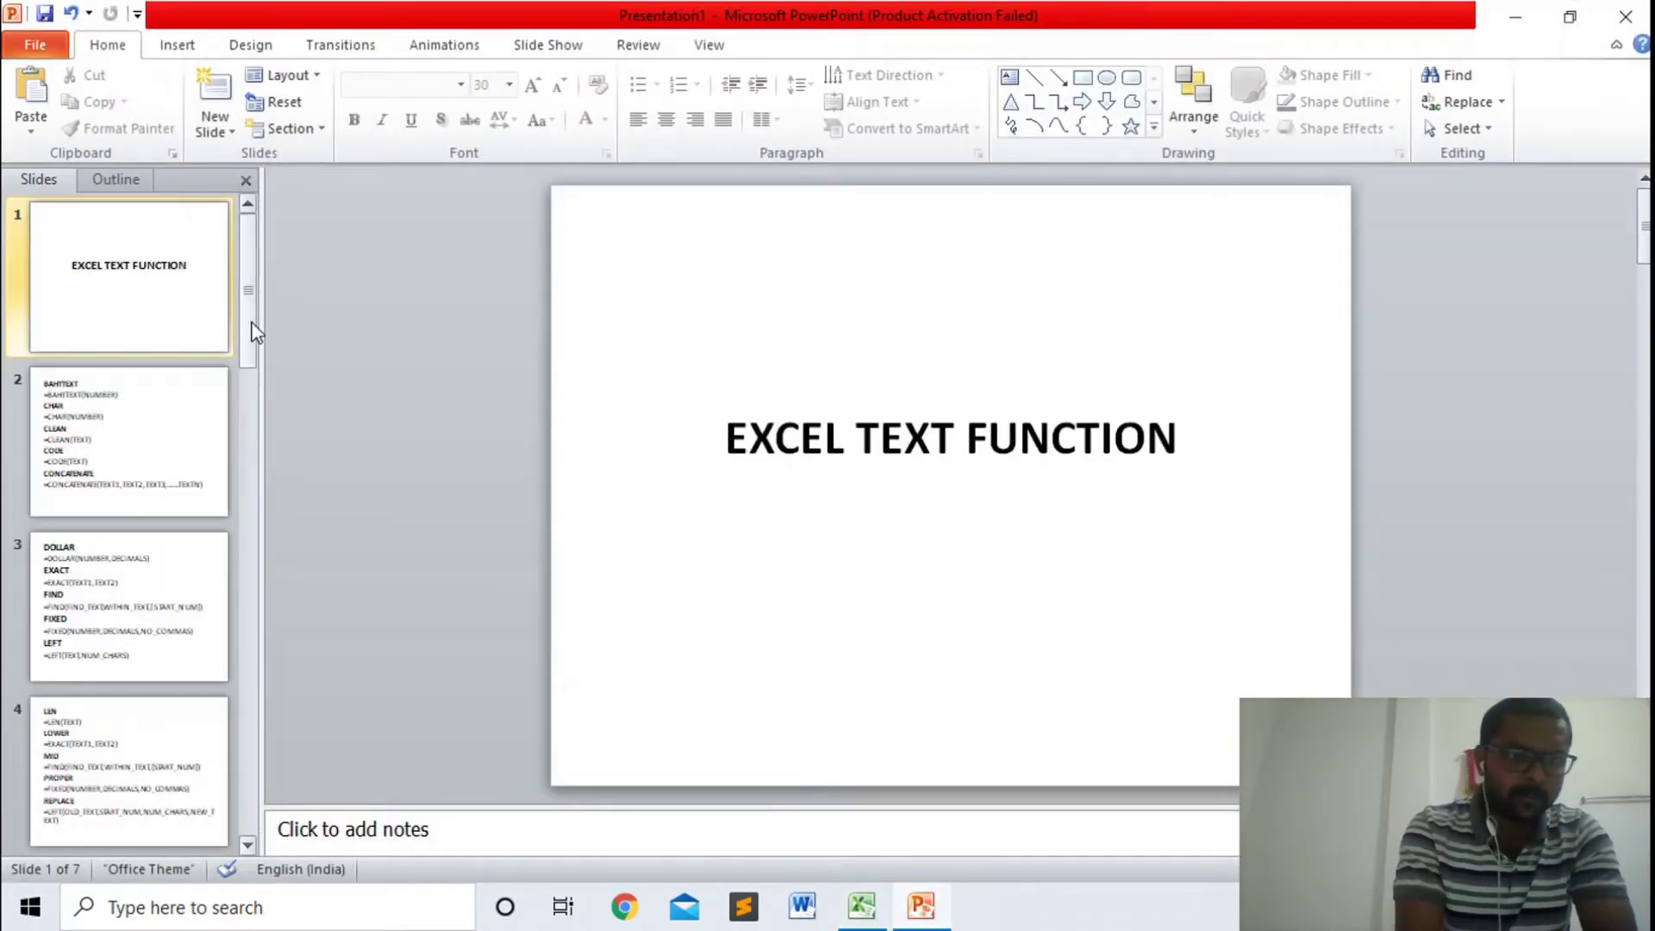
{"action": "left_click", "coordinate": [250, 289]}
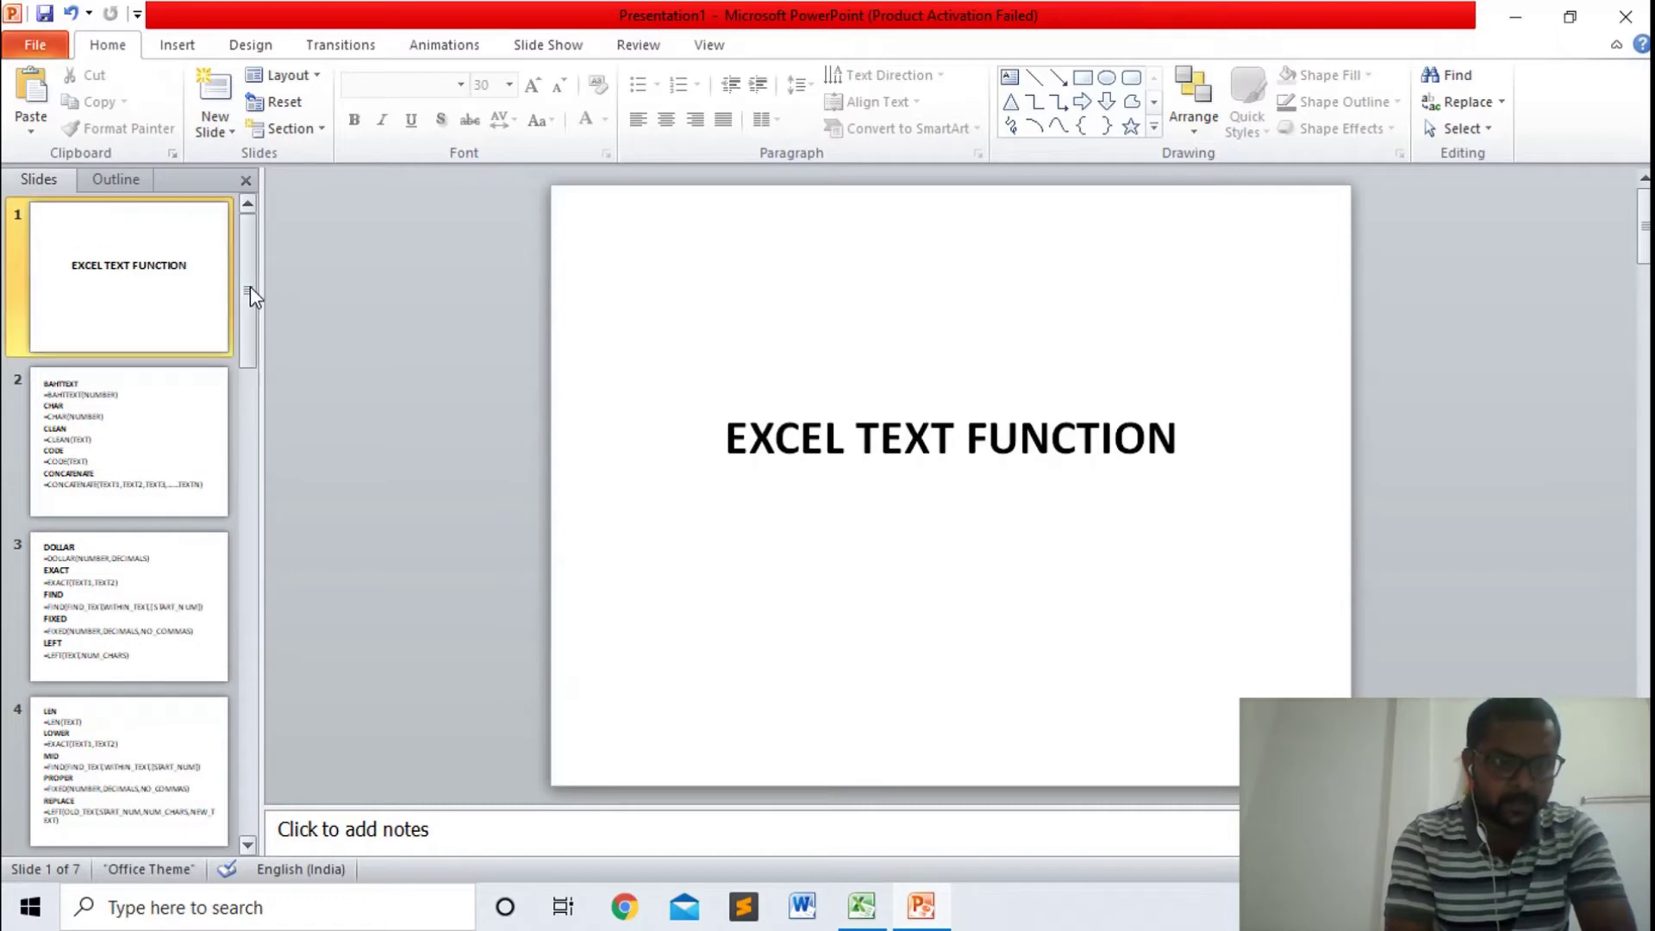
{"action": "left_click", "coordinate": [99, 457]}
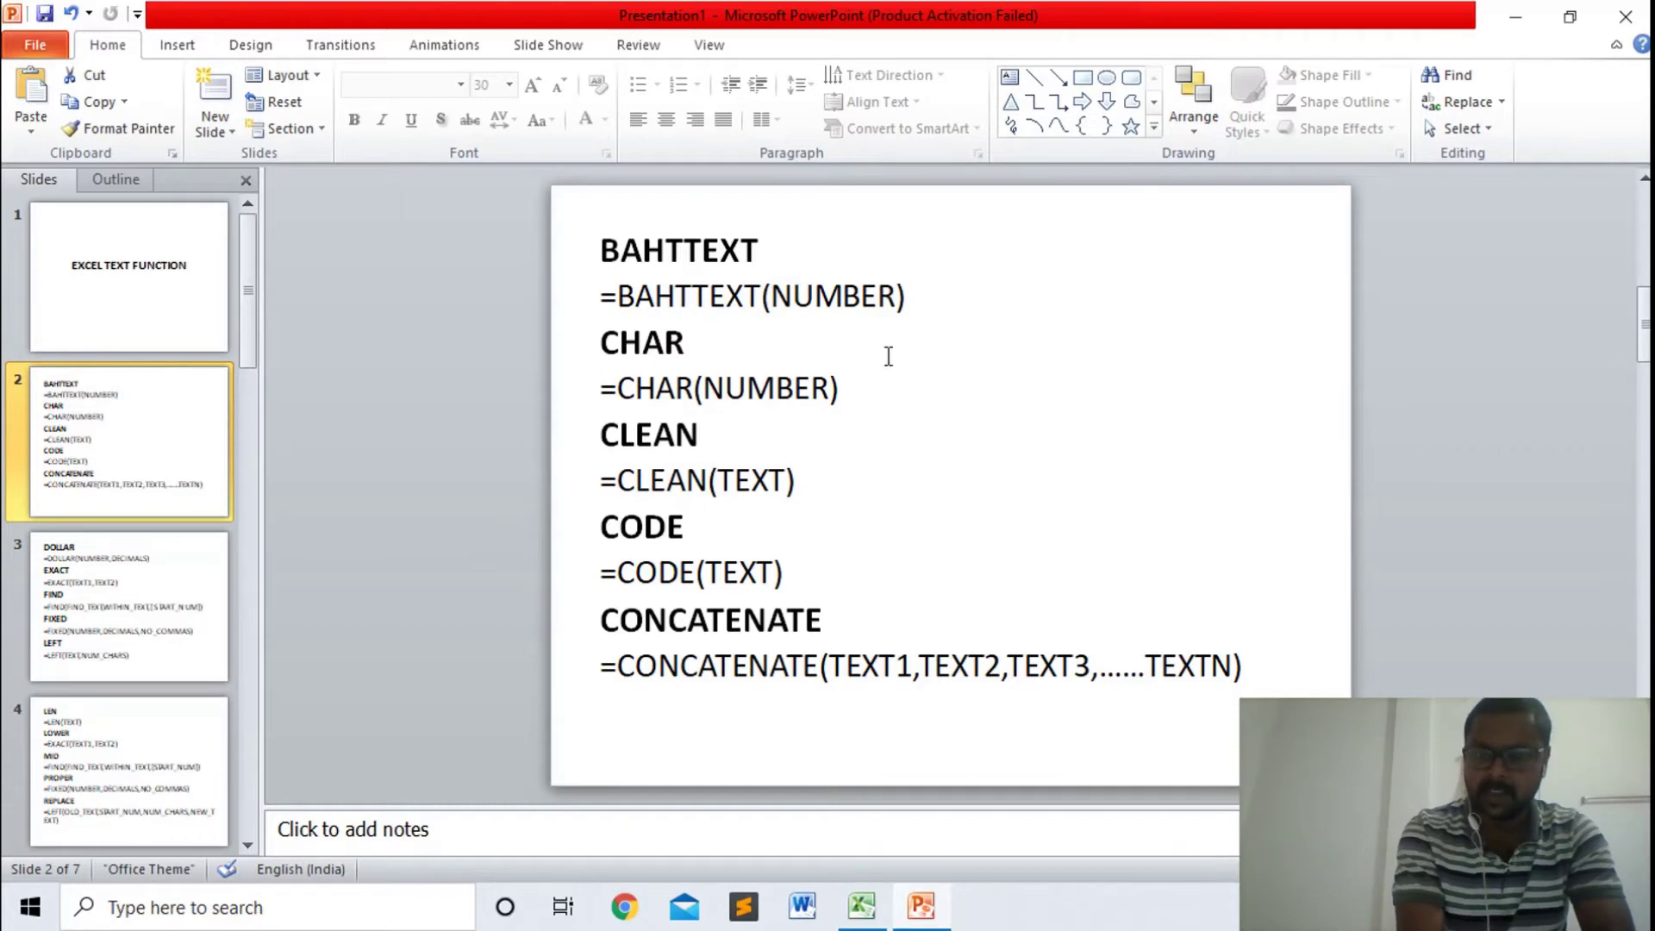
{"action": "left_click", "coordinate": [880, 913]}
{"action": "left_click", "coordinate": [648, 381]}
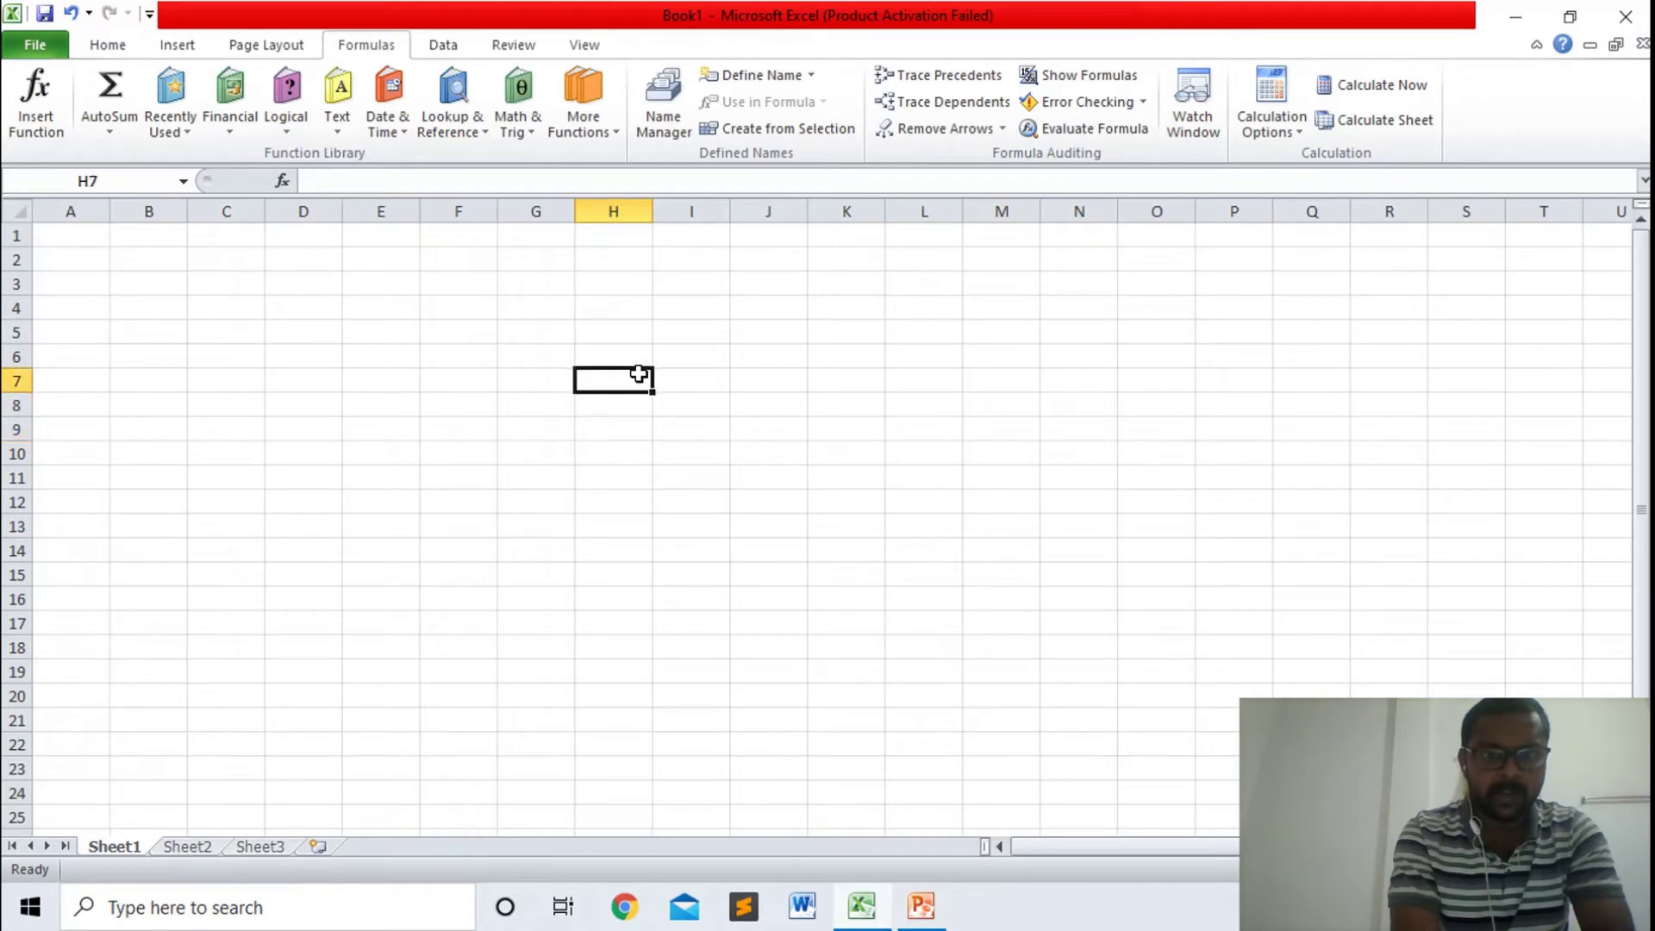
- Enter =BAHTTEXT(123) in H7 to show 123 as Thai baht words
{"action": "type", "text": "="}
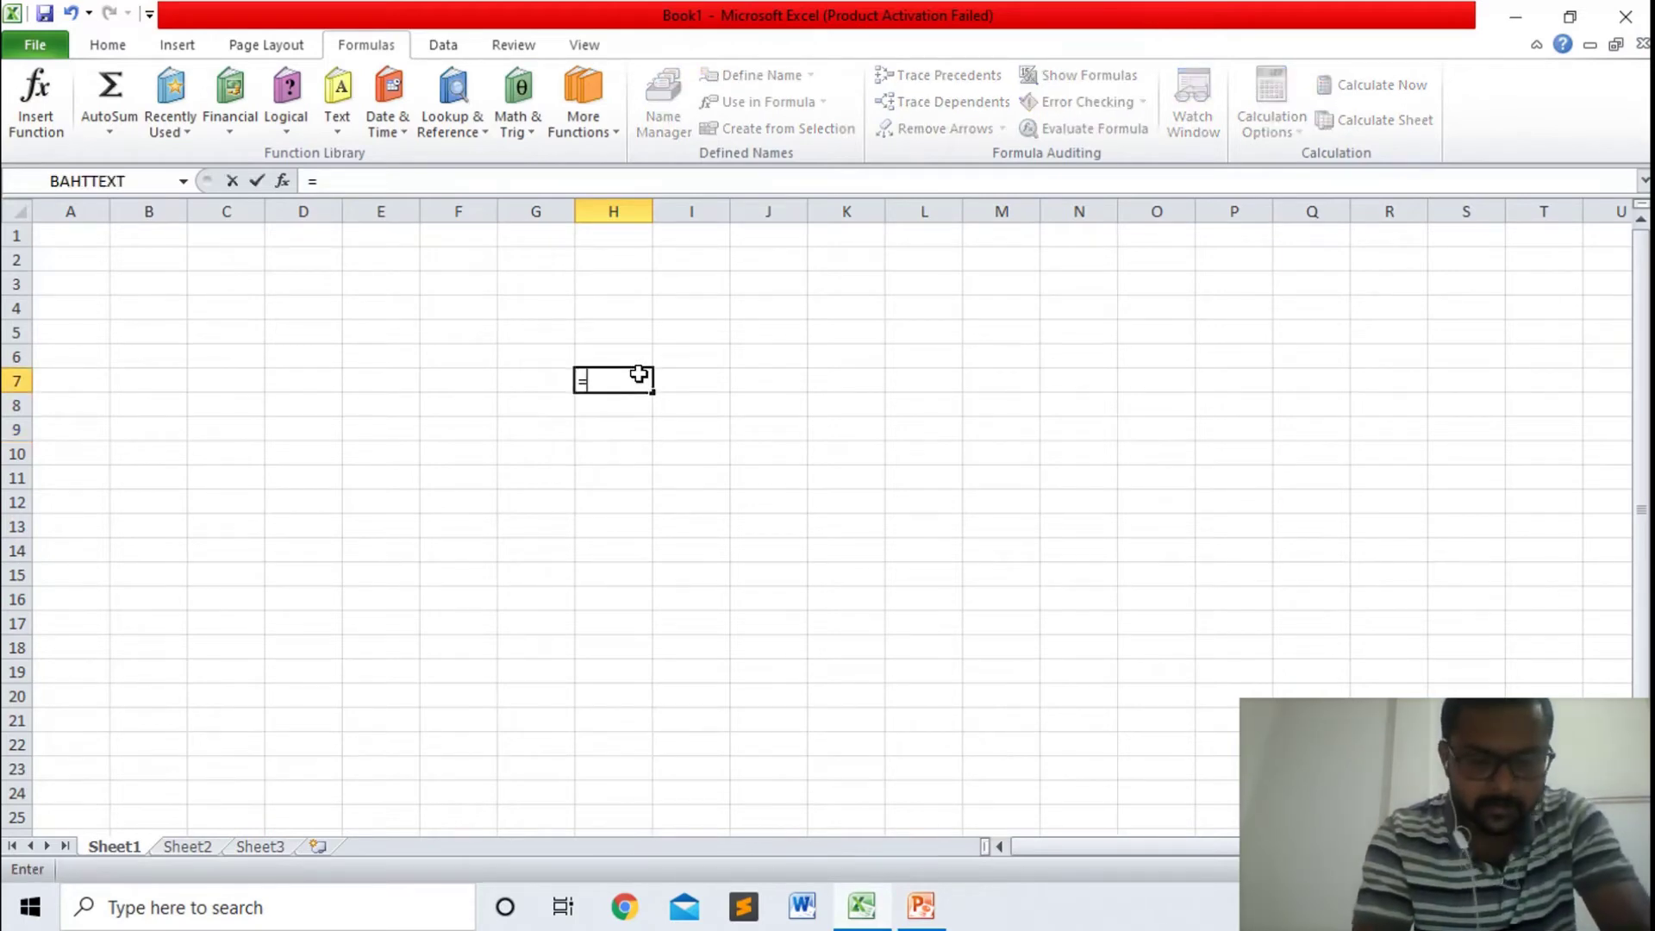
{"action": "type", "text": "BAHTTEXT("}
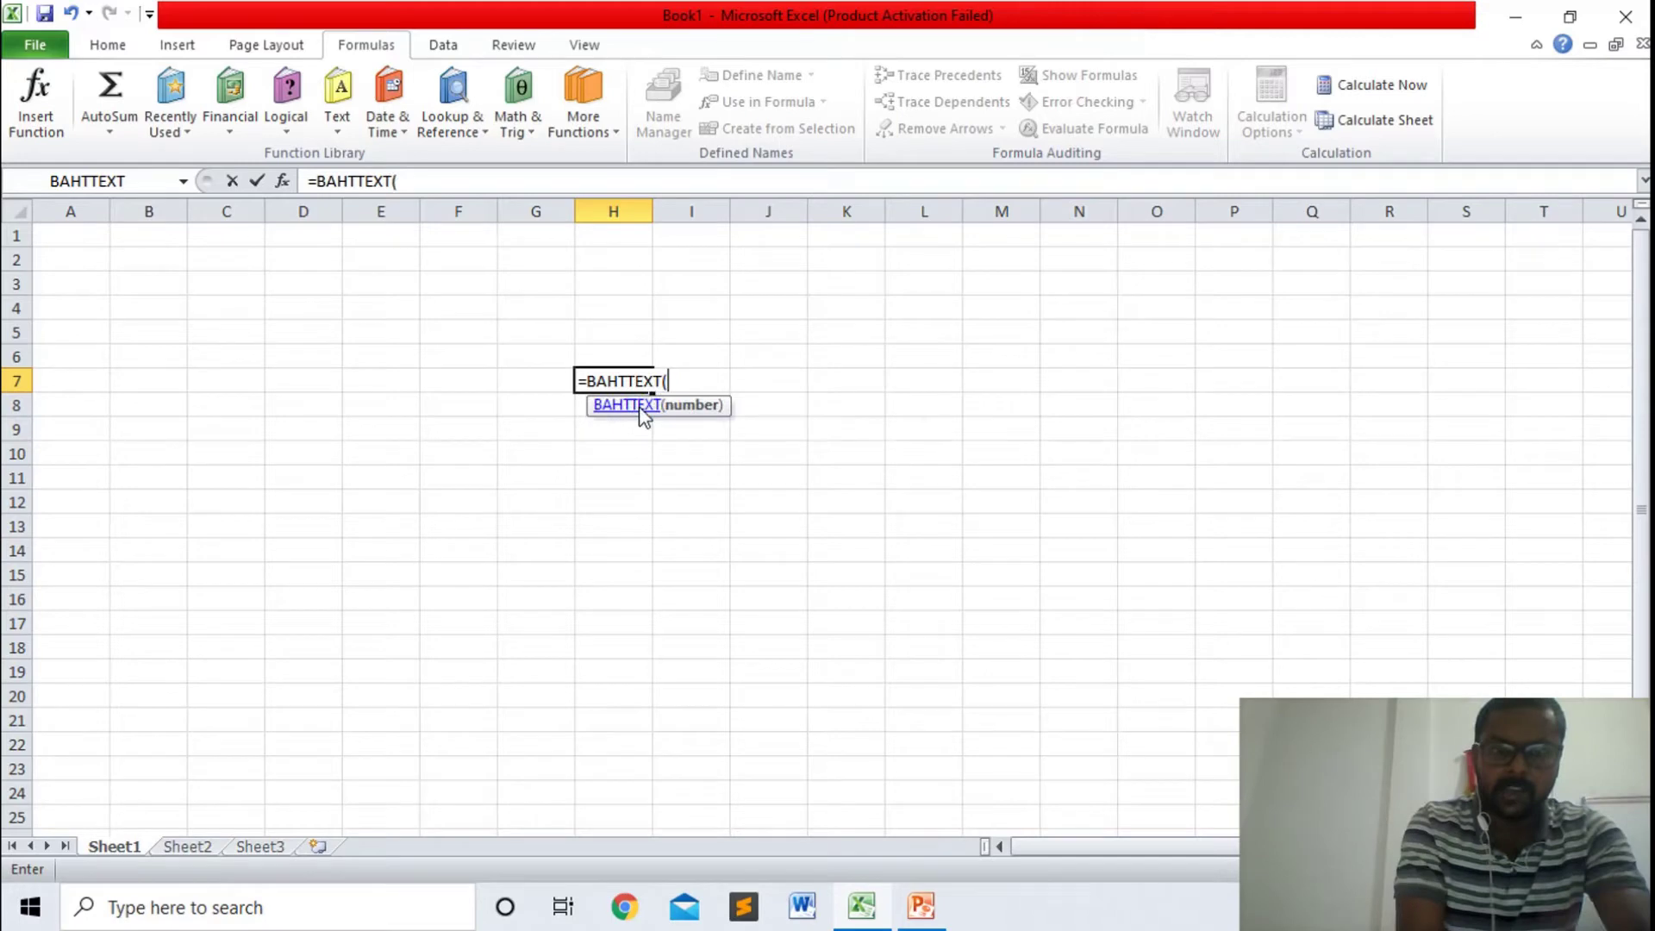
{"action": "double_click", "coordinate": [643, 409]}
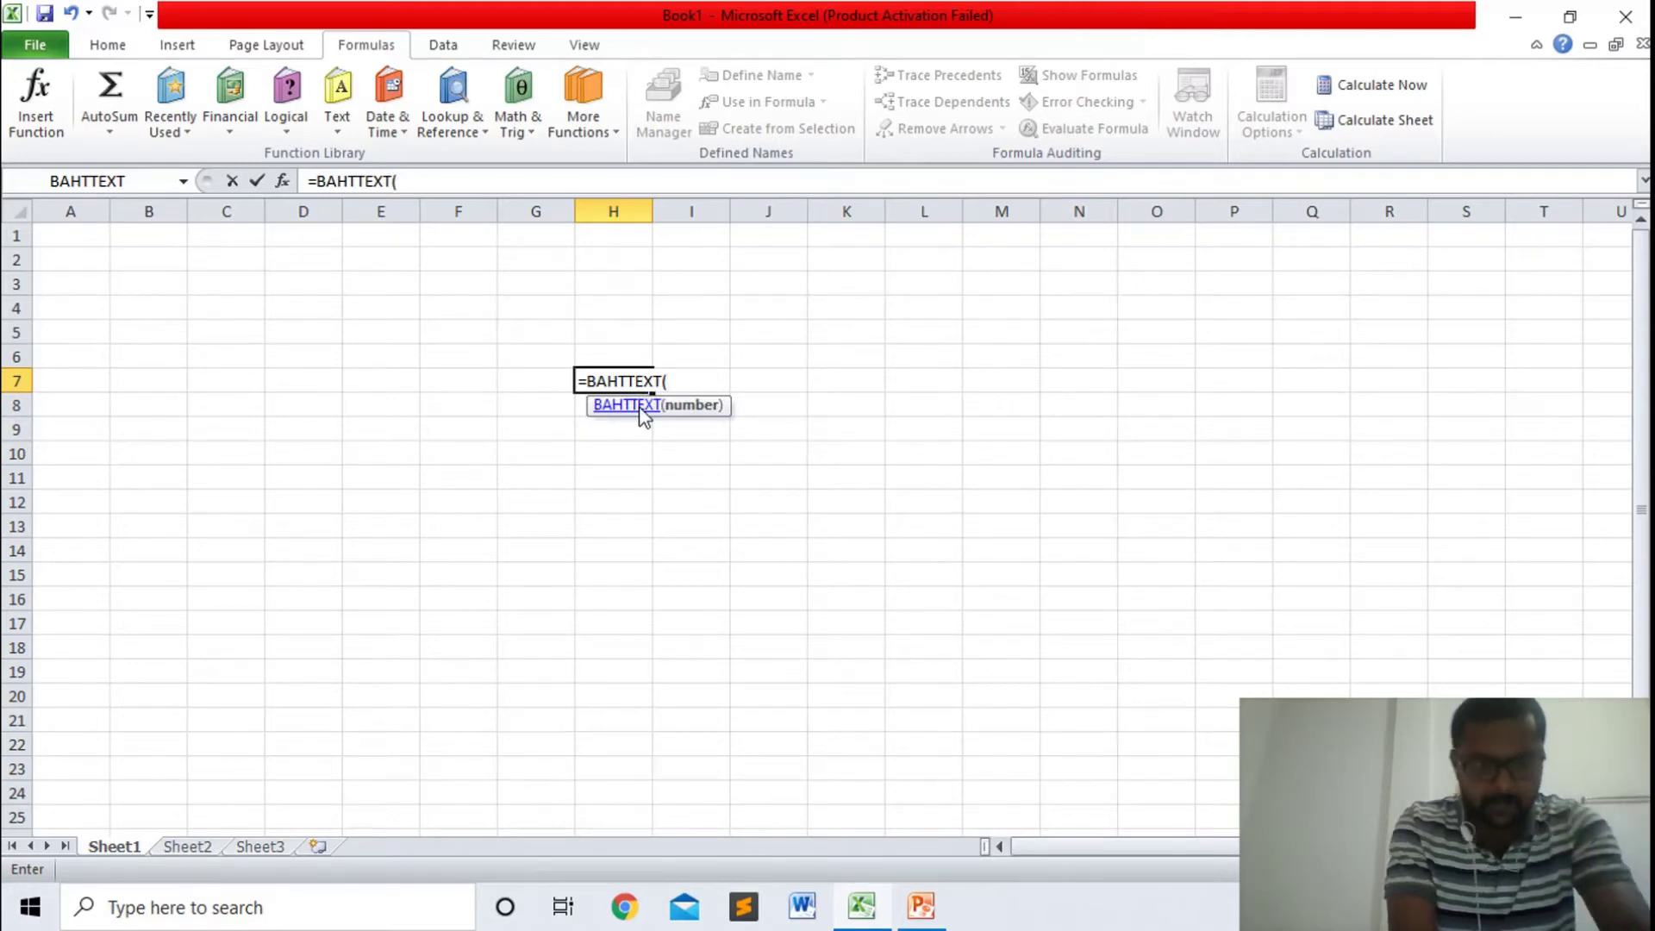
{"action": "type", "text": "123"}
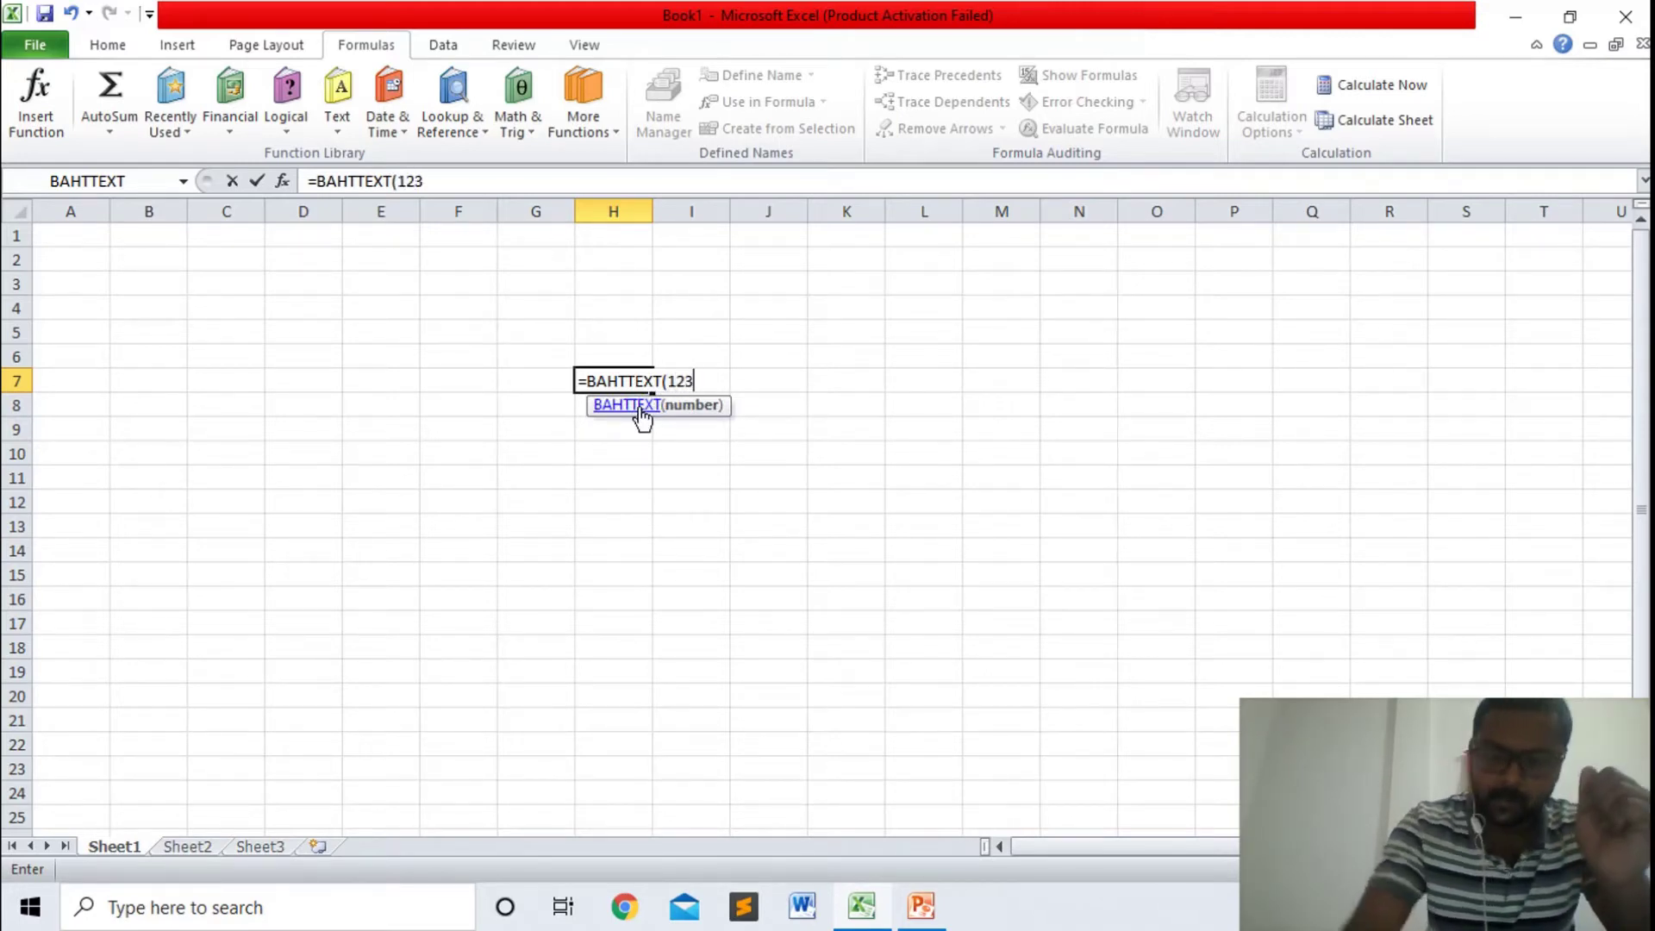
{"action": "type", "text": ")"}
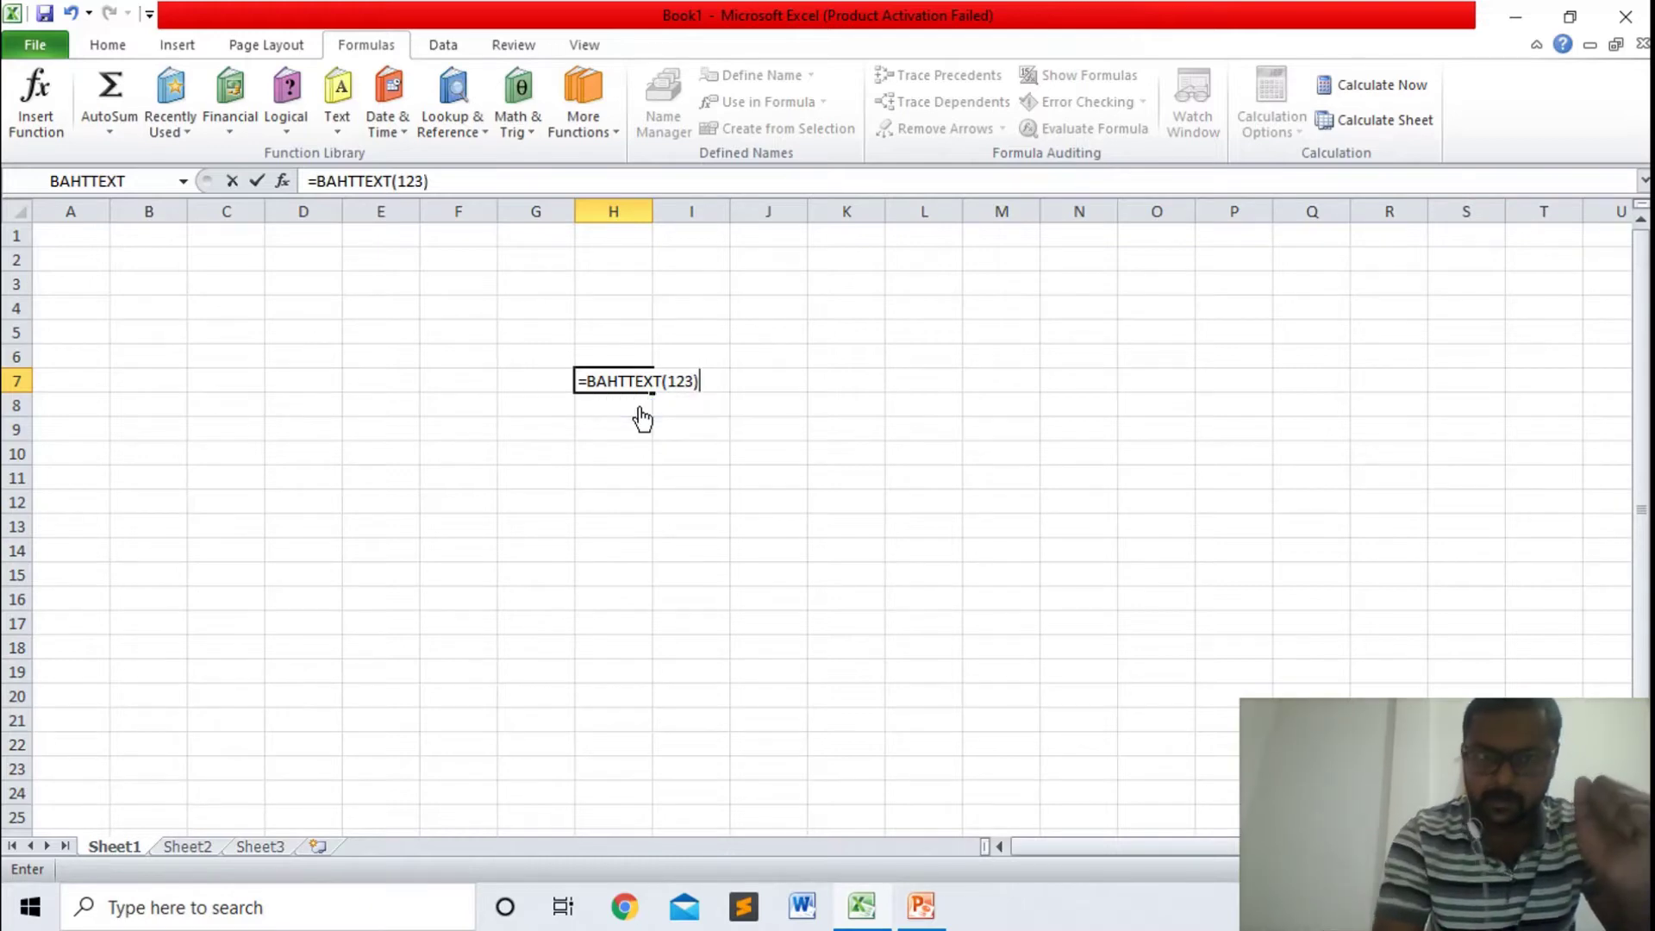
{"action": "key", "text": "Return"}
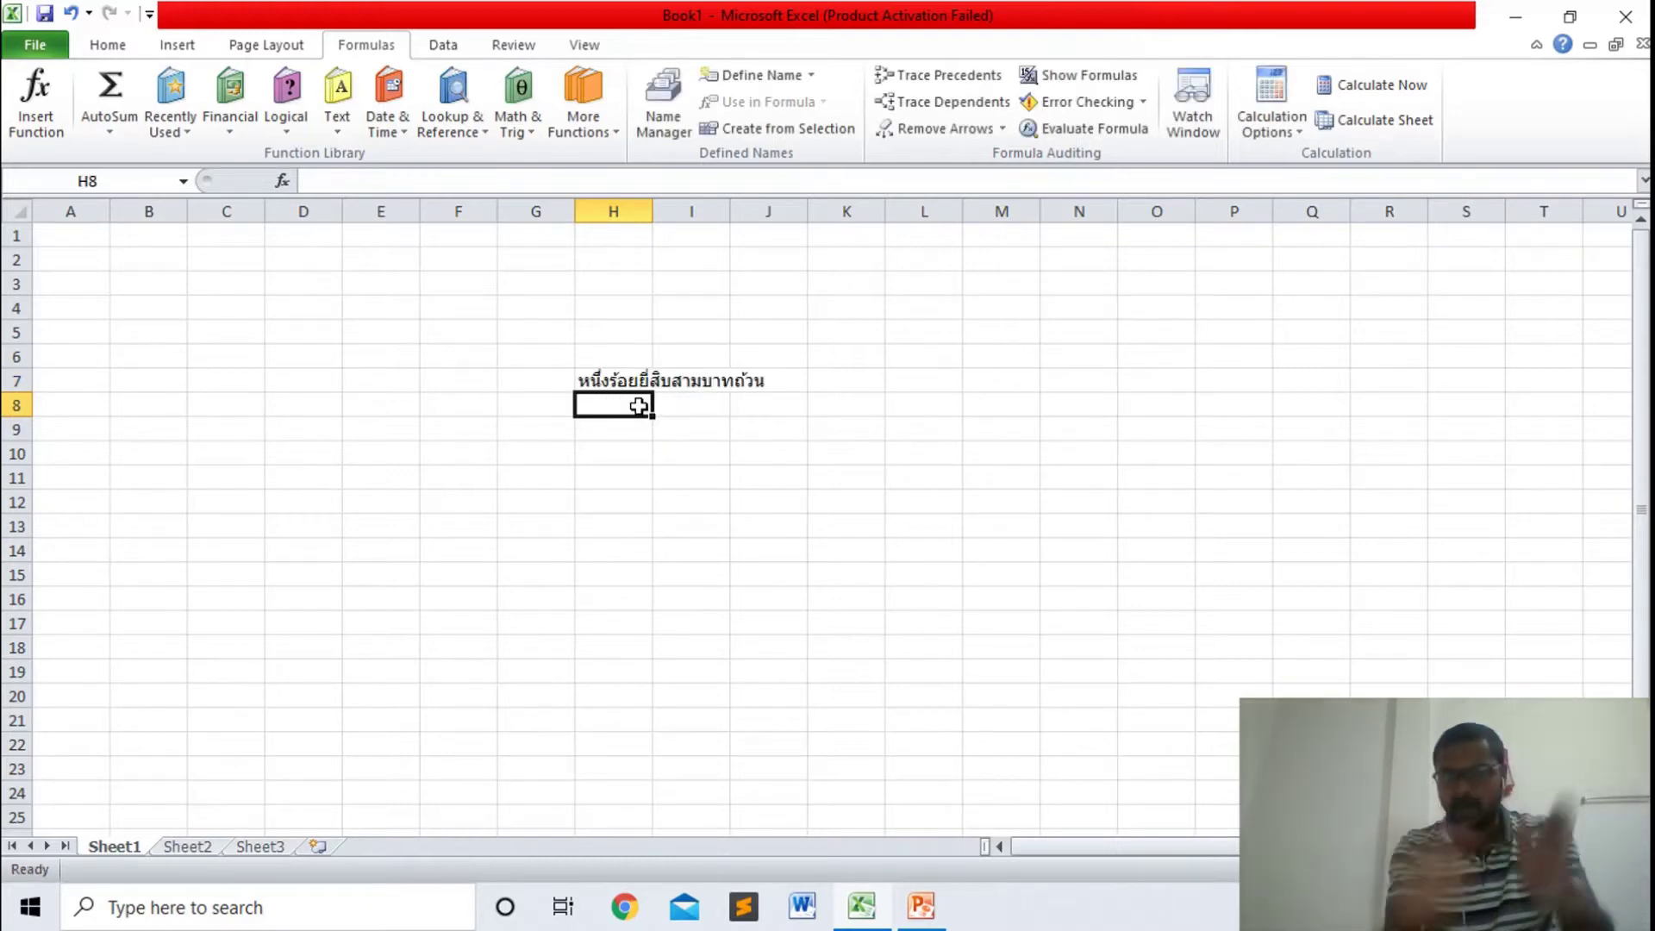
- Inspect H7's BAHTTEXT formula against empty H8 and open it for editing
{"action": "left_click", "coordinate": [621, 382]}
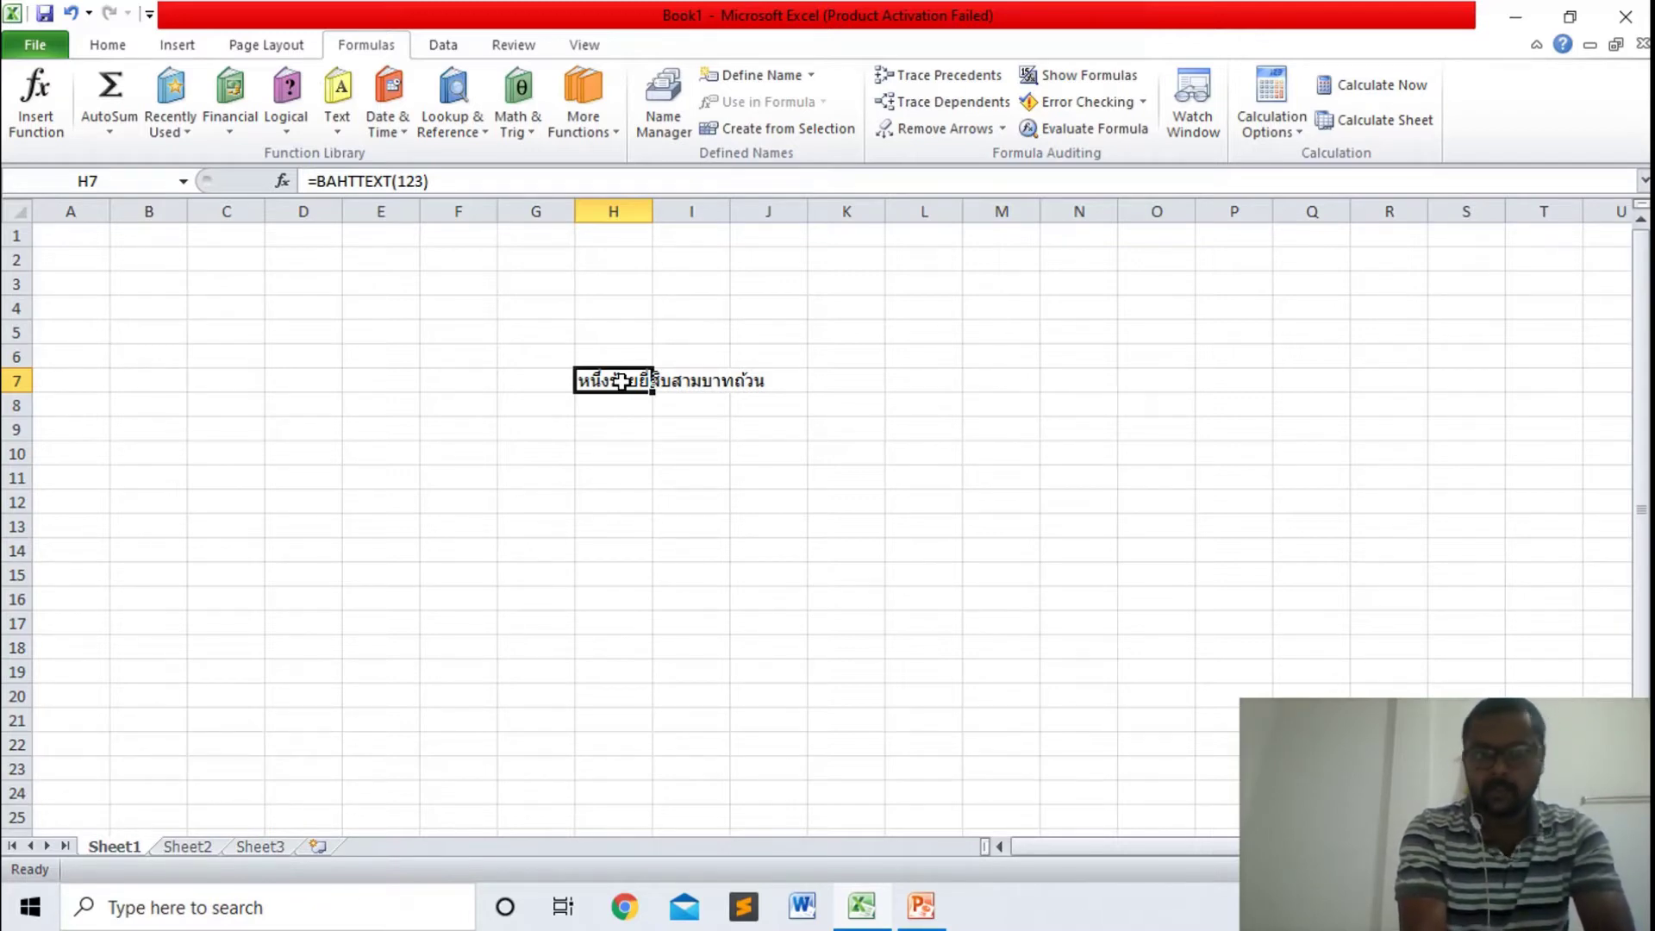
{"action": "left_click", "coordinate": [624, 407]}
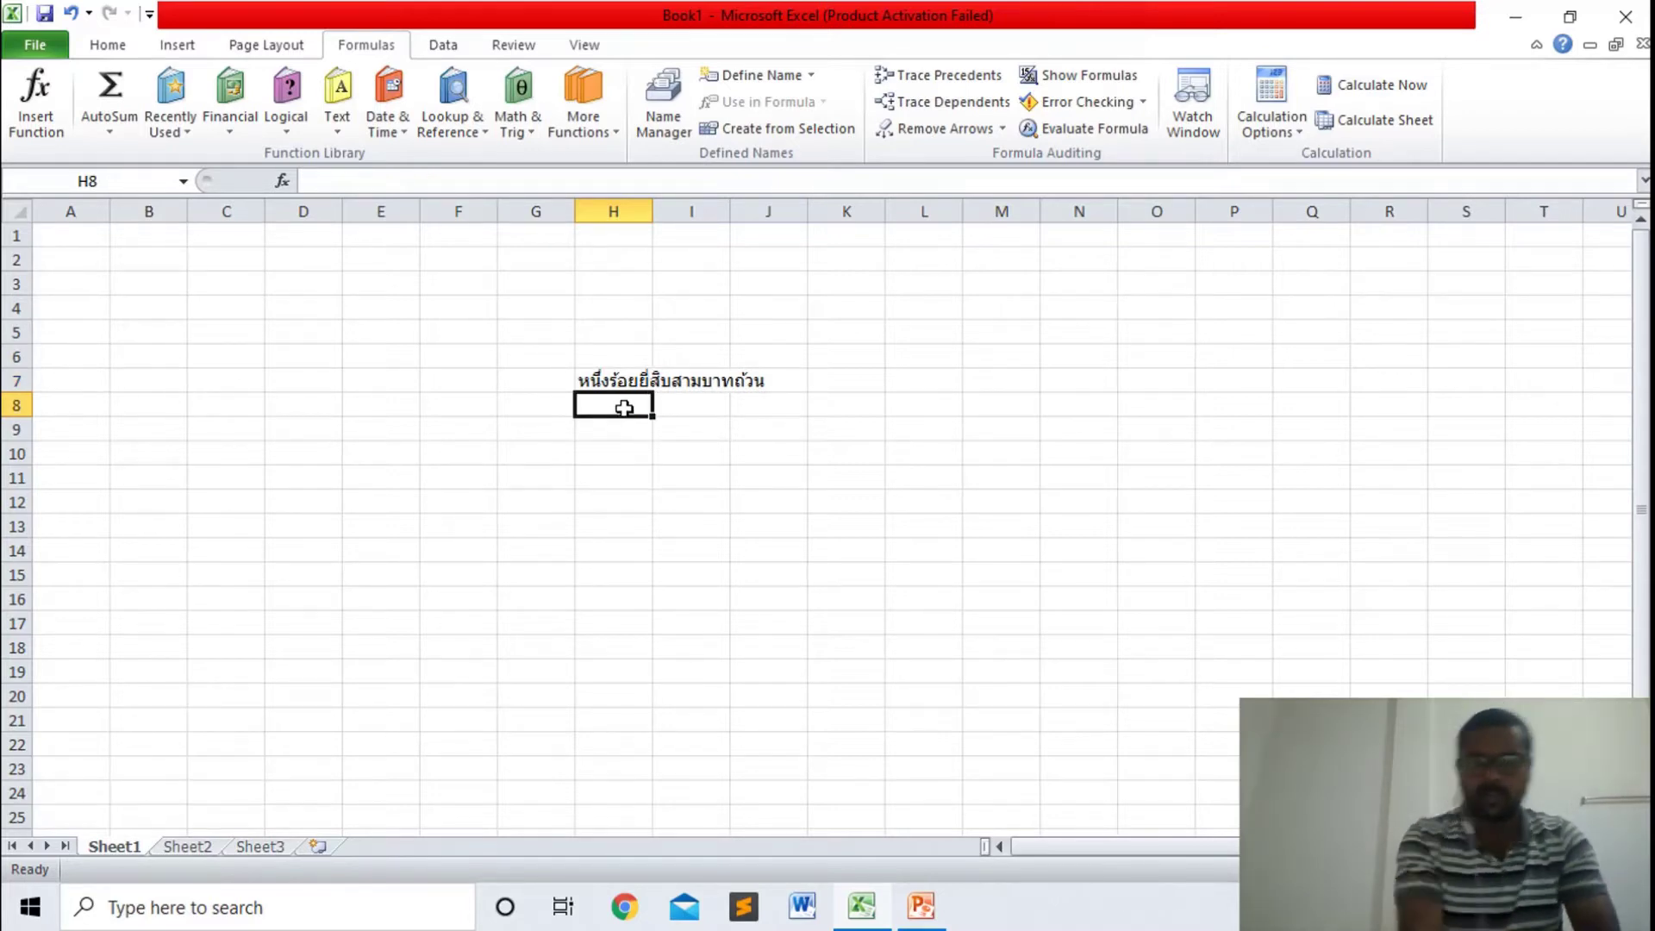
{"action": "left_click", "coordinate": [619, 381]}
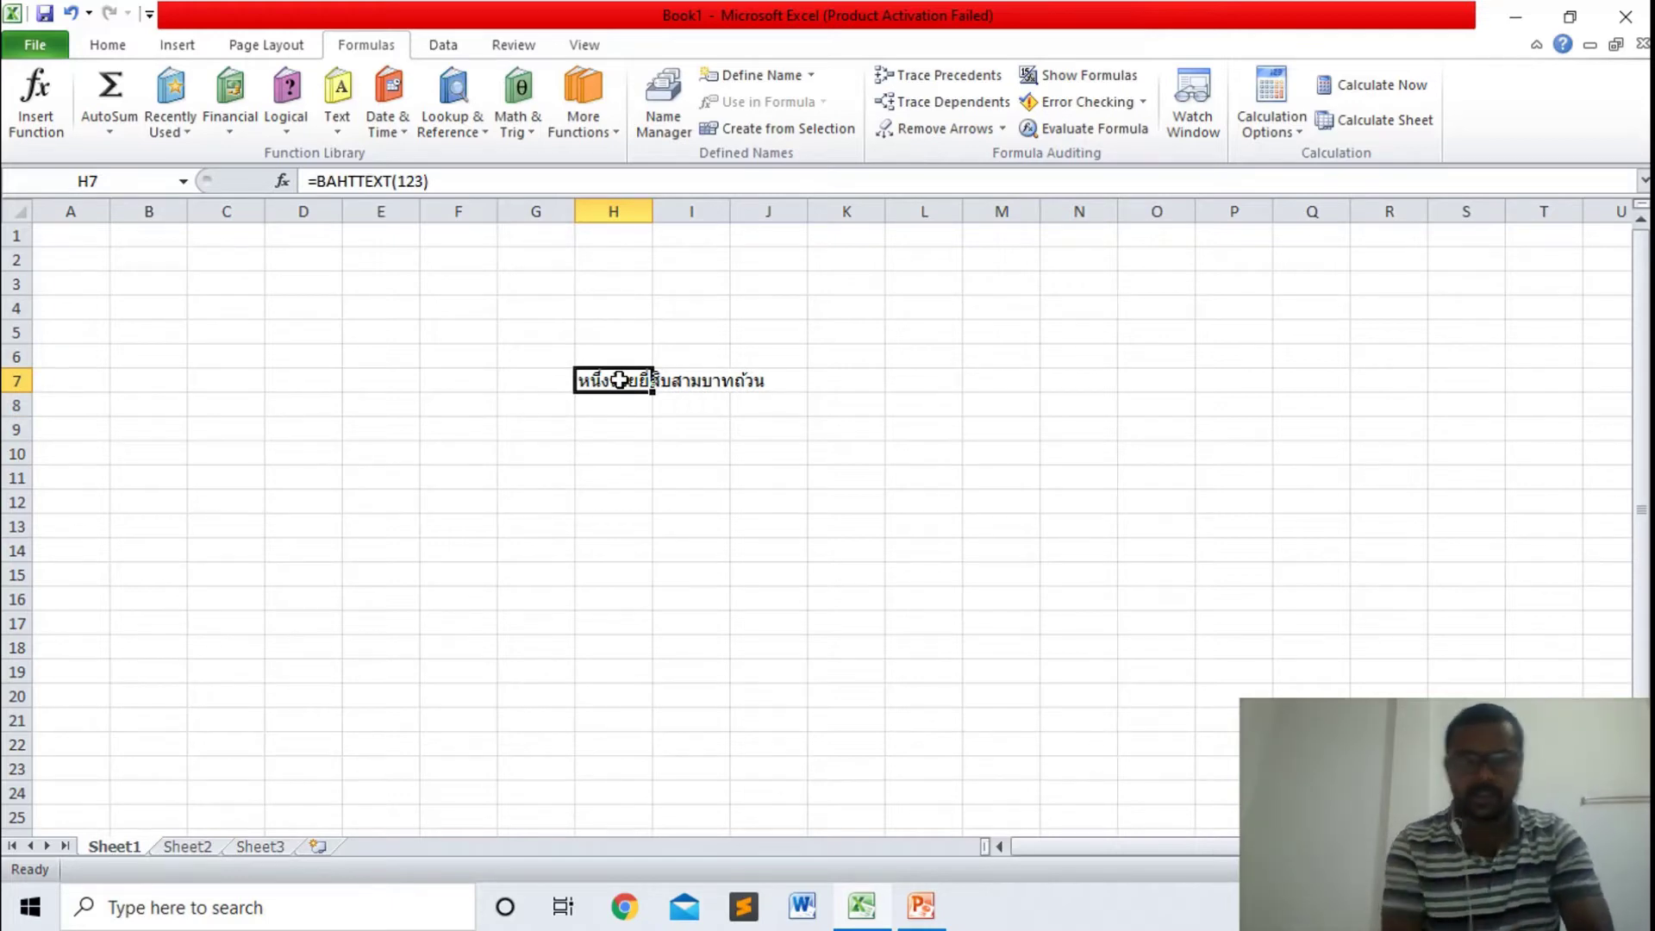
{"action": "left_click", "coordinate": [434, 183]}
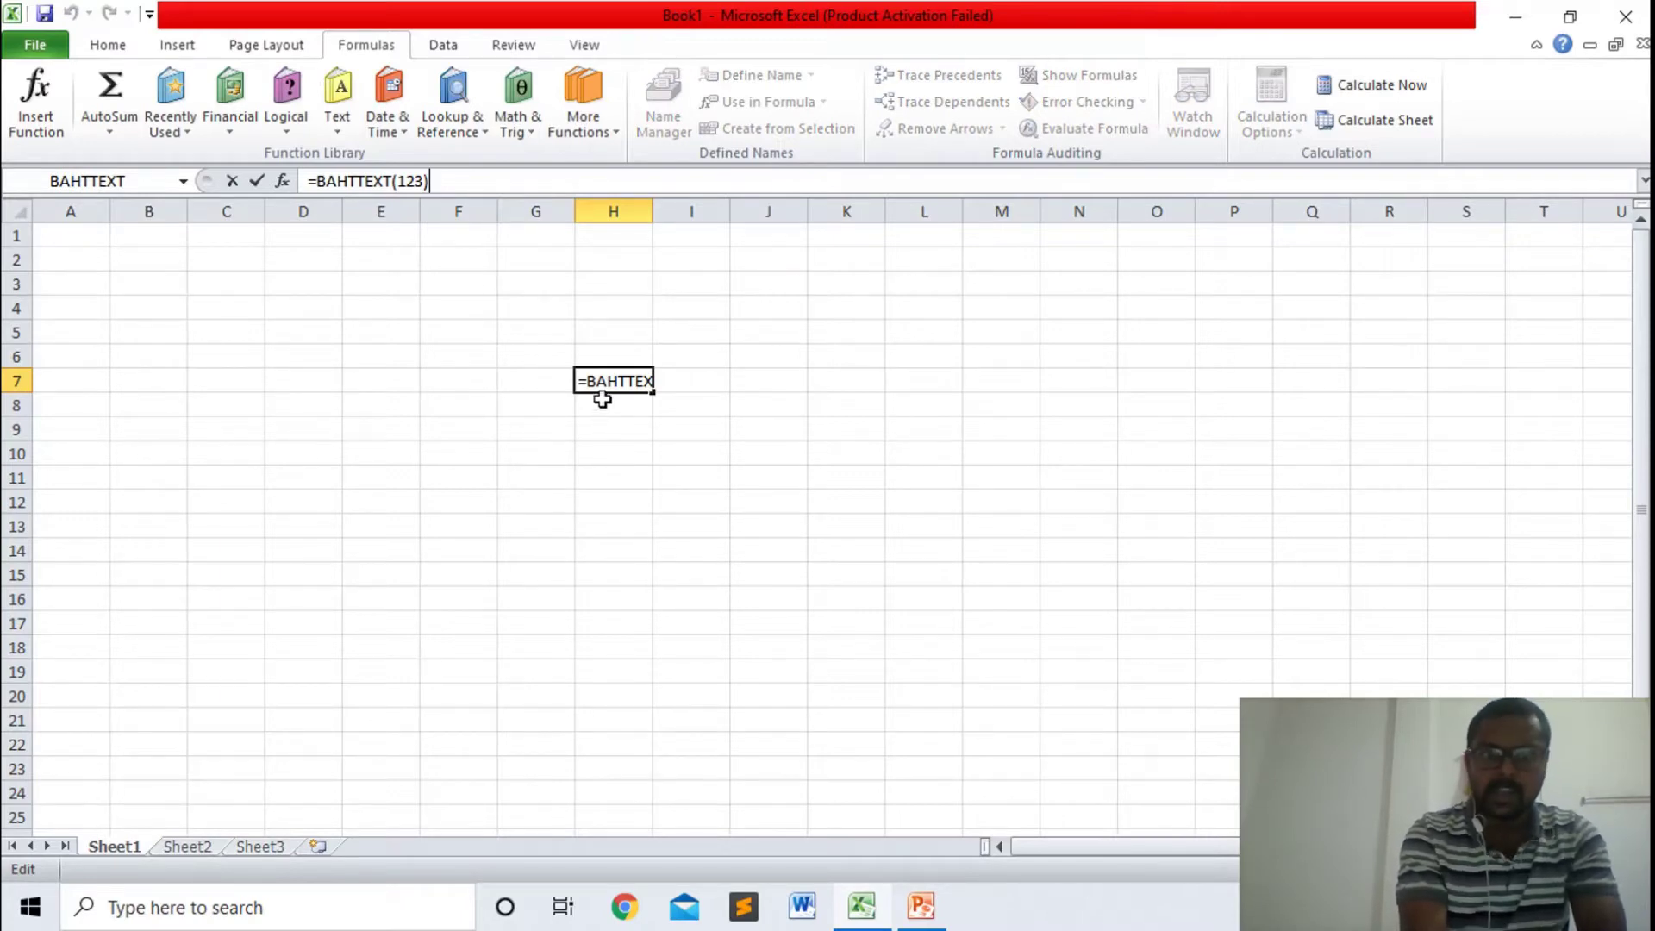
- Keep H7 unchanged and enter the incomplete formula =BAHT in H8, producing #NAME?
{"action": "key", "text": "Return"}
{"action": "type", "text": "="}
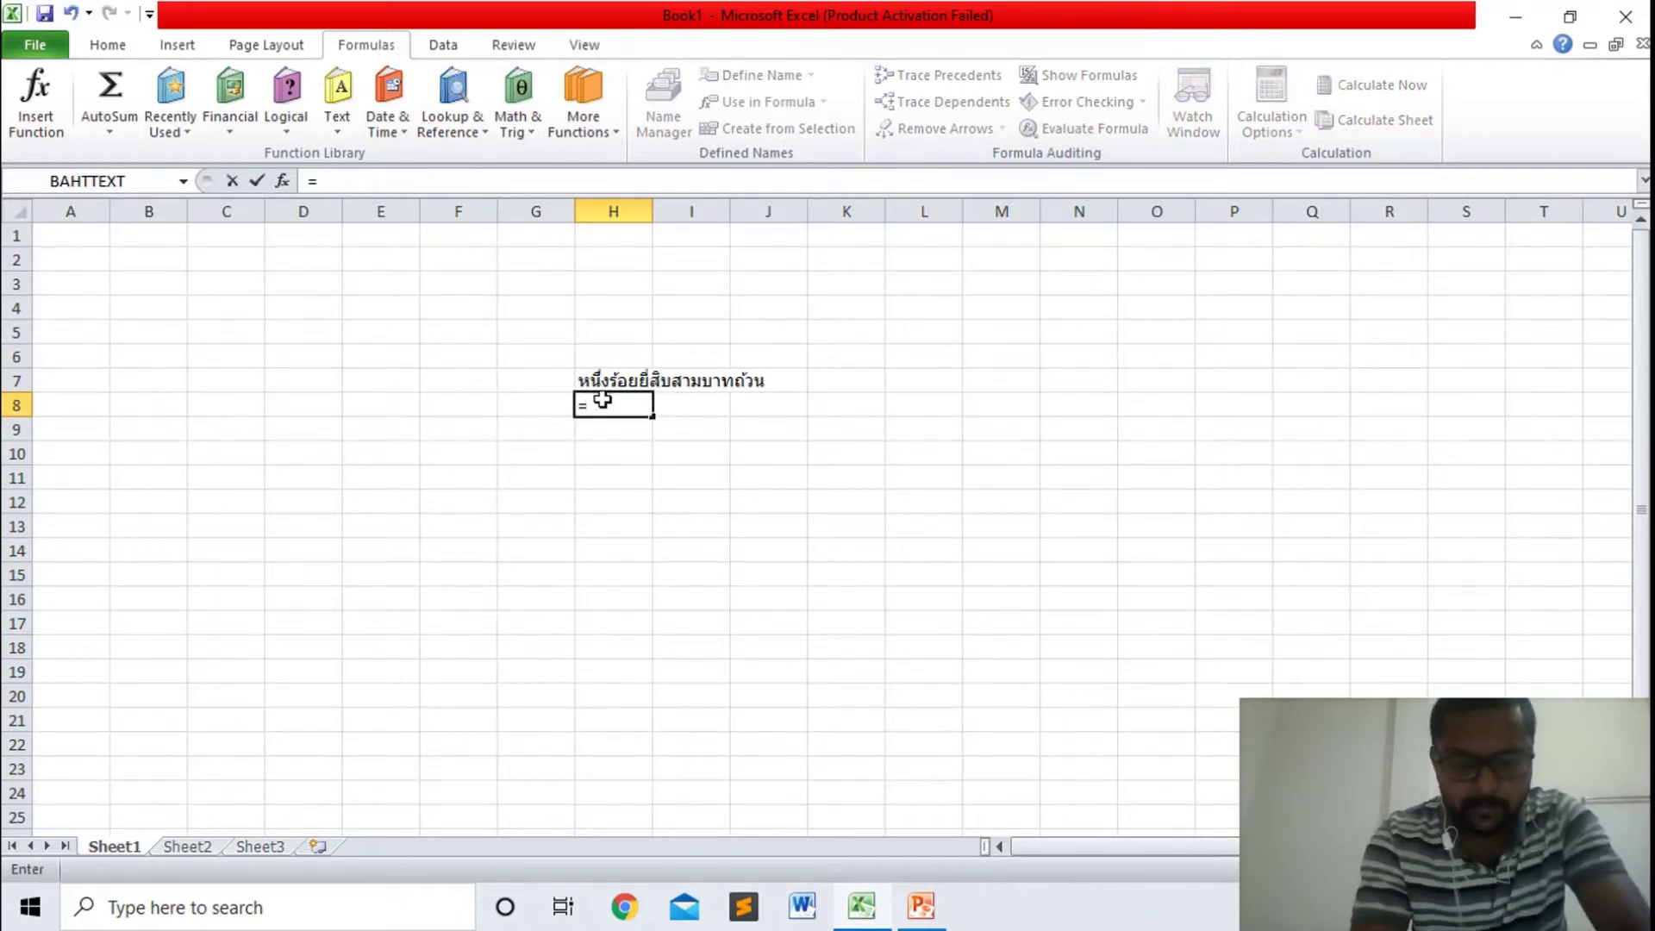
{"action": "type", "text": "BAHT"}
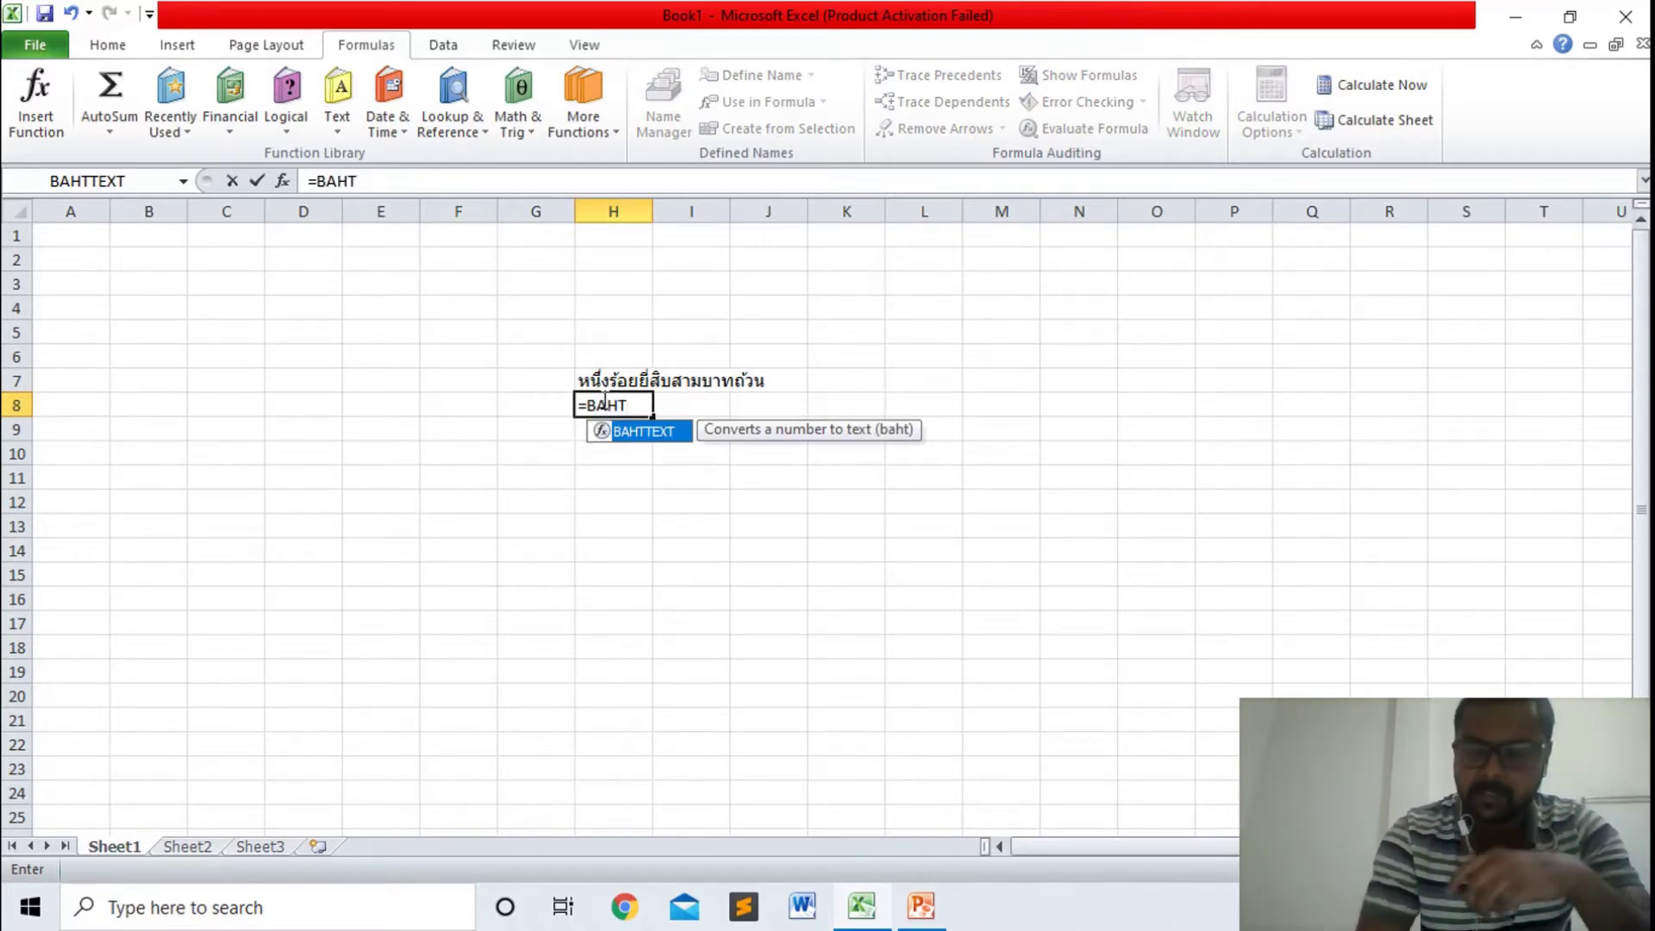
{"action": "key", "text": "Return"}
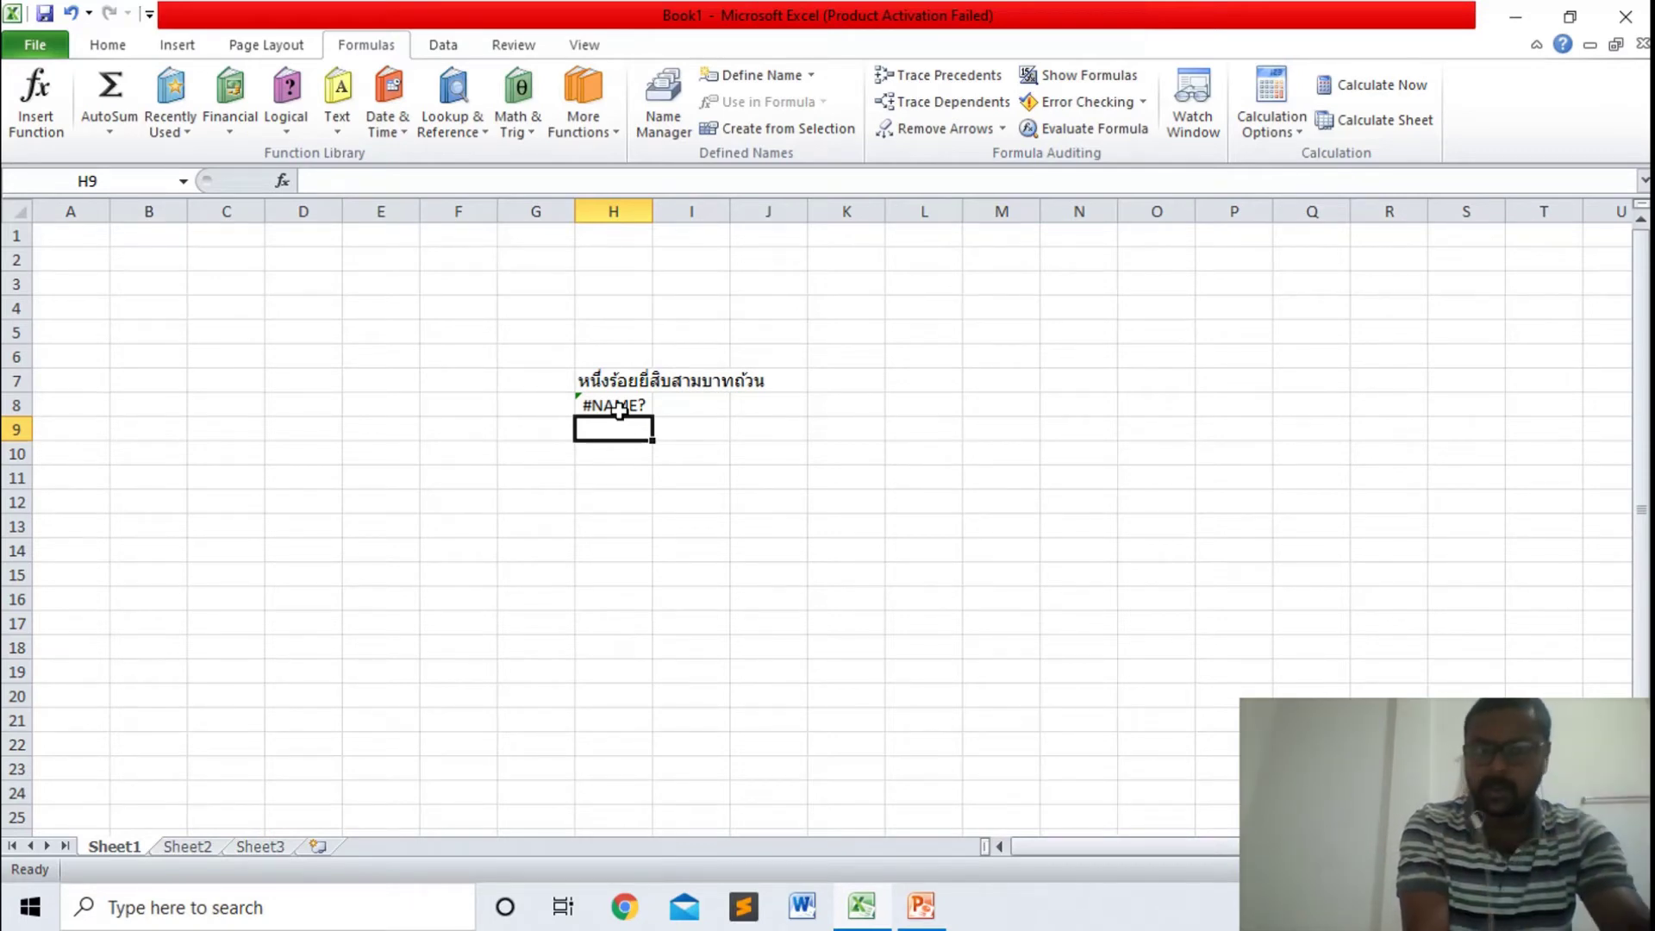
- Recheck and recommit H8's formula, still #NAME?, comparing it with H7's BAHTTEXT
{"action": "left_click", "coordinate": [619, 405]}
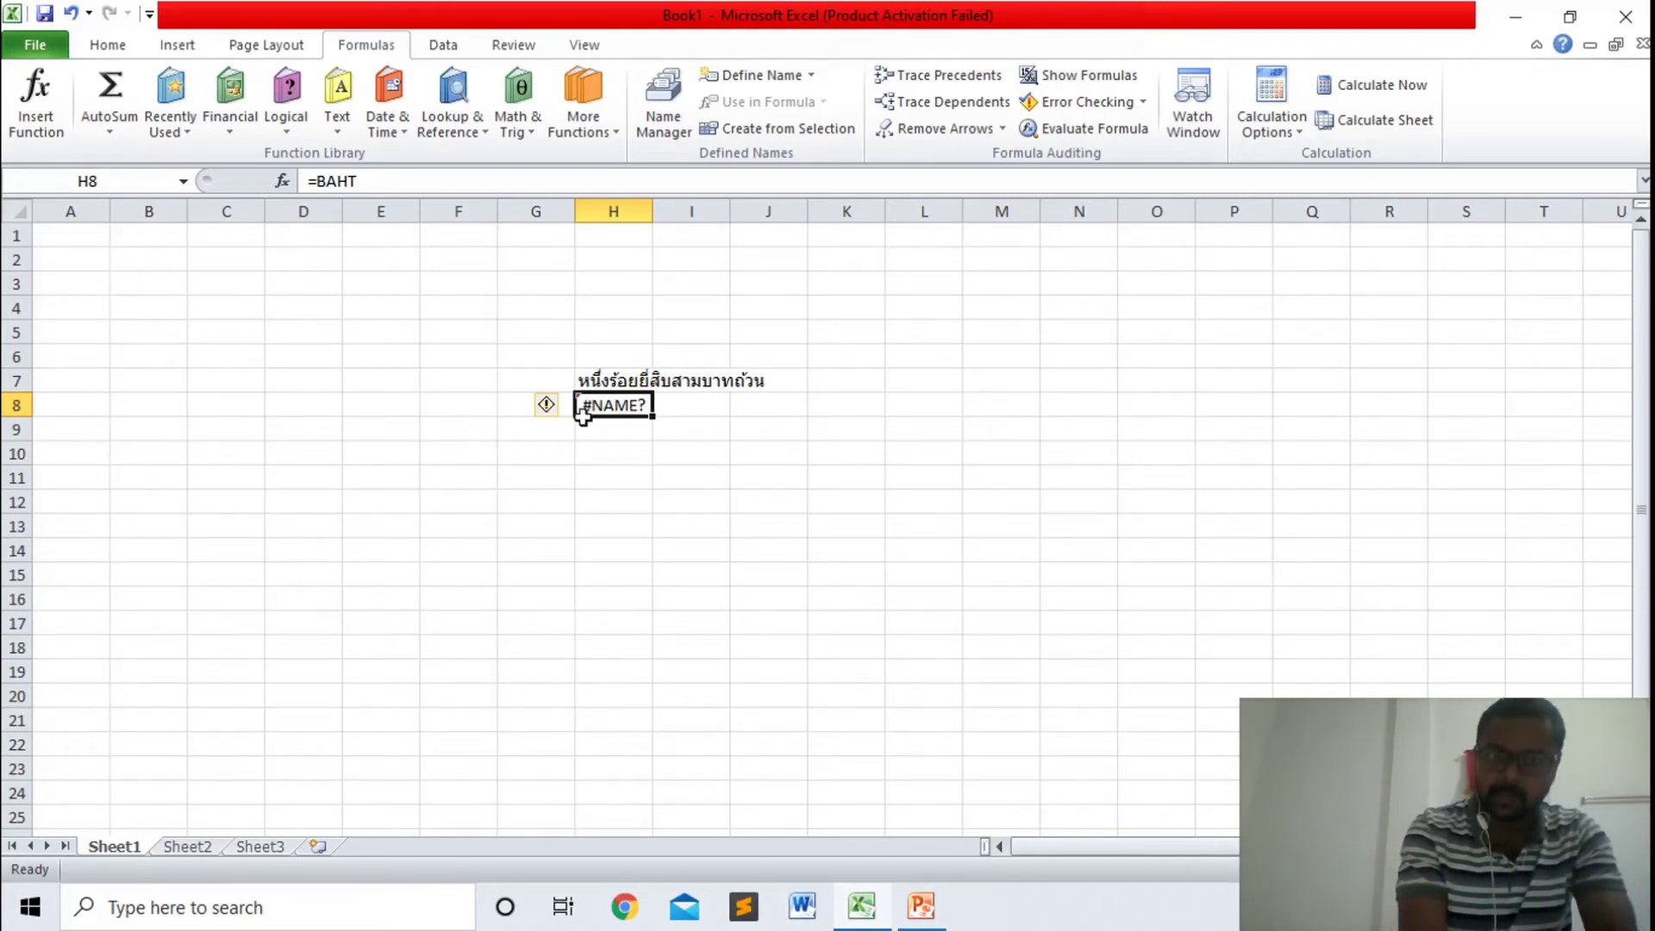
{"action": "left_click", "coordinate": [379, 176]}
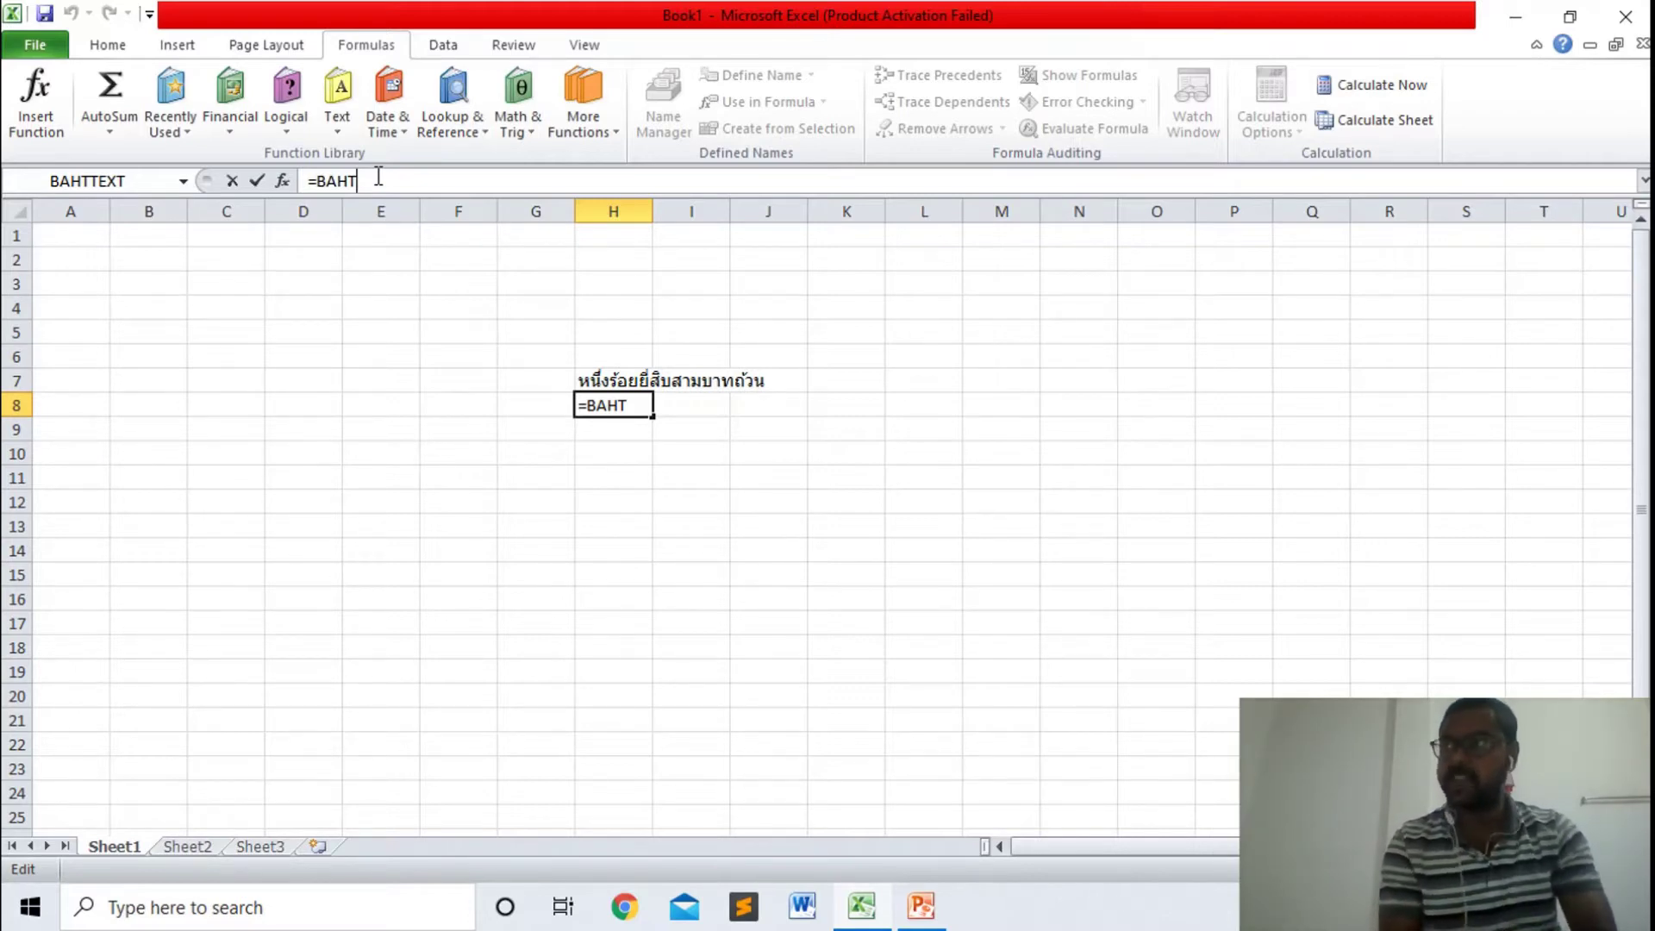
{"action": "key", "text": "ctrl+Return"}
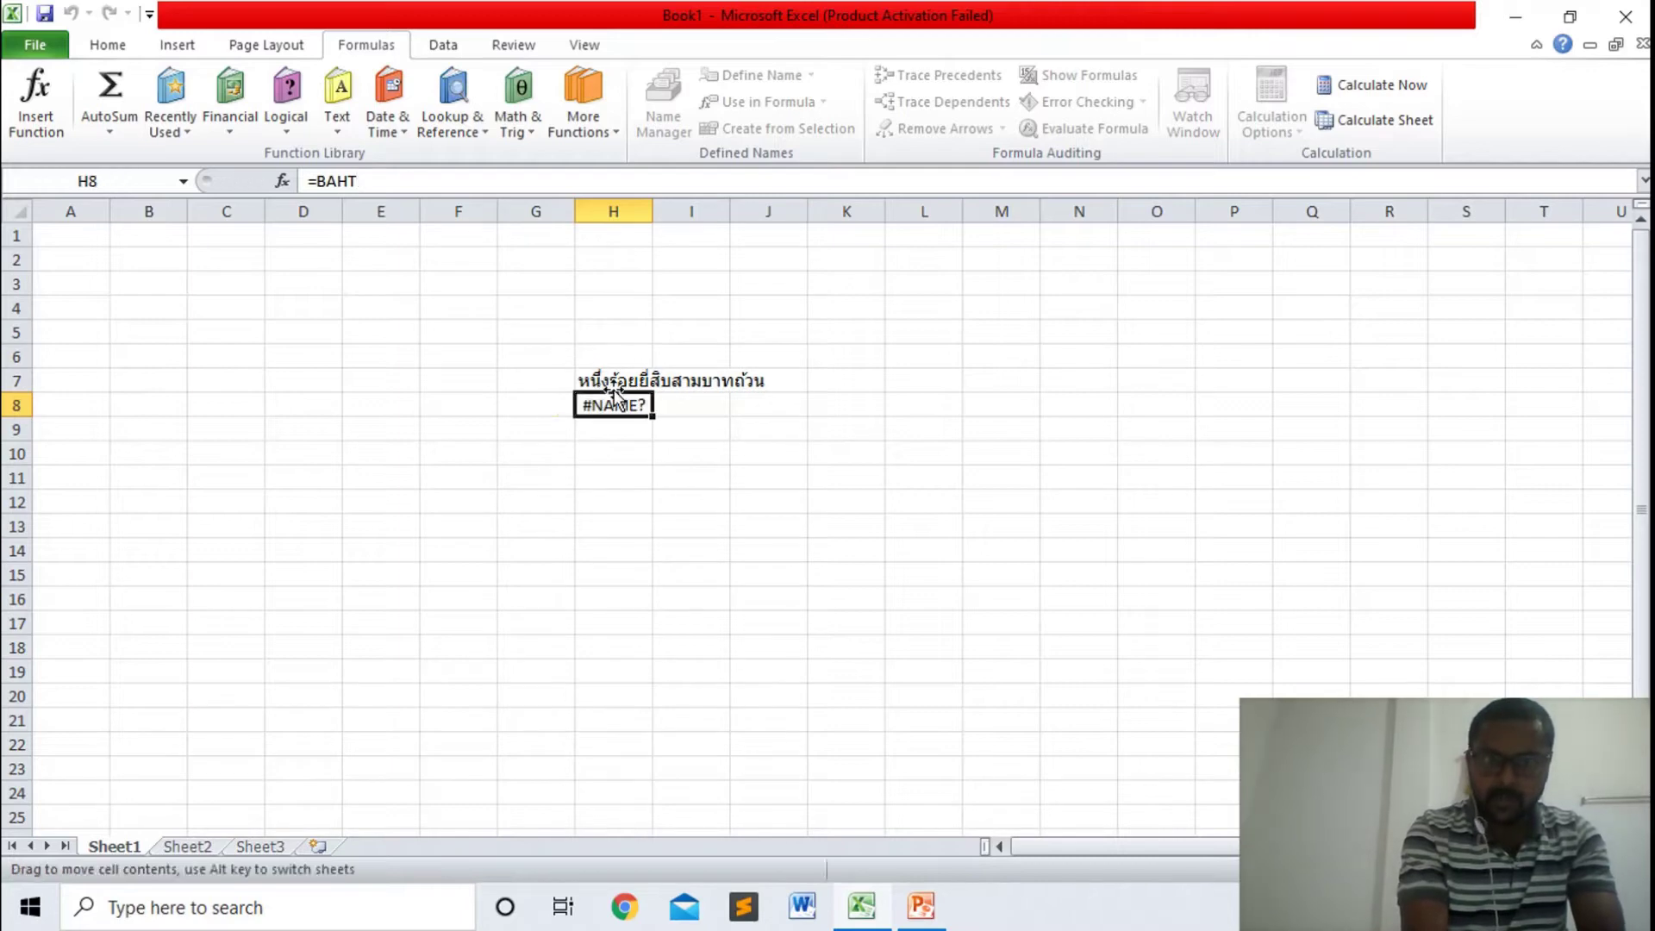
{"action": "left_click", "coordinate": [606, 377]}
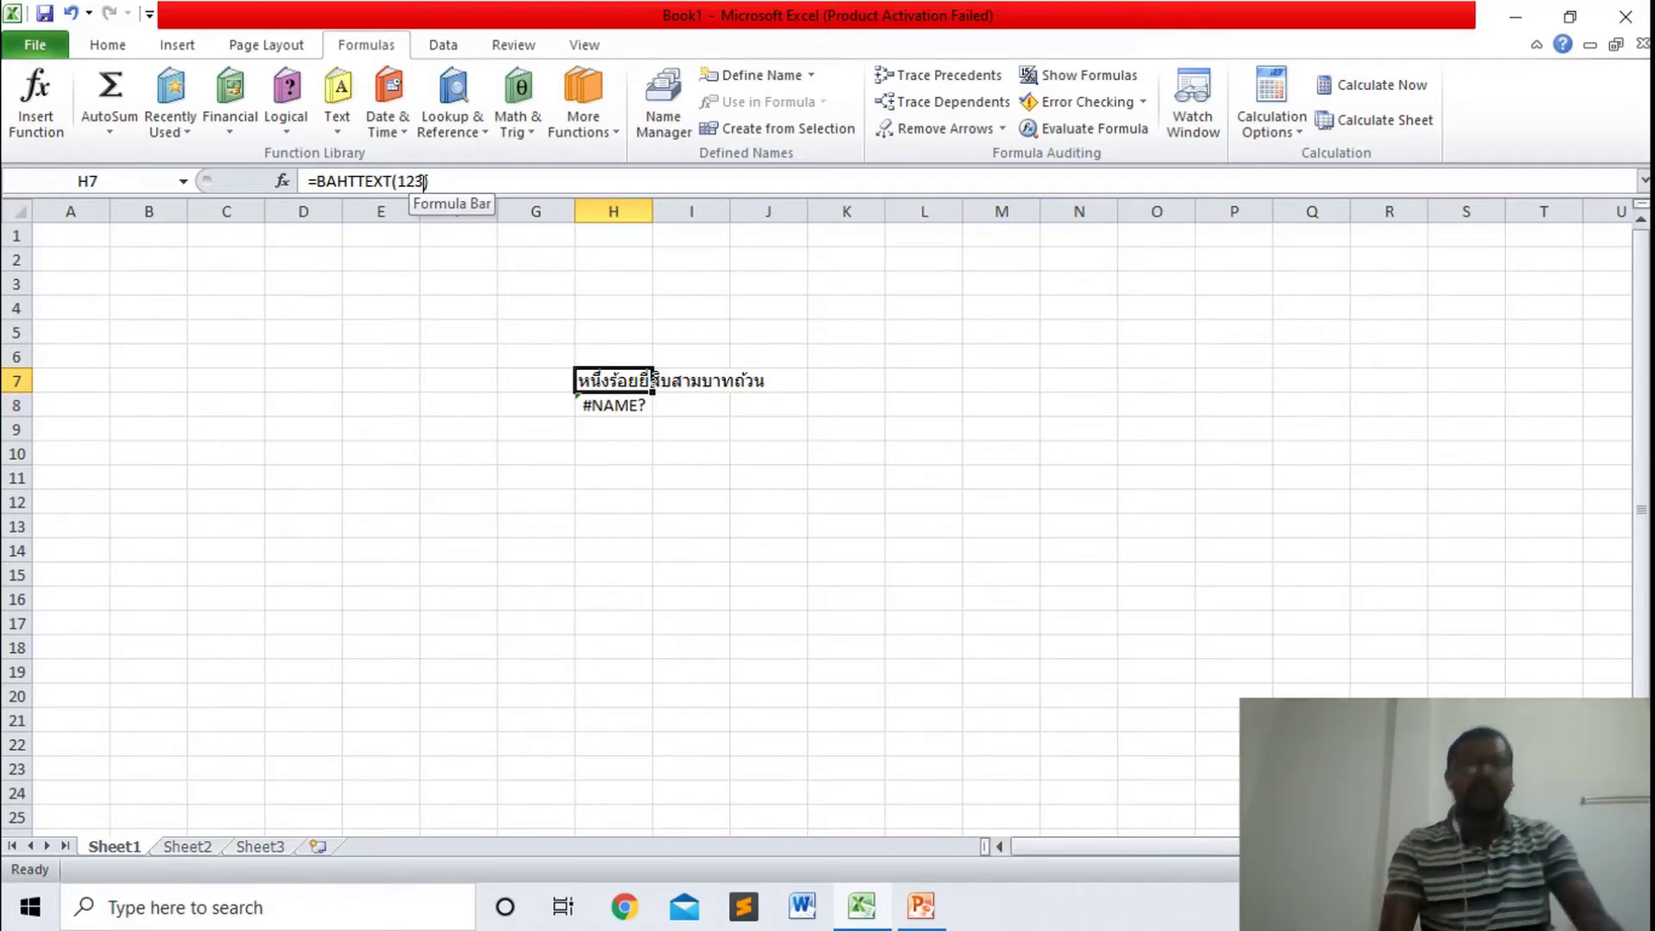
{"action": "left_click", "coordinate": [593, 422]}
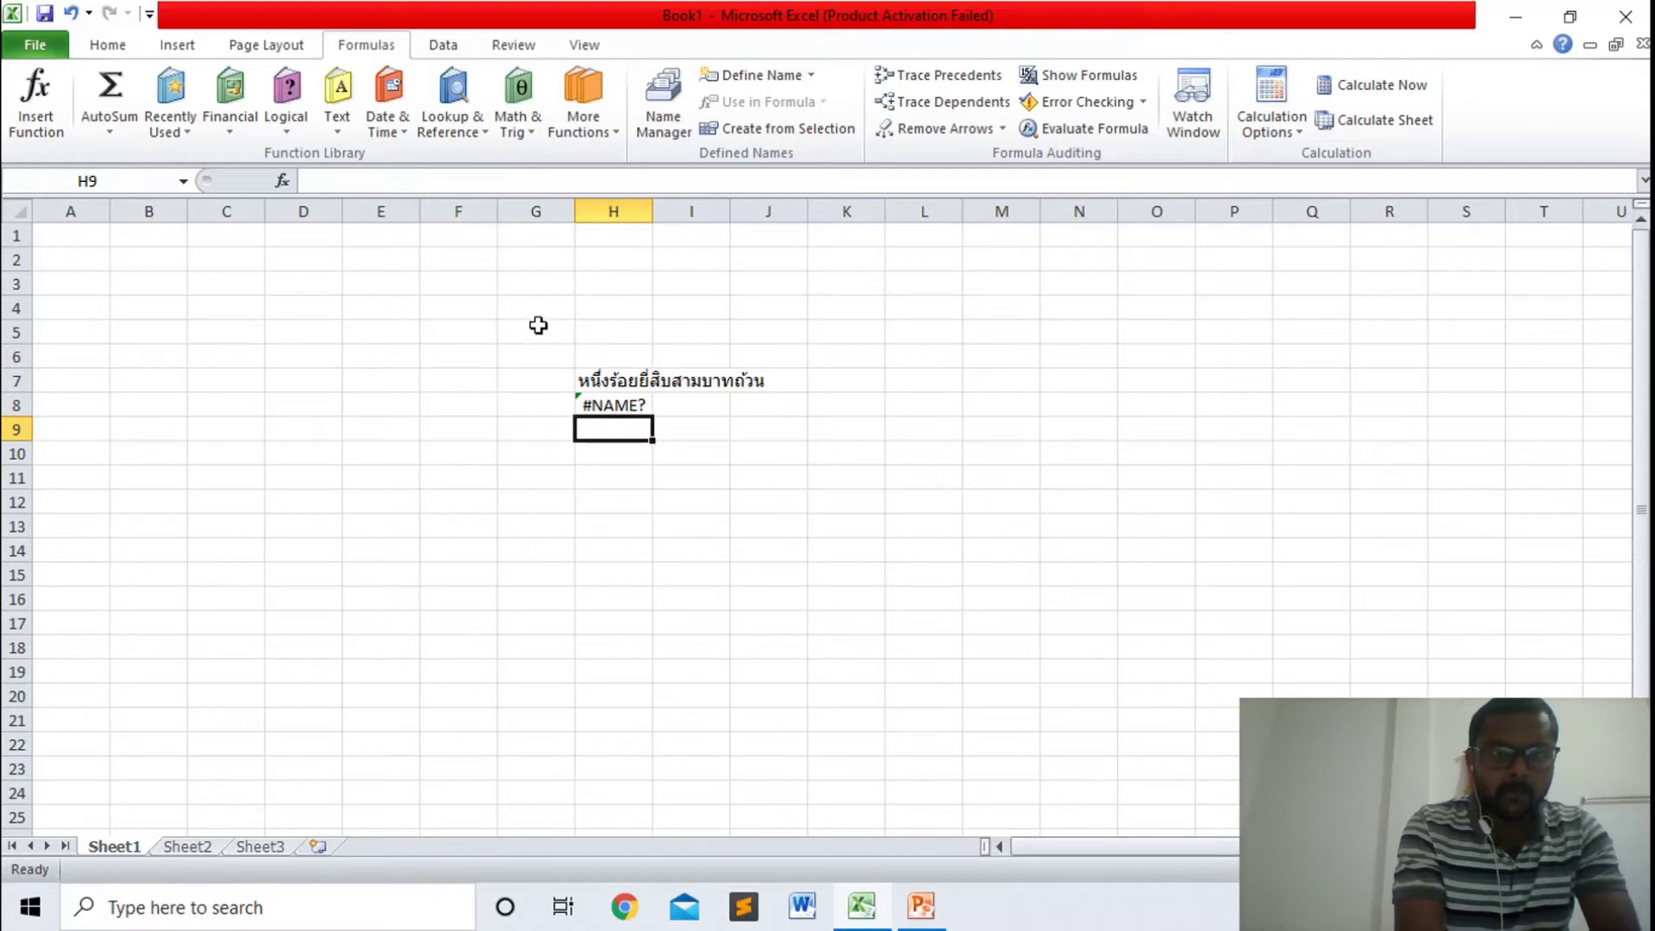
- After checking the syntax slide, enter =CHAR(65) in H9 to display the letter A
{"action": "left_click", "coordinate": [921, 905]}
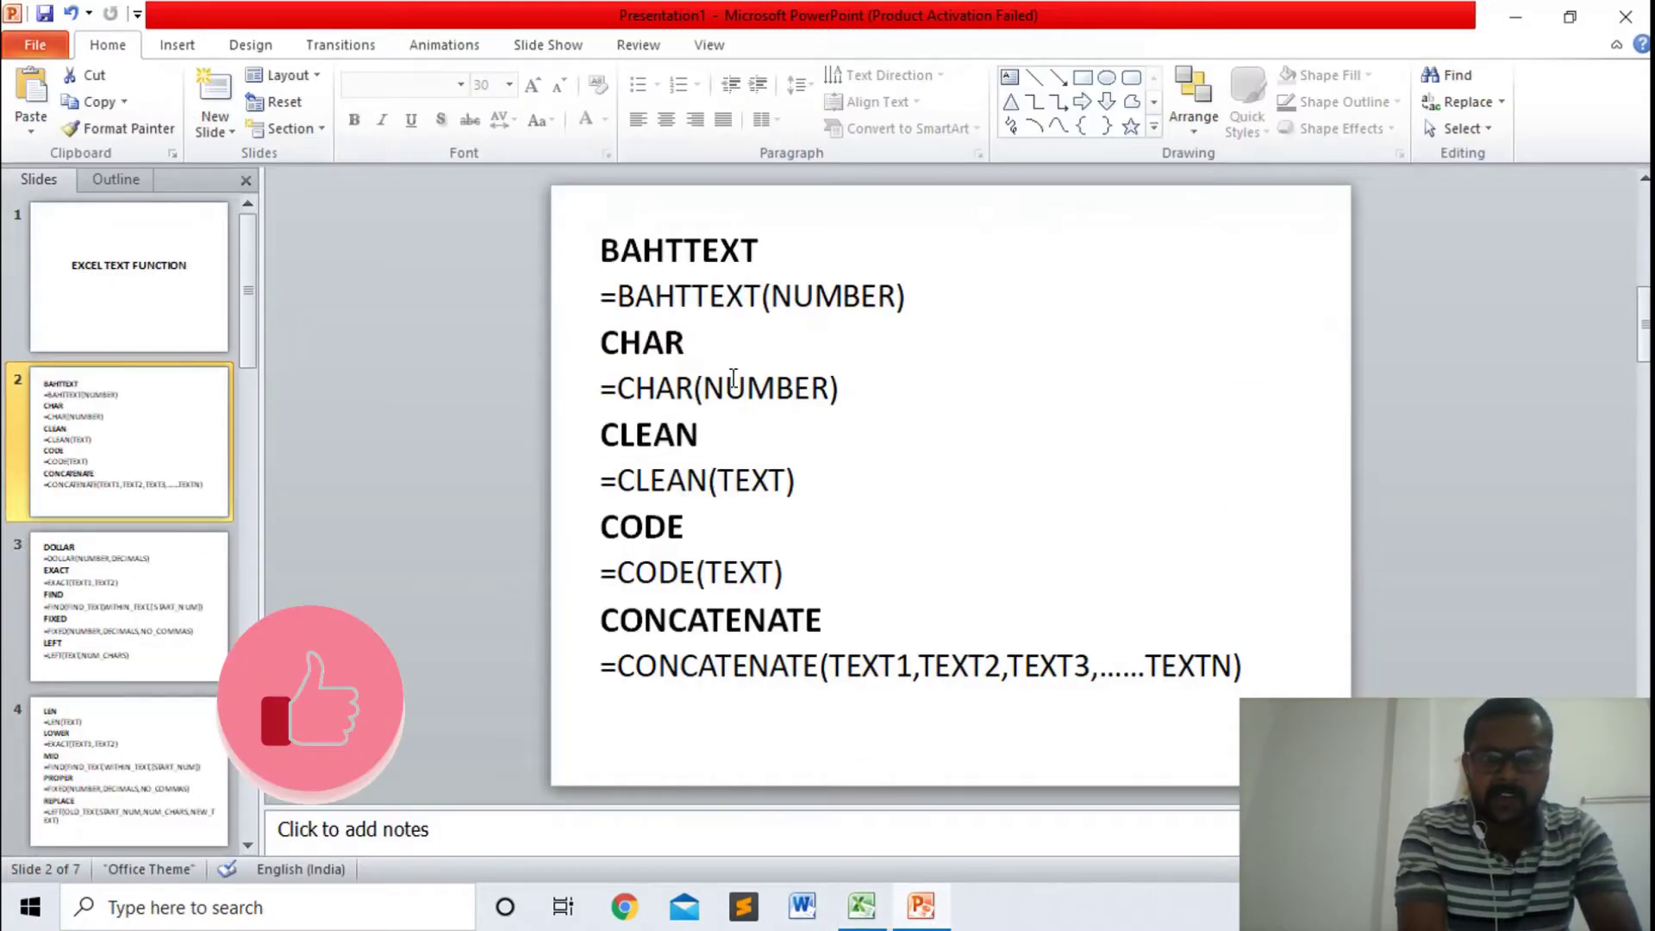
{"action": "mouse_move", "coordinate": [861, 907]}
{"action": "mouse_move", "coordinate": [861, 792]}
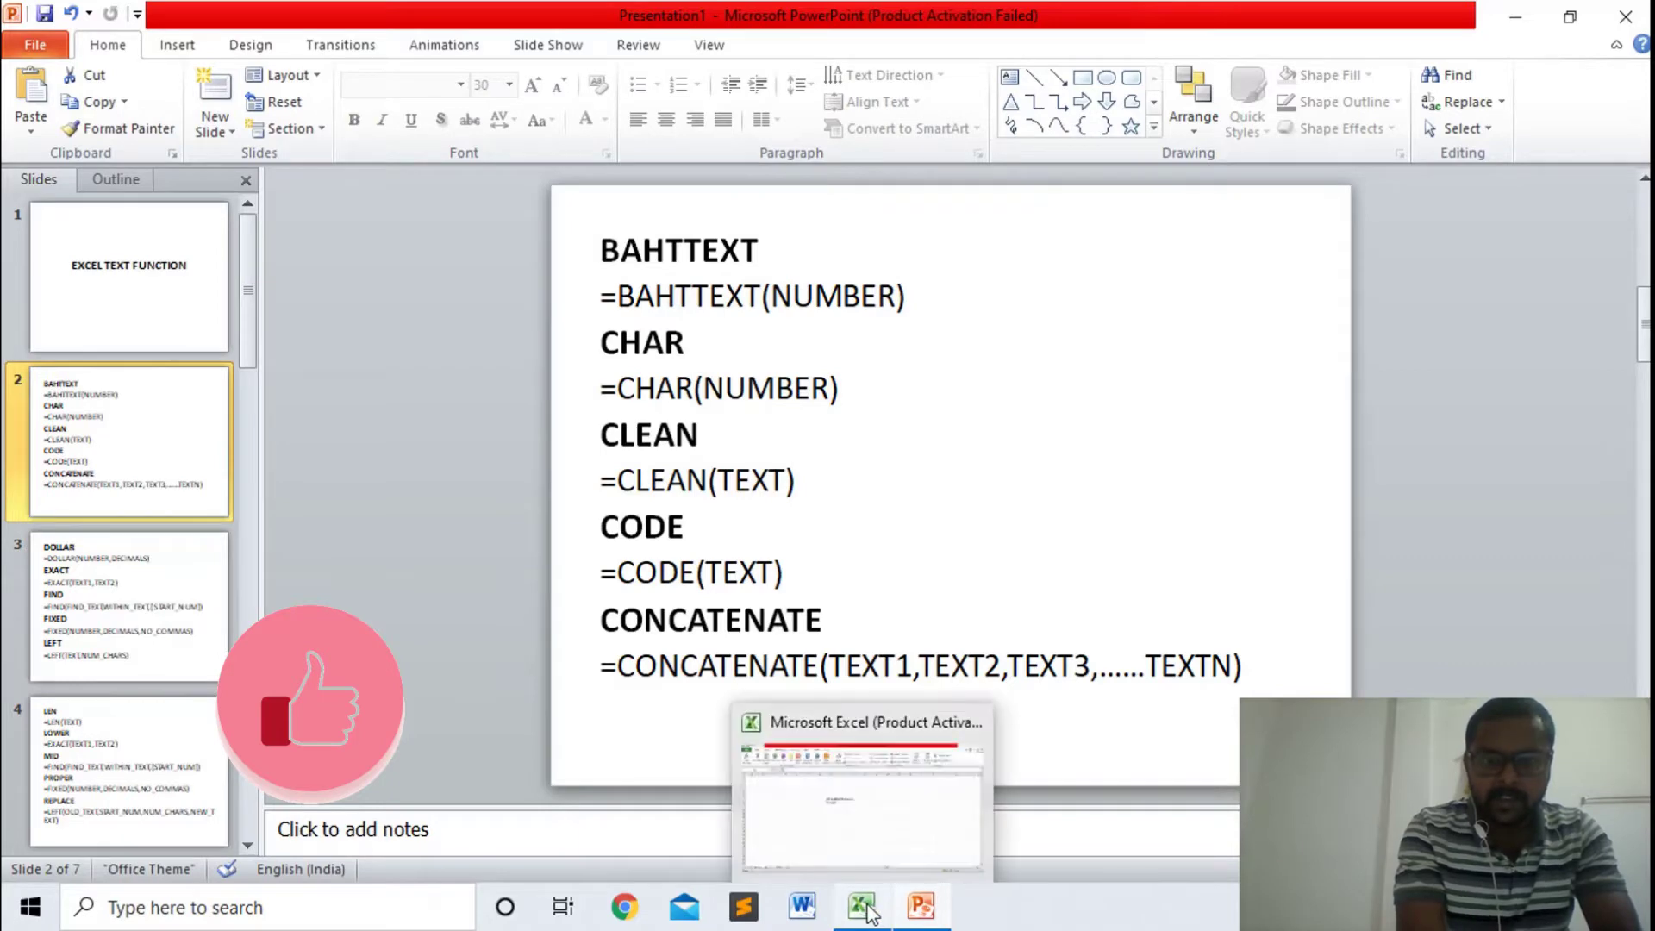
{"action": "left_click", "coordinate": [857, 802]}
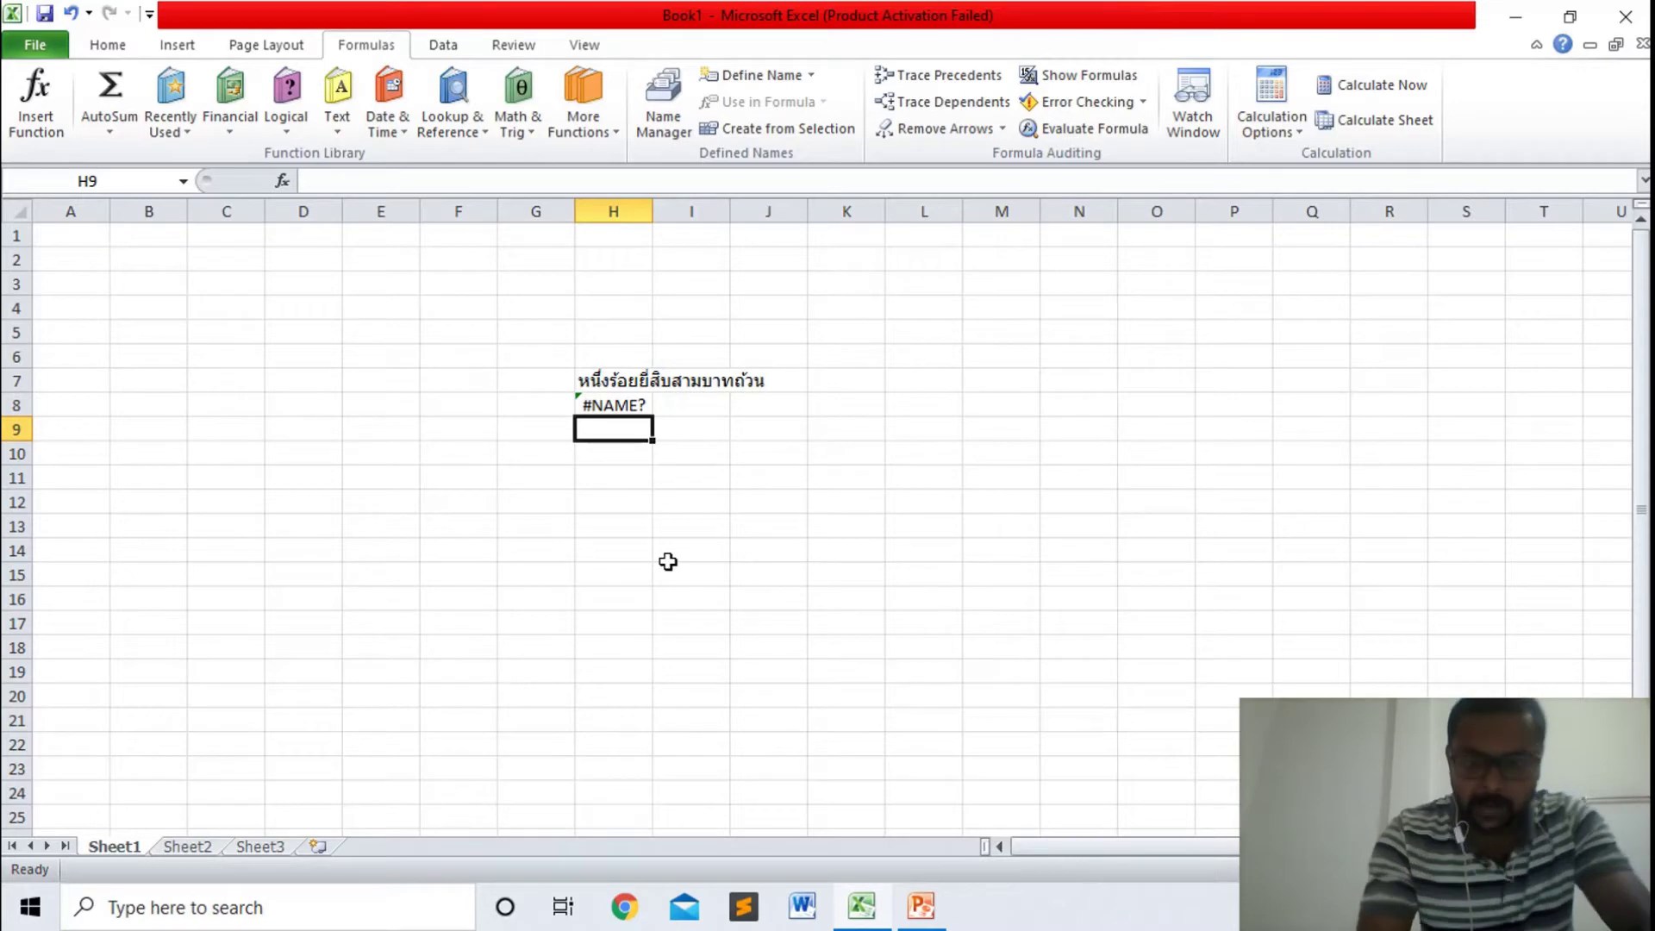
{"action": "type", "text": "=CHAR"}
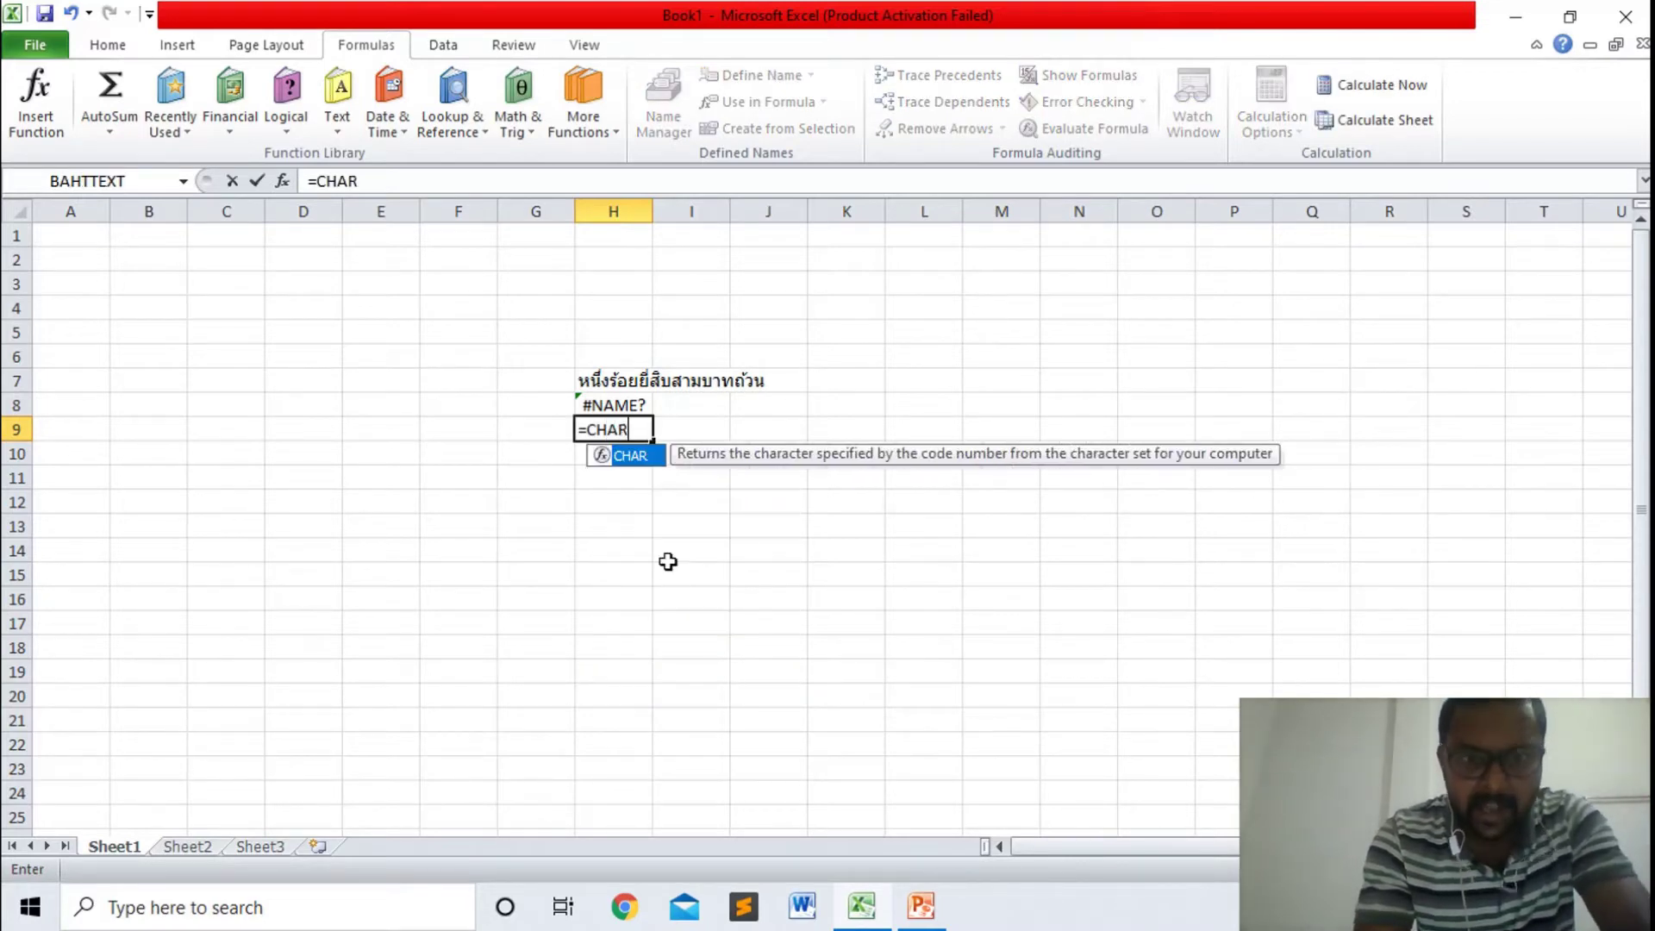
{"action": "type", "text": "("}
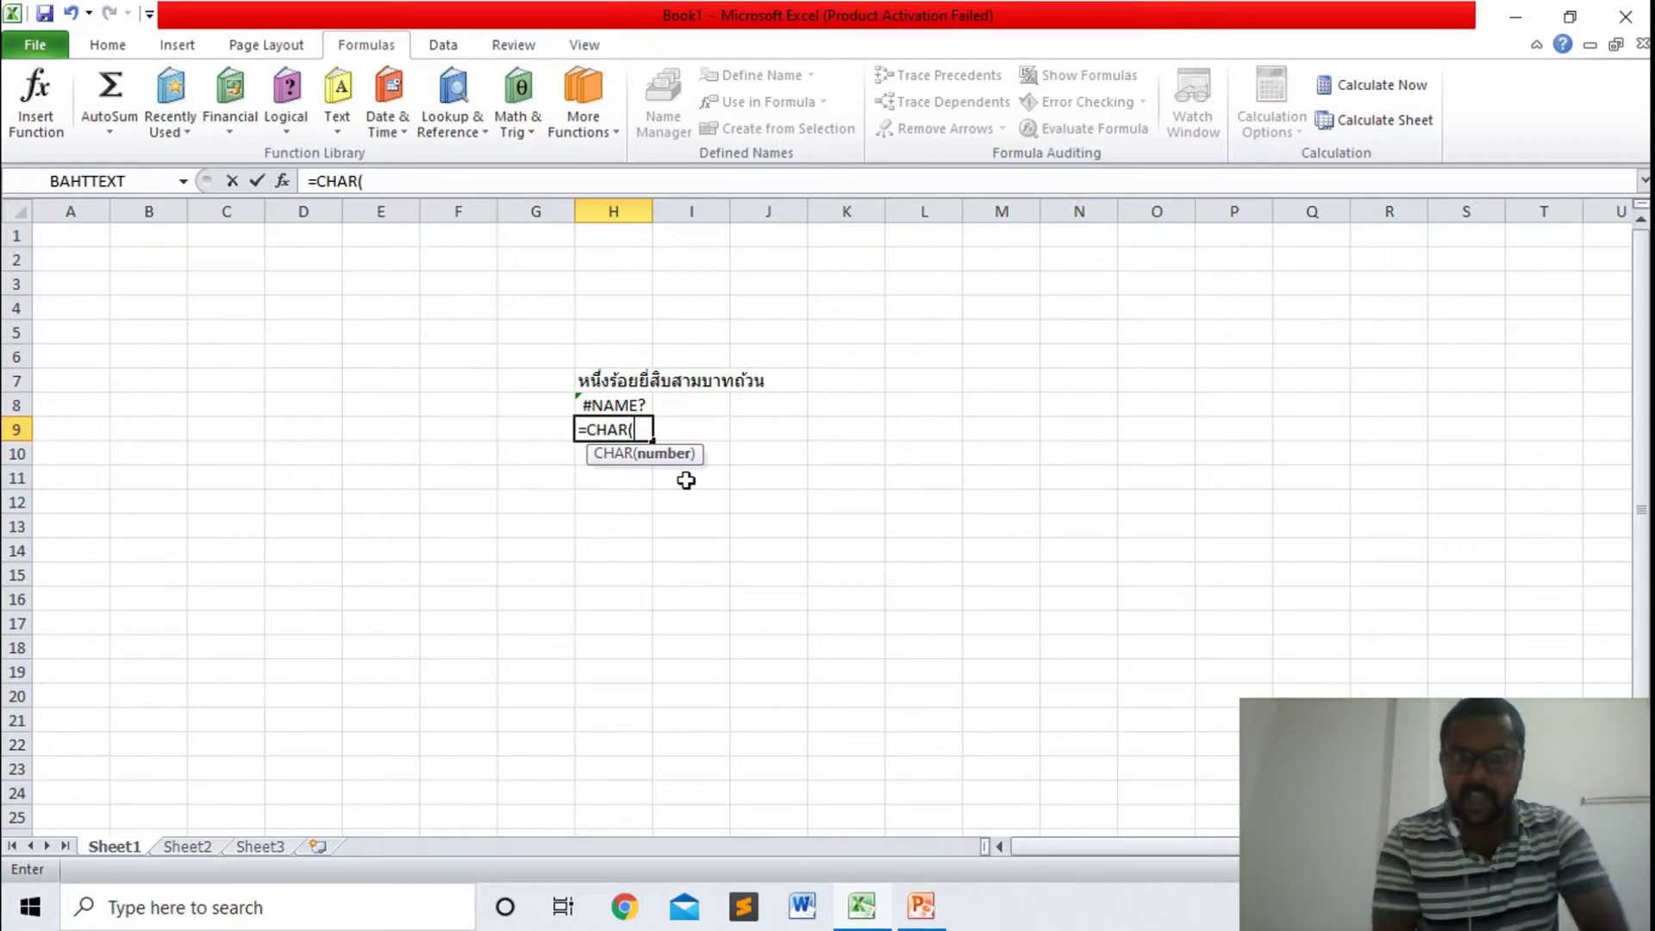
{"action": "type", "text": "65"}
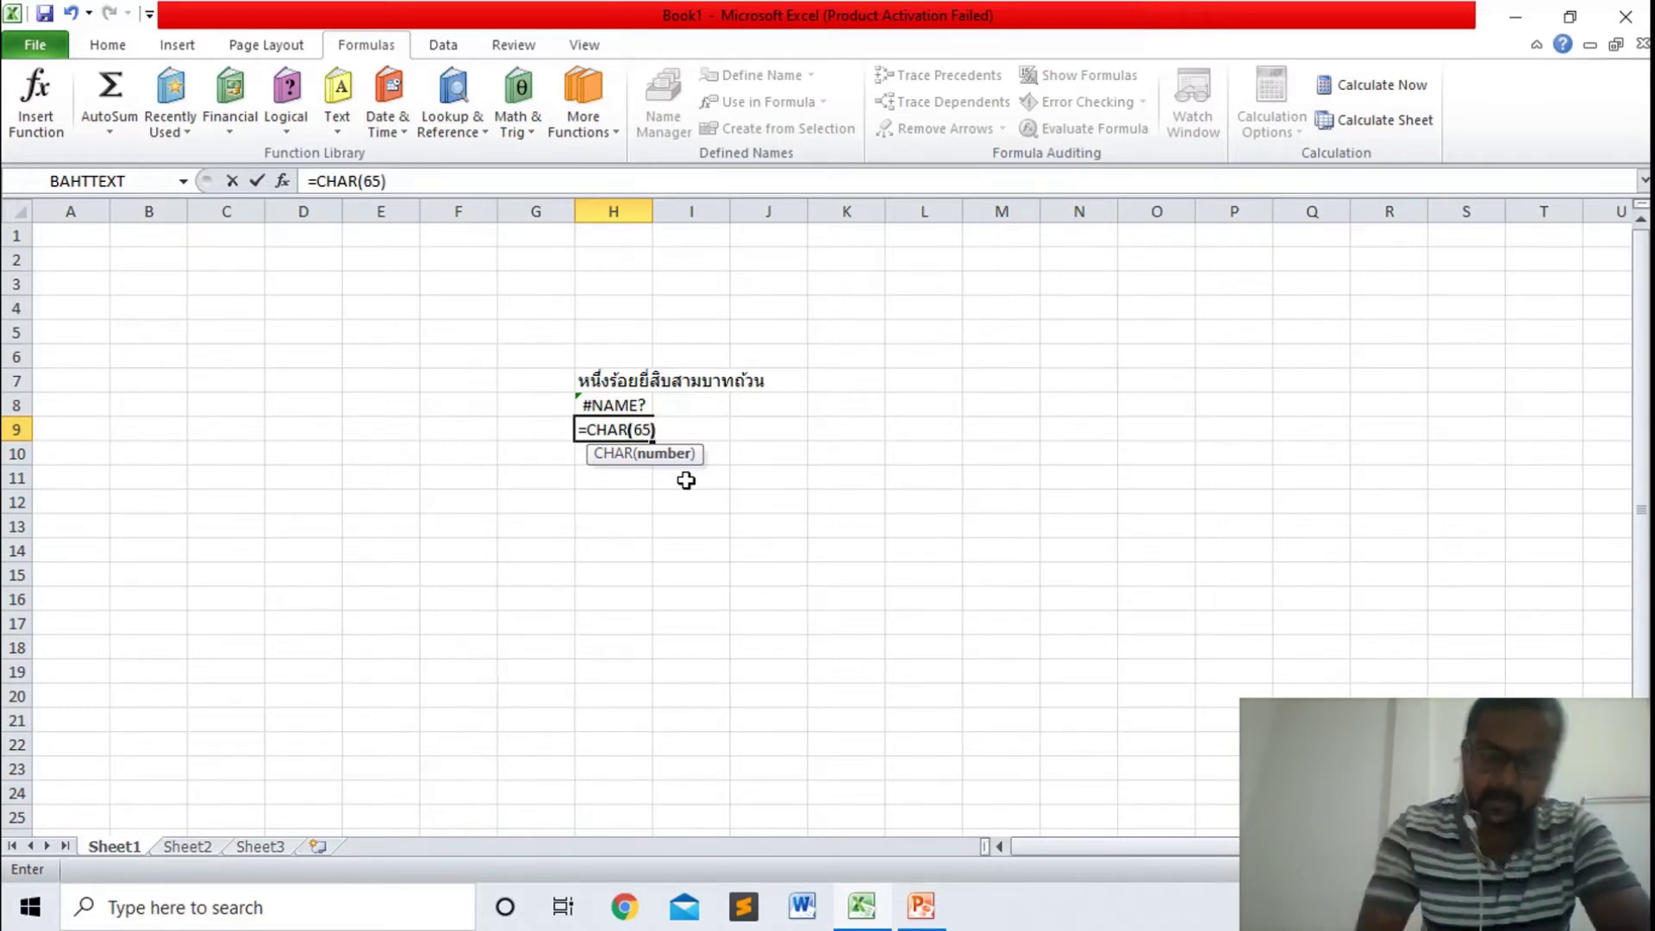
{"action": "type", "text": ")"}
{"action": "key", "text": "Return"}
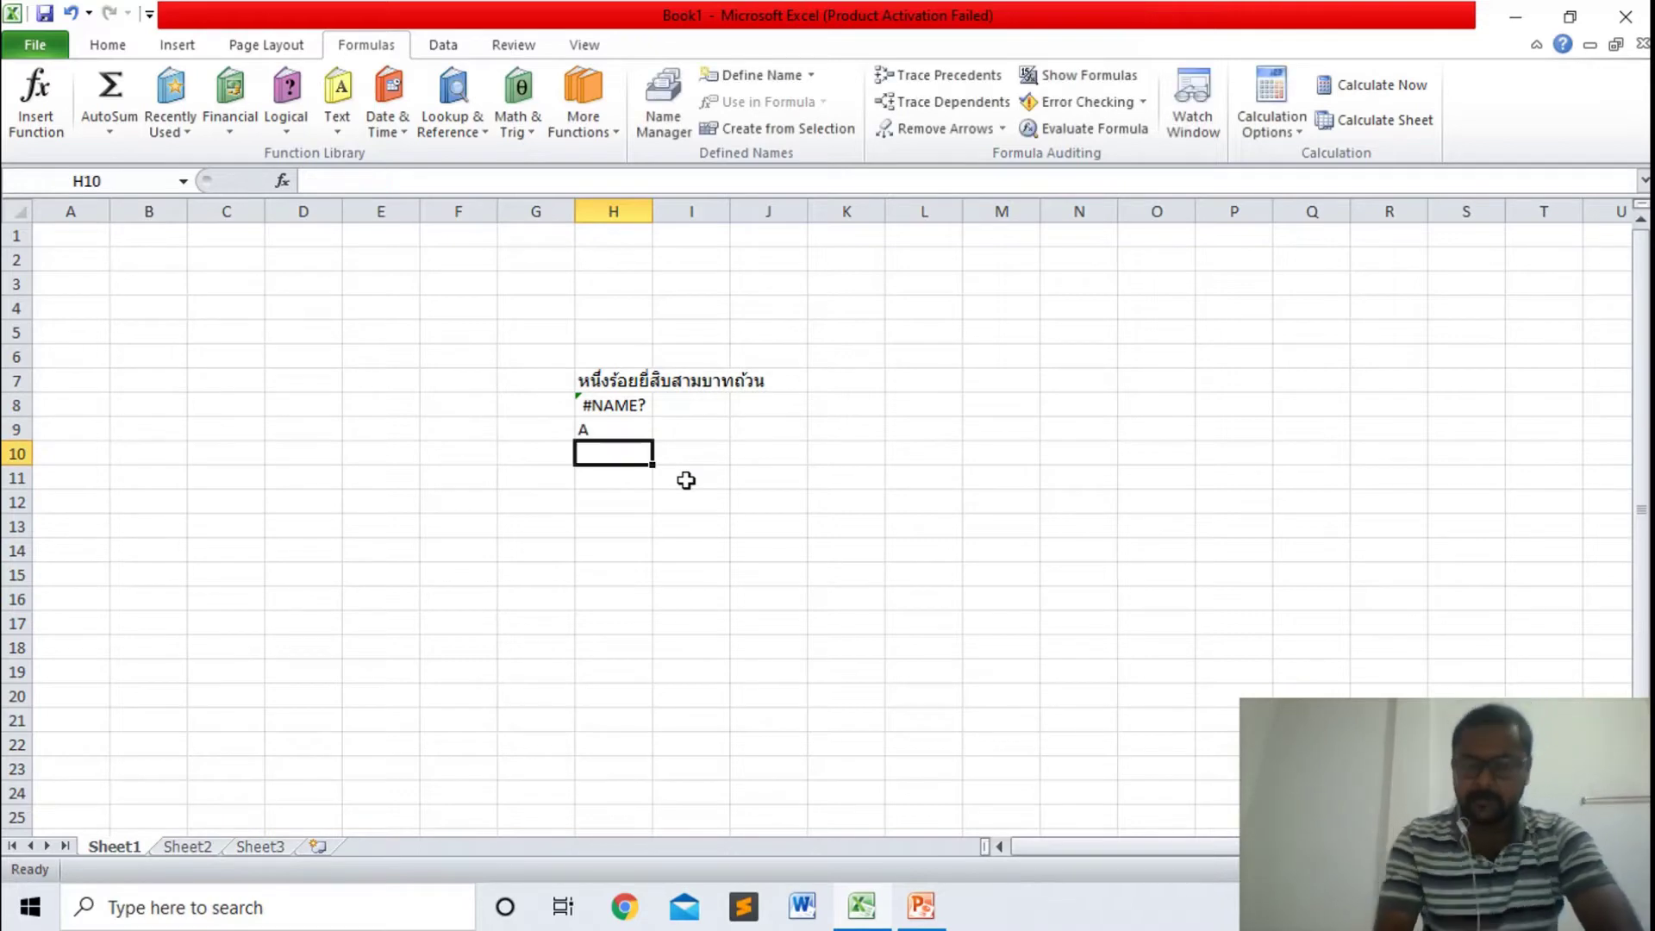
{"action": "left_click", "coordinate": [917, 915]}
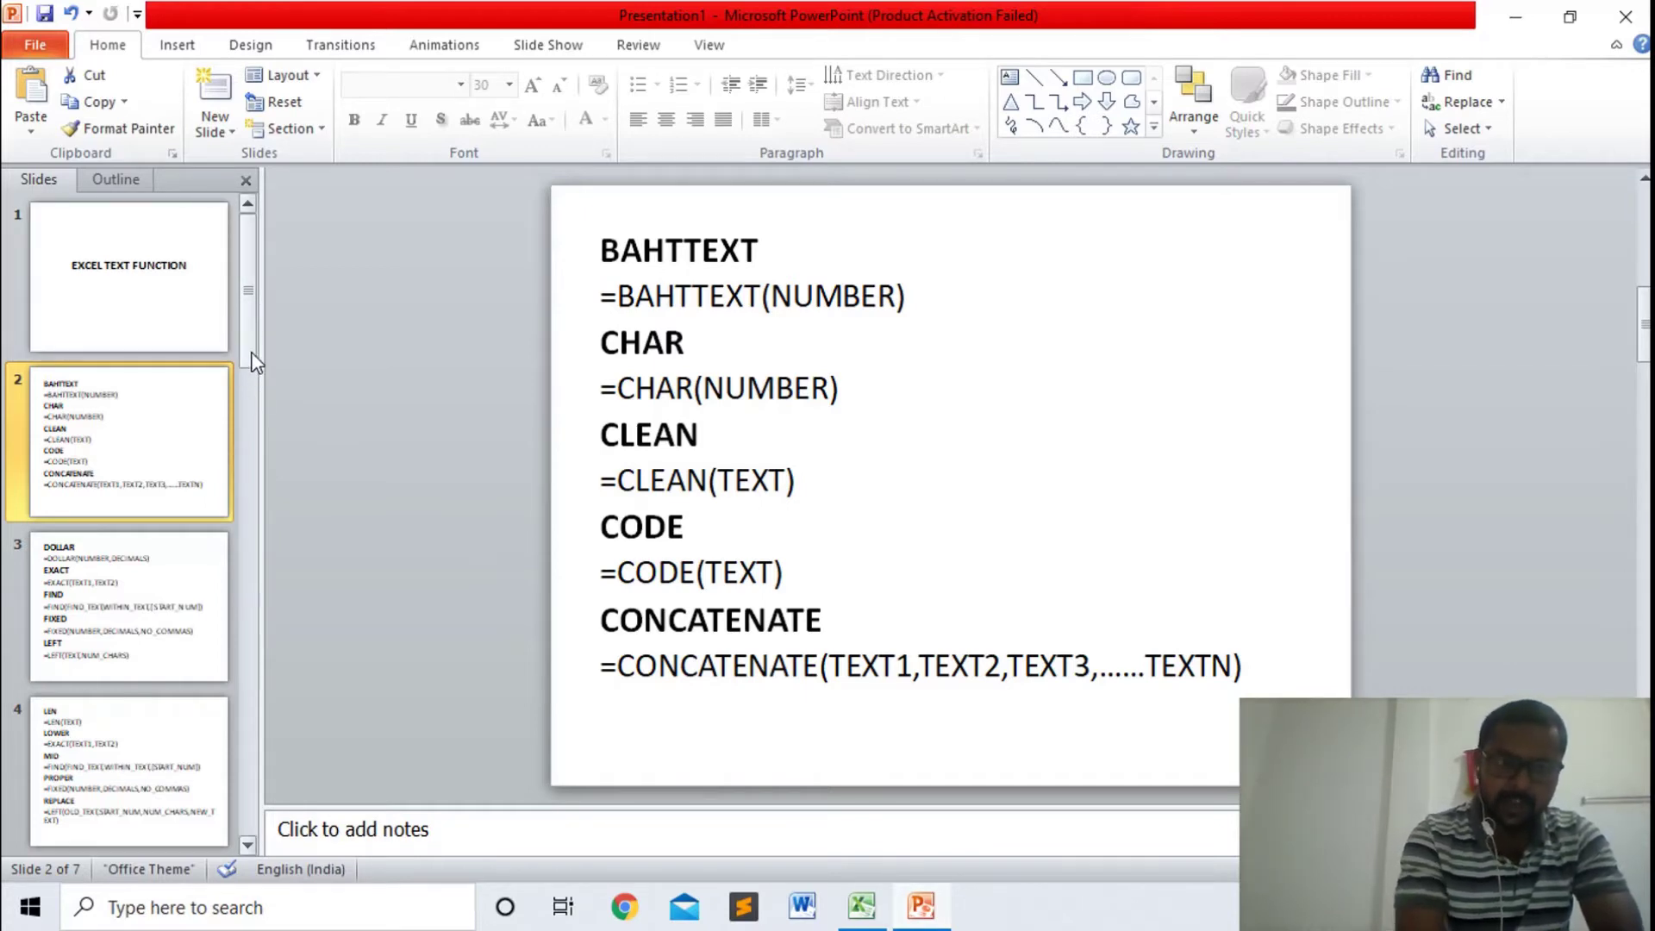
{"action": "left_click_drag", "start_coordinate": [252, 350], "coordinate": [244, 854]}
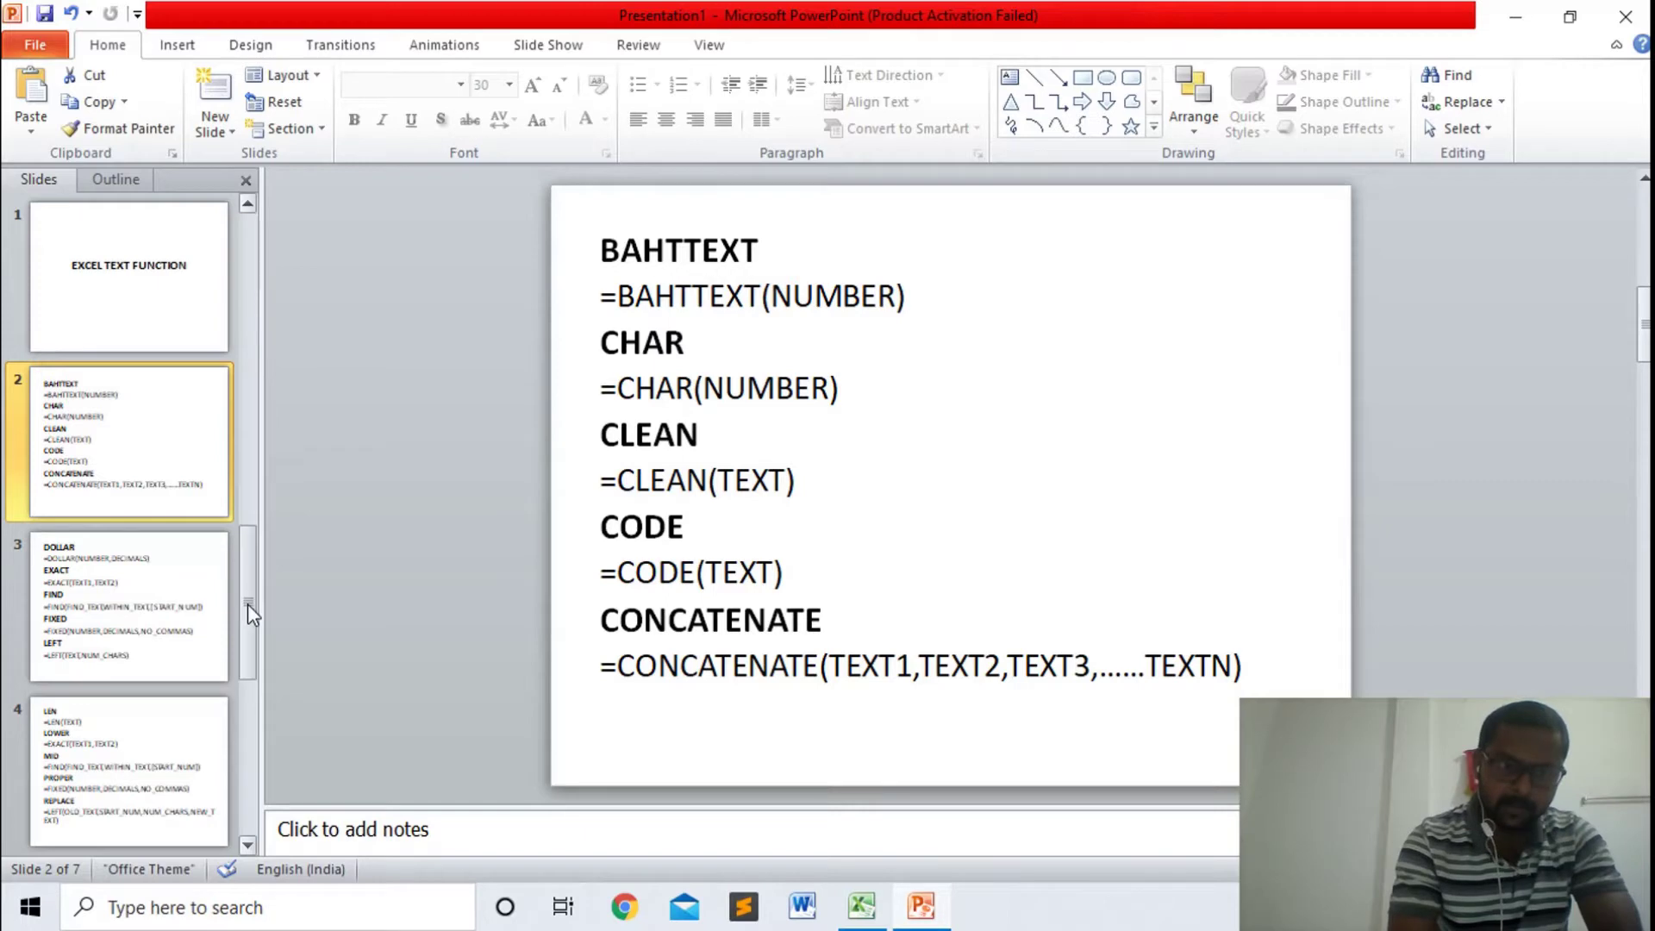
{"action": "left_click", "coordinate": [140, 783]}
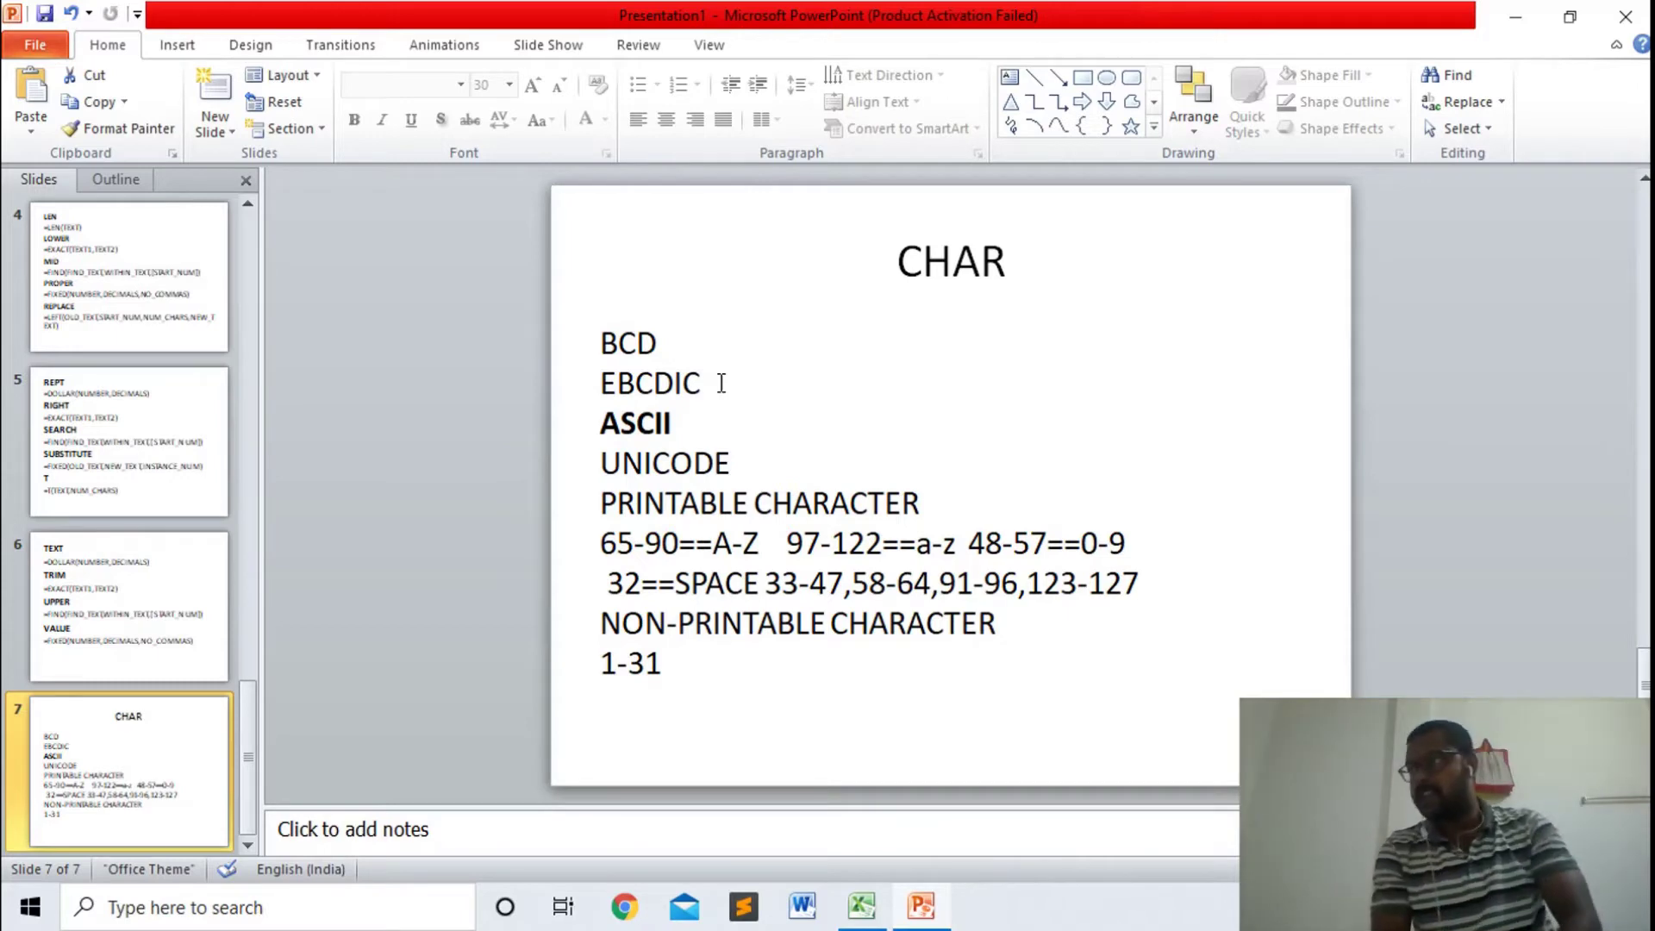
{"action": "left_click", "coordinate": [692, 422]}
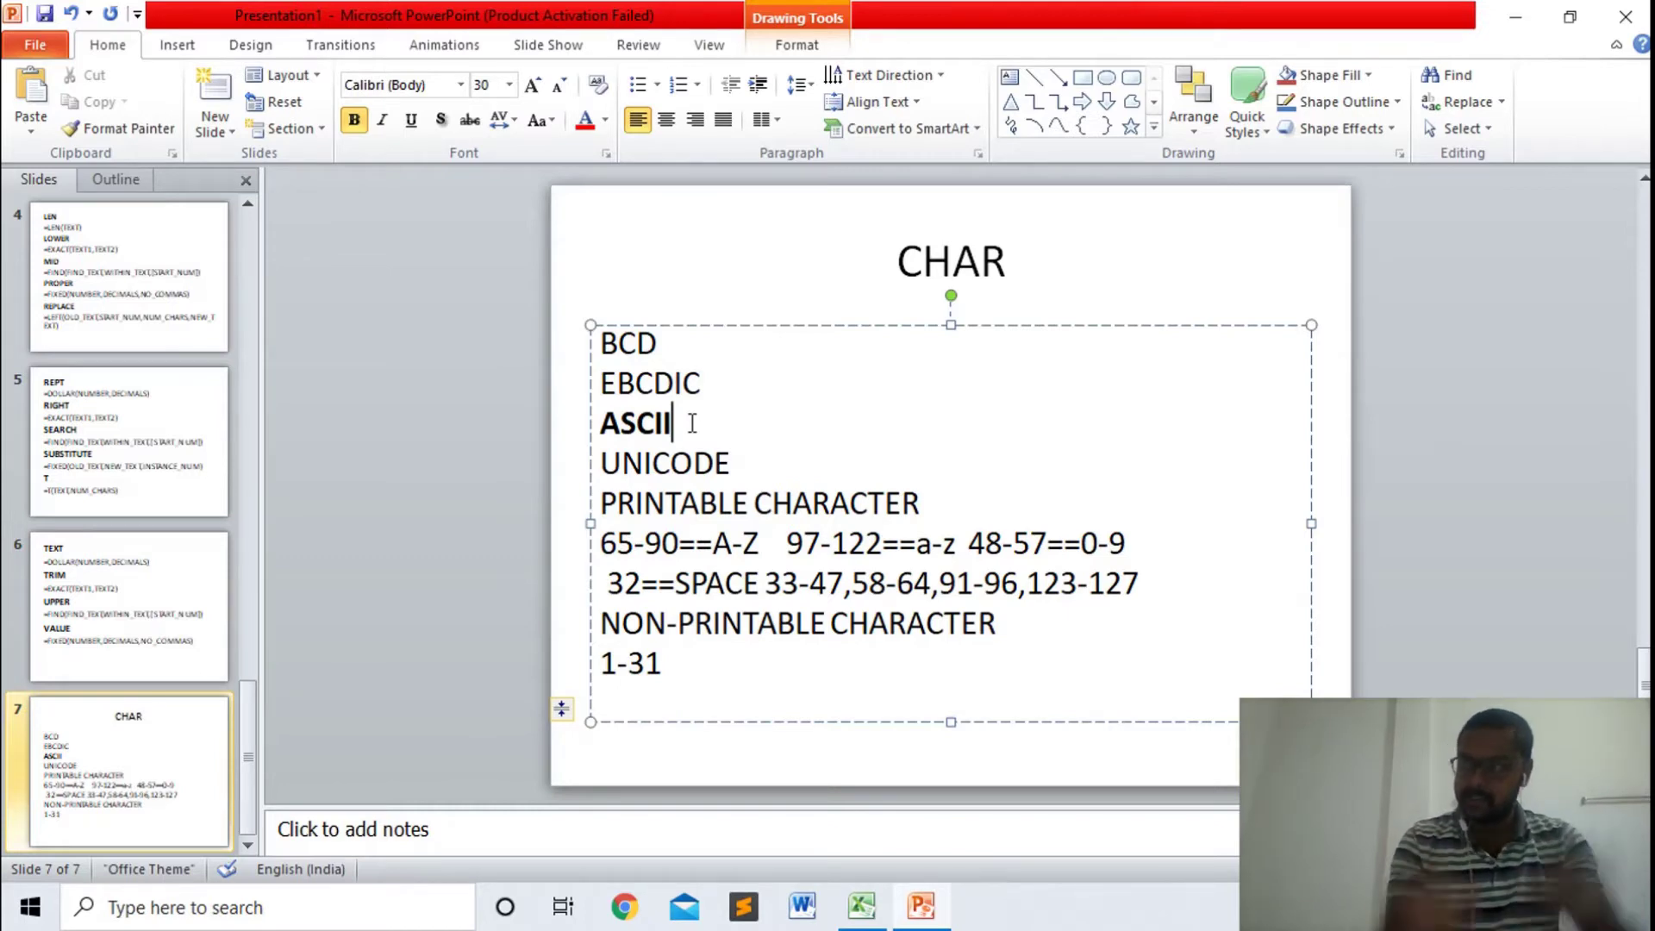
{"action": "left_click", "coordinate": [735, 464]}
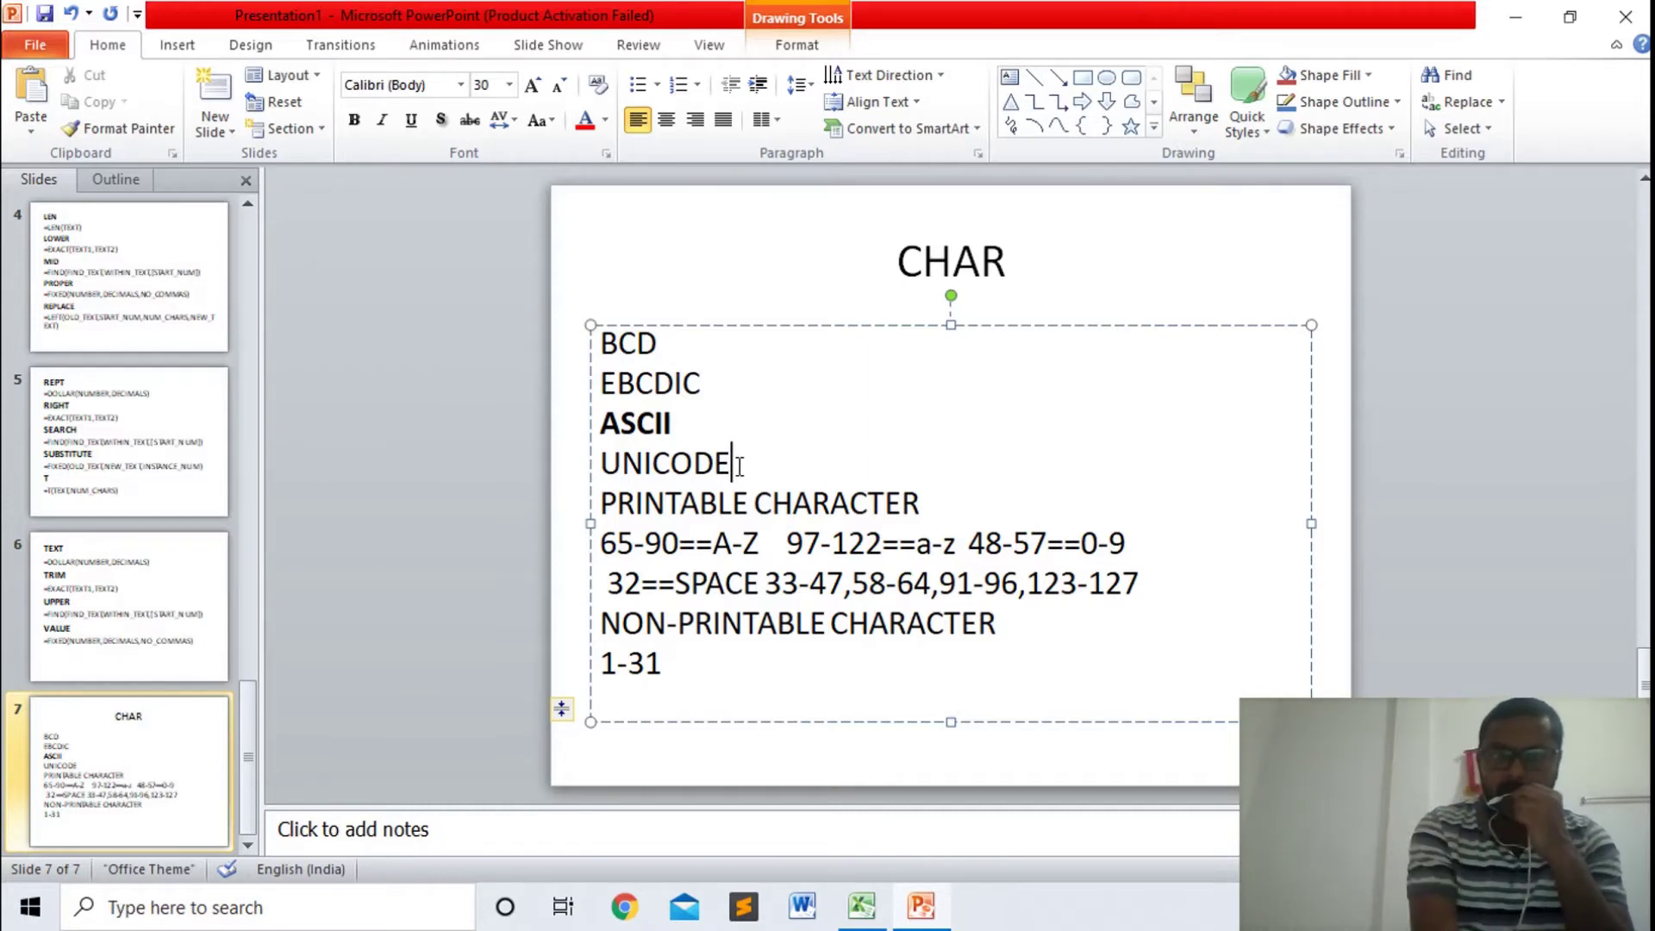
{"action": "left_click", "coordinate": [861, 905]}
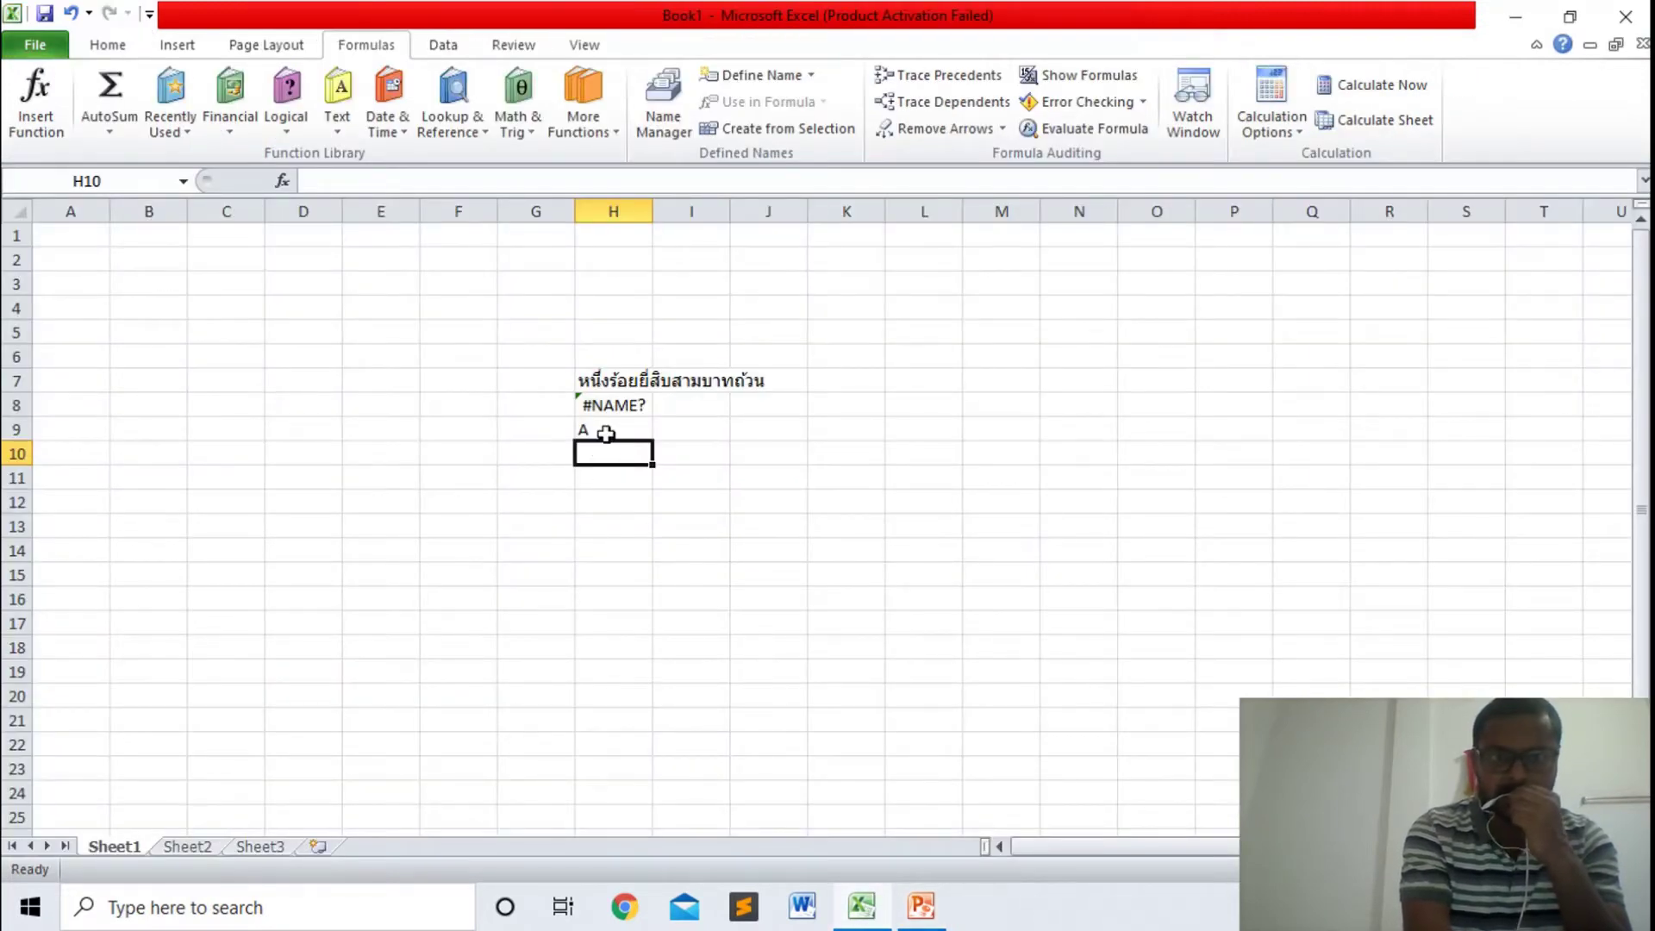
{"action": "left_click", "coordinate": [601, 429]}
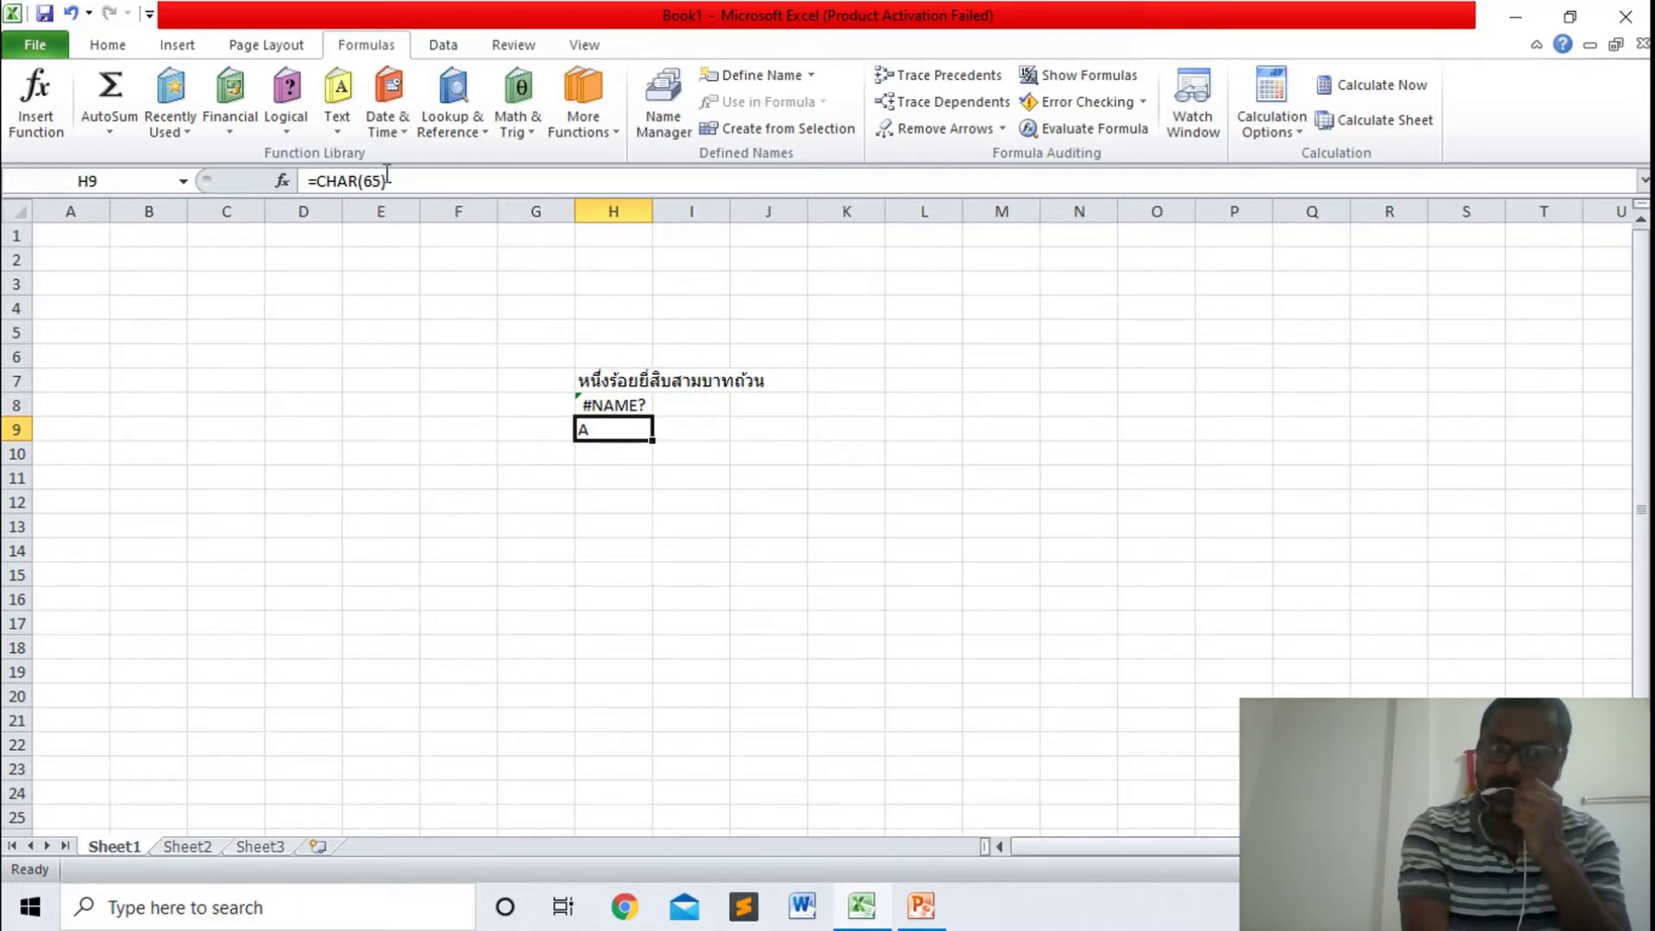
{"action": "key", "text": "alt+Tab"}
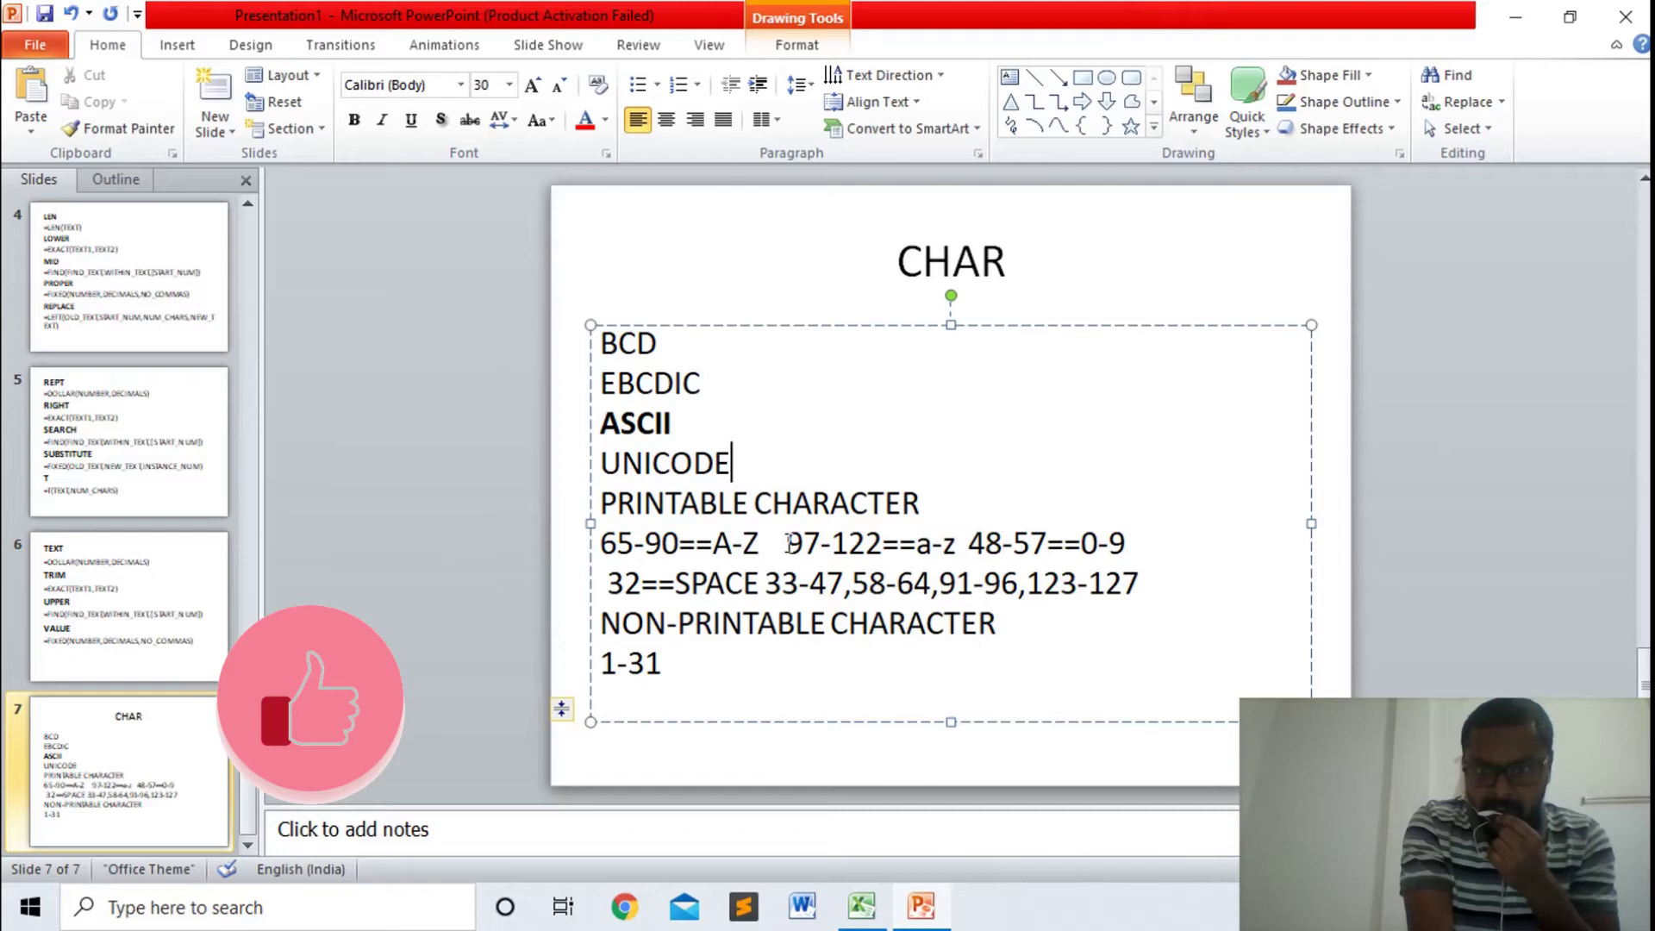
- Review the CHAR slide's symbol code ranges 33-47, 58-64, 91-96, 123-127, then return to Excel
{"action": "left_click", "coordinate": [603, 543]}
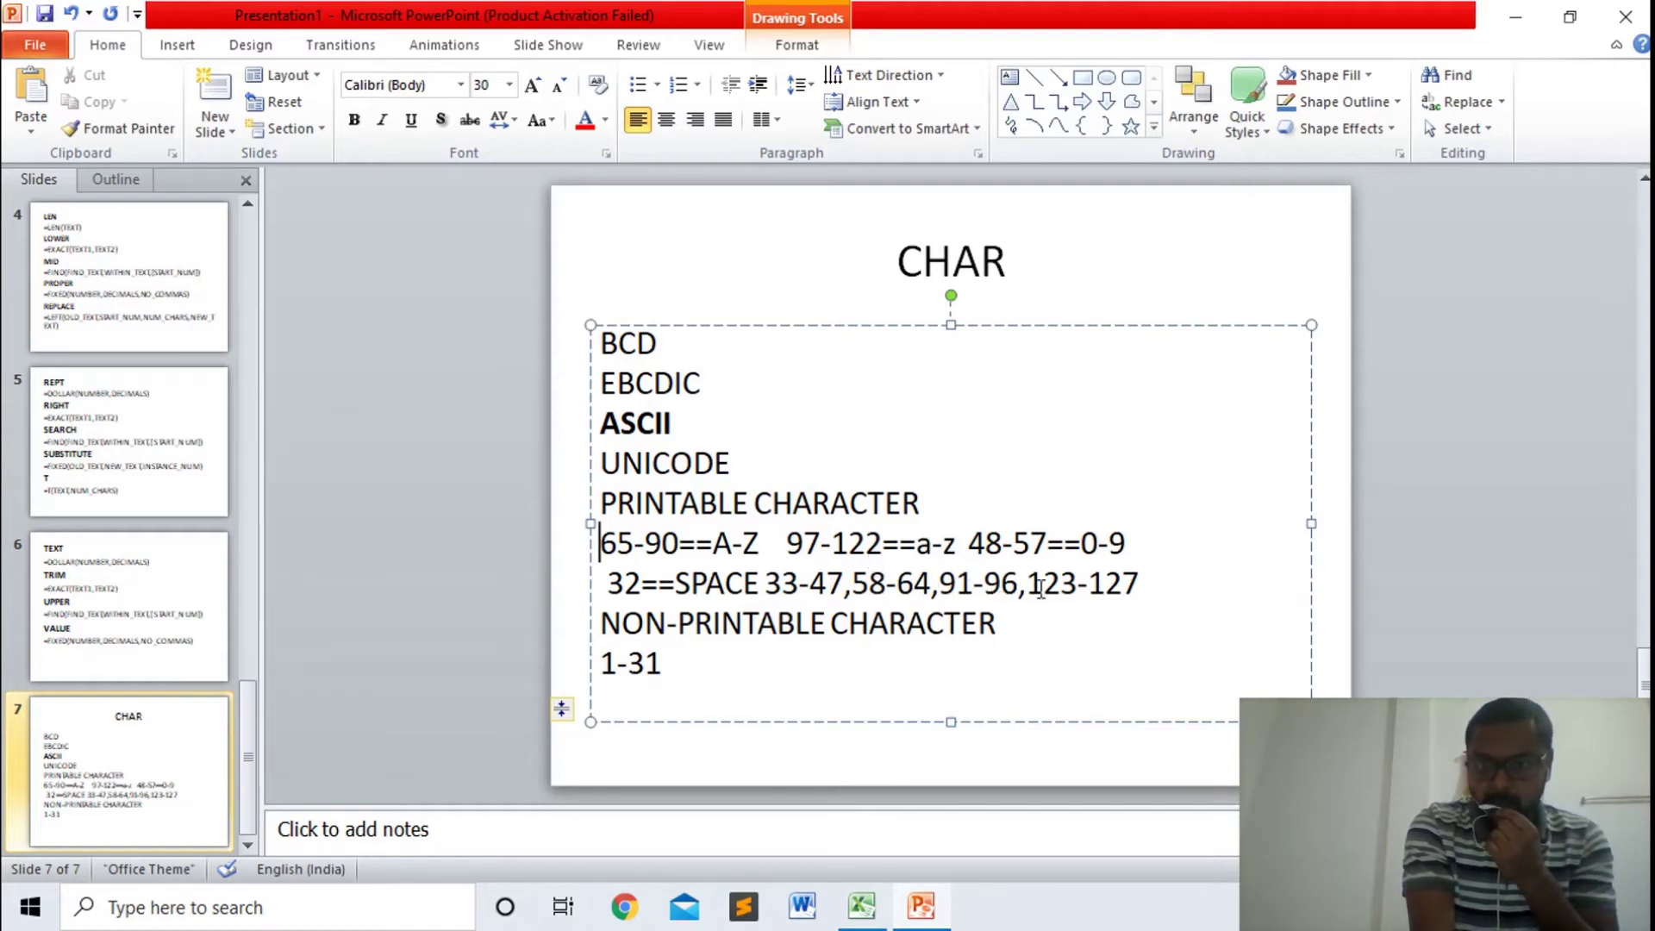
{"action": "left_click", "coordinate": [1147, 581]}
{"action": "double_click", "coordinate": [1126, 583]}
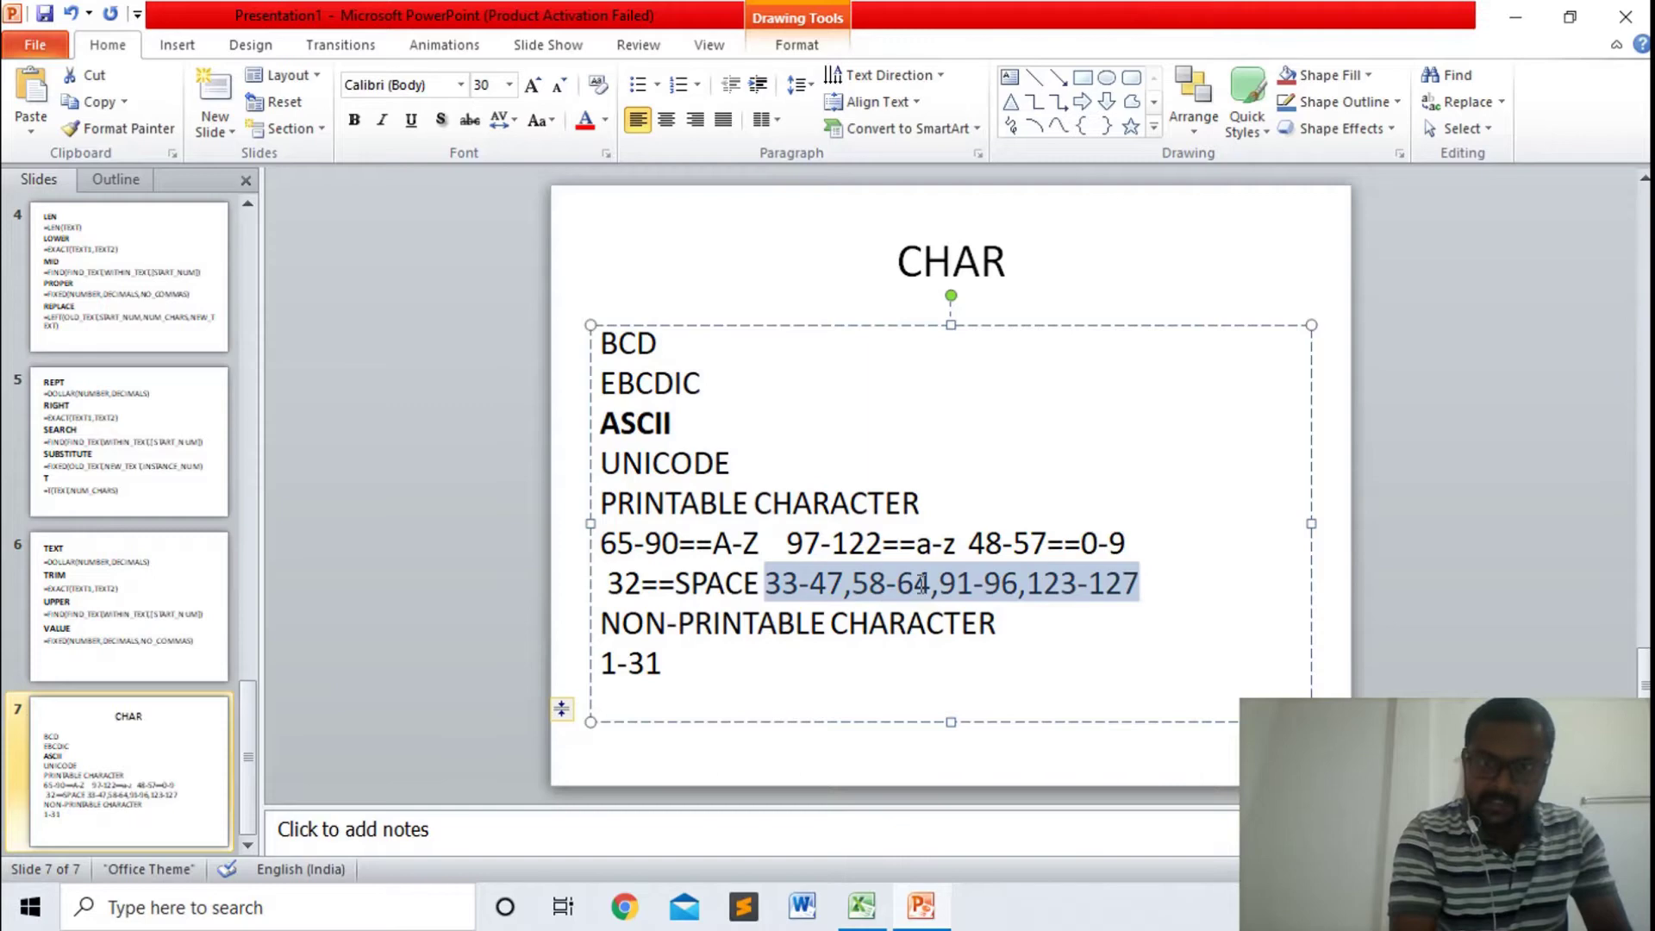
{"action": "left_click", "coordinate": [1168, 583]}
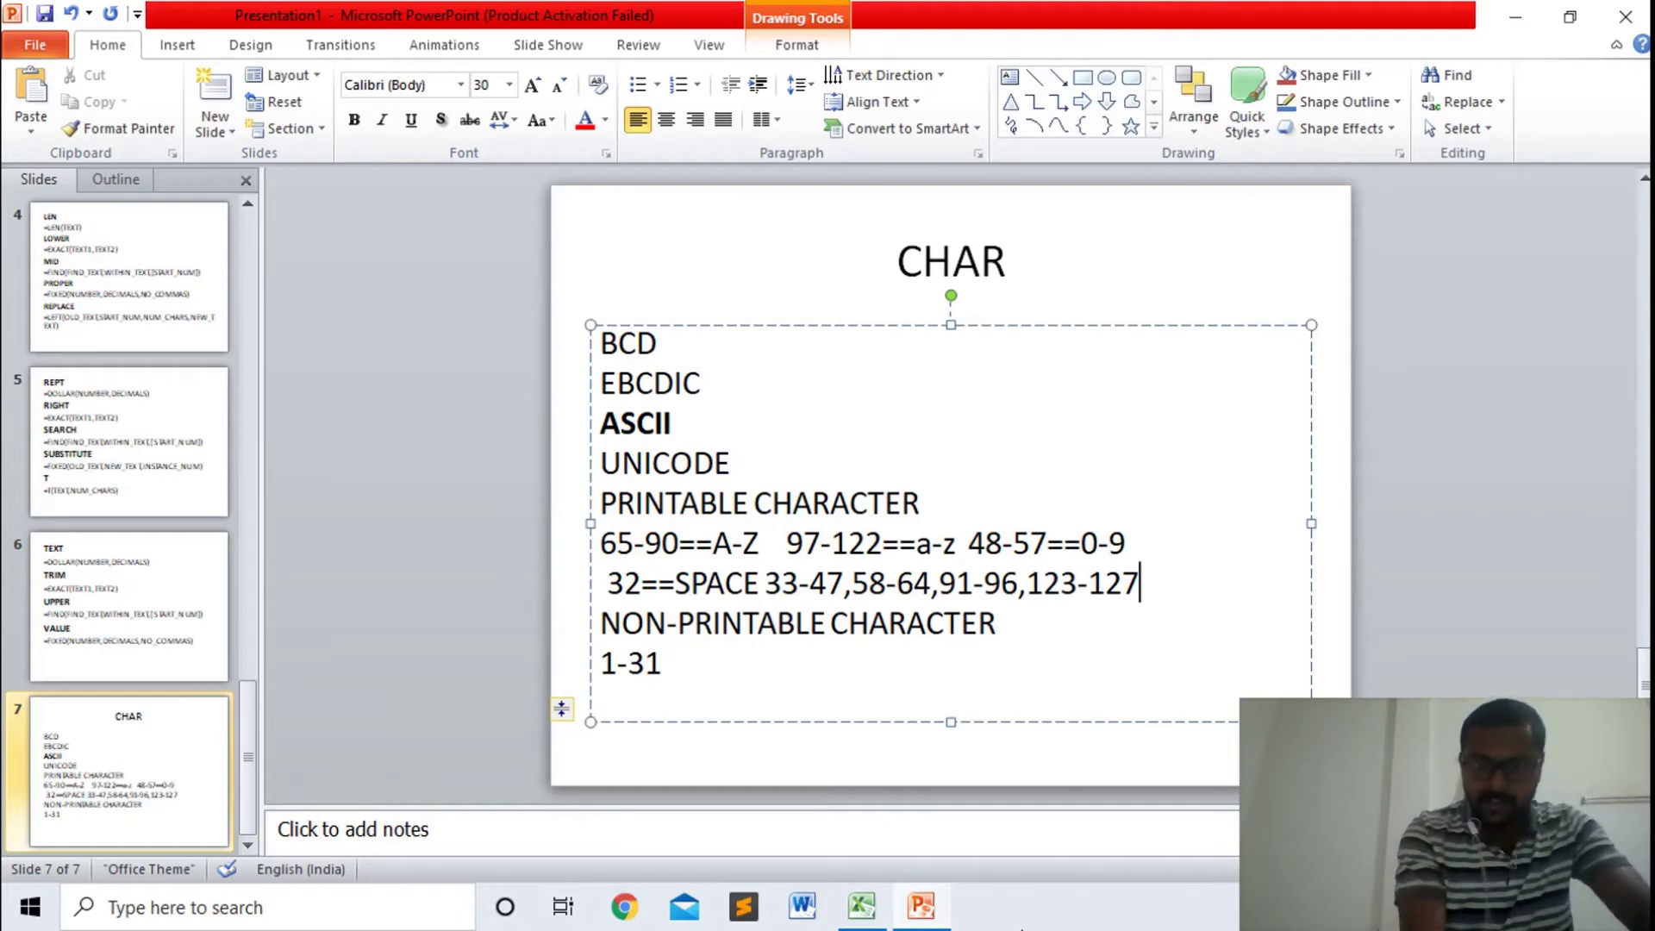
{"action": "left_click", "coordinate": [862, 907]}
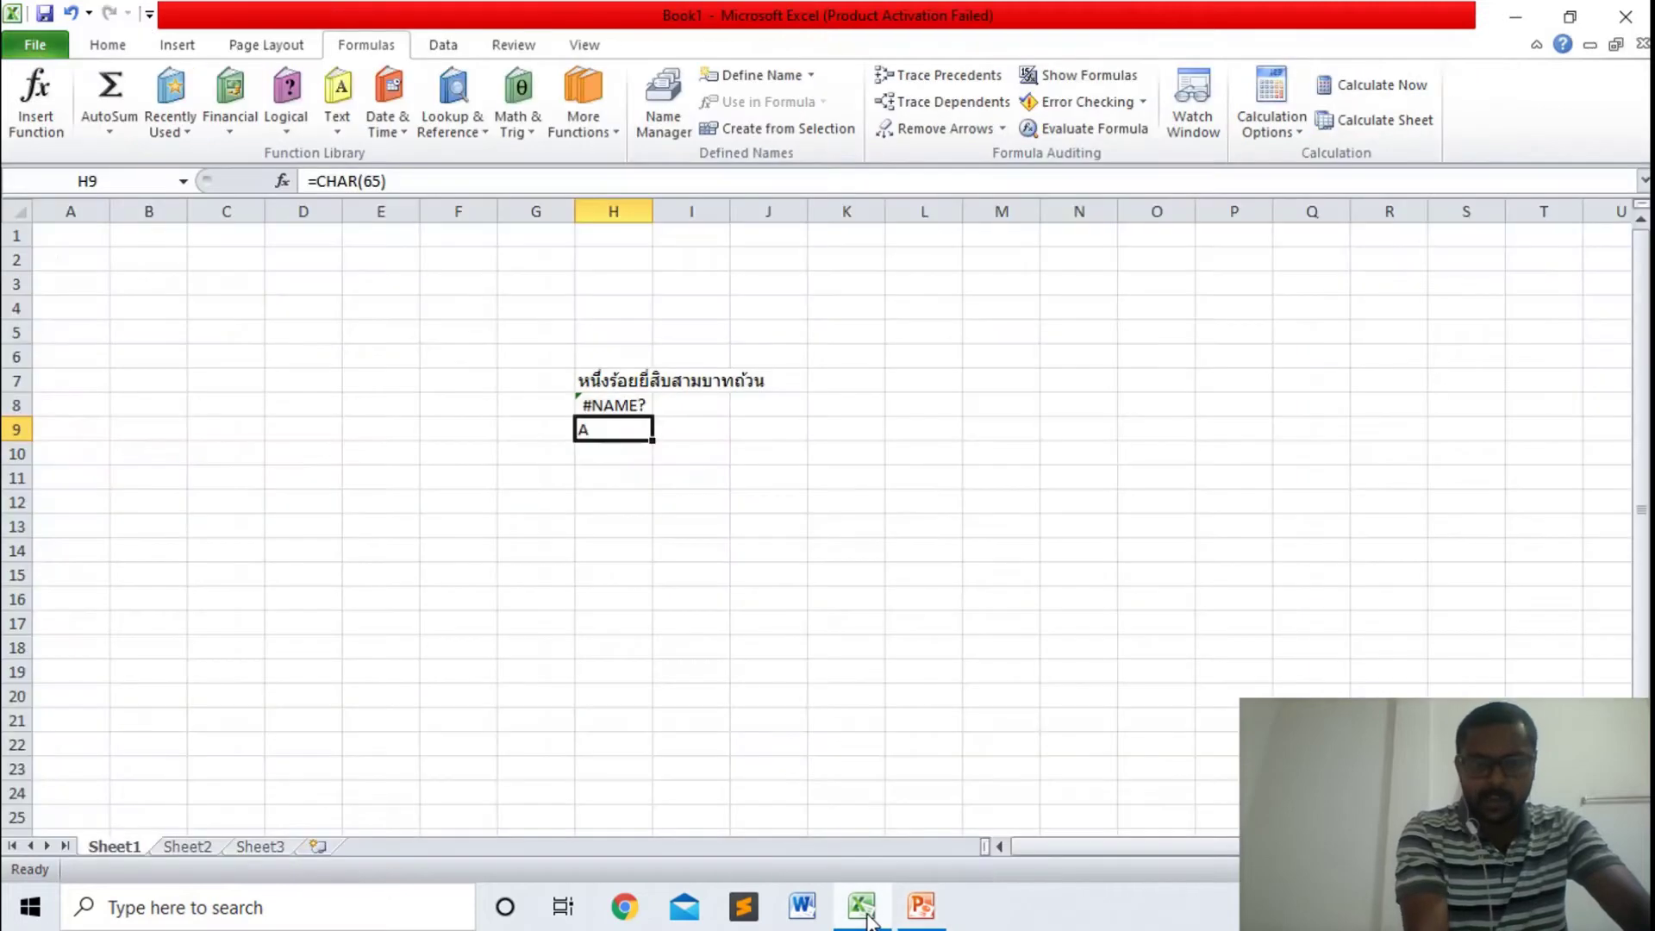
- Enter =CHAR(1) in H10, which returns a non-printable box character
{"action": "left_click", "coordinate": [610, 458]}
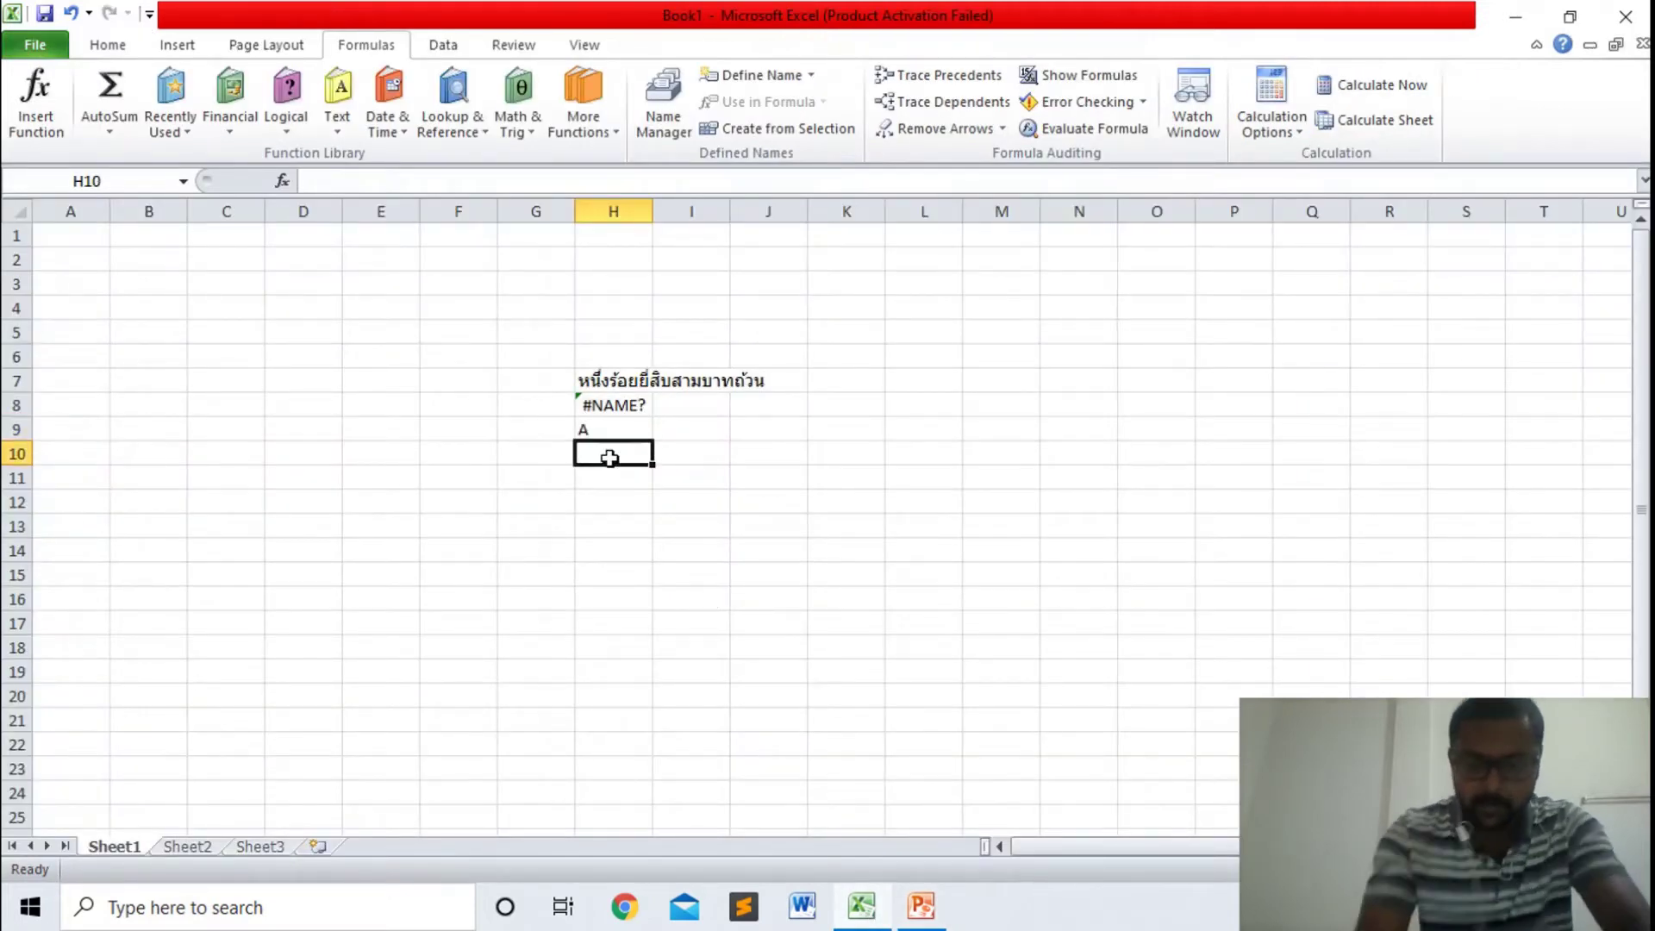
{"action": "type", "text": "=CHA"}
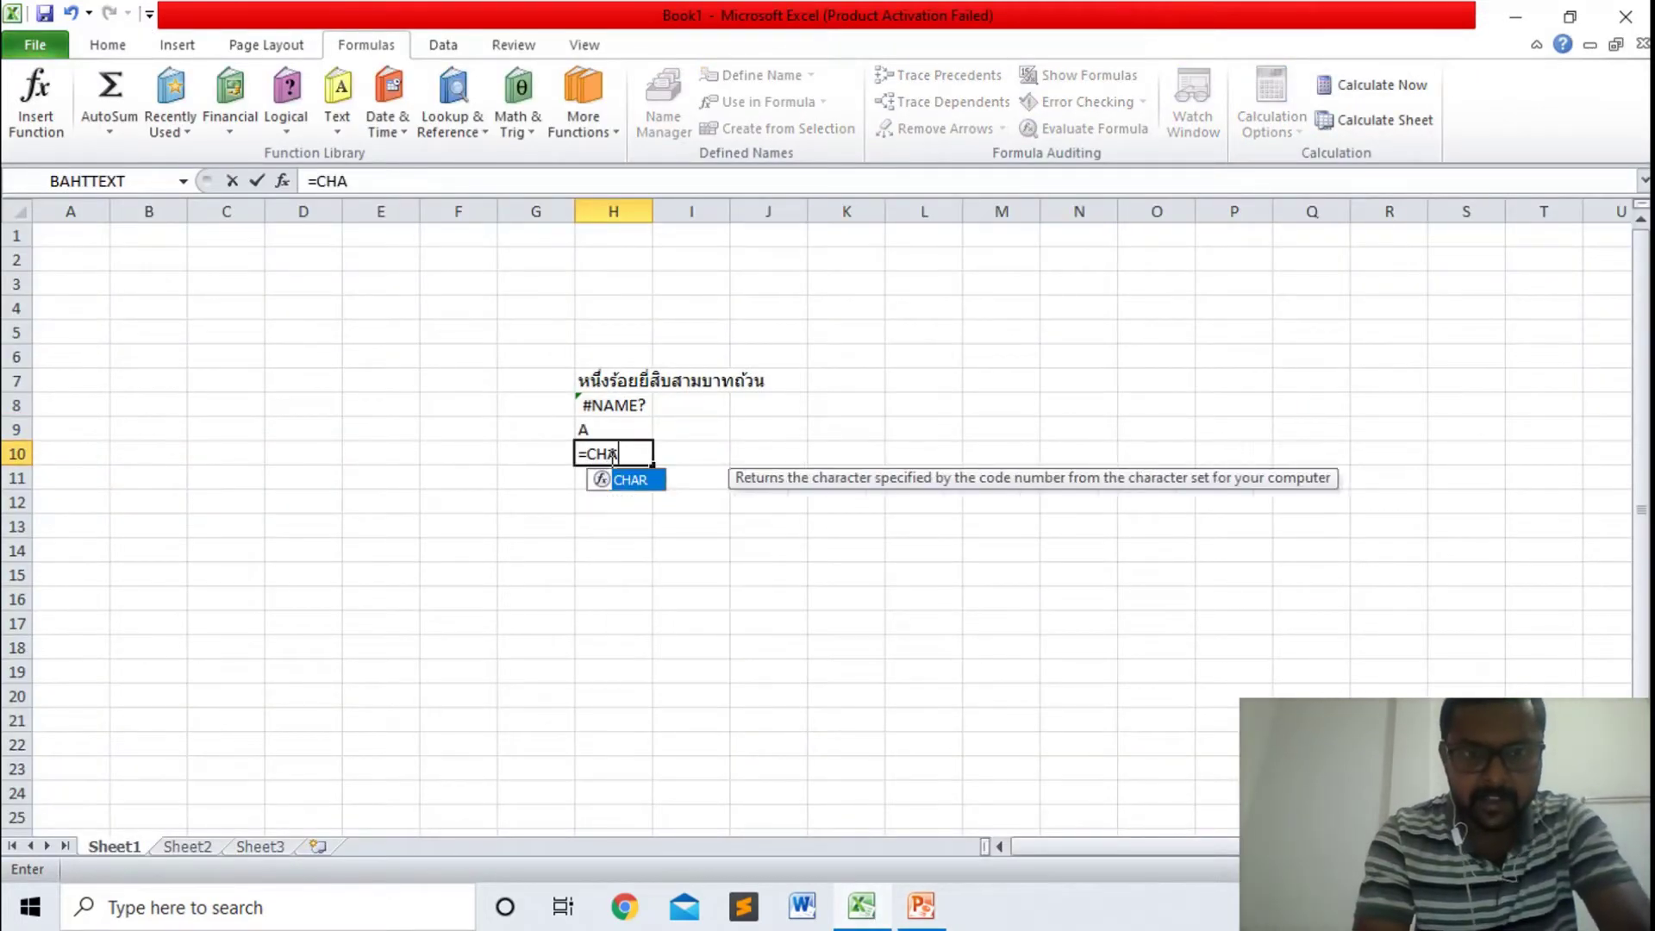
{"action": "type", "text": "R(1"}
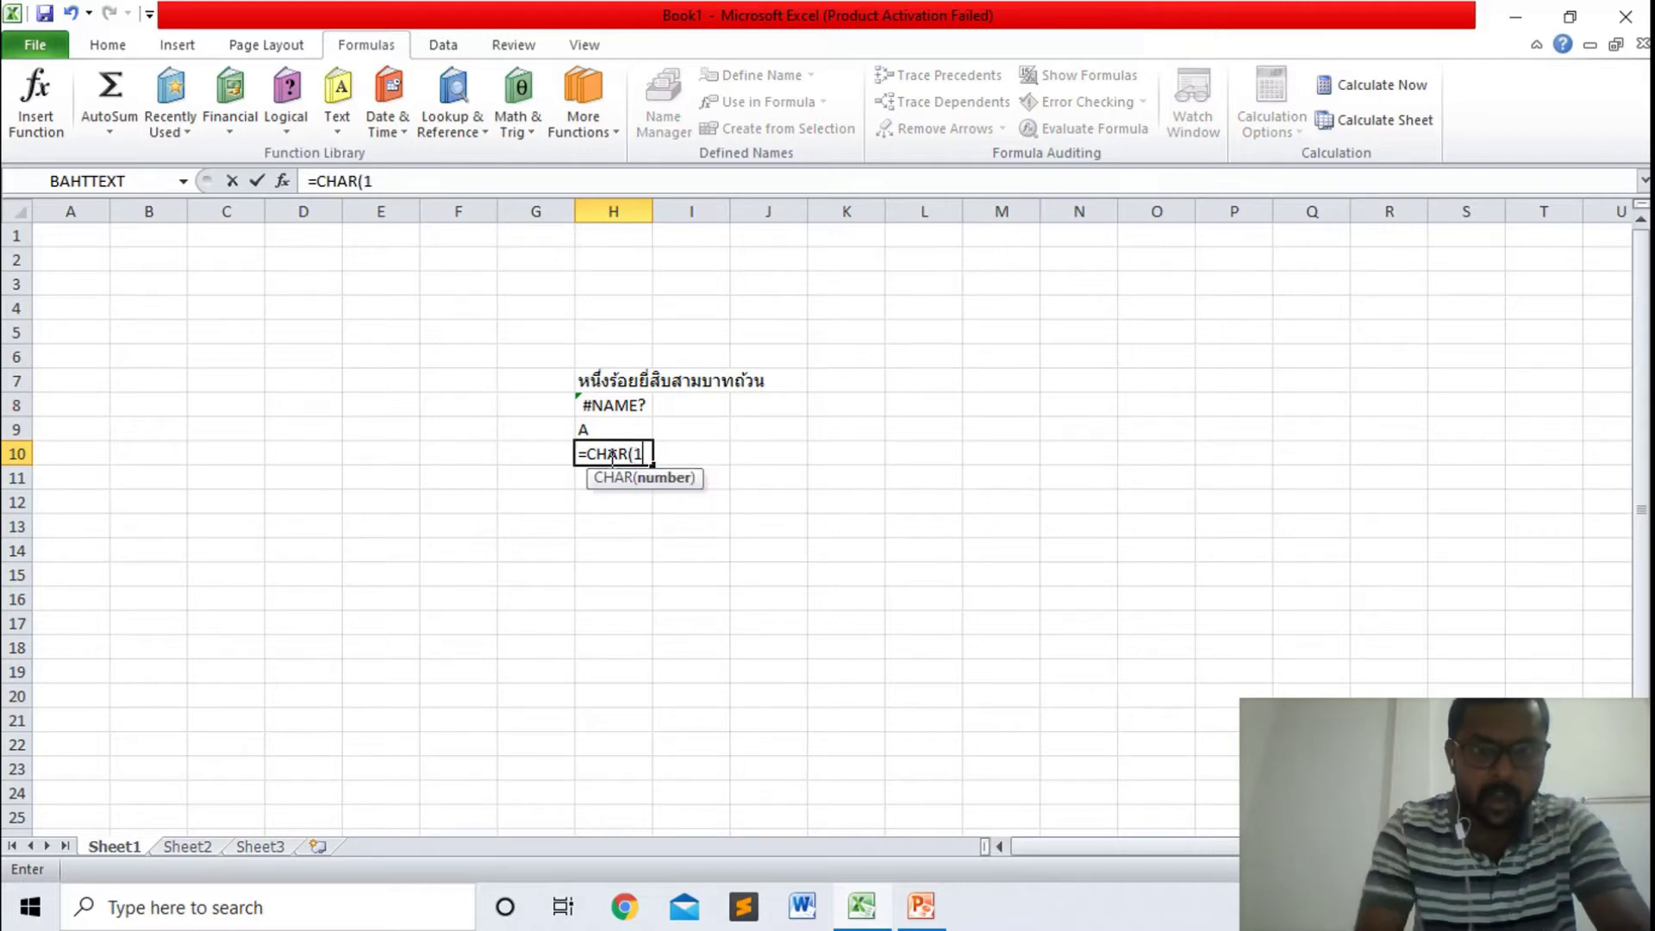
{"action": "type", "text": ")"}
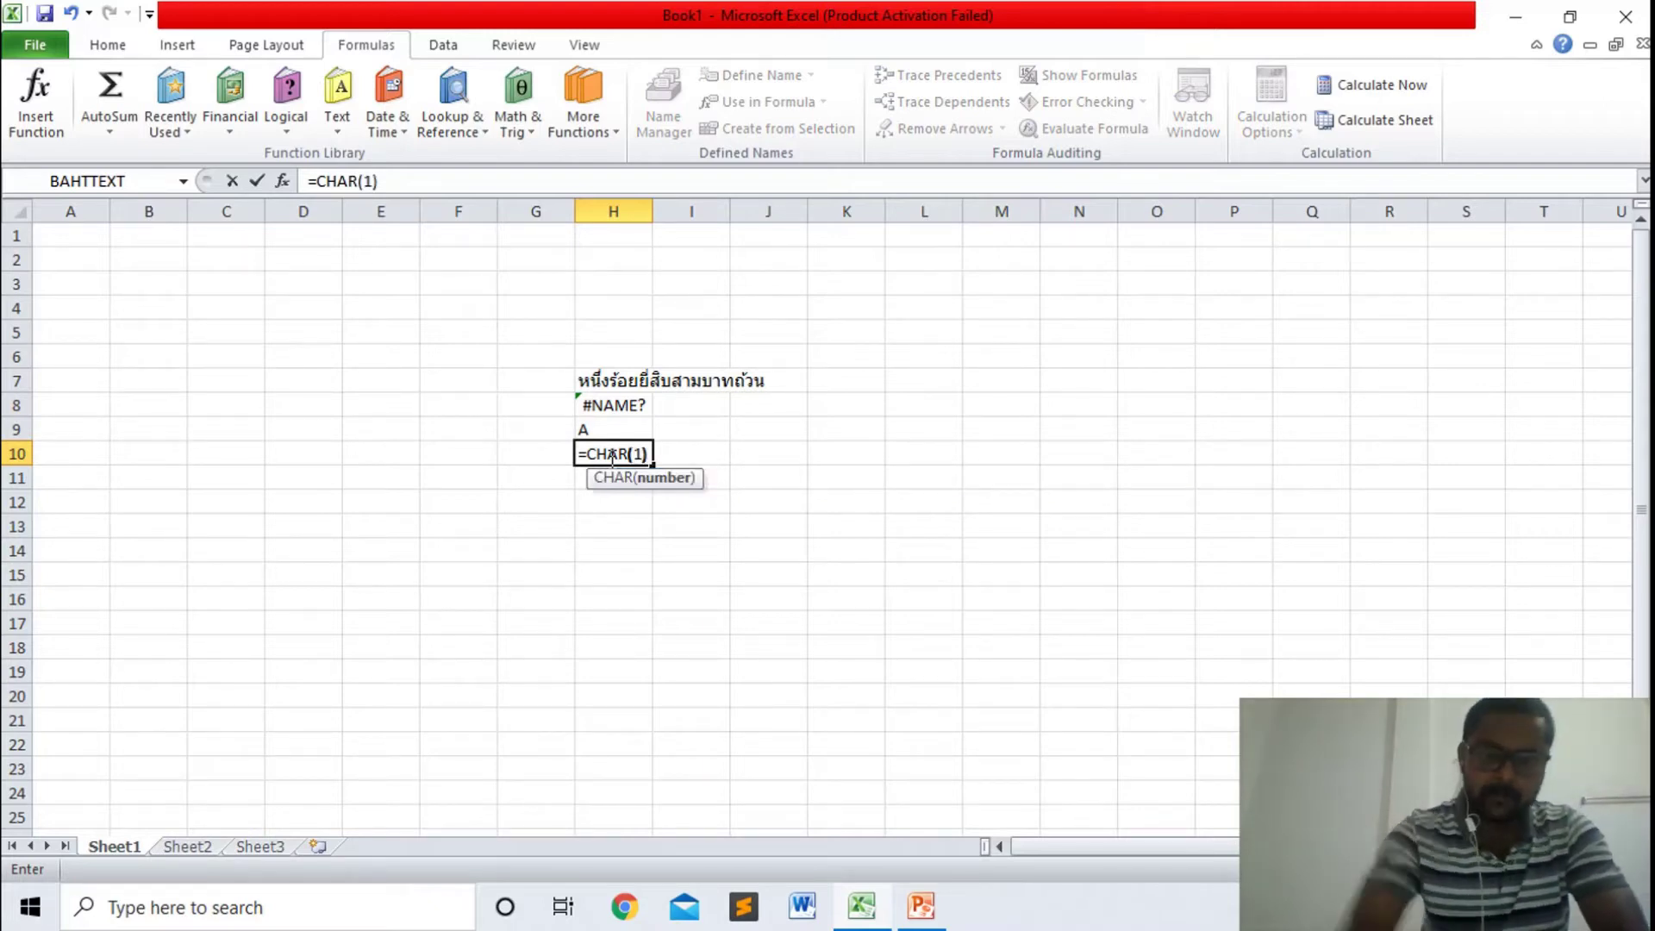
{"action": "key", "text": "Return"}
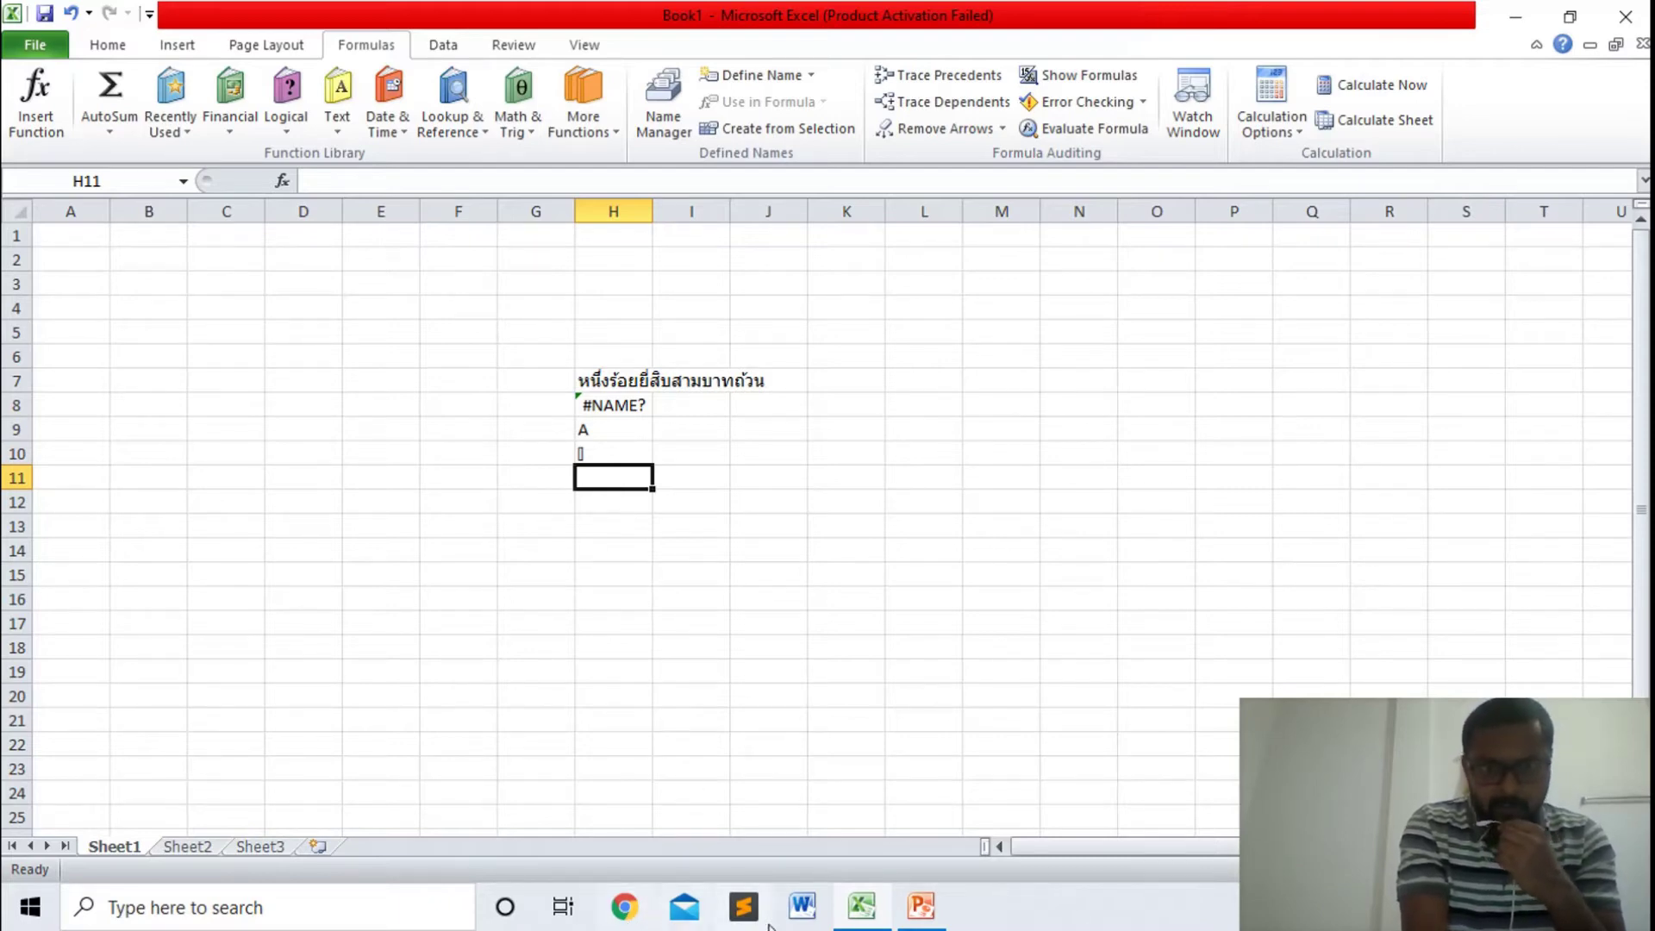
- Look over slide 2's =CLEAN(TEXT) and =CODE(TEXT) syntax in PowerPoint, then return to Excel
{"action": "left_click", "coordinate": [919, 907]}
{"action": "left_click_drag", "start_coordinate": [250, 804], "coordinate": [249, 203]}
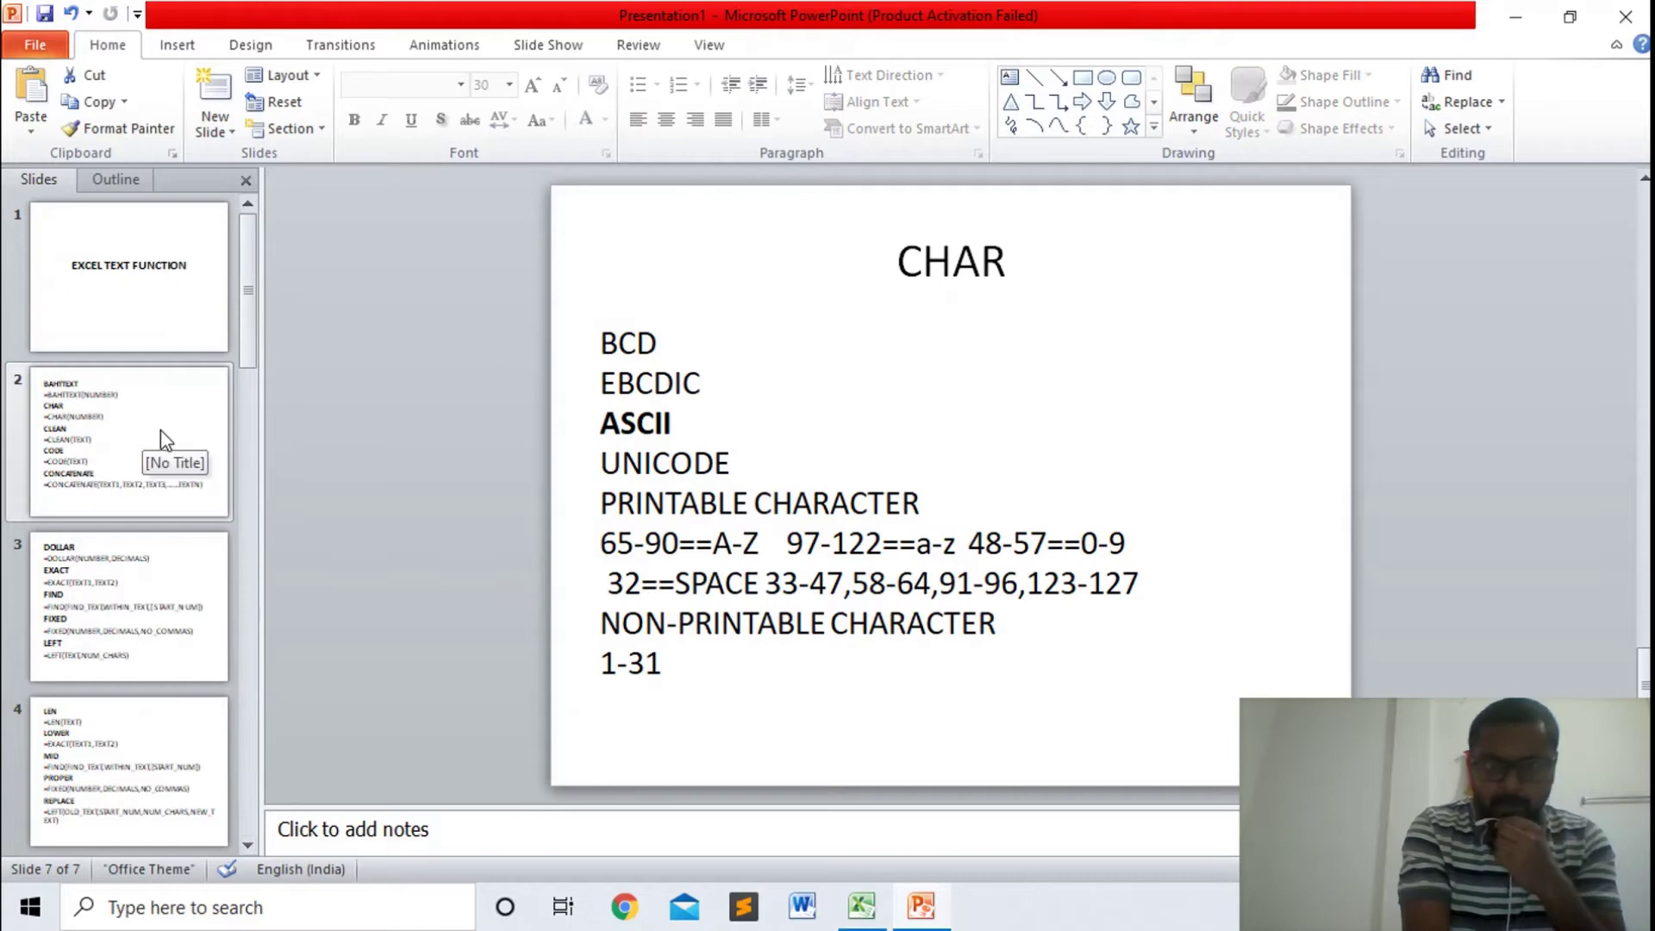
{"action": "left_click", "coordinate": [111, 448]}
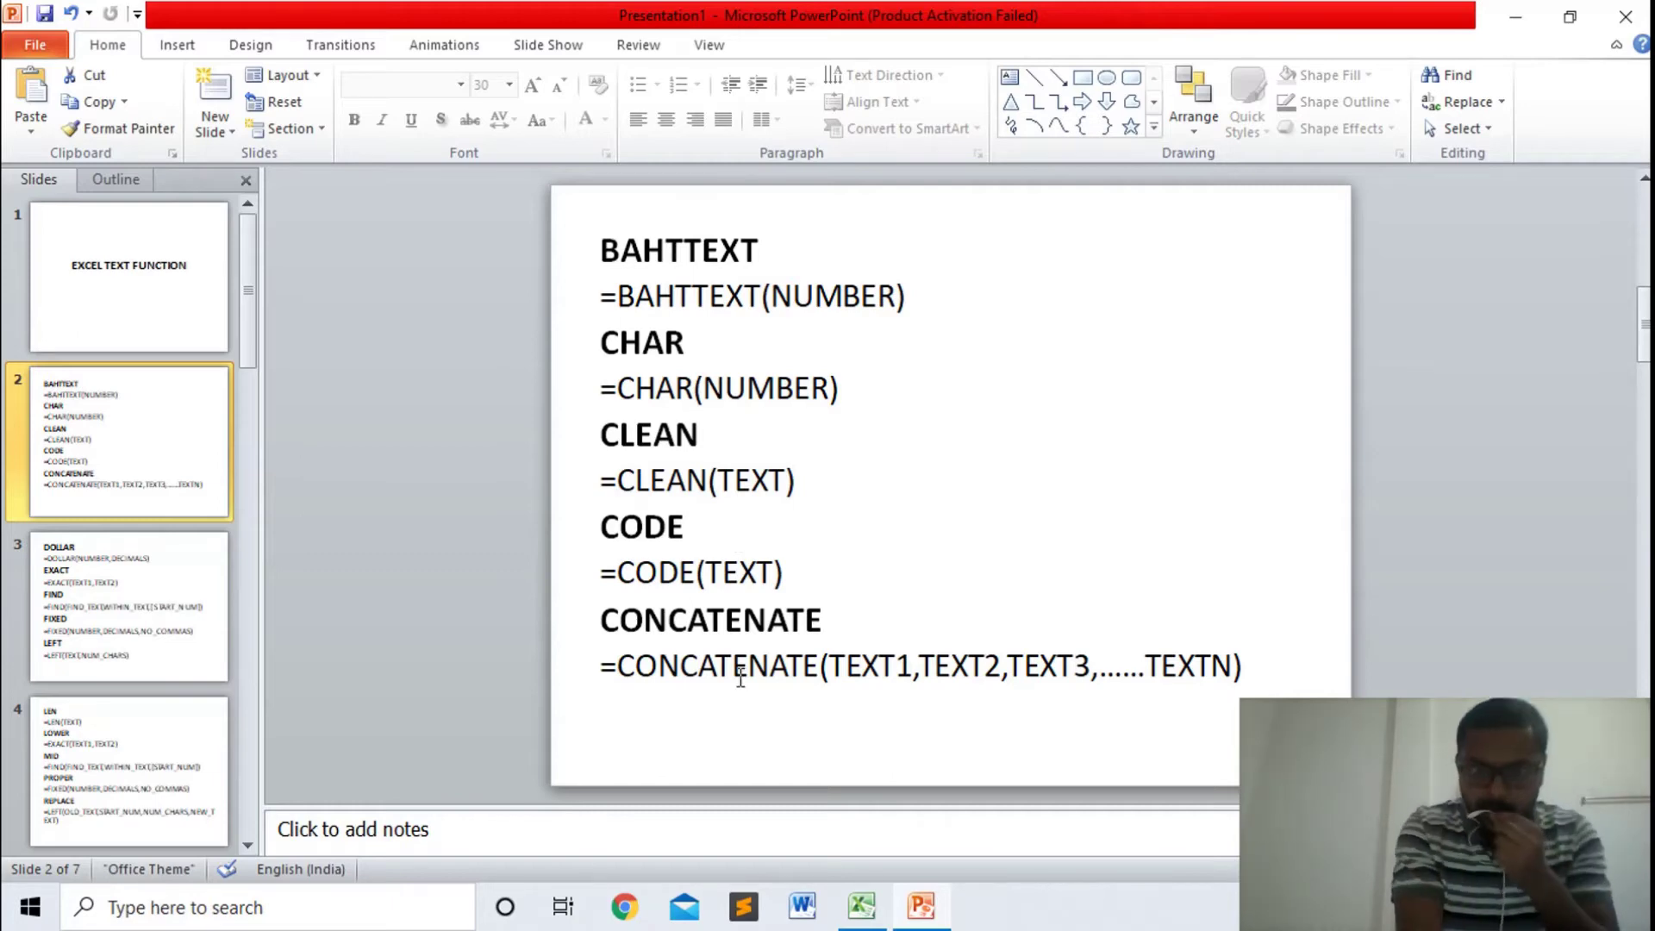
{"action": "left_click", "coordinate": [860, 905]}
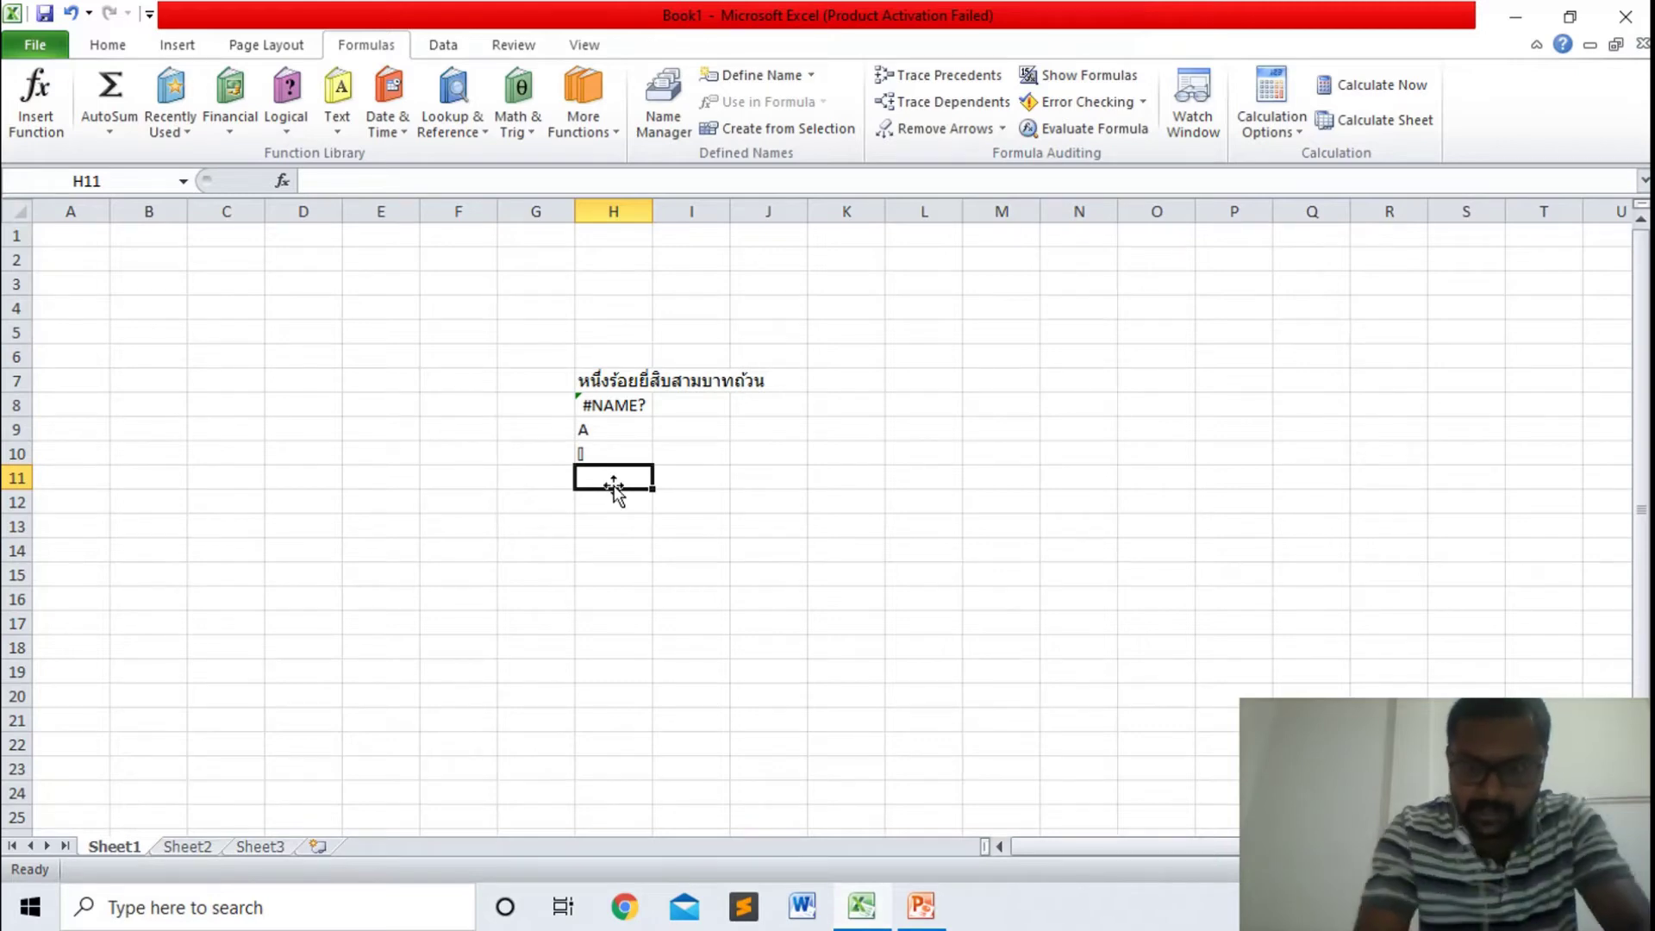
- Enter =CODE("A") in H11, correcting typos, so it returns 65
{"action": "type", "text": "=CODE(\""}
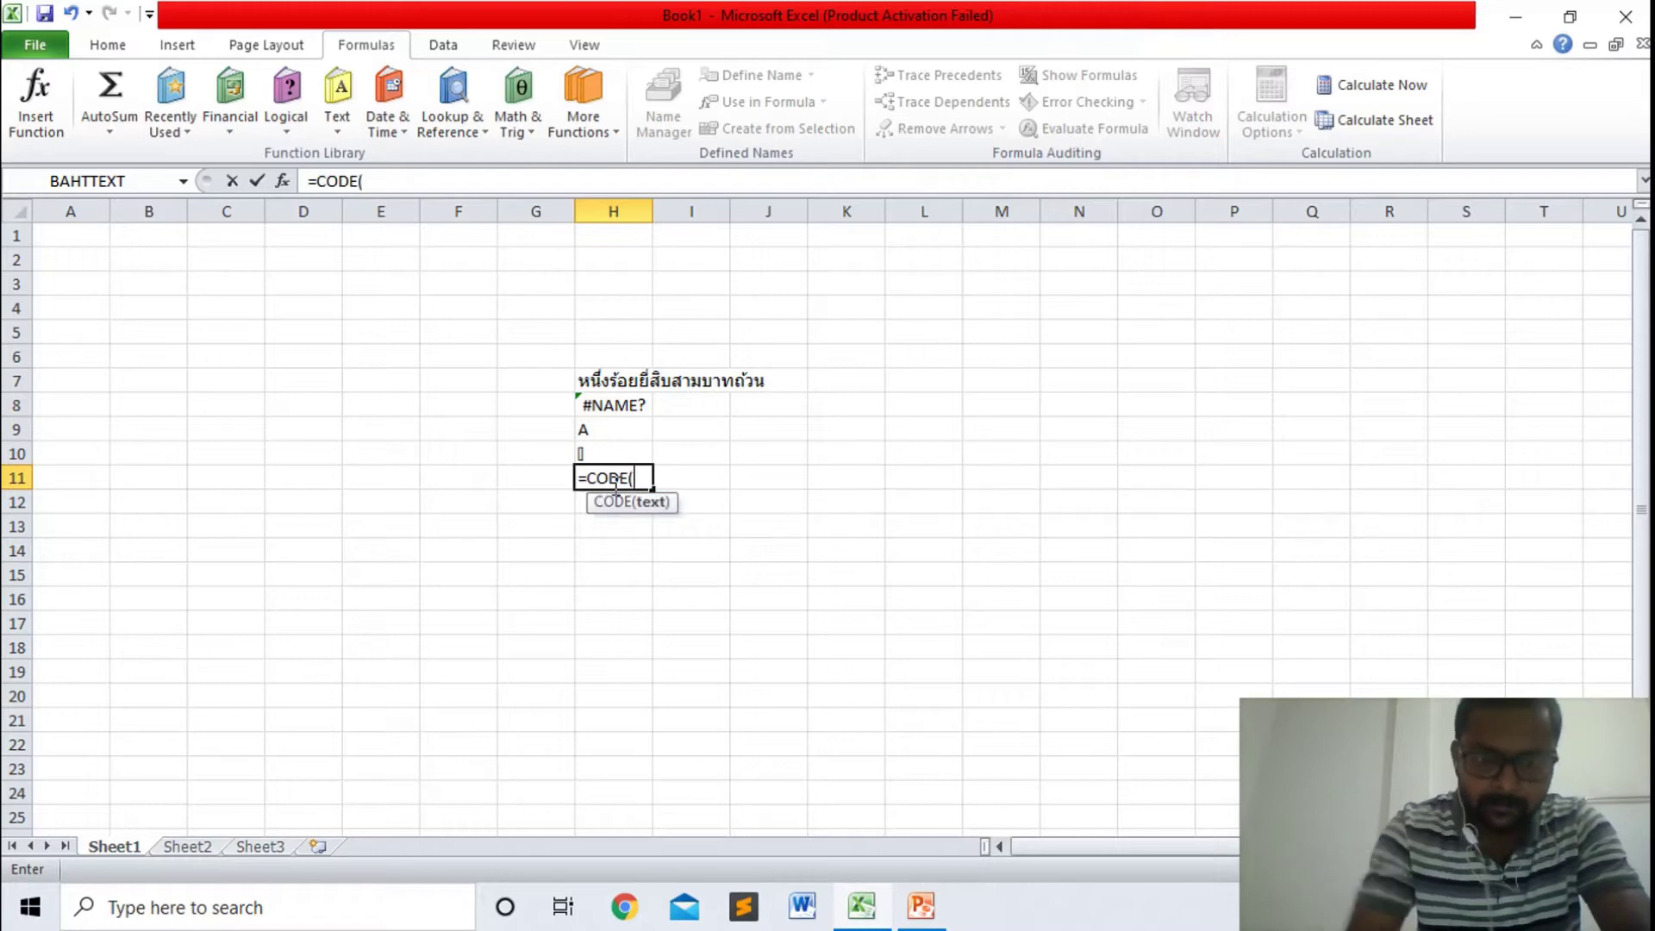
{"action": "type", "text": "a"}
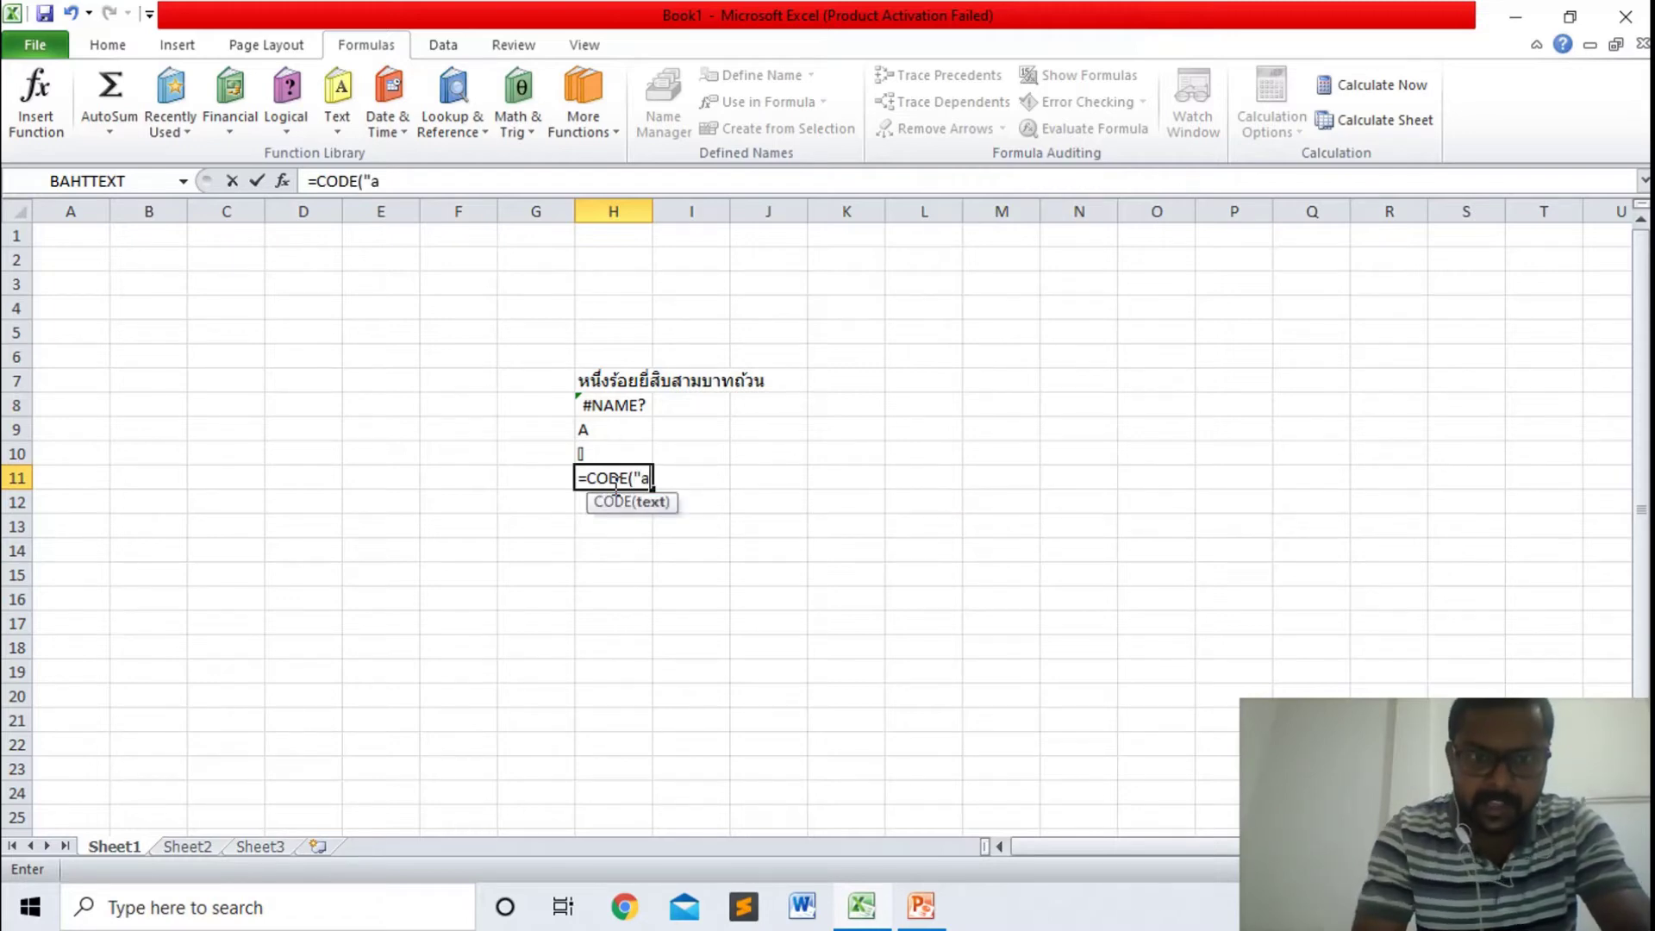
{"action": "key", "text": "BackSpace"}
{"action": "type", "text": "A\""}
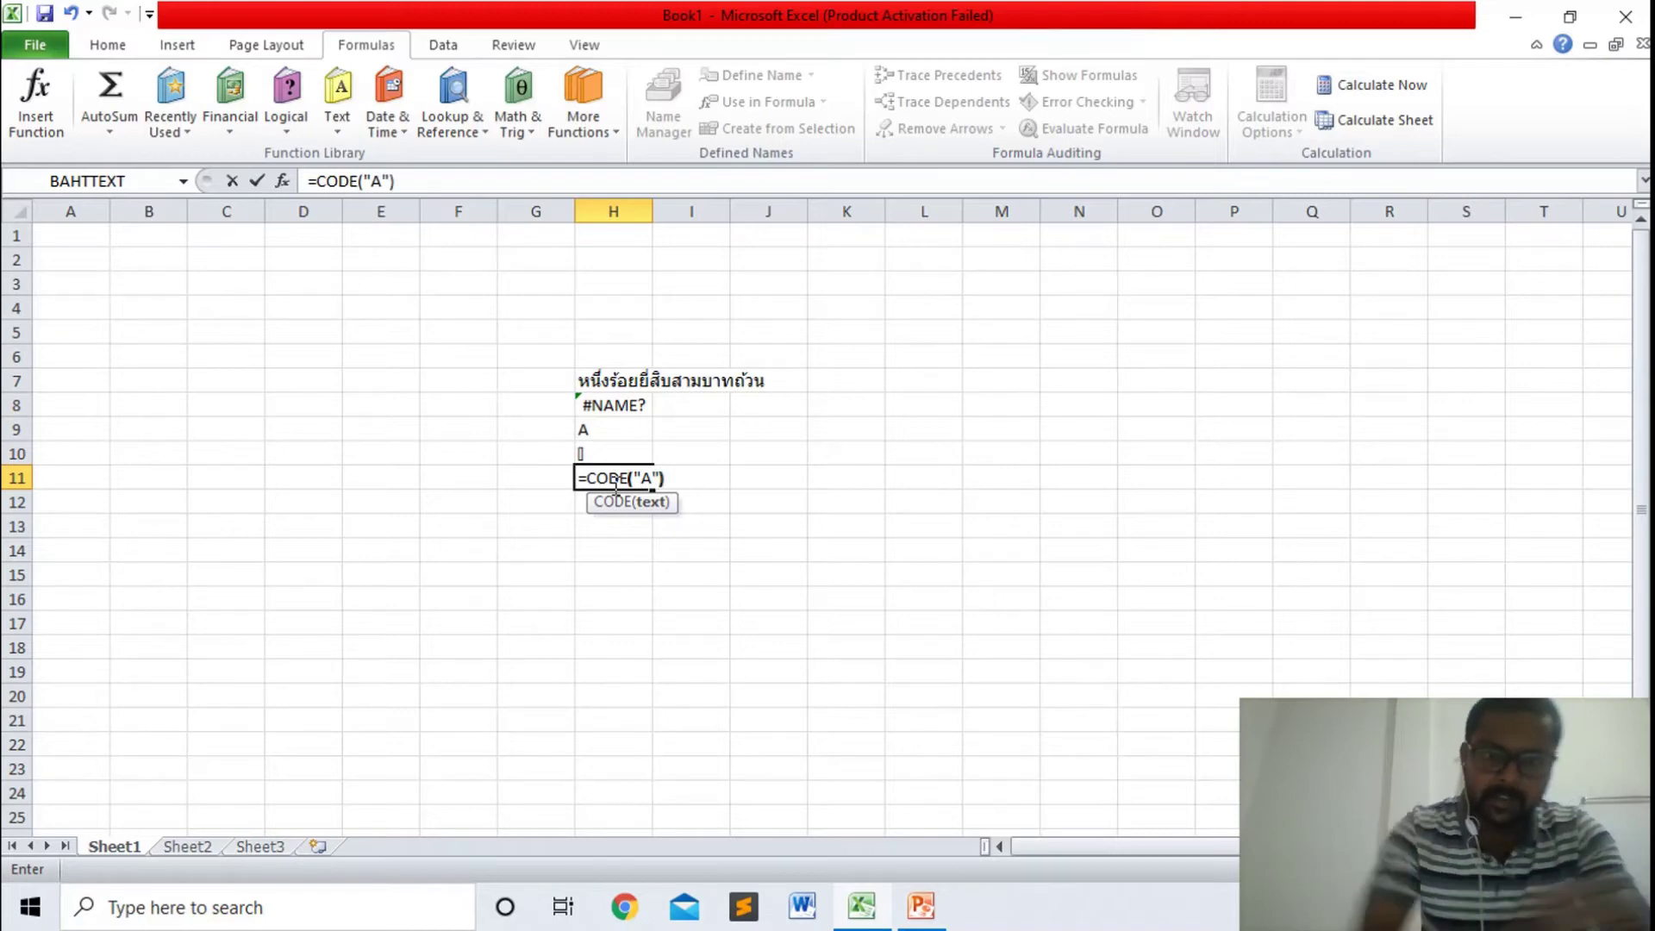
{"action": "type", "text": ")"}
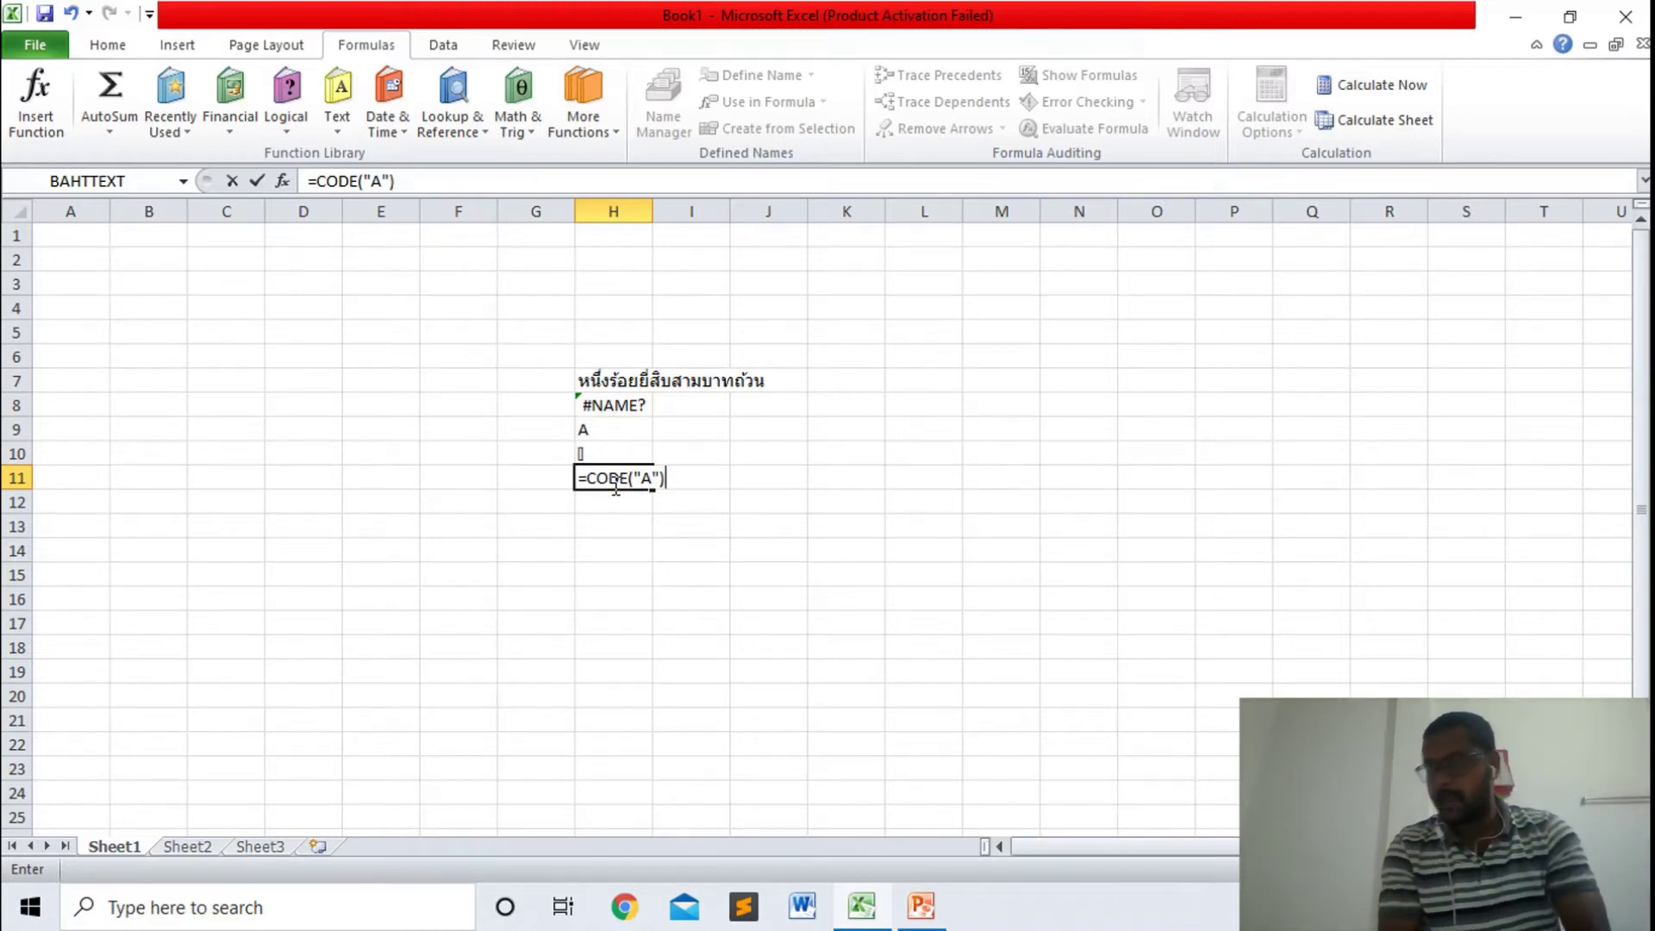
{"action": "key", "text": "Return"}
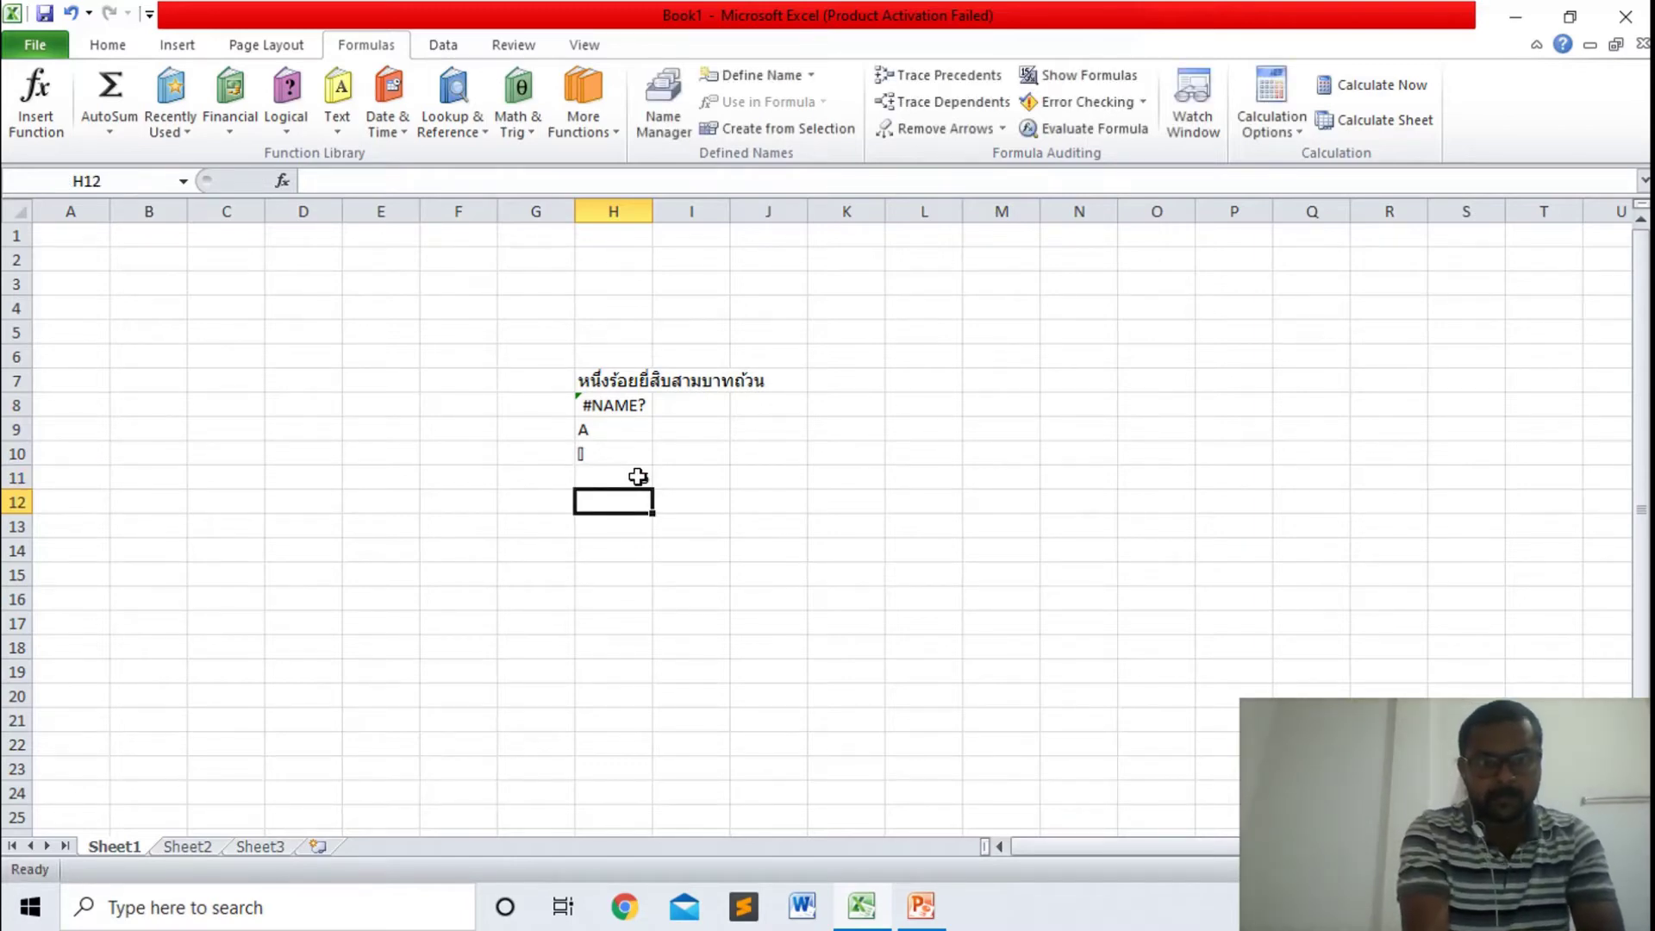
- Compare the CHAR(65) formula in H9 with CODE("A") in H11, then move to H12
{"action": "left_click", "coordinate": [602, 429]}
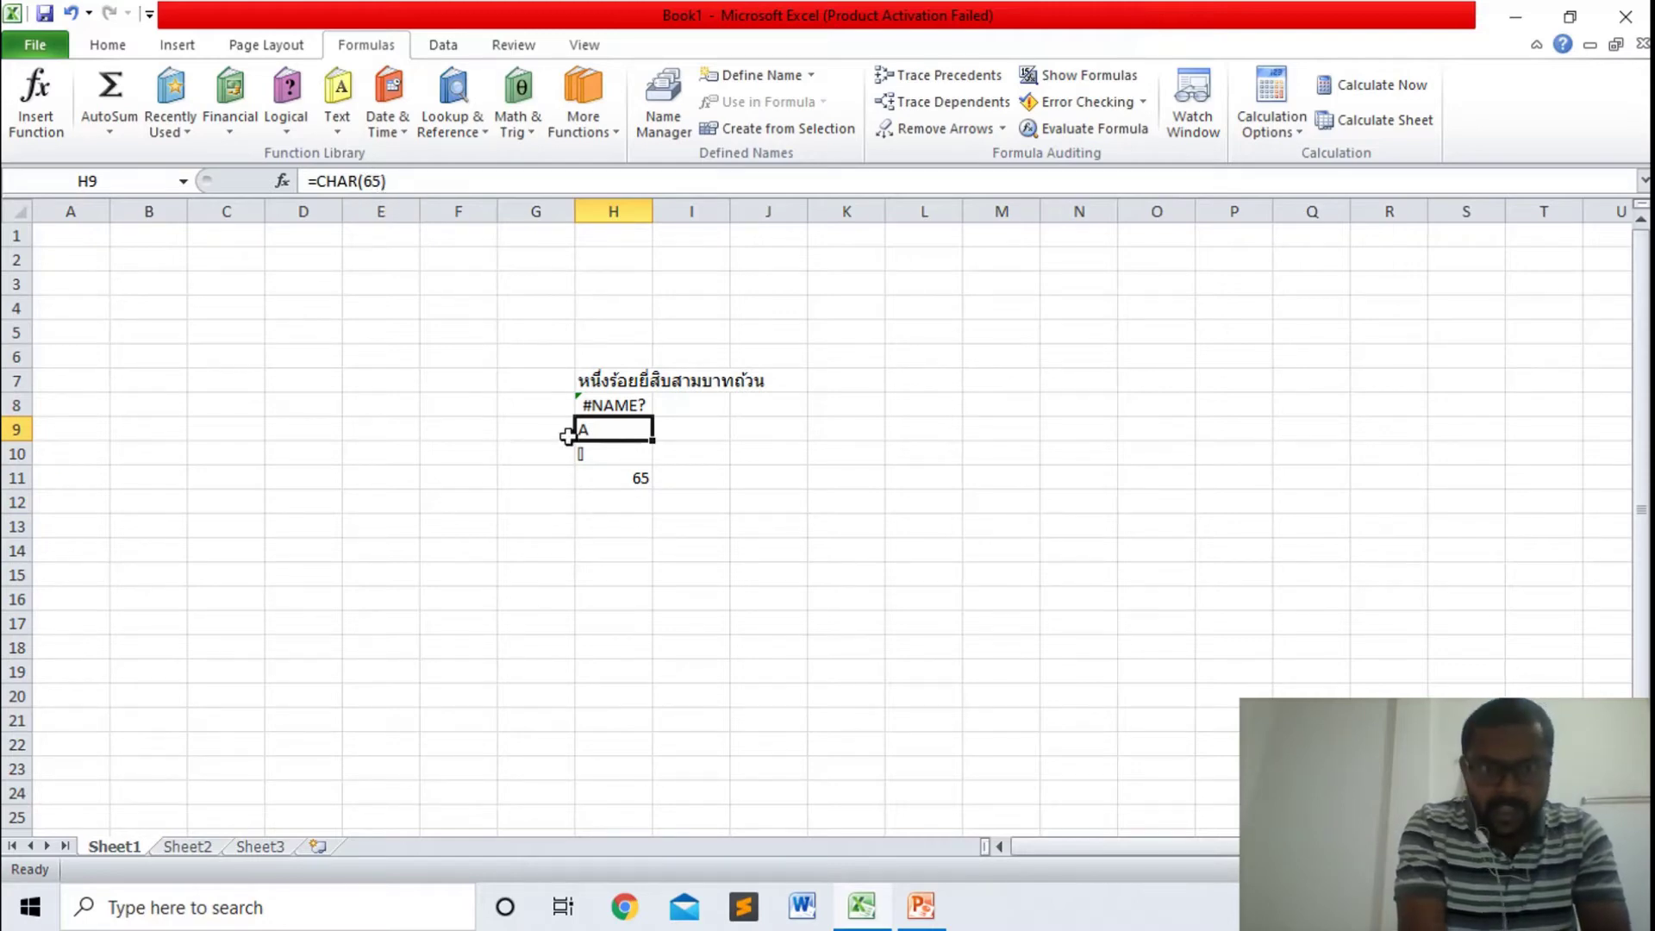
{"action": "left_click", "coordinate": [625, 477]}
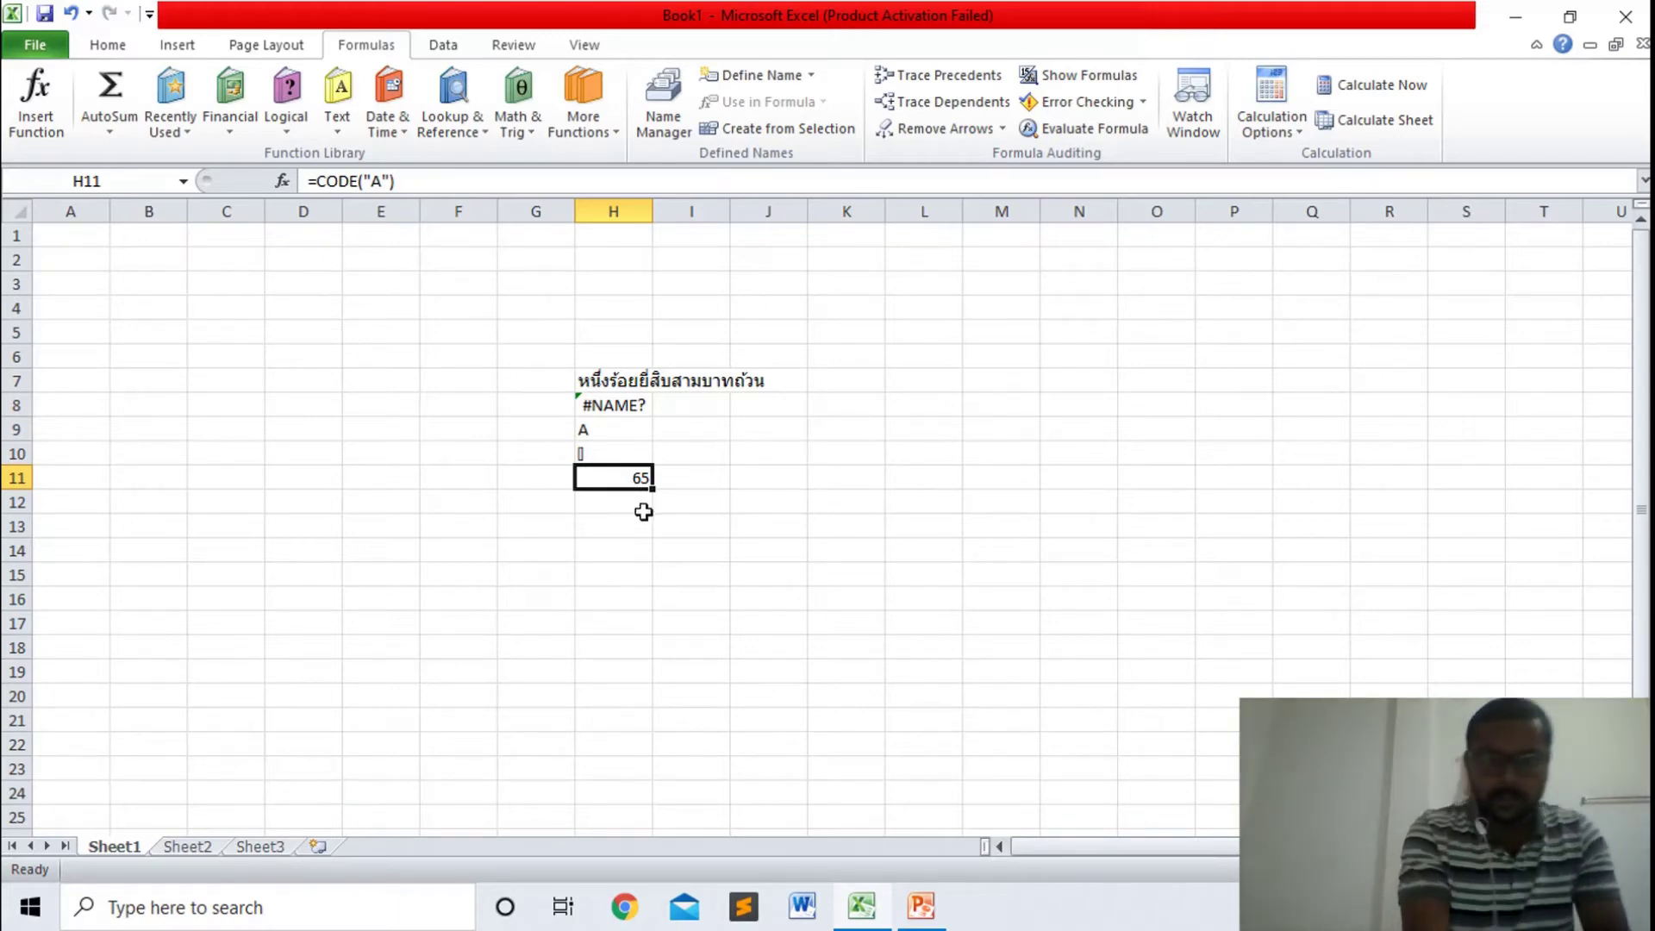
{"action": "left_click", "coordinate": [629, 506]}
- Type =CODE("Z") into H12, returning 90 beneath H11's 65
{"action": "type", "text": "=CODE"}
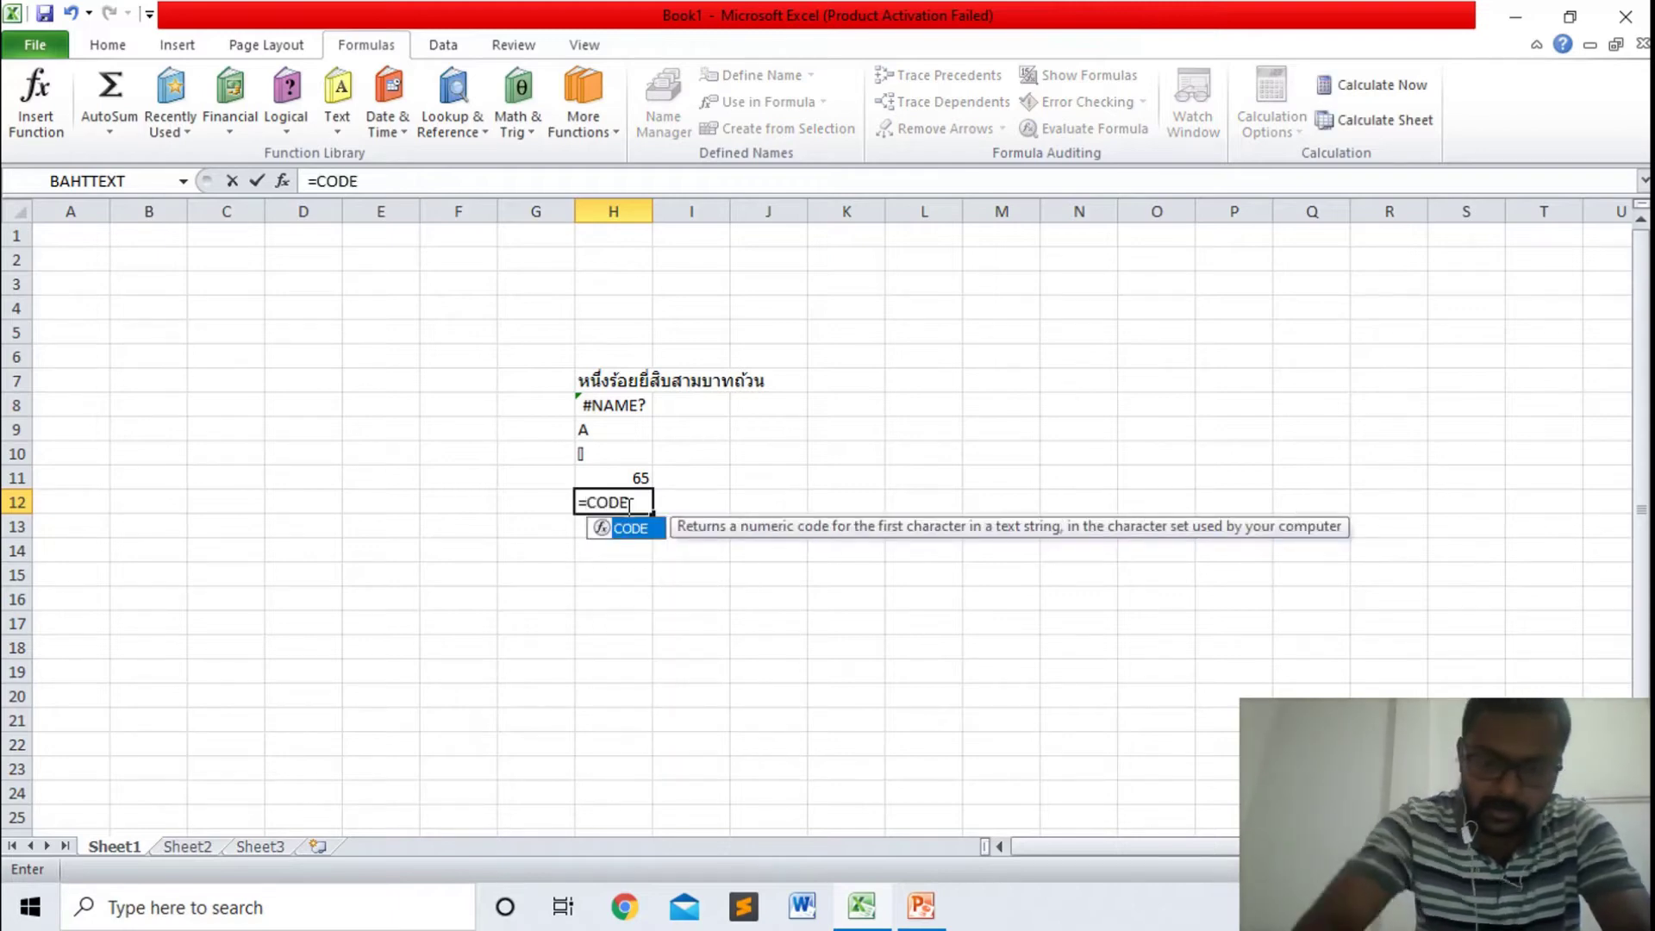
{"action": "type", "text": "(\""}
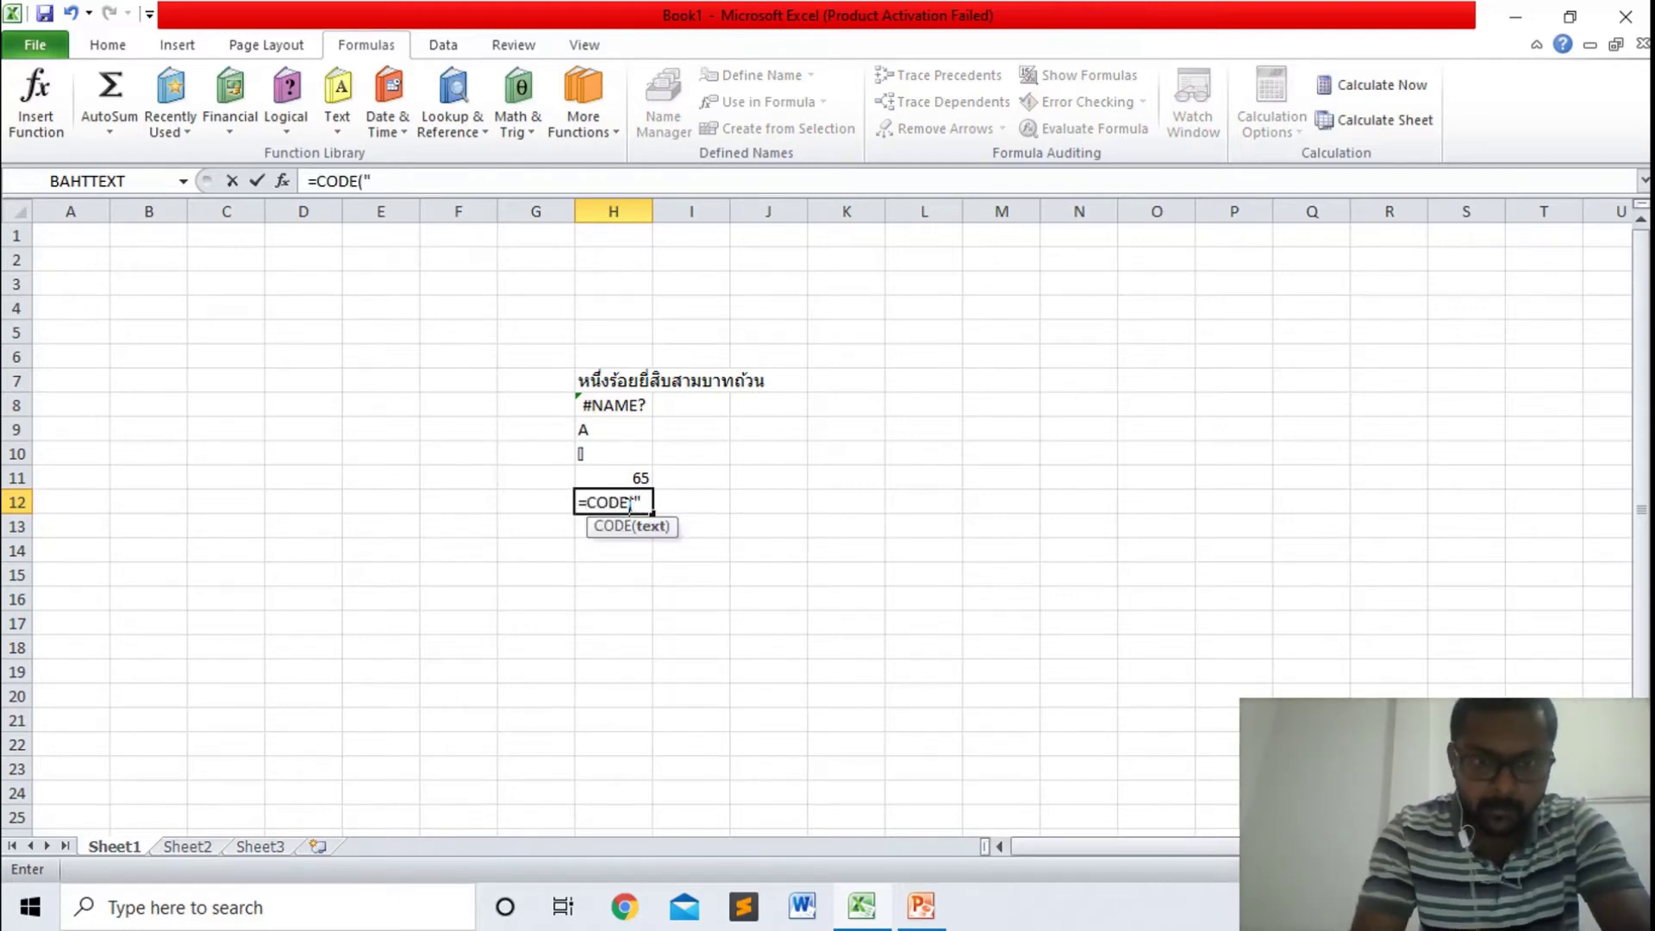
{"action": "type", "text": "Z\""}
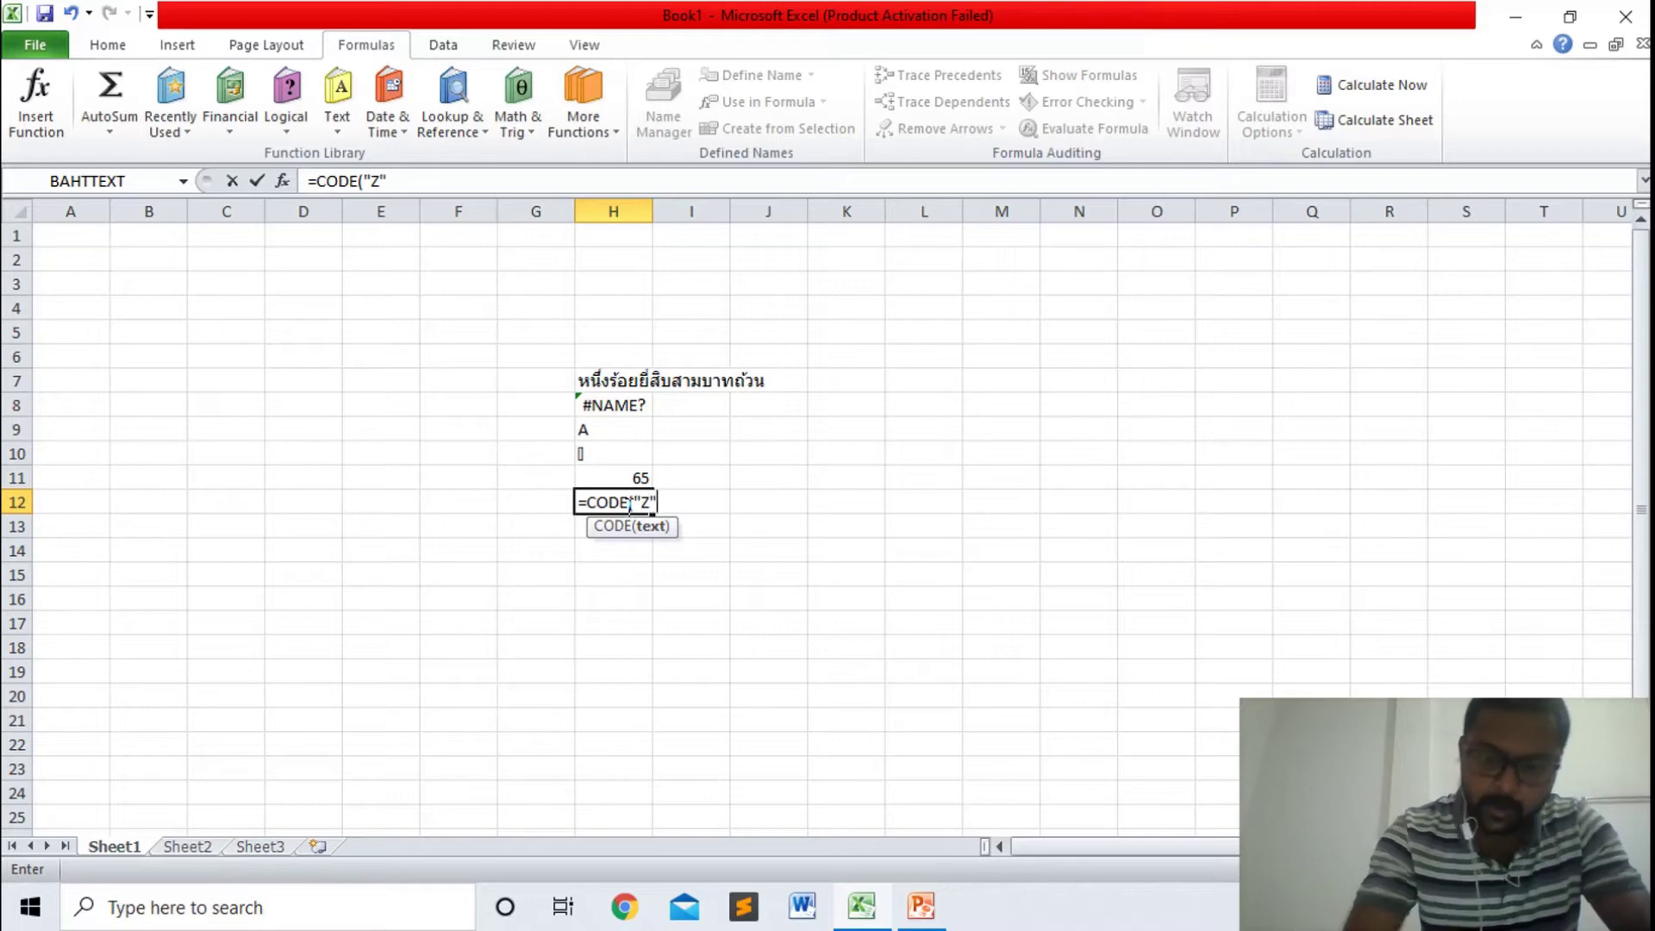
{"action": "type", "text": ")"}
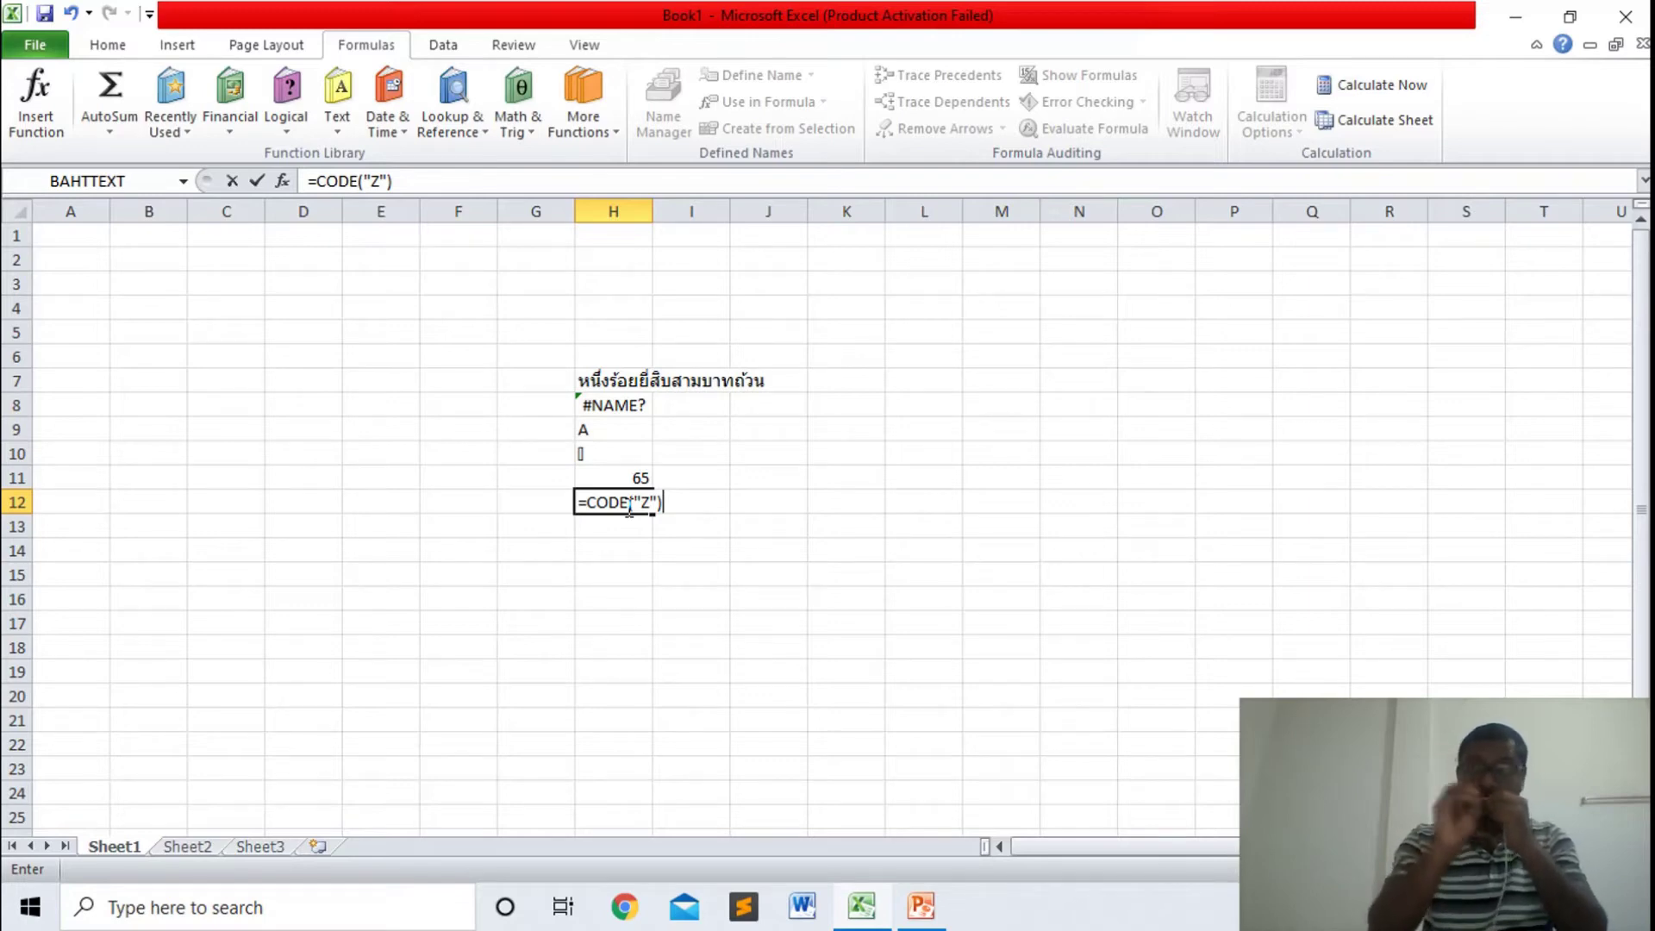
{"action": "key", "text": "Return"}
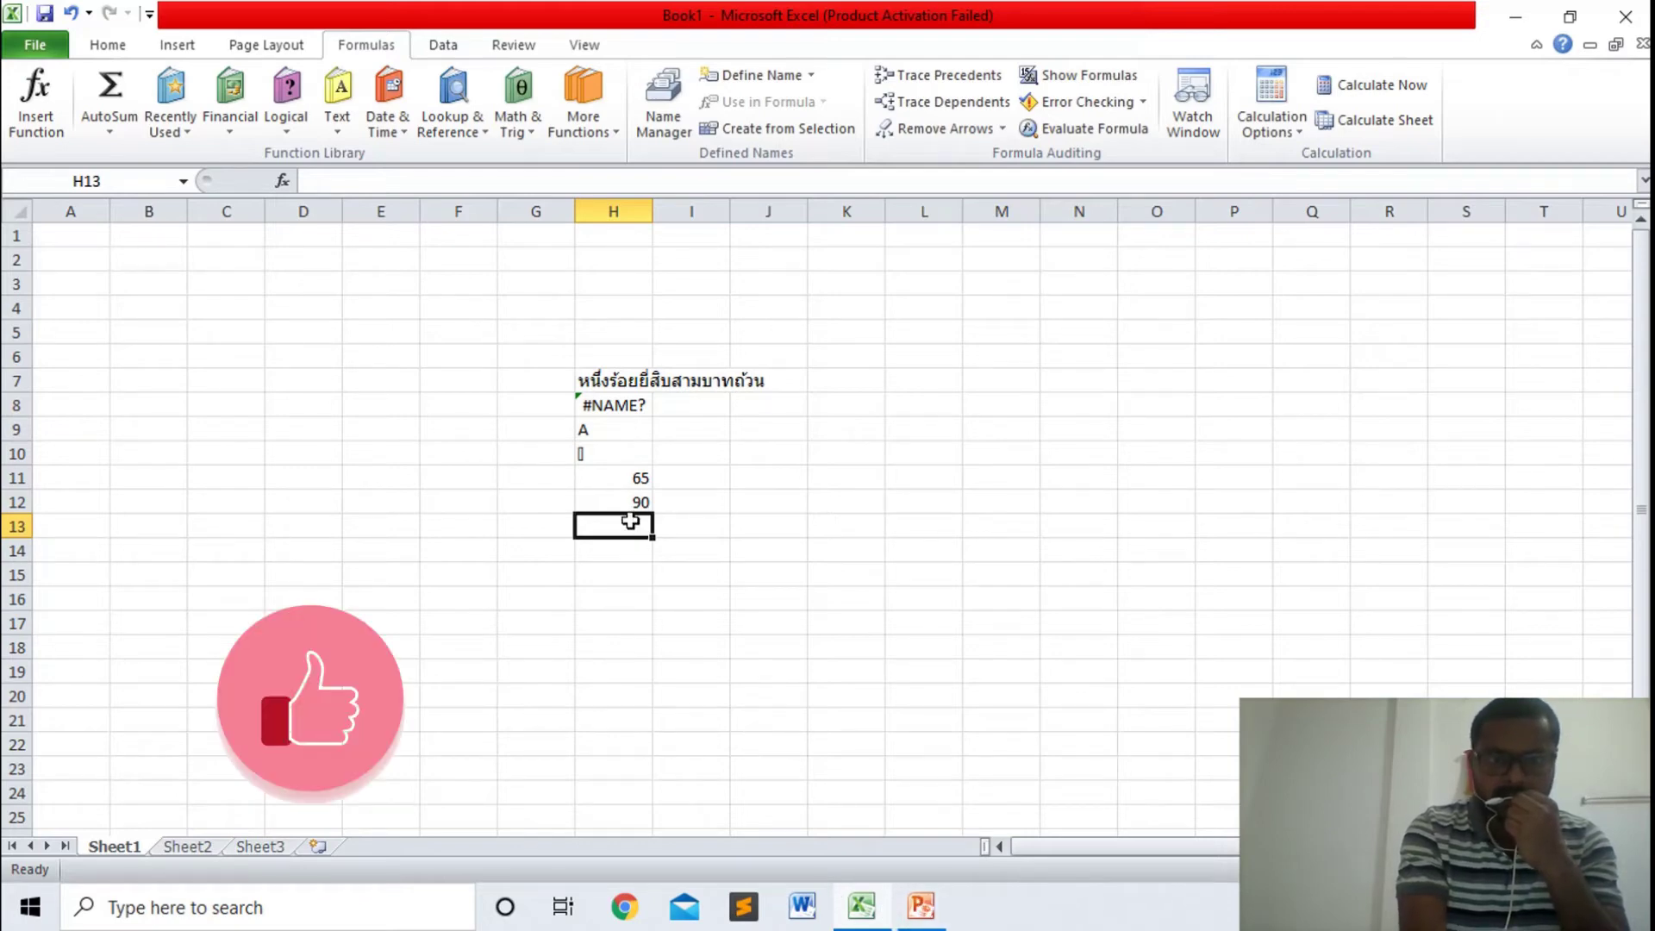
- Recheck the CODE formula in H12, then show the CHAR slide (slide 7) in PowerPoint
{"action": "left_click", "coordinate": [634, 500]}
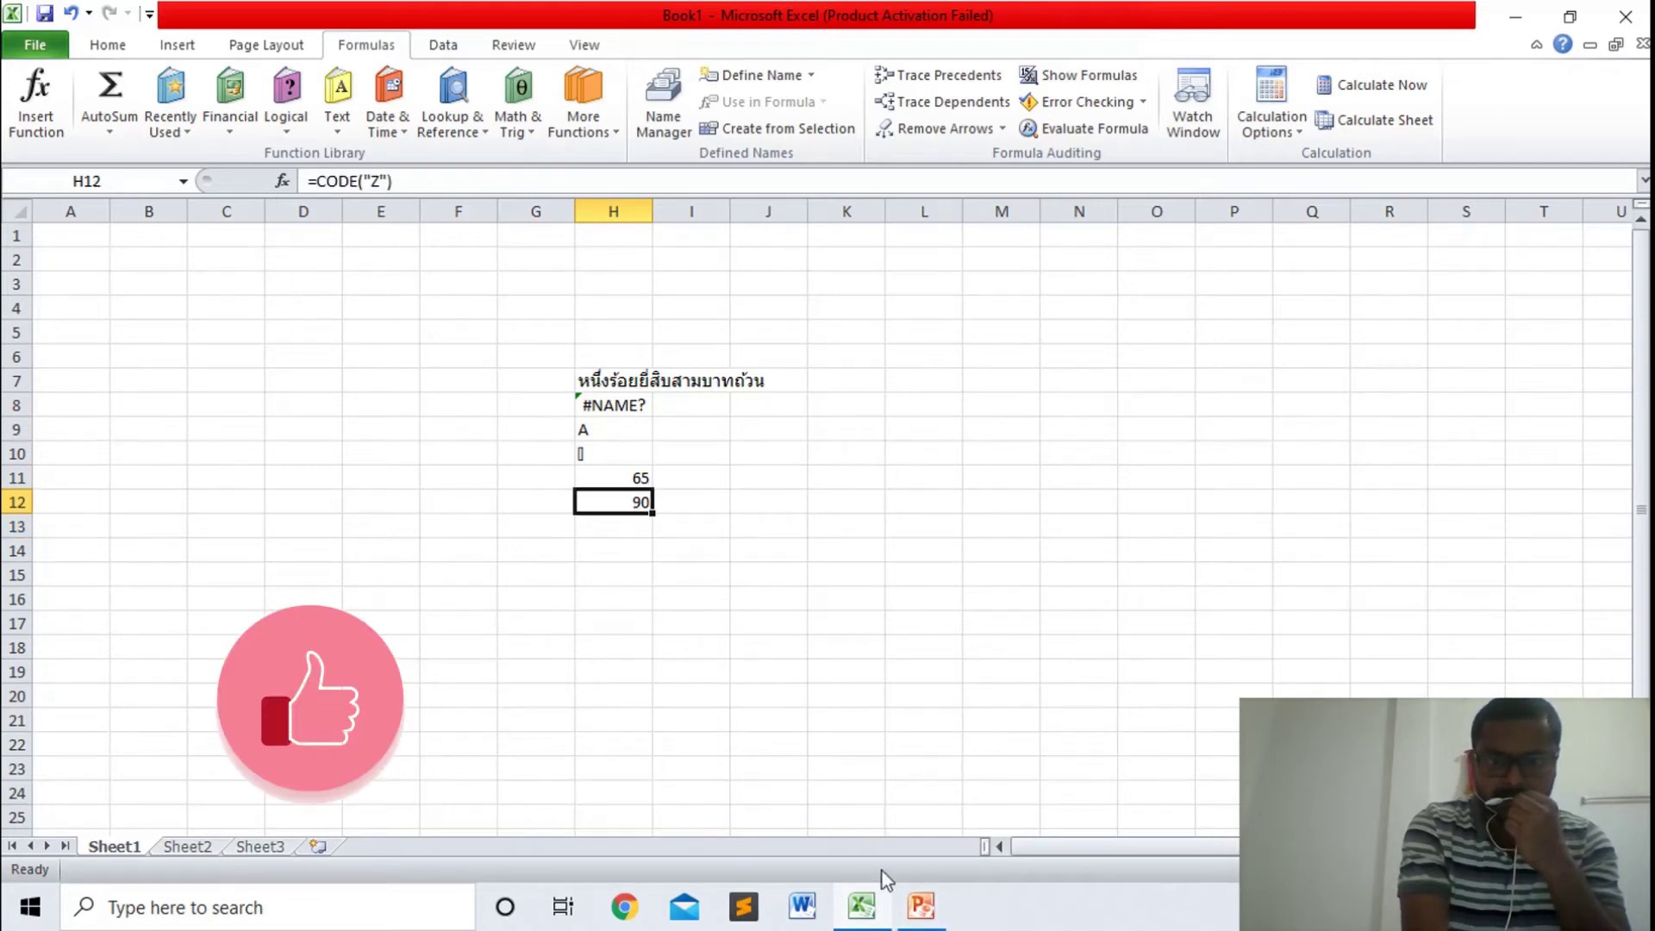
{"action": "left_click", "coordinate": [920, 906]}
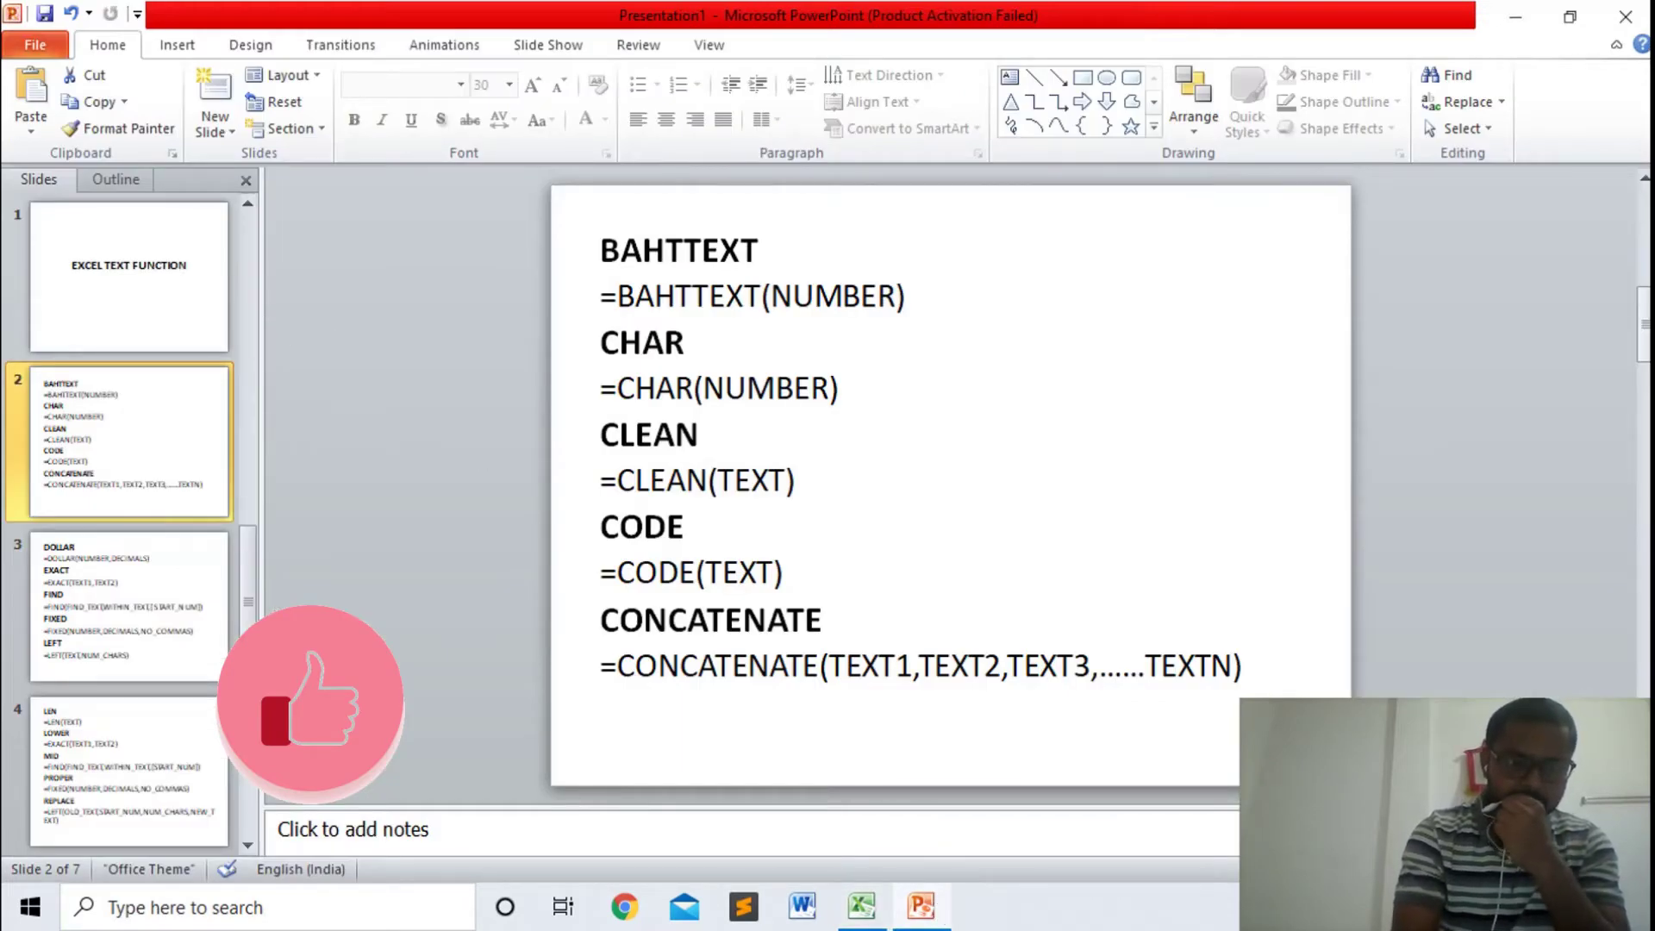
{"action": "left_click", "coordinate": [249, 802]}
{"action": "left_click", "coordinate": [92, 762]}
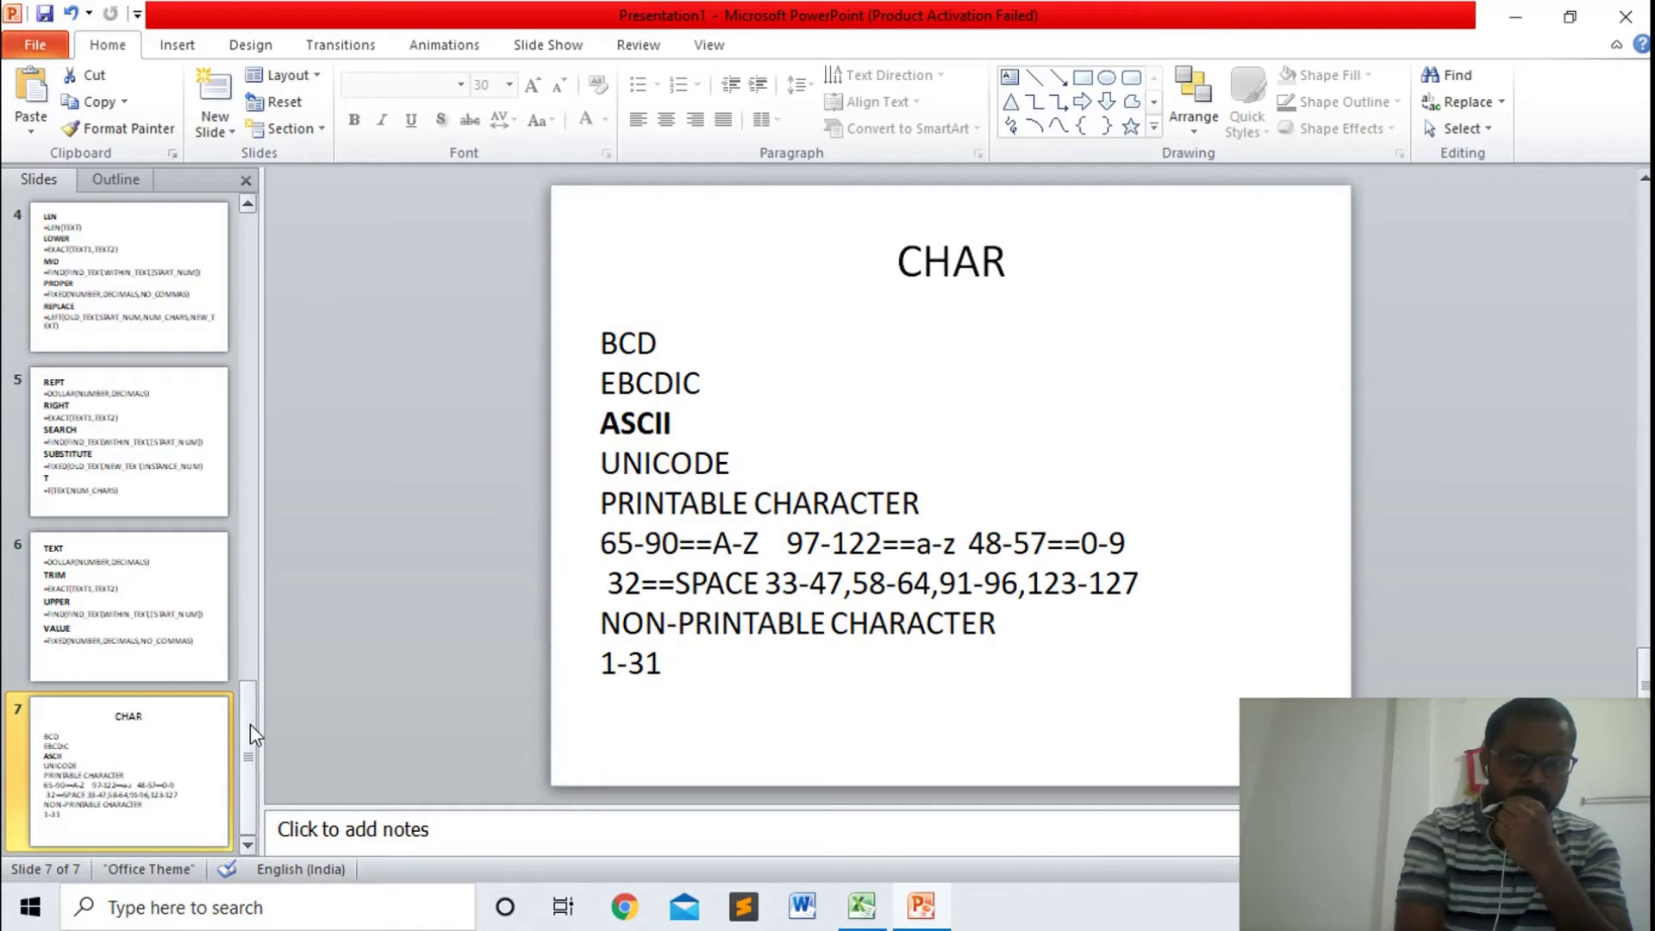
- Scroll the thumbnails up to the BAHTTEXT slide, then return to the Excel workbook
{"action": "left_click_drag", "start_coordinate": [250, 724], "coordinate": [245, 469]}
{"action": "scroll", "coordinate": [246, 194], "scroll_direction": "up", "scroll_amount": 5}
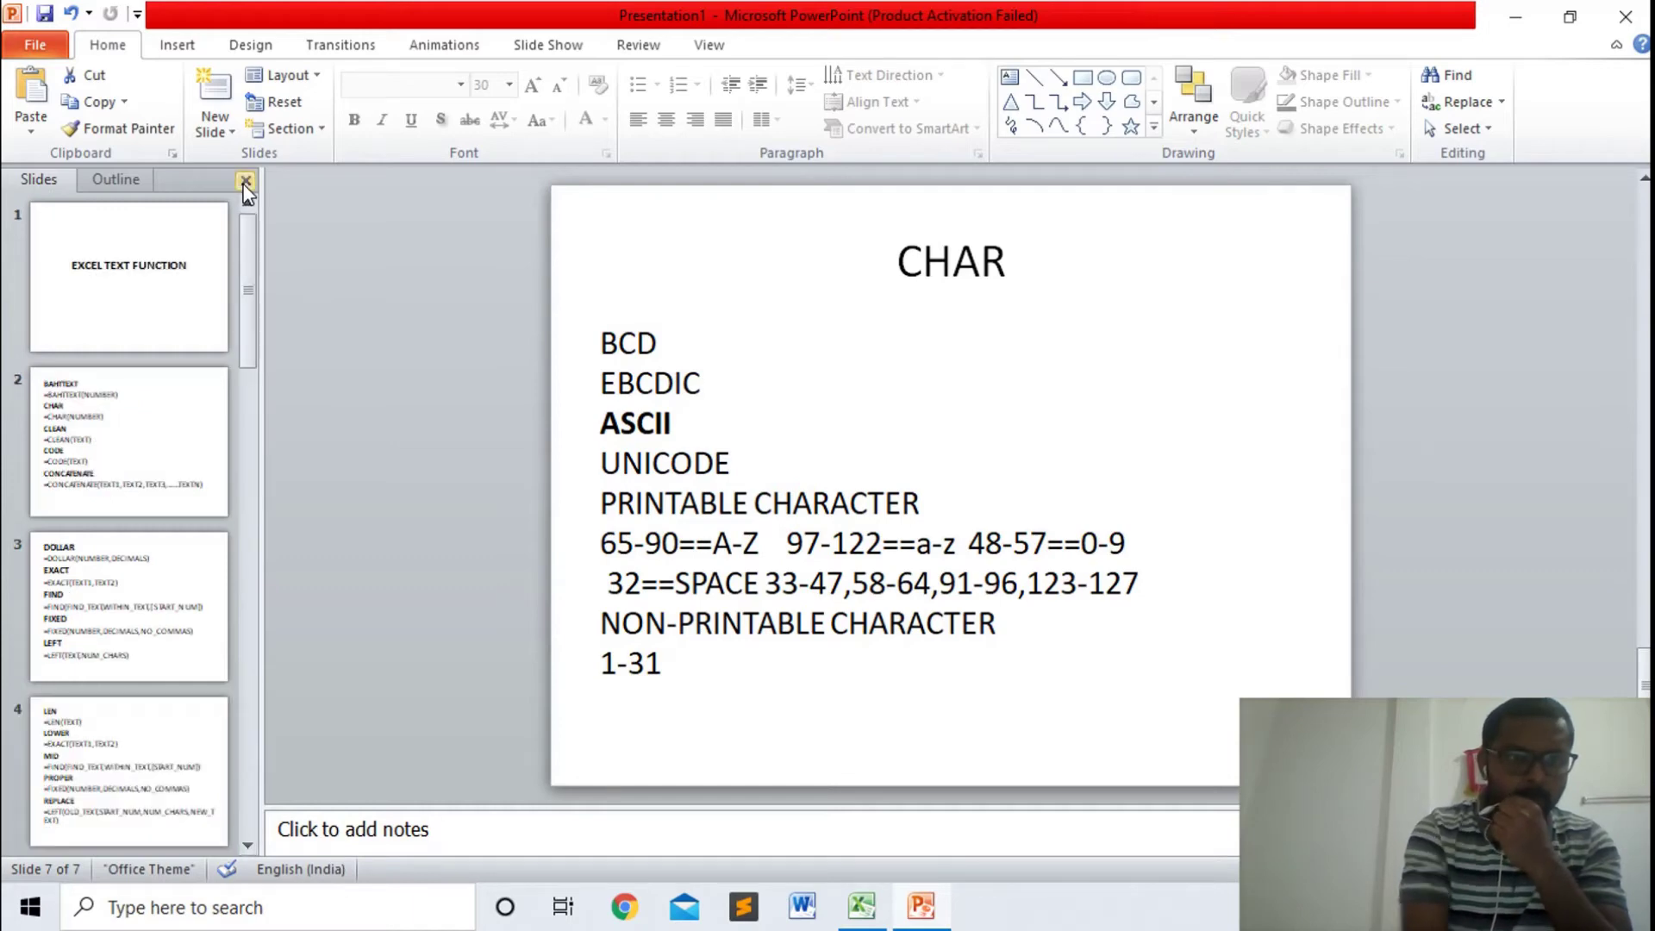
{"action": "left_click", "coordinate": [143, 448]}
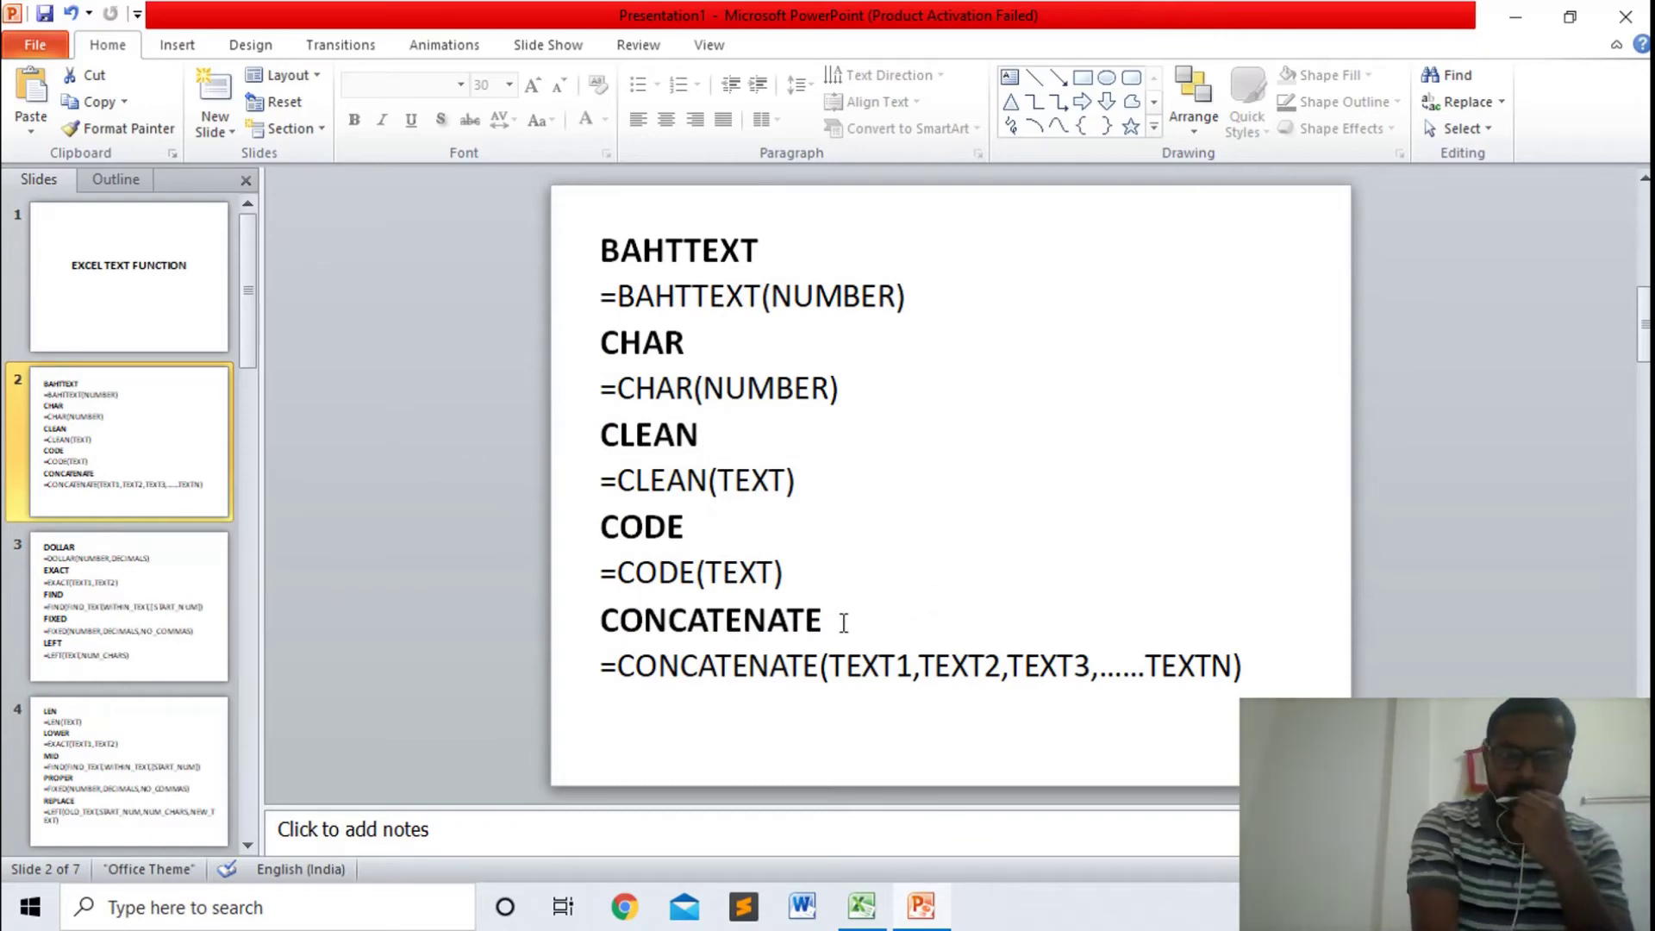
{"action": "left_click", "coordinate": [865, 914]}
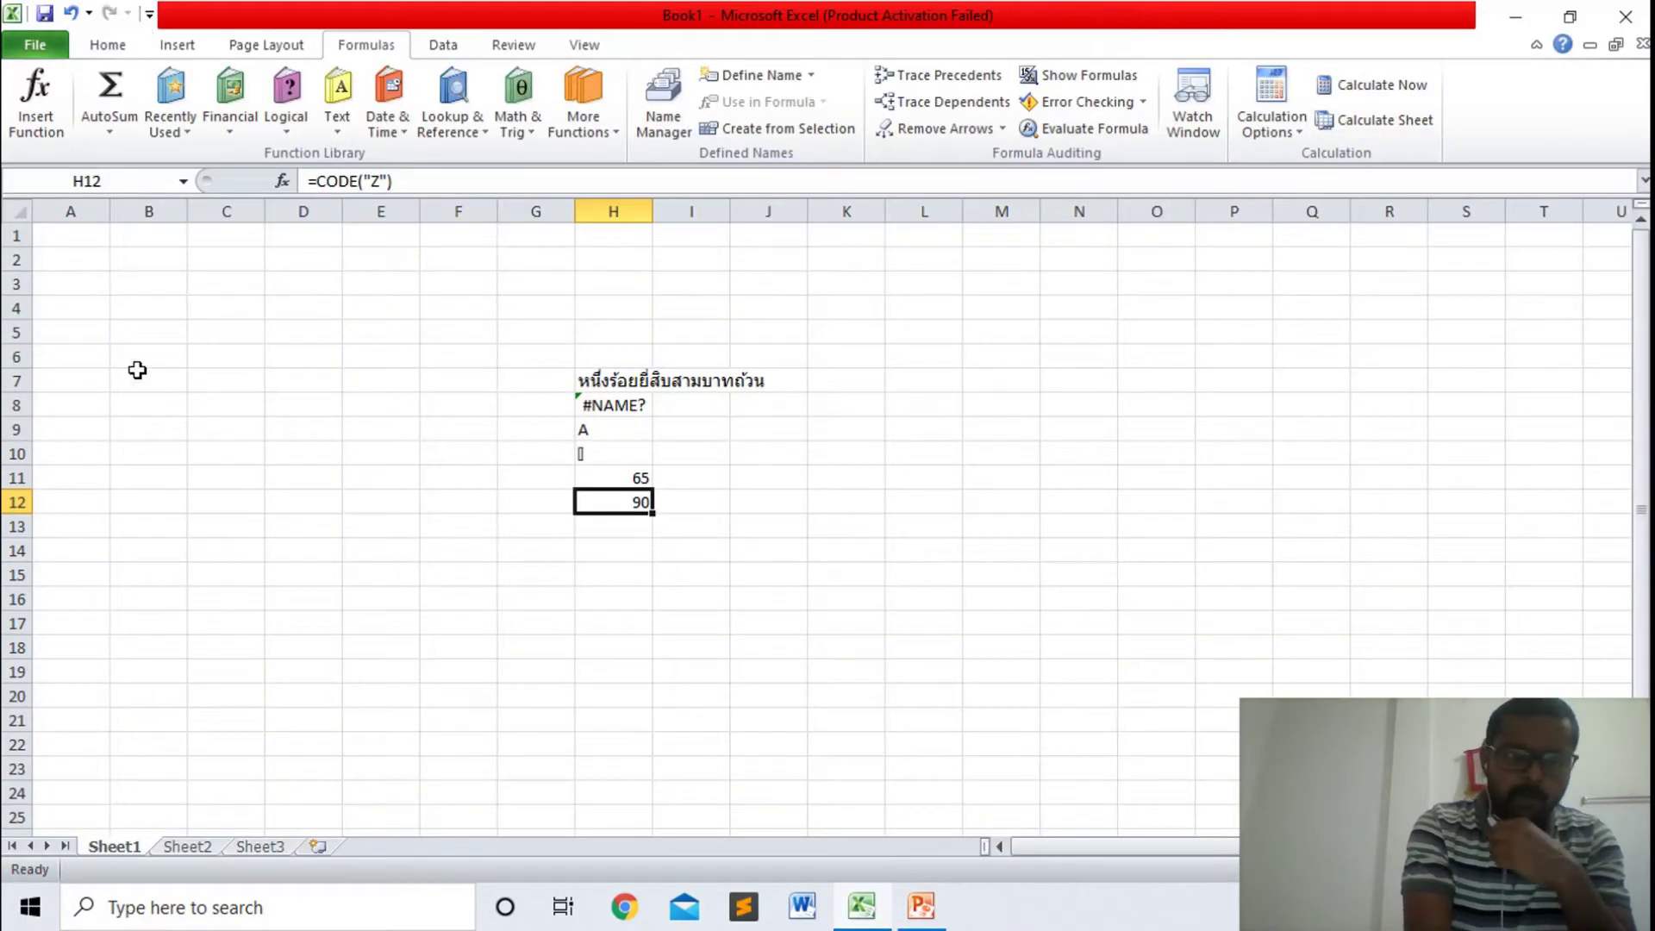
- Put a sample first name in A4 and a two-line FIRST NAME heading in A1
{"action": "left_click", "coordinate": [69, 302]}
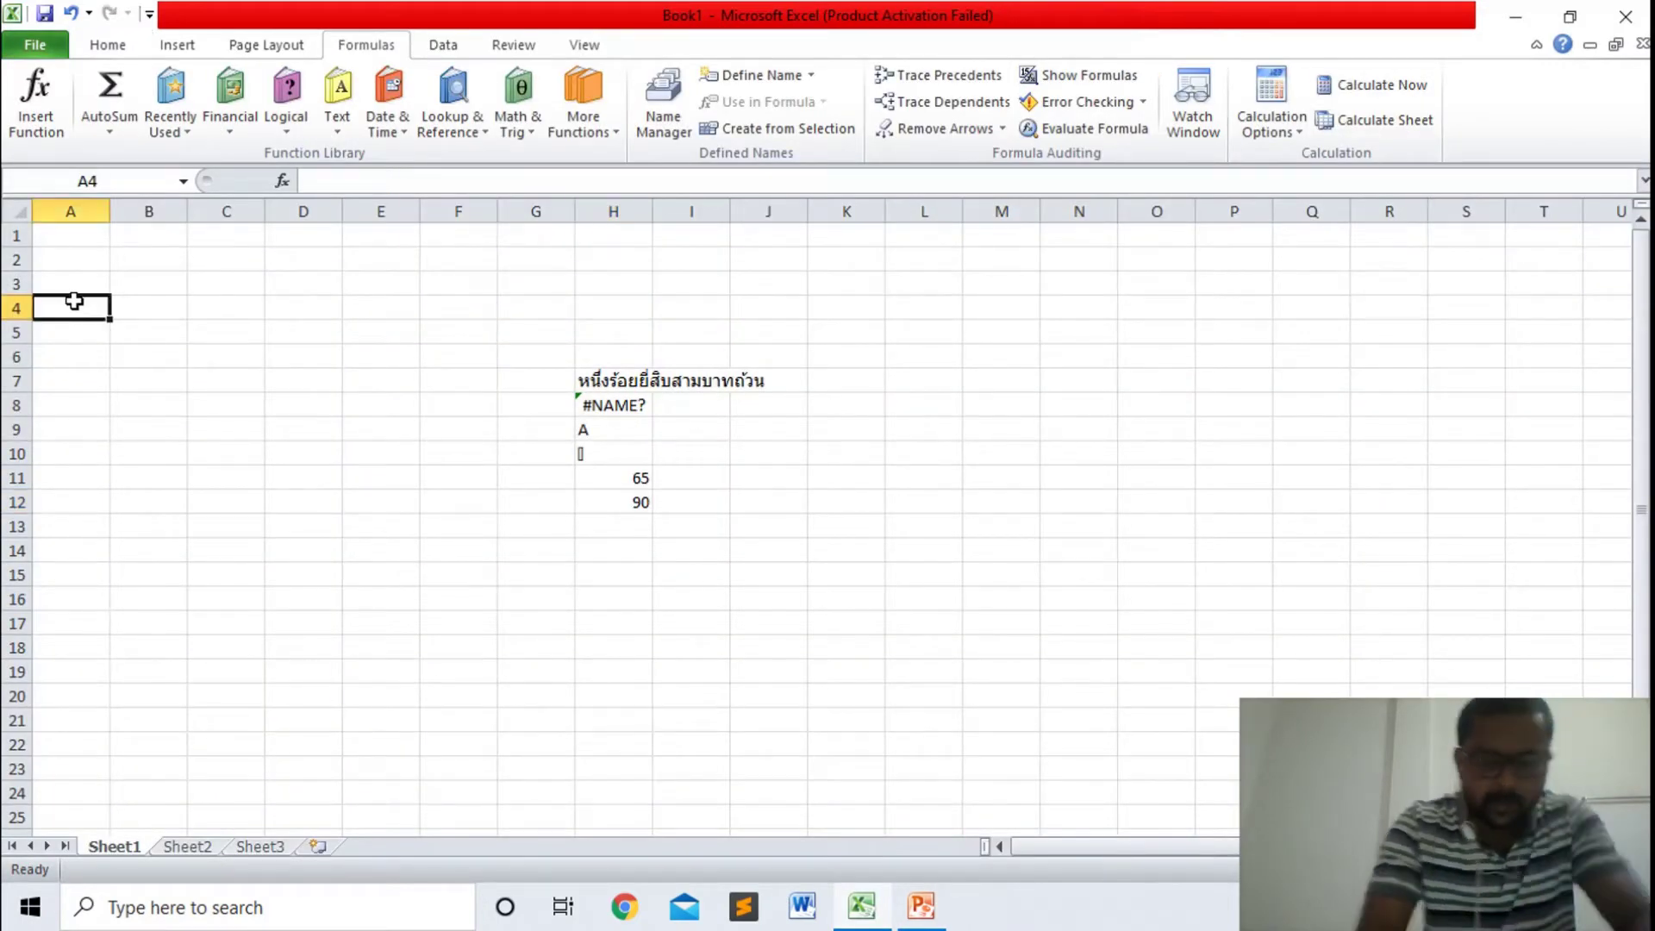
{"action": "type", "text": "RANJAN"}
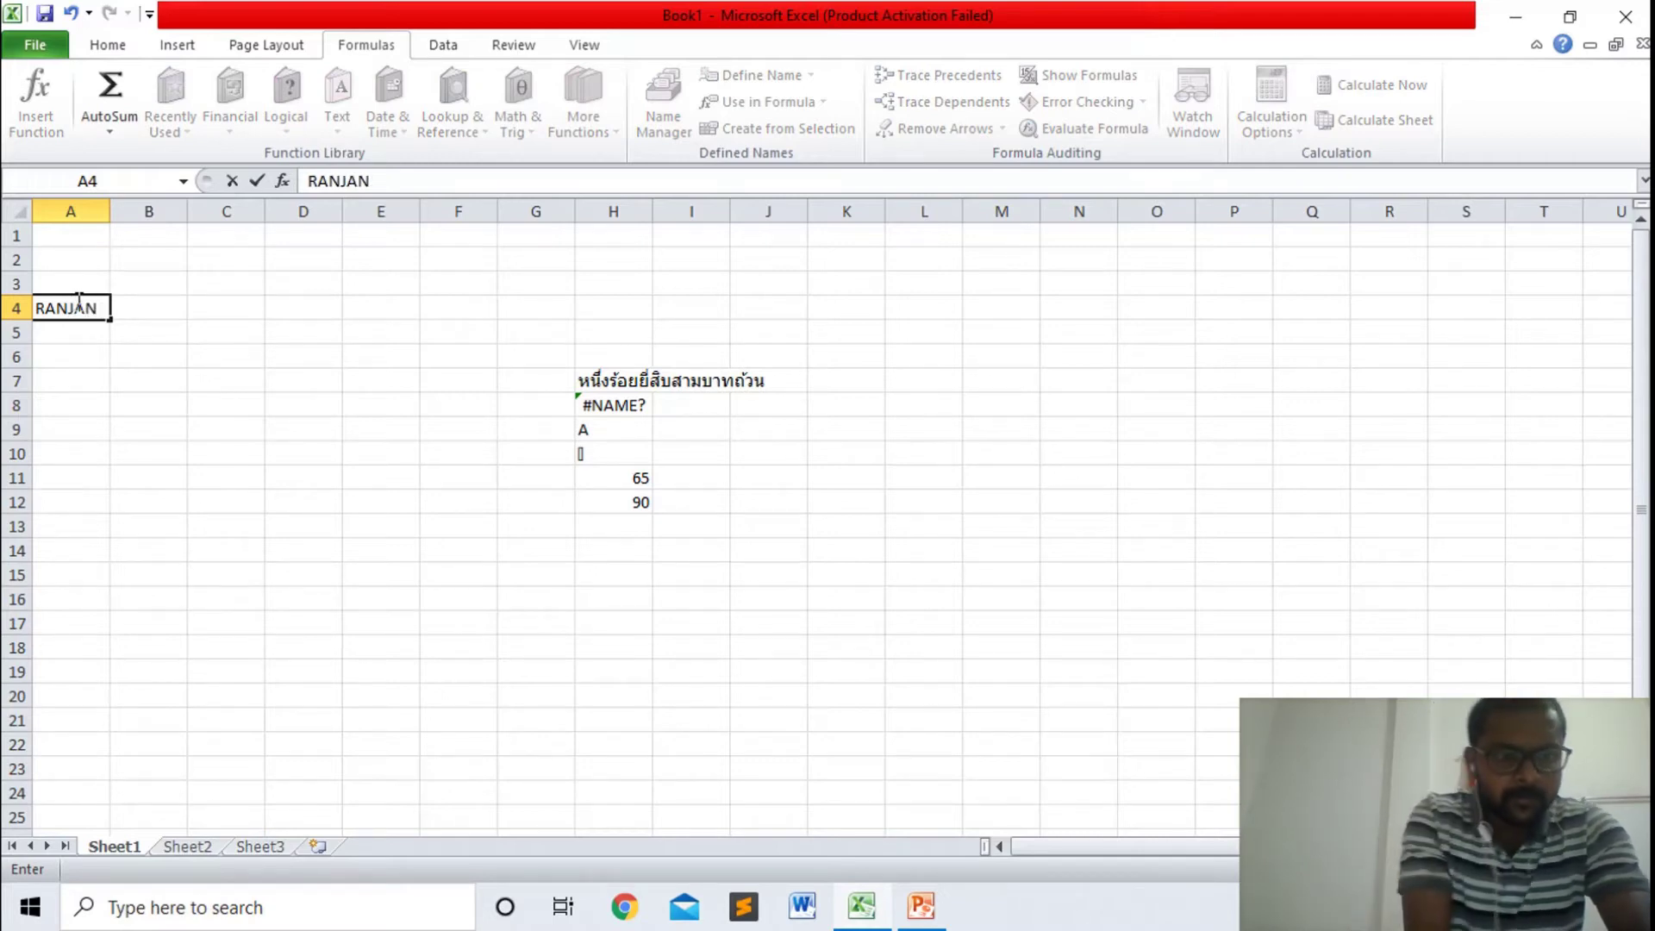
{"action": "left_click", "coordinate": [71, 237]}
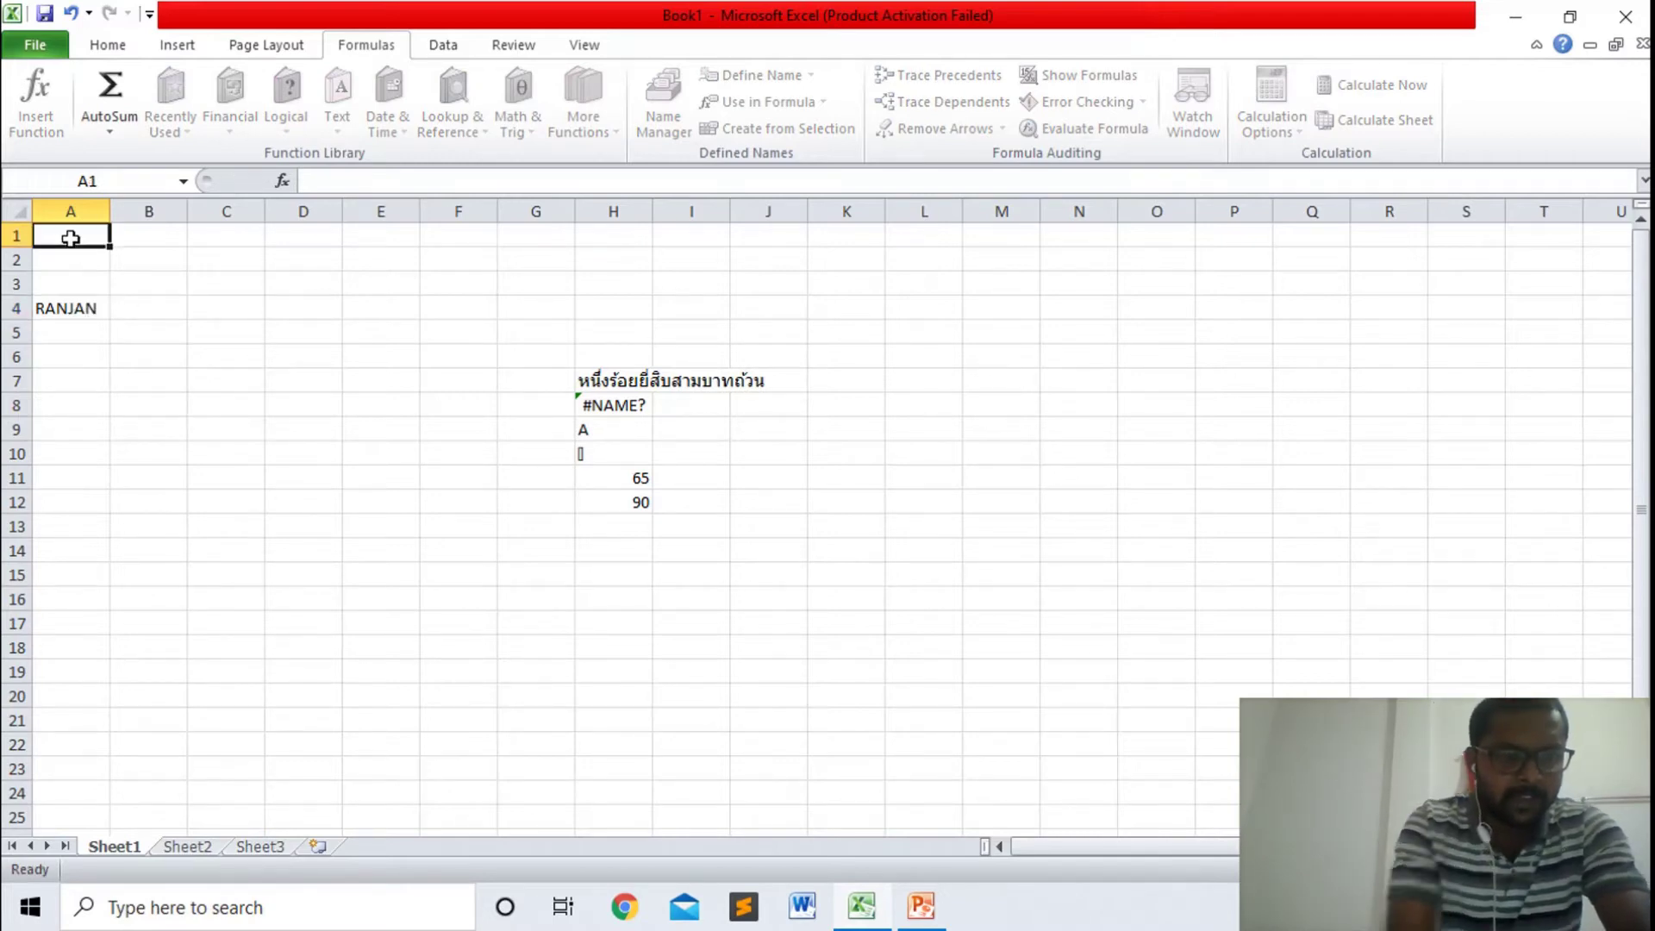
{"action": "type", "text": "FIRST NAME"}
{"action": "left_click", "coordinate": [215, 262]}
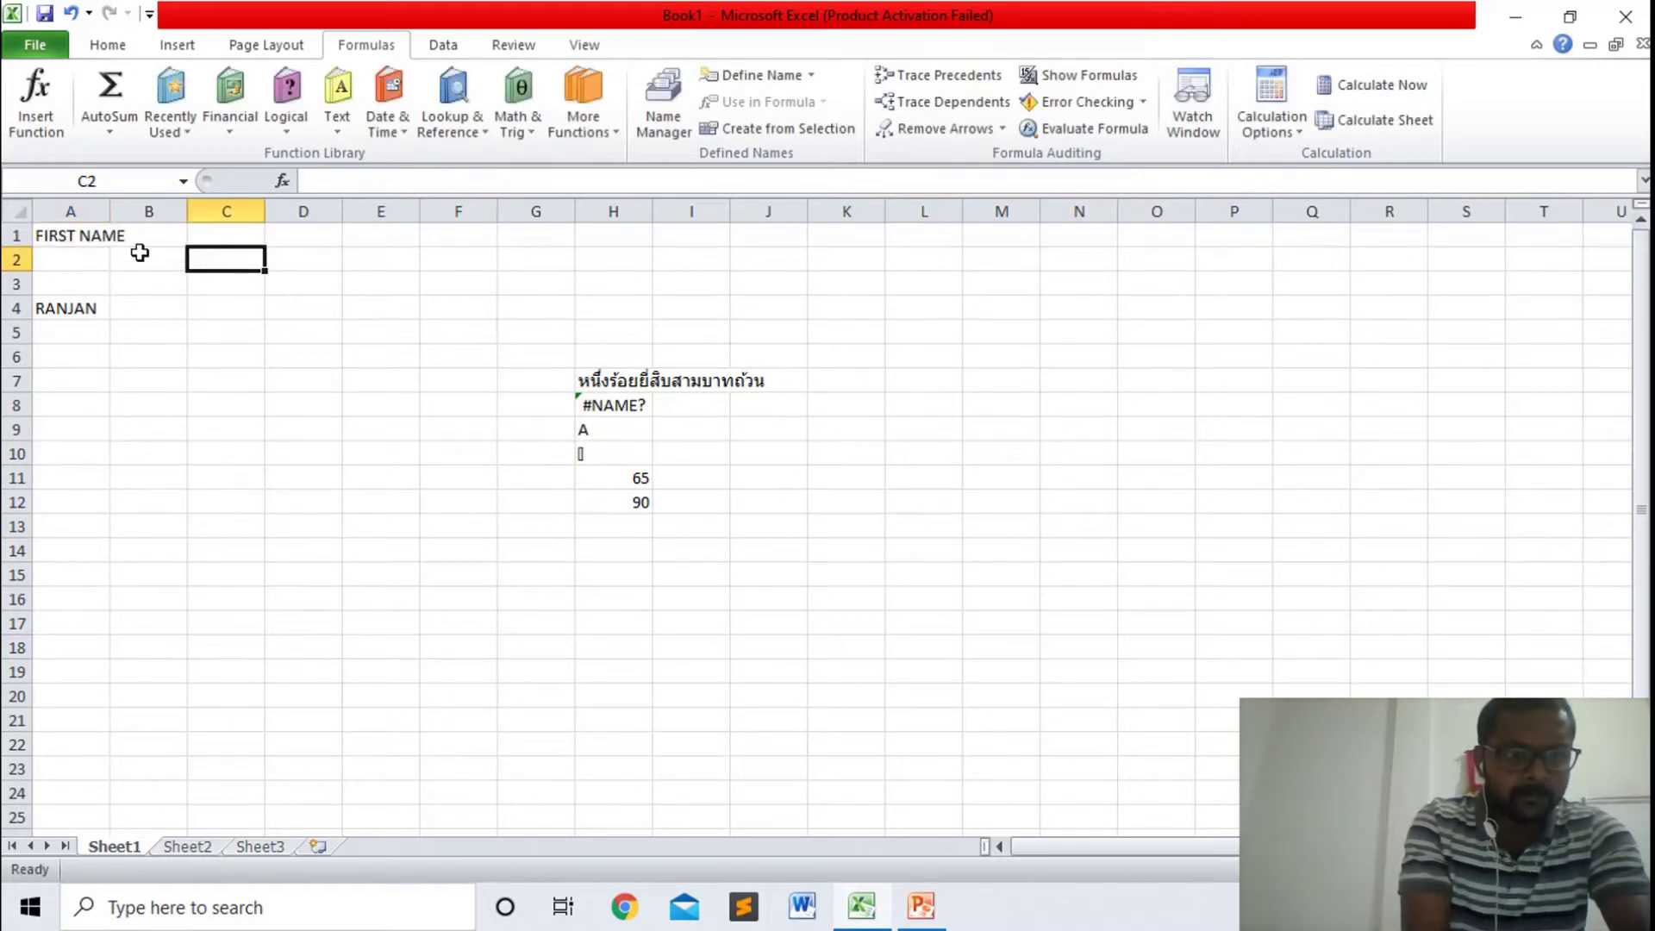
{"action": "left_click", "coordinate": [152, 238]}
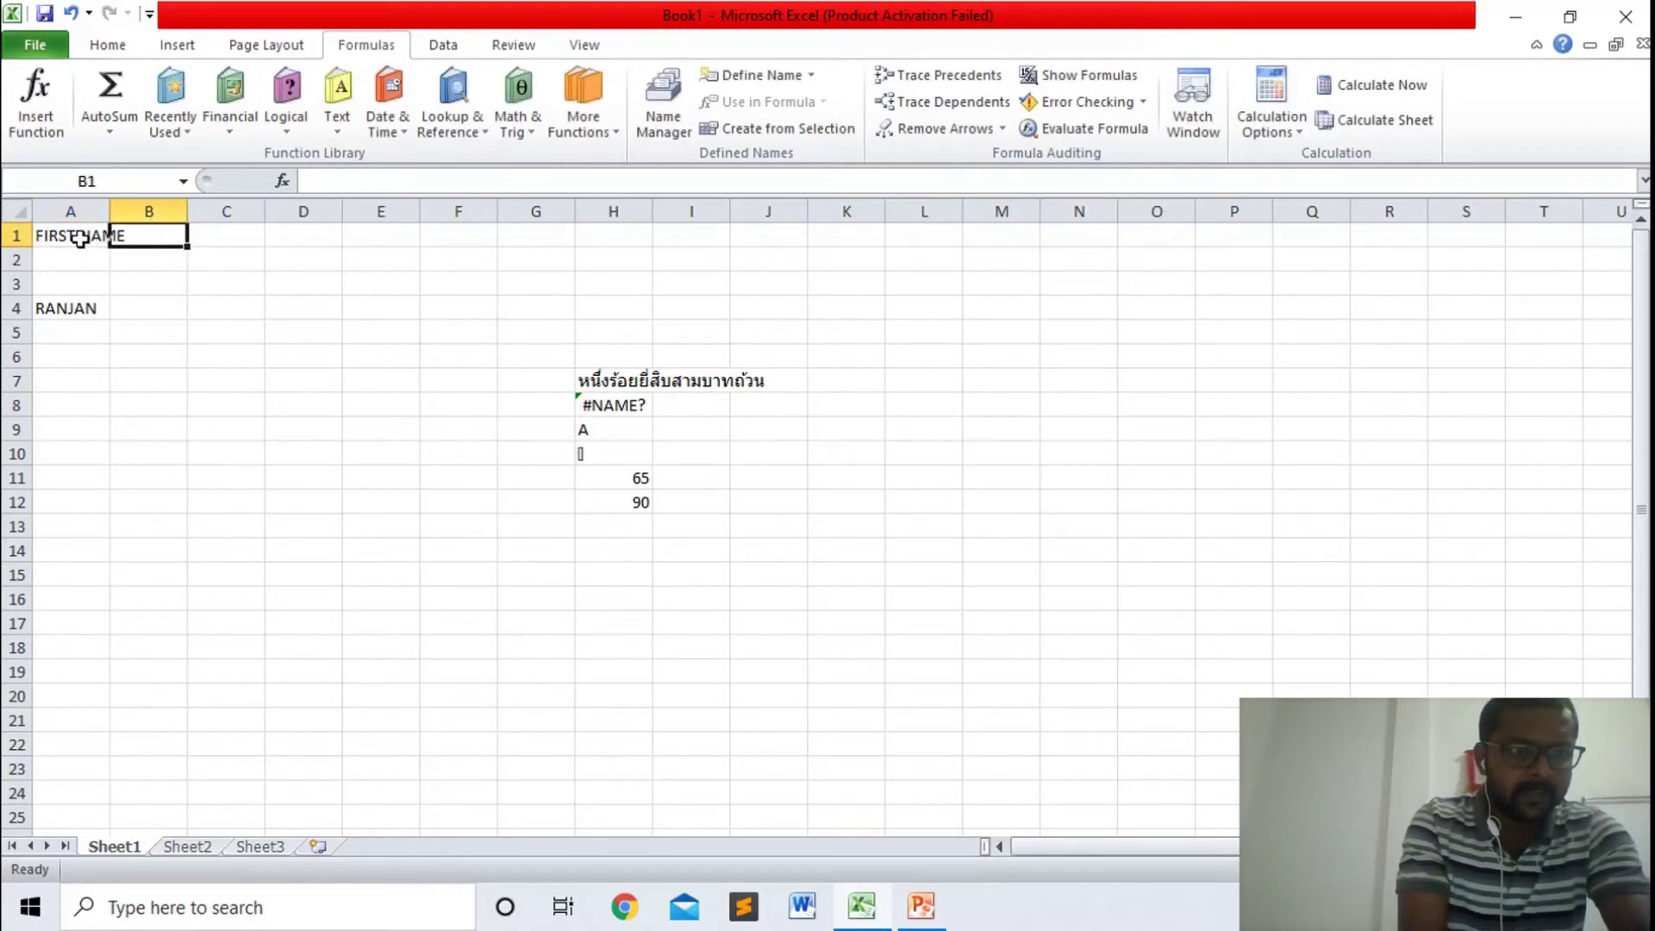
{"action": "double_click", "coordinate": [80, 239]}
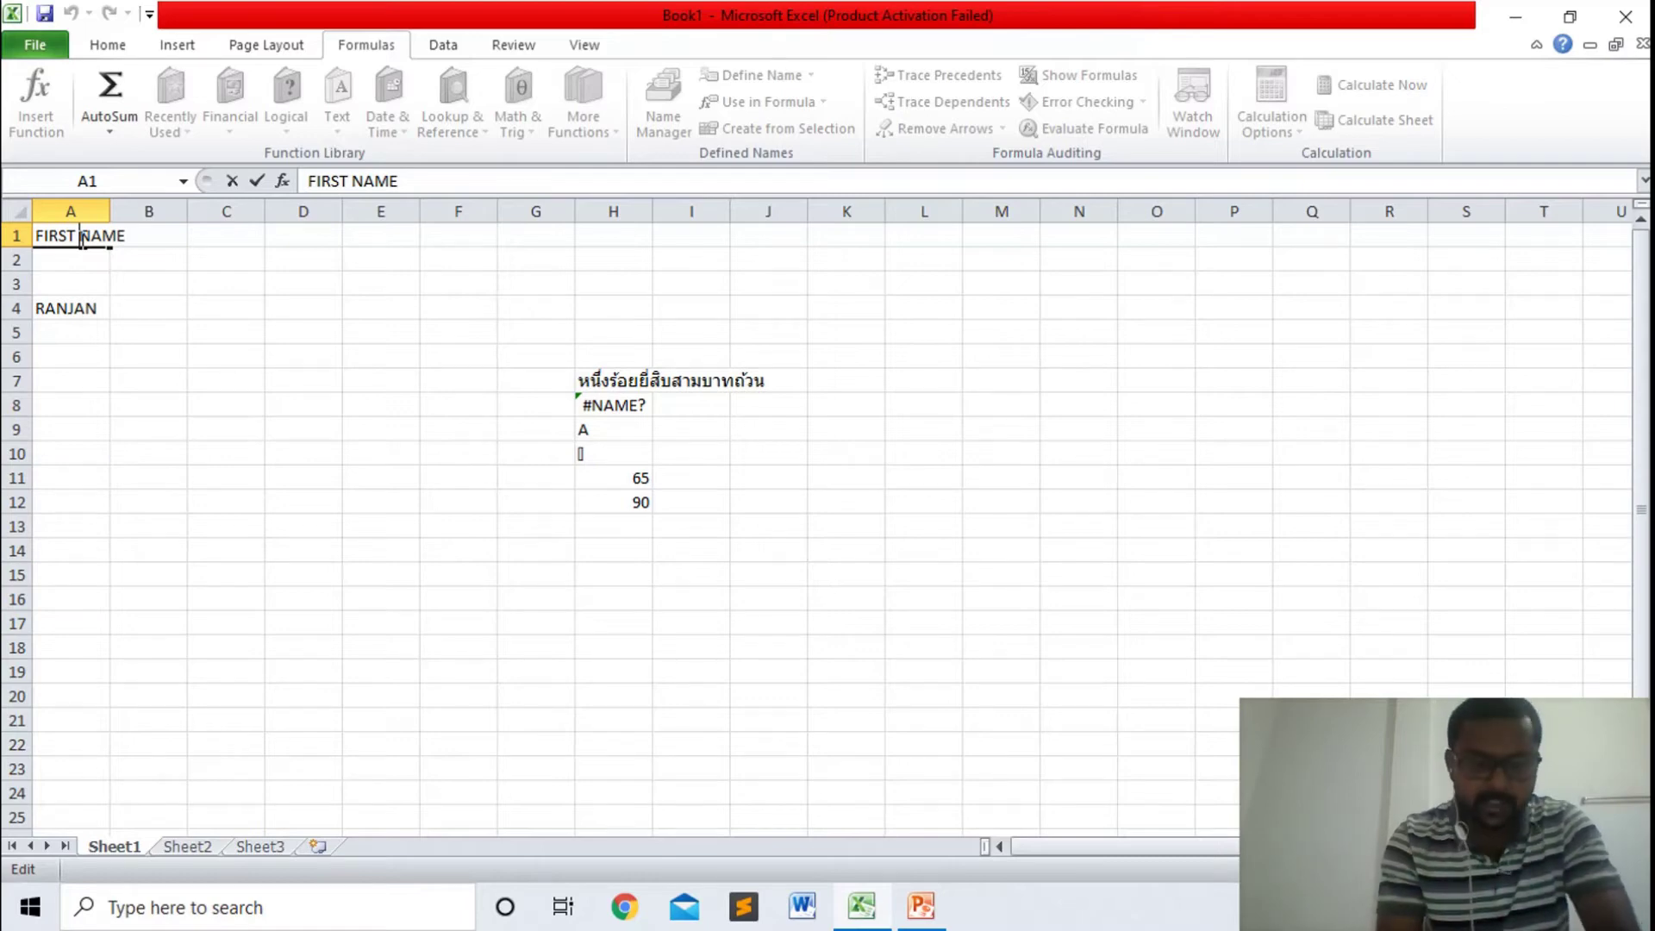
{"action": "key", "text": "alt+Return"}
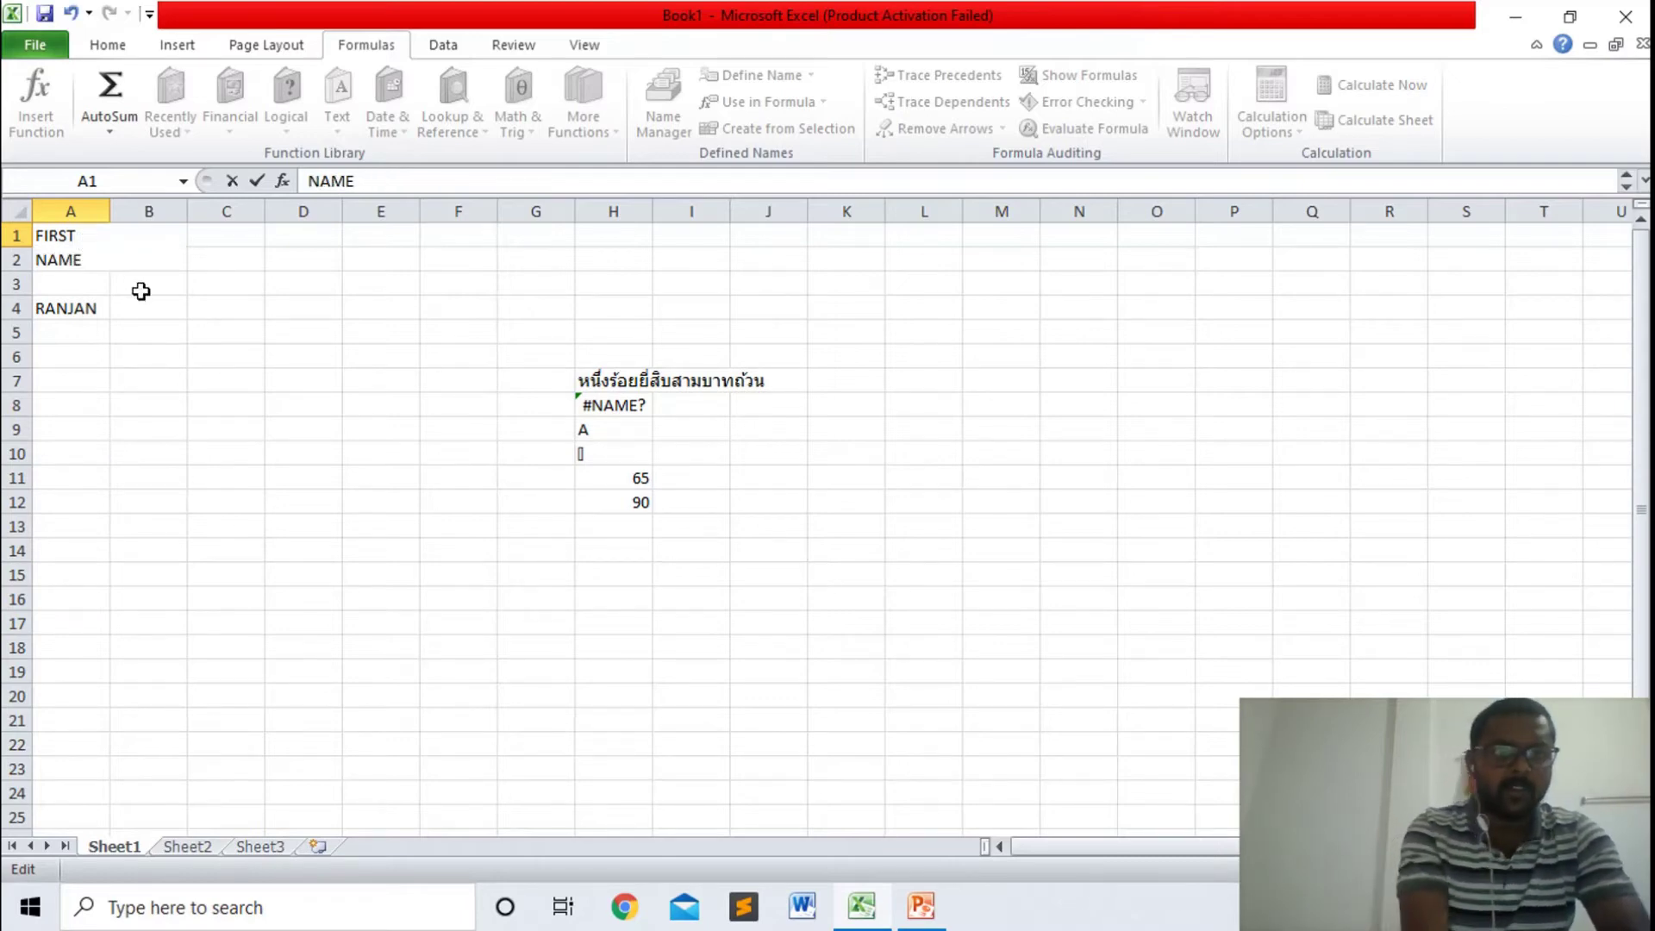
{"action": "left_click", "coordinate": [142, 292]}
- Add a two-line LAST NAME heading in B1
{"action": "left_click", "coordinate": [145, 256]}
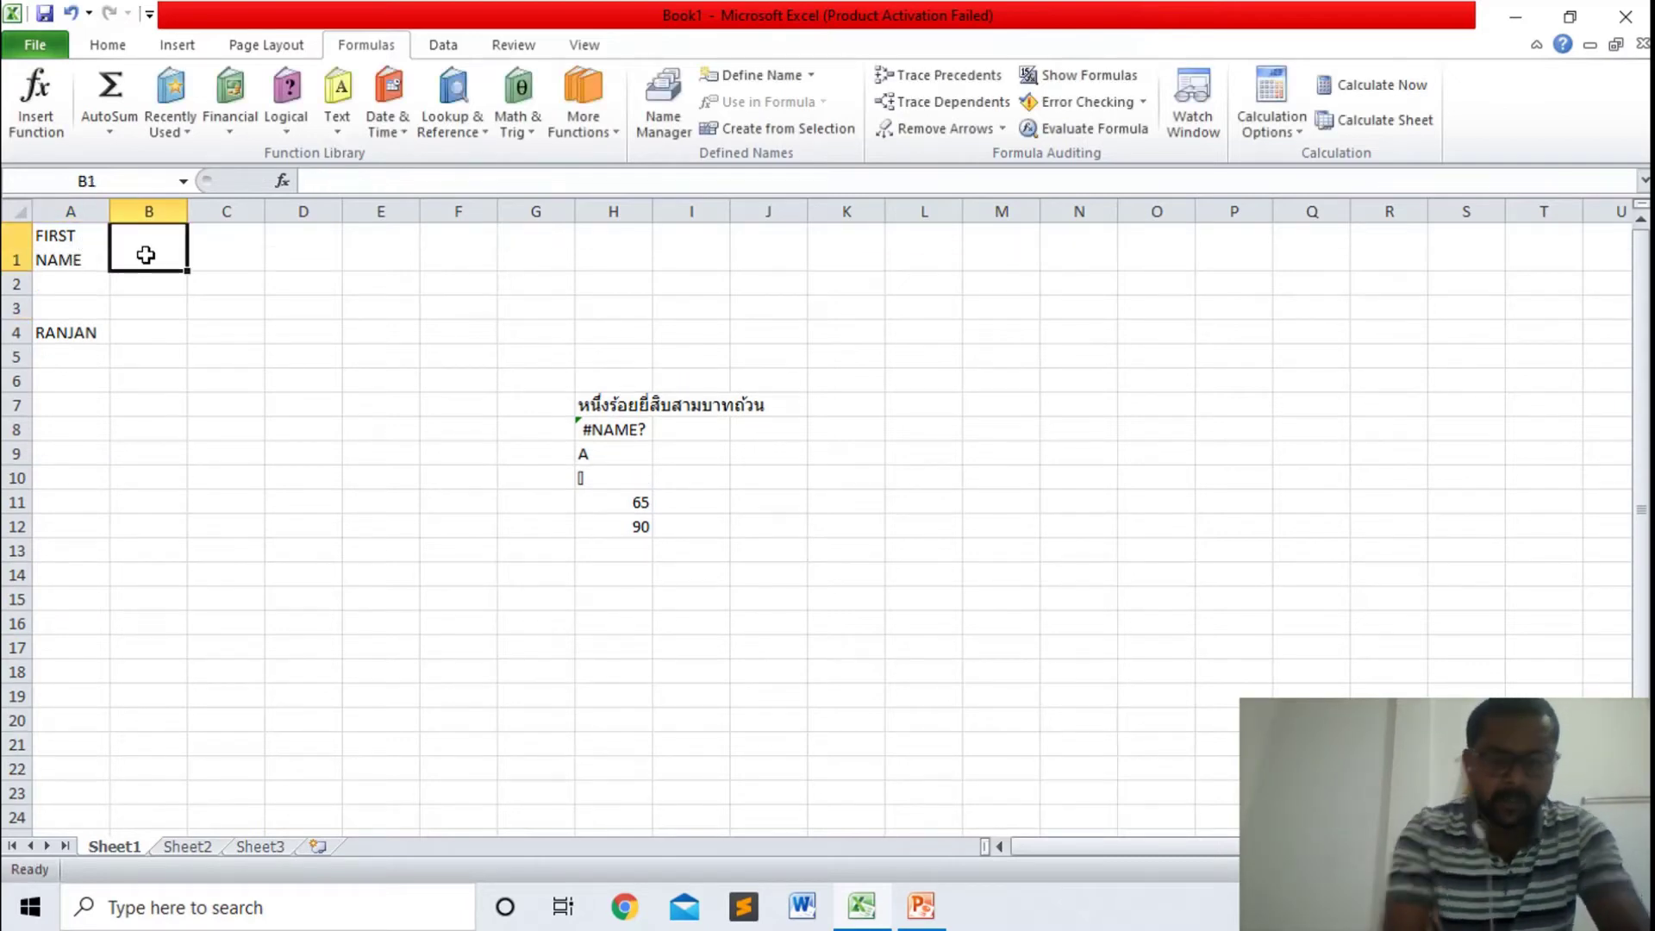
{"action": "type", "text": "LAST"}
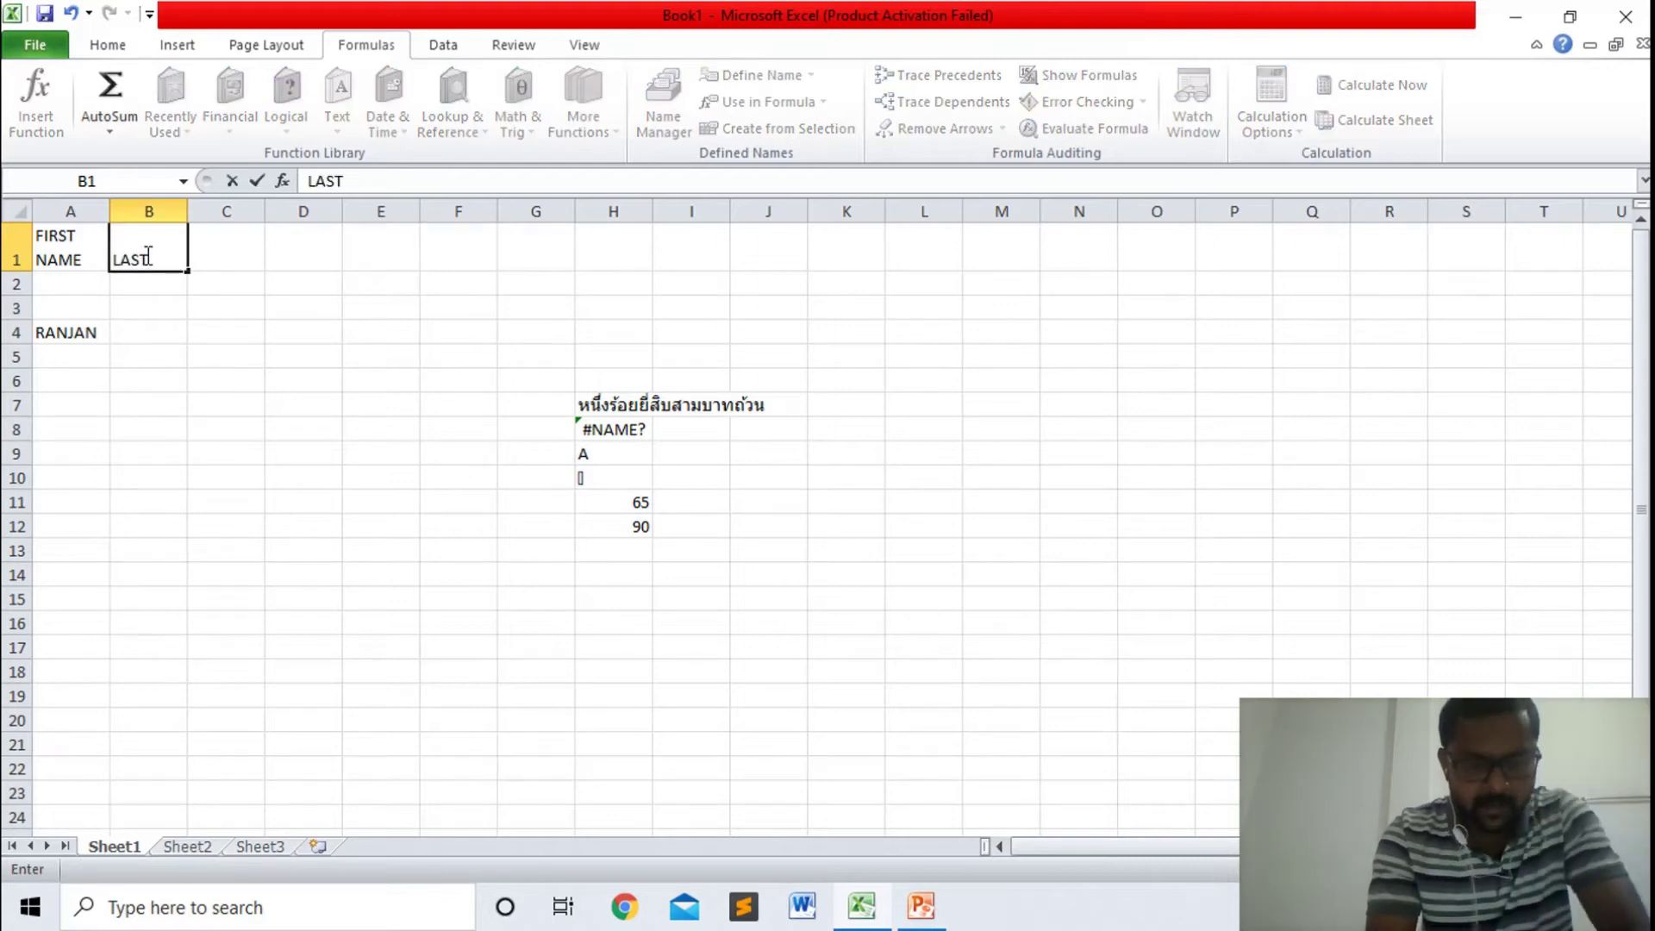
{"action": "key", "text": "alt+Return"}
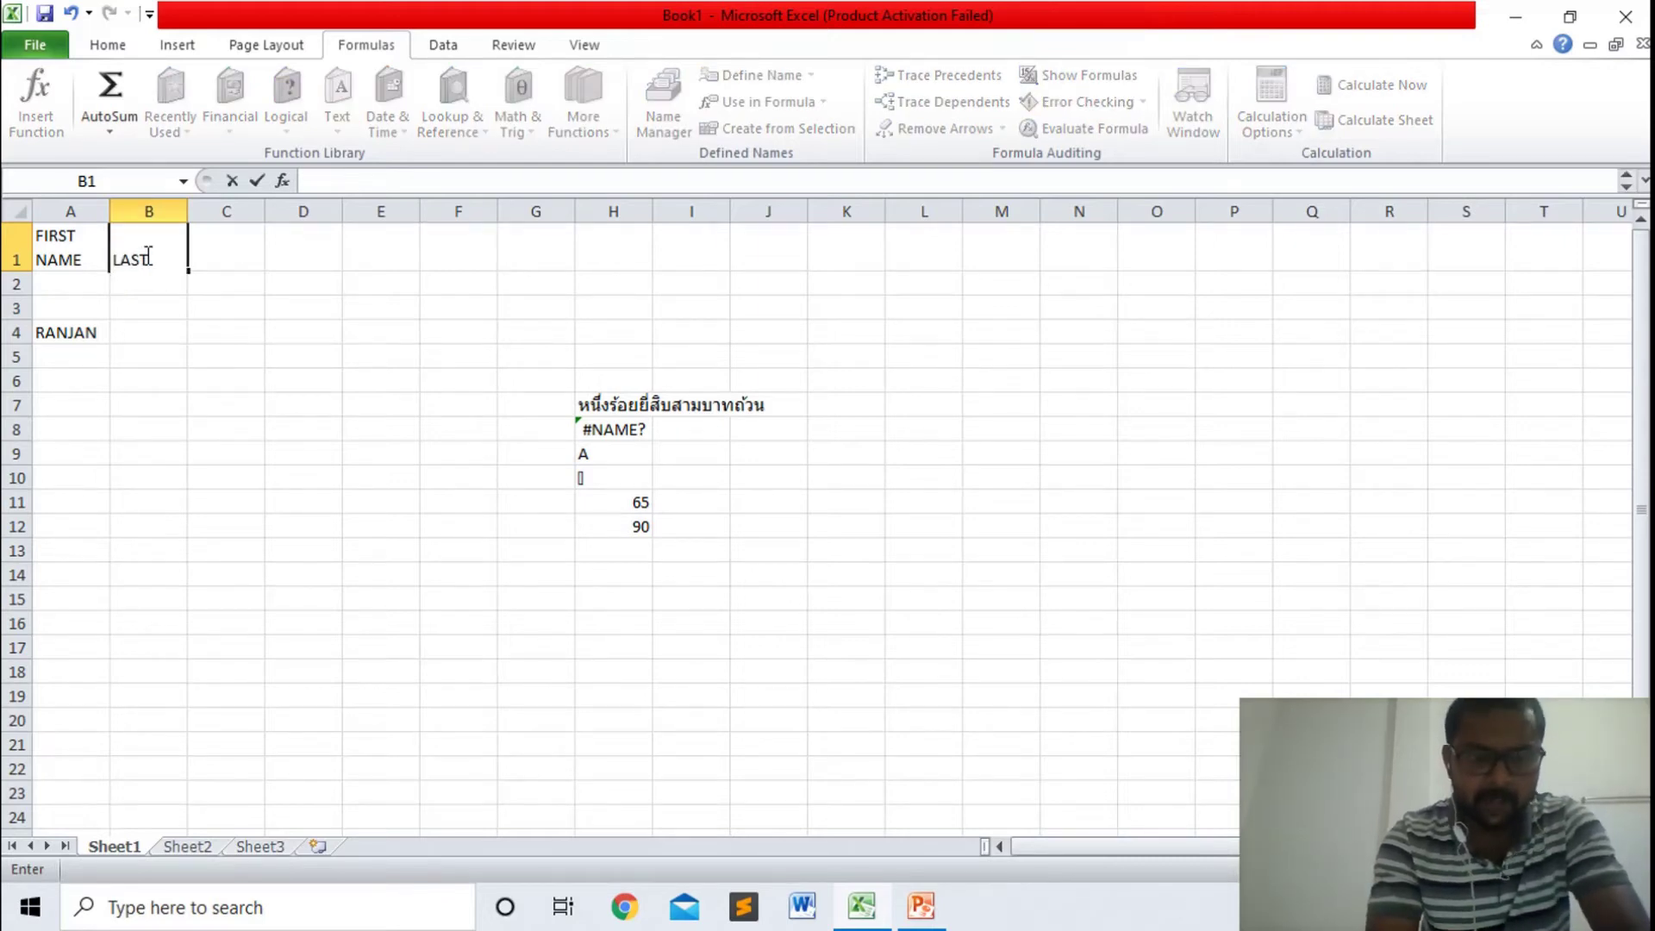
{"action": "type", "text": "NZMD"}
{"action": "key", "text": "BackSpace"}
{"action": "key", "text": "BackSpace"}
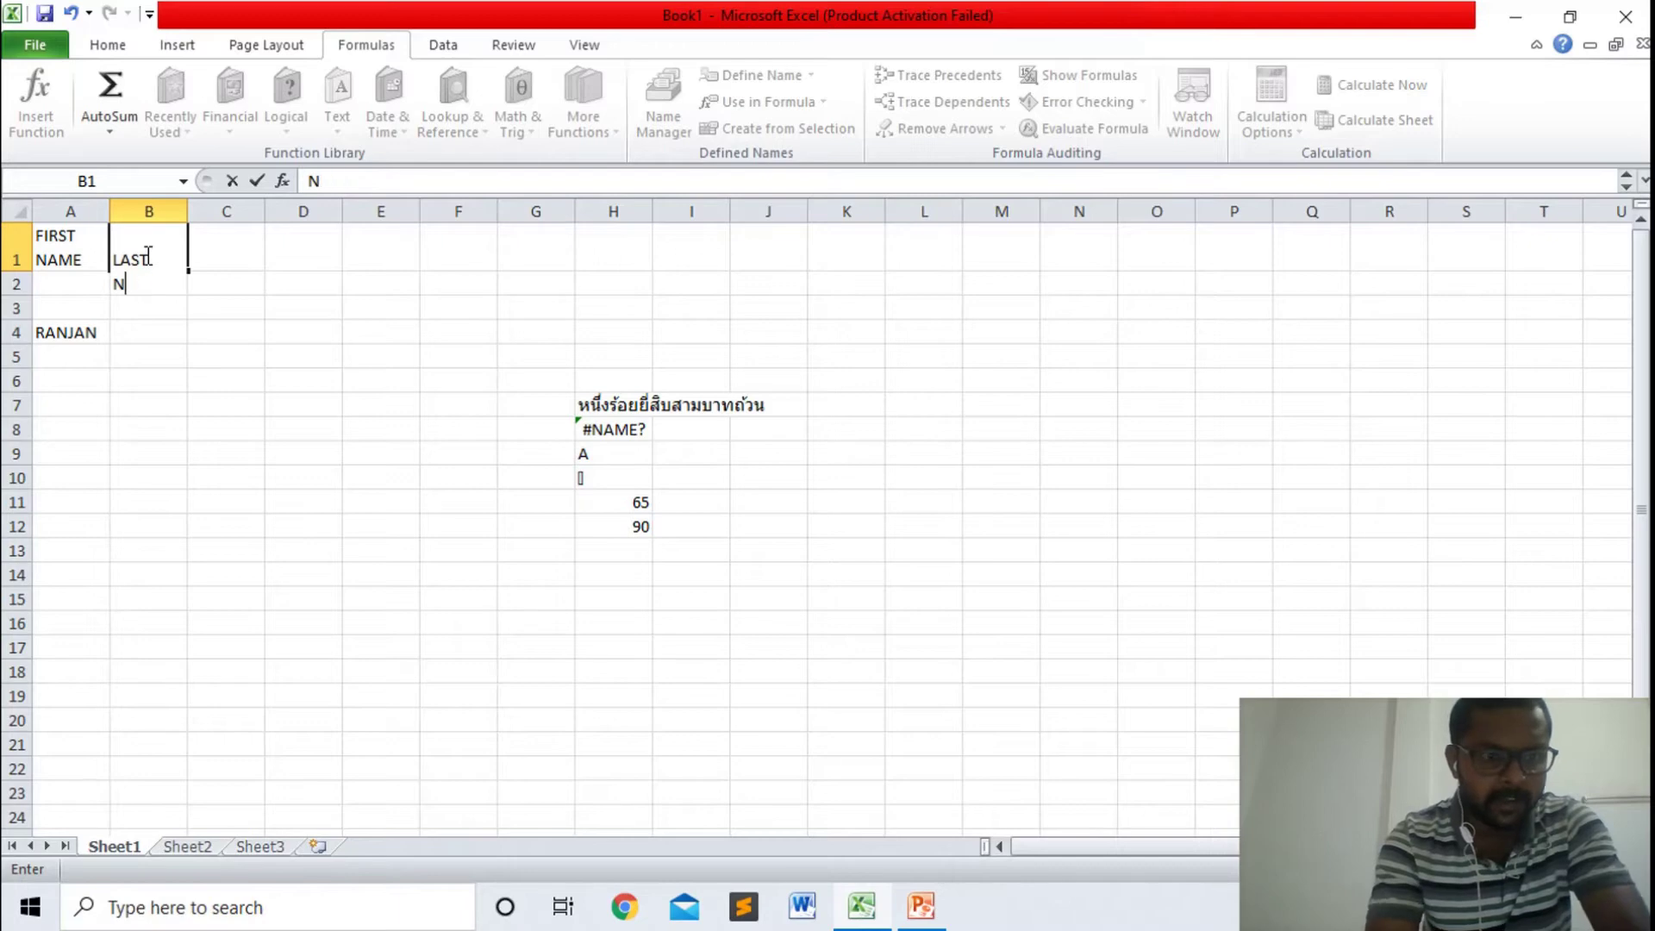
{"action": "key", "text": "Return"}
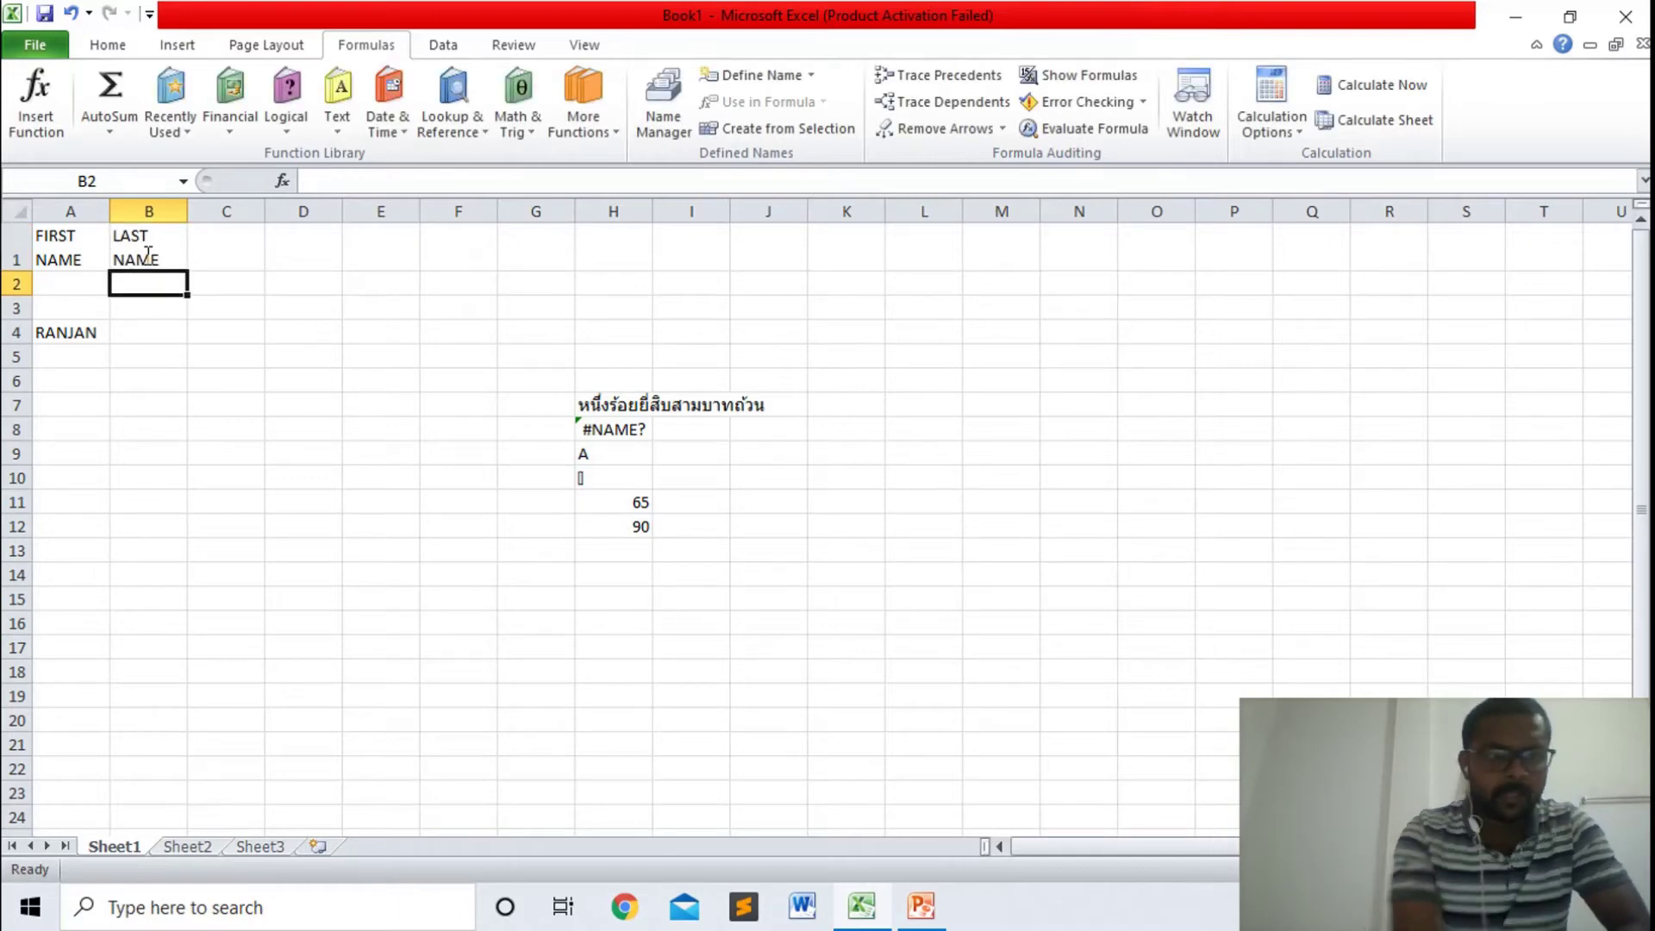
- Move the sample first name up to A2 and enter its surname in B2
{"action": "left_click", "coordinate": [78, 332]}
{"action": "left_click_drag", "start_coordinate": [74, 324], "coordinate": [74, 276]}
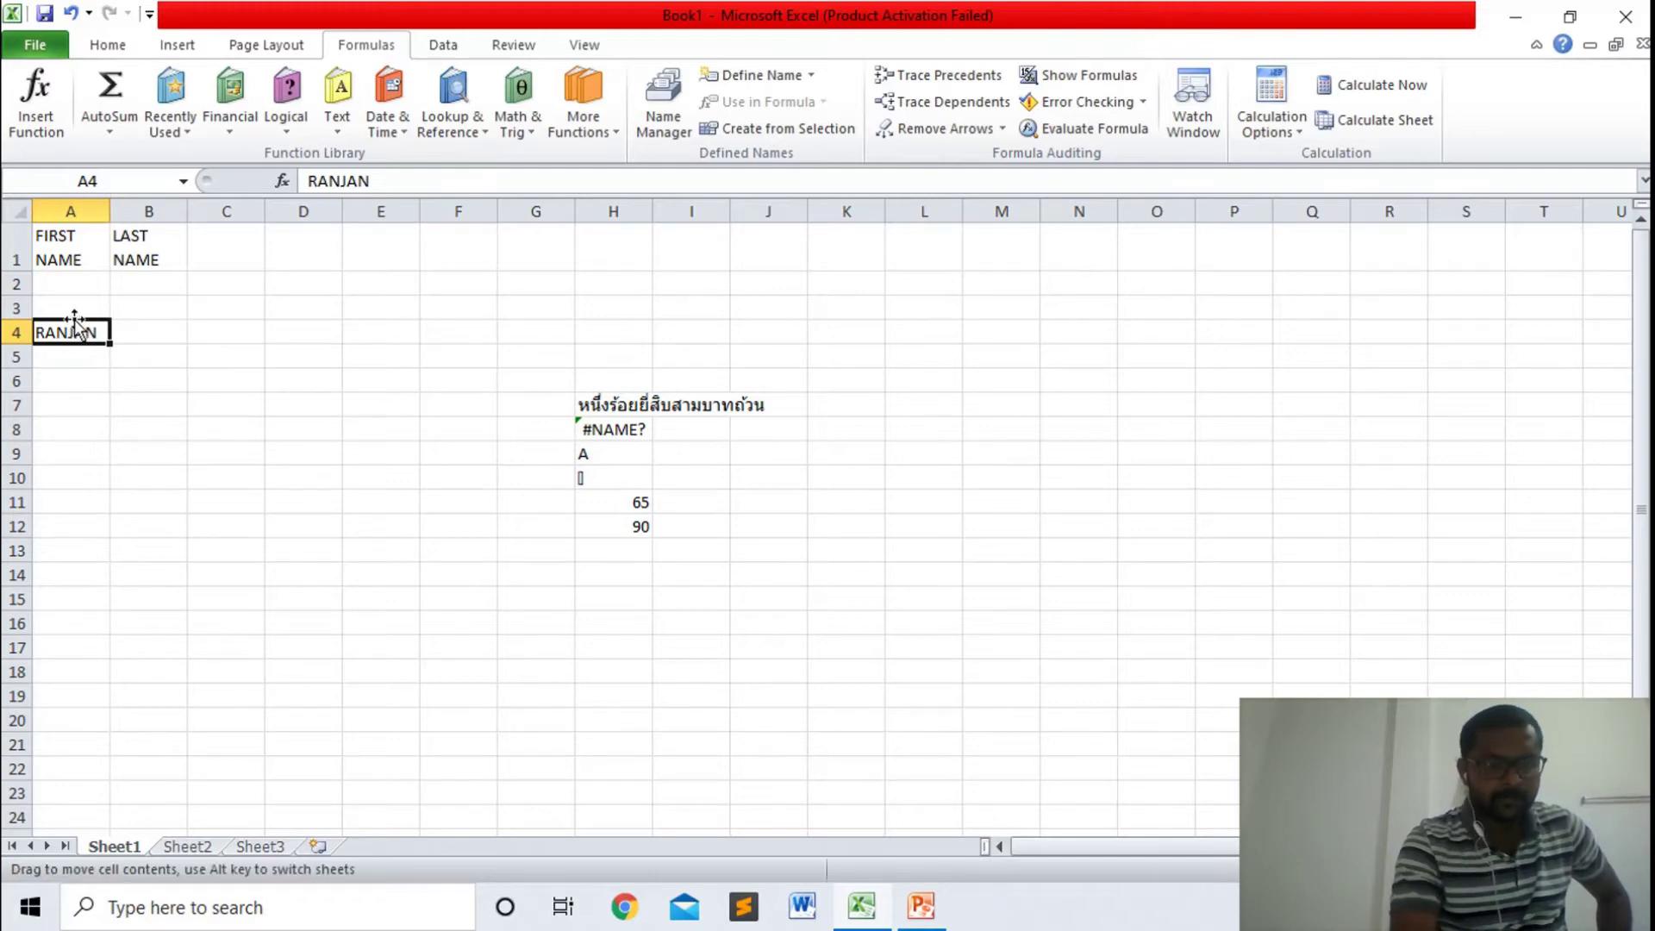
{"action": "left_click", "coordinate": [142, 291]}
{"action": "type", "text": "MAJUMDER"}
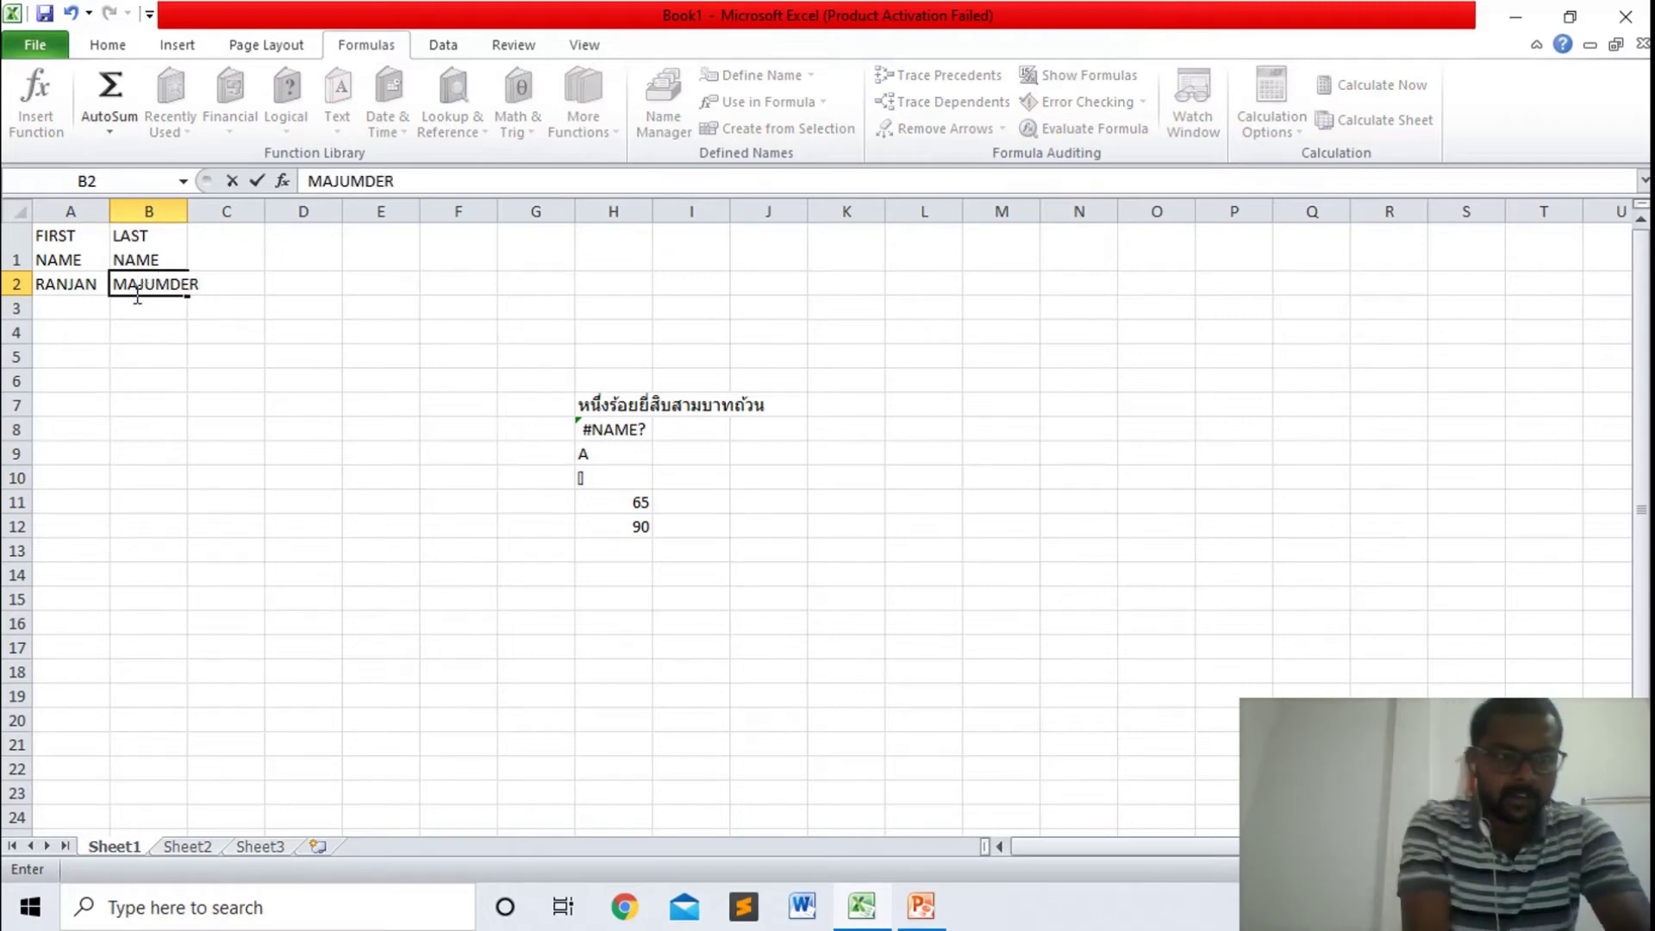
{"action": "left_click", "coordinate": [63, 307]}
- Fill rows 3 and 4 with two more people's first and last names
{"action": "type", "text": "GA"}
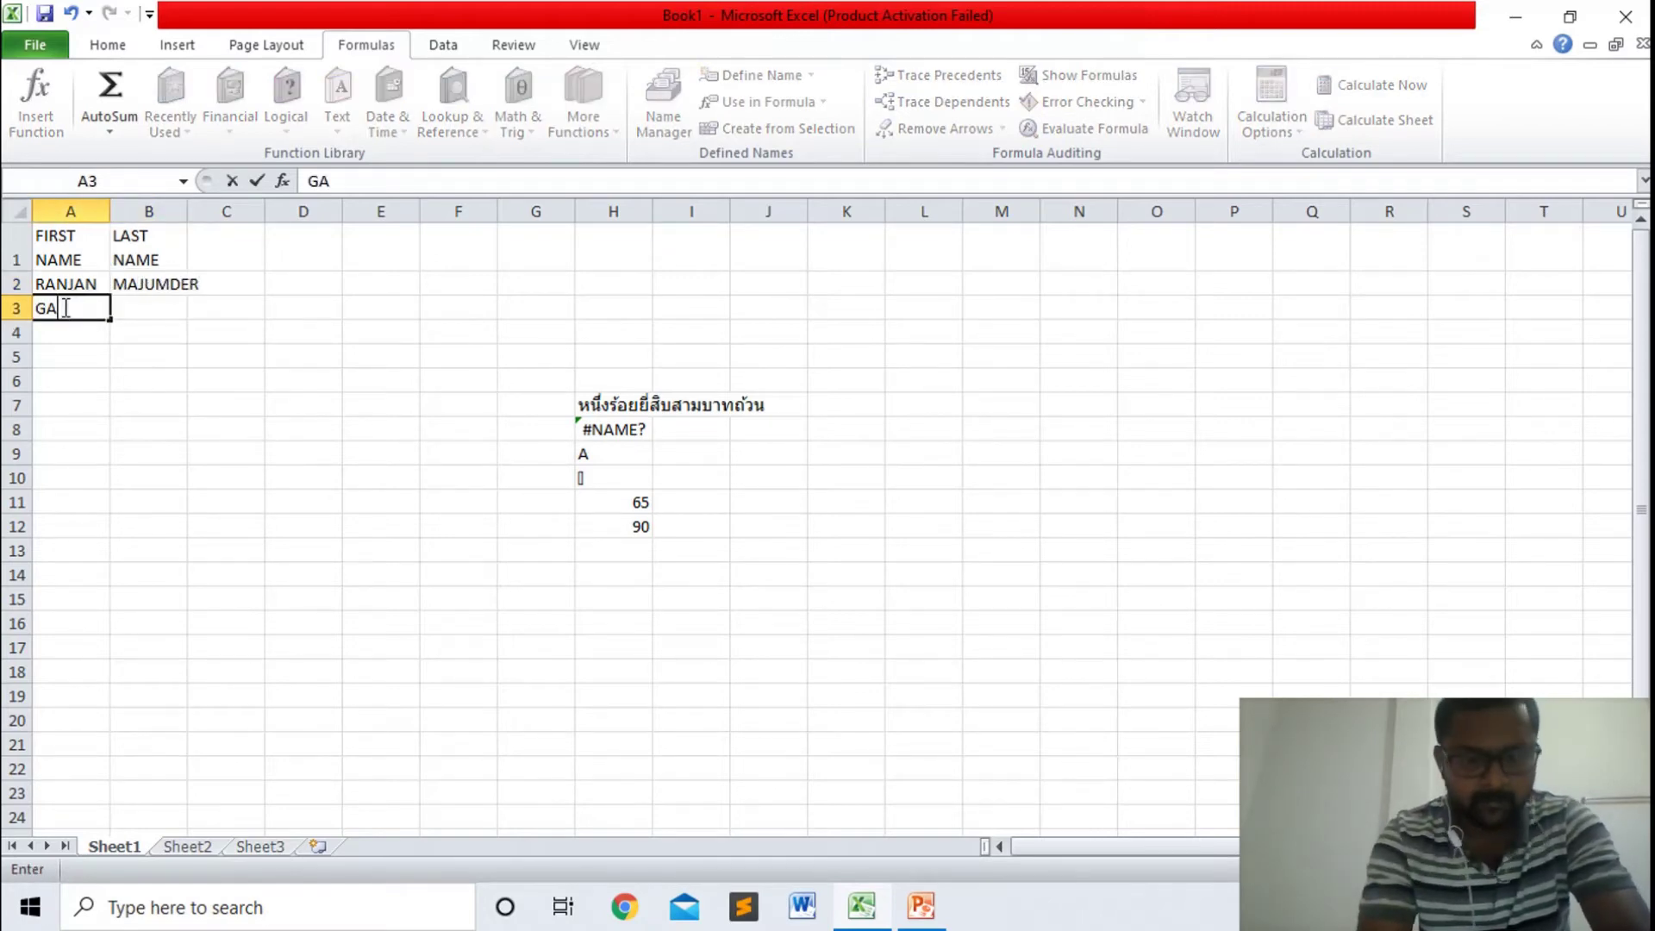
{"action": "key", "text": "BackSpace"}
{"action": "key", "text": "BackSpace"}
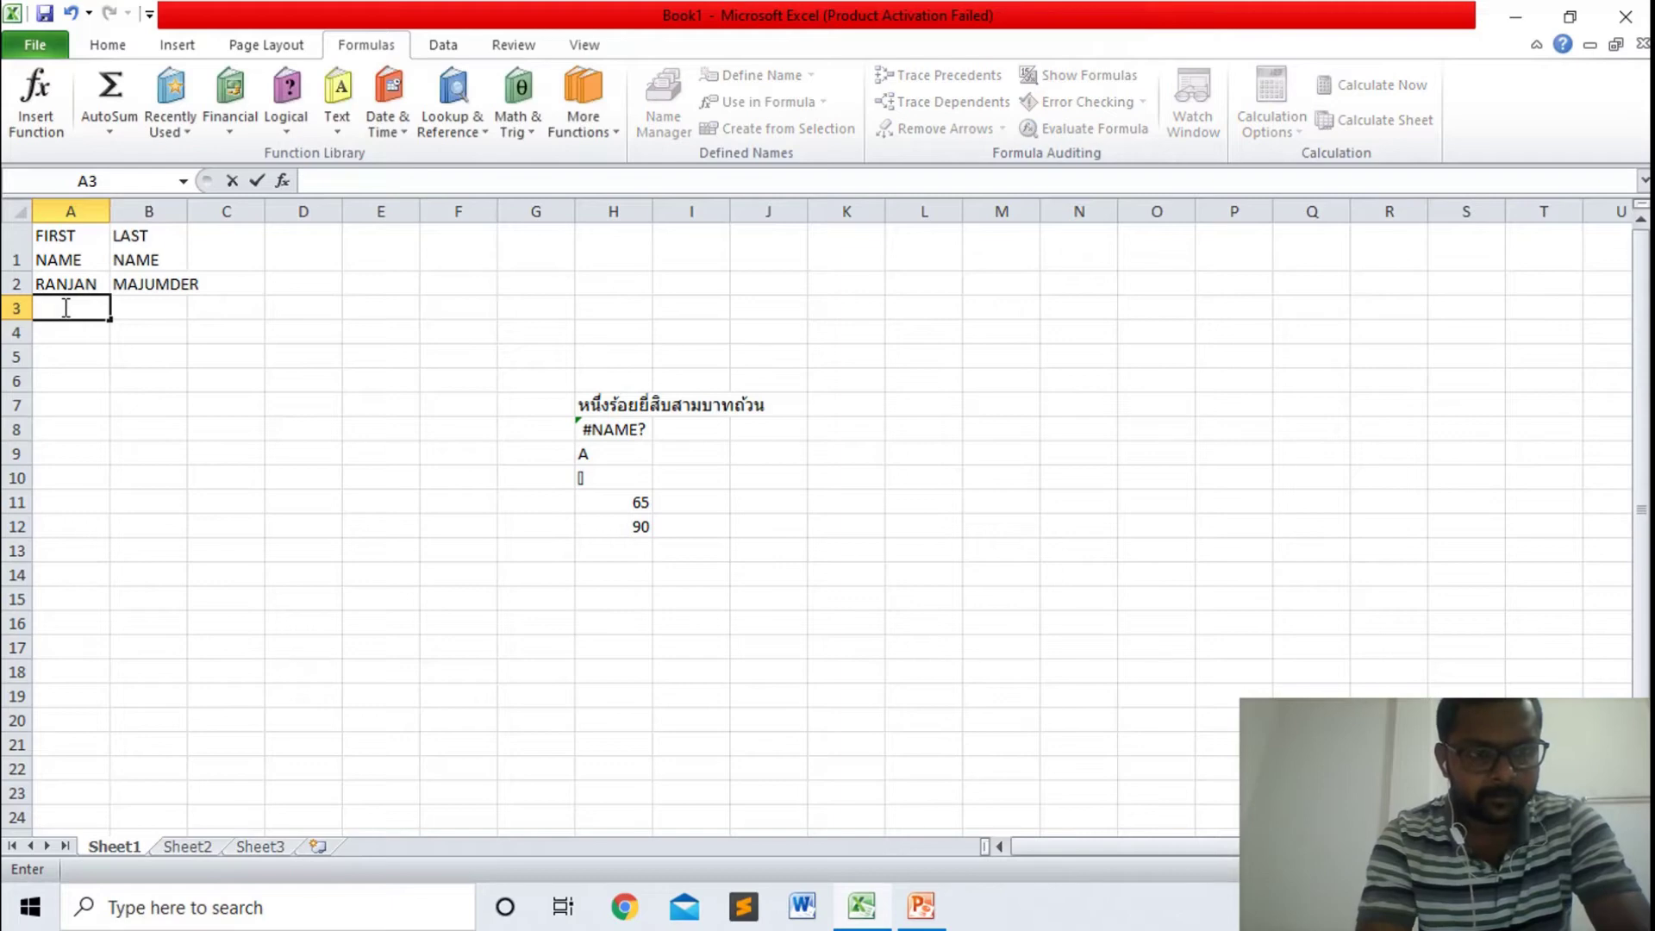
{"action": "type", "text": "KAUSHI"}
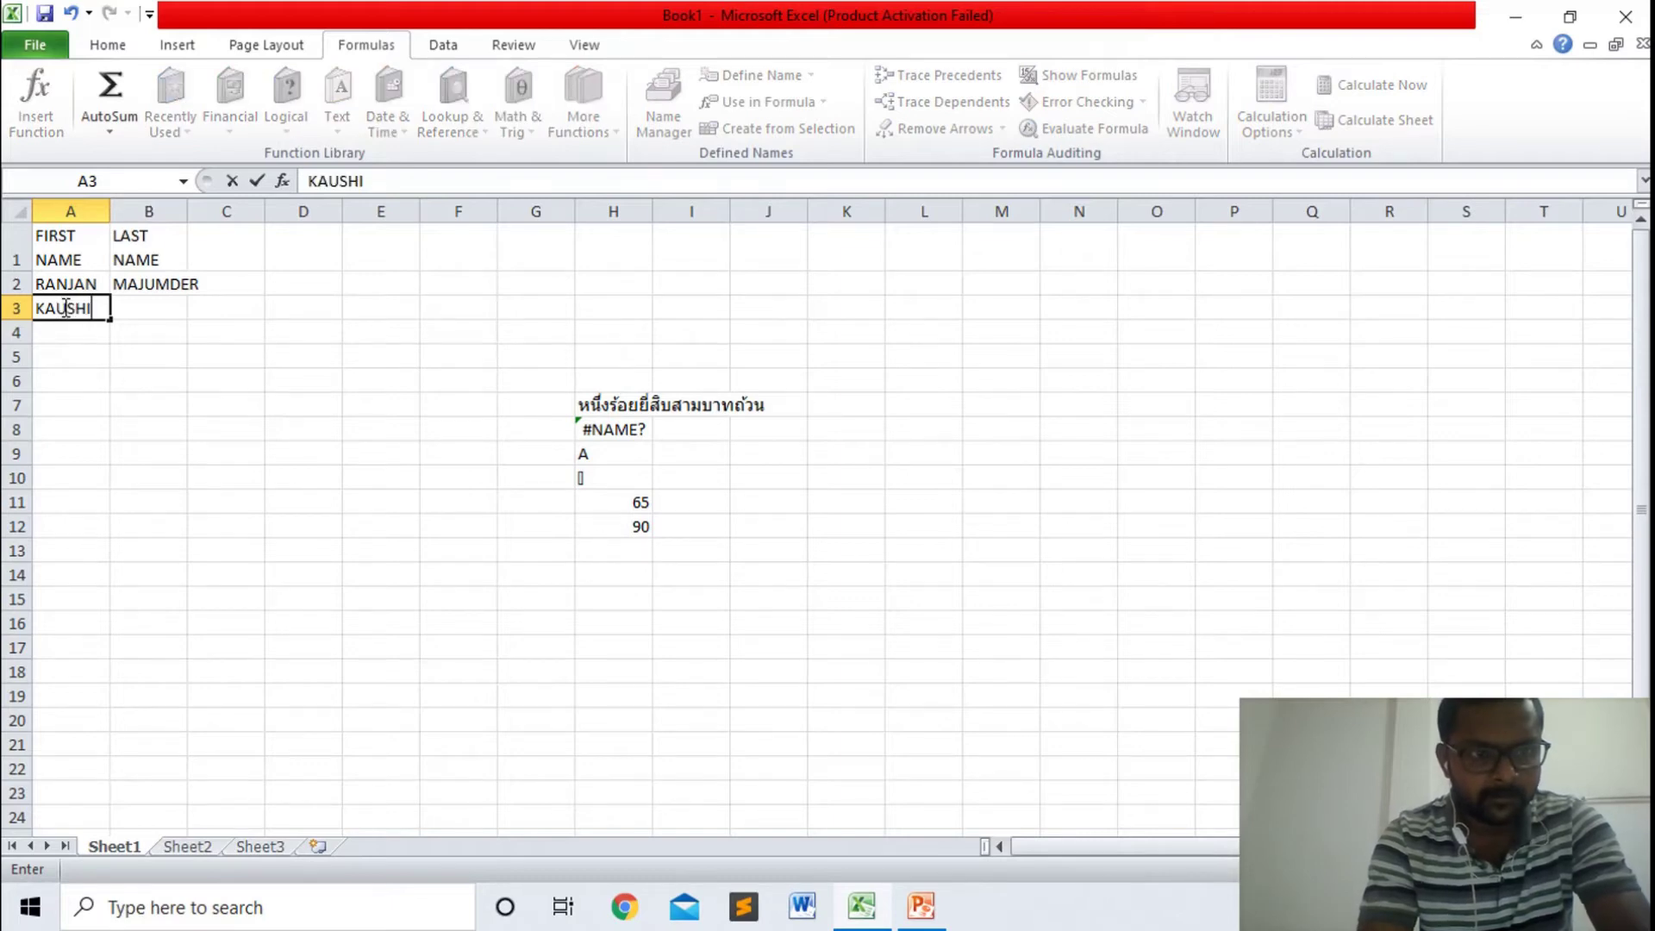
{"action": "key", "text": "BackSpace"}
{"action": "key", "text": "BackSpace"}
{"action": "key", "text": "BackSpace"}
{"action": "key", "text": "BackSpace"}
{"action": "key", "text": "BackSpace"}
{"action": "key", "text": "BackSpace"}
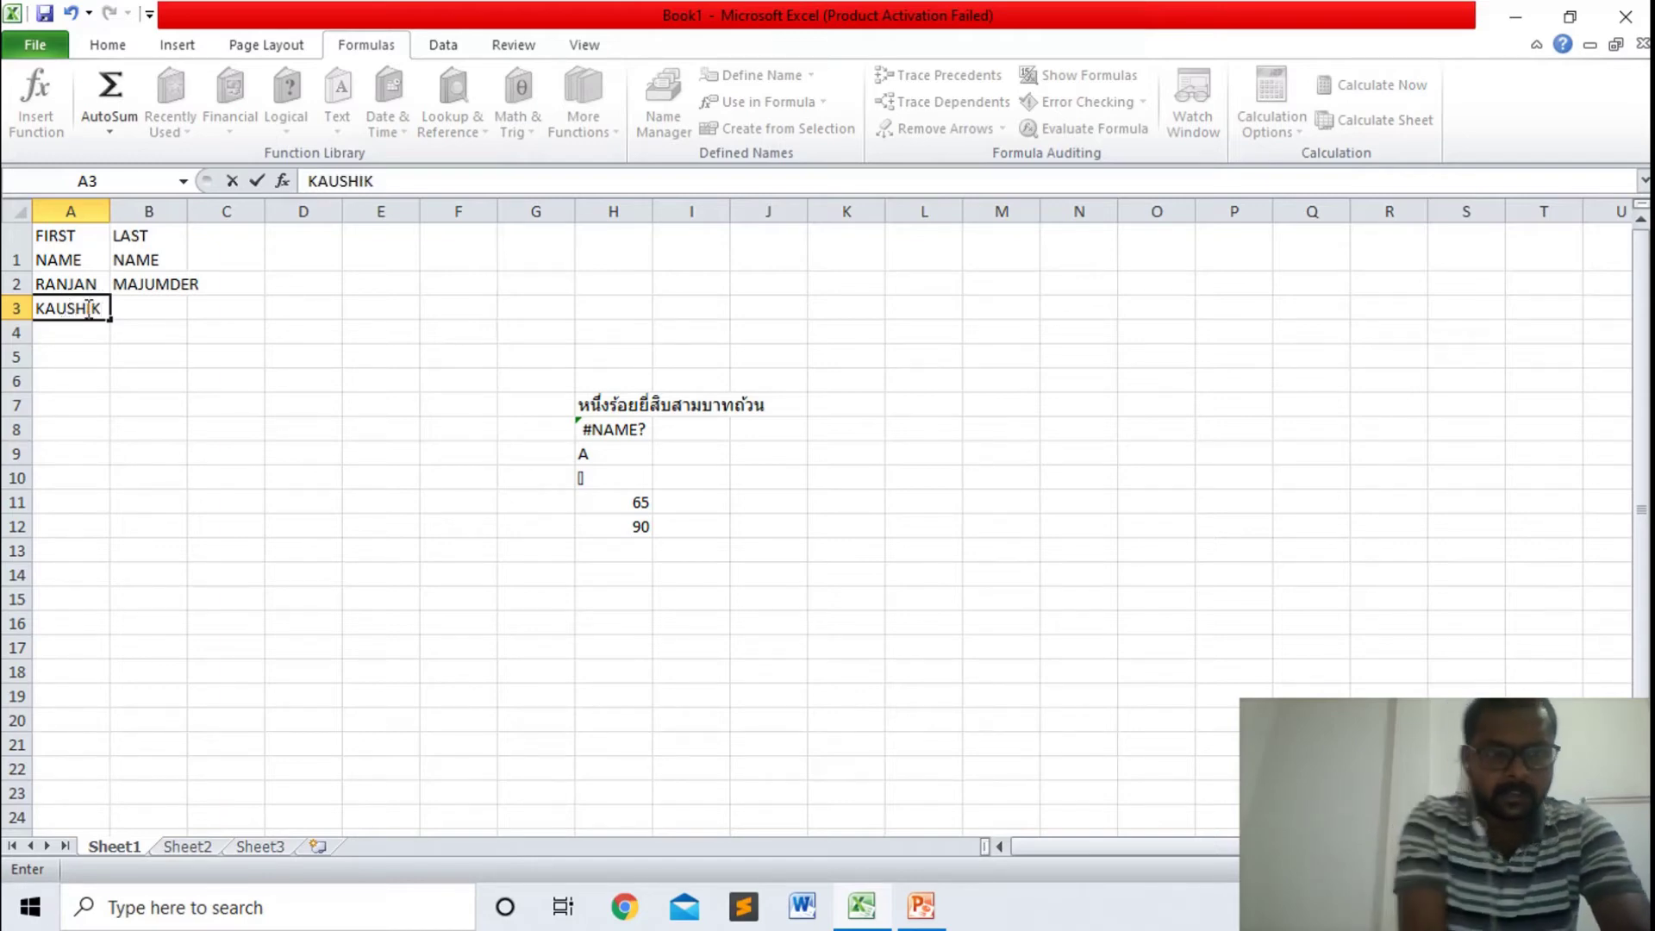
{"action": "left_click", "coordinate": [140, 308]}
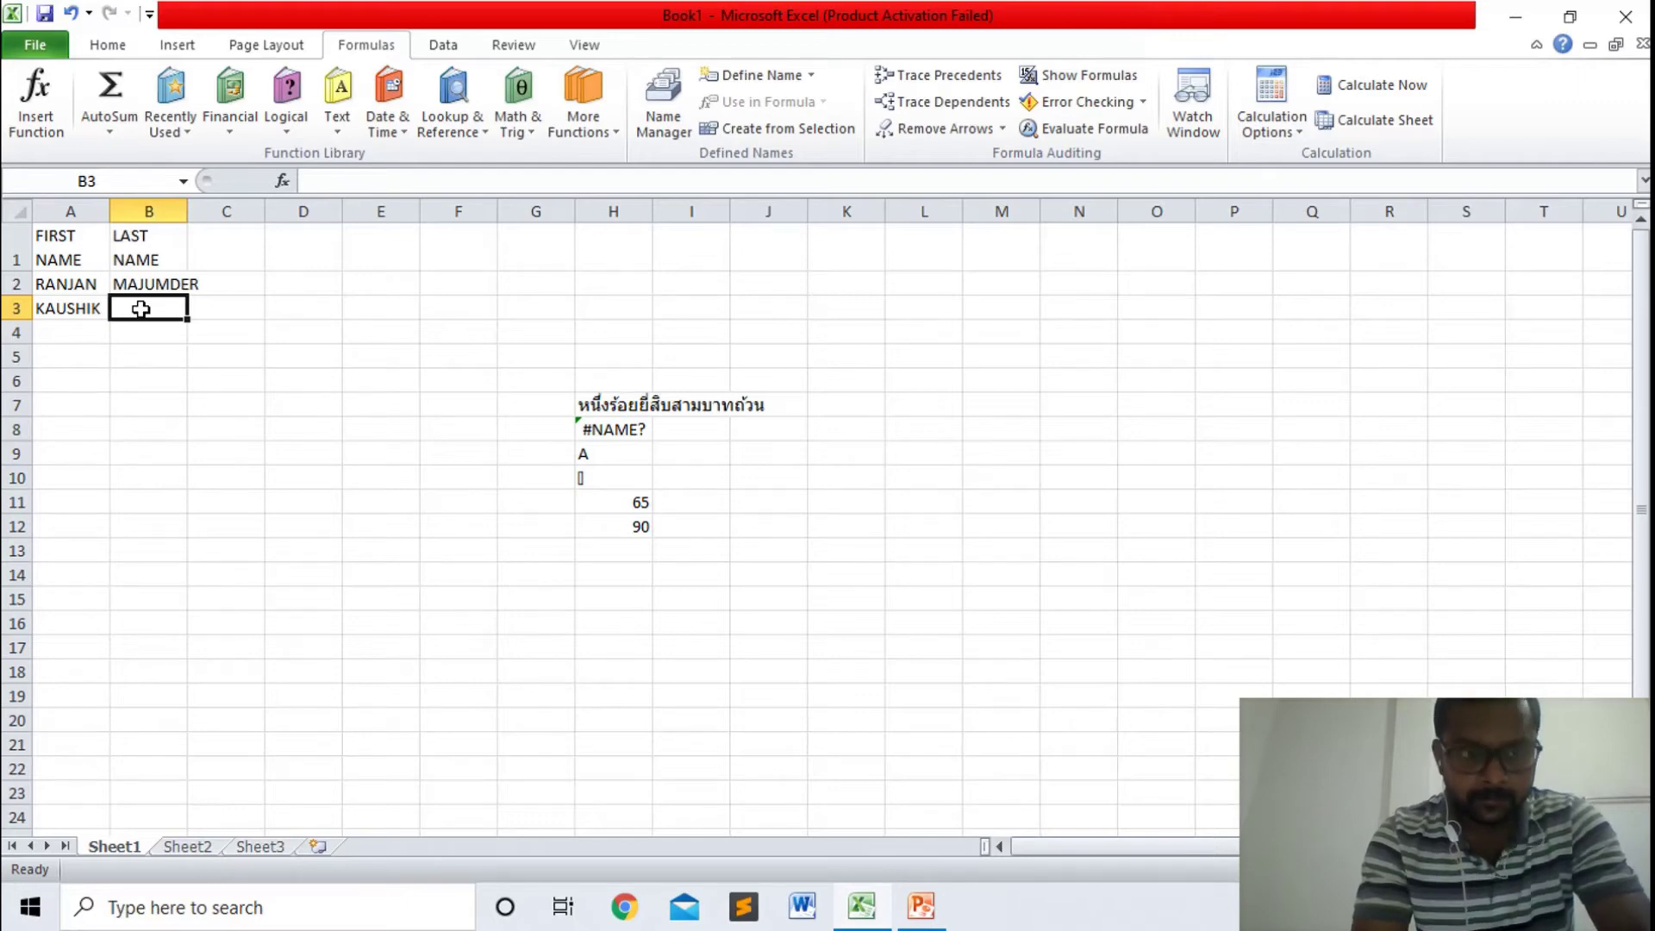
{"action": "type", "text": "BANERJ"}
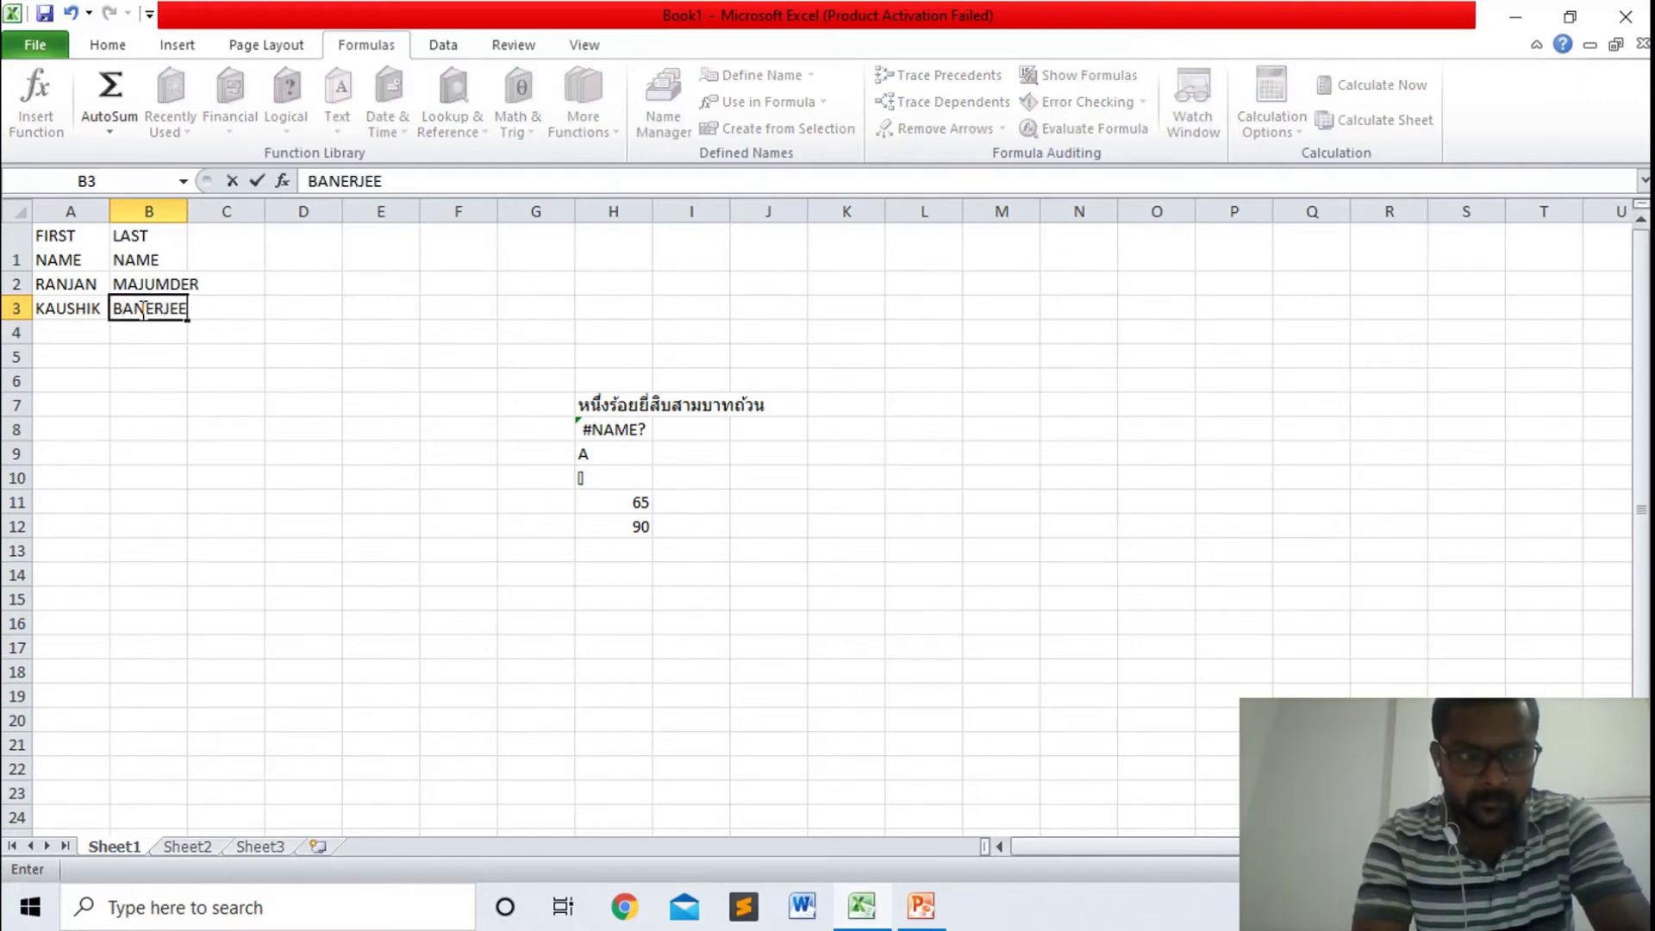
{"action": "type", "text": "E"}
{"action": "left_click", "coordinate": [83, 332]}
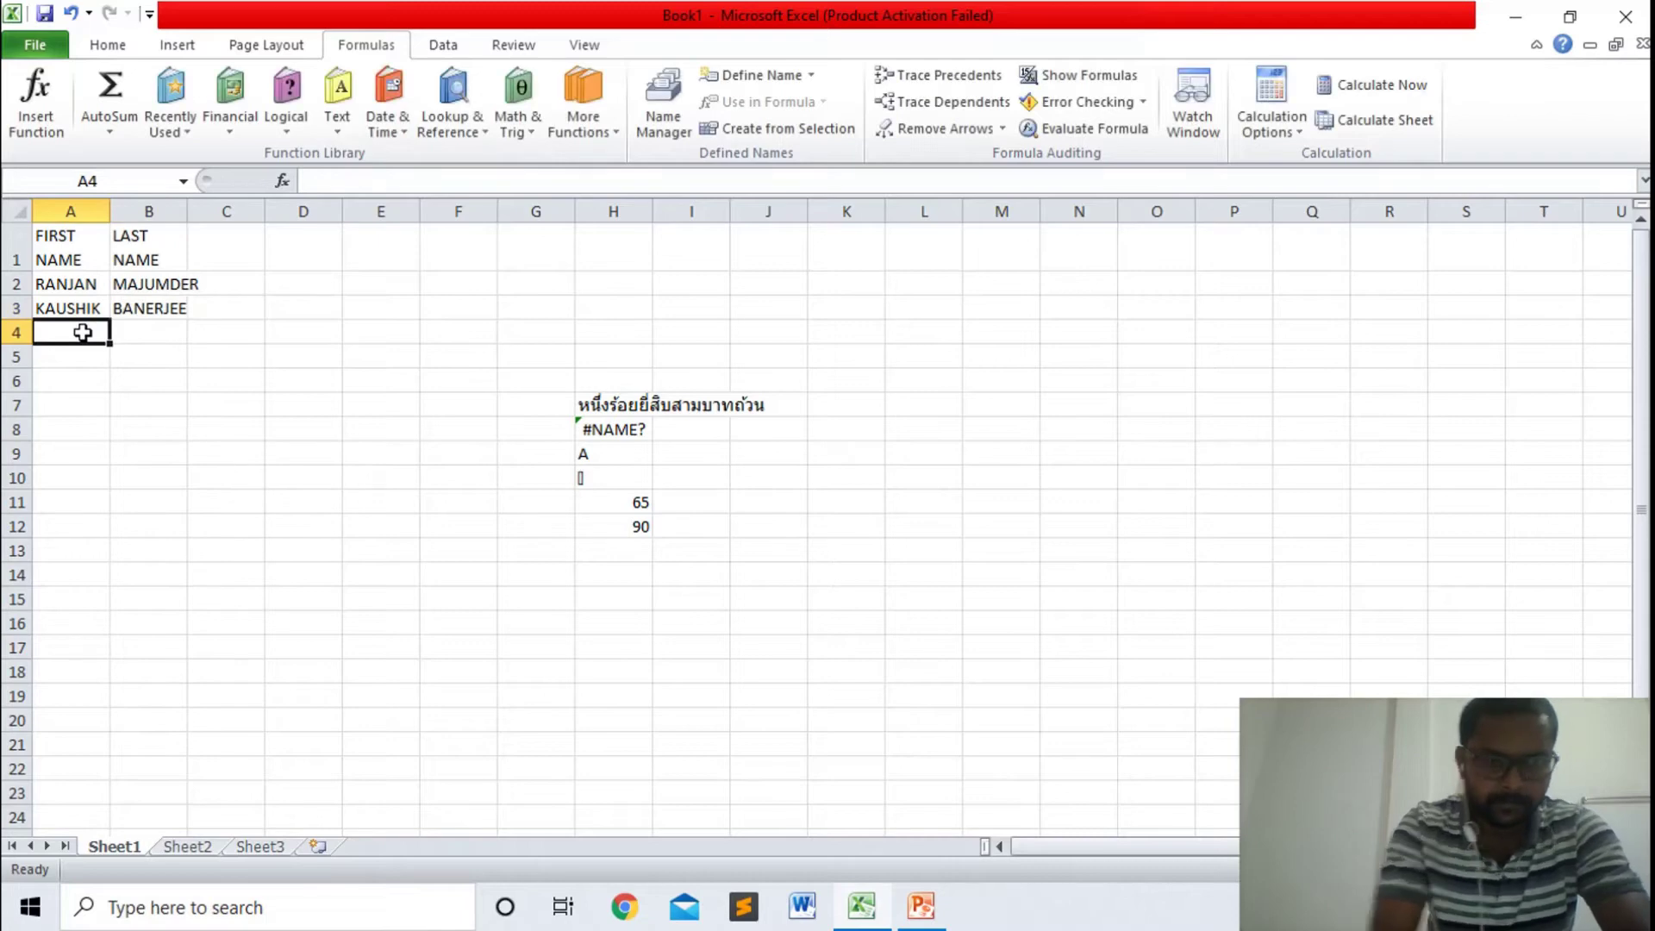
{"action": "type", "text": "PRITAM"}
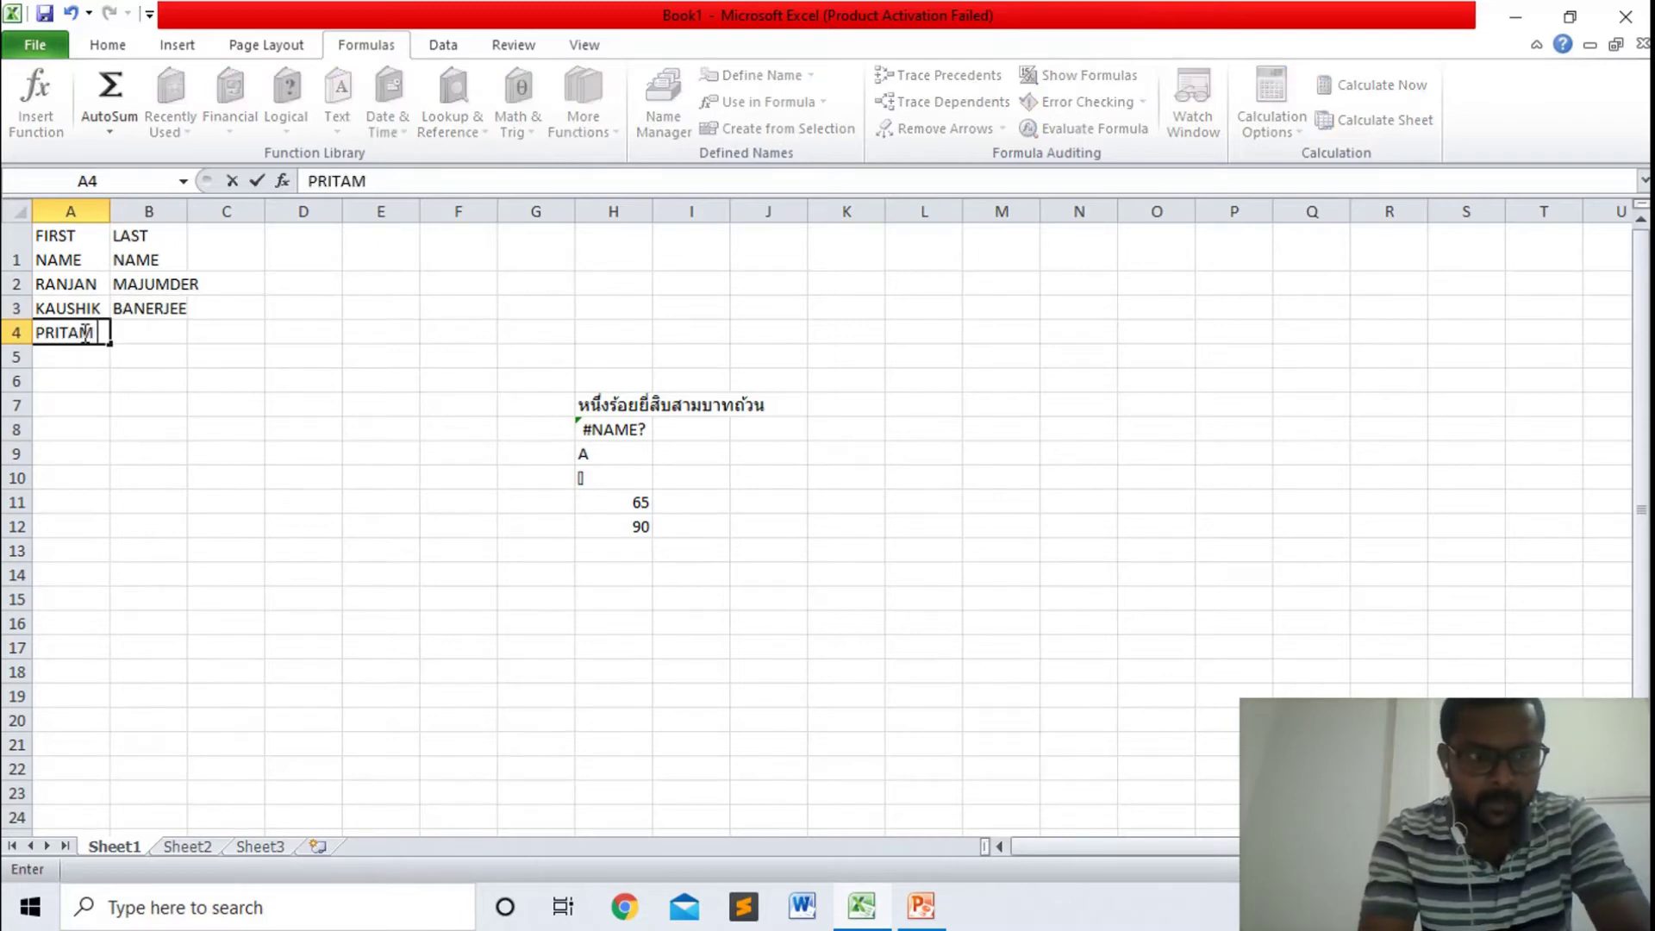
{"action": "left_click", "coordinate": [138, 336]}
{"action": "type", "text": "CHARABORTY"}
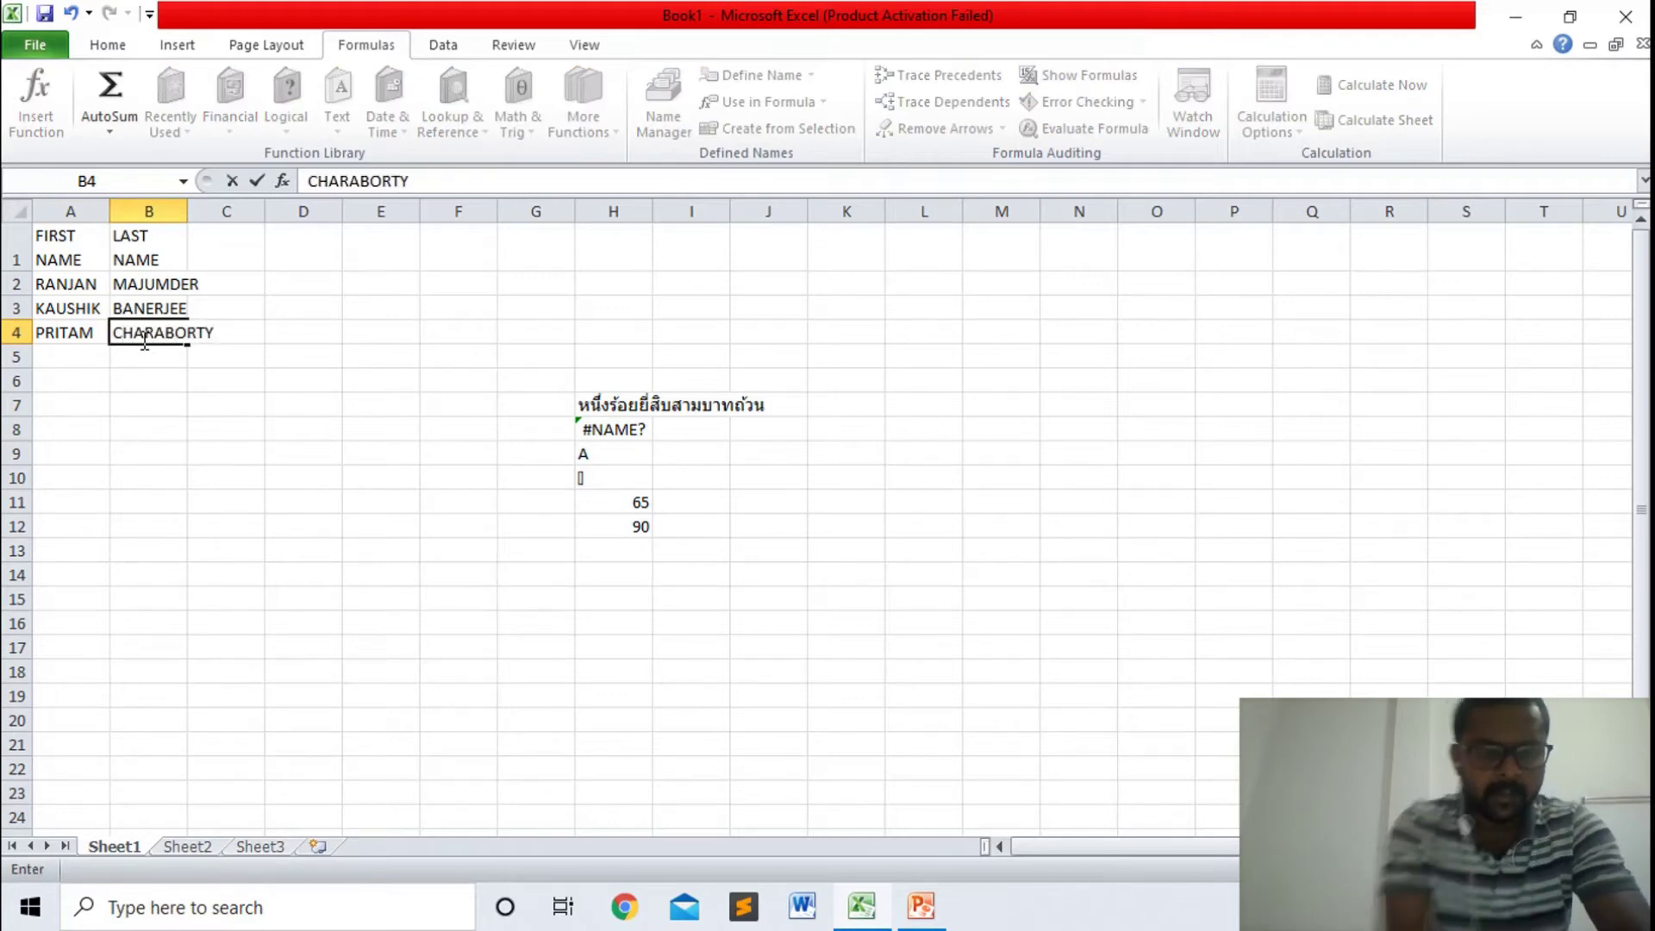
{"action": "left_click", "coordinate": [273, 365]}
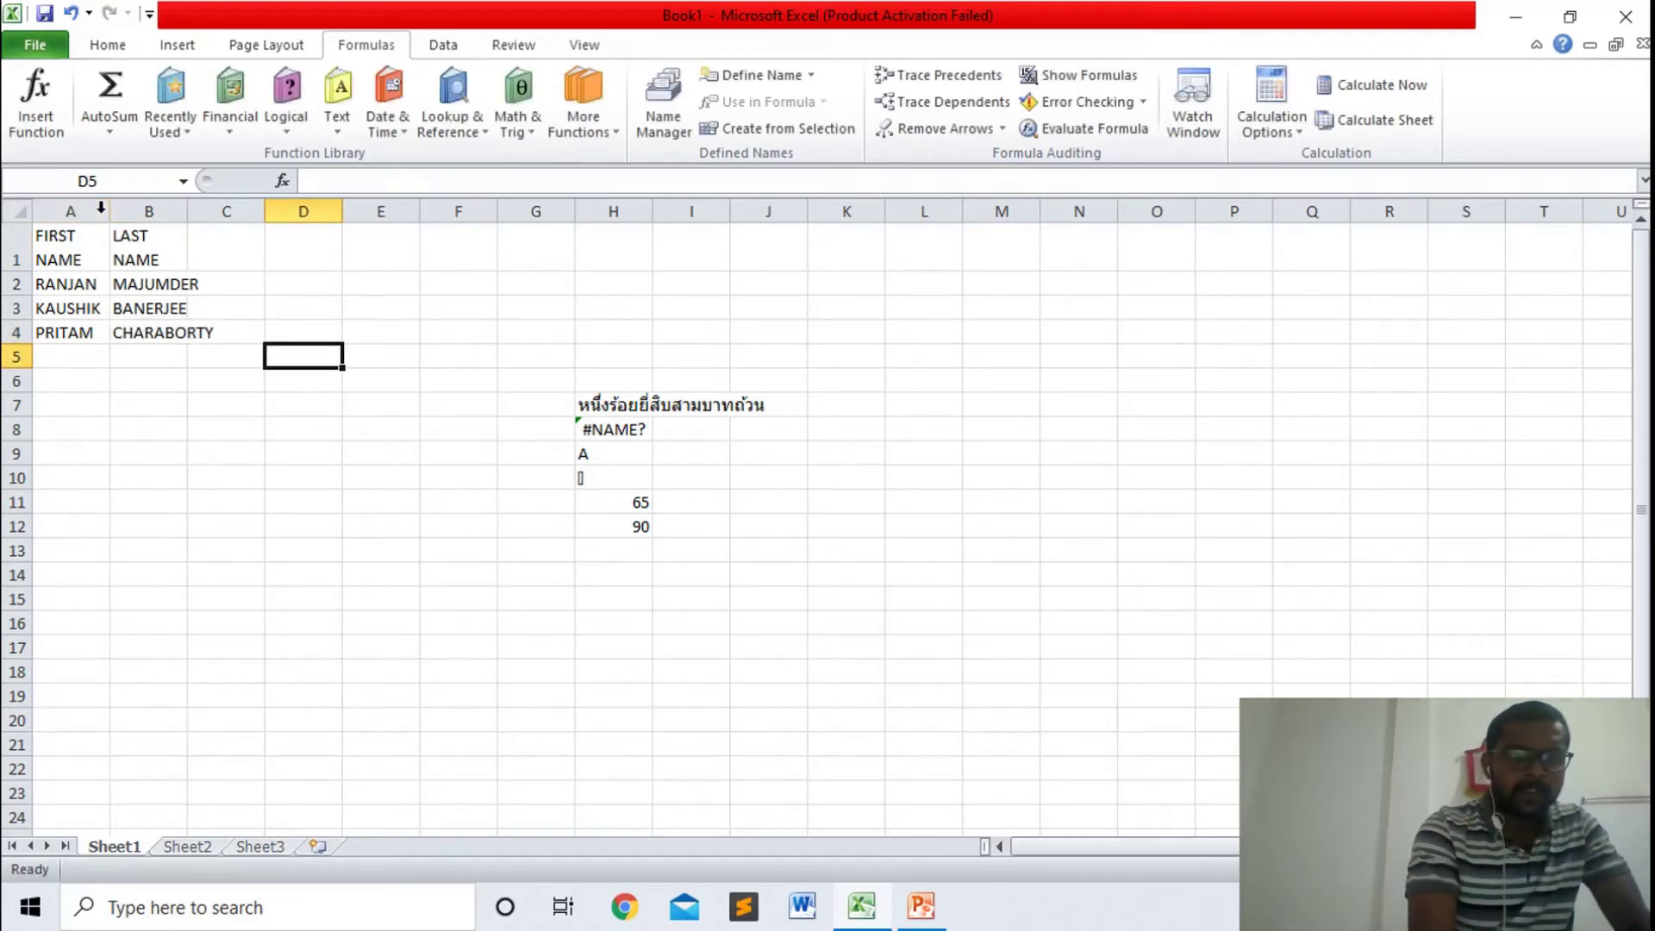
- Narrow column A, autofit column B to the longest surname, and add a NAME heading in C1
{"action": "left_click_drag", "start_coordinate": [111, 212], "coordinate": [108, 213]}
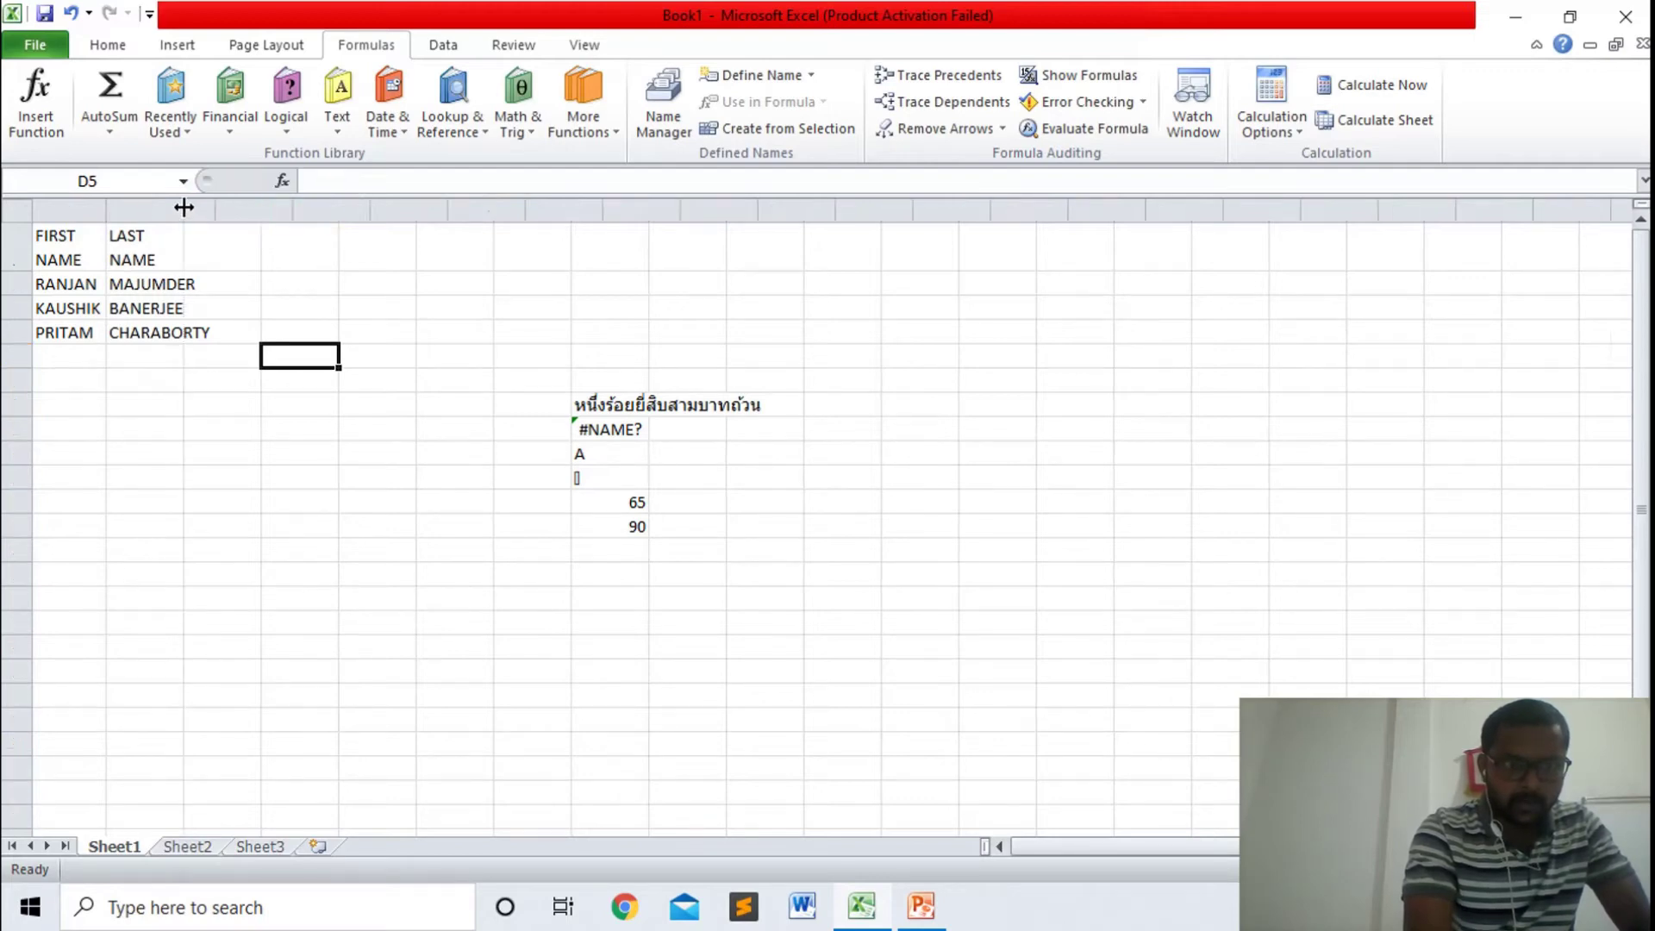
{"action": "double_click", "coordinate": [184, 207]}
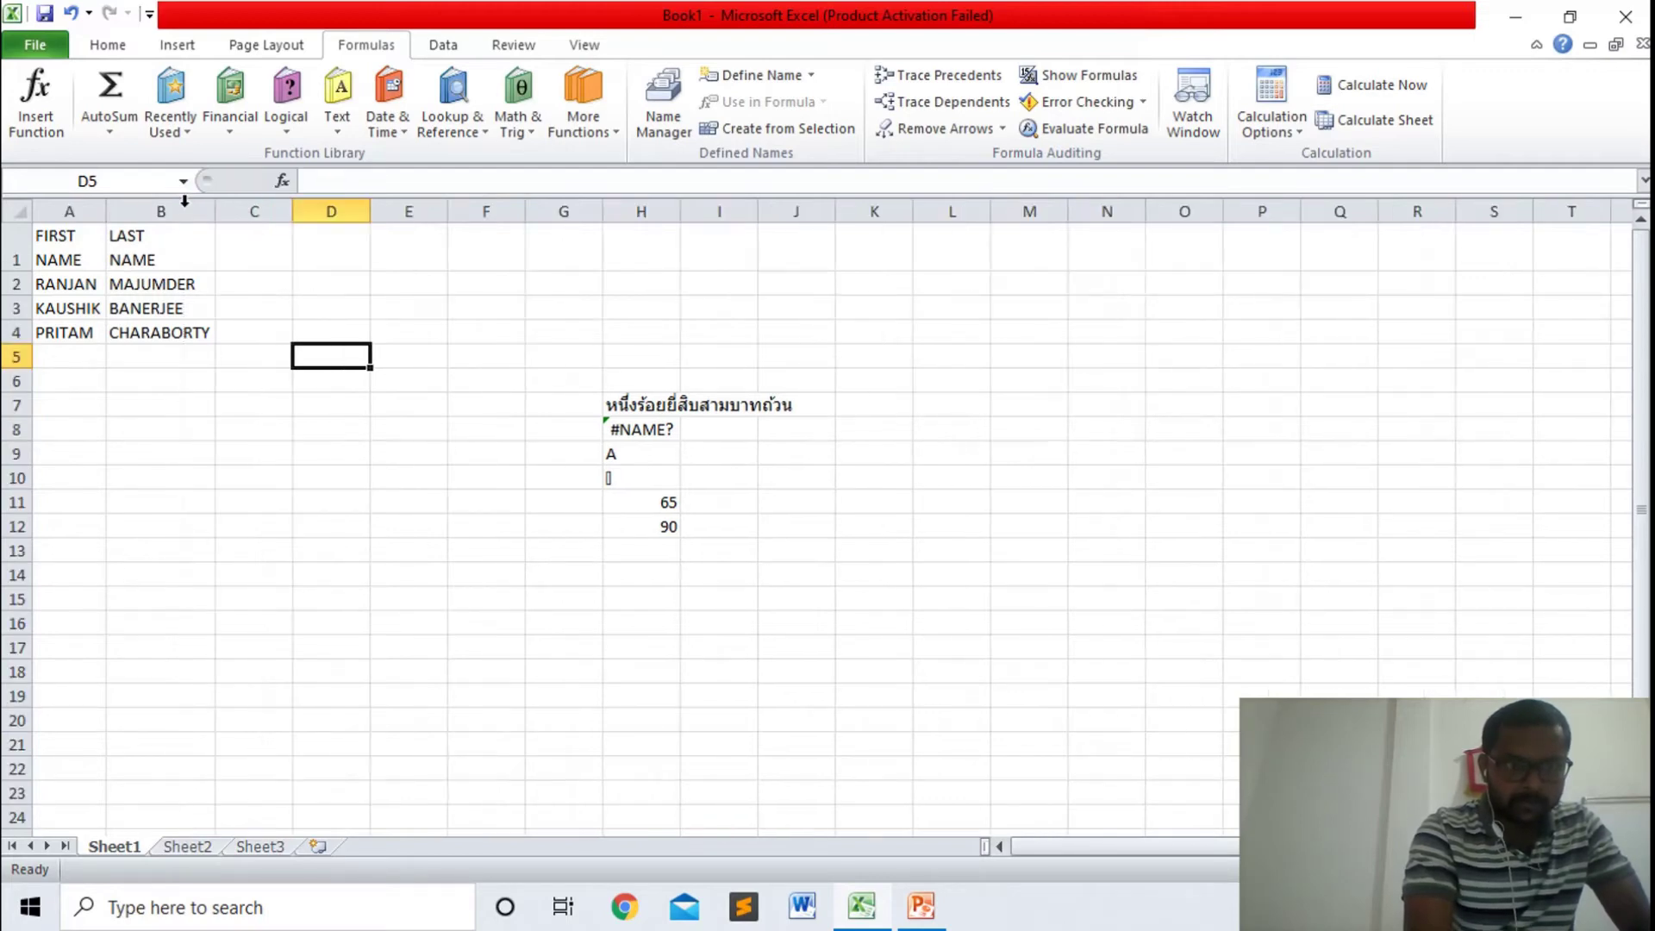
{"action": "left_click", "coordinate": [249, 259]}
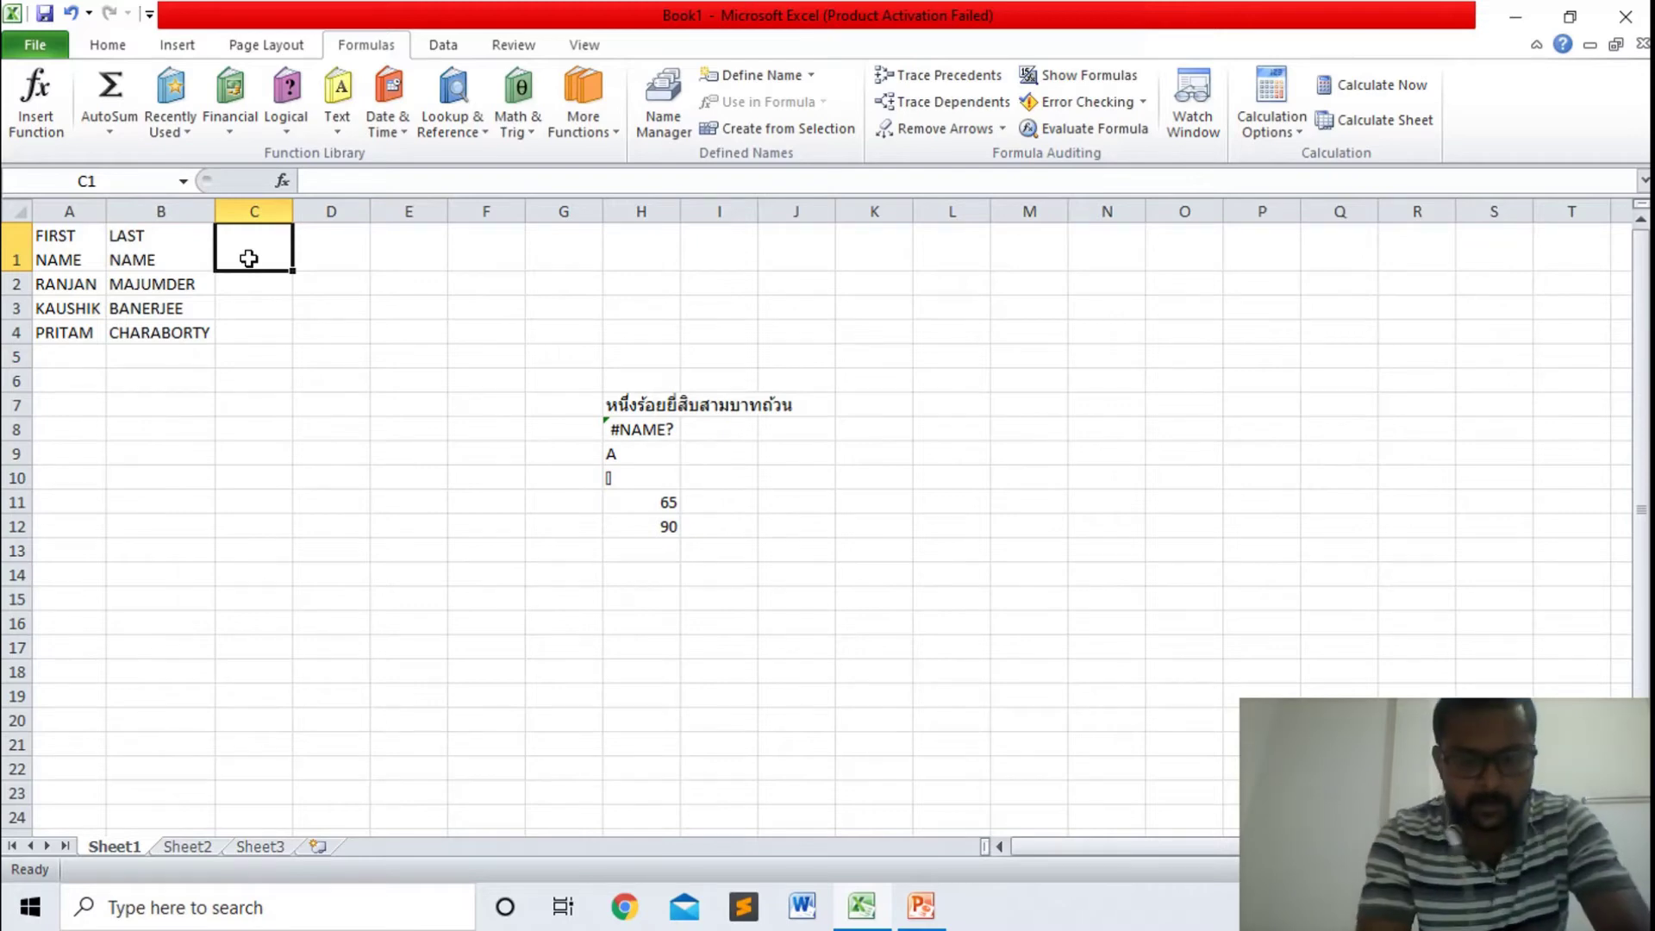
{"action": "type", "text": "NAME"}
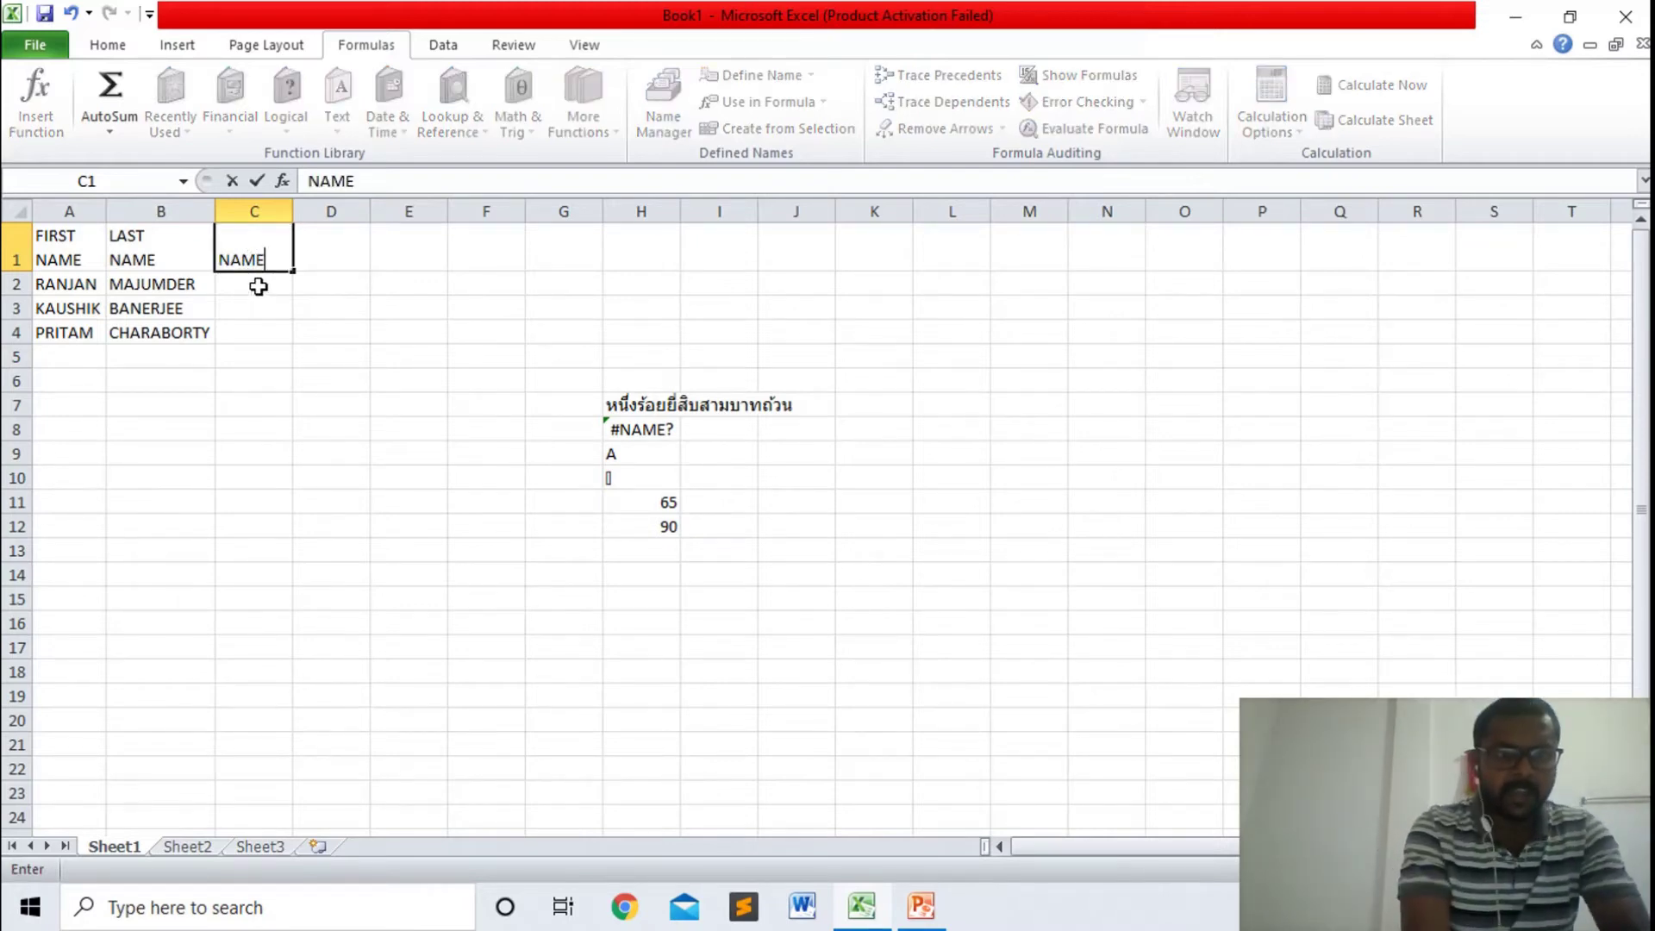
{"action": "left_click", "coordinate": [258, 285]}
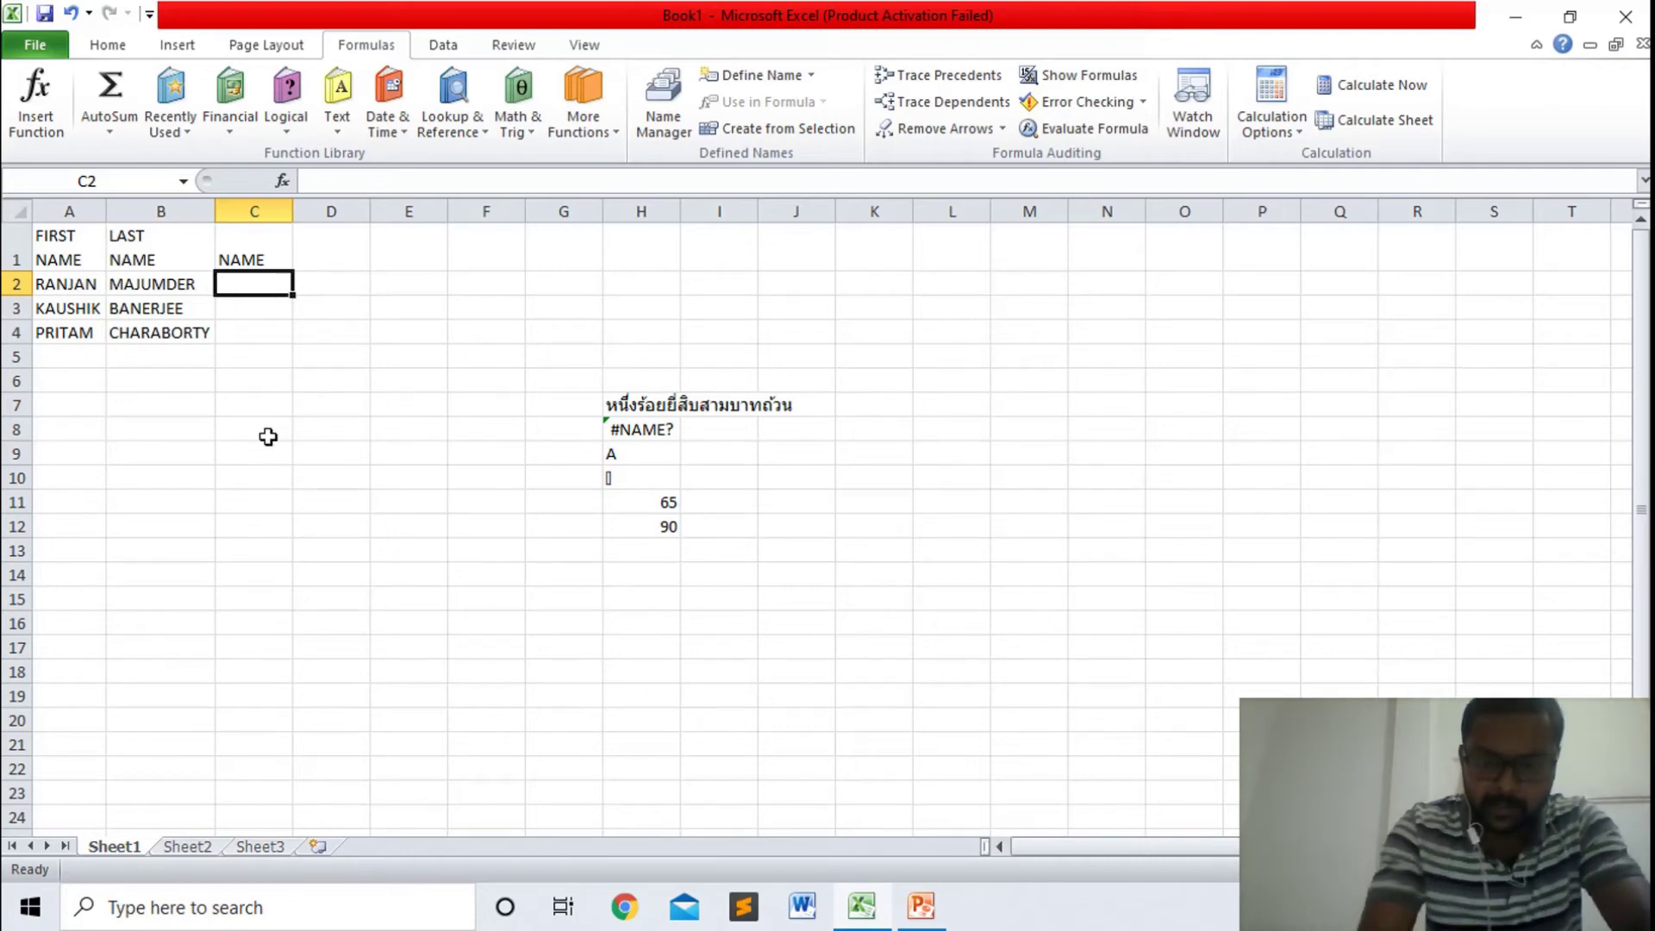
- Start a =CONCATENATE( formula in C2 and glance at its syntax slide in PowerPoint
{"action": "type", "text": "=CONC"}
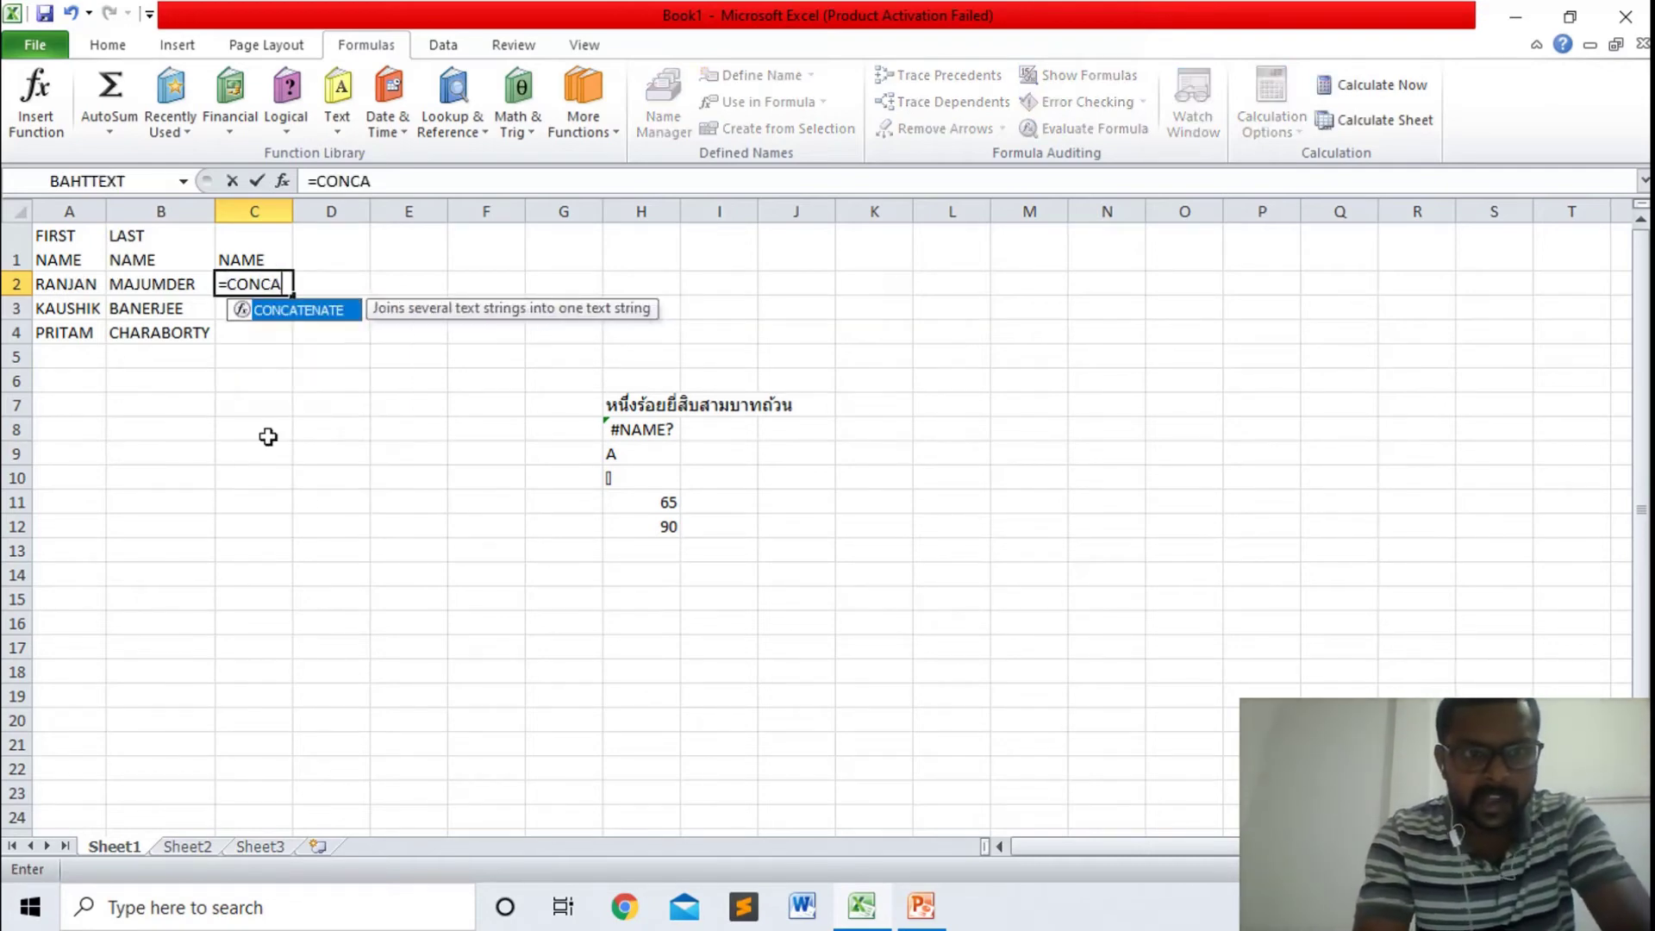
{"action": "type", "text": "A"}
{"action": "double_click", "coordinate": [308, 312]}
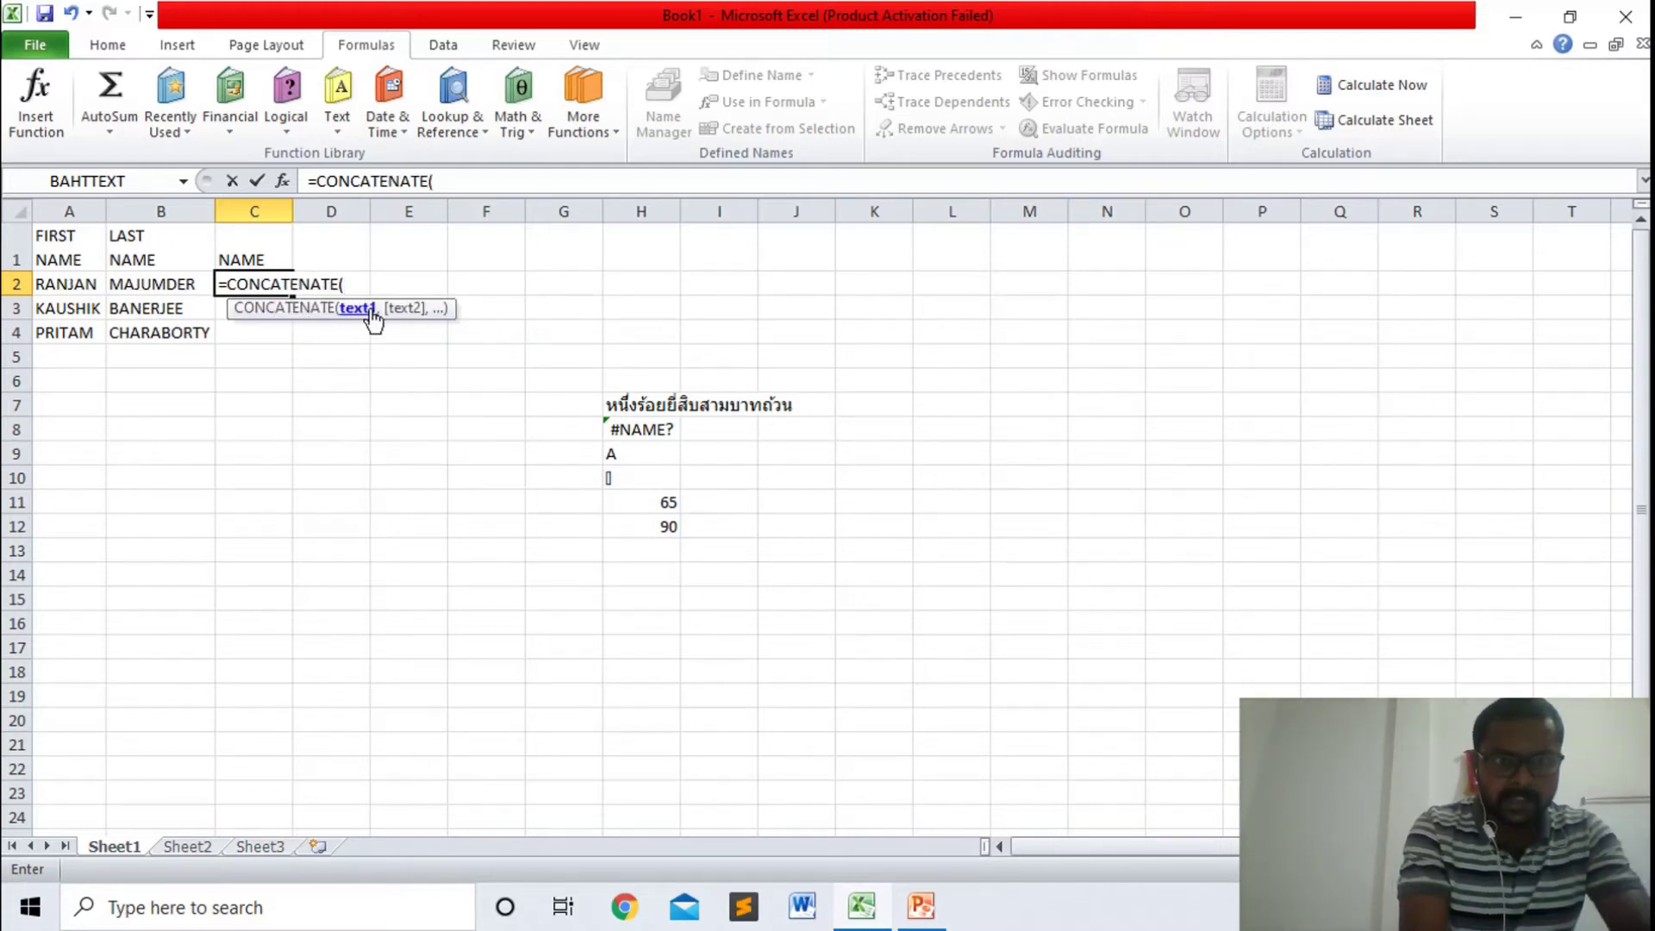
{"action": "left_click", "coordinate": [856, 918]}
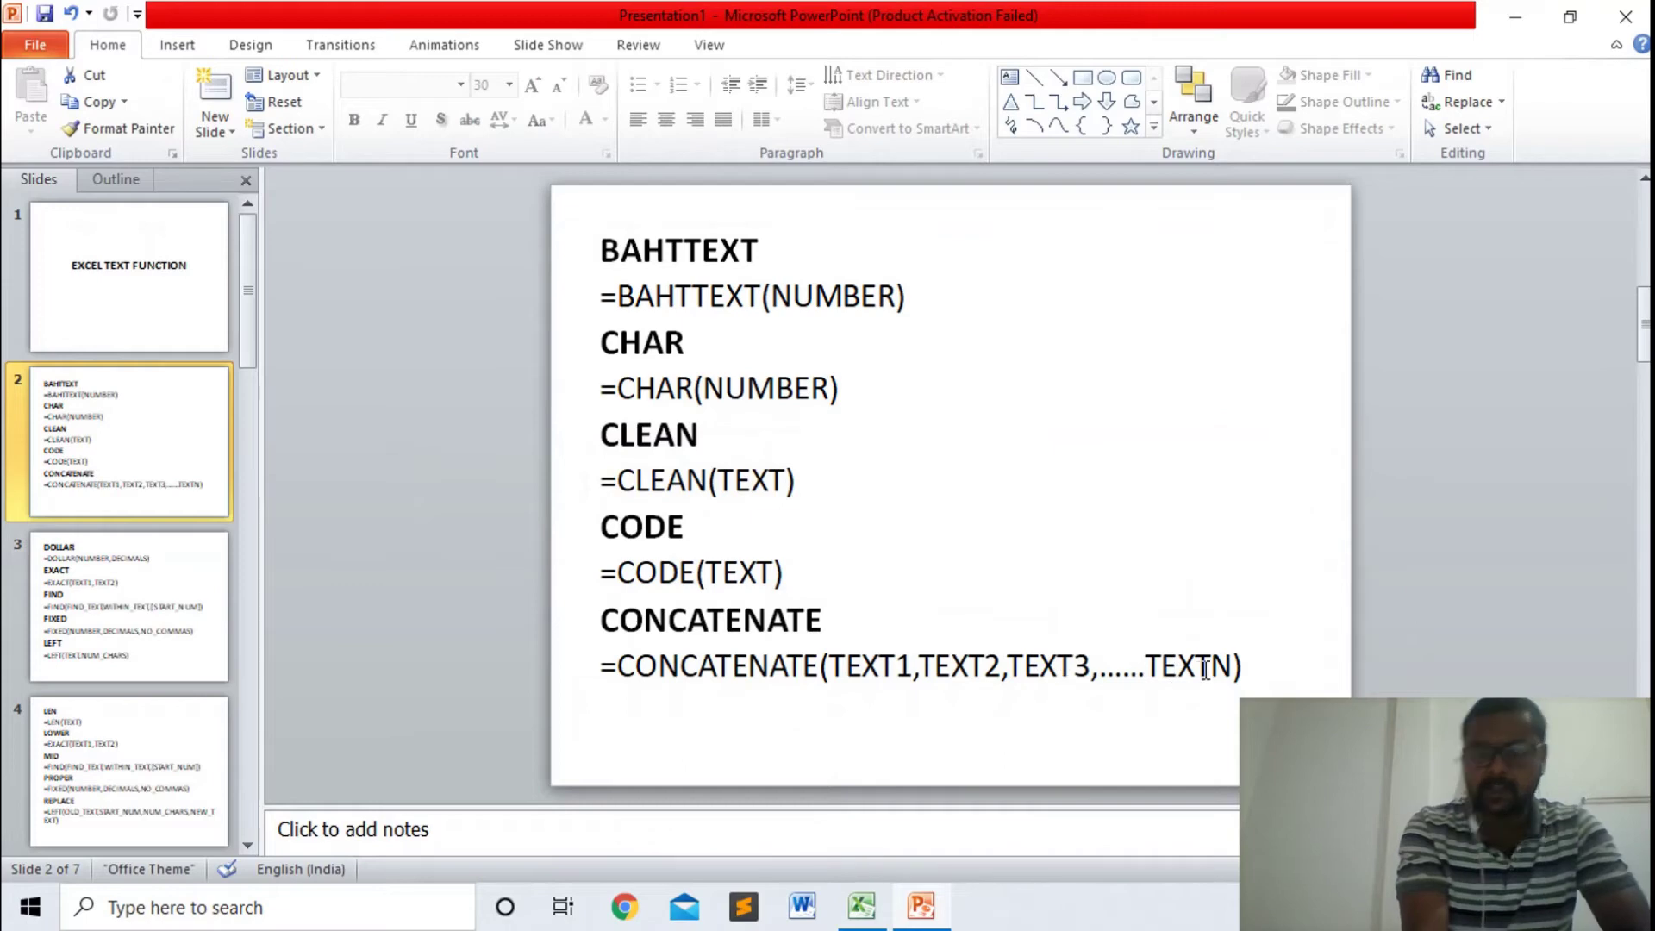
{"action": "left_click", "coordinate": [866, 909]}
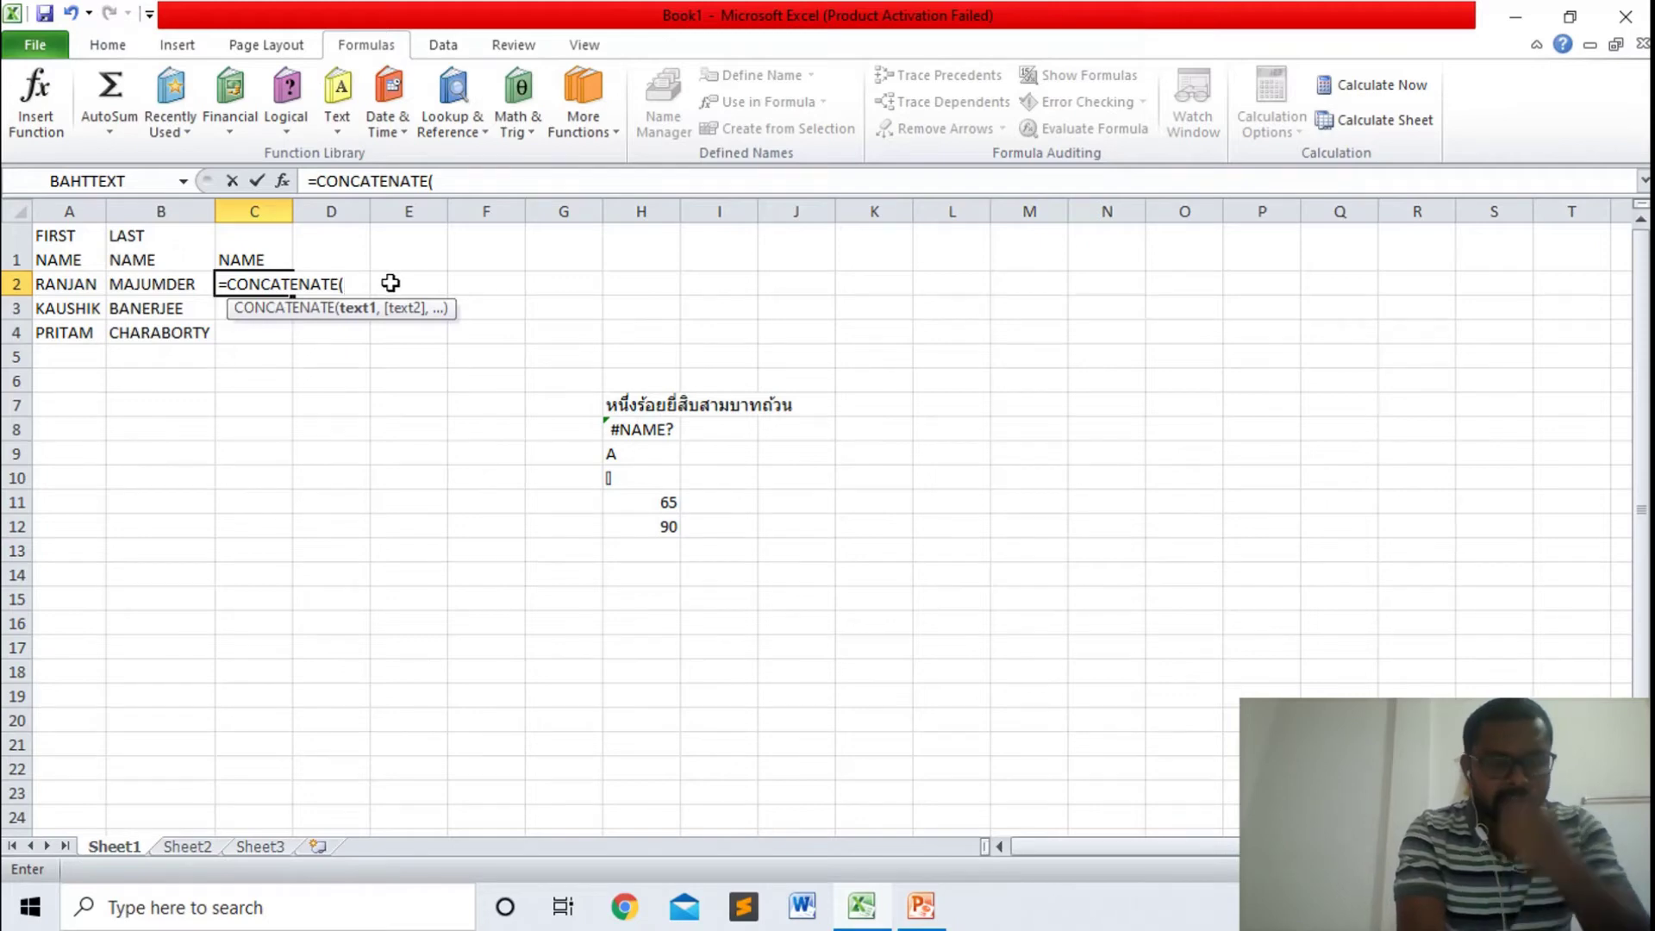
- Finish C2 as =CONCATENATE(A2," ",B2) to join first and last name with a space
{"action": "left_click", "coordinate": [81, 285]}
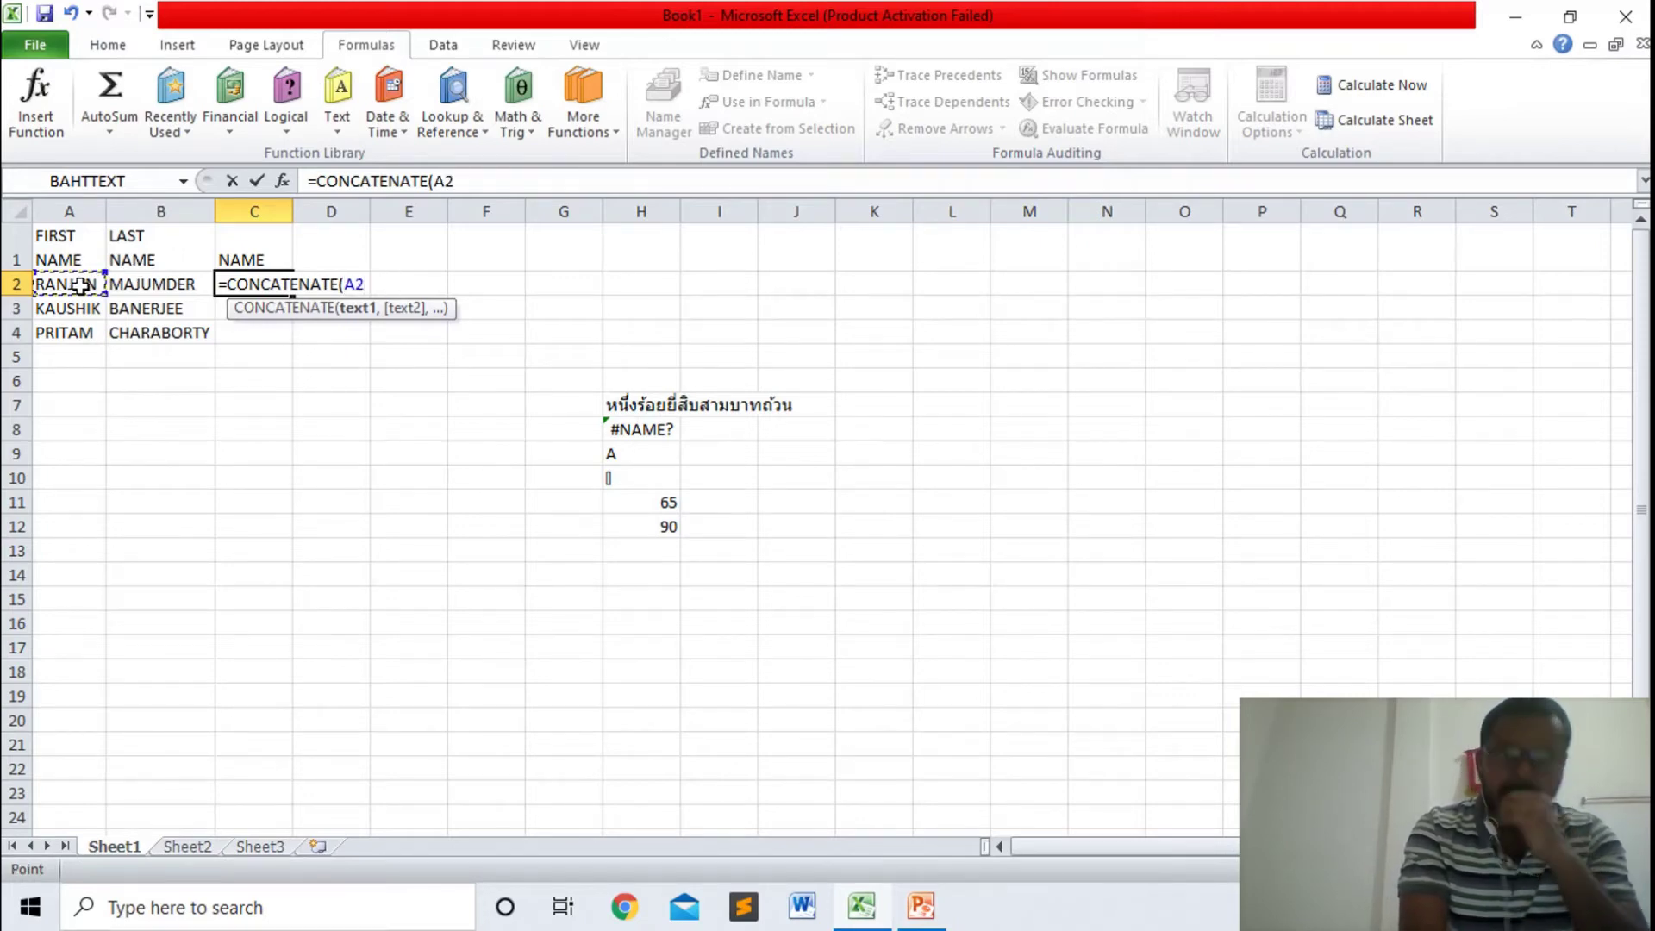
{"action": "type", "text": ","}
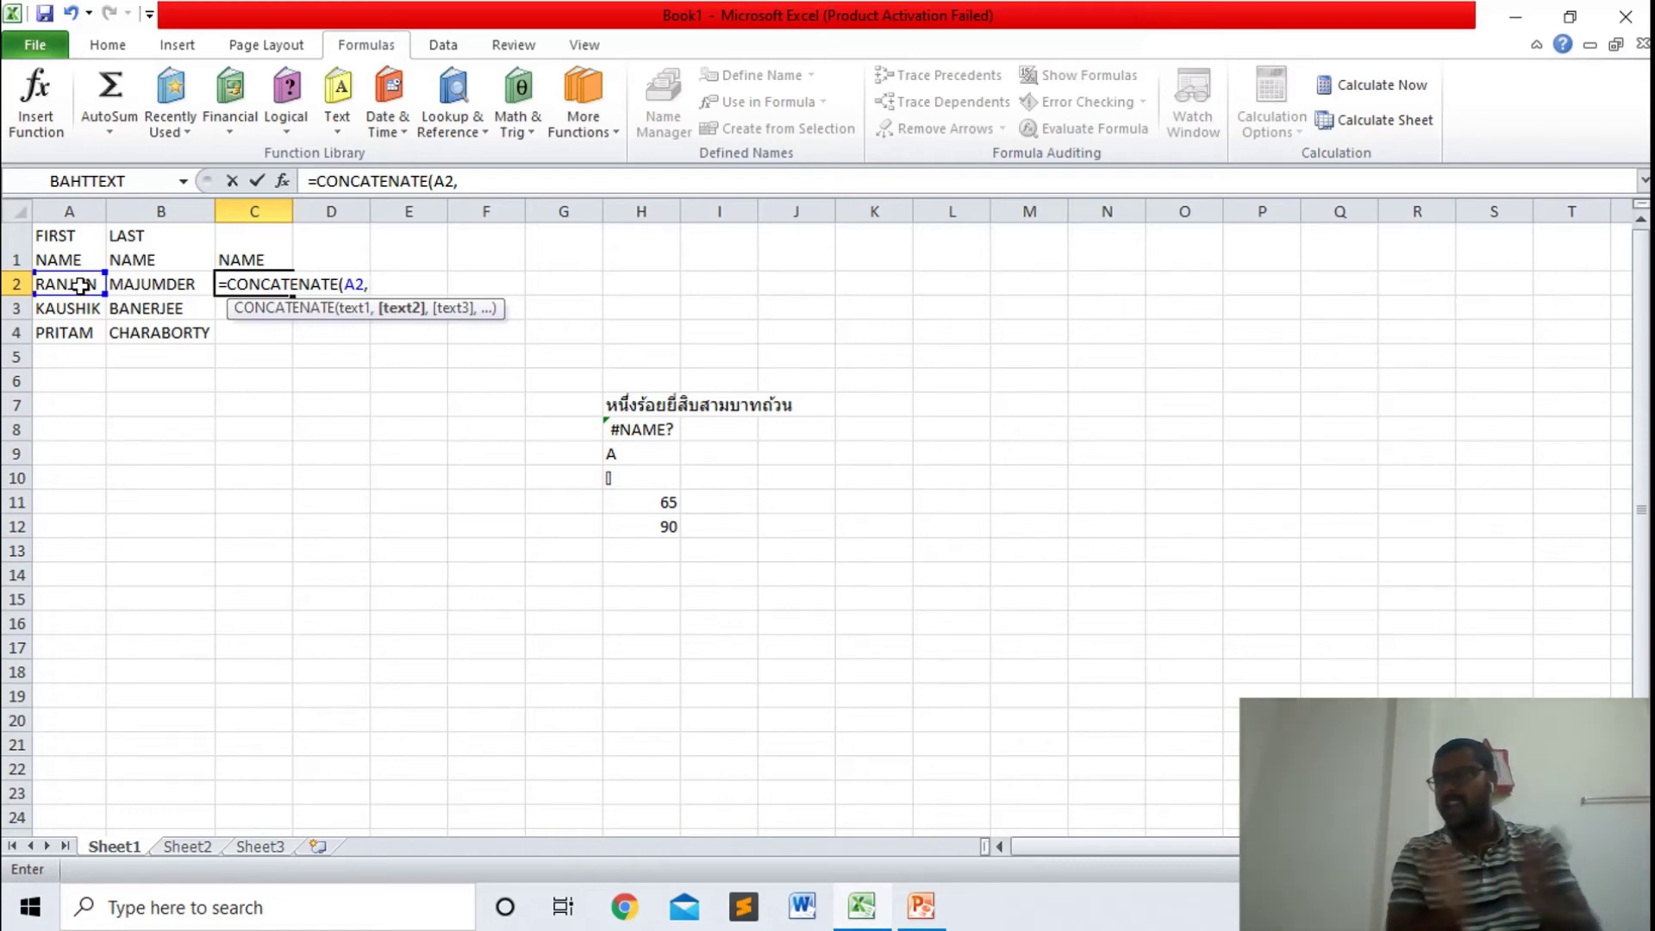
{"action": "type", "text": "\" \","}
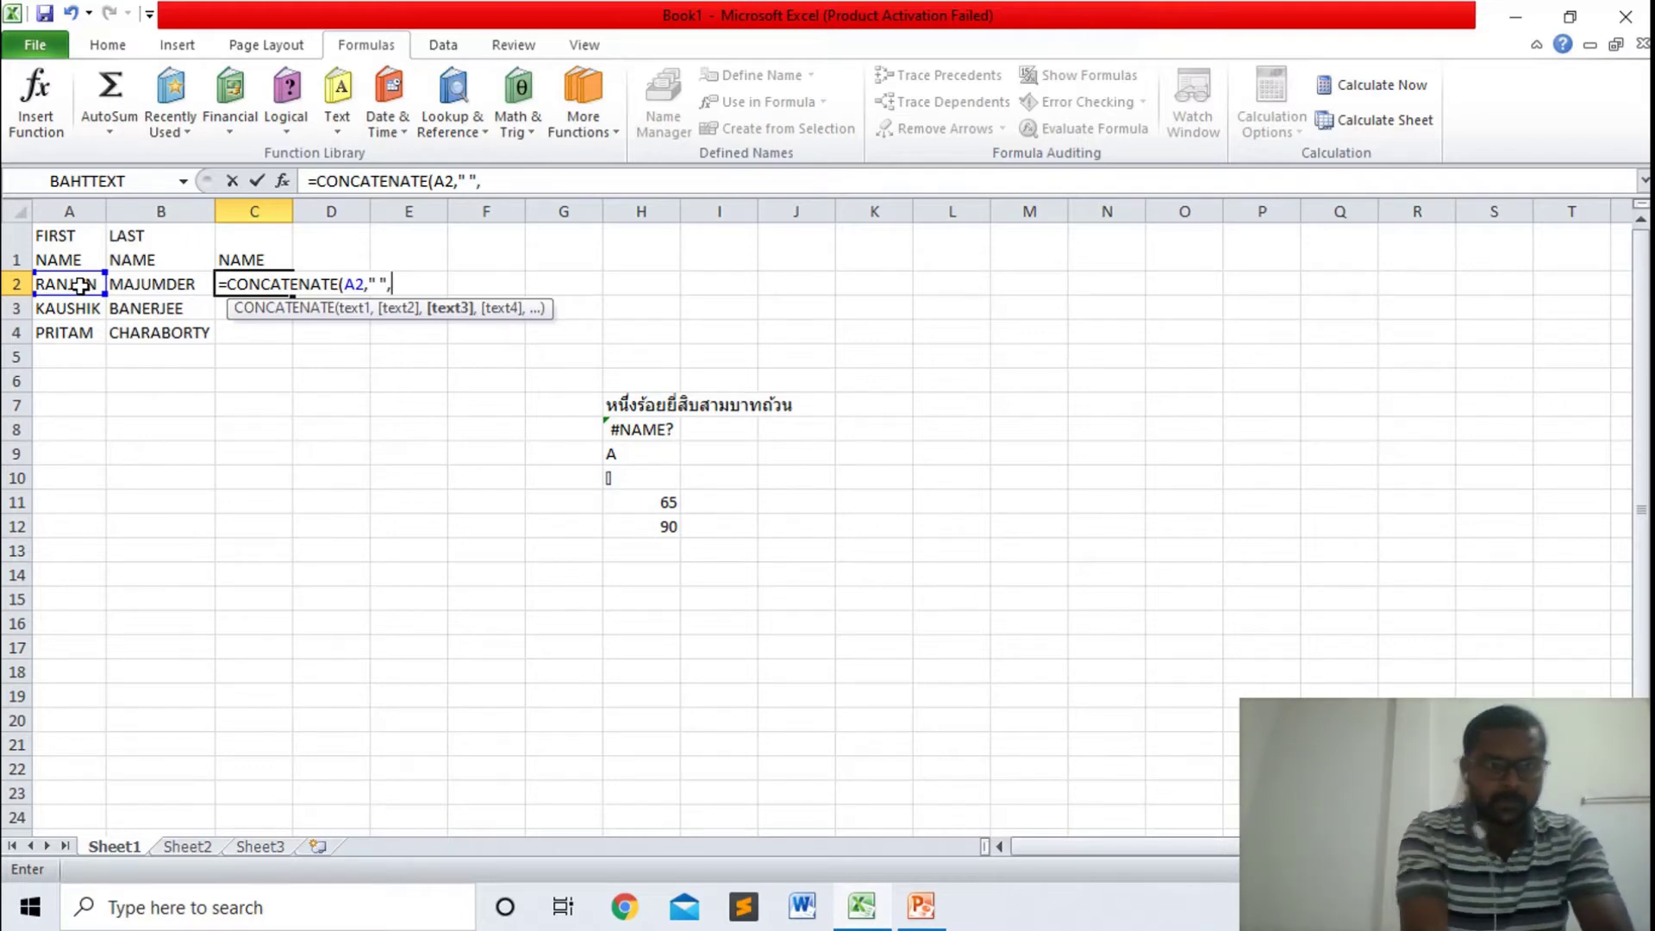
{"action": "left_click", "coordinate": [149, 291]}
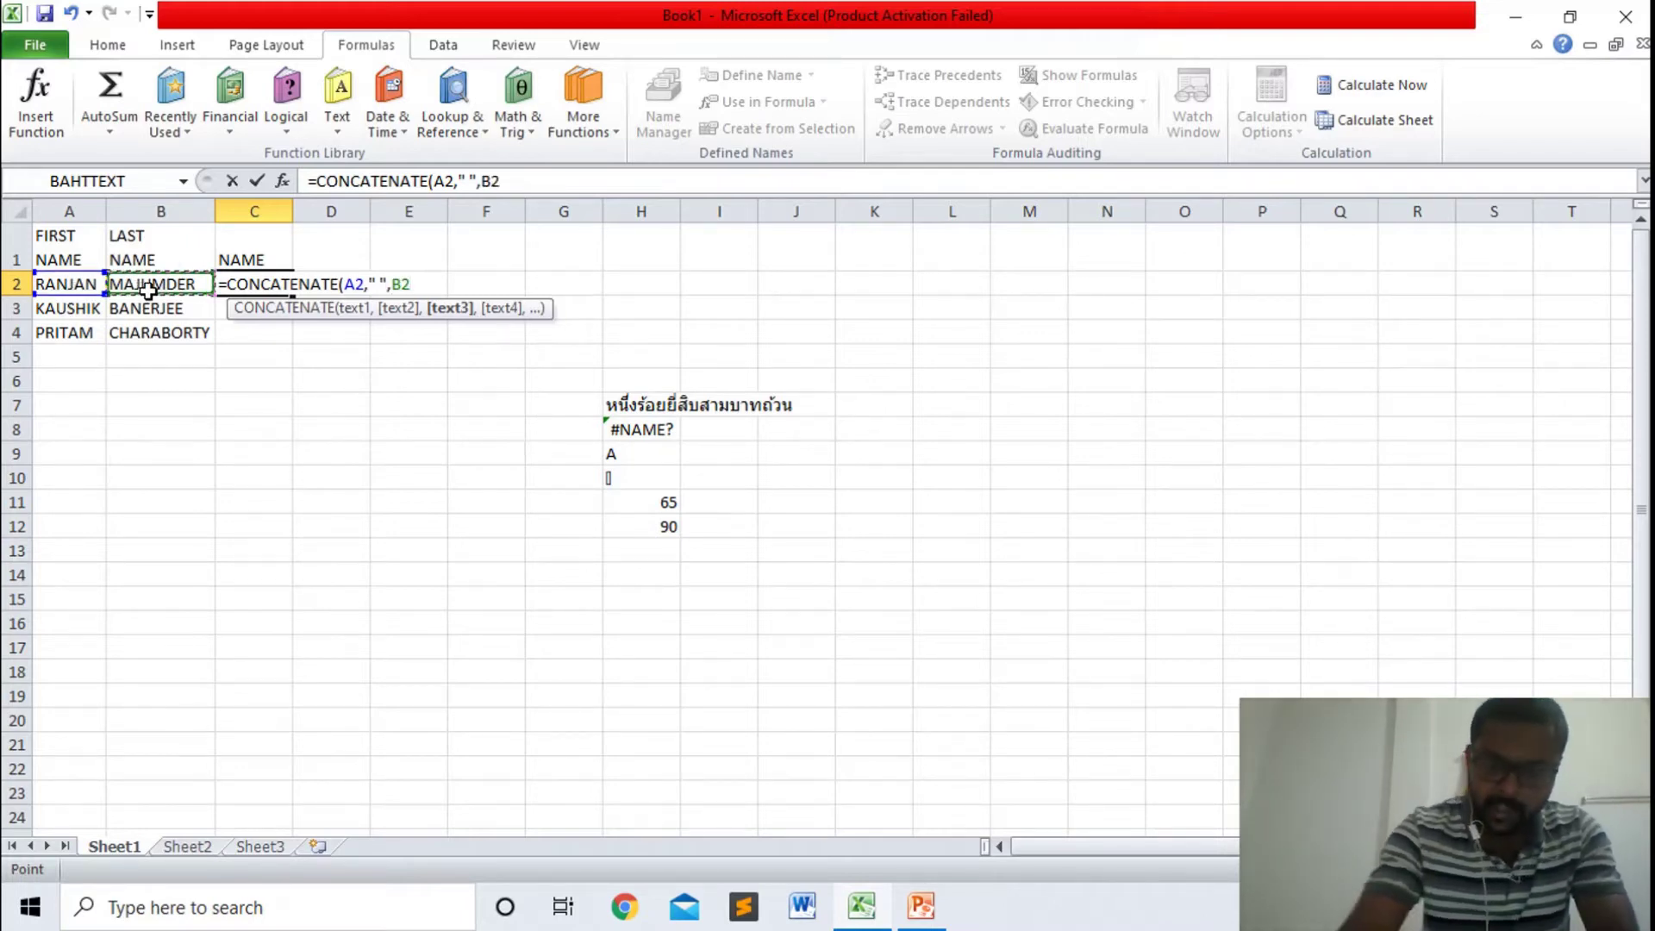
{"action": "type", "text": ")"}
{"action": "key", "text": "Return"}
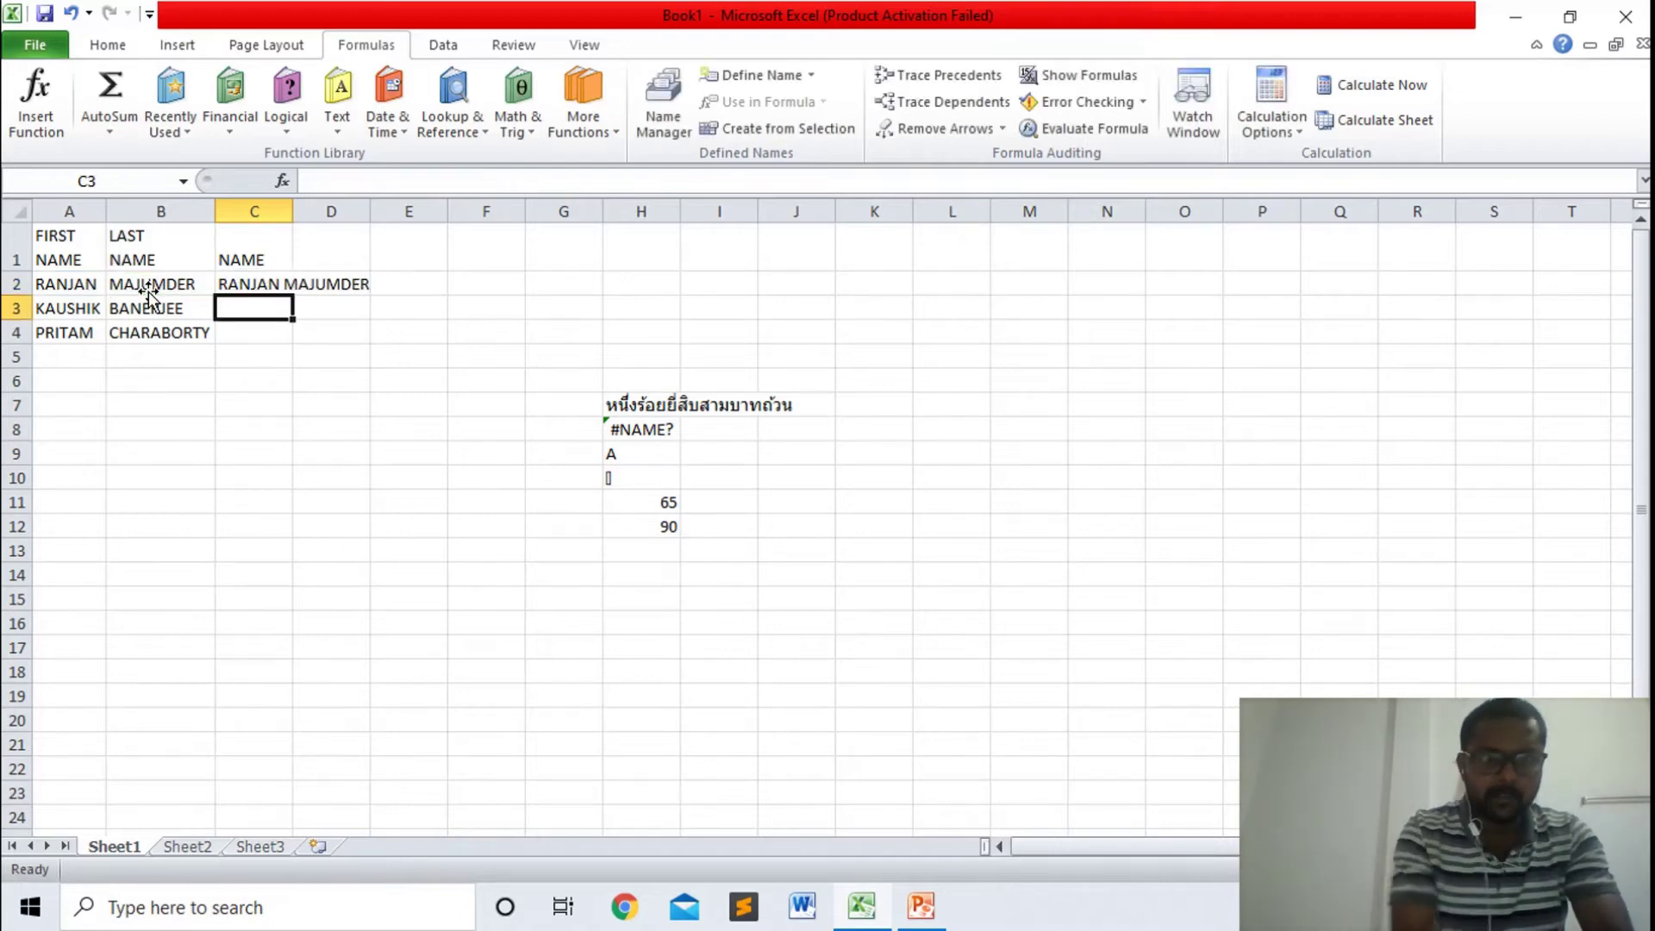
- Autofit column C to the full name, try filling the formula down to C4, then undo it
{"action": "double_click", "coordinate": [292, 209]}
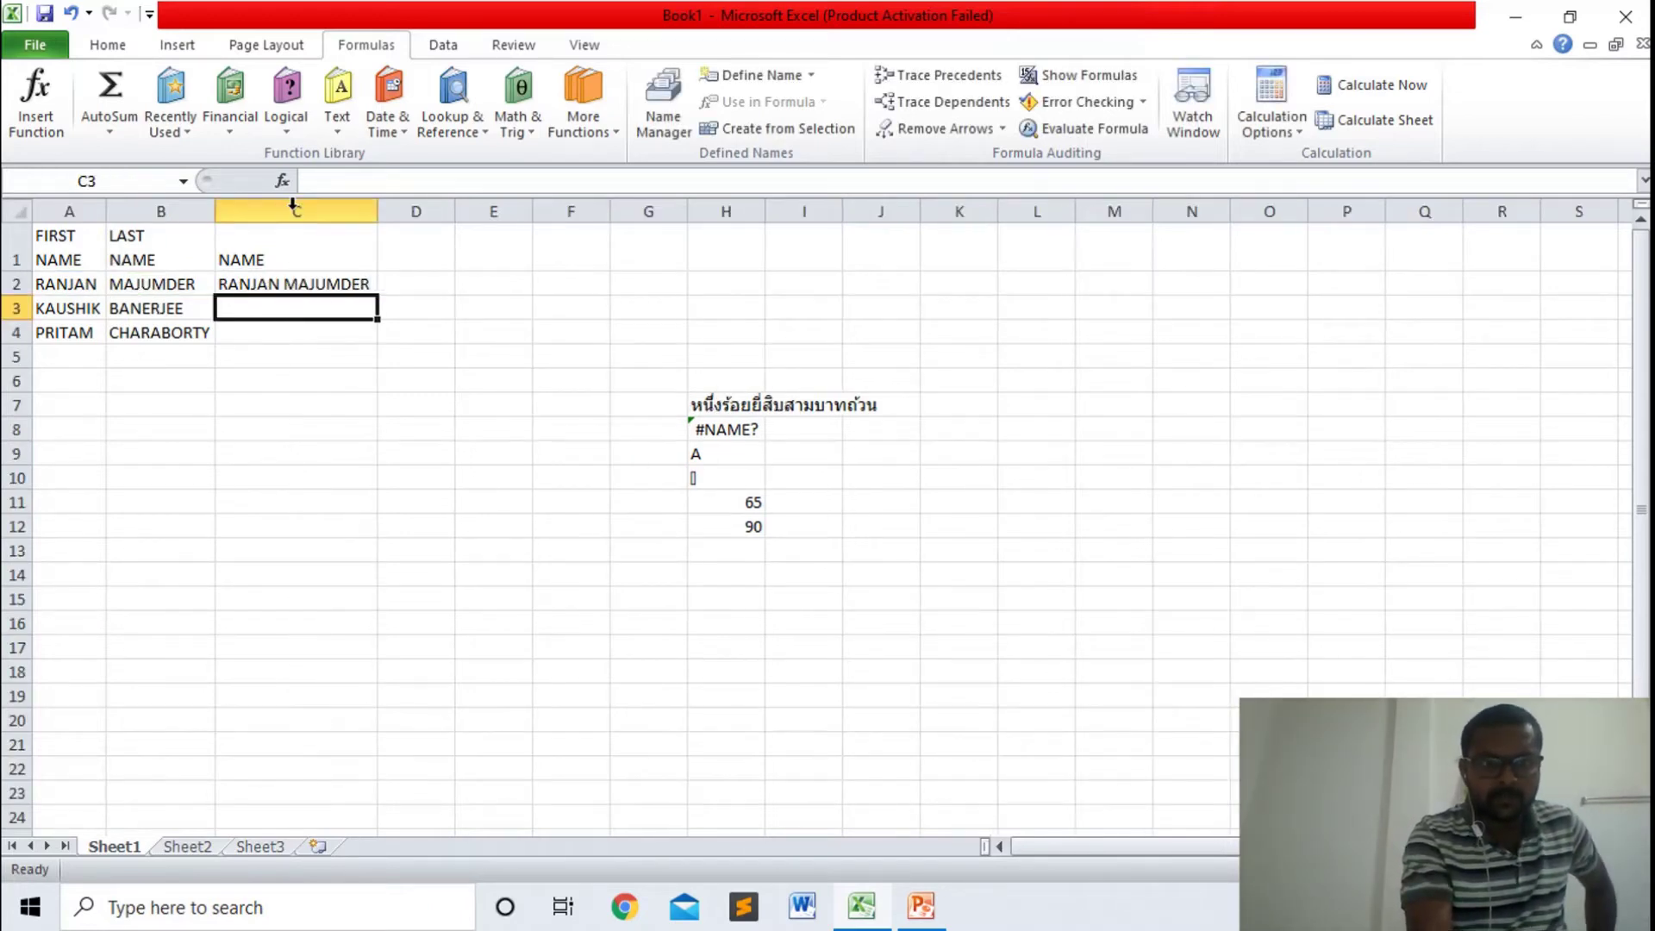
{"action": "left_click", "coordinate": [339, 286]}
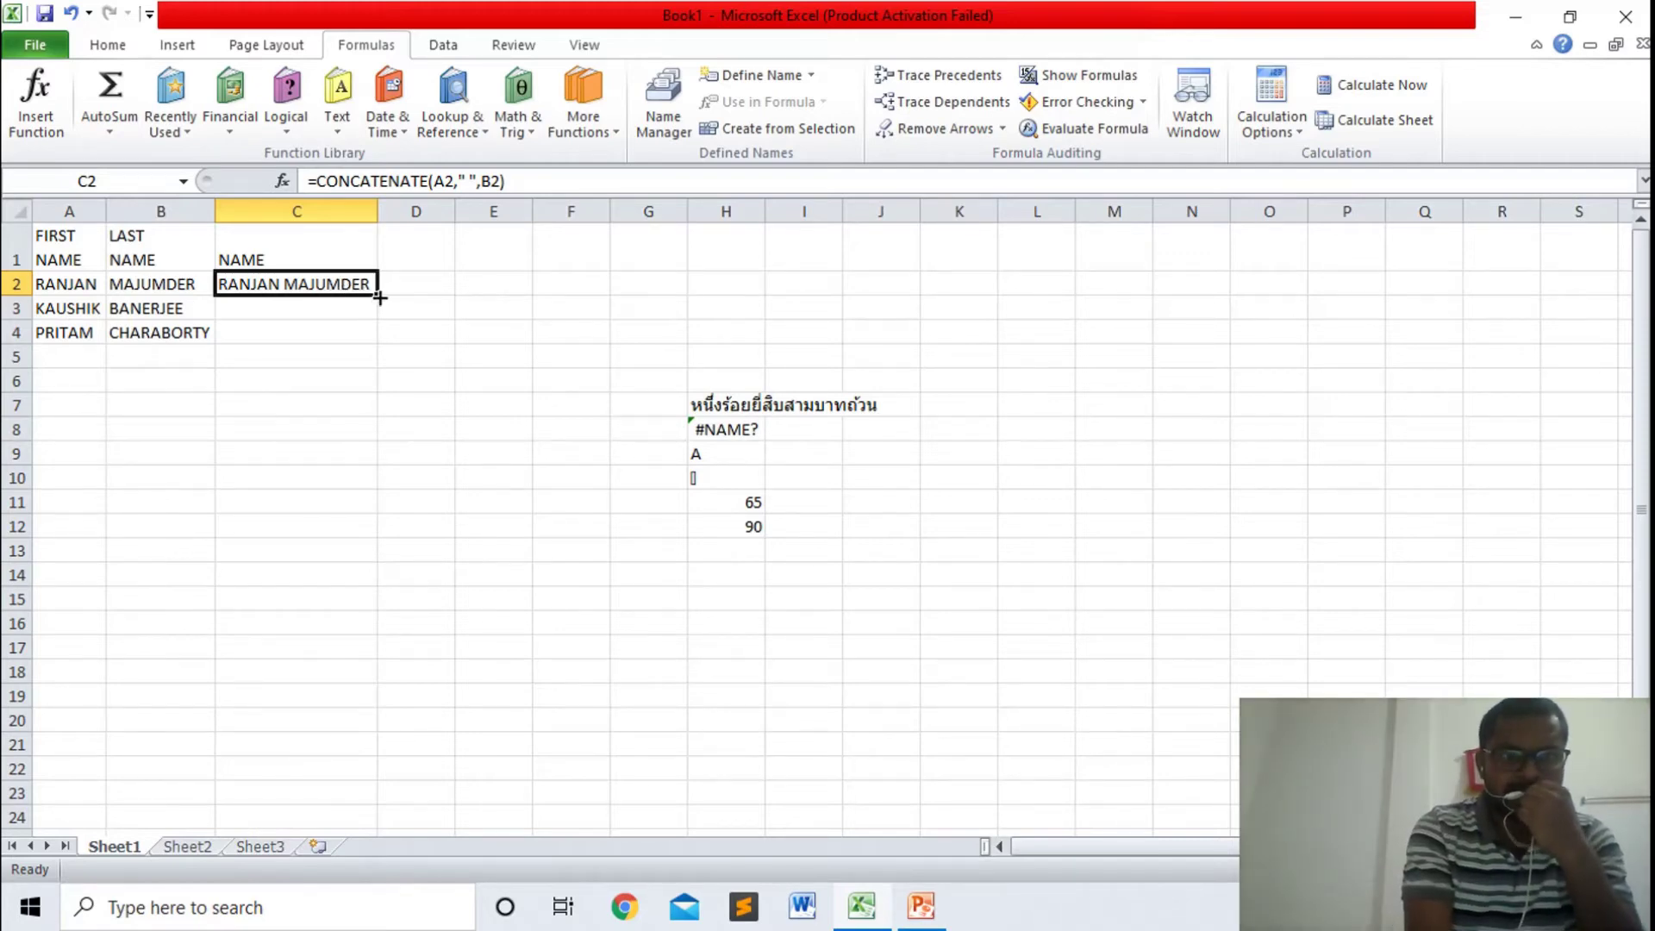
{"action": "left_click_drag", "start_coordinate": [379, 298], "coordinate": [382, 349]}
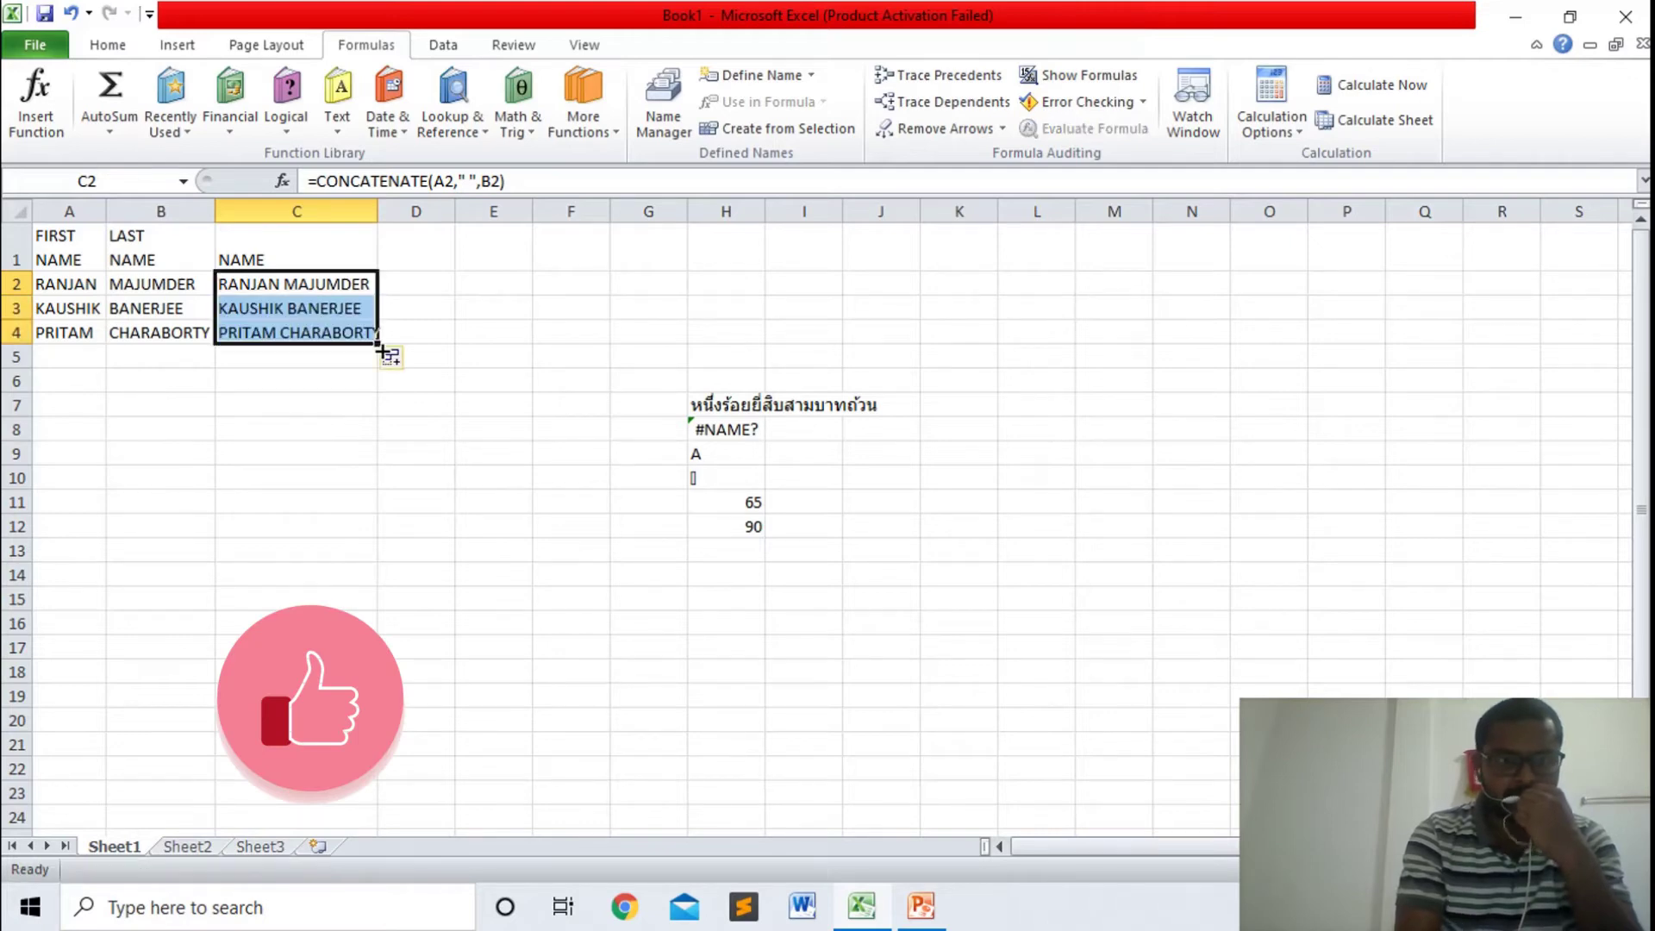
{"action": "left_click", "coordinate": [443, 334]}
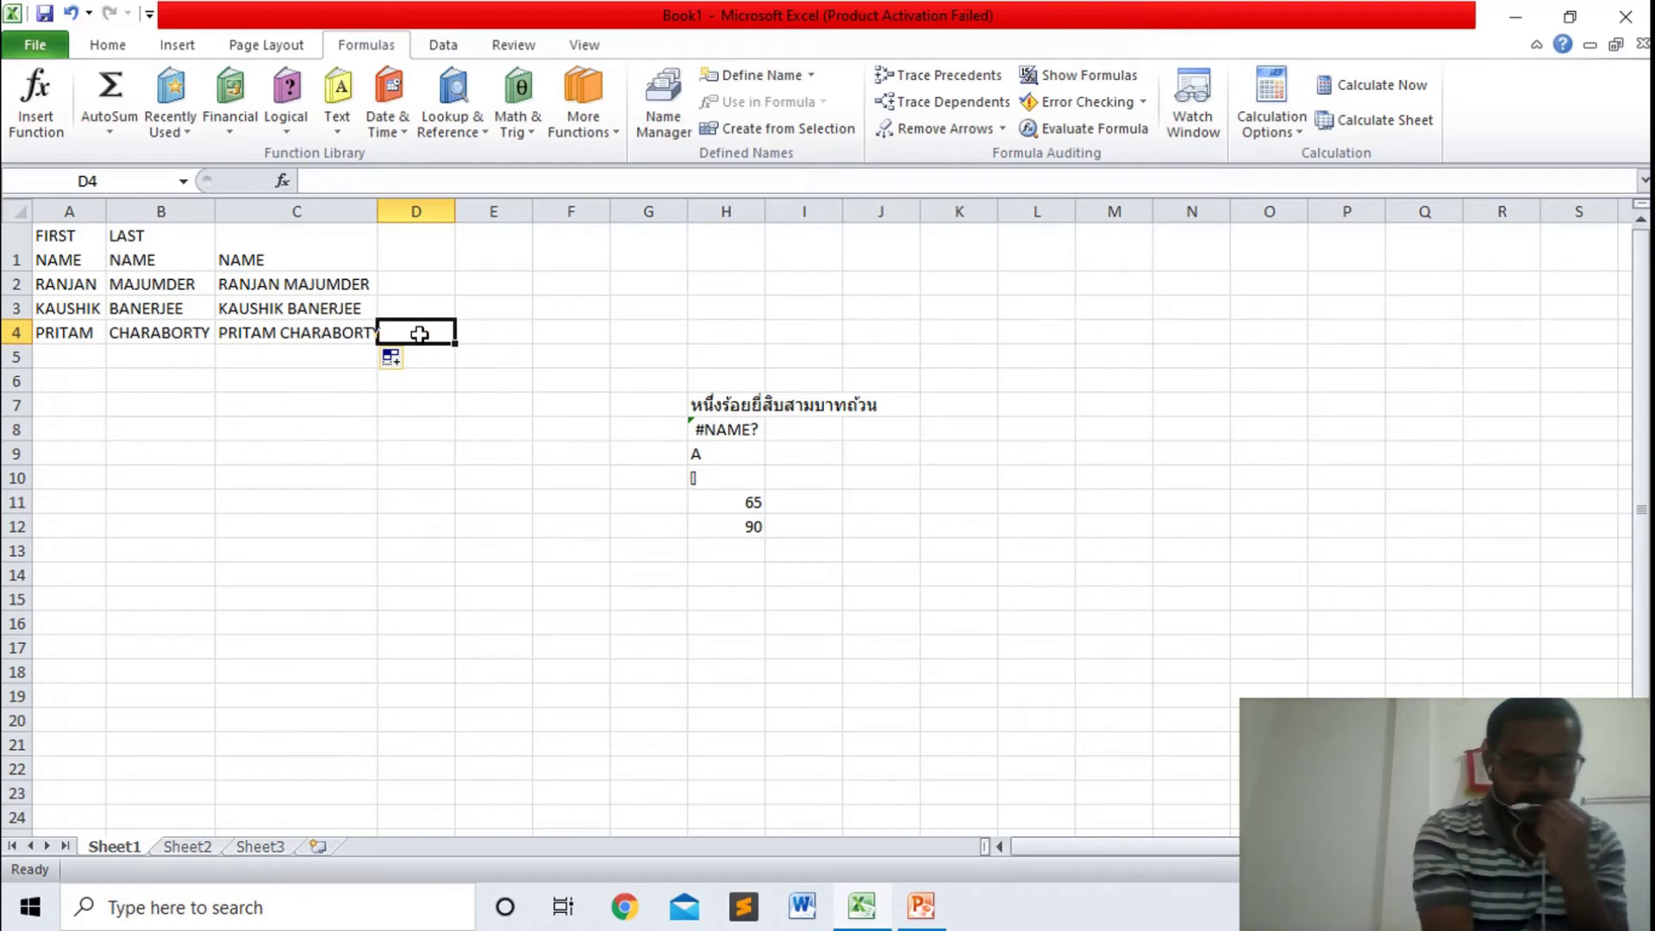
{"action": "key", "text": "ctrl+z"}
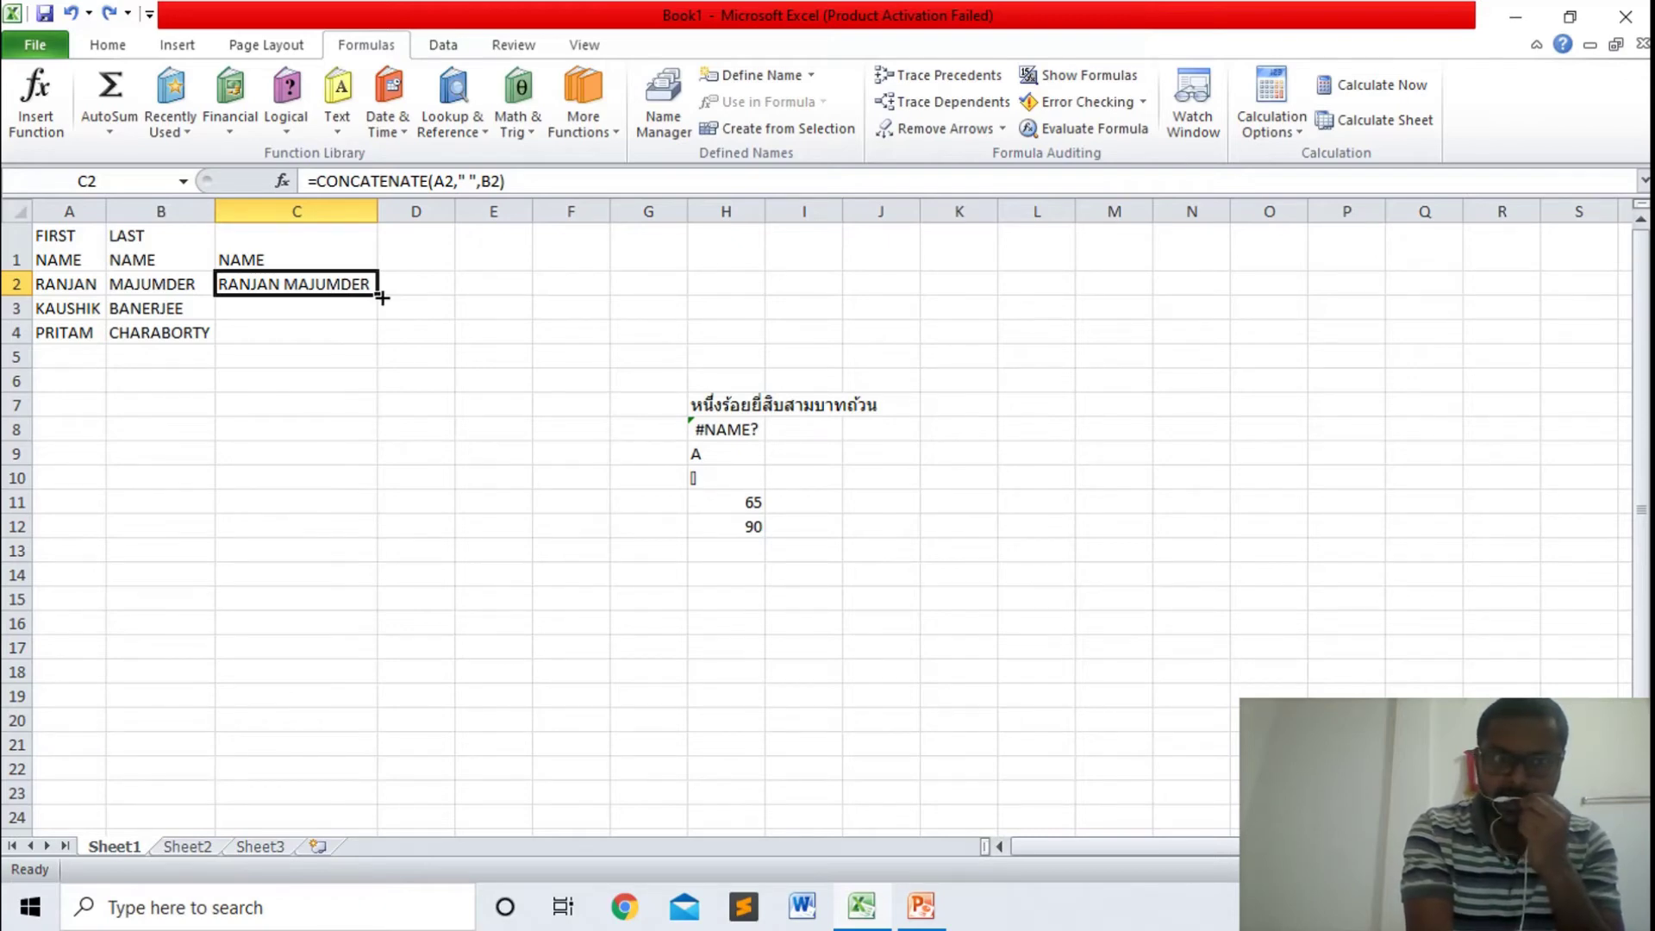
- Fill the full-name formula down to C3:C4, autofit column C, and recheck the PowerPoint slide
{"action": "left_click_drag", "start_coordinate": [381, 297], "coordinate": [382, 345]}
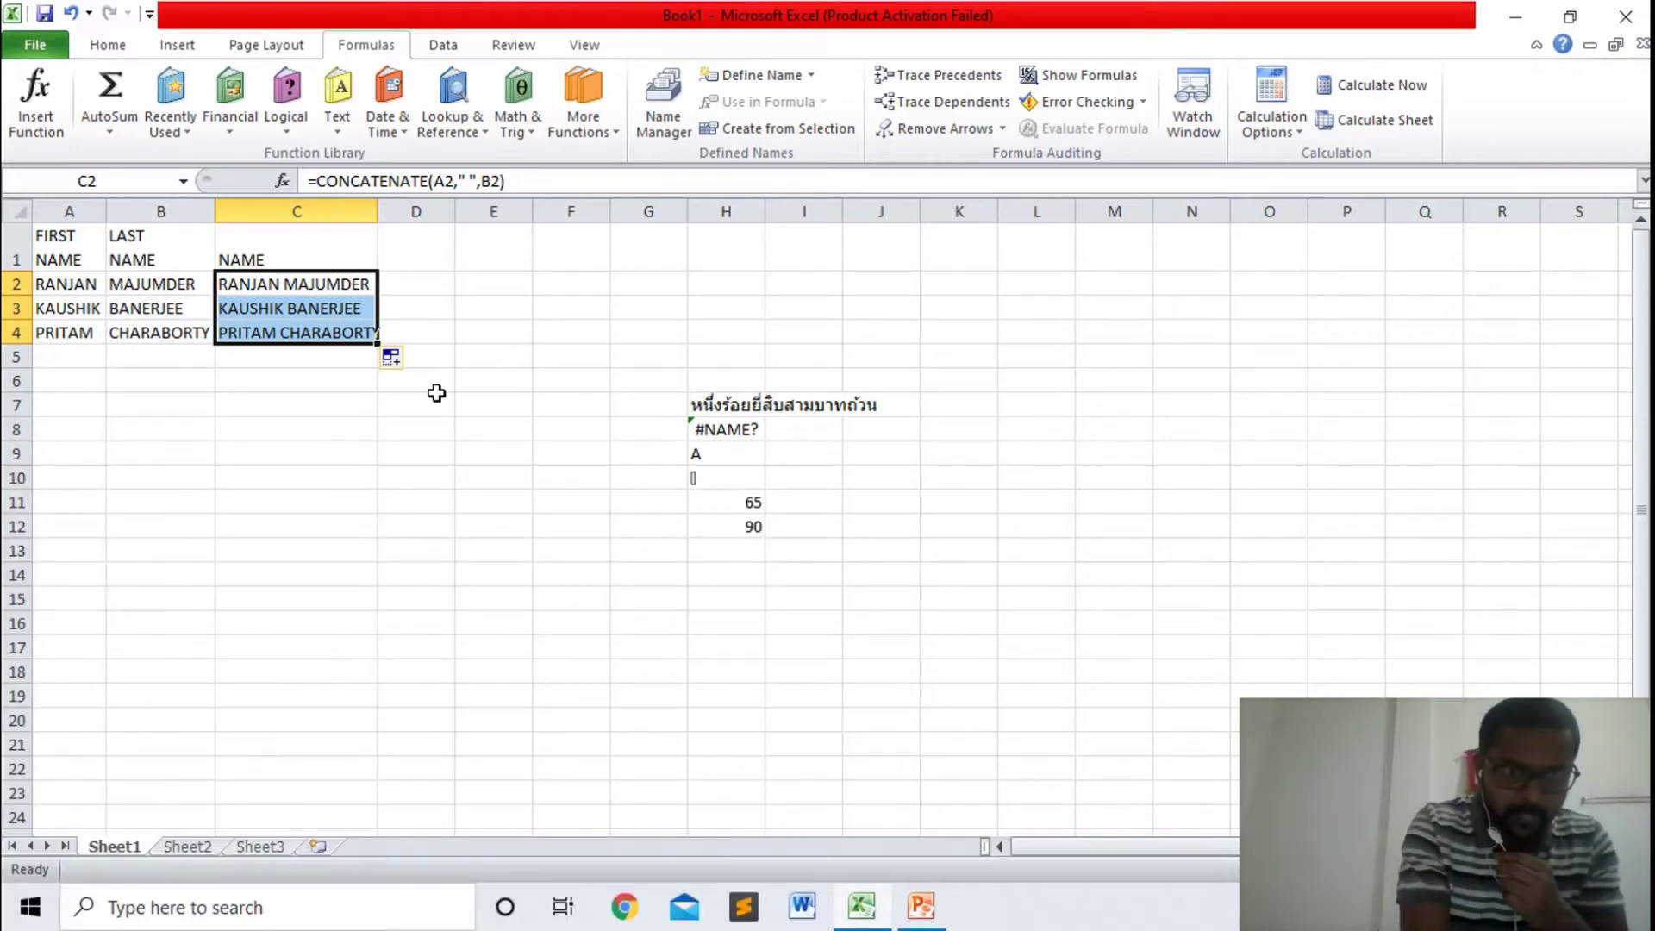
{"action": "double_click", "coordinate": [376, 220]}
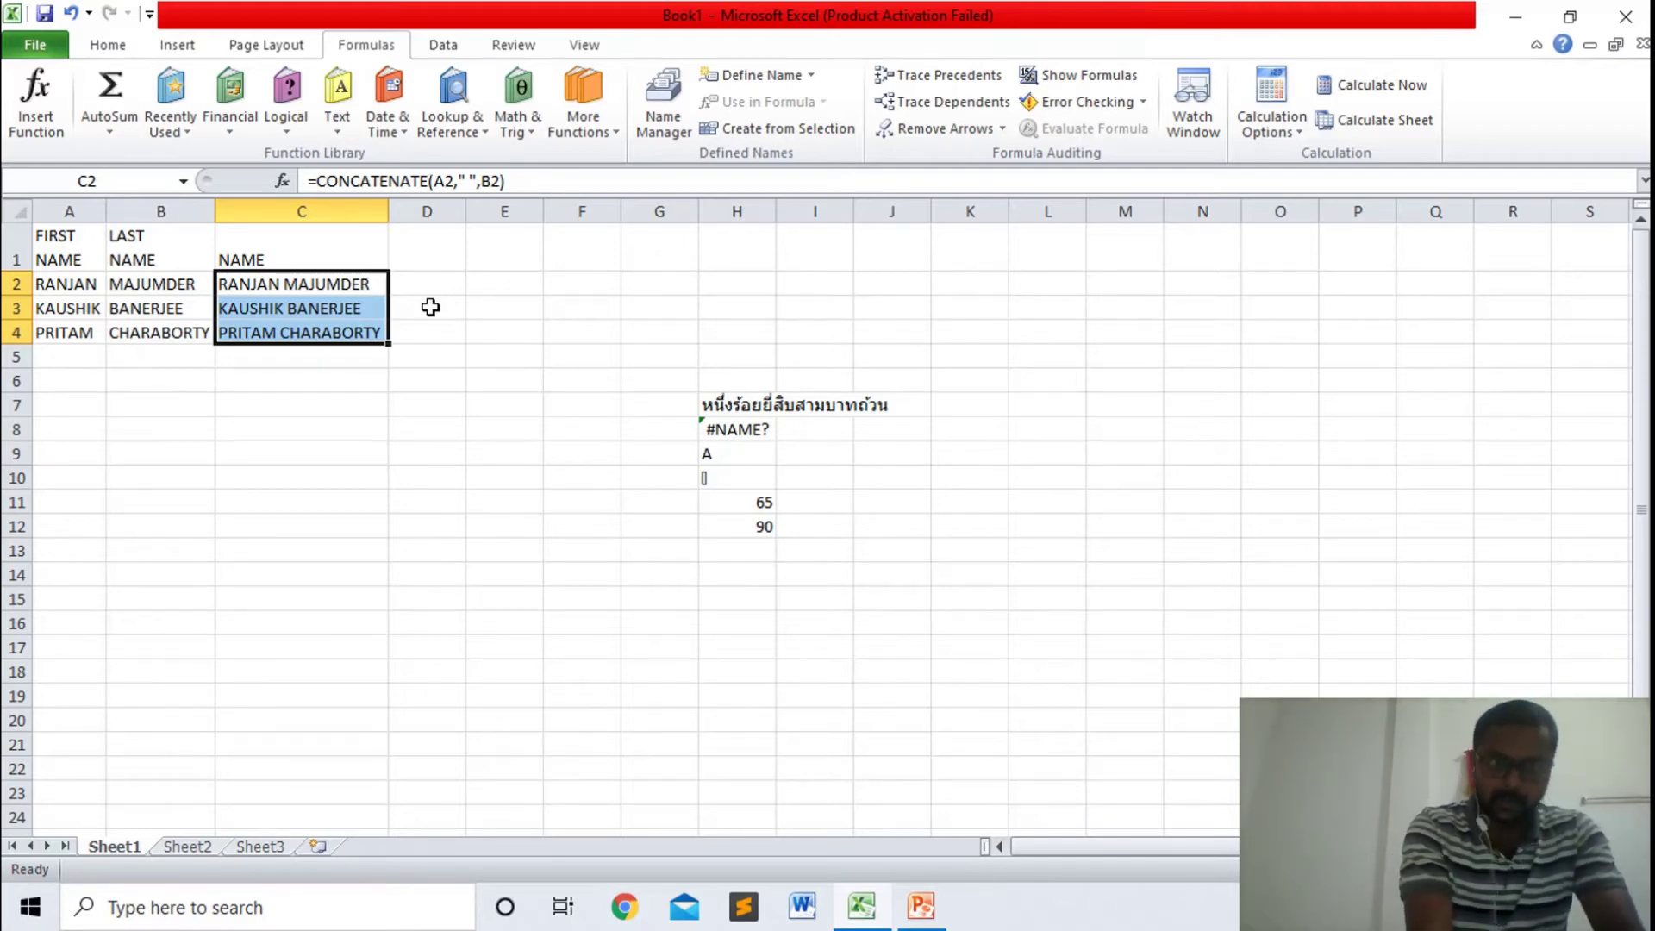
{"action": "left_click", "coordinate": [425, 325]}
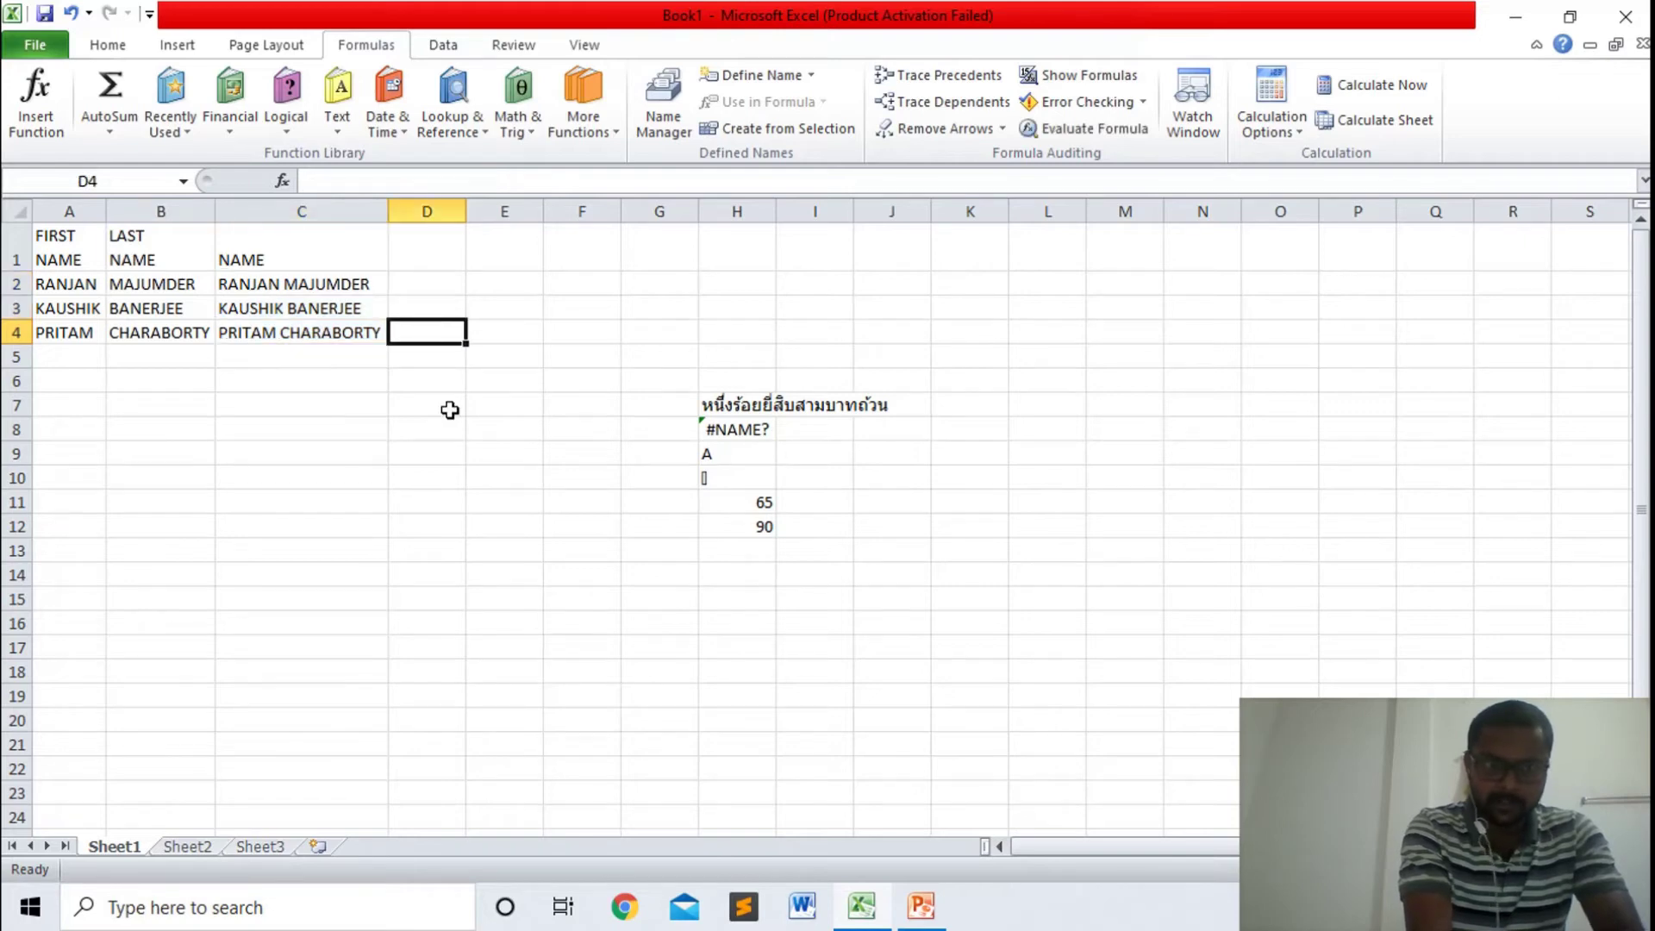
{"action": "left_click", "coordinate": [427, 397]}
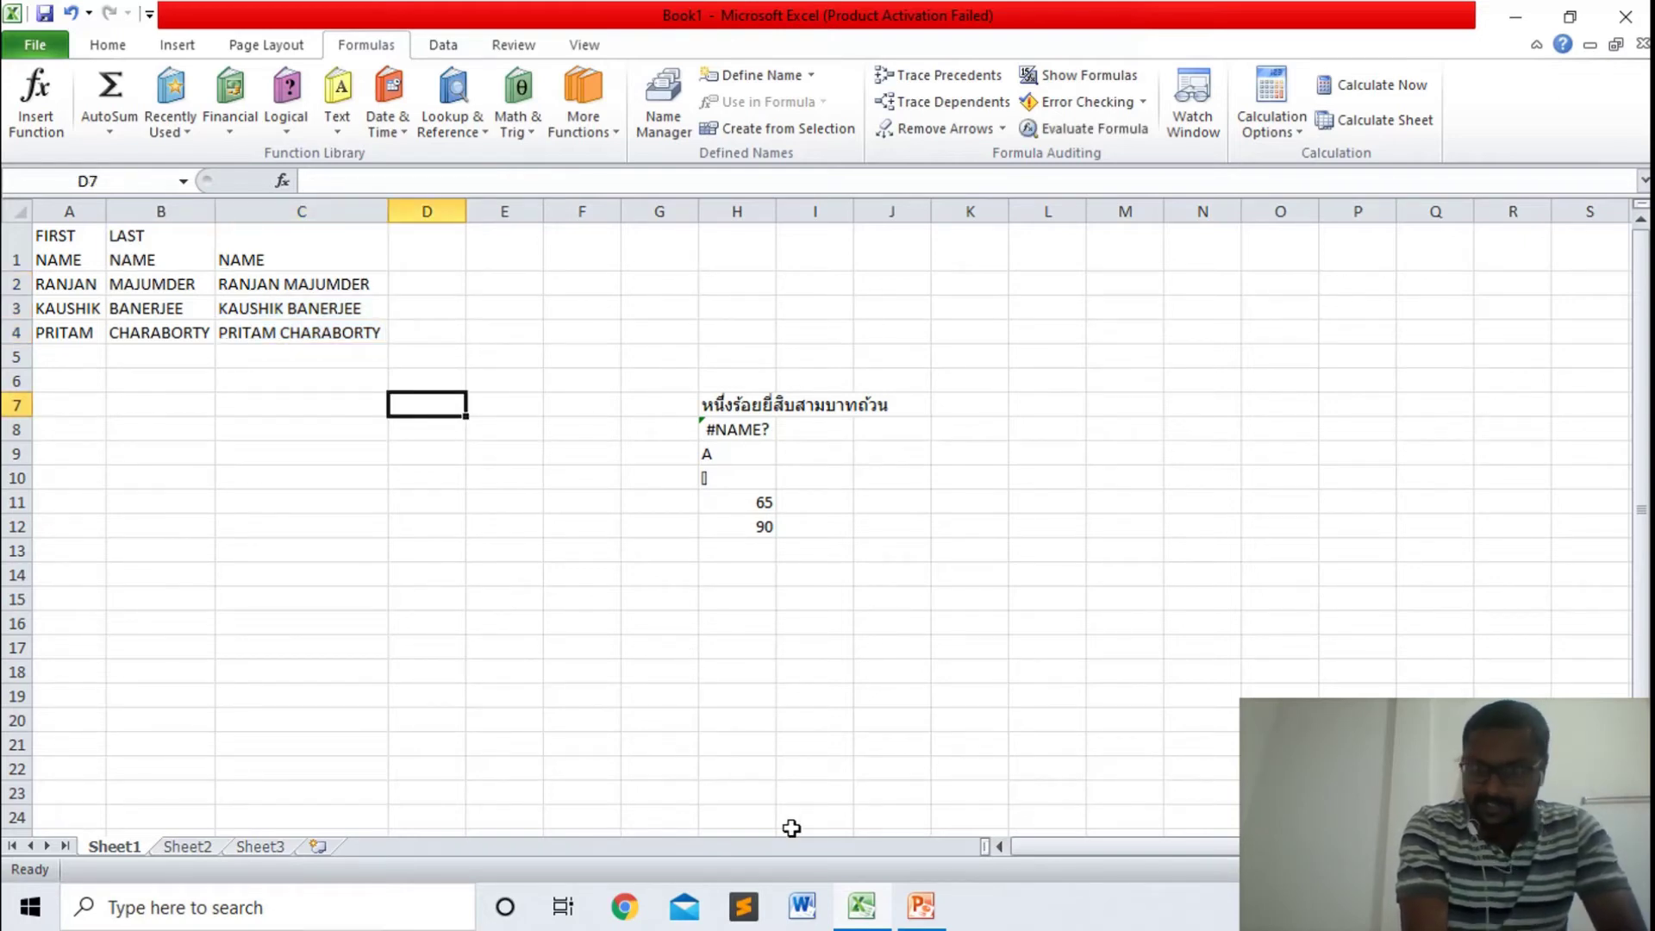
{"action": "left_click", "coordinate": [861, 909]}
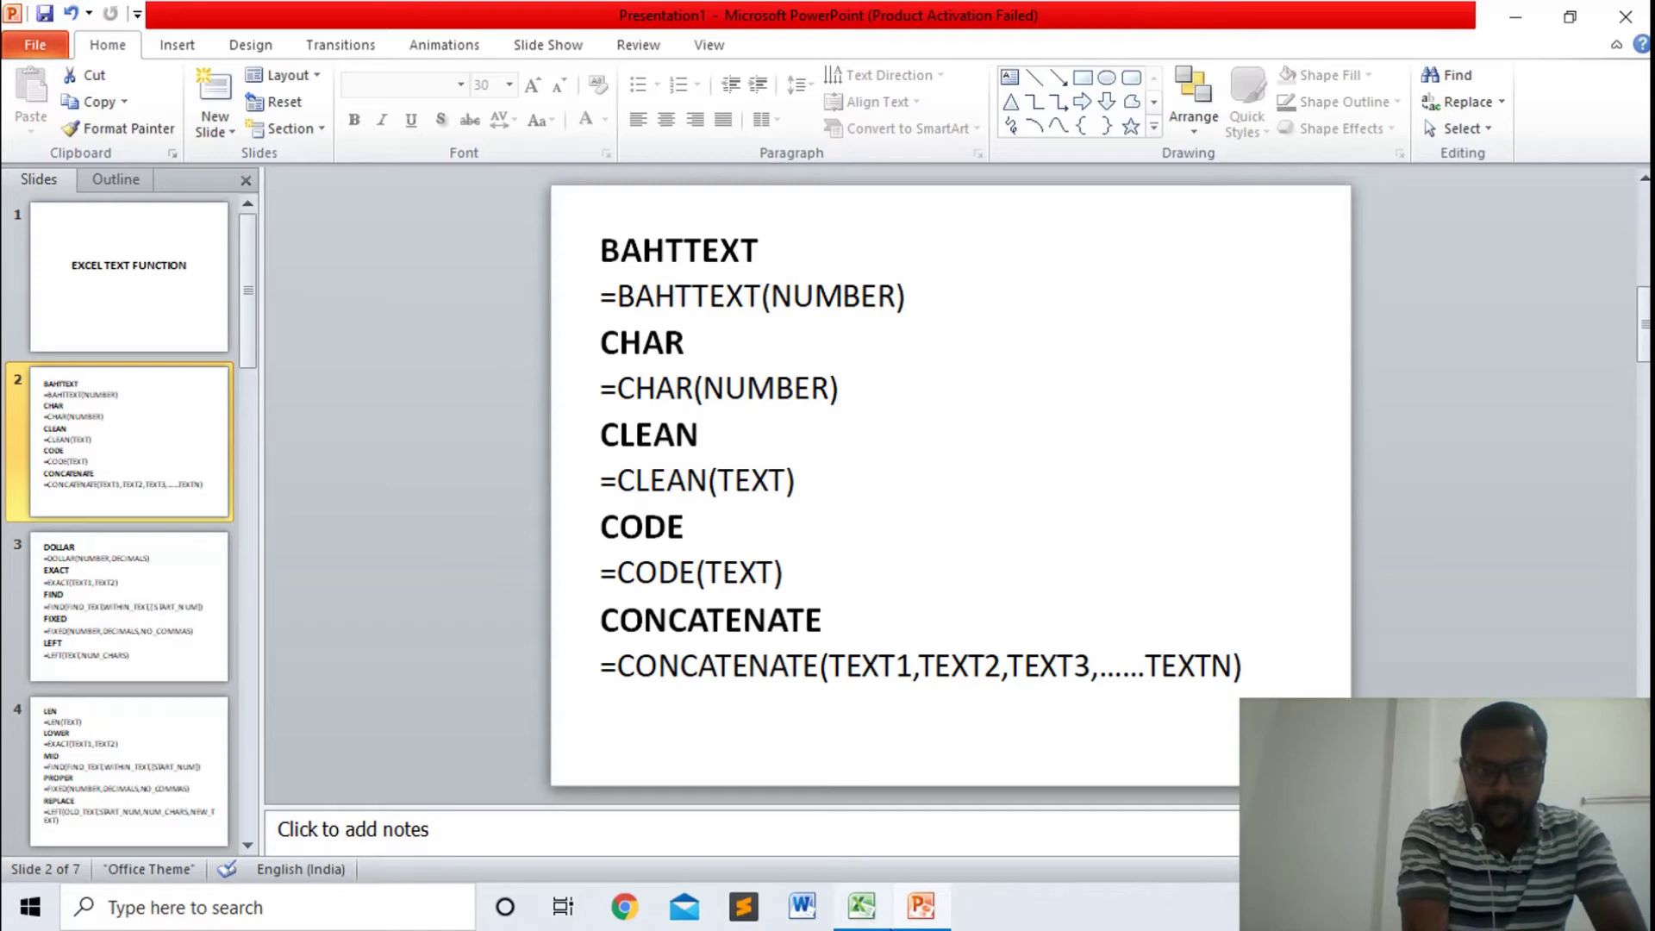
{"action": "left_click", "coordinate": [876, 917]}
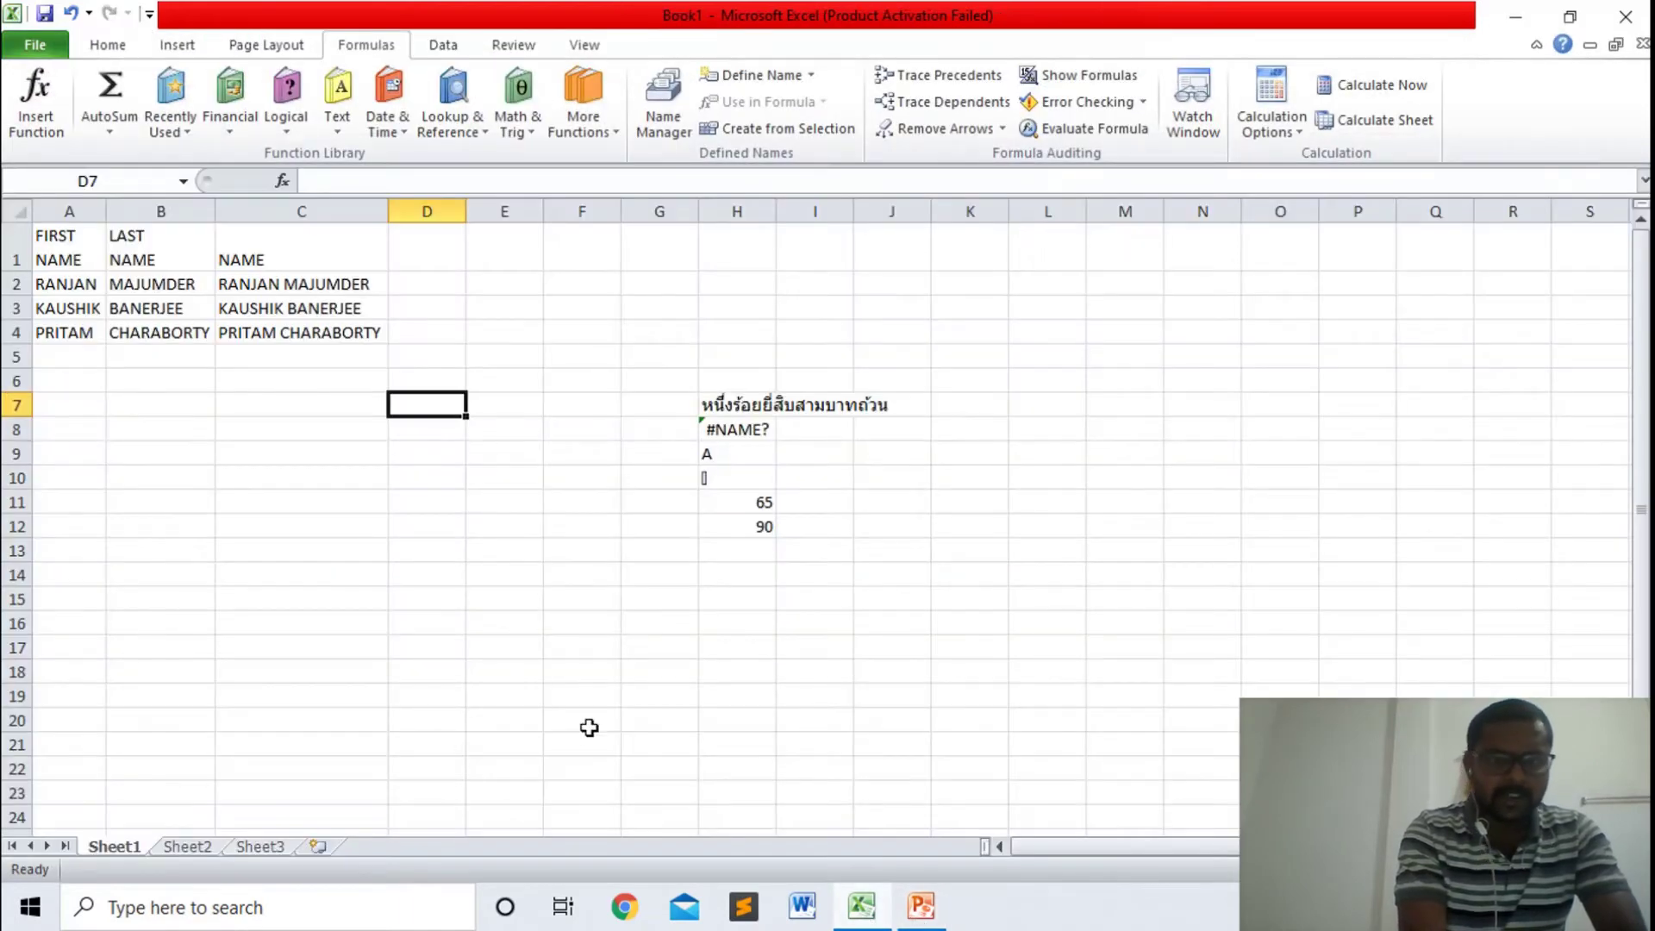
{"action": "left_click", "coordinate": [481, 519]}
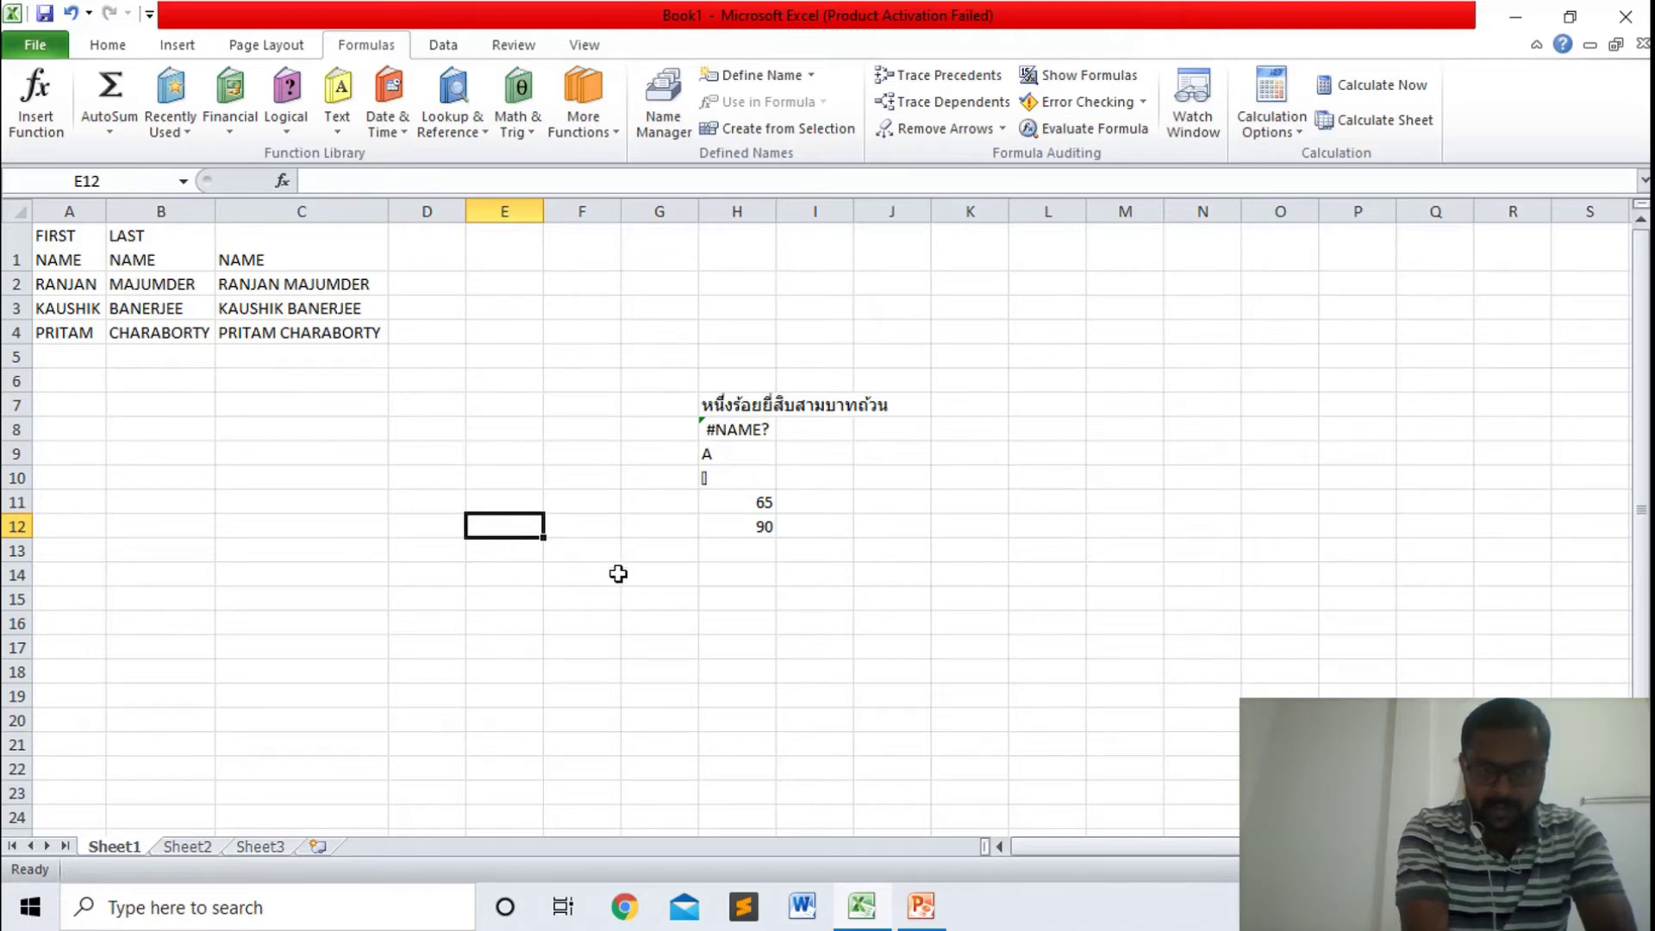
{"action": "left_click", "coordinate": [573, 594]}
- Enter a CONCATENATE formula in E12 wrapping the quoted first name between CHAR(2) and CHAR(1)
{"action": "left_click", "coordinate": [508, 531]}
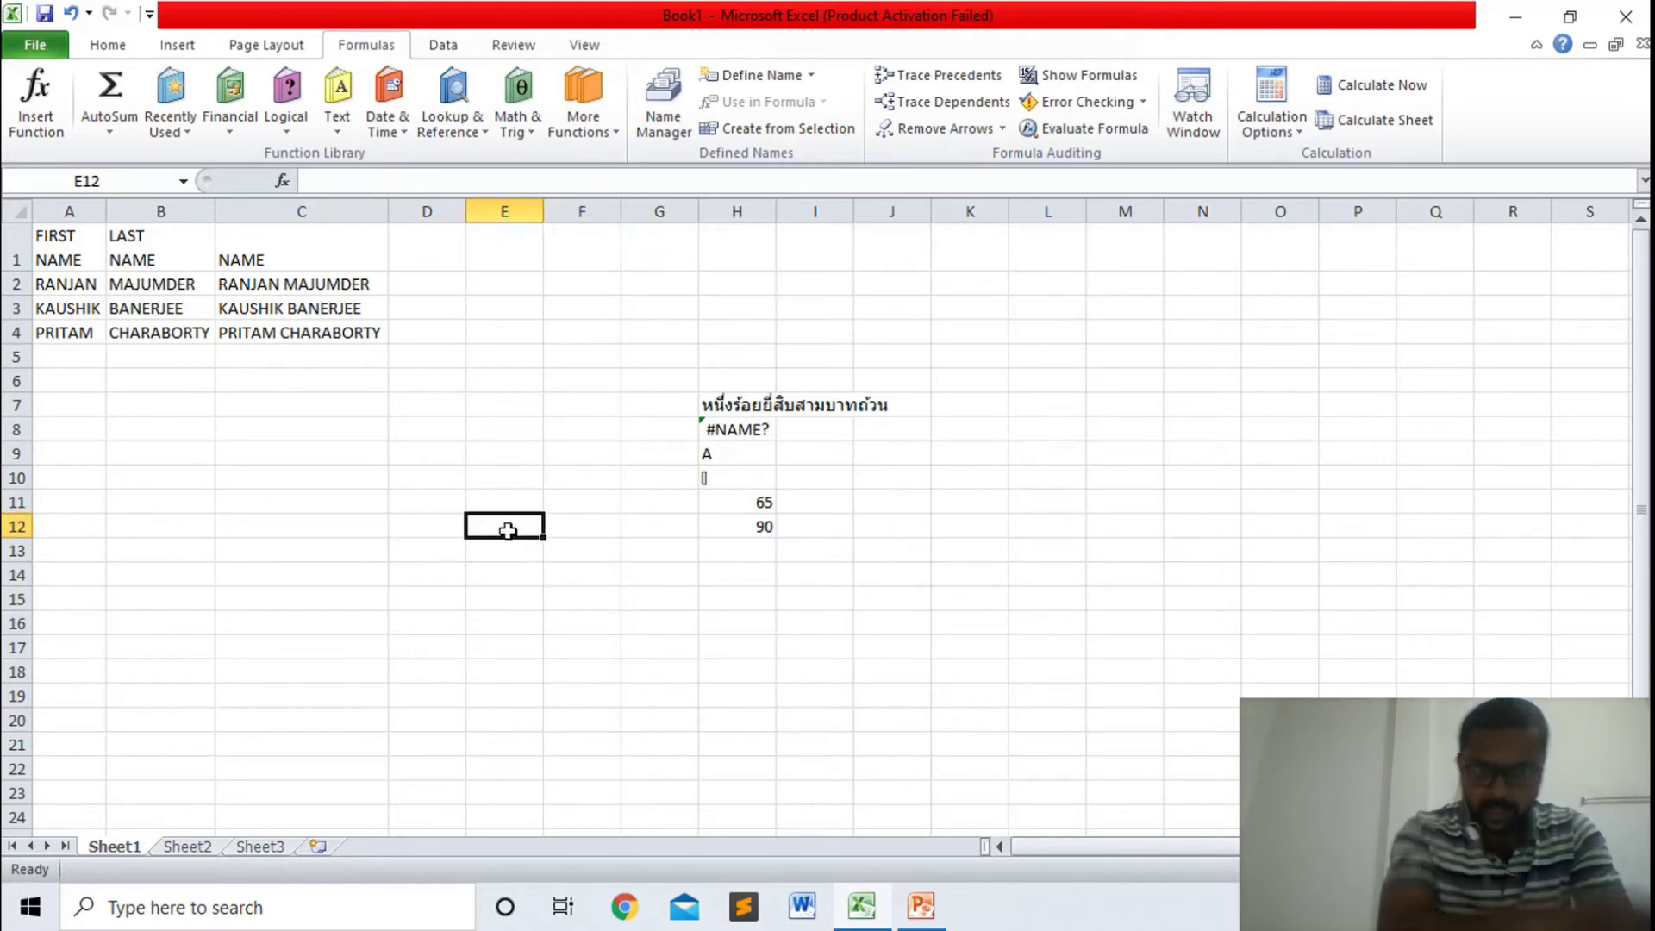
{"action": "type", "text": "="}
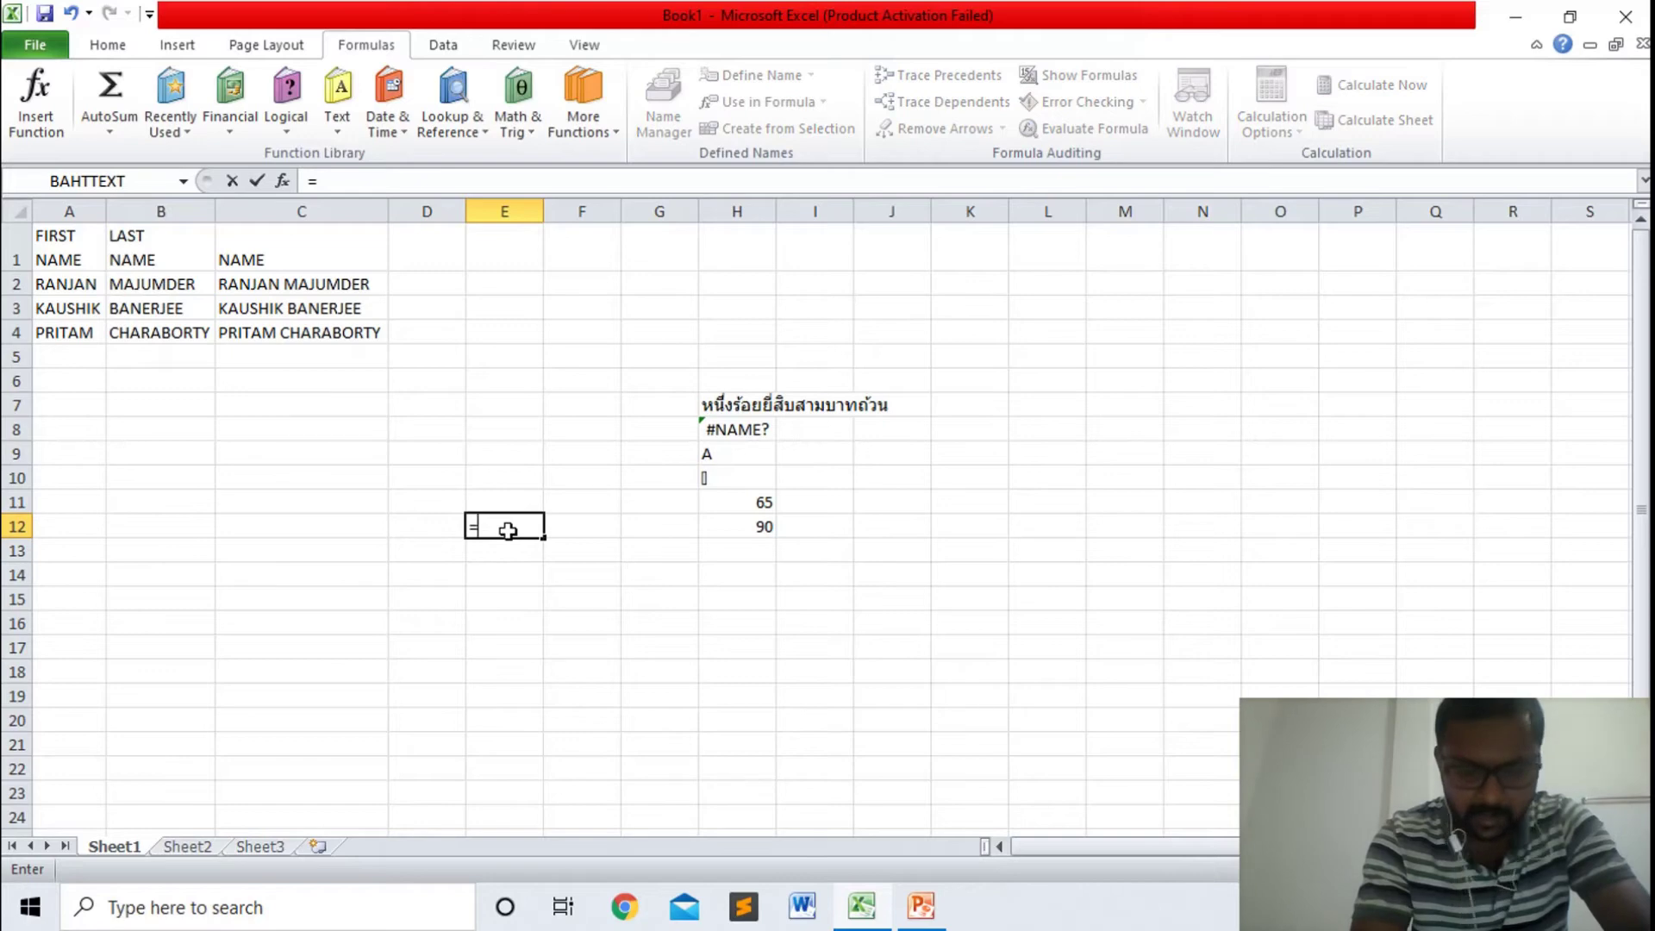
{"action": "type", "text": "CON"}
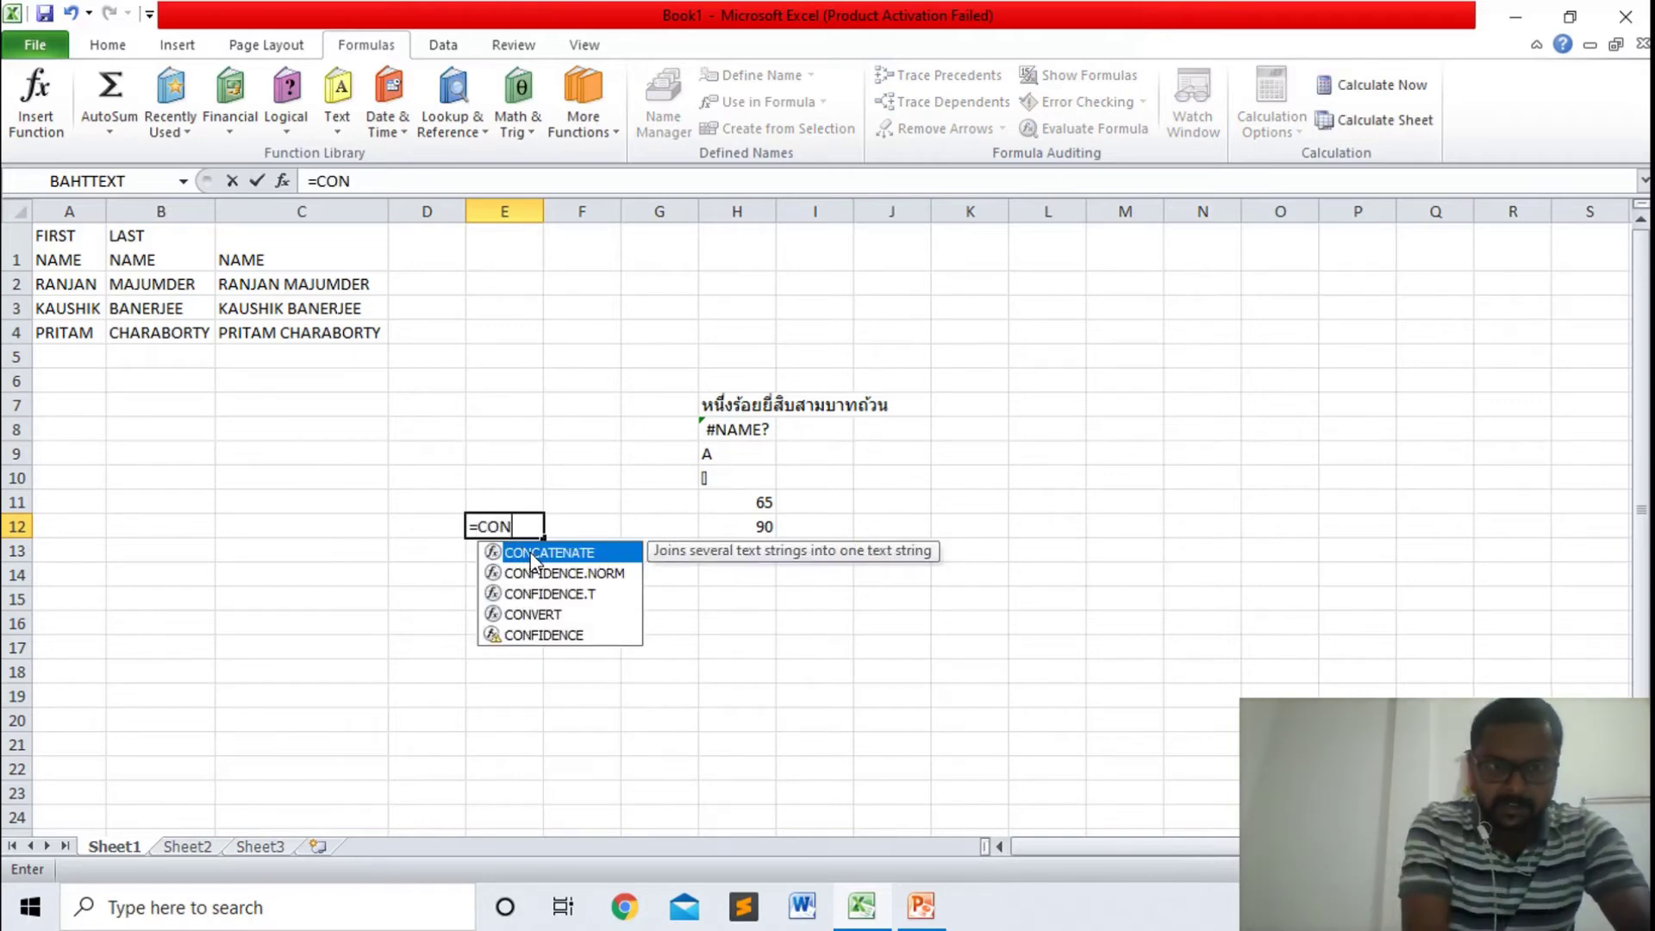
{"action": "double_click", "coordinate": [534, 552]}
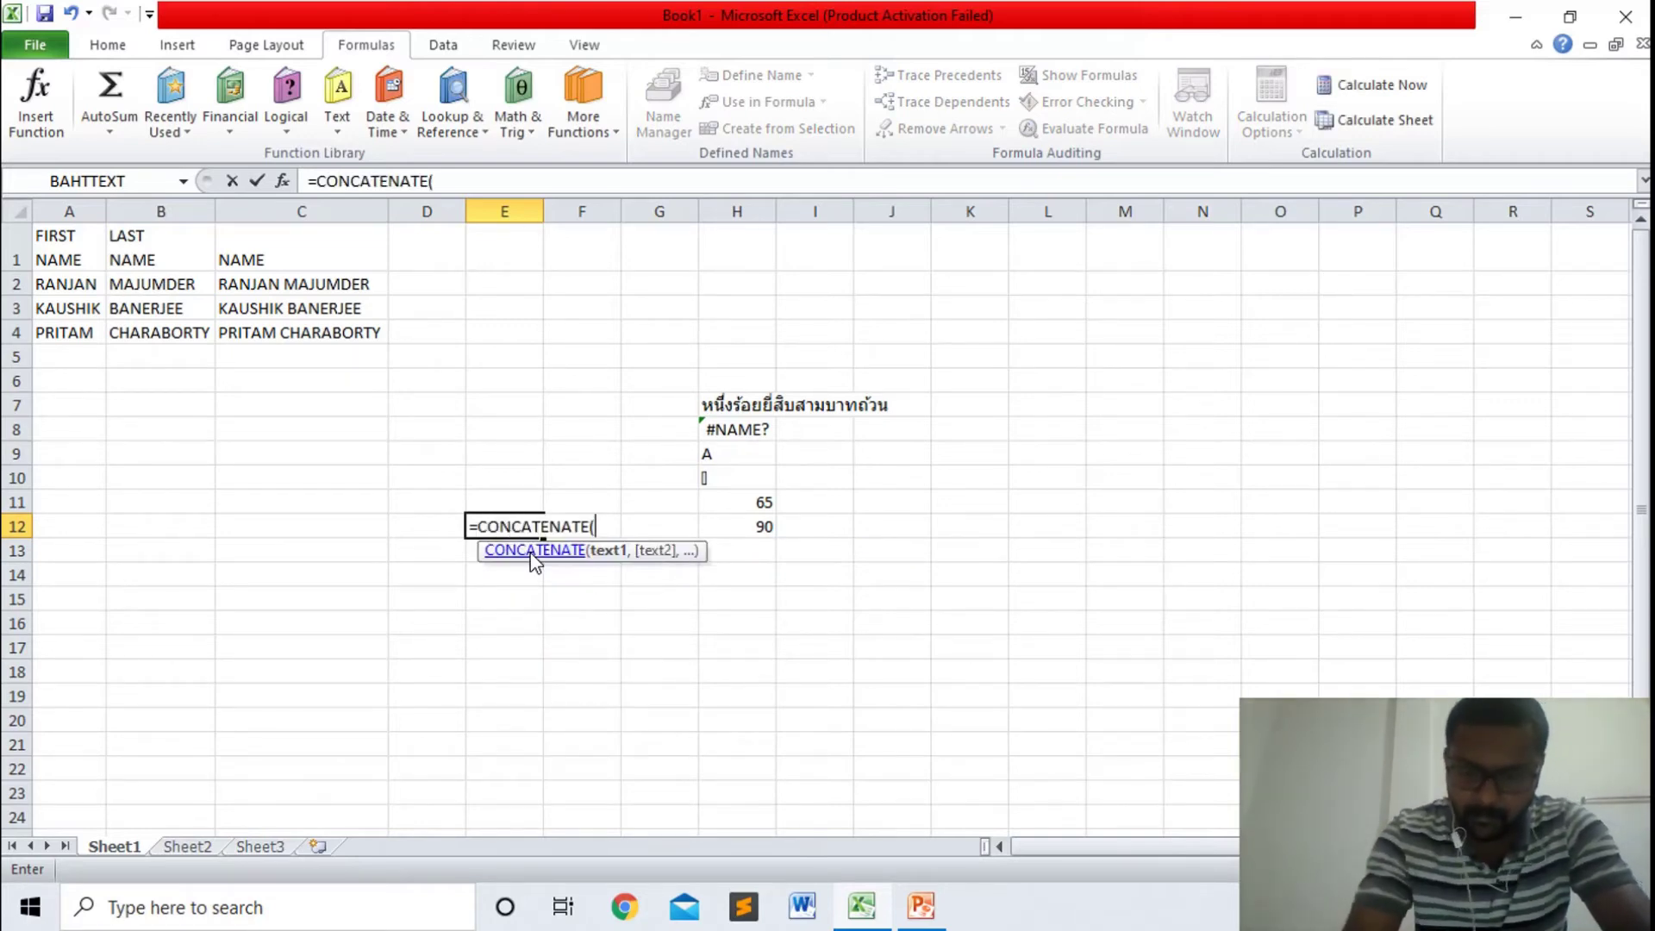
{"action": "type", "text": "CHAR"}
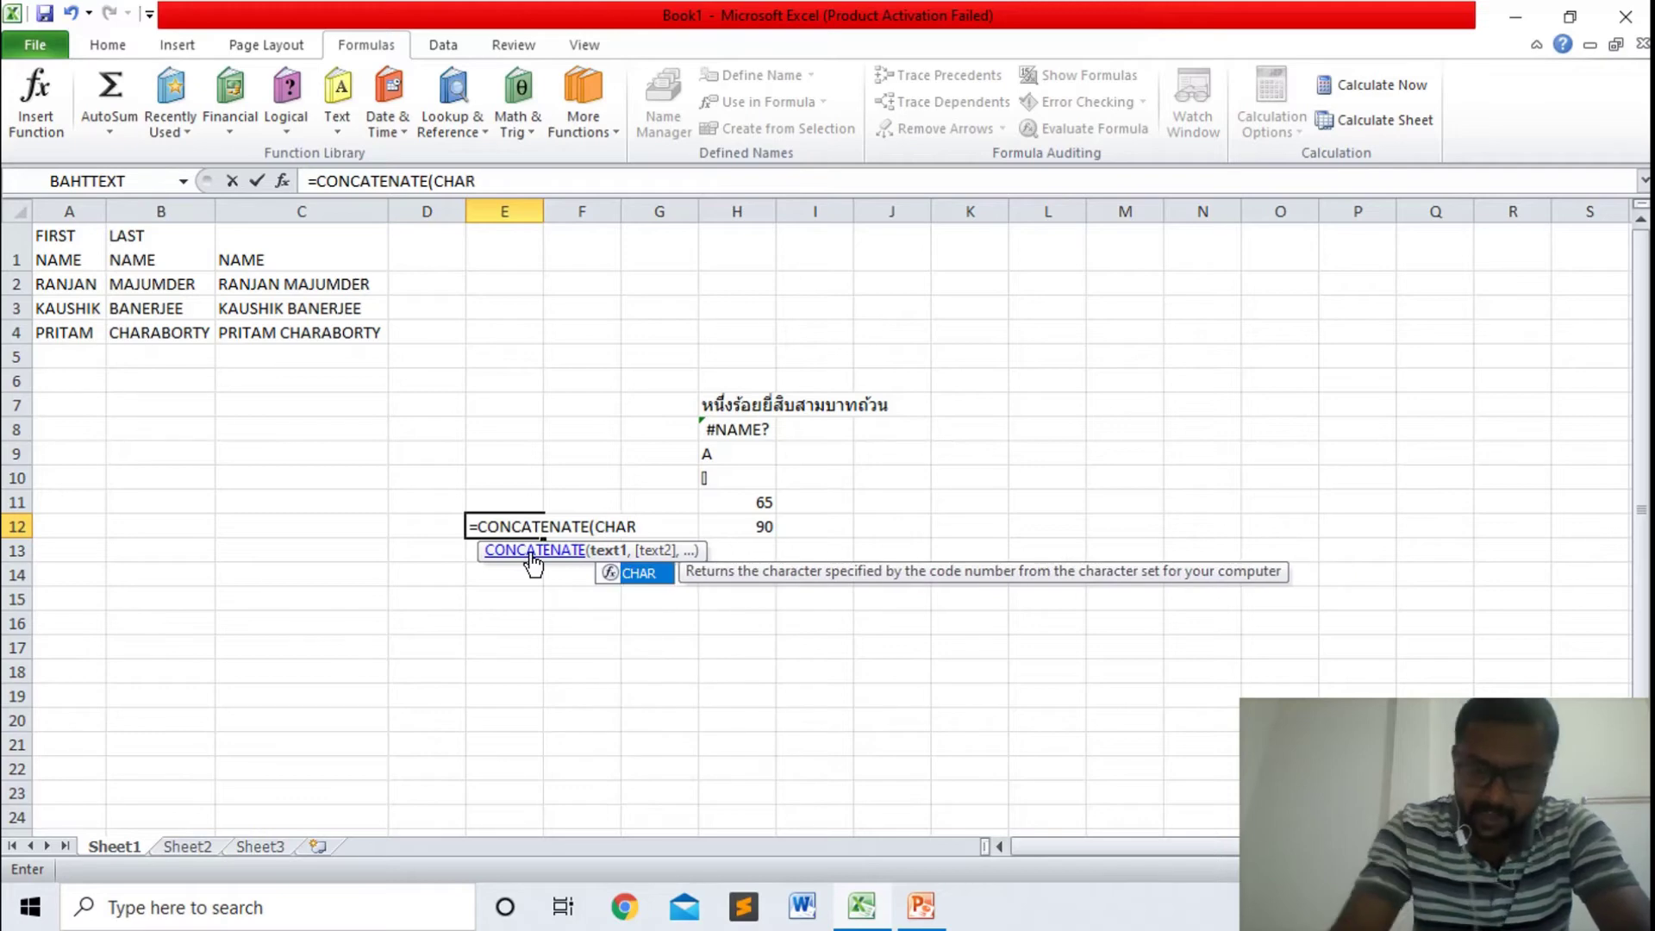
{"action": "type", "text": "("}
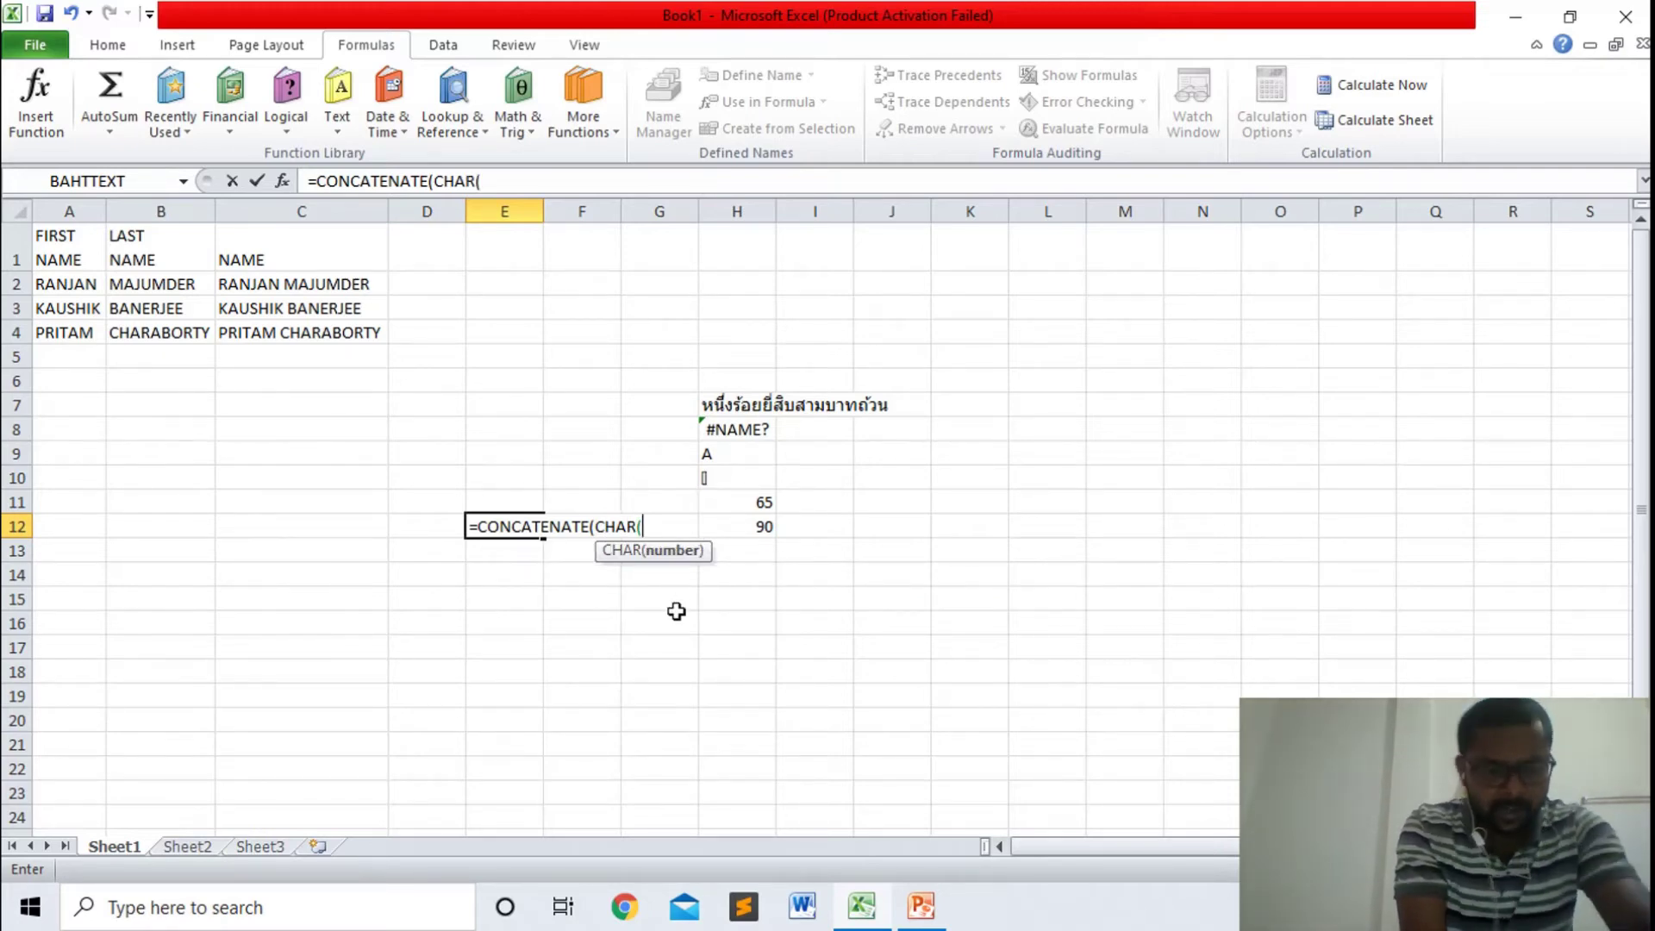
{"action": "type", "text": "2)"}
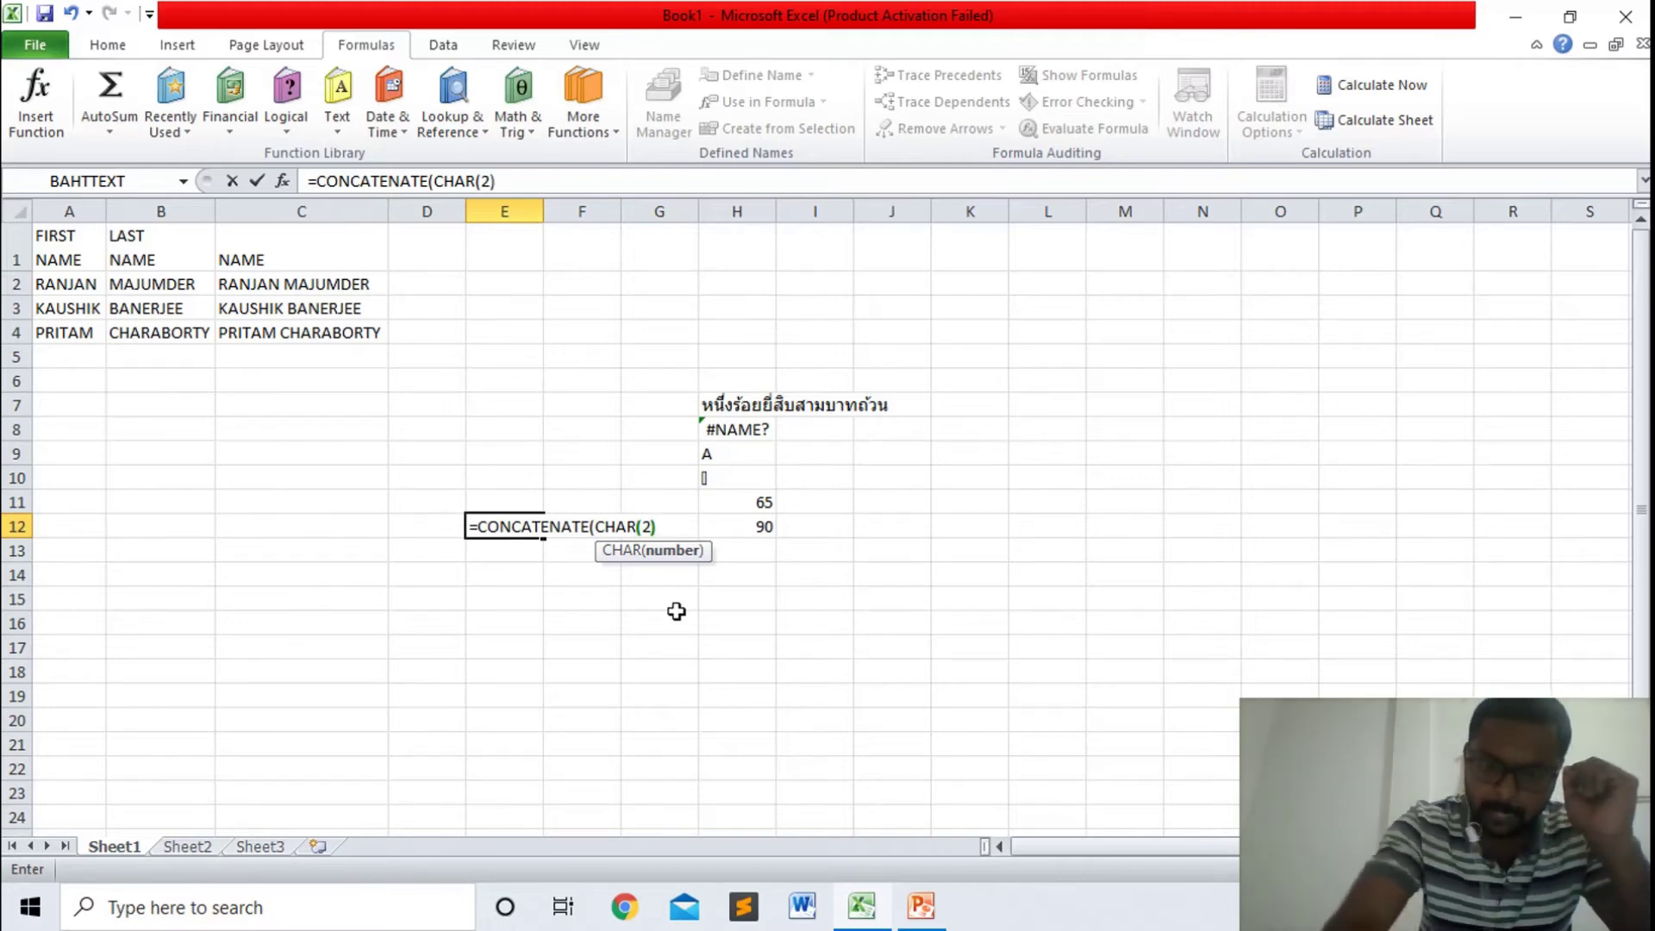
{"action": "type", "text": ",\""}
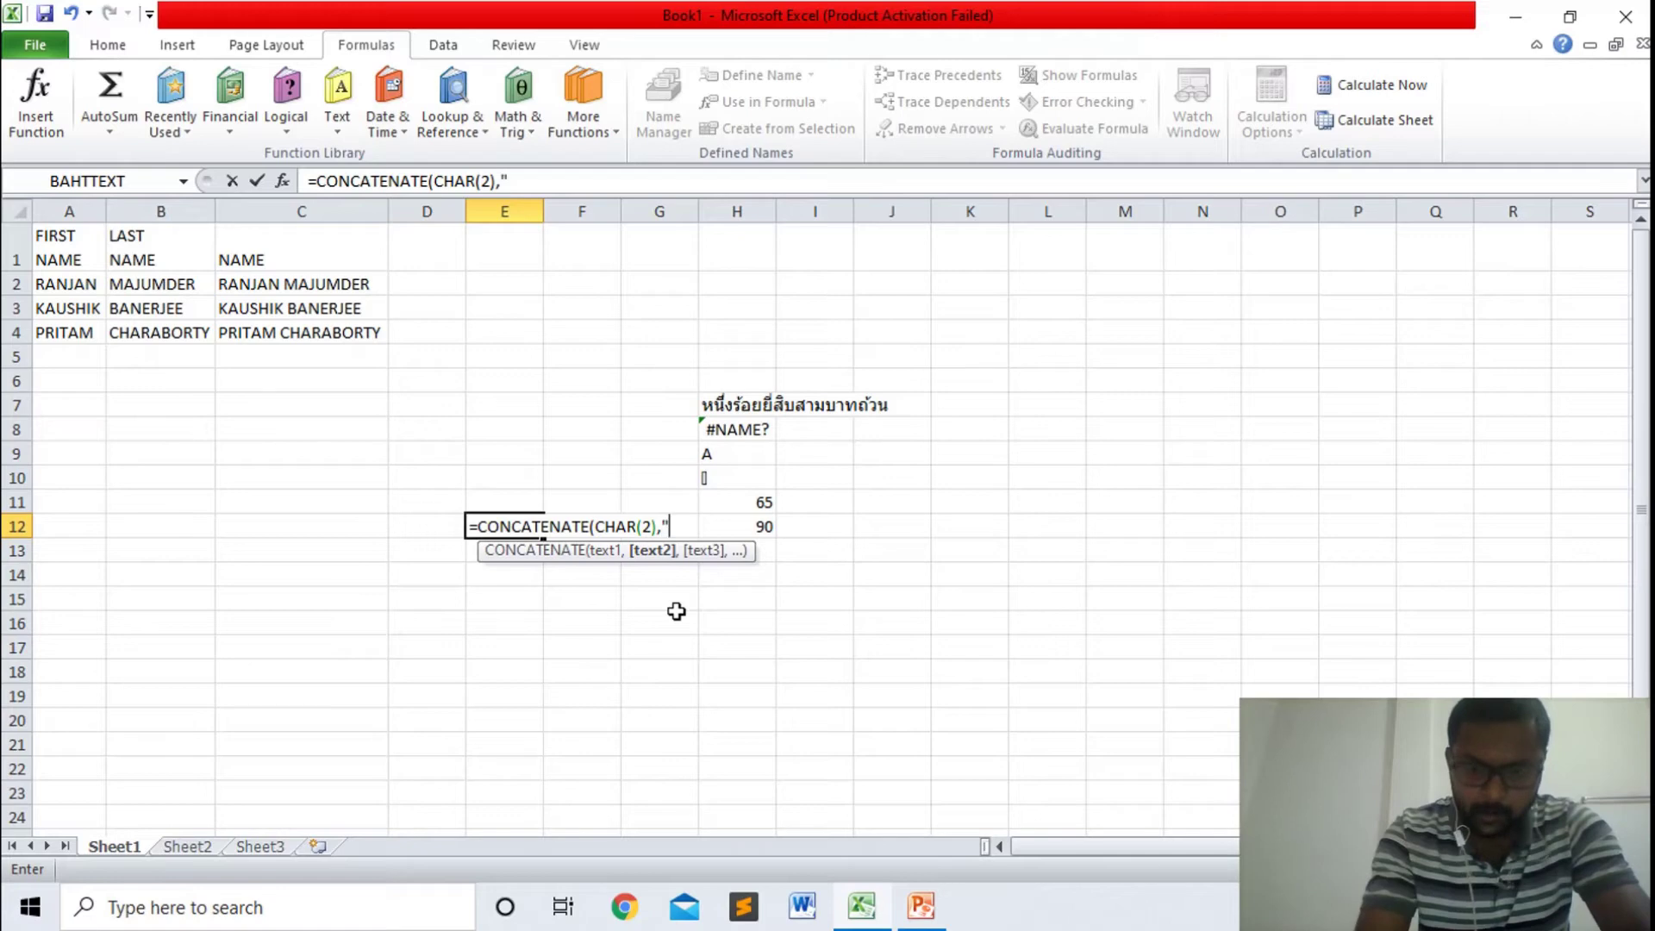
{"action": "type", "text": "RANJAN\""}
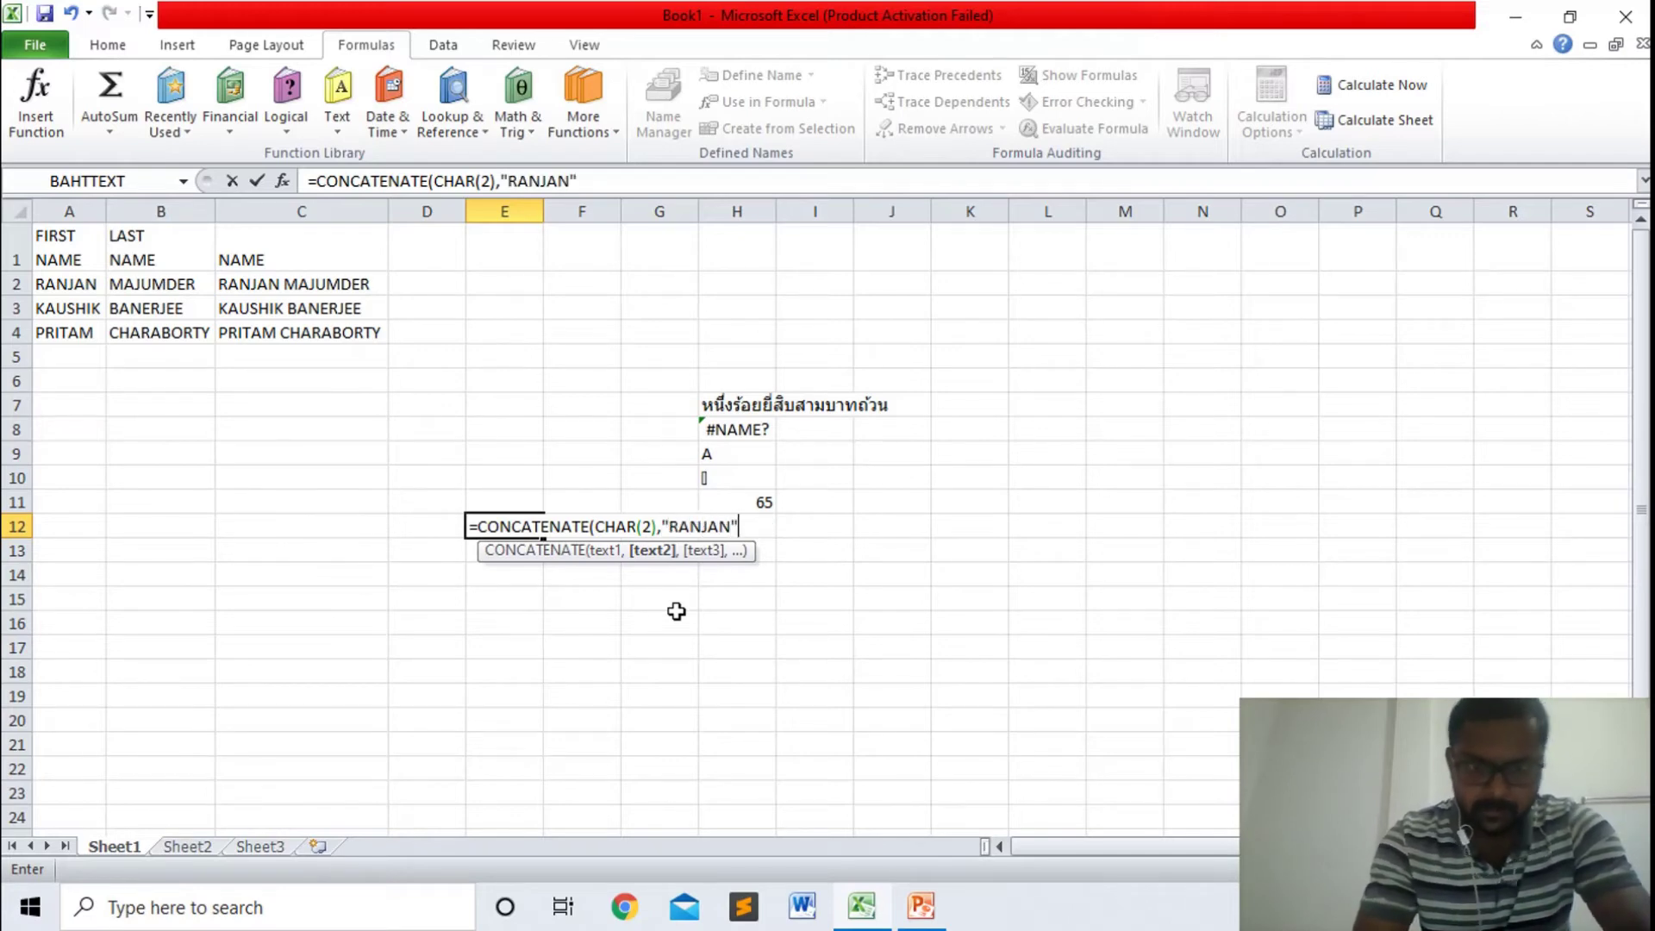
{"action": "type", "text": ","}
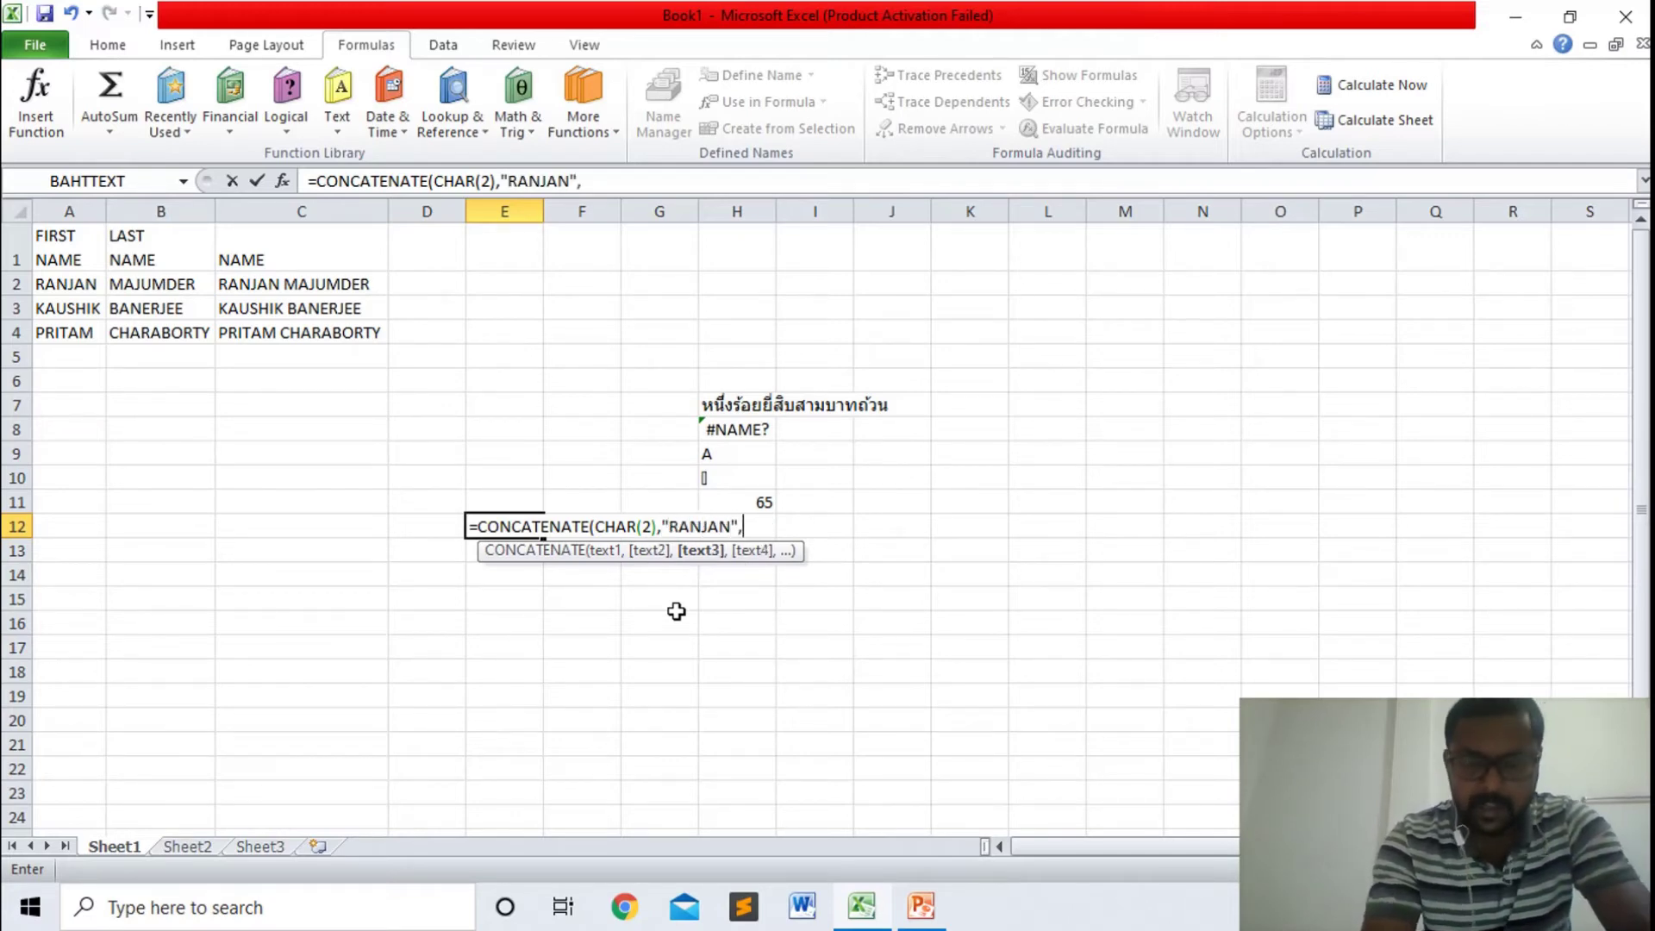
{"action": "type", "text": "CHAR(1))"}
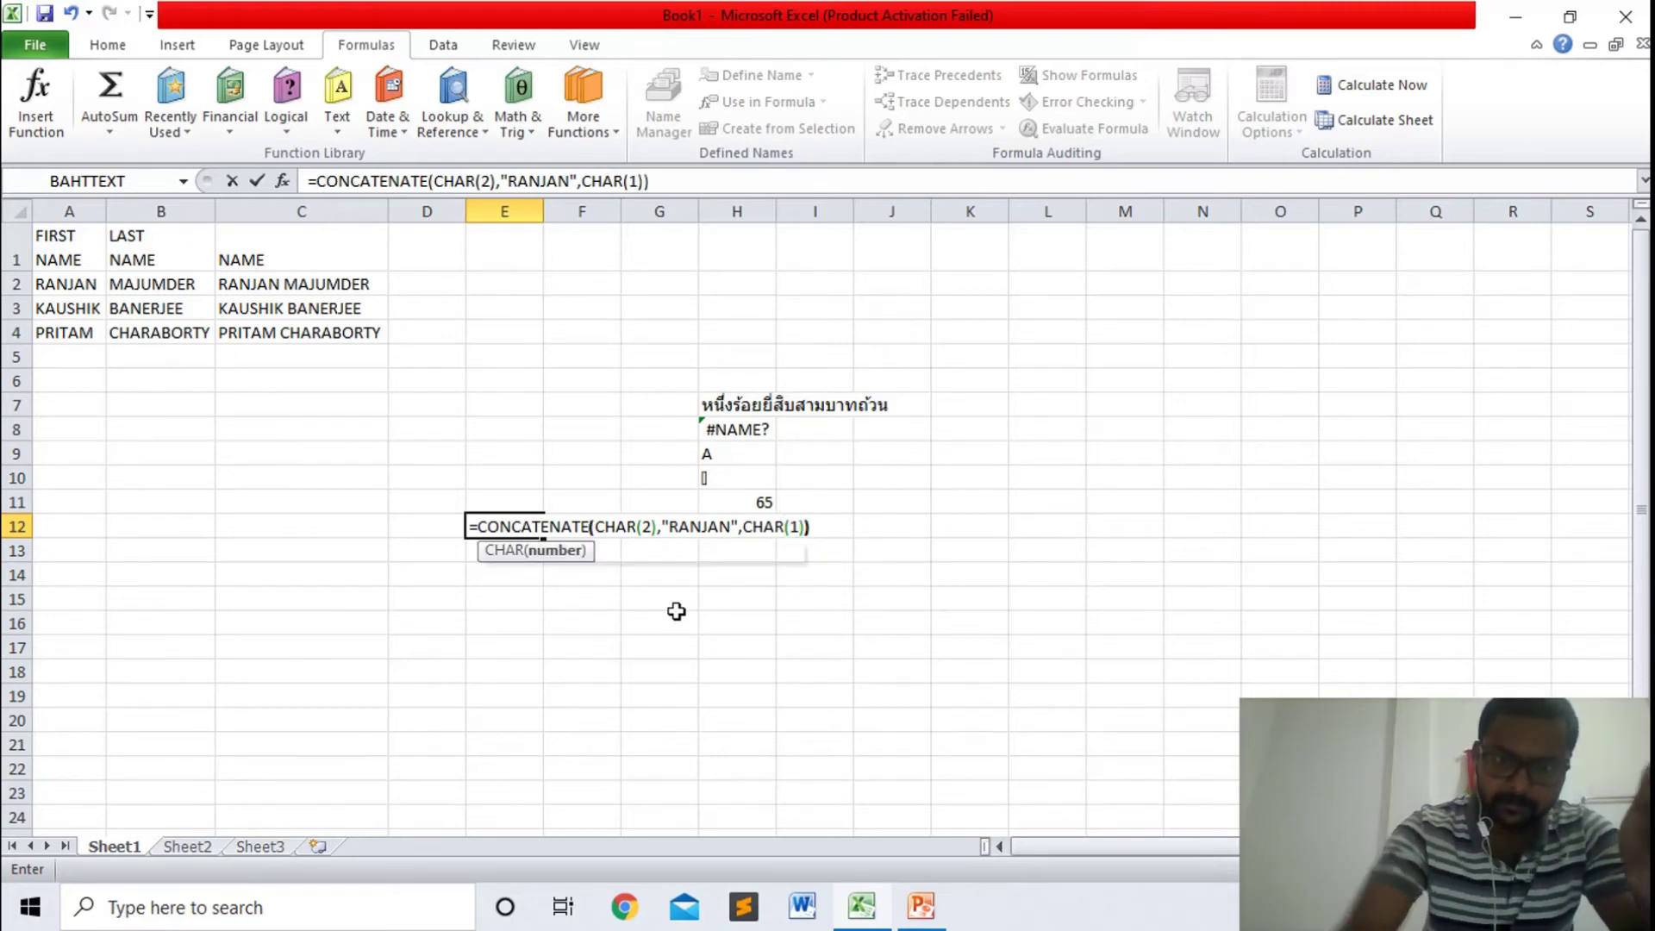
{"action": "key", "text": "Return"}
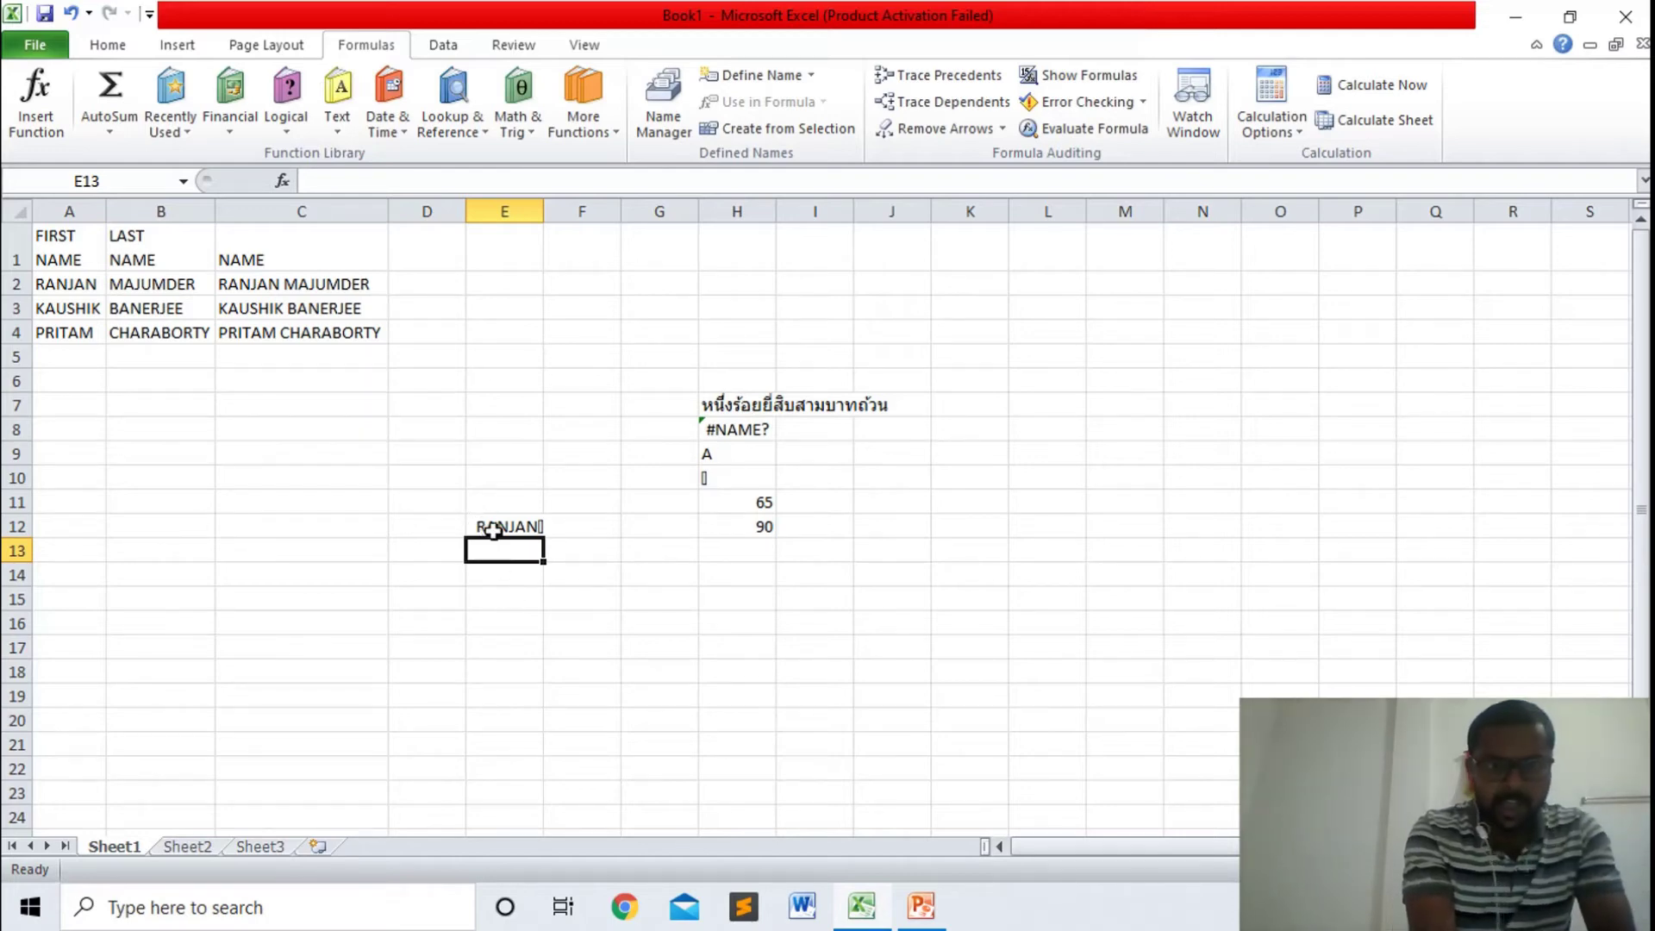
{"action": "left_click", "coordinate": [492, 530]}
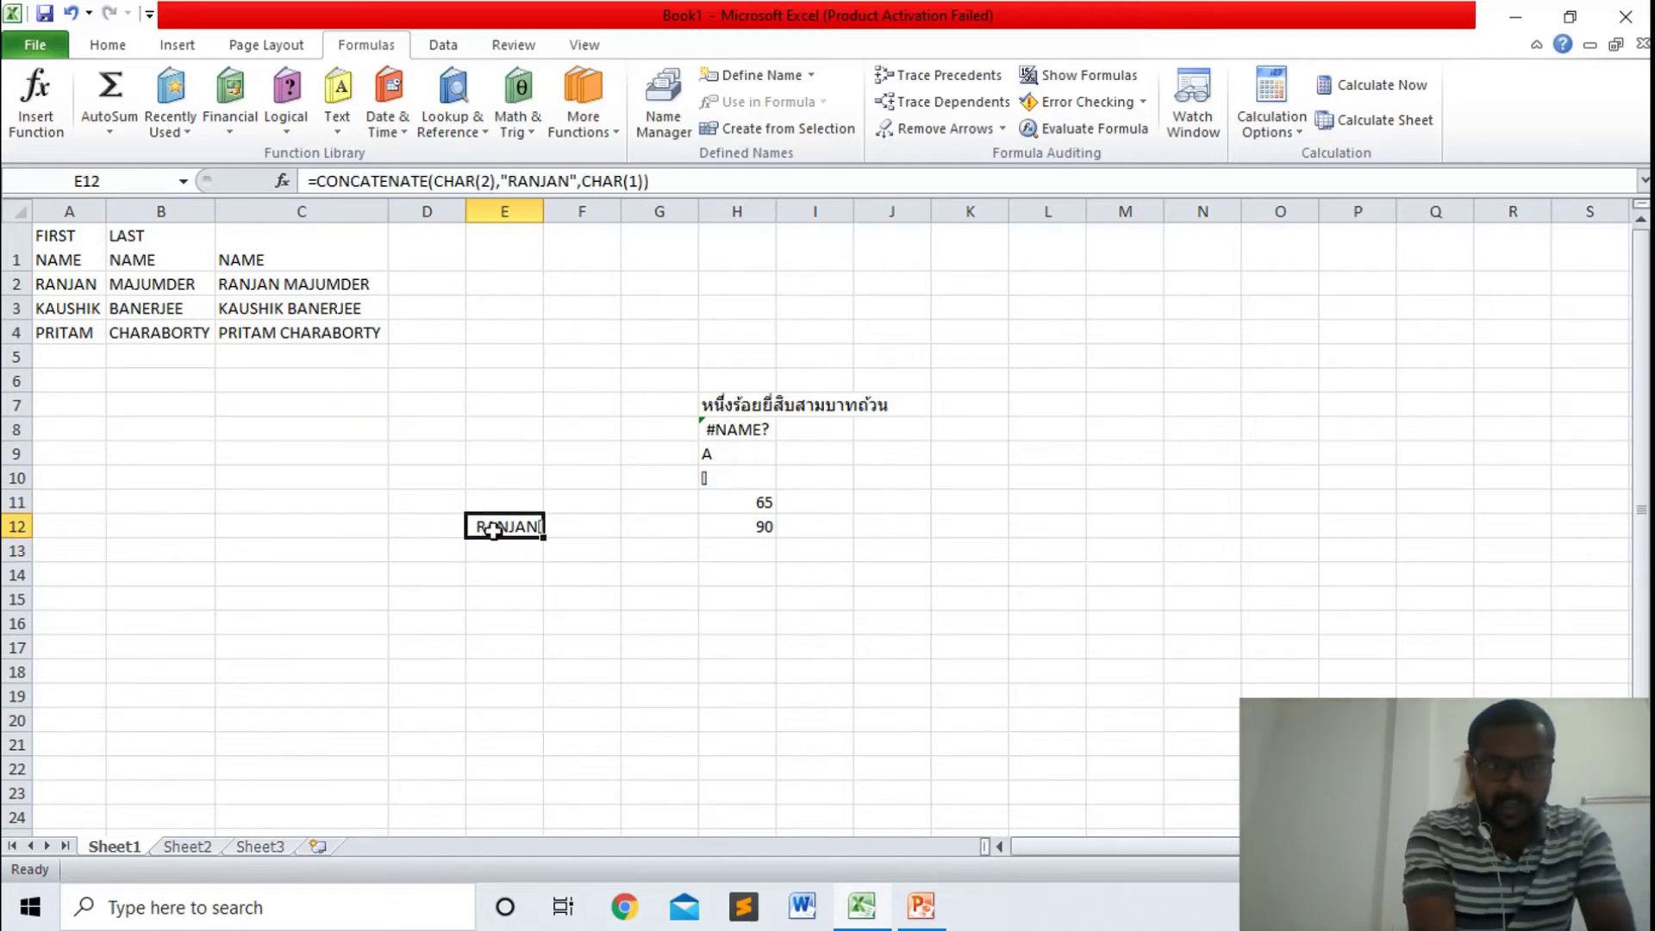
- Change the first CHAR(2) in E12's formula to CHAR(1)
{"action": "left_click", "coordinate": [490, 179]}
{"action": "key", "text": "BackSpace"}
{"action": "type", "text": "1"}
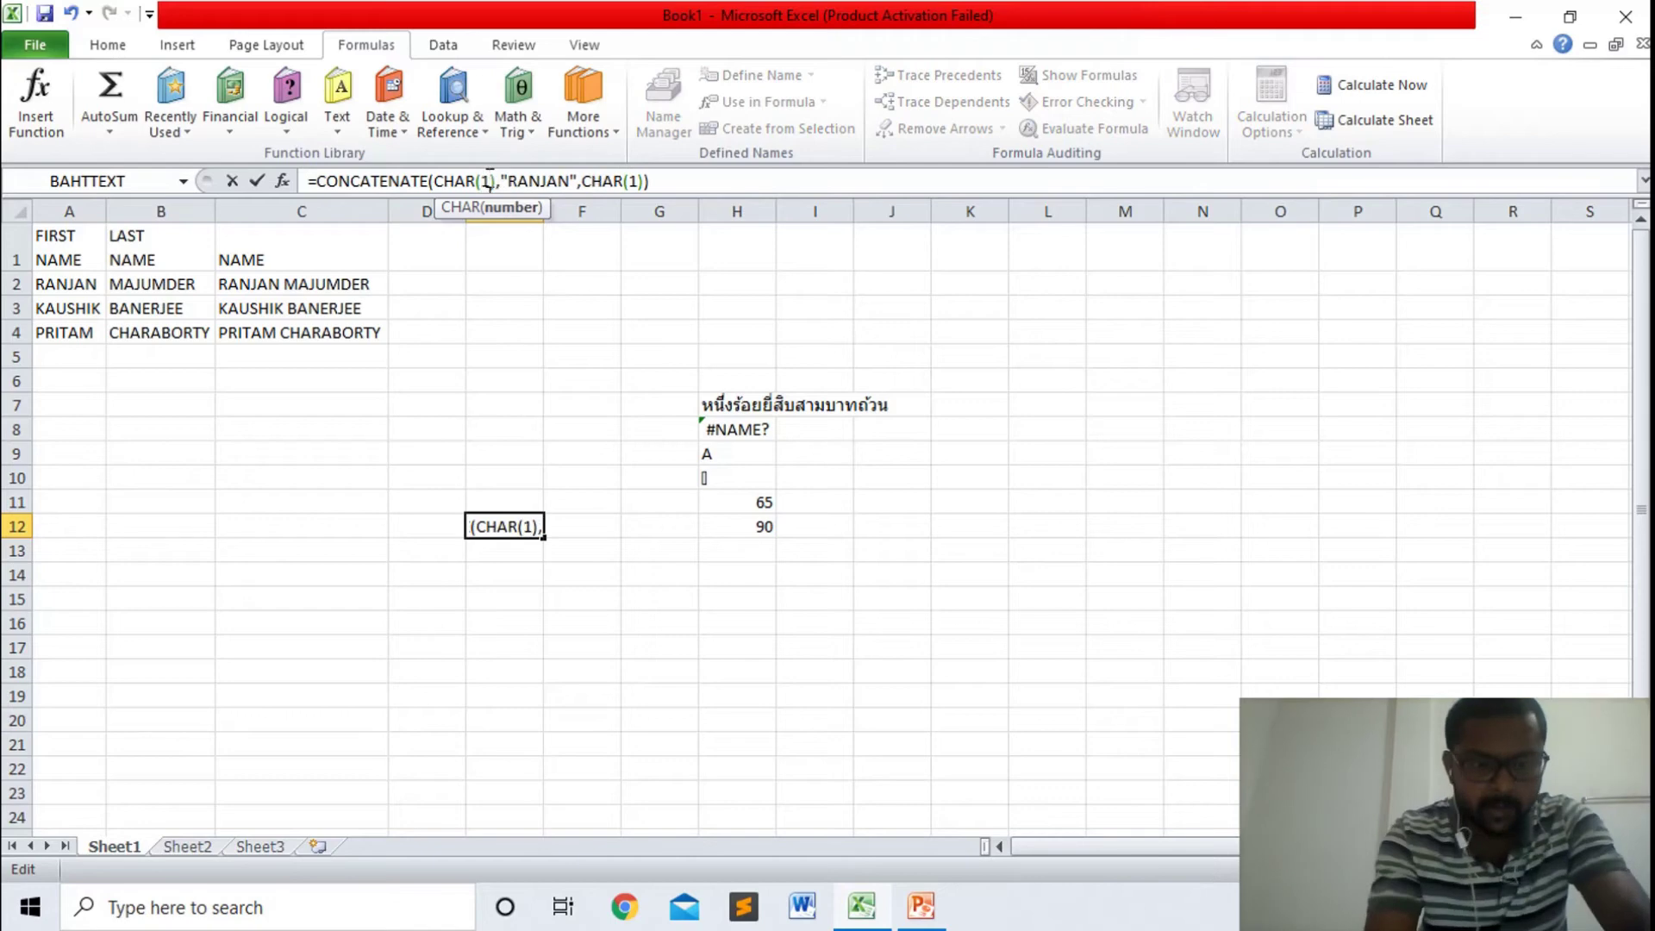
{"action": "left_click", "coordinate": [676, 181]}
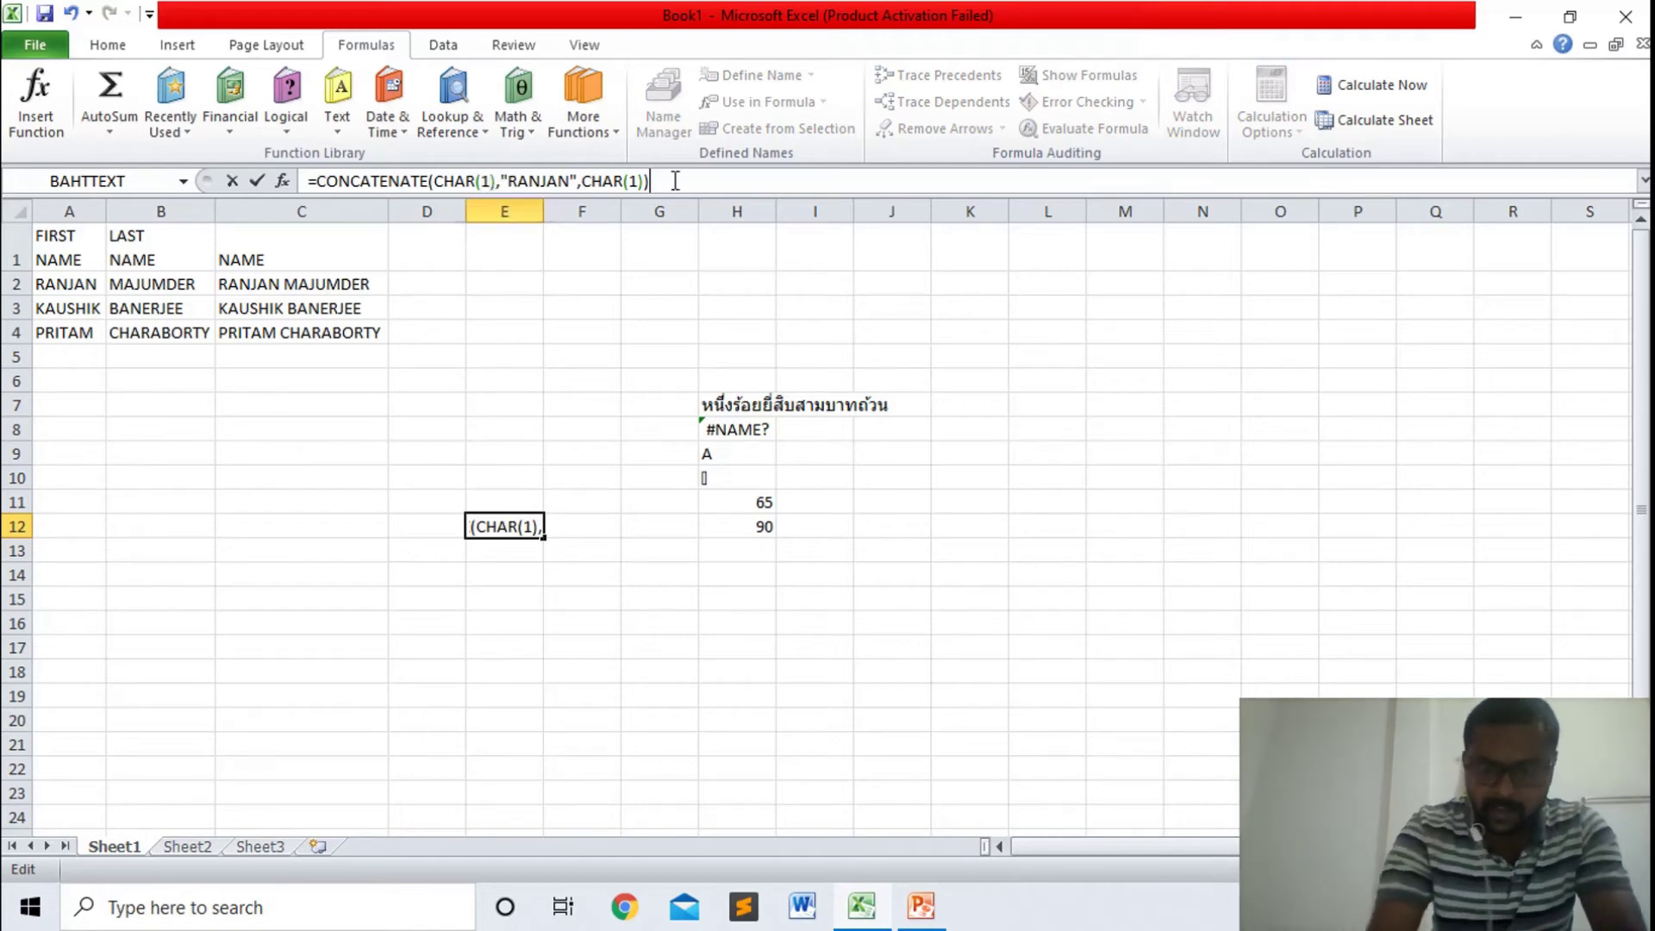
{"action": "key", "text": "Return"}
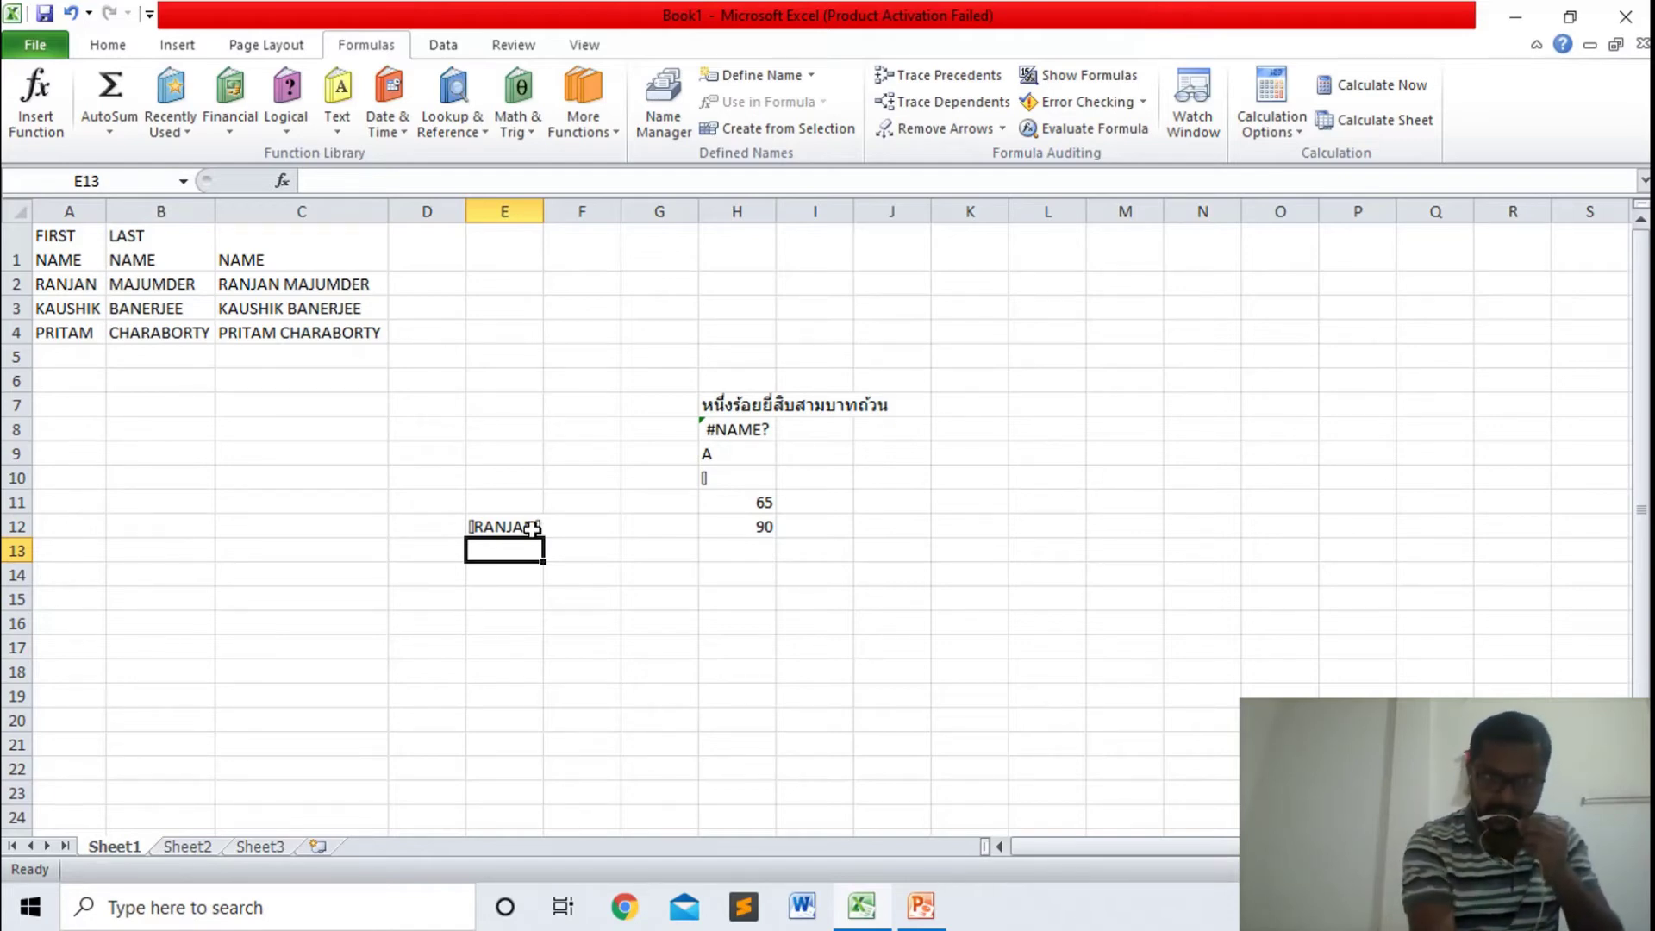
- Check E12's formula, then begin a =CLEAN( formula in E13
{"action": "left_click", "coordinate": [533, 528]}
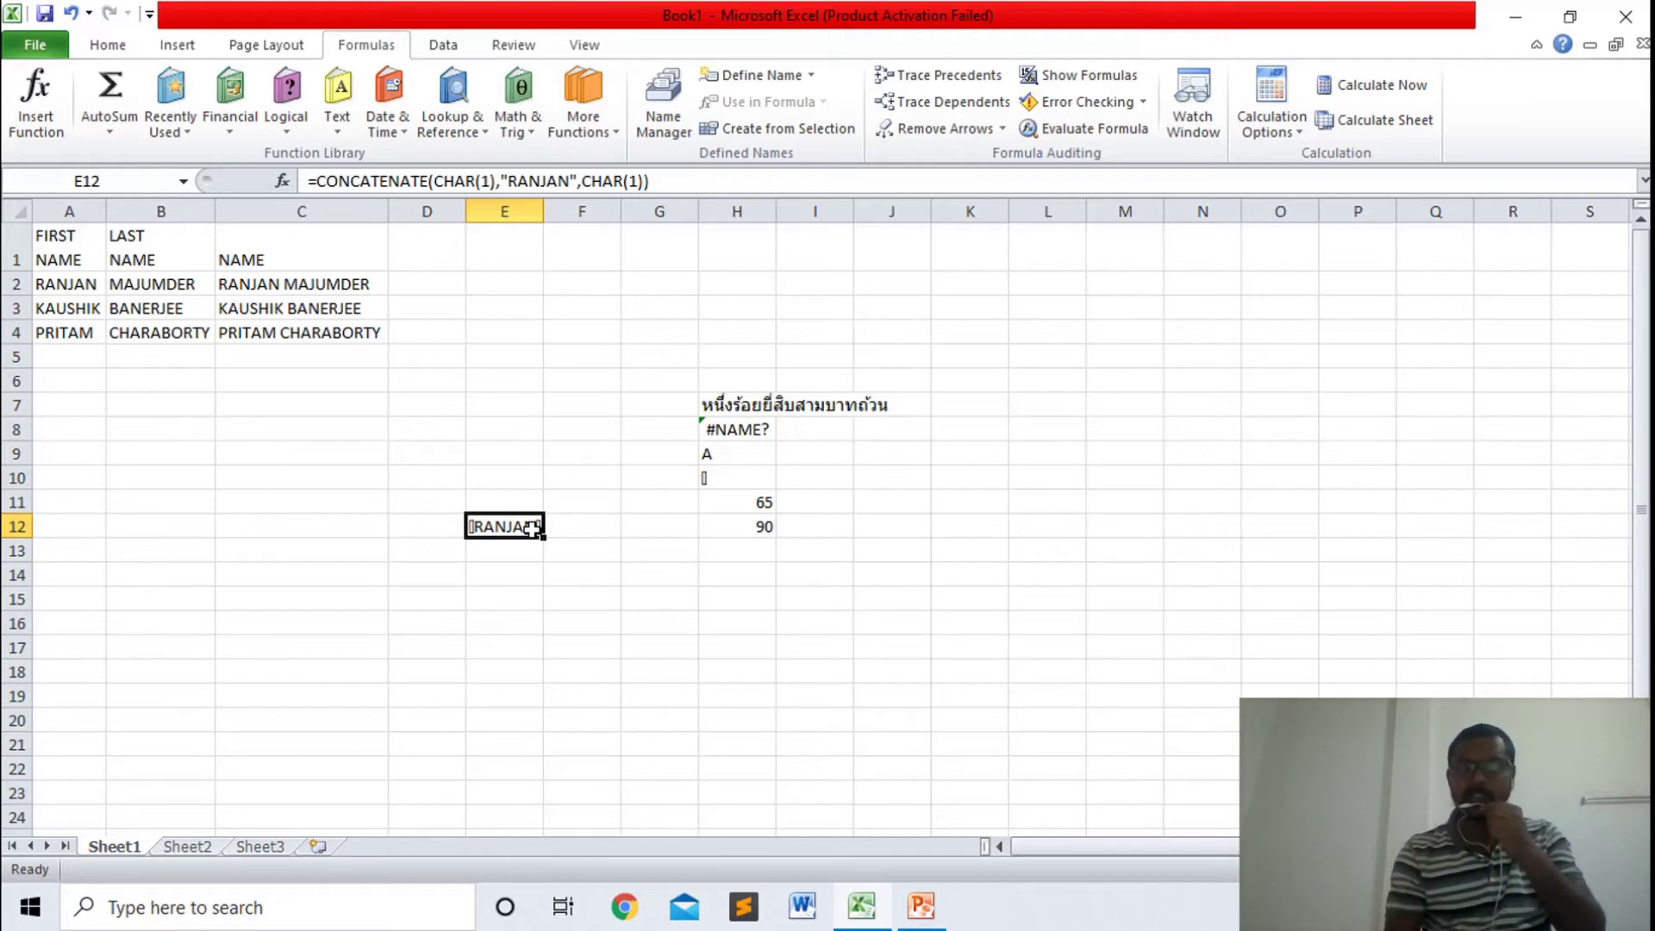
{"action": "left_click", "coordinate": [518, 552]}
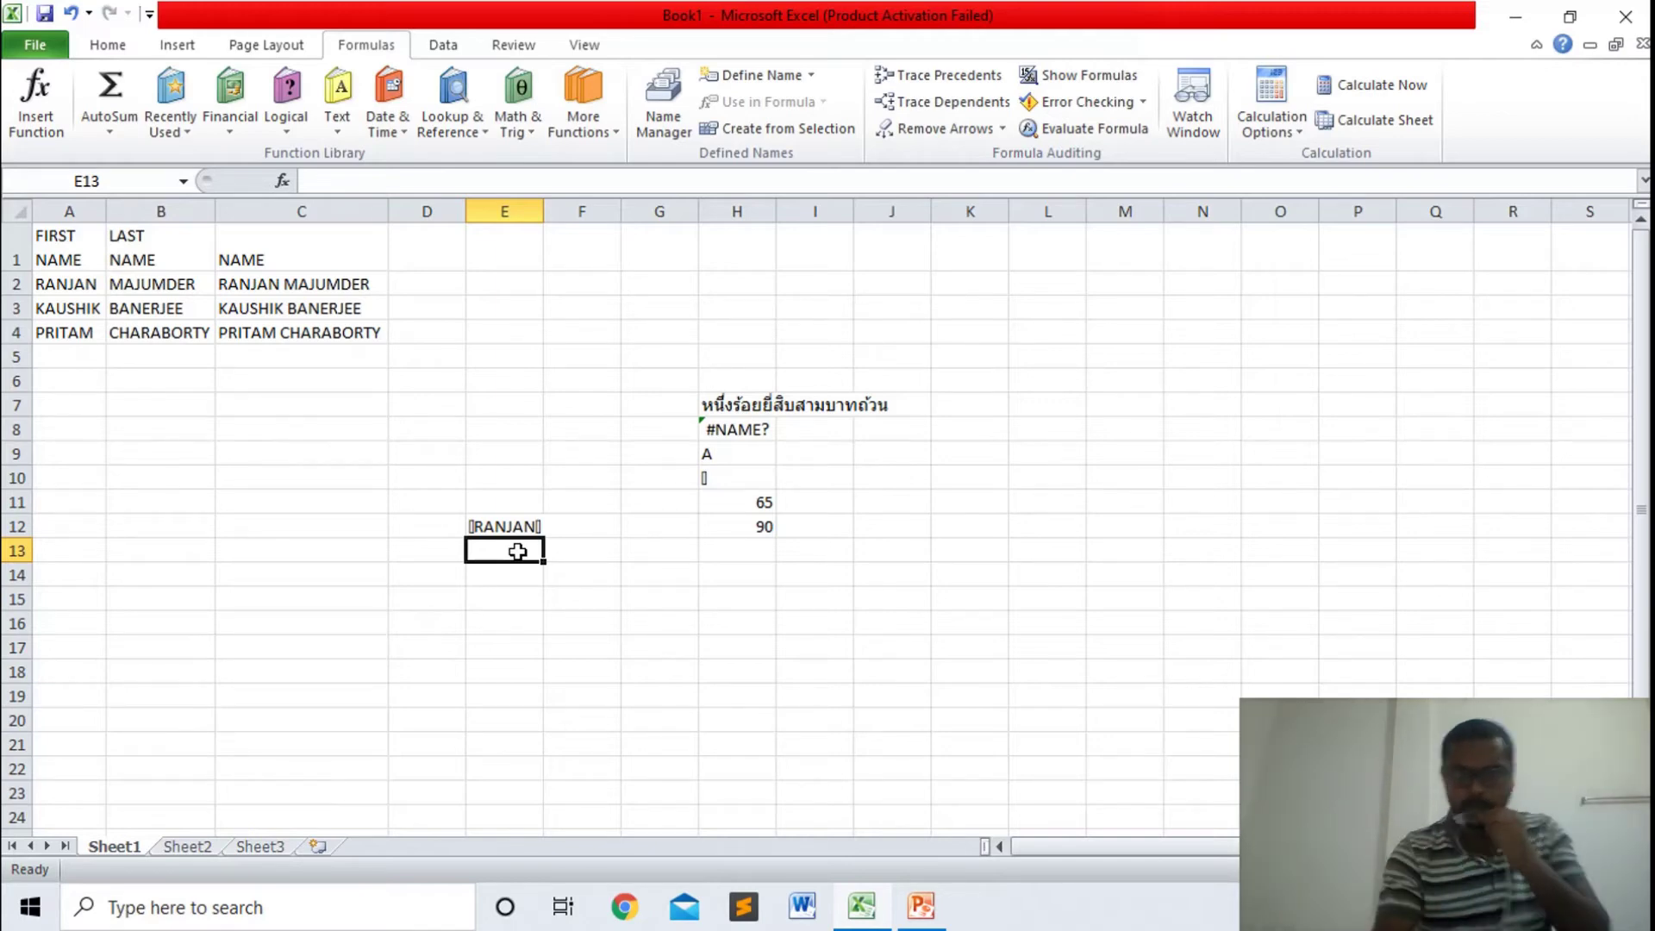
{"action": "type", "text": "=CLEAN("}
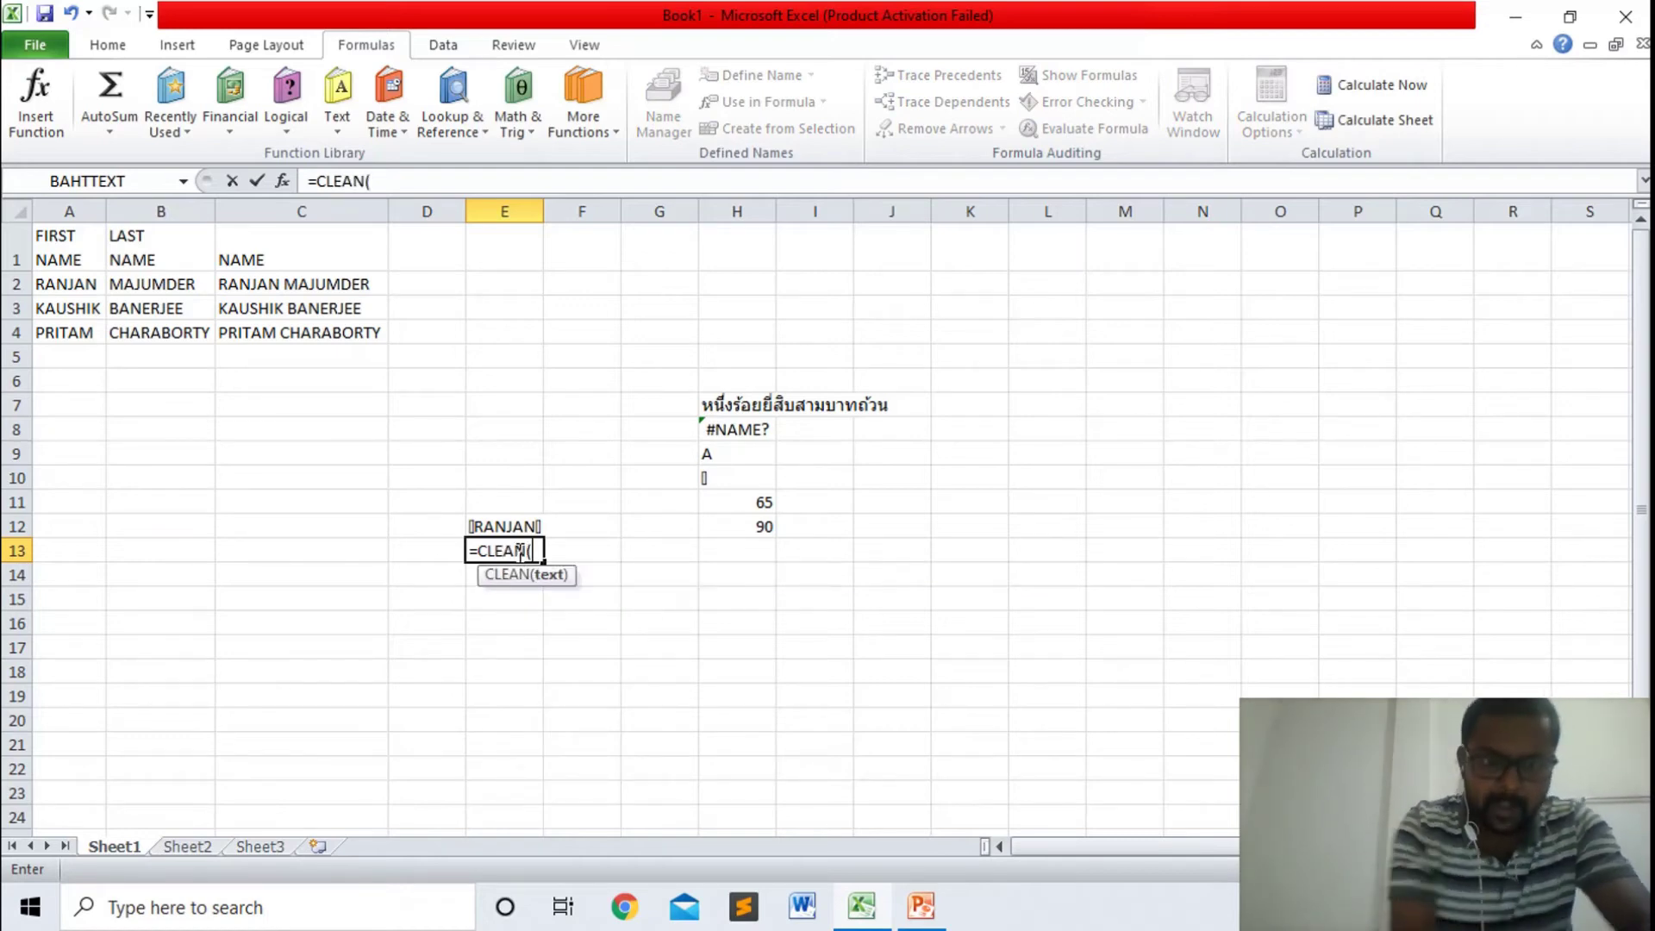
- Complete =CLEAN(E12) in E13 to strip the non-printing characters, then view the syntax slide in PowerPoint
{"action": "left_click", "coordinate": [511, 526]}
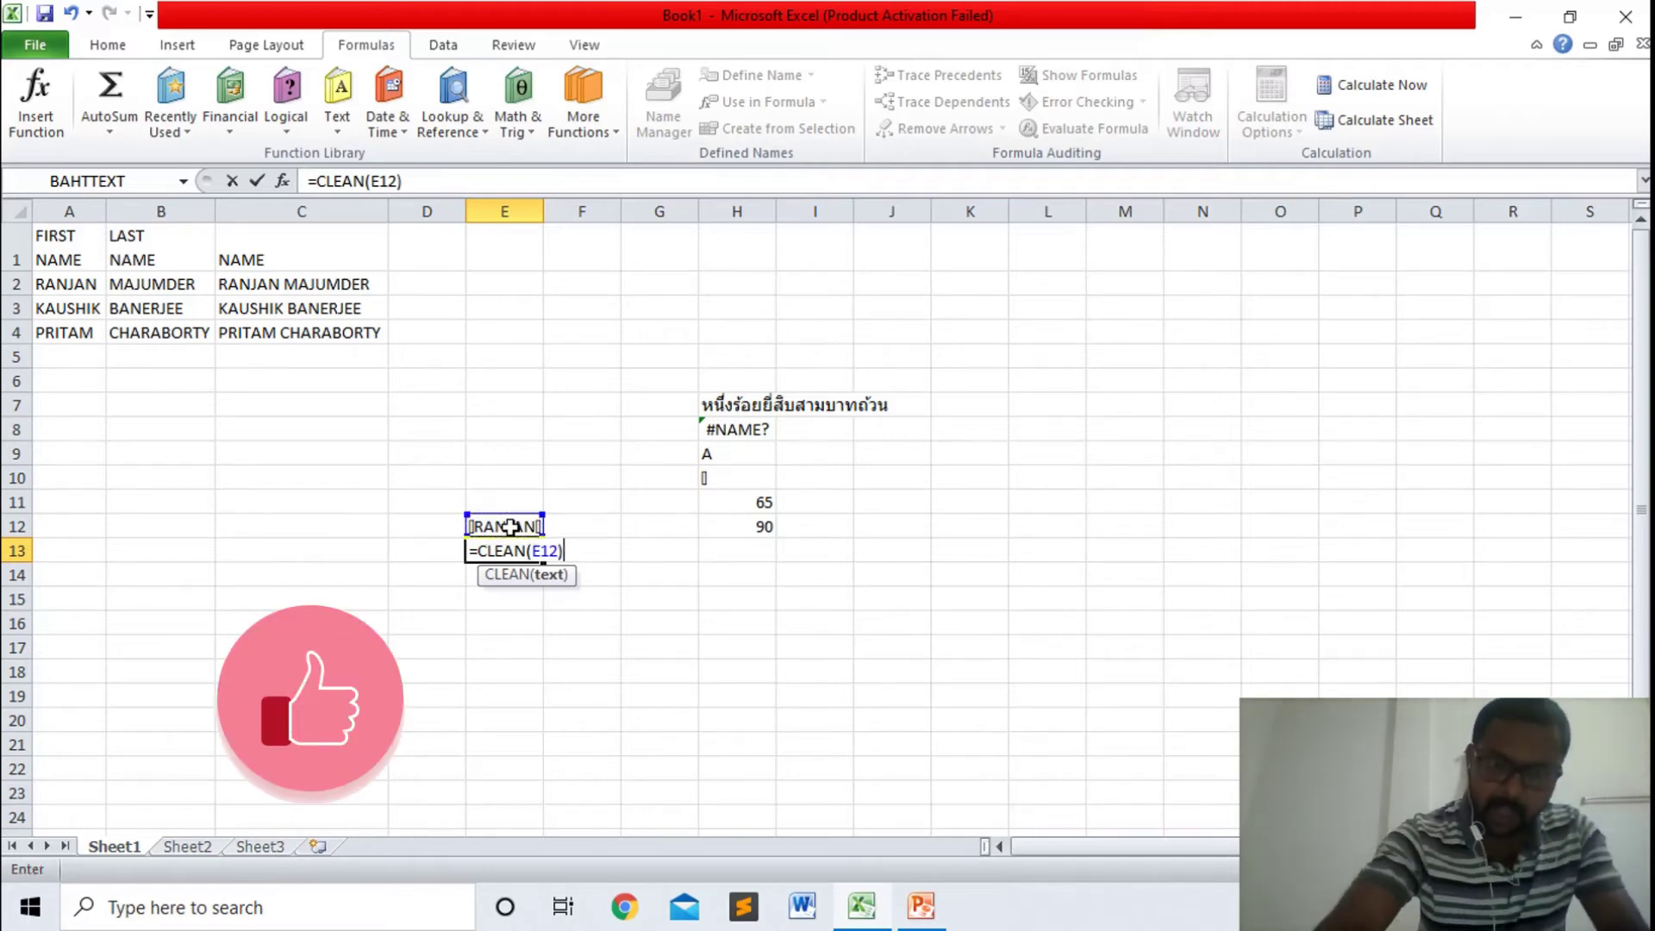
{"action": "type", "text": ")"}
{"action": "key", "text": "Return"}
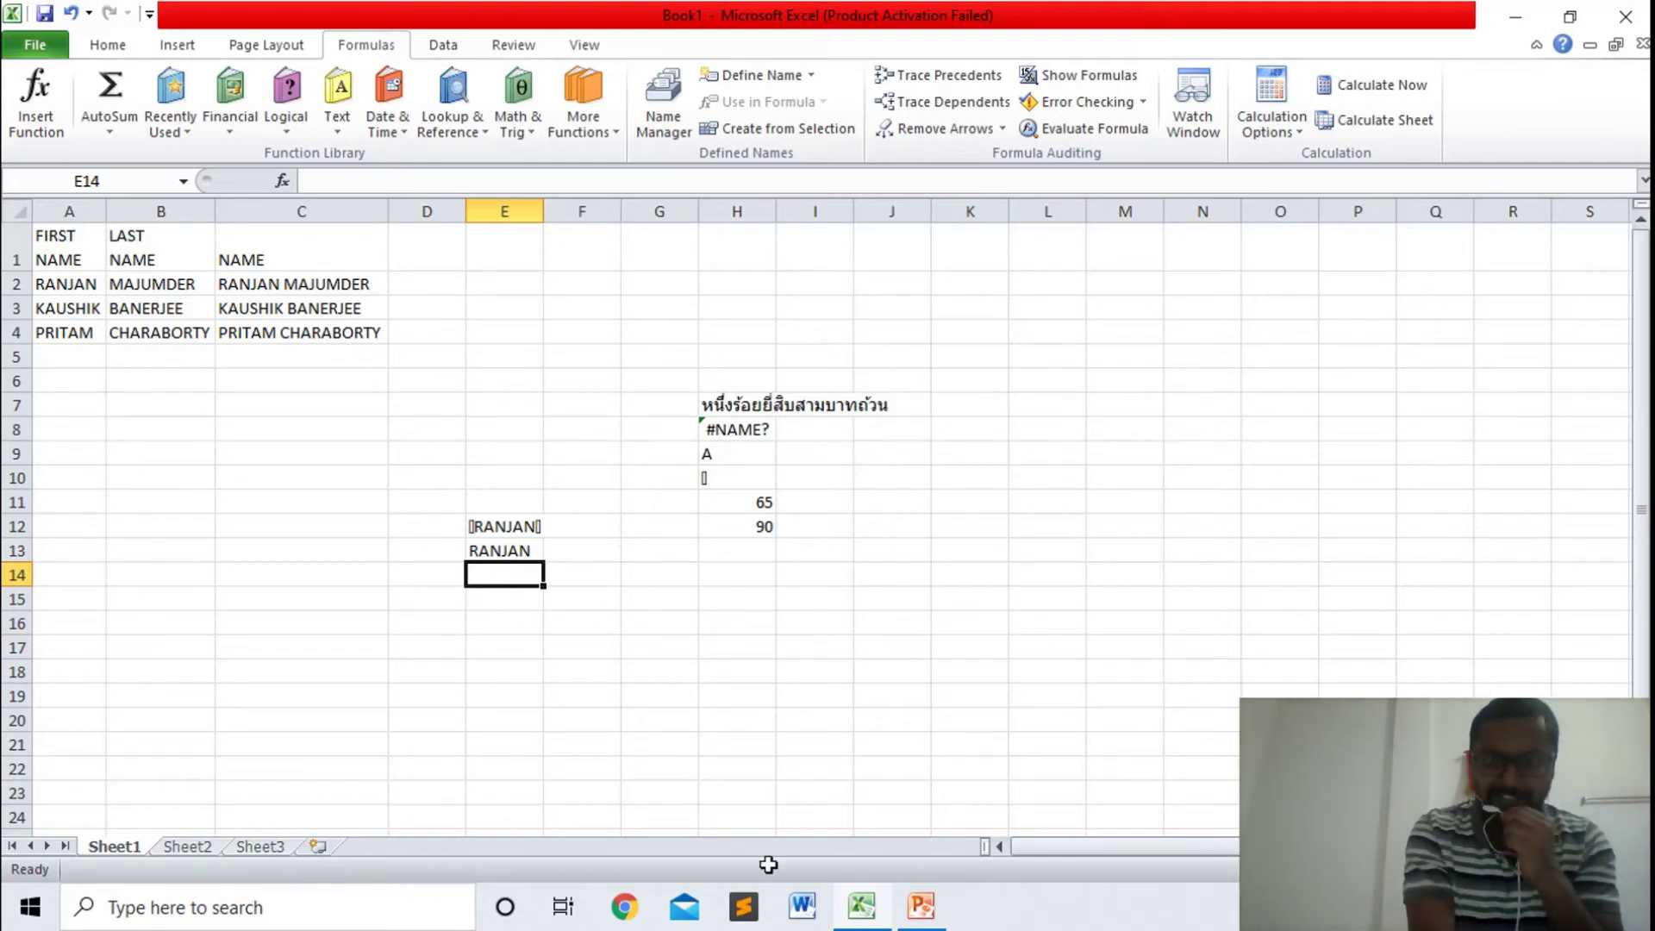
{"action": "left_click", "coordinate": [871, 914]}
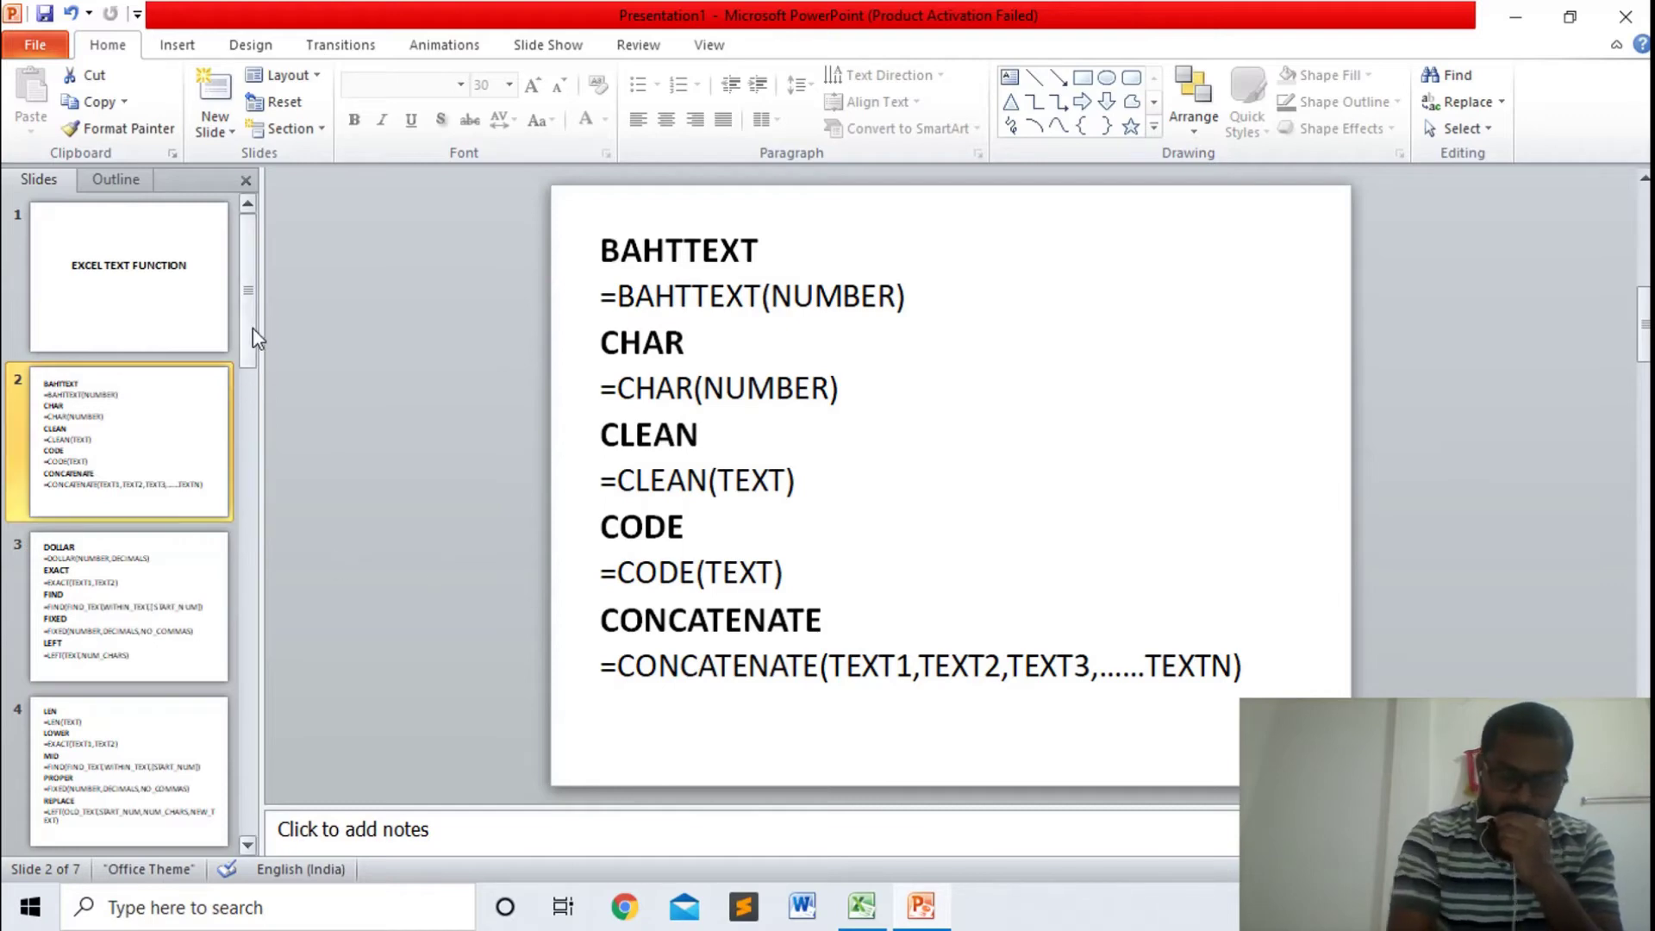
- View the PowerPoint slide listing DOLLAR, EXACT, FIND, FIXED and LEFT syntax, then return to Excel
{"action": "left_click", "coordinate": [163, 544]}
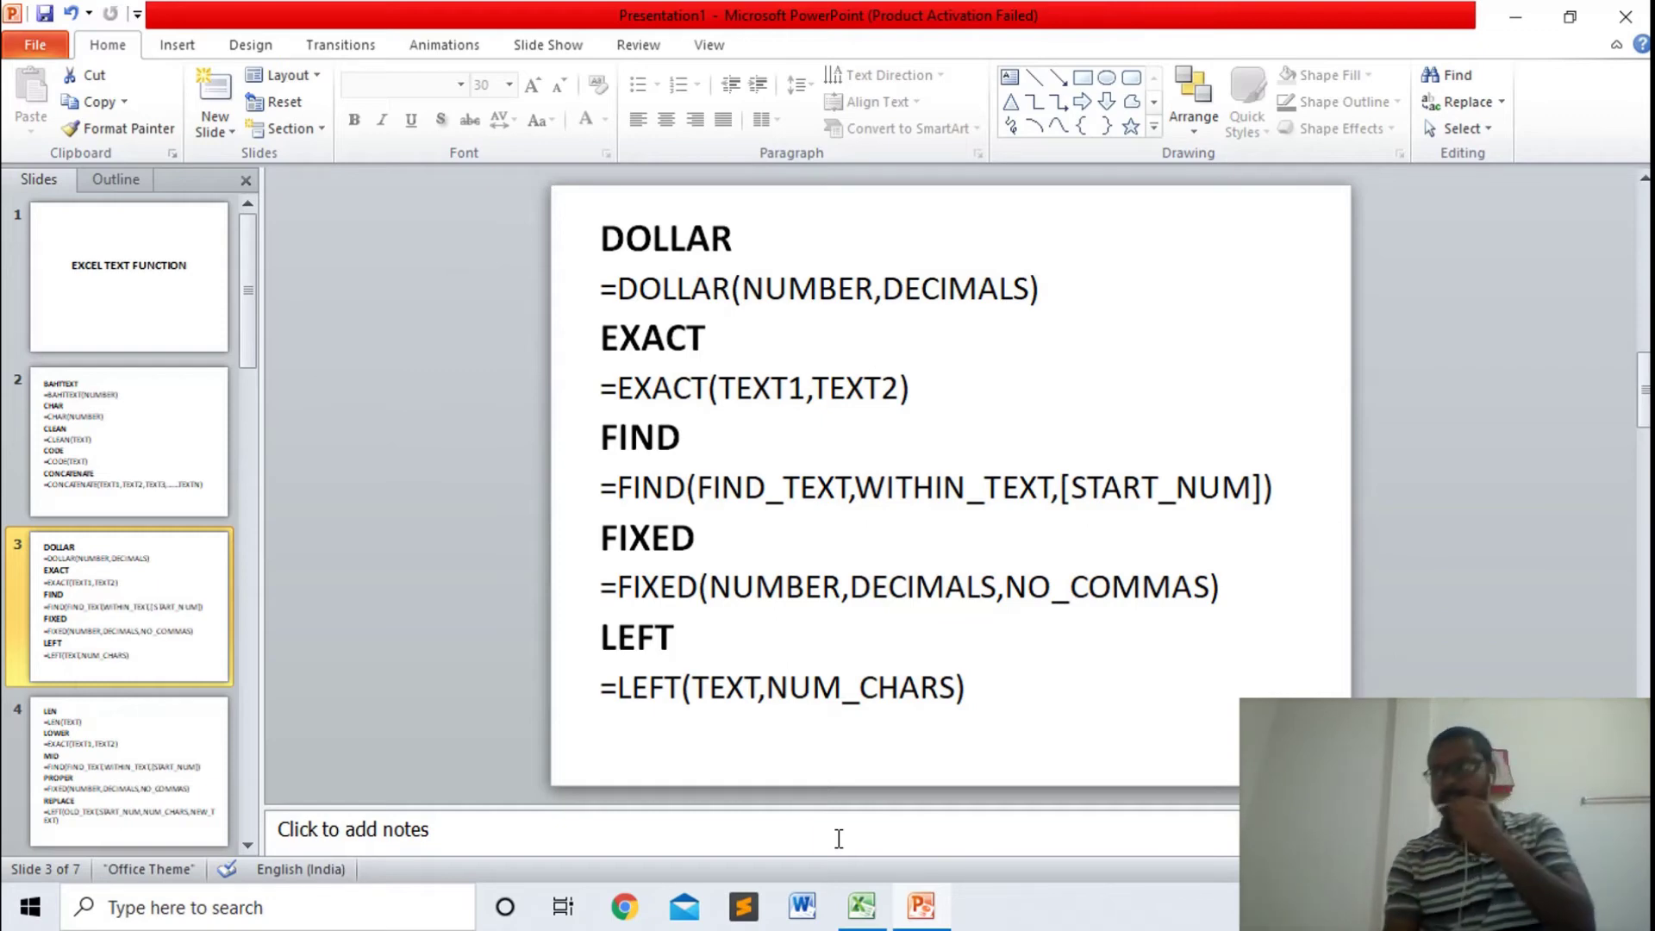
{"action": "left_click", "coordinate": [861, 905]}
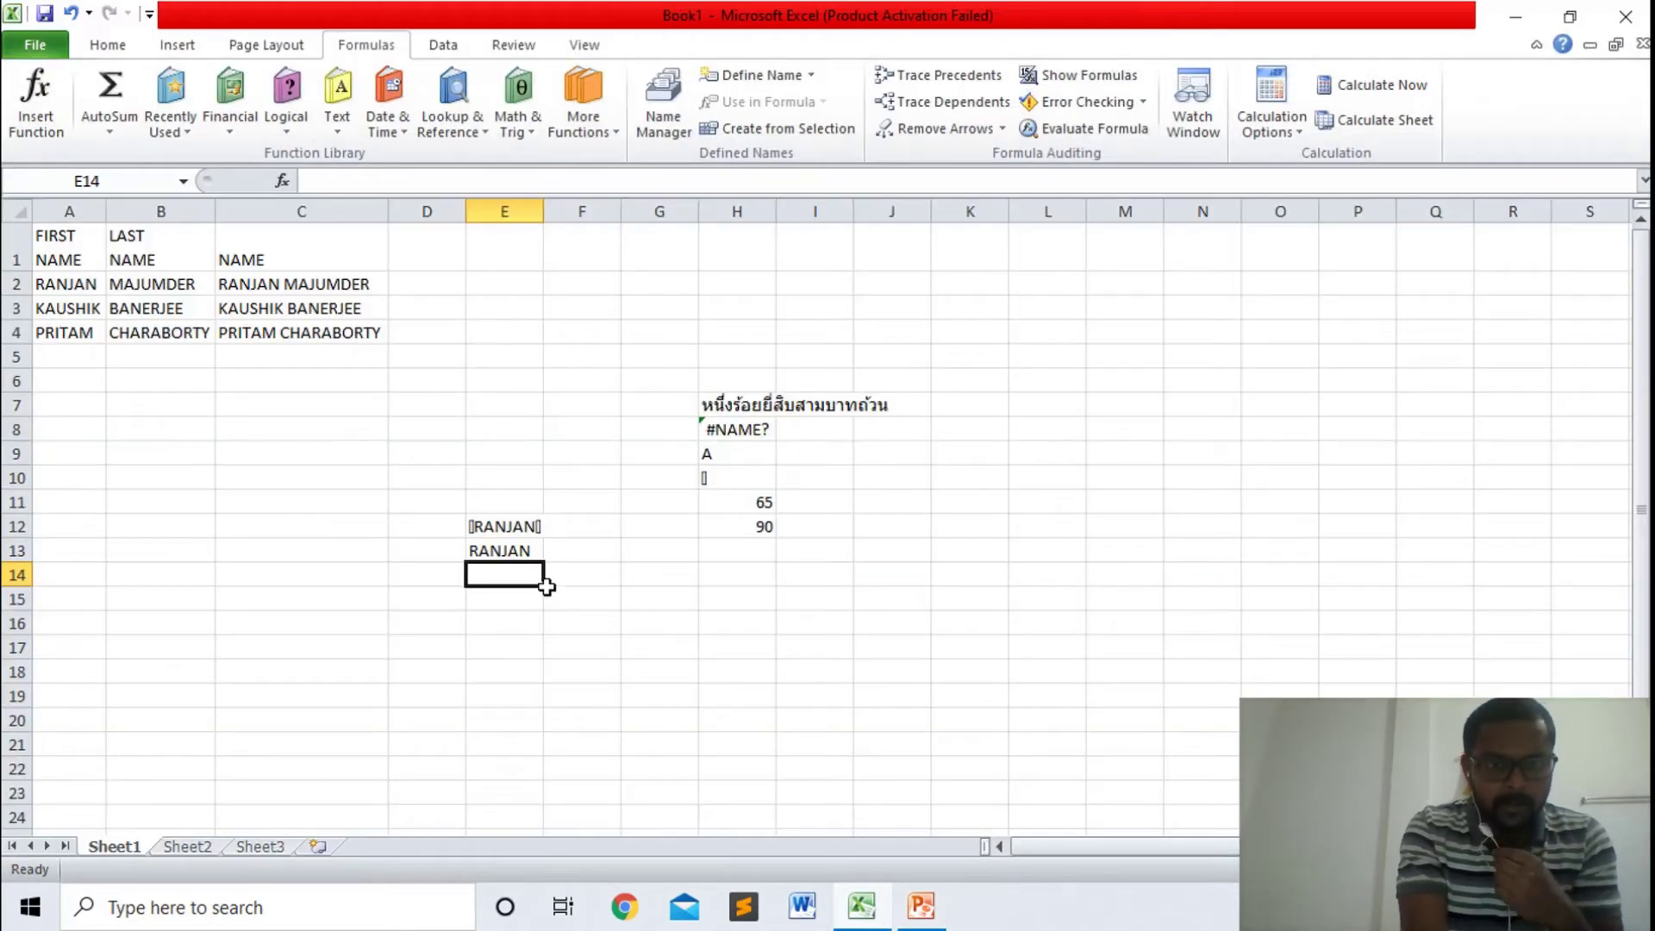
- Enter =DOLLAR(12345,2) in E15 to show ₹12,345.00 and autofit column E
{"action": "left_click", "coordinate": [516, 597]}
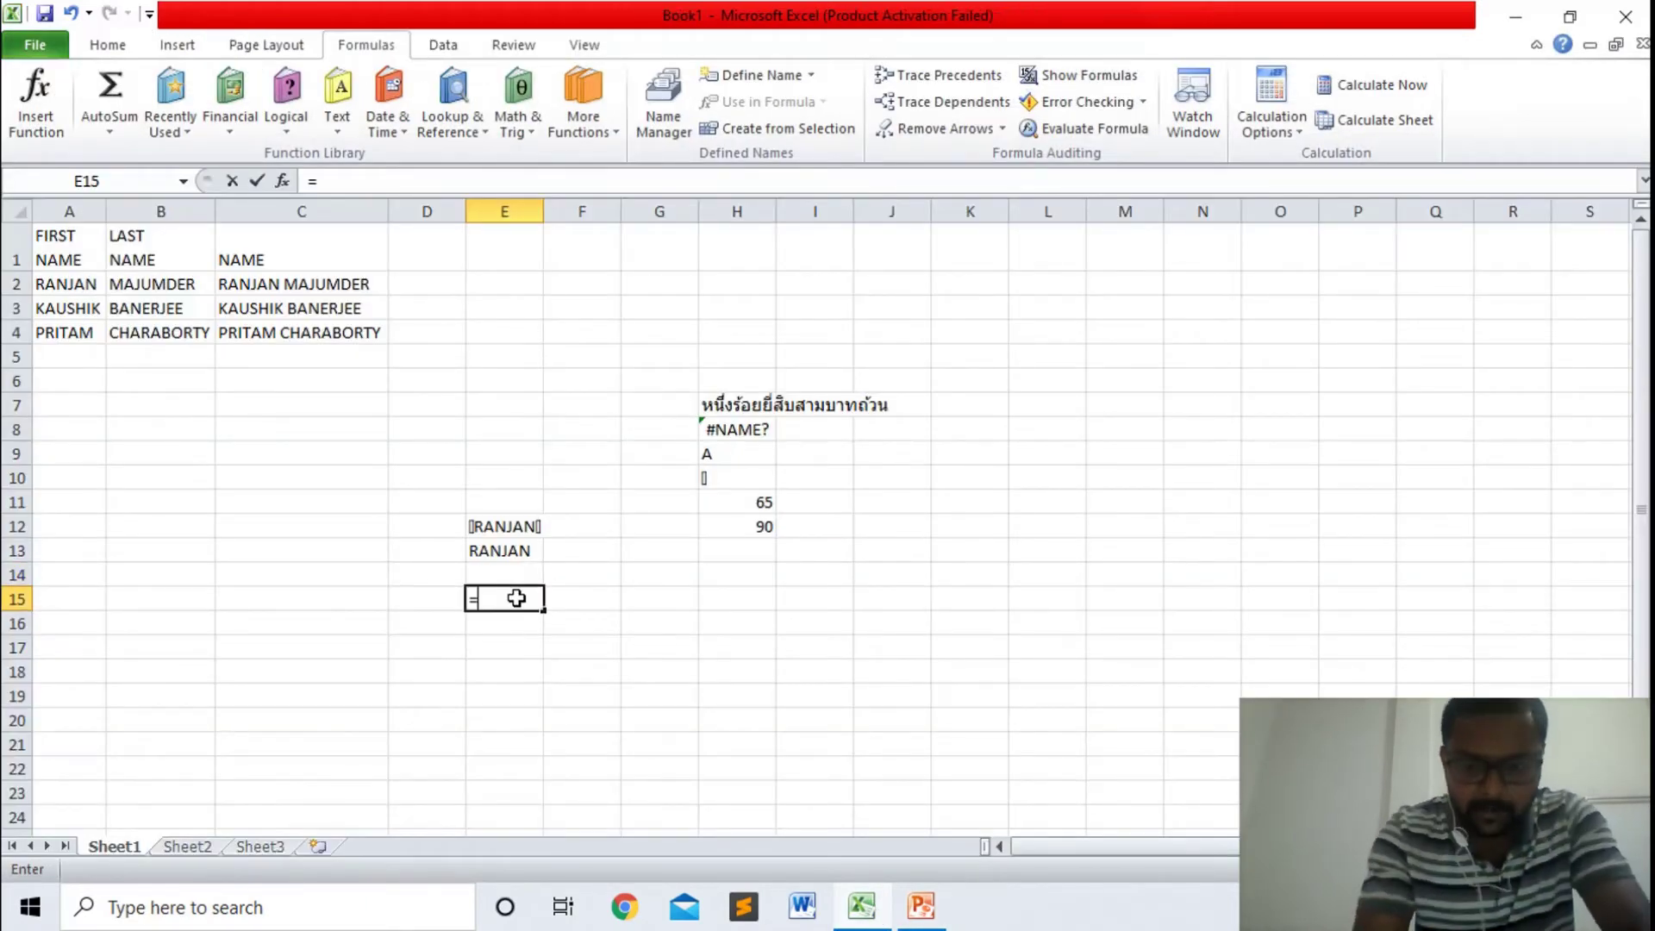
{"action": "type", "text": "=DOLLAR"}
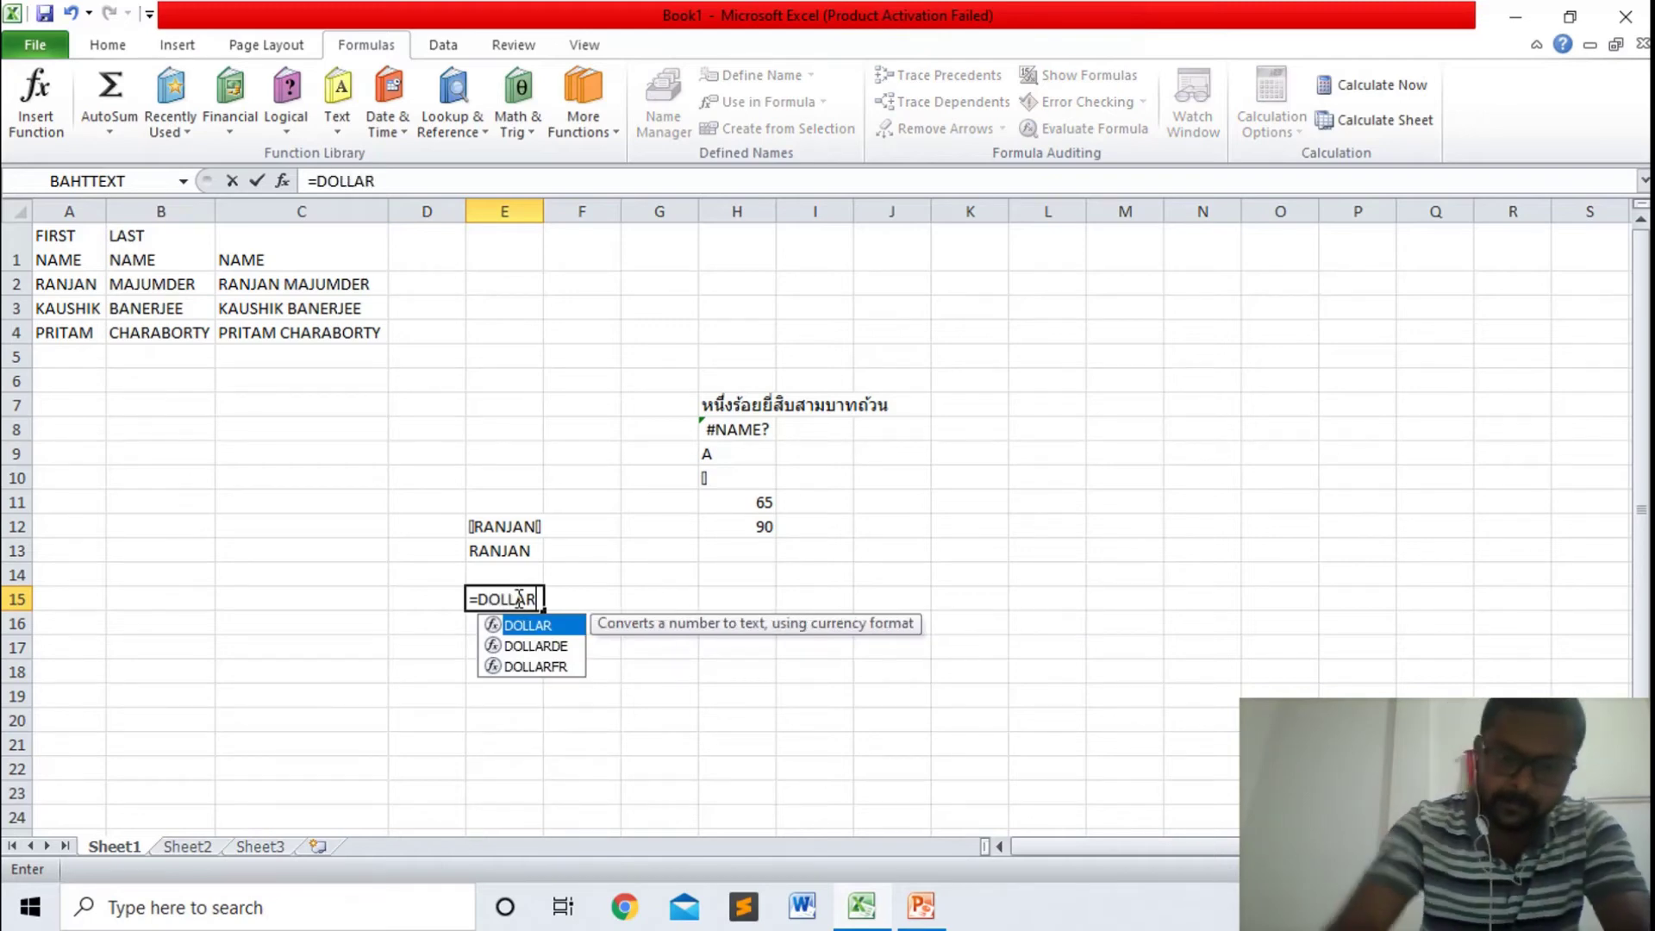
{"action": "type", "text": "("}
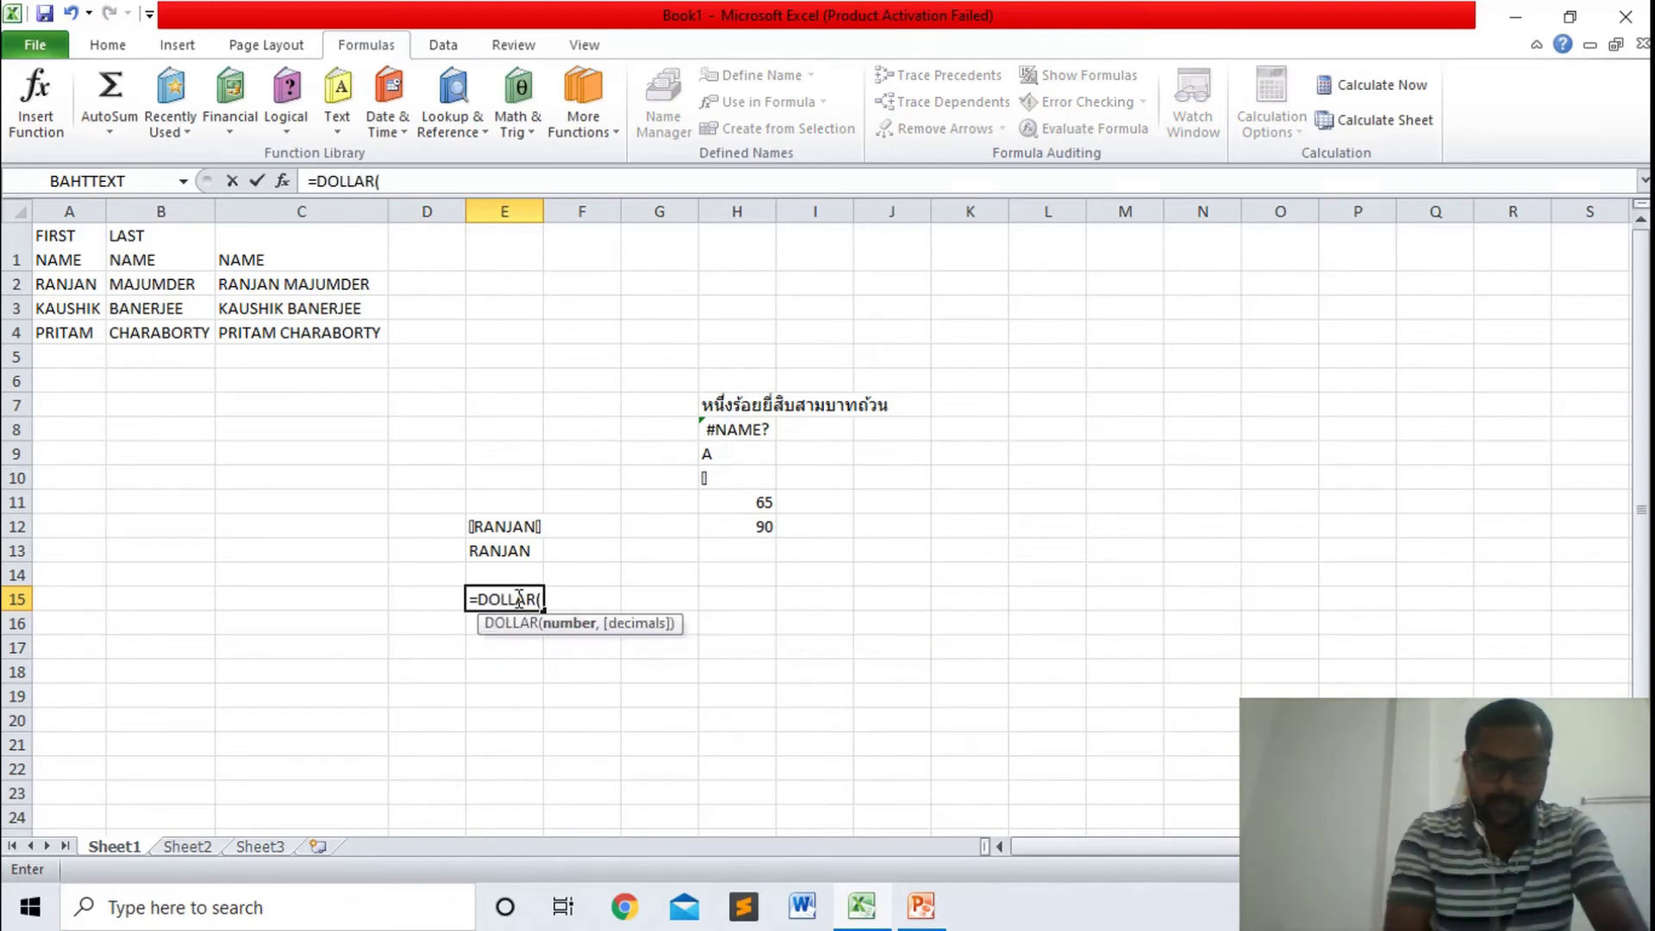
{"action": "type", "text": "12345"}
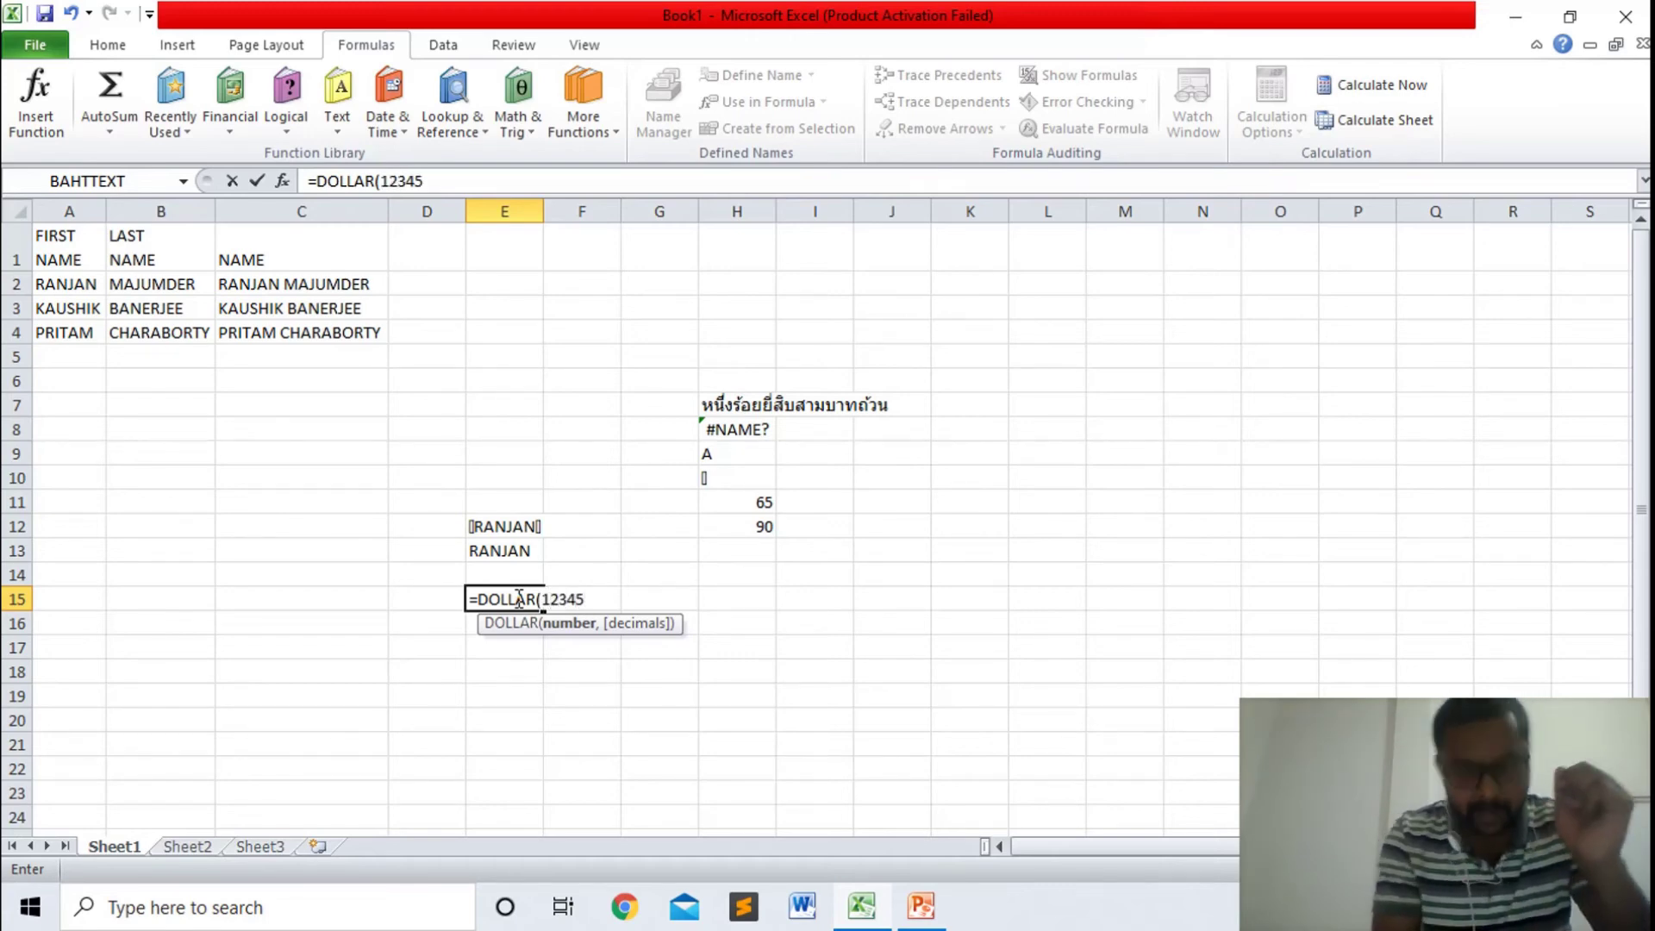
{"action": "type", "text": ","}
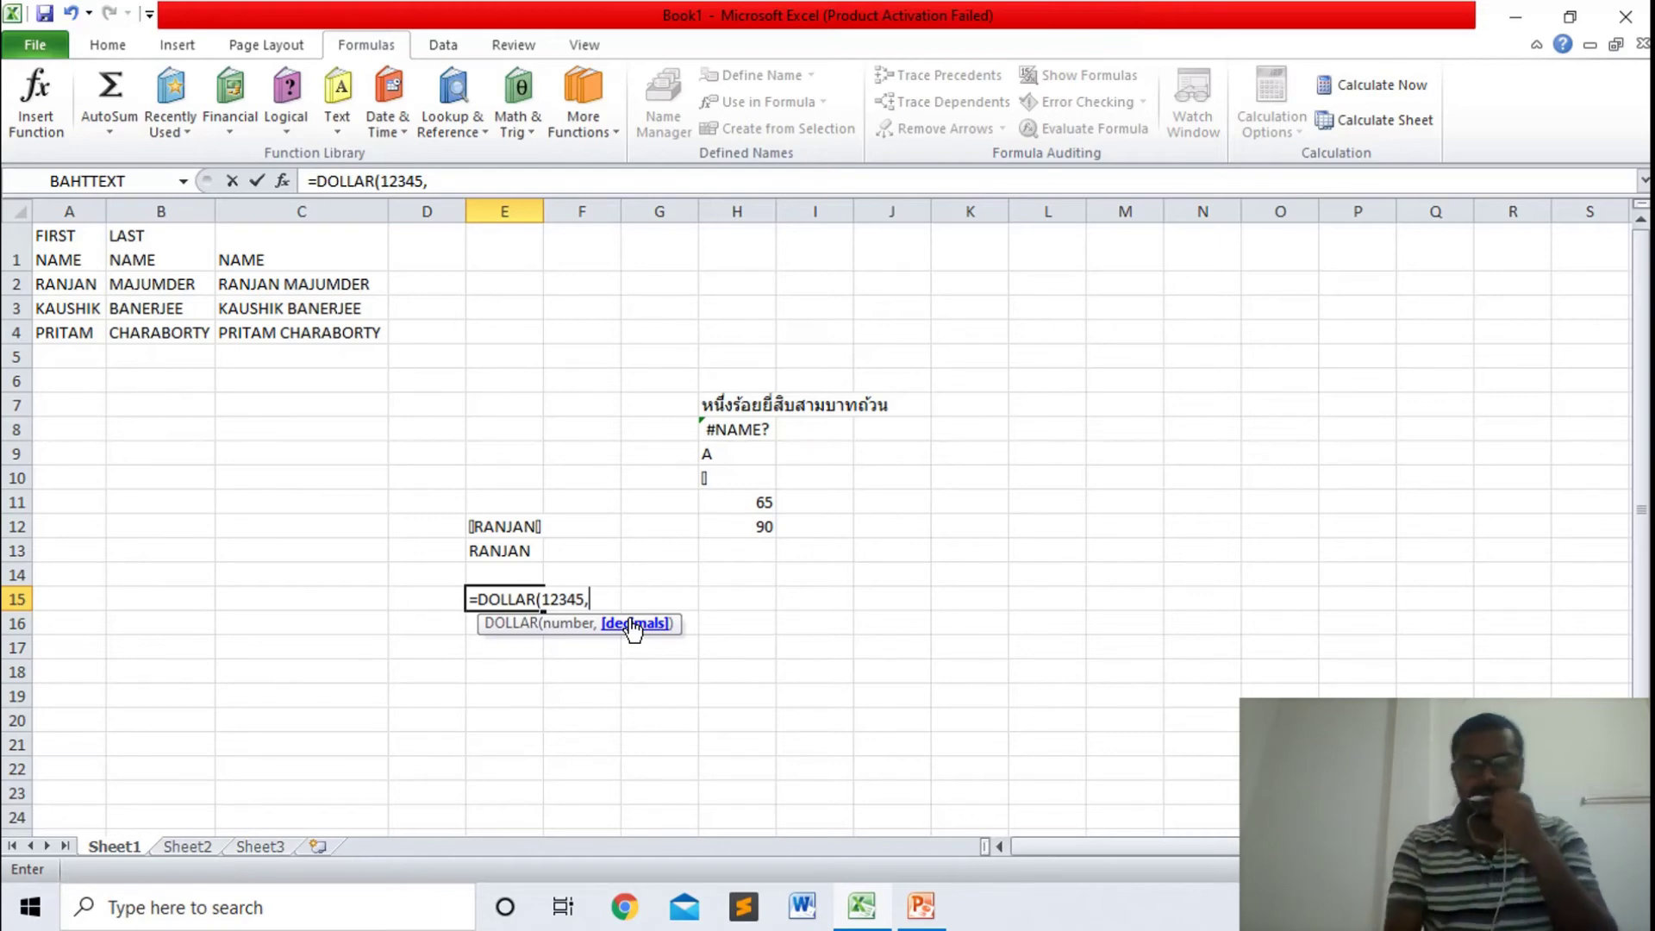
{"action": "type", "text": "2"}
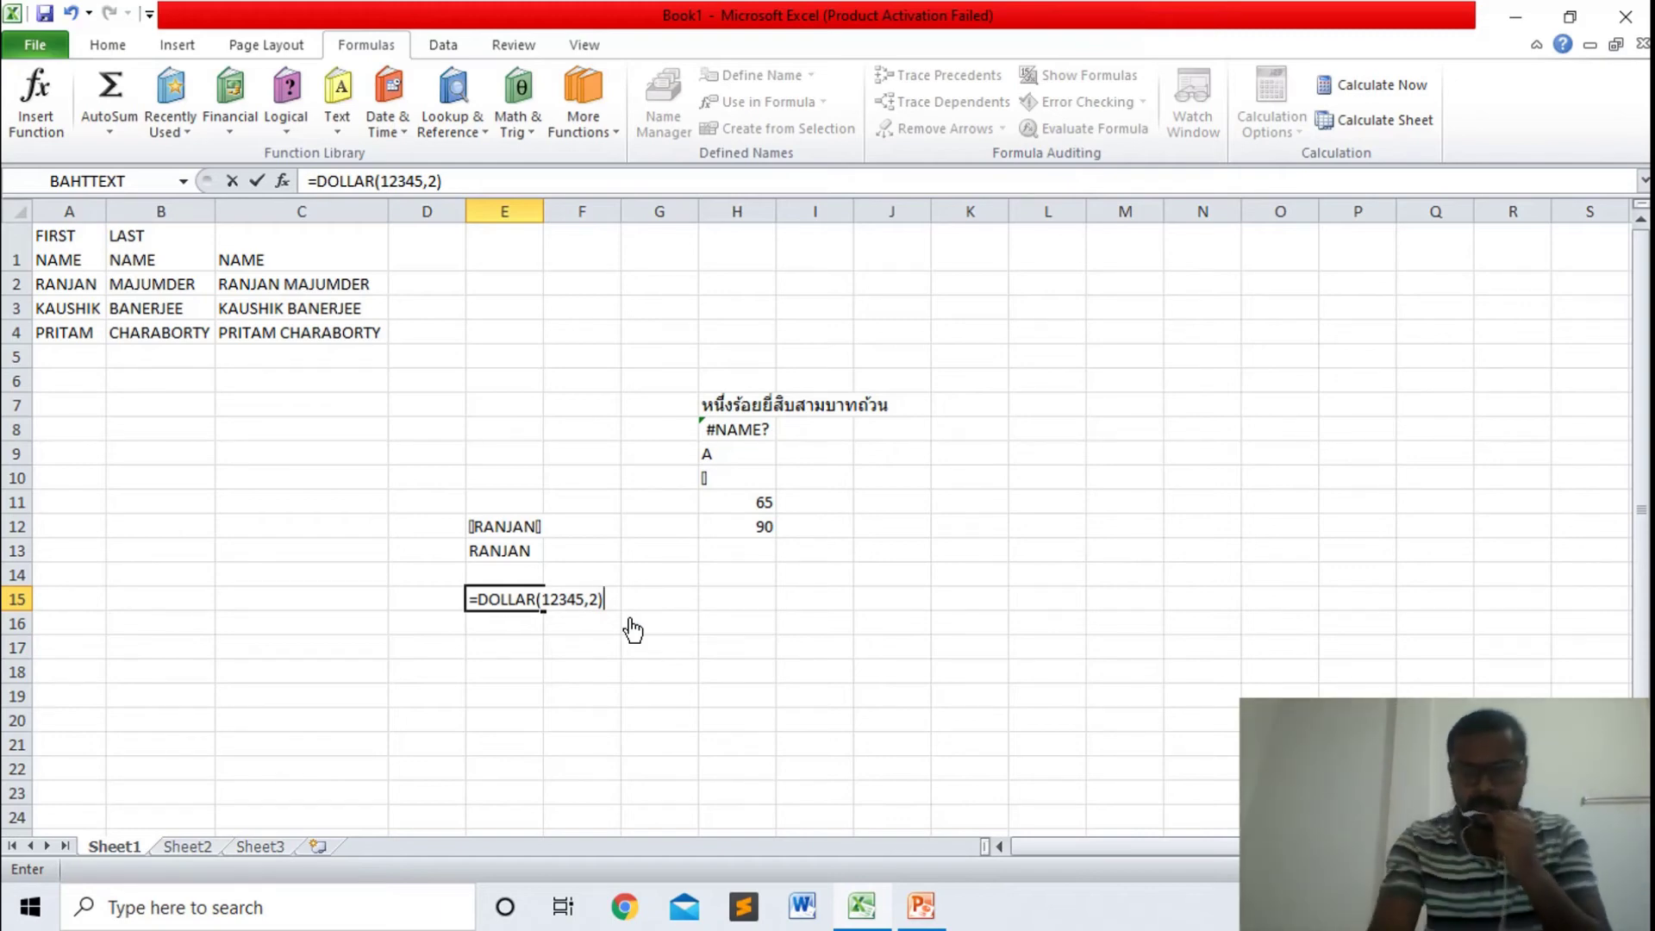
{"action": "key", "text": "Return"}
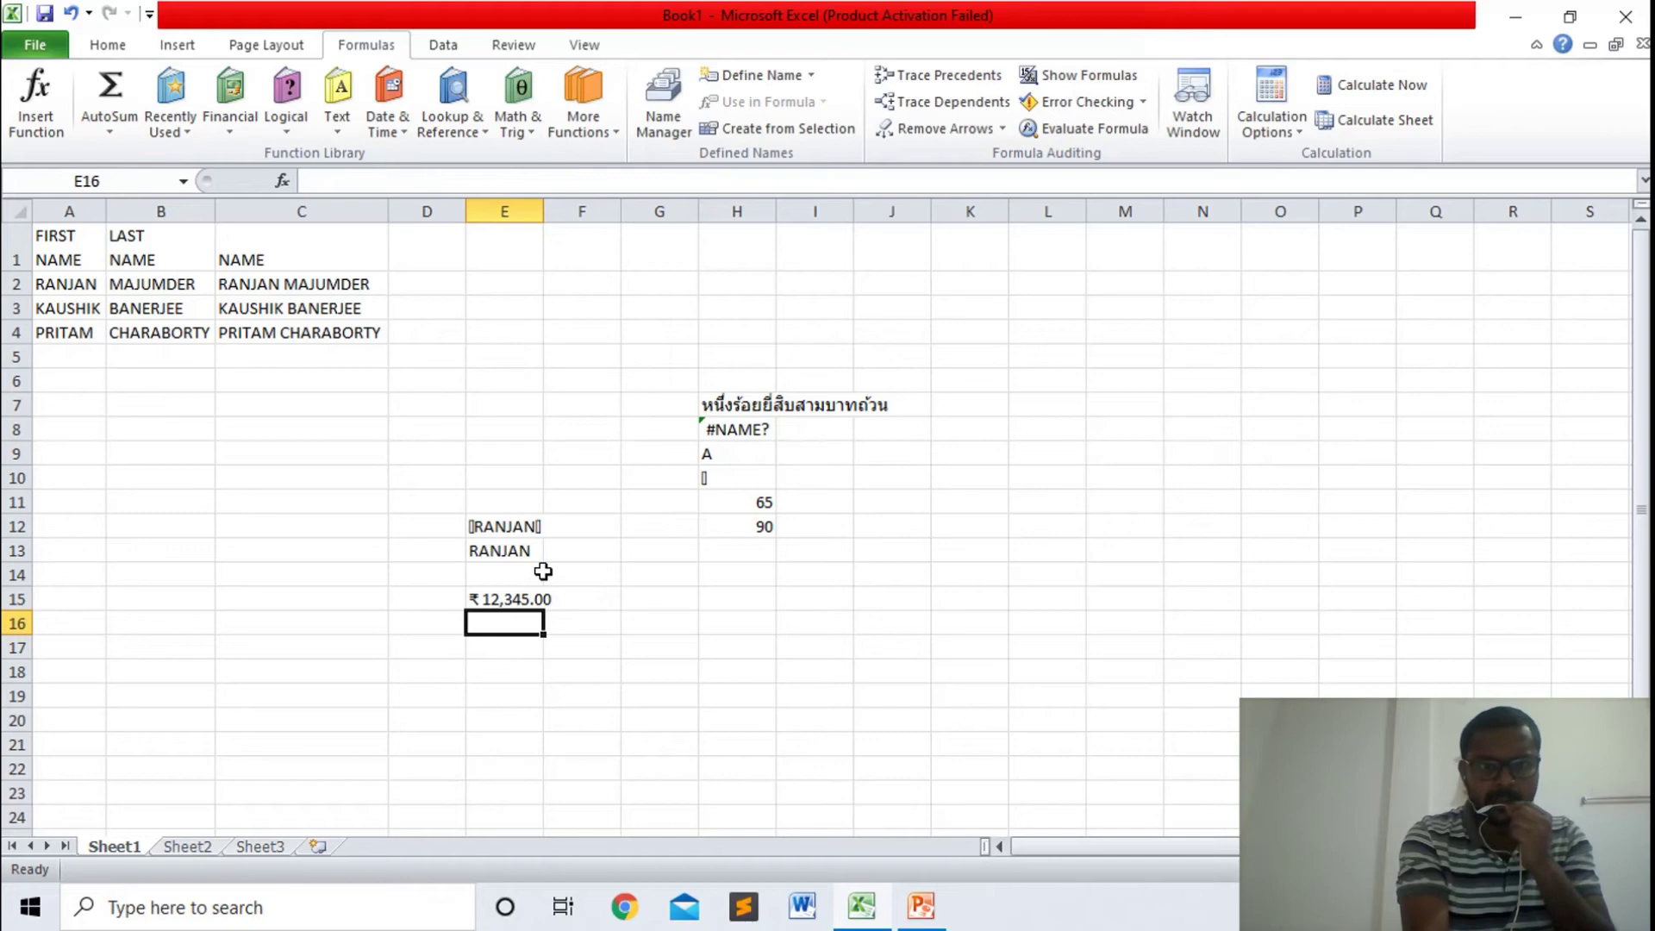
{"action": "double_click", "coordinate": [543, 217]}
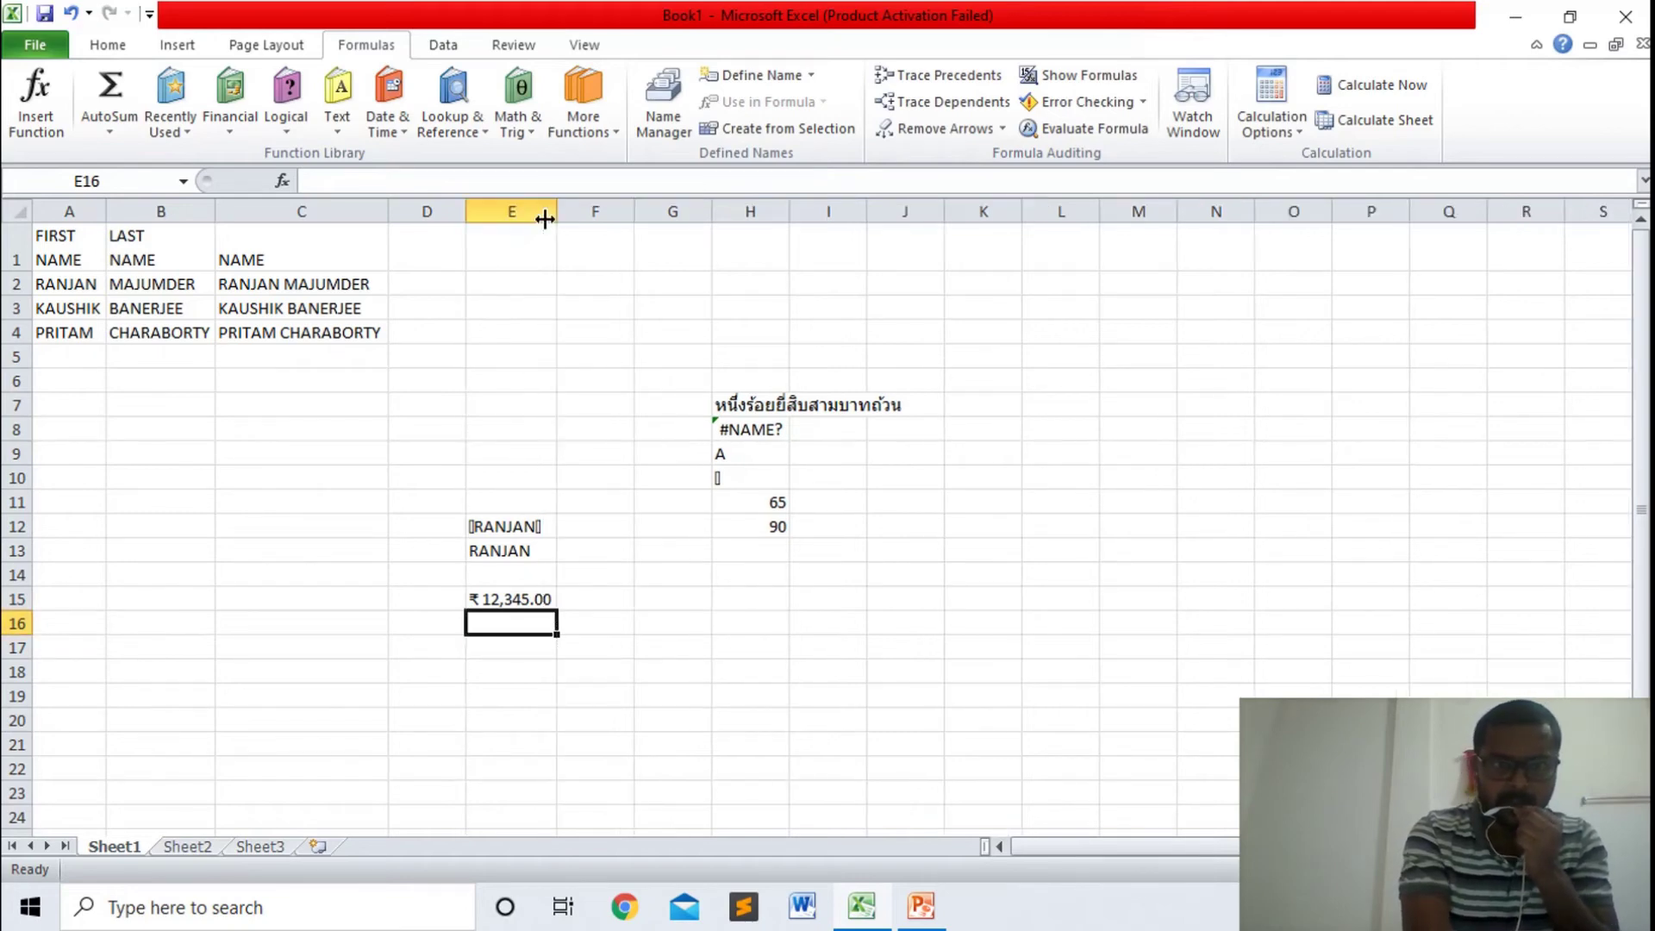
{"action": "left_click", "coordinate": [423, 282]}
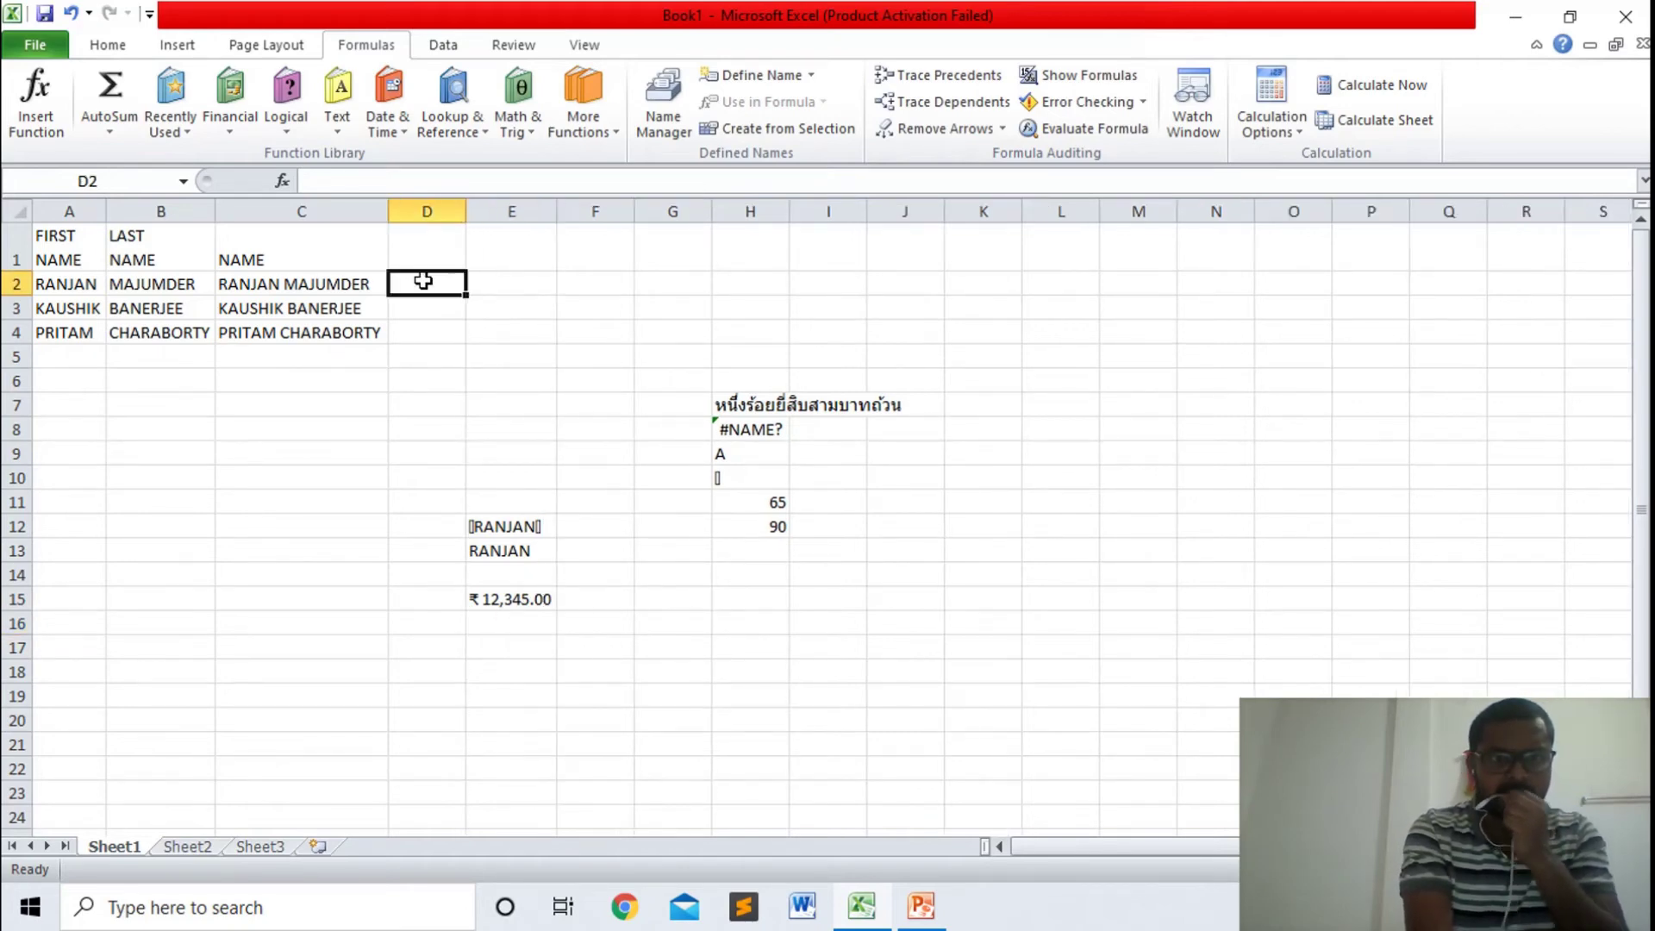
{"action": "left_click", "coordinate": [300, 283]}
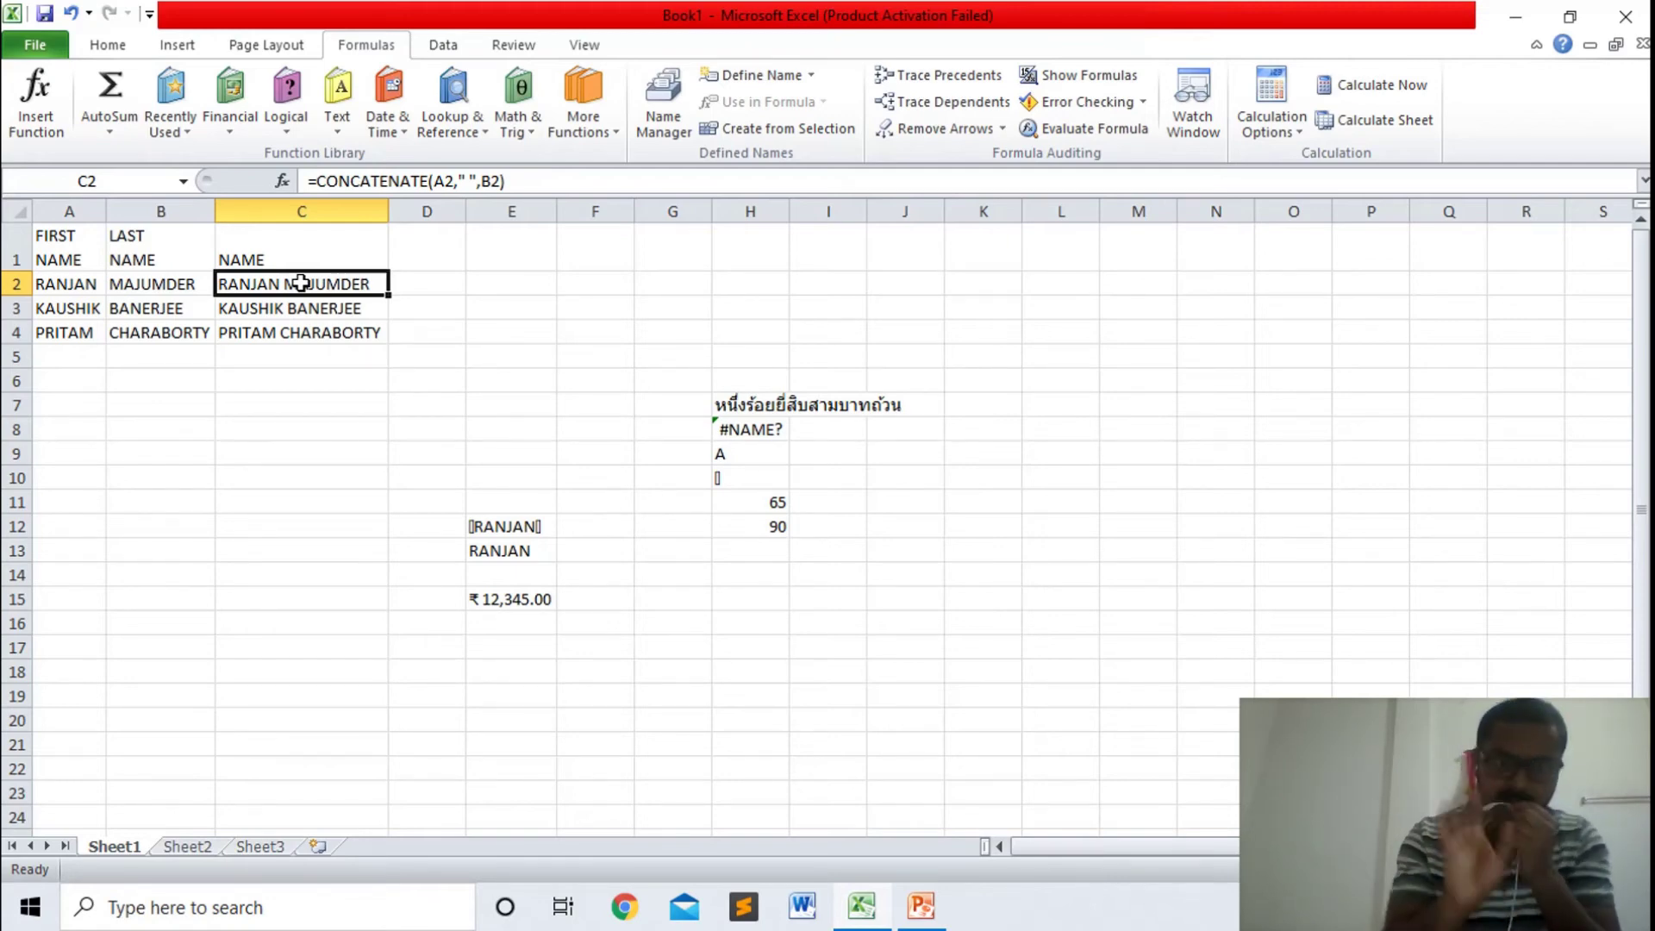
{"action": "left_click", "coordinate": [524, 603]}
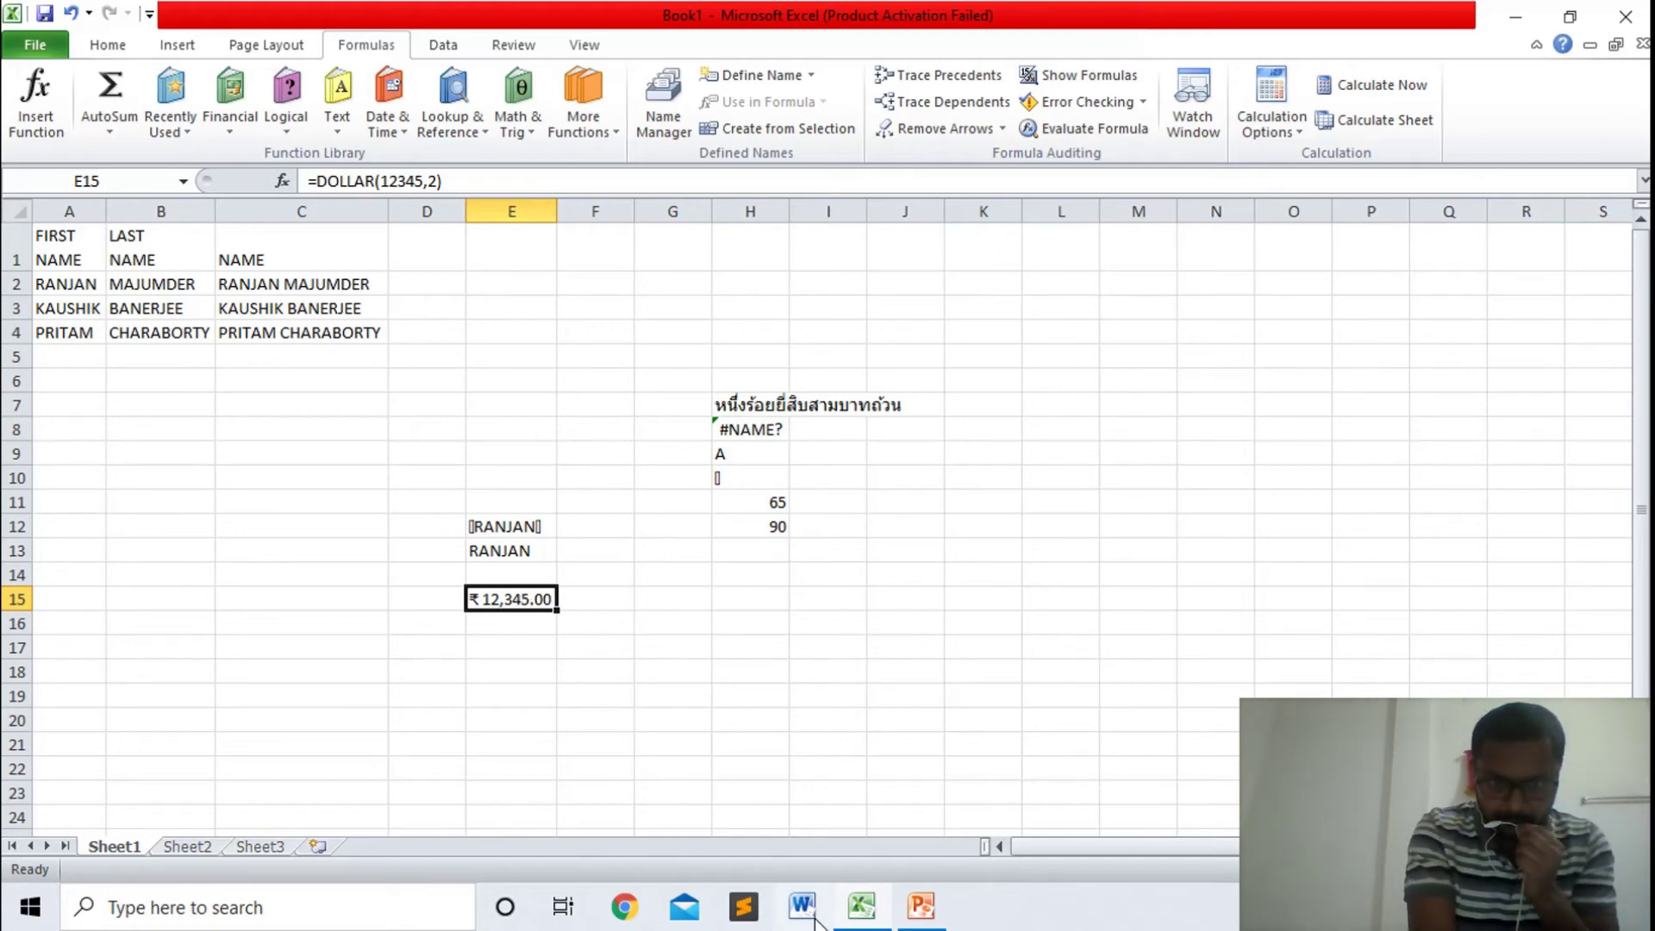
{"action": "left_click", "coordinate": [514, 624]}
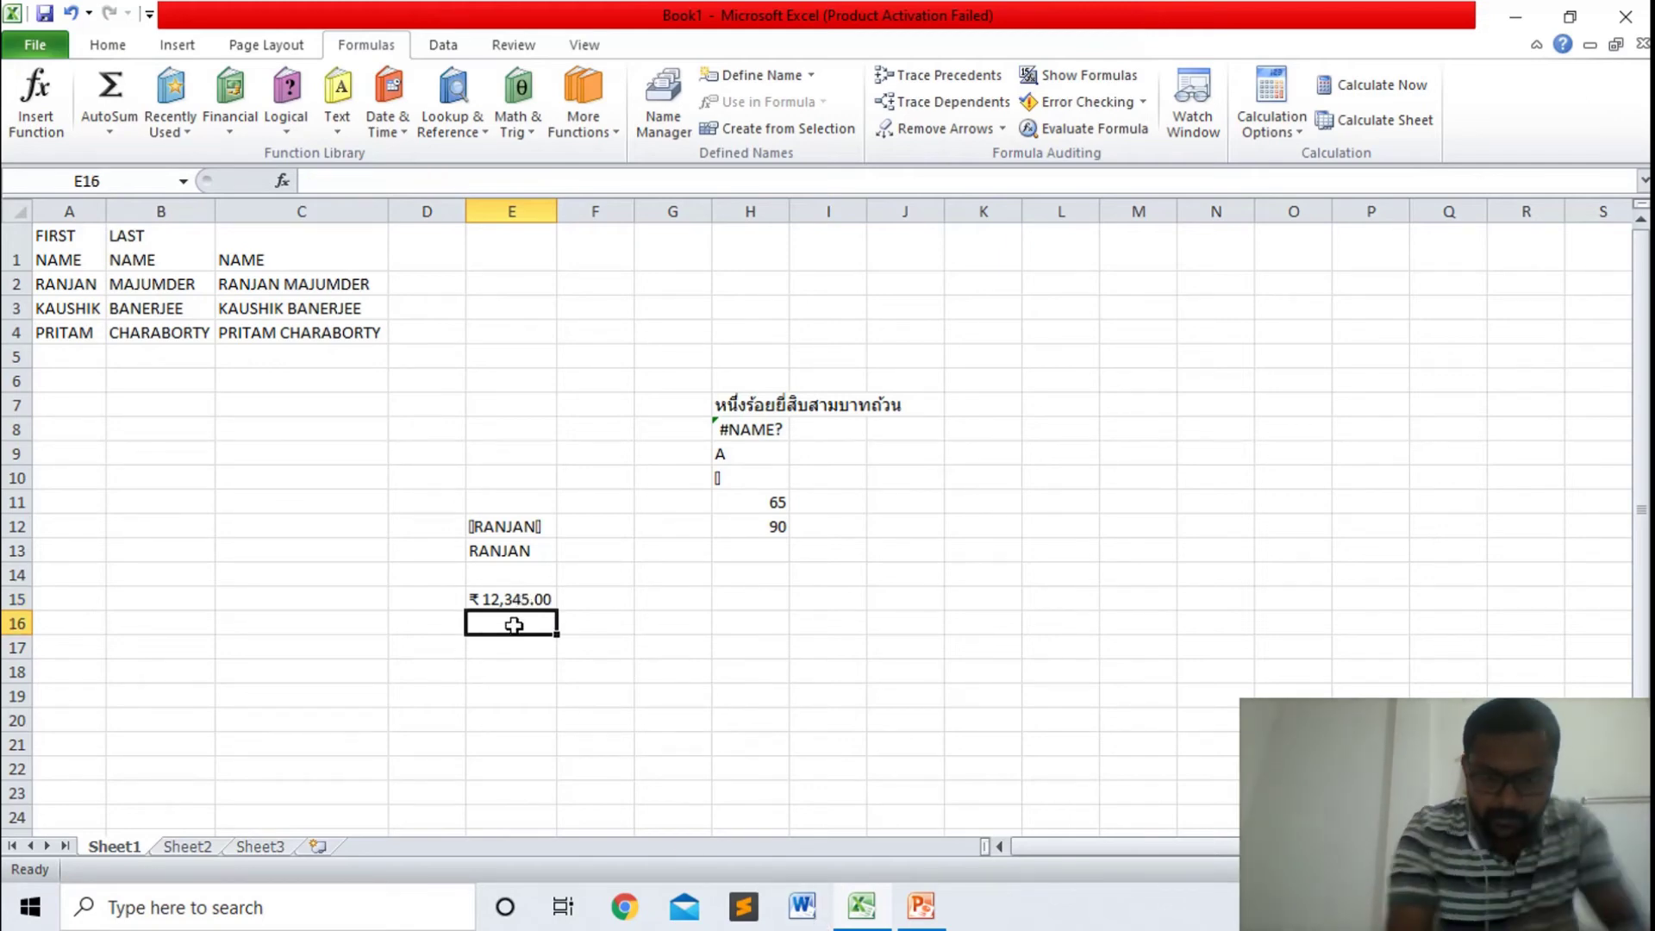
- Enter =DOLLAR(12345.6,2) in E16, displaying ₹12,345.60
{"action": "type", "text": "=DOLLAR"}
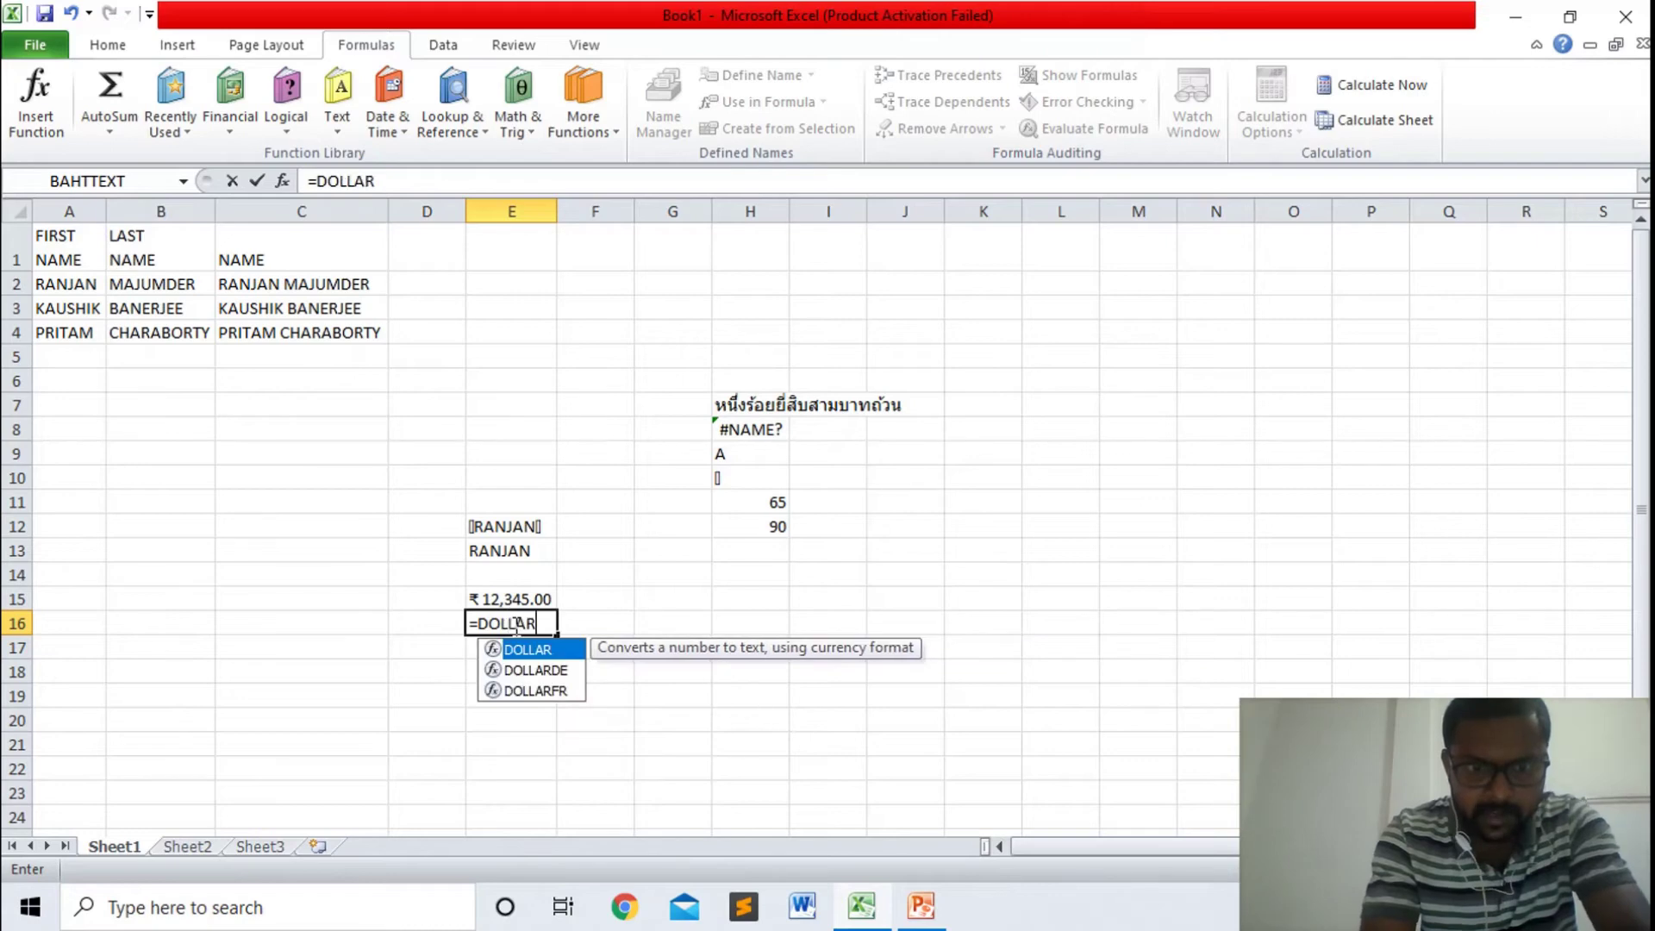
{"action": "type", "text": "(12345.6"}
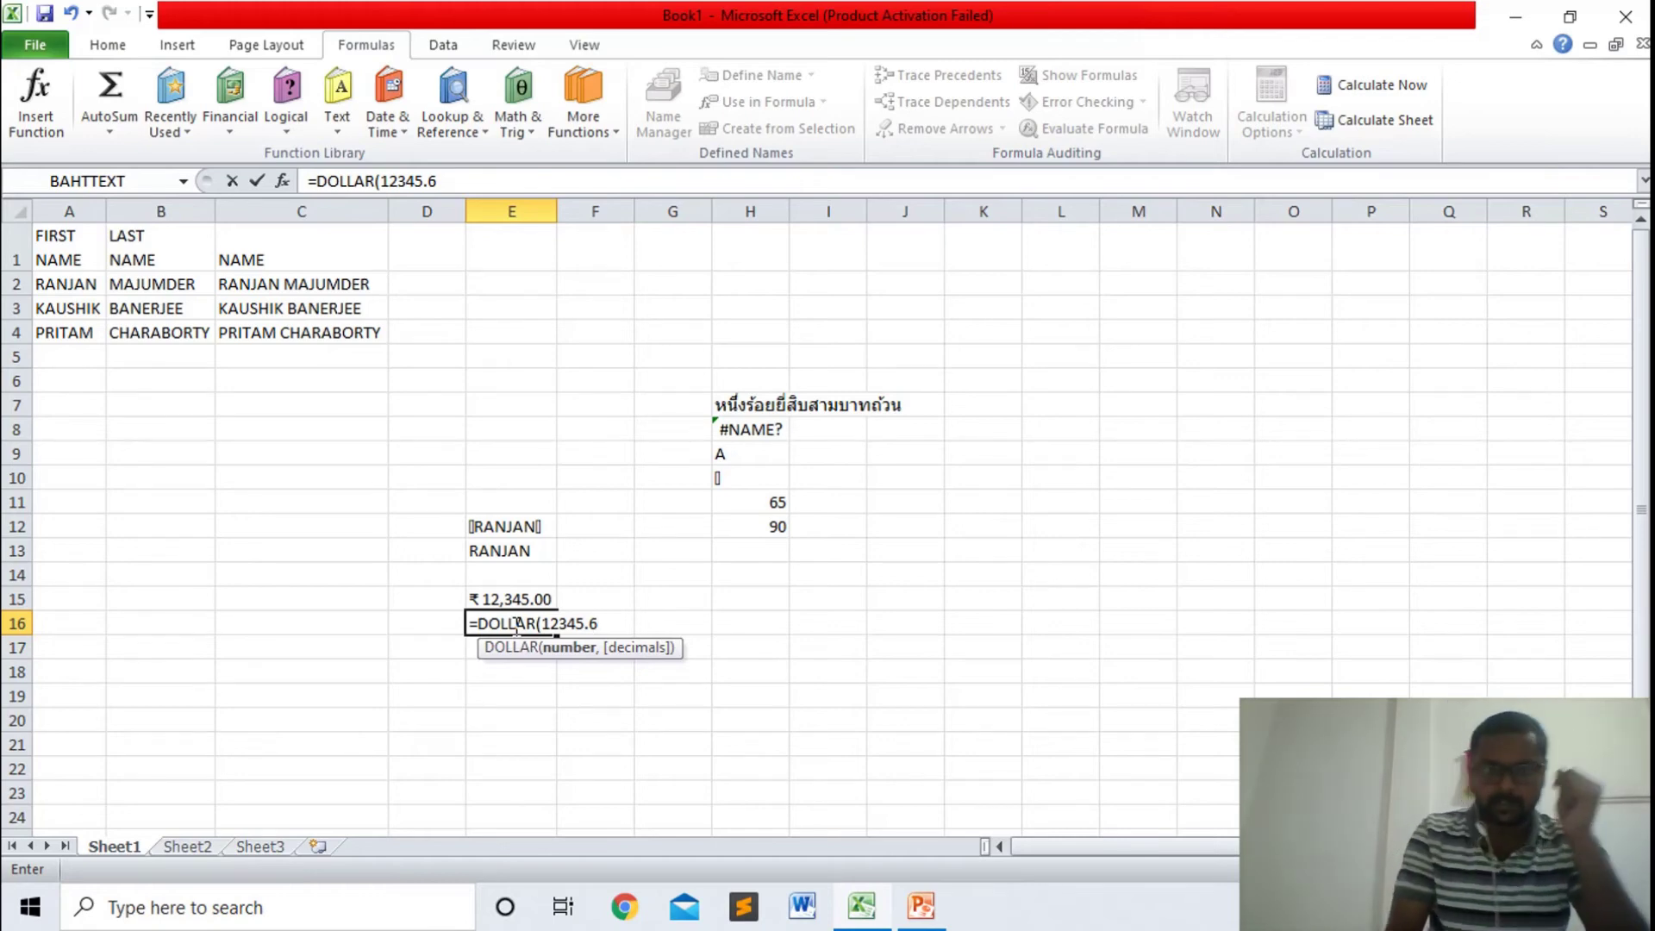
{"action": "type", "text": ","}
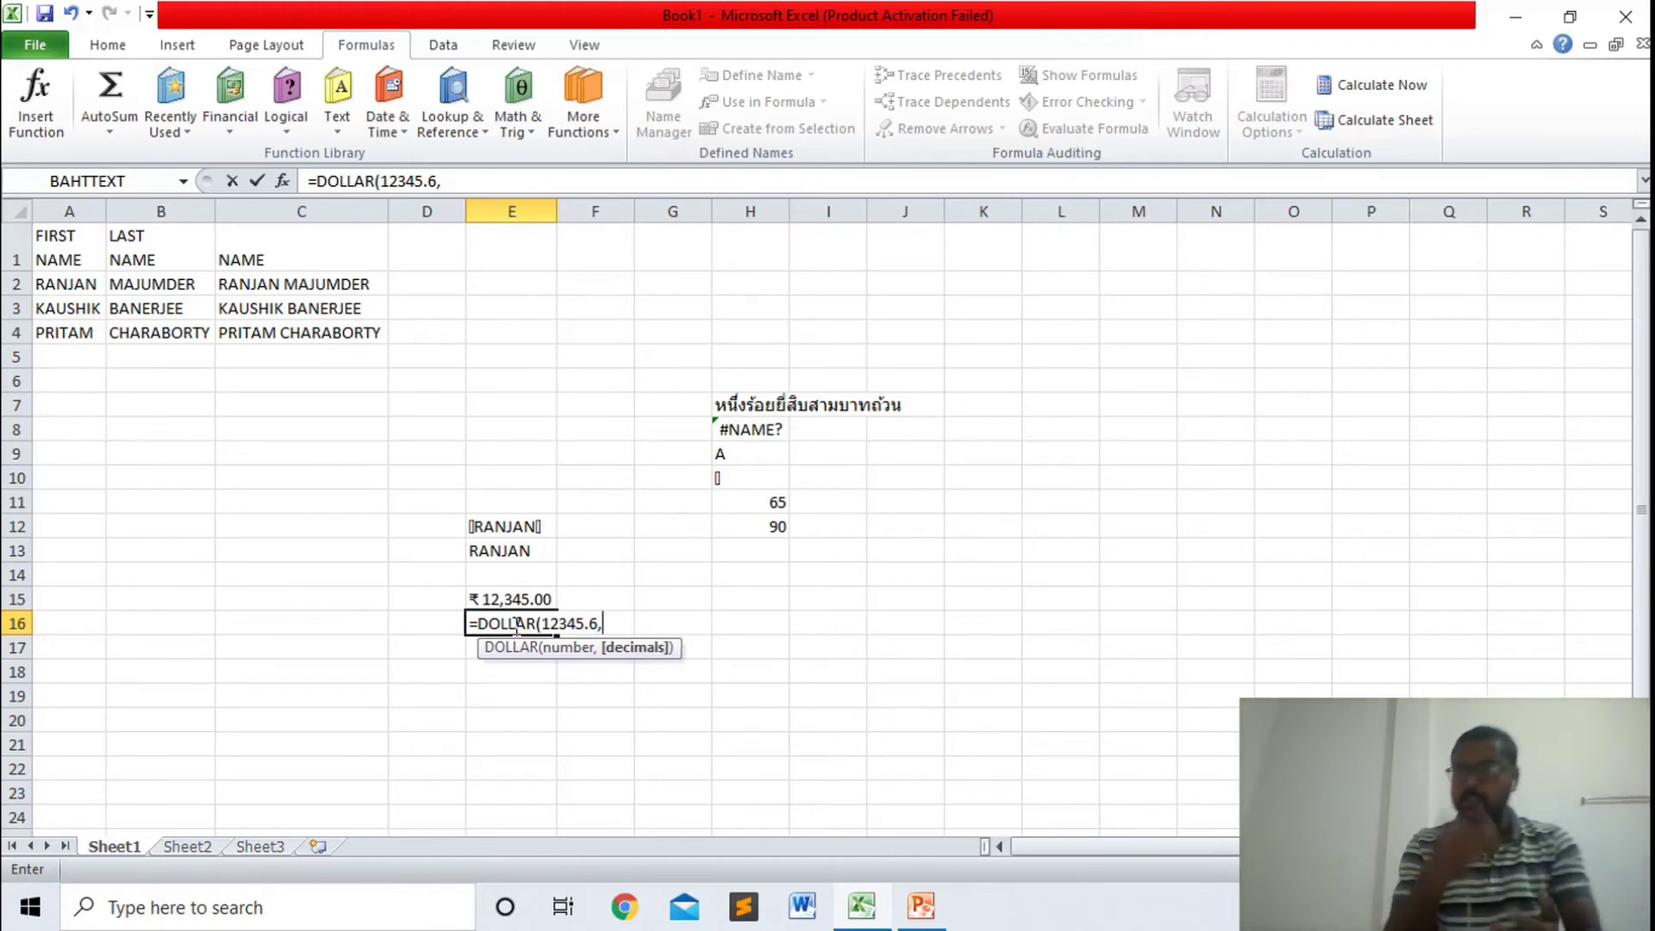
{"action": "type", "text": "2"}
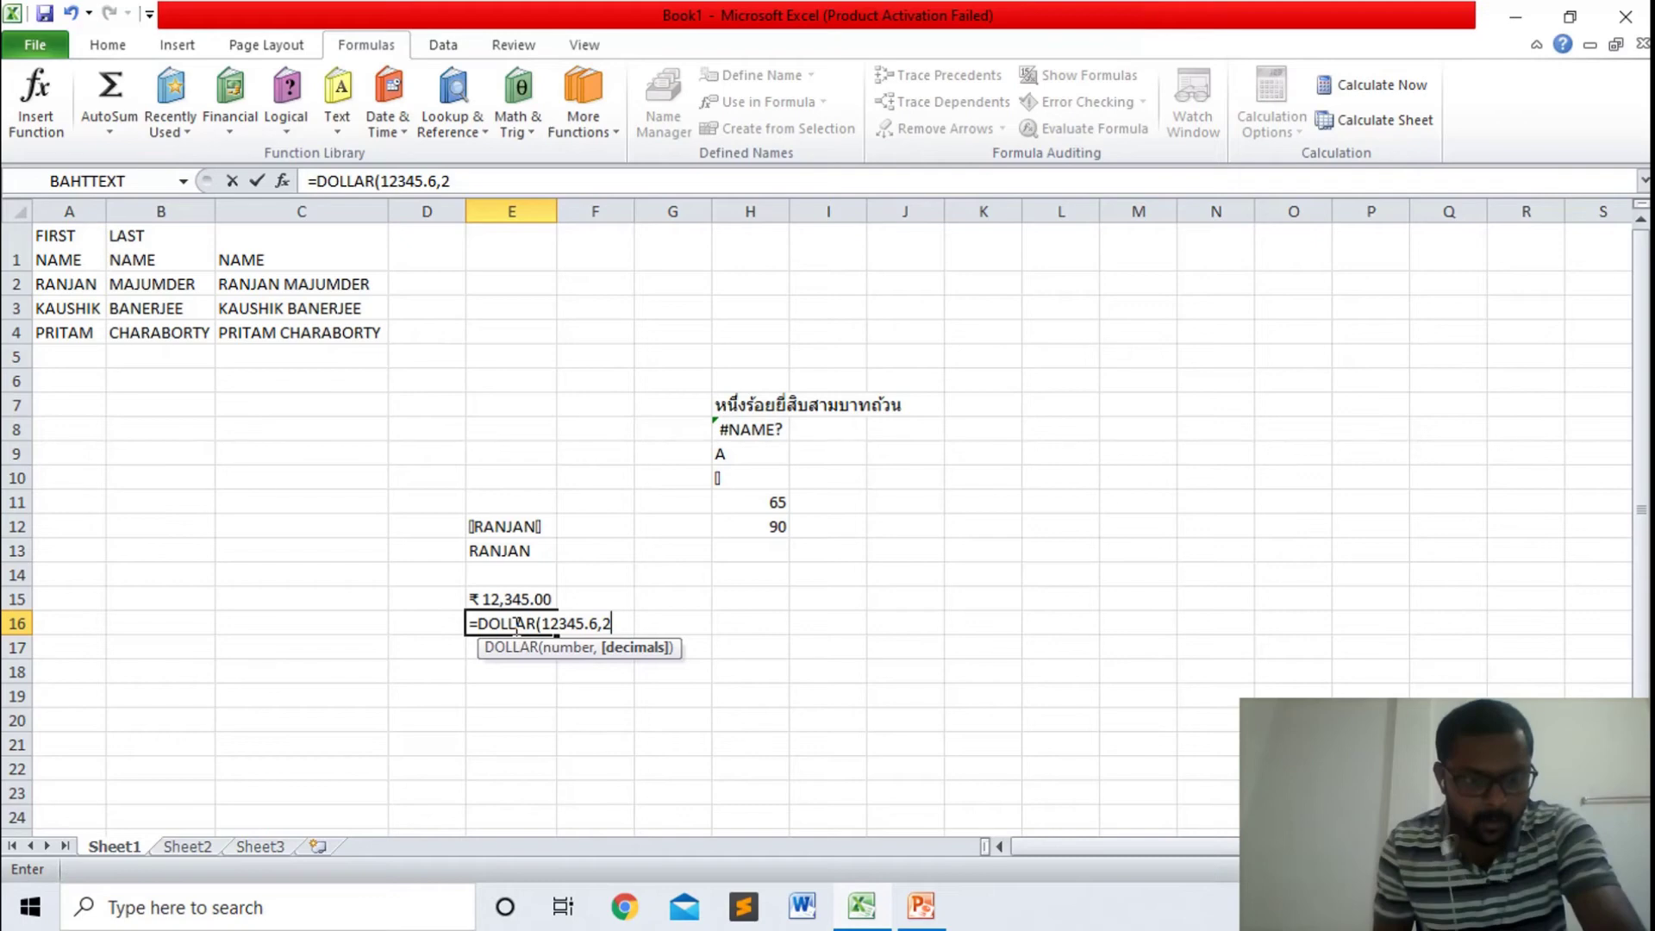
{"action": "type", "text": ")"}
{"action": "key", "text": "Return"}
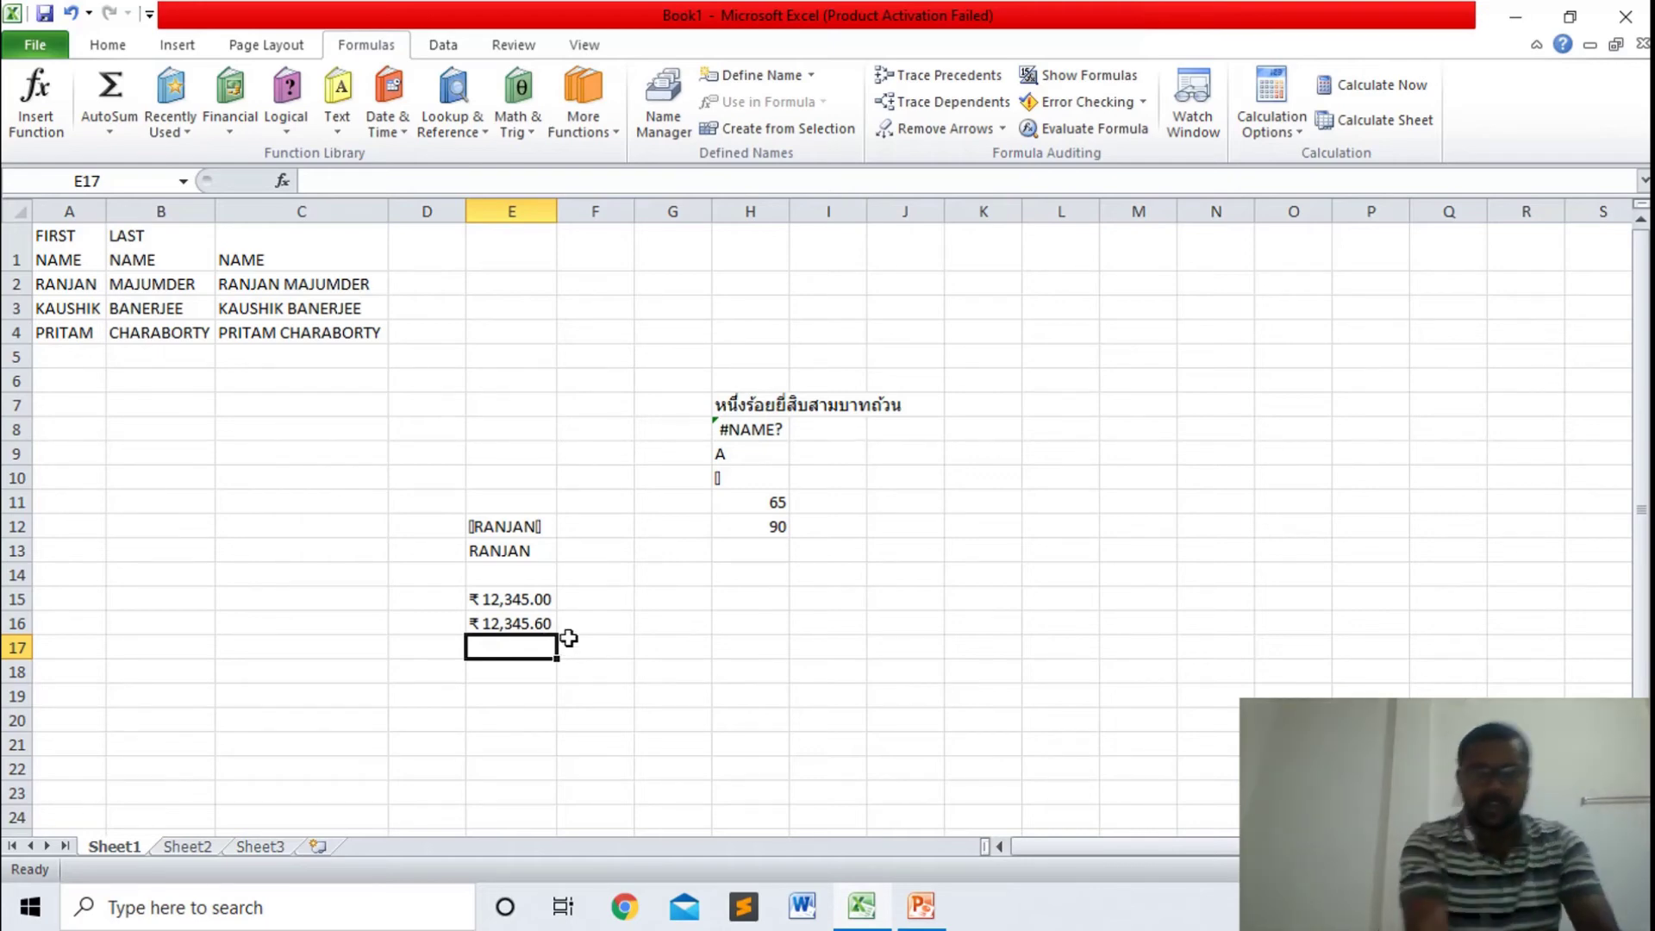
{"action": "left_click", "coordinate": [536, 621]}
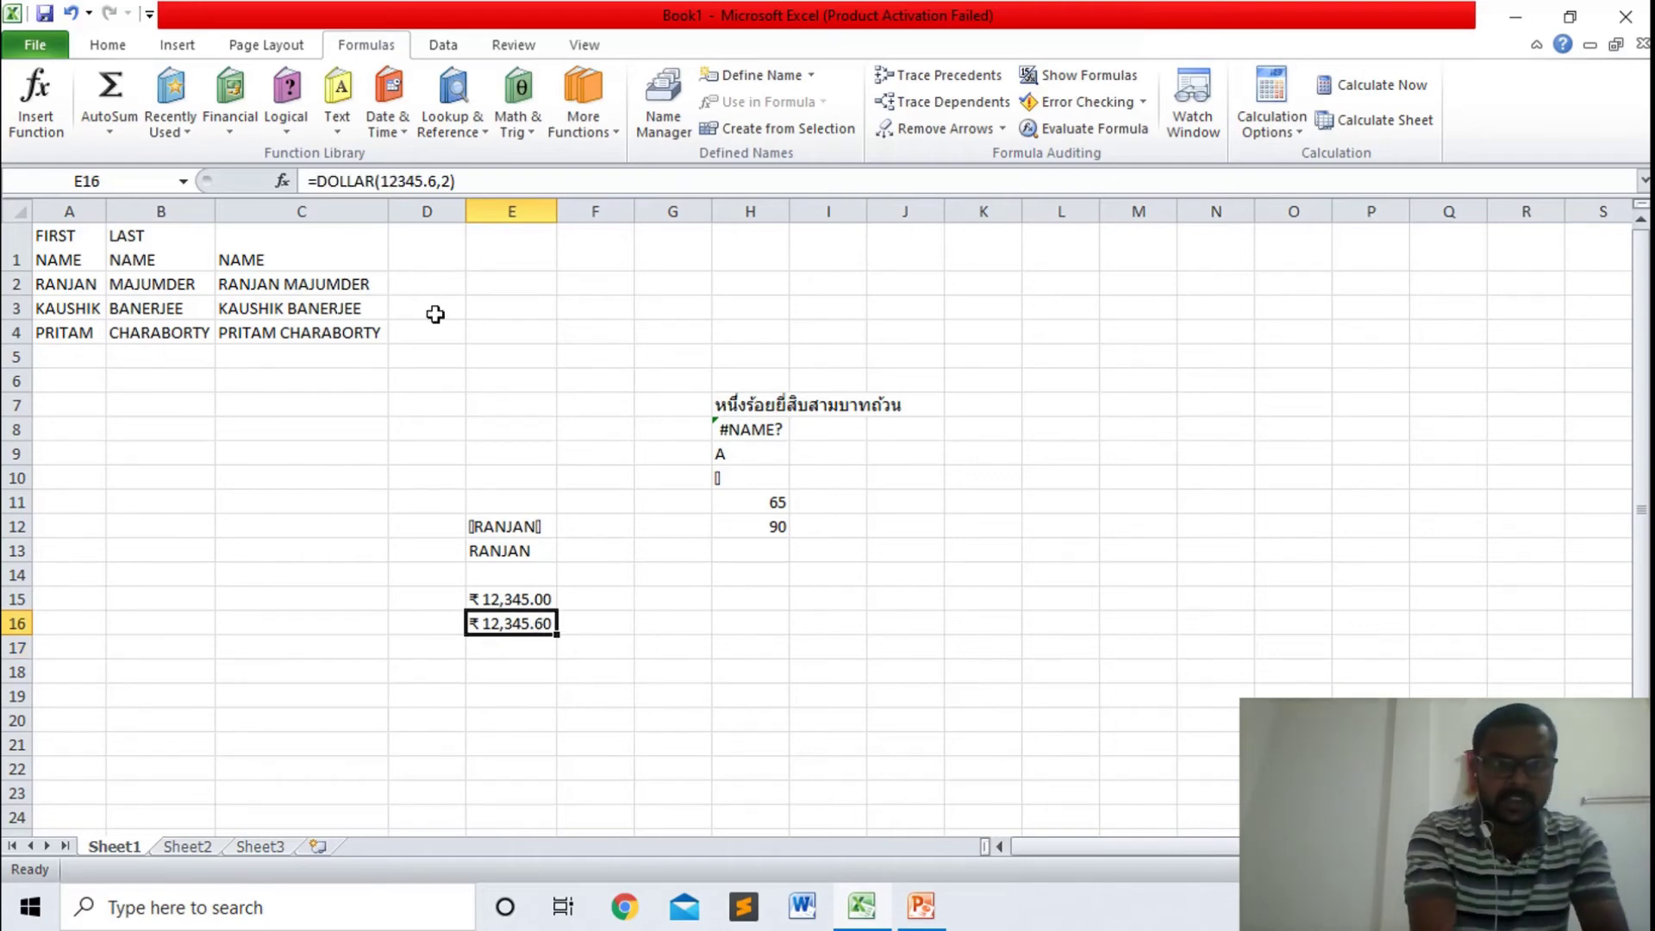
{"action": "left_click", "coordinate": [454, 183]}
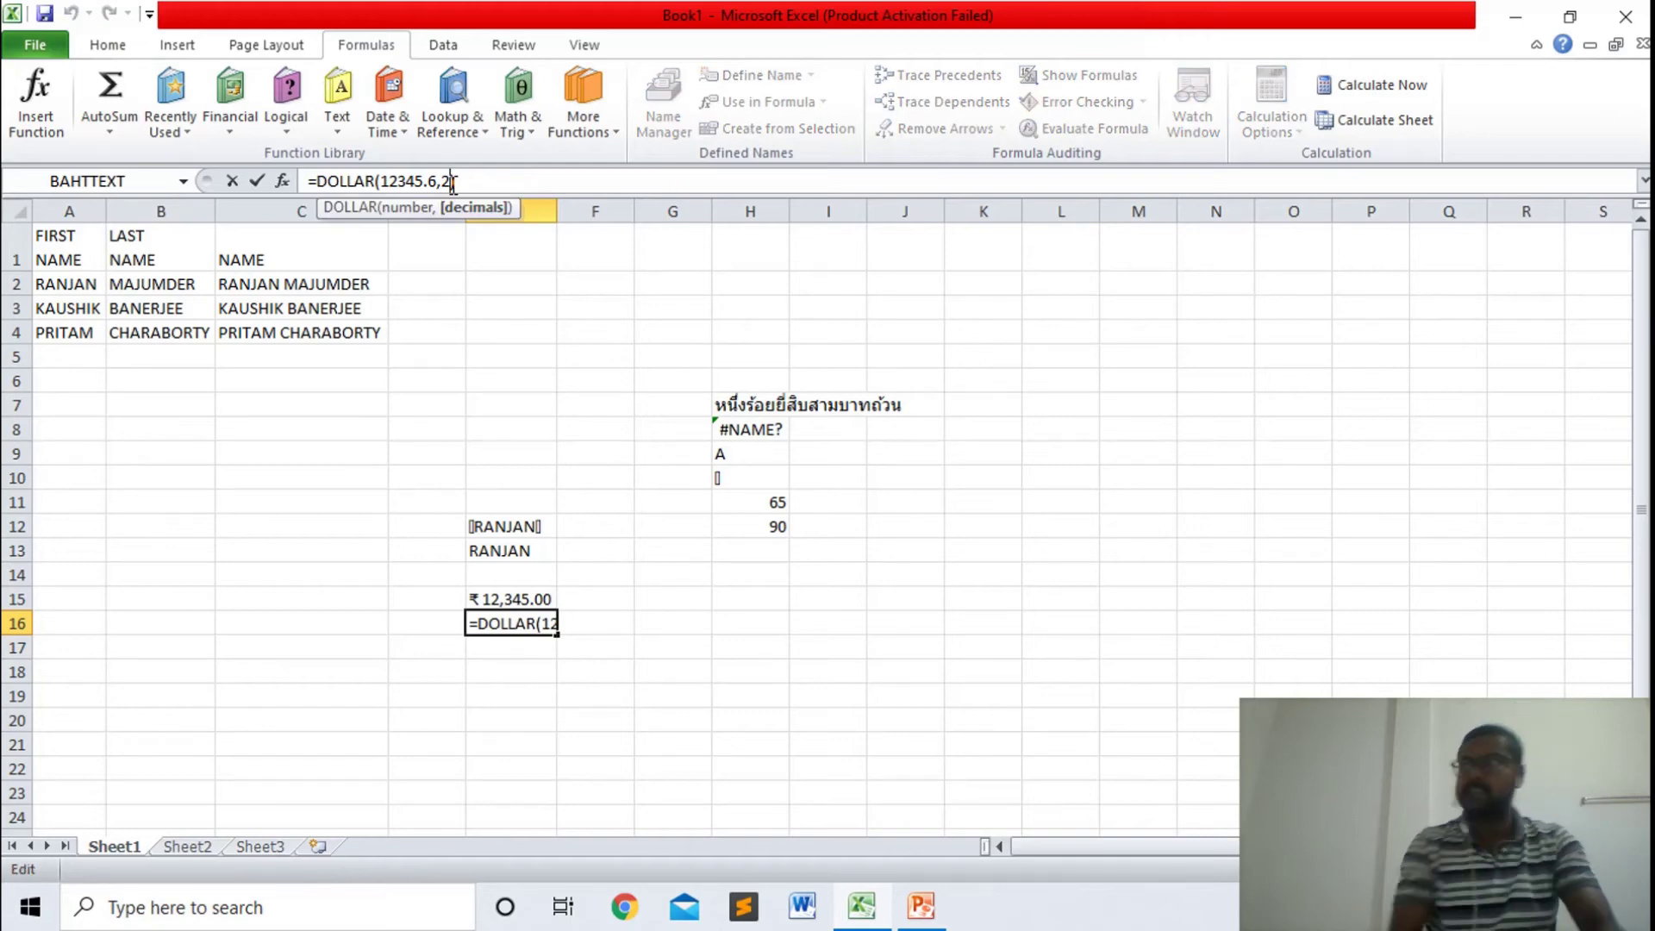
{"action": "left_click", "coordinate": [560, 670]}
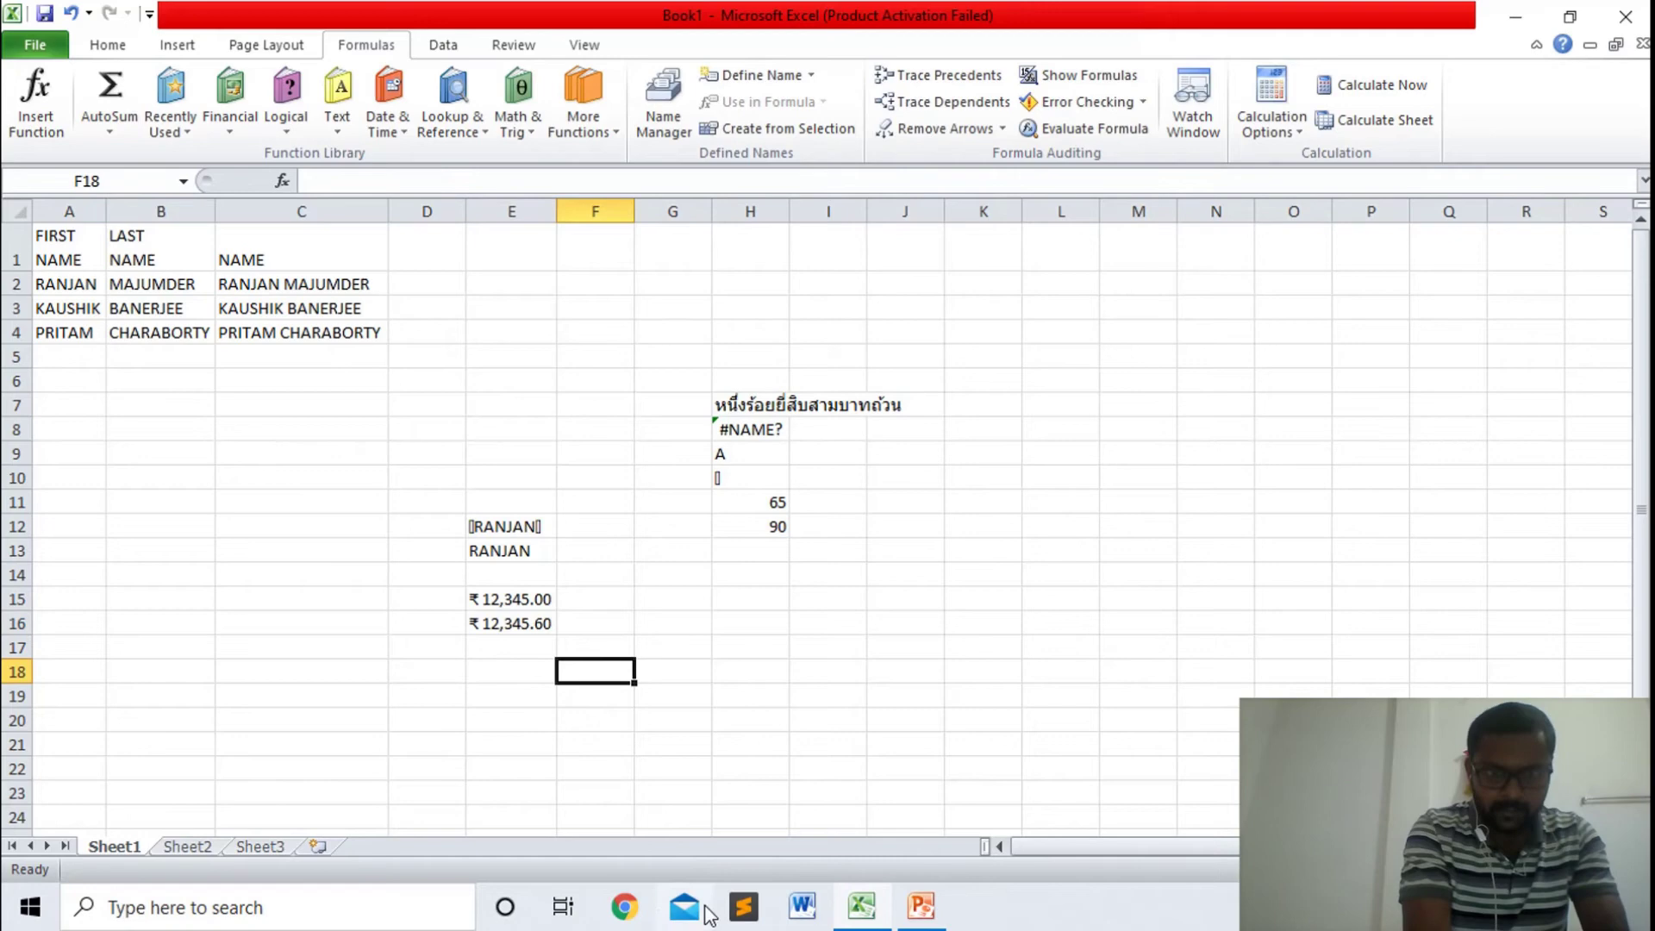
- Glance at the text-functions slide in PowerPoint, then return to Excel at G15
{"action": "left_click", "coordinate": [922, 907]}
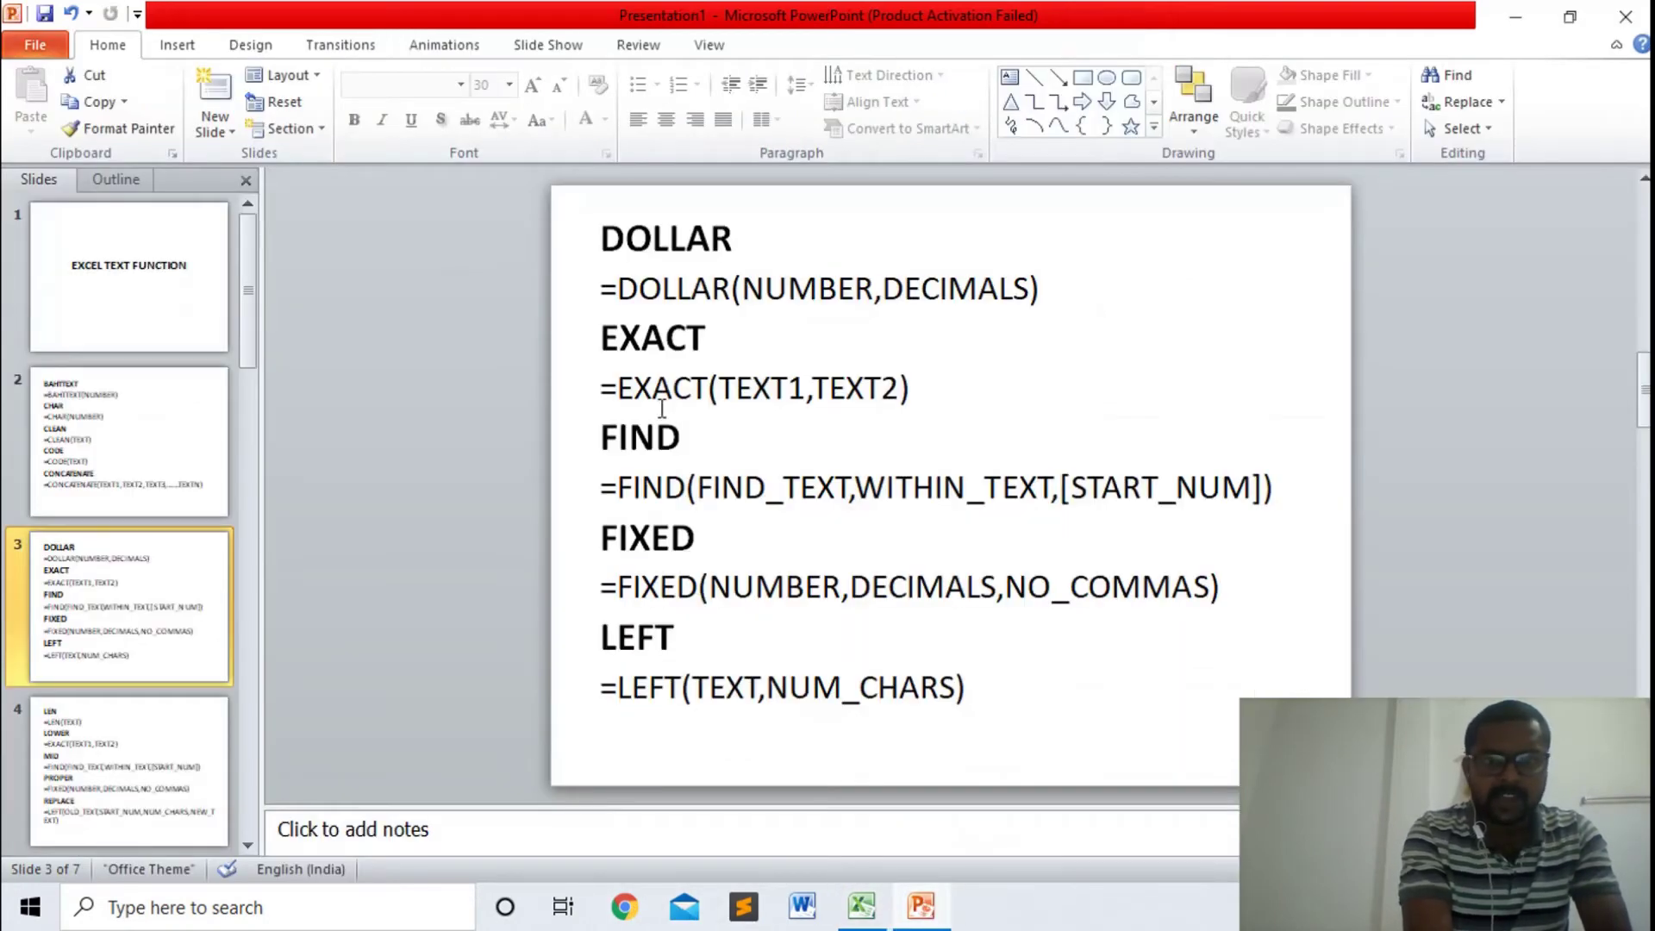
{"action": "left_click", "coordinate": [1518, 32]}
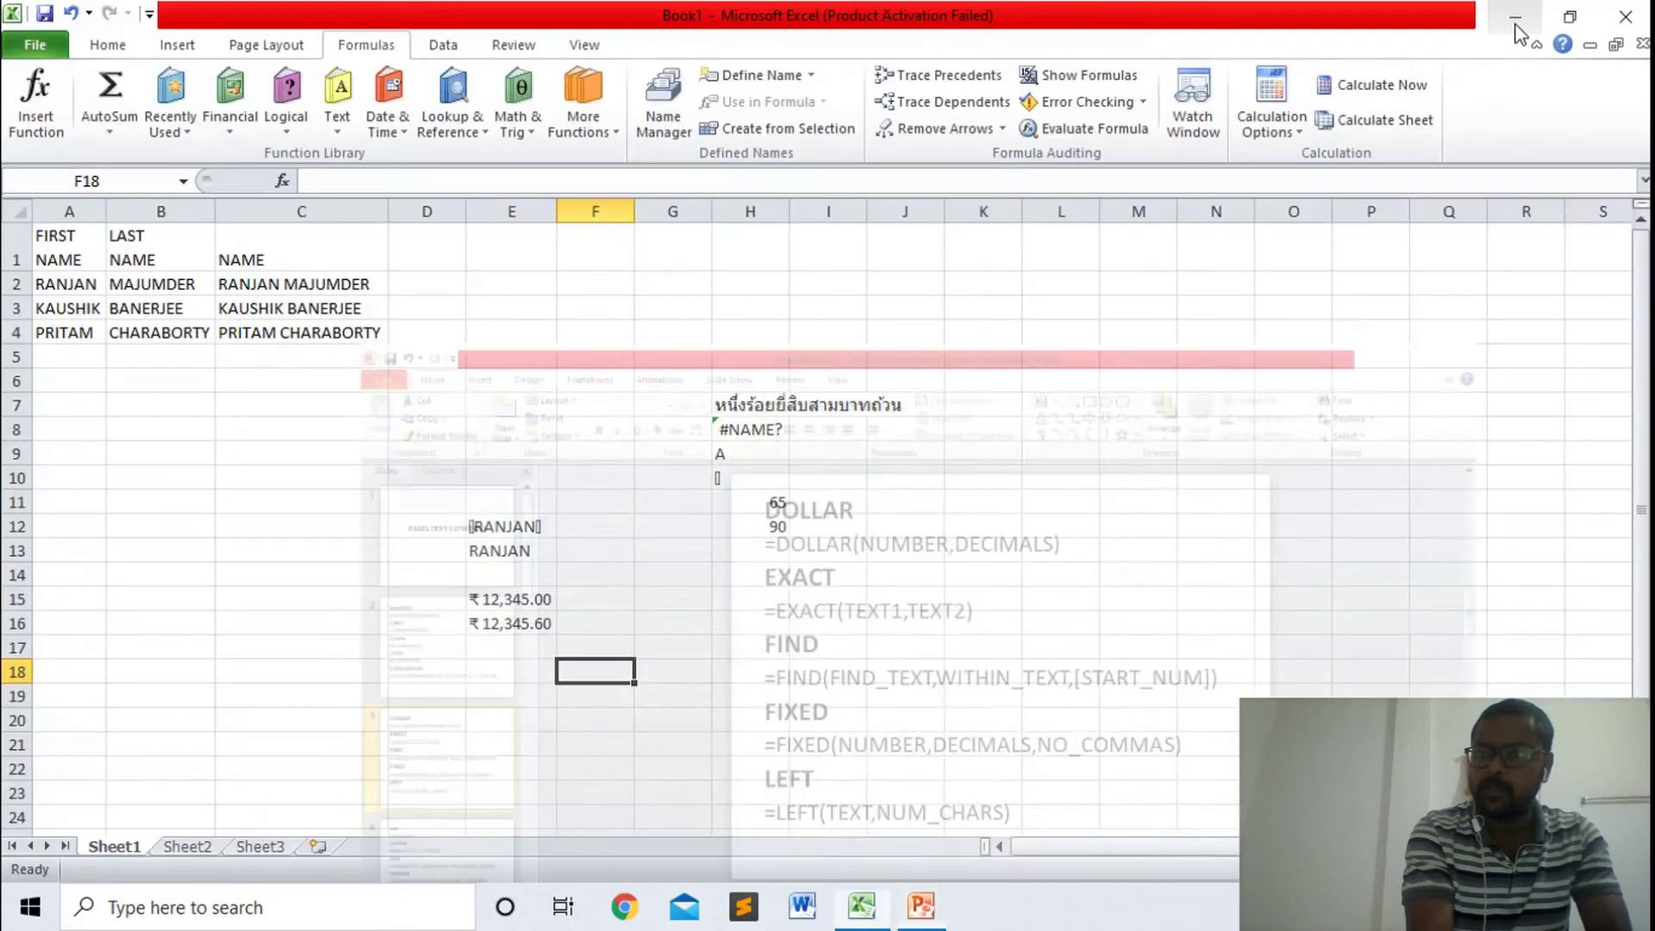
{"action": "left_click", "coordinate": [664, 597]}
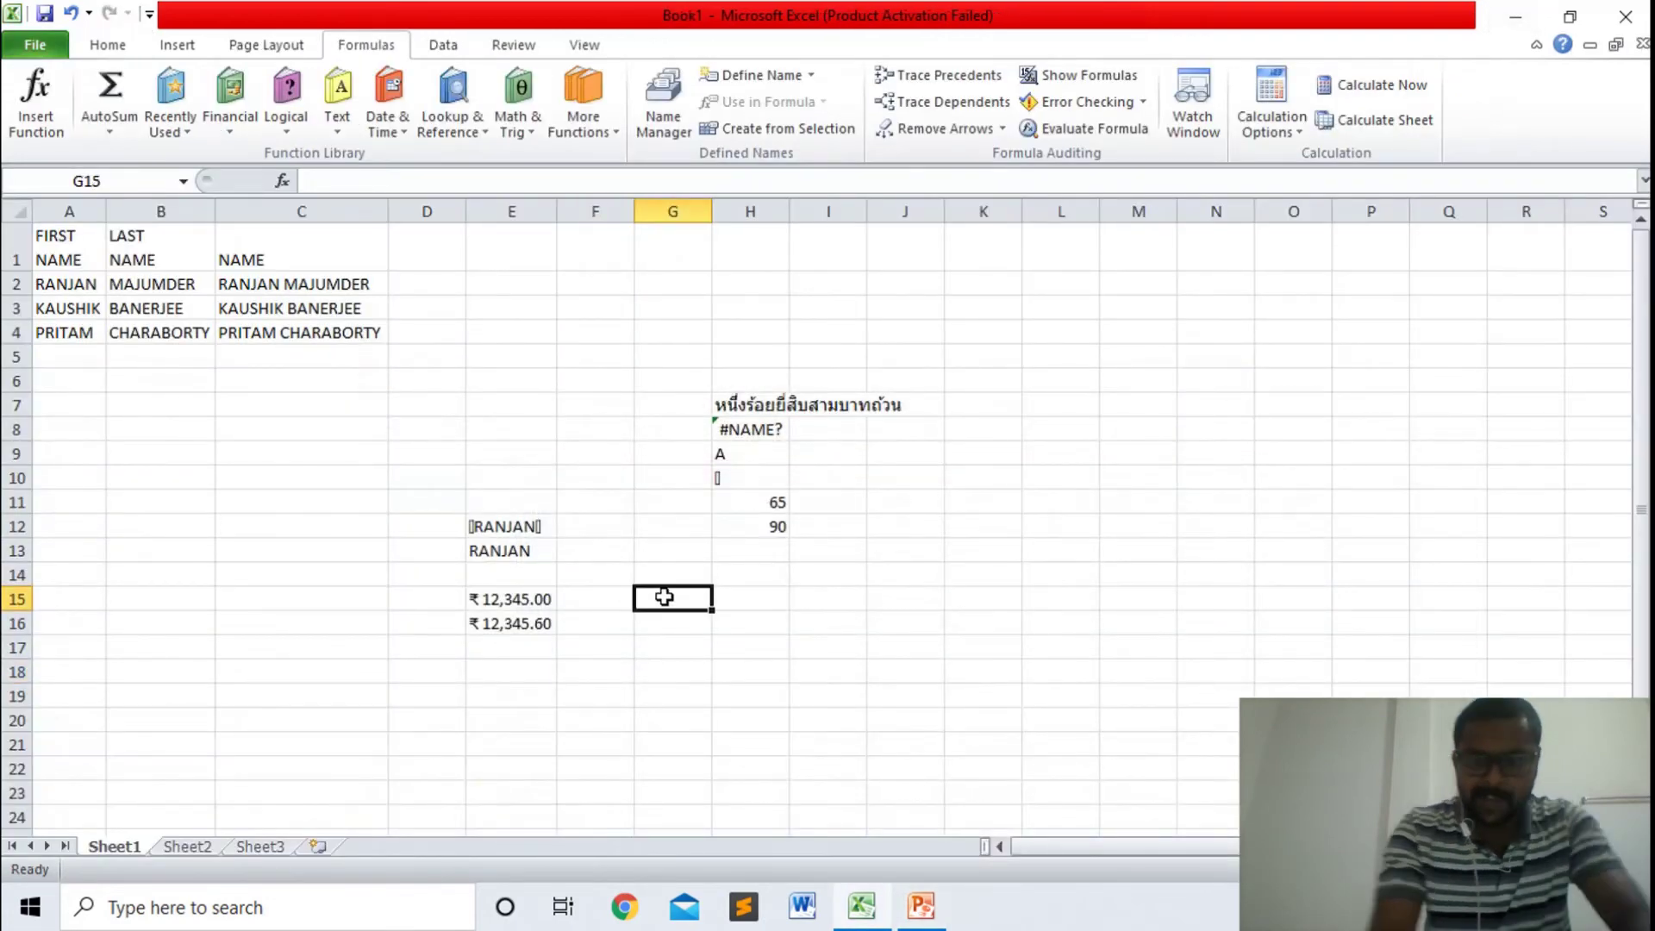
- Enter =EXACT("RANJAN","RANJAN") in G15, returning TRUE
{"action": "type", "text": "="}
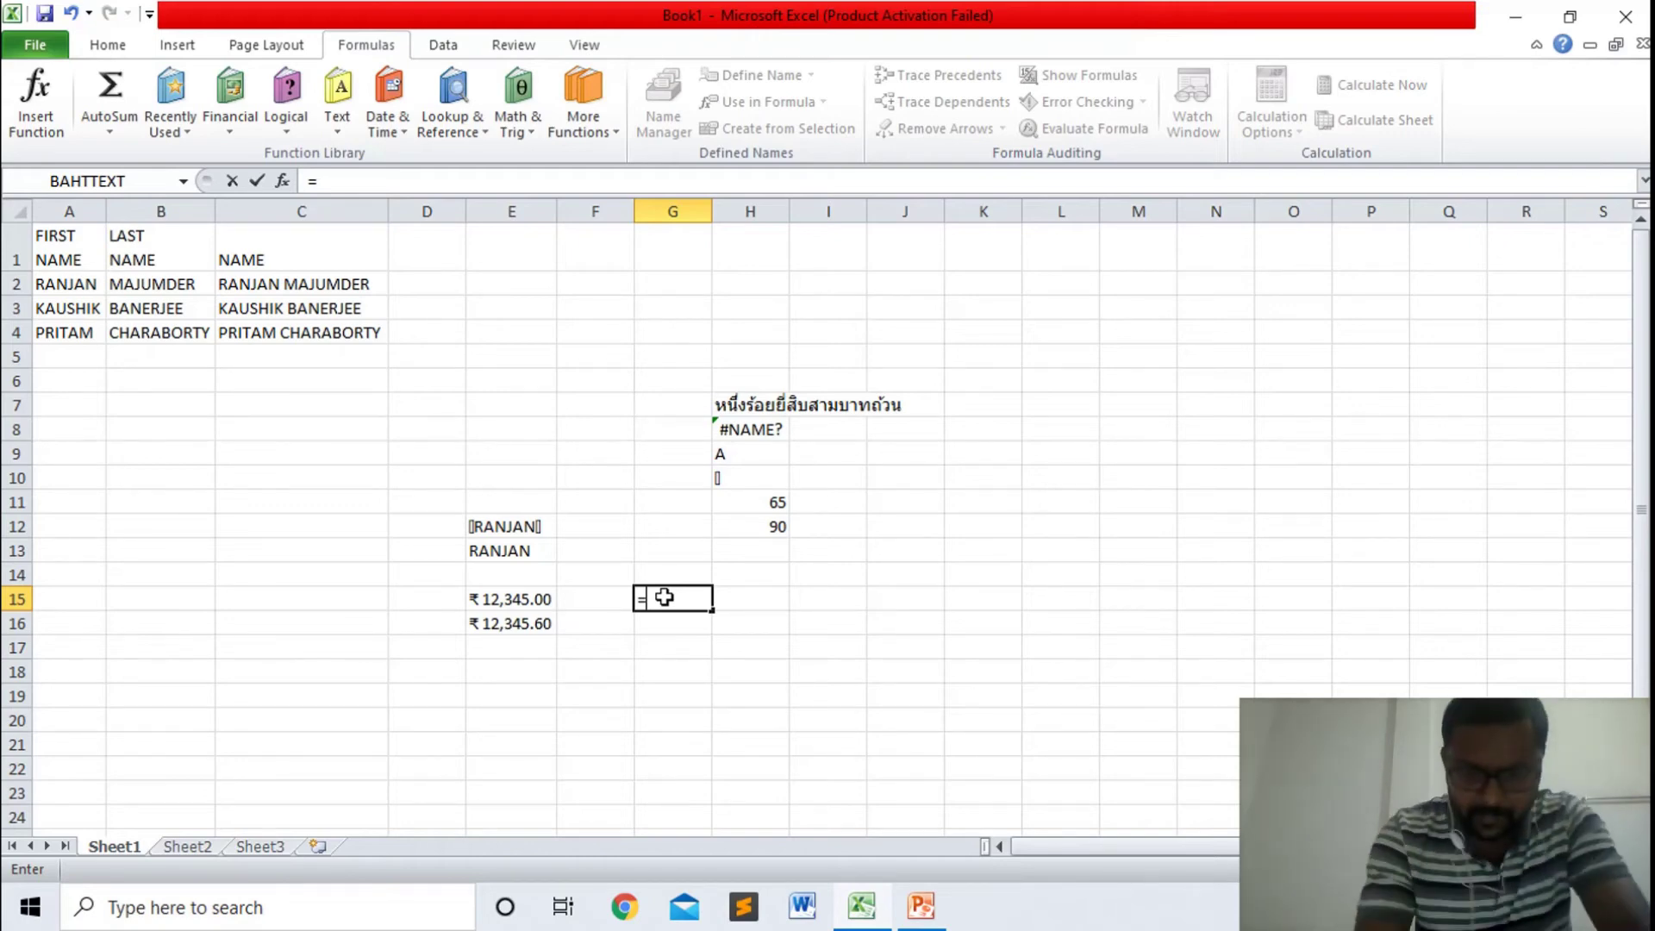
{"action": "type", "text": "EXACT(\"RANJAN\""}
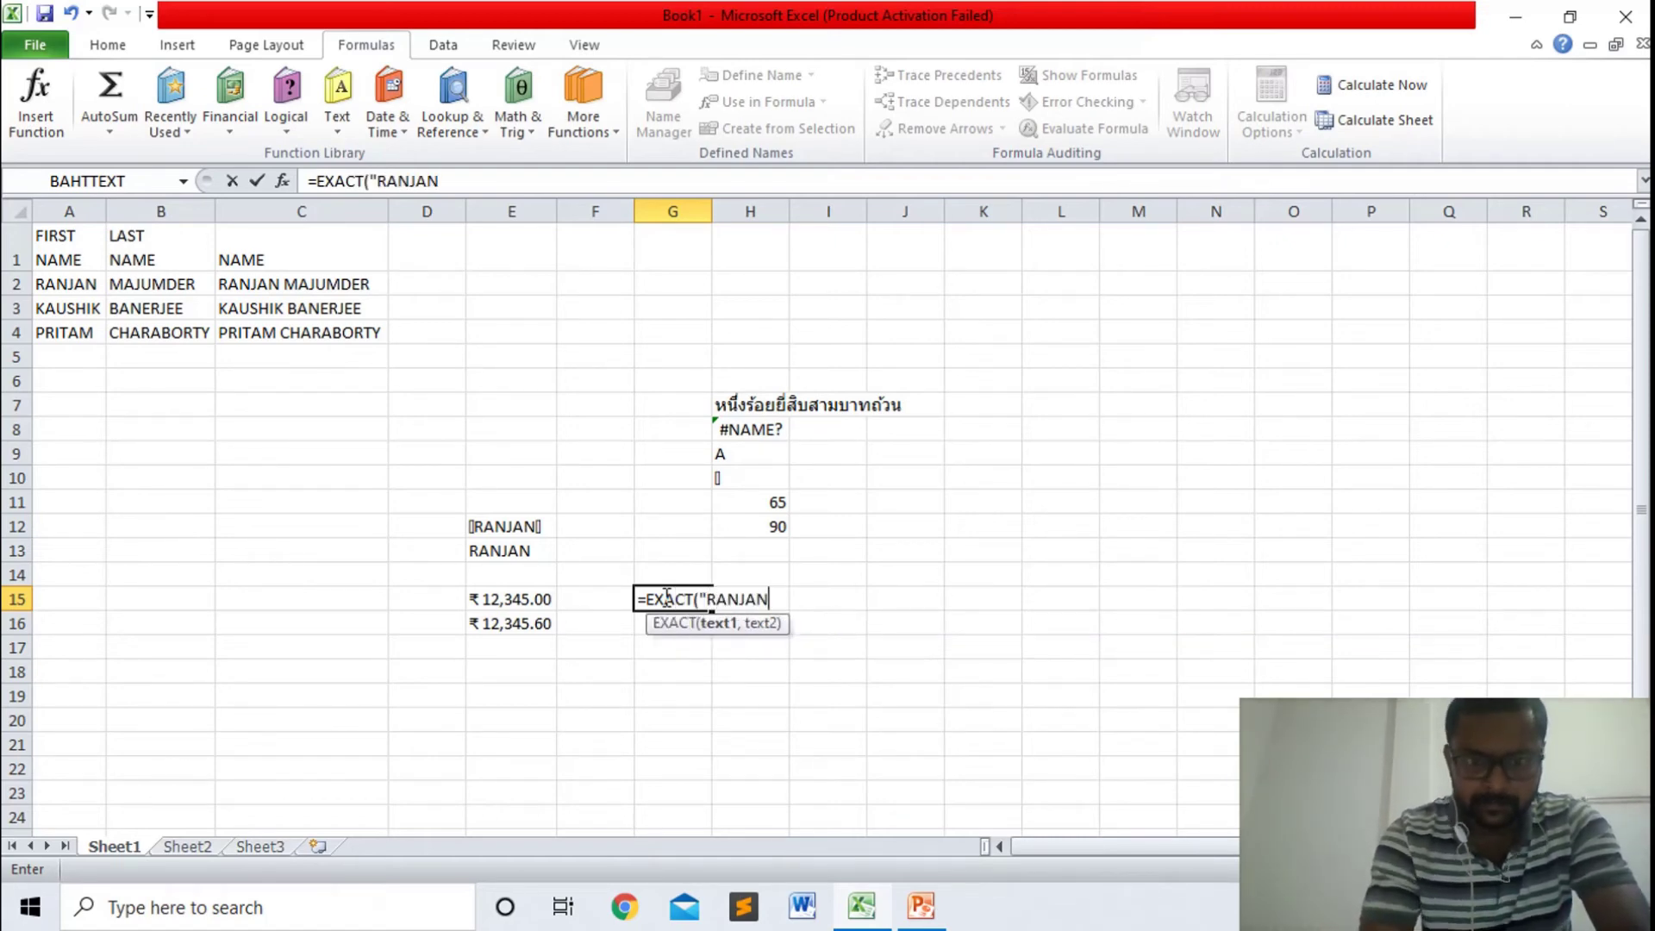
{"action": "type", "text": ",\"RANJAN\""}
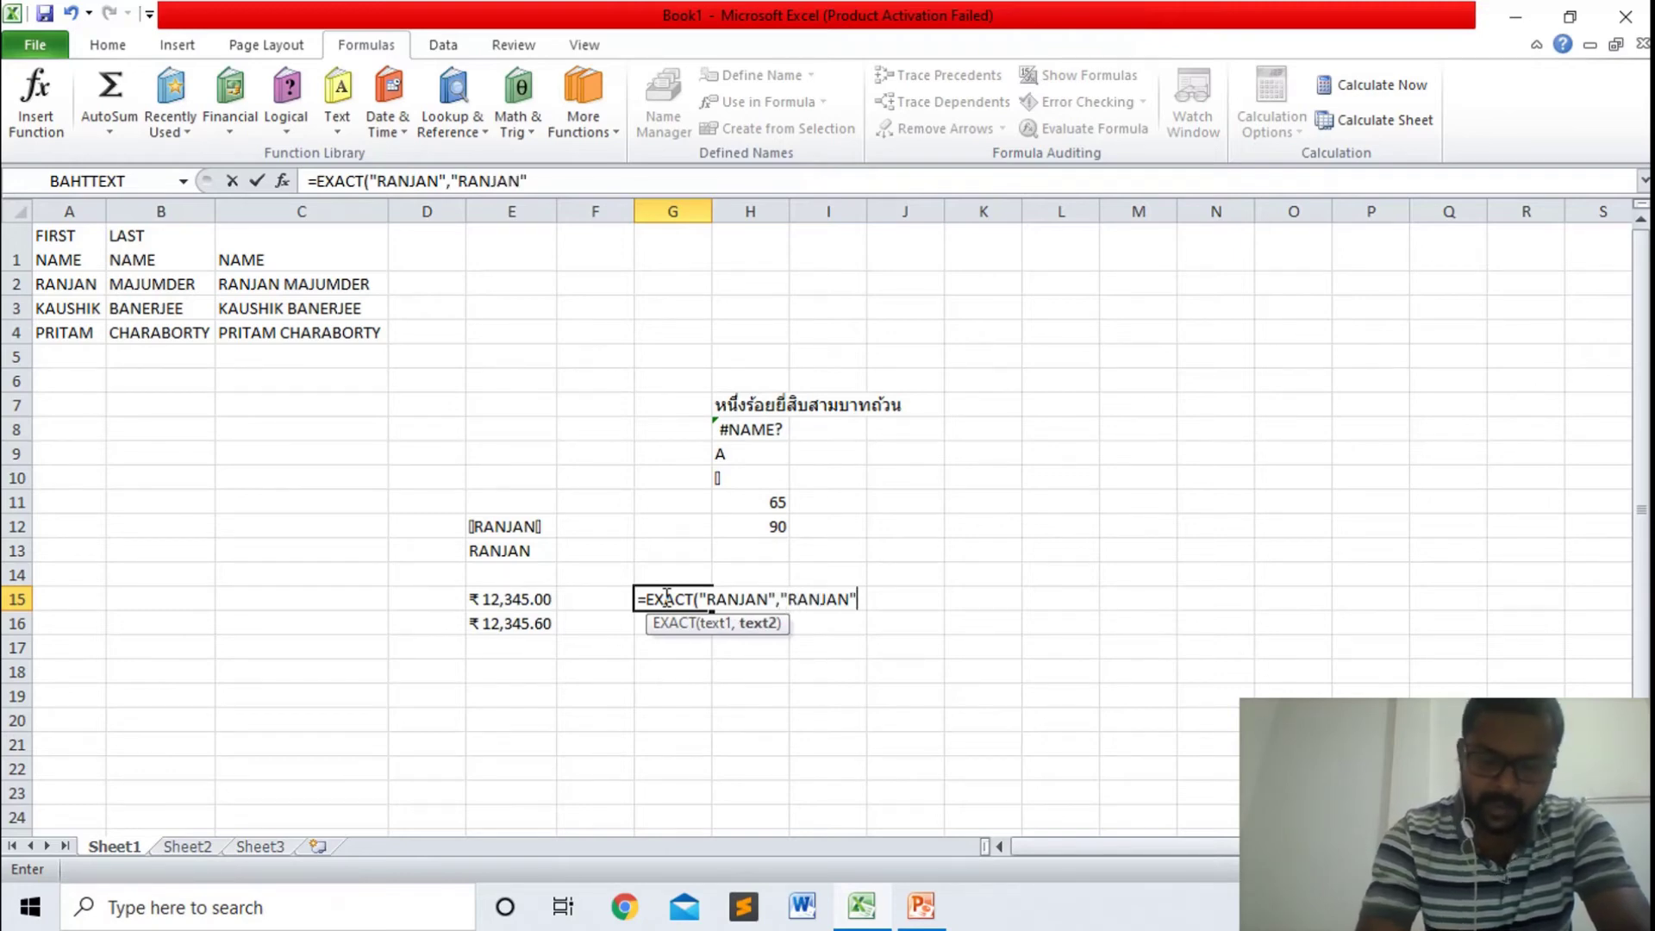
{"action": "type", "text": ")"}
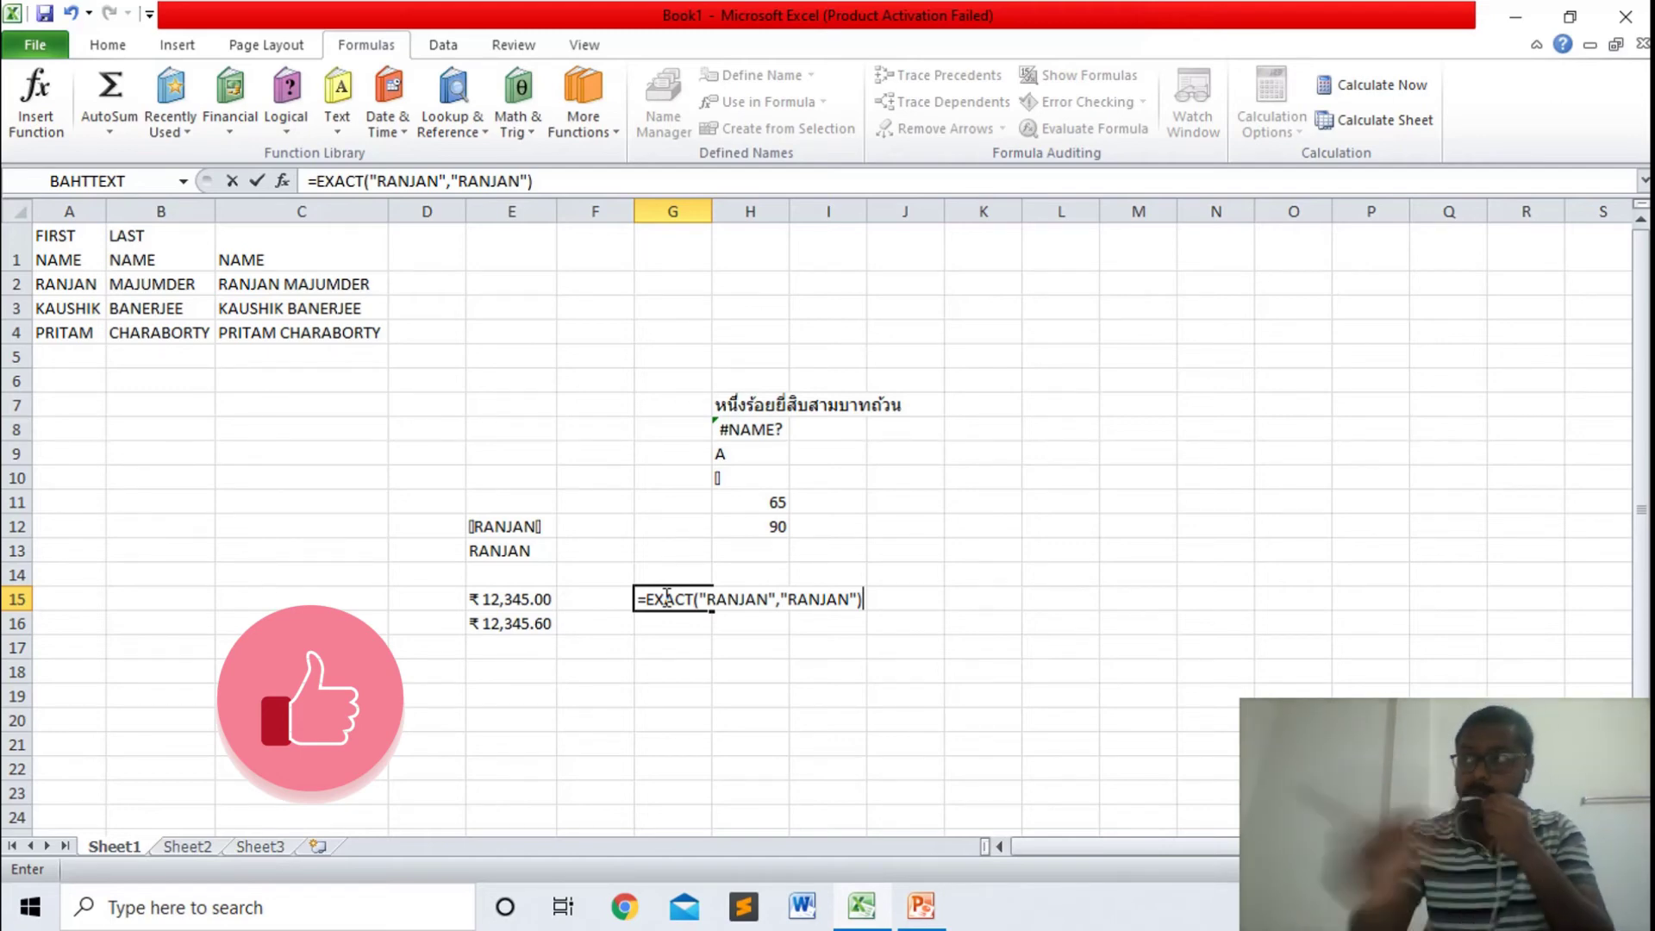
{"action": "key", "text": "Return"}
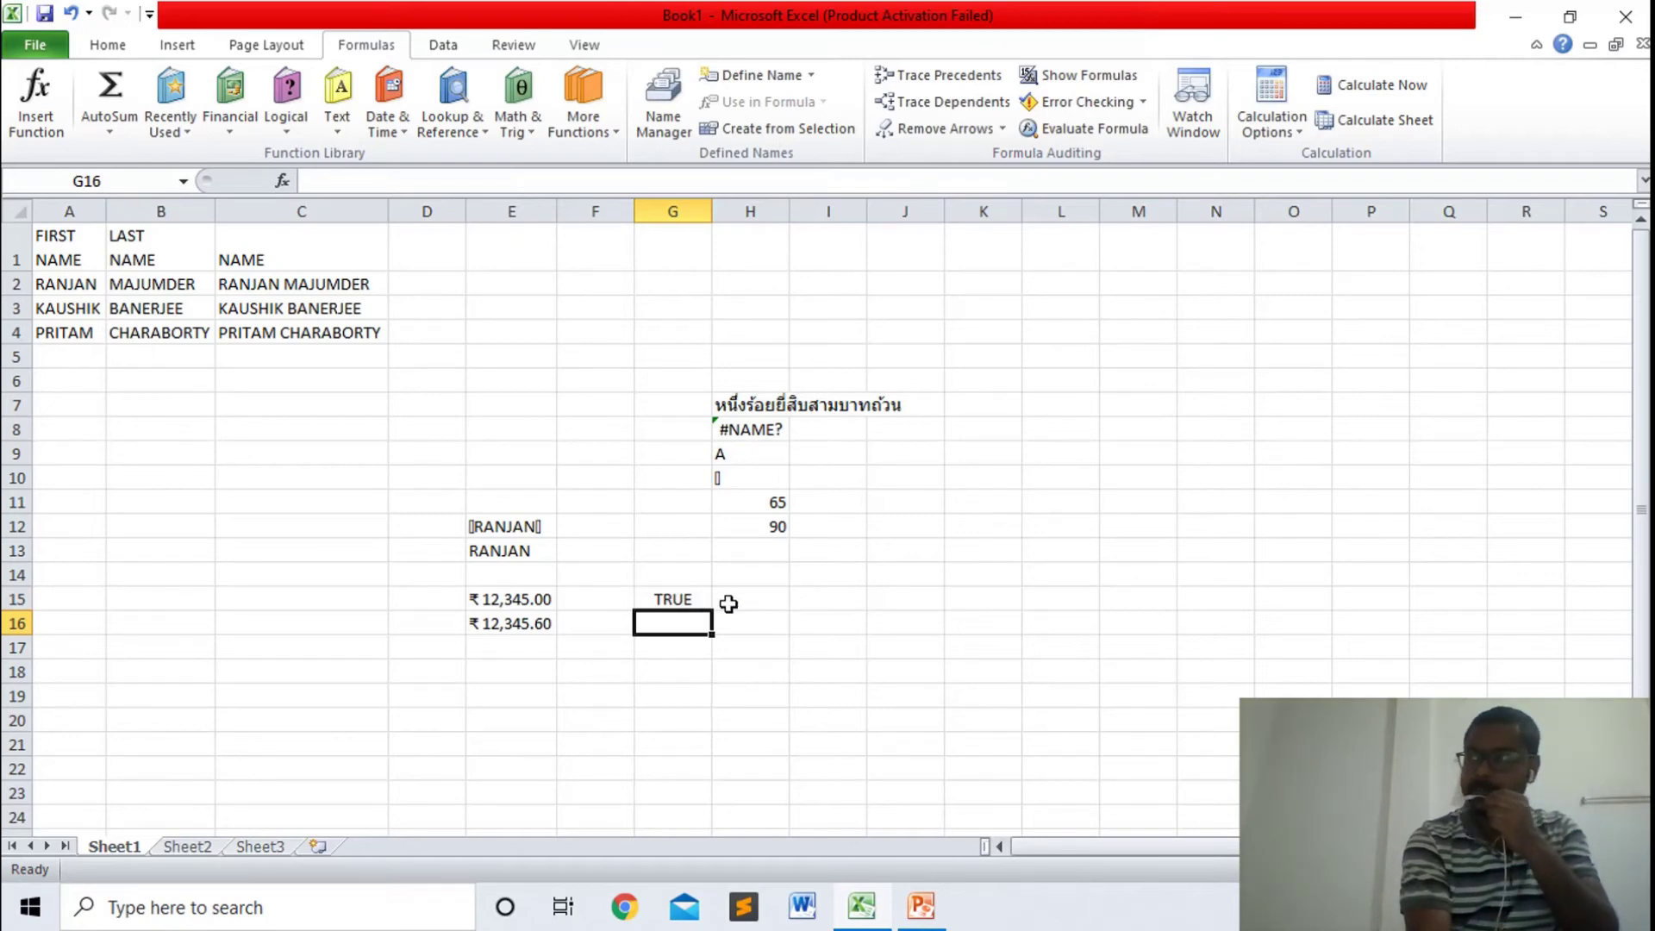
- Edit G15 to =EXACT("RANJAN","ranjan") so it returns FALSE, then show the reference slide
{"action": "left_click", "coordinate": [676, 596]}
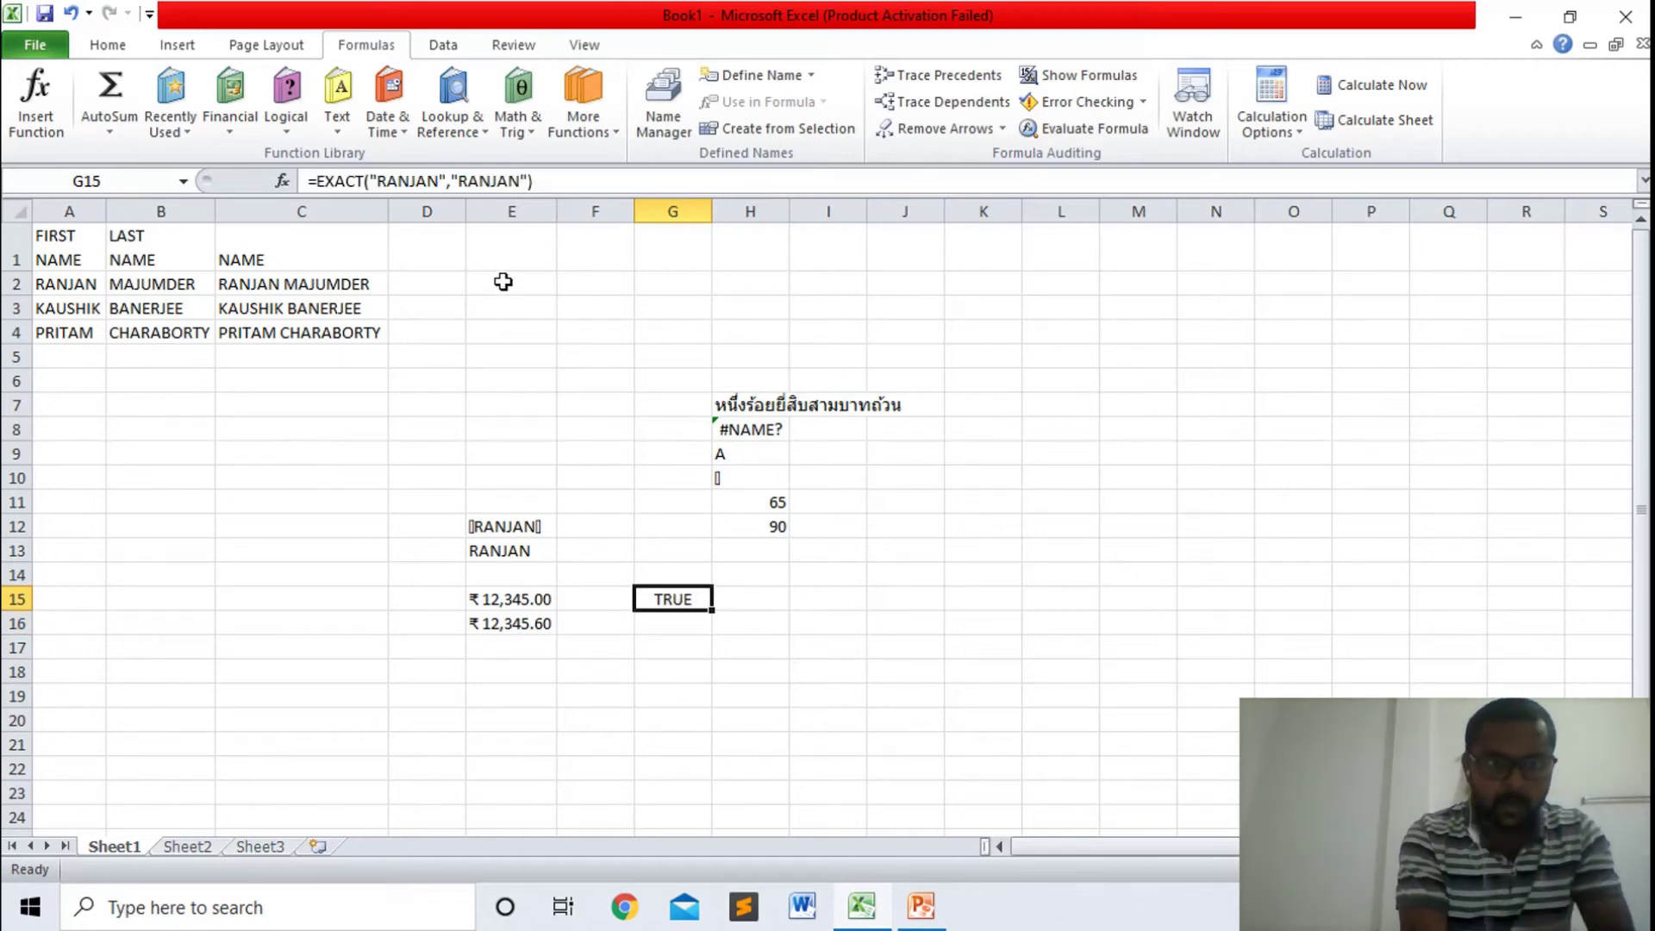
{"action": "left_click", "coordinate": [516, 180]}
{"action": "key", "text": "BackSpace"}
{"action": "key", "text": "BackSpace"}
{"action": "key", "text": "BackSpace"}
{"action": "key", "text": "BackSpace"}
{"action": "key", "text": "BackSpace"}
{"action": "key", "text": "BackSpace"}
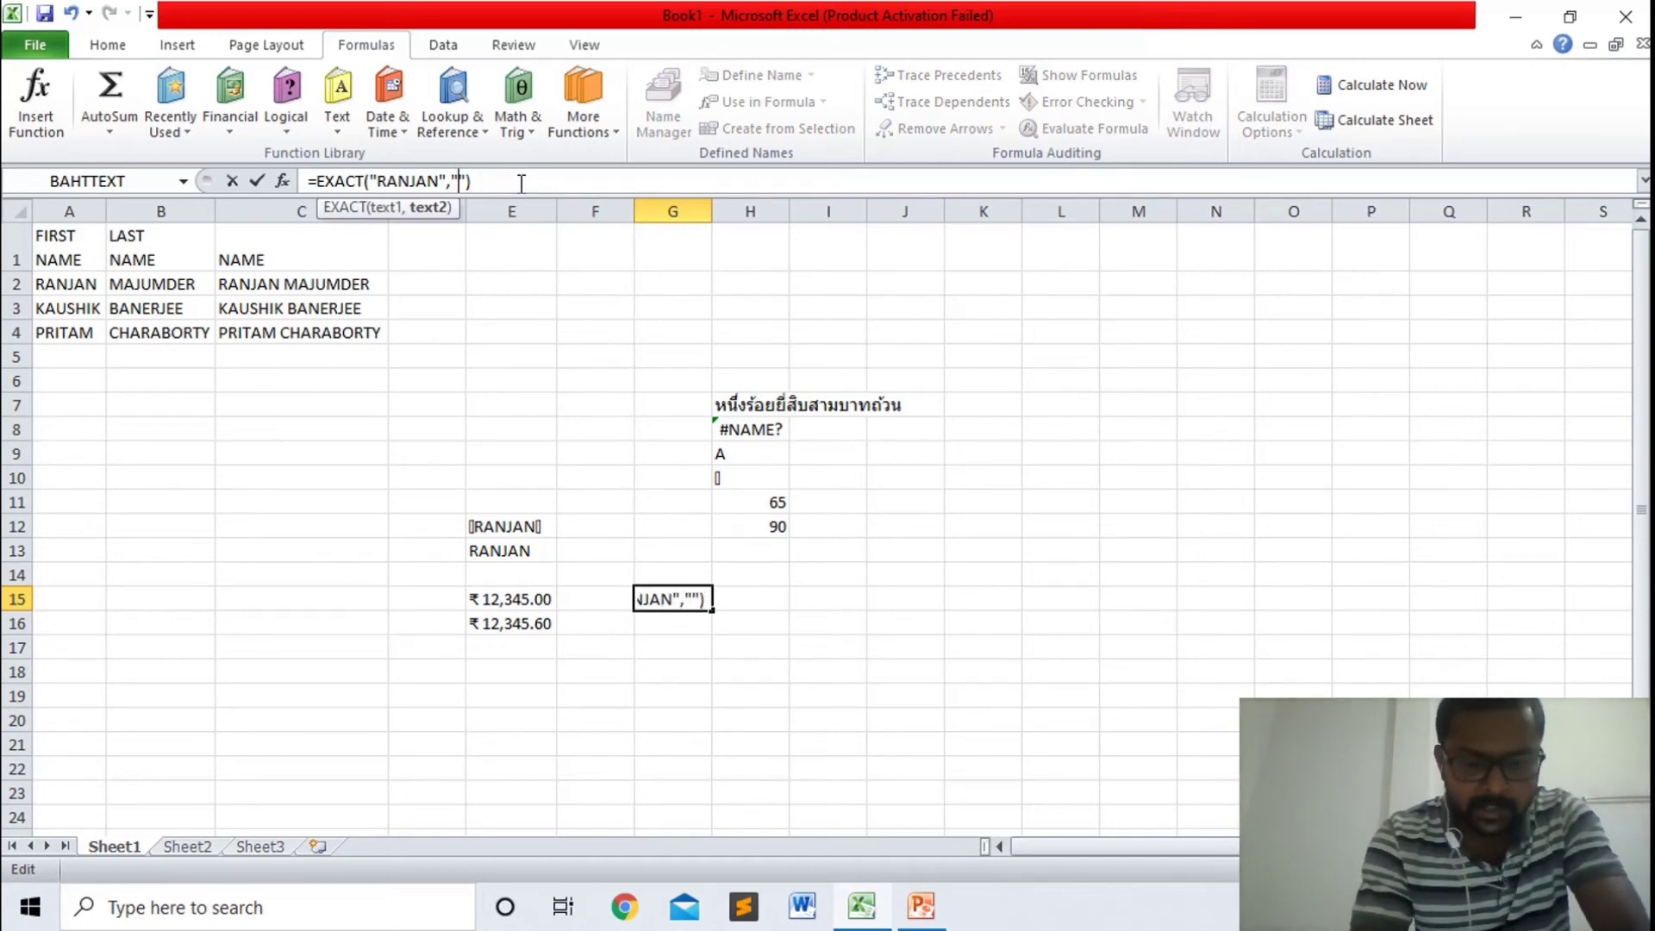
{"action": "type", "text": "ranjan"}
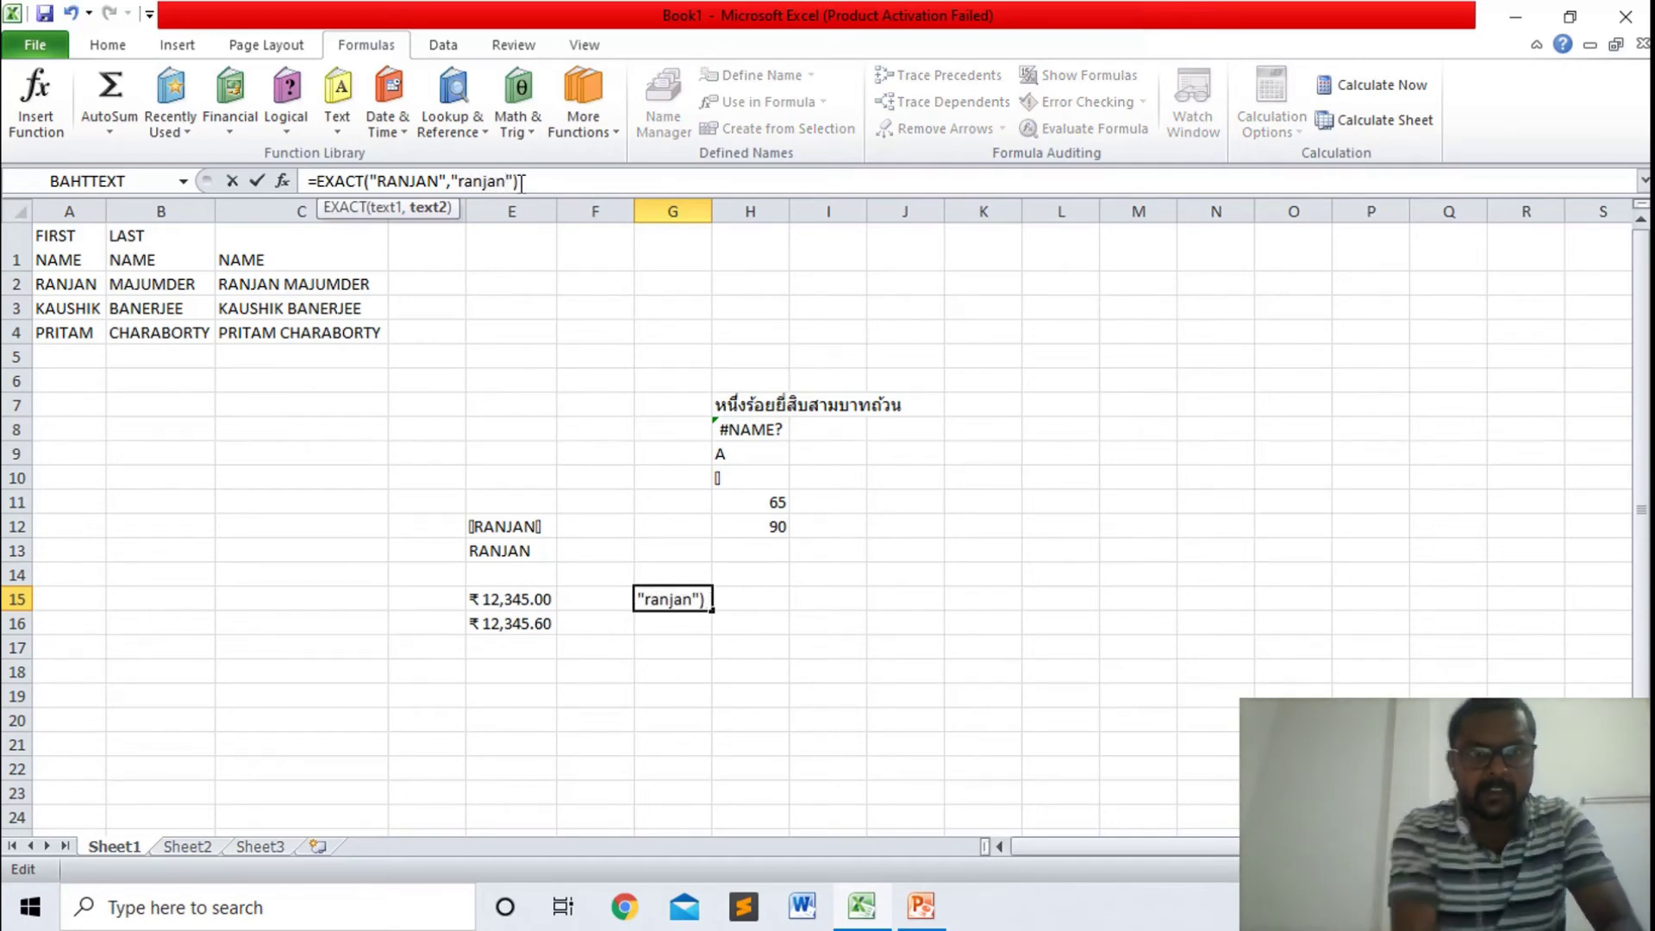
{"action": "left_click", "coordinate": [535, 183]}
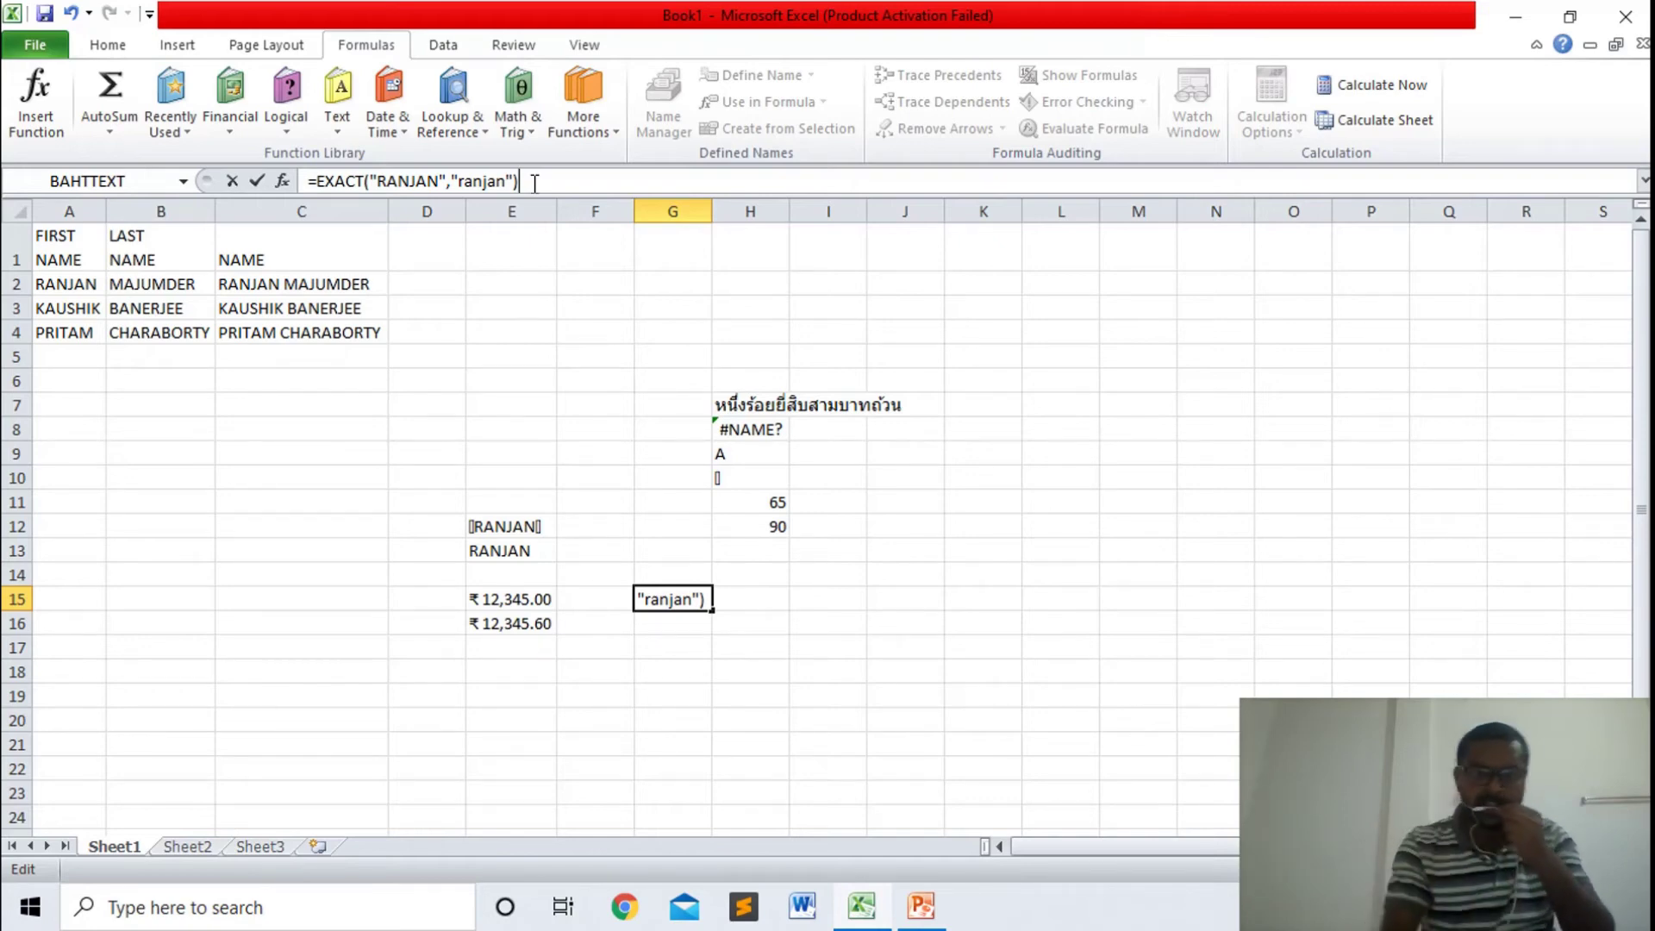
{"action": "key", "text": "Return"}
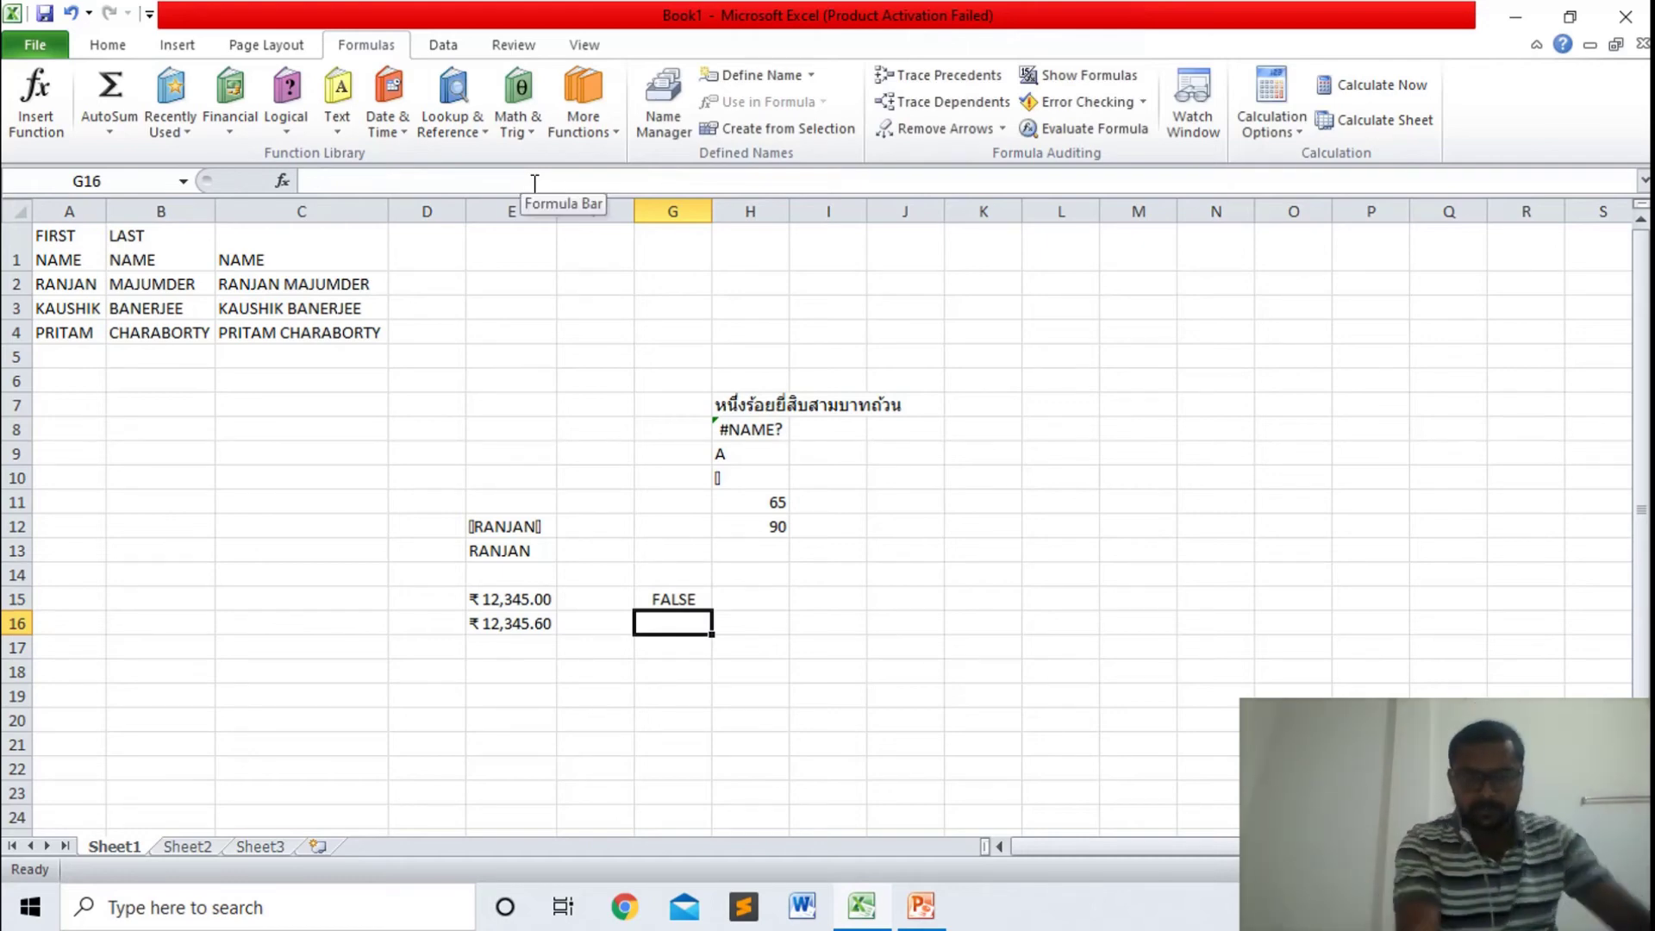
{"action": "left_click", "coordinate": [924, 911]}
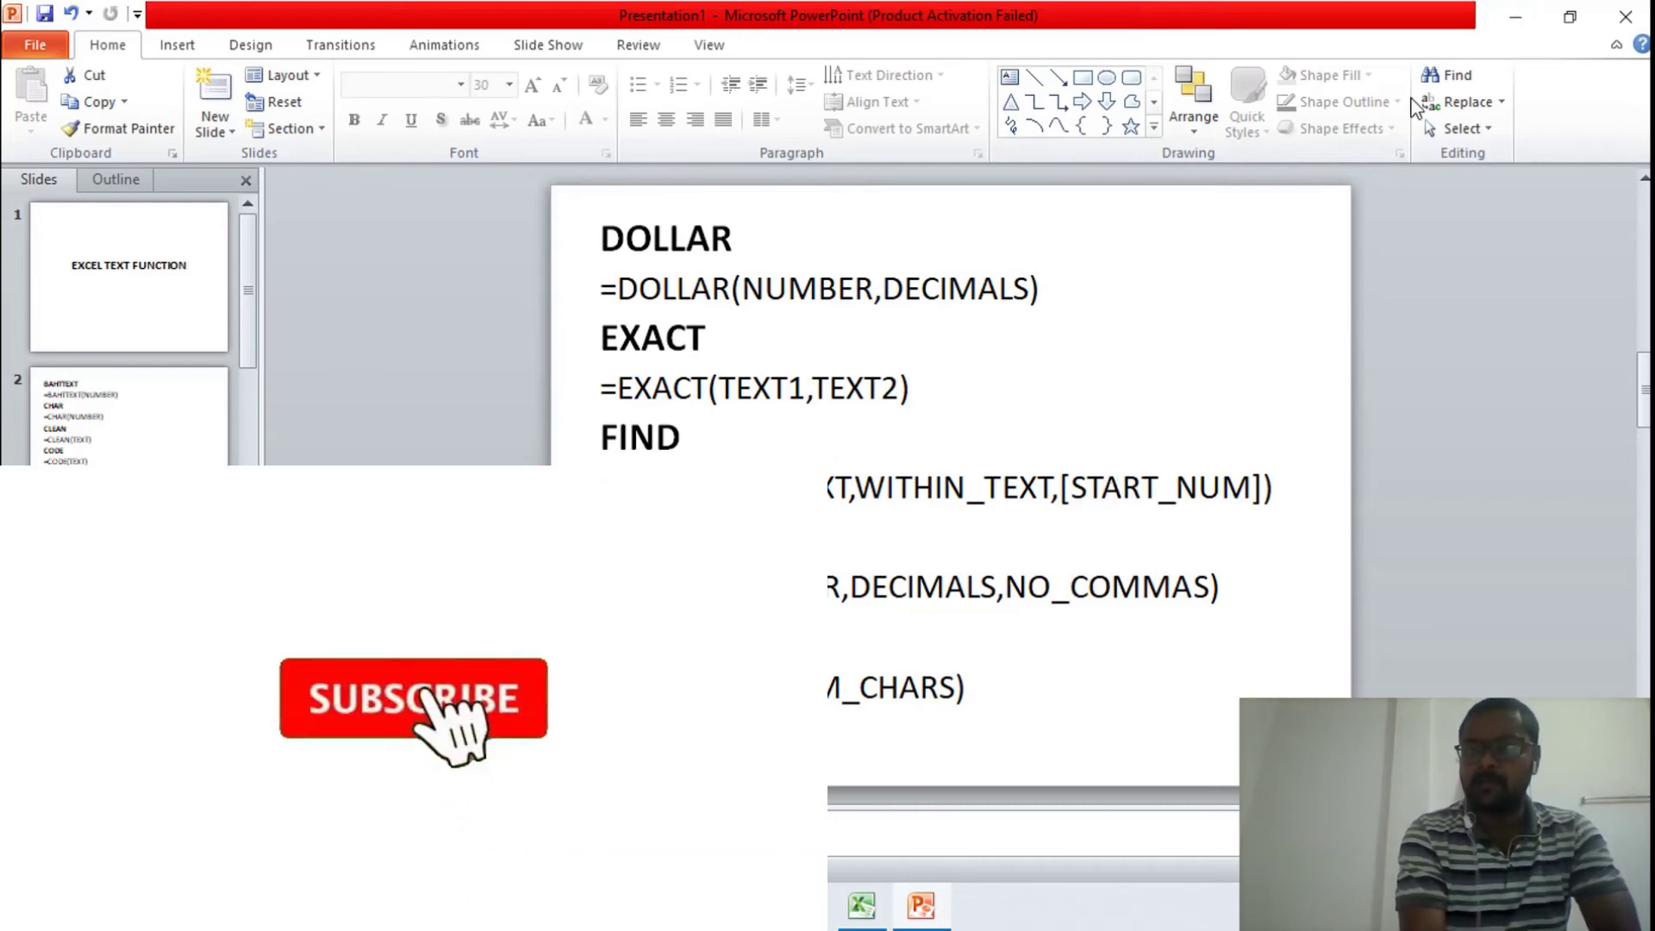
{"action": "left_click", "coordinate": [1516, 19]}
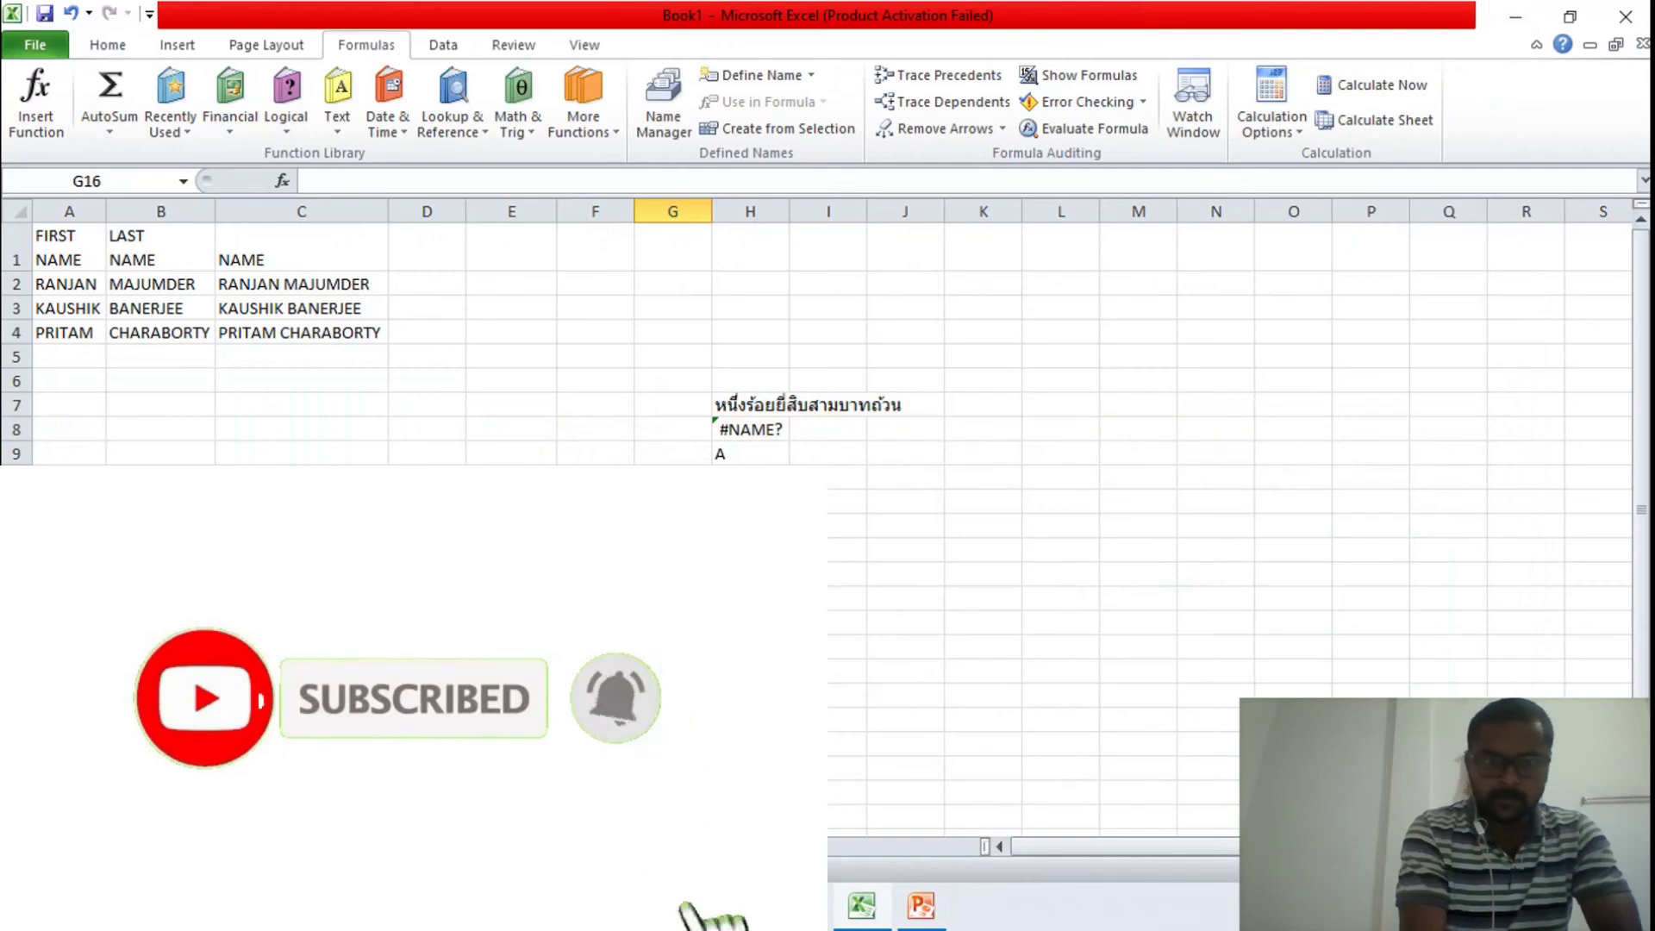
{"action": "left_click", "coordinate": [674, 655]}
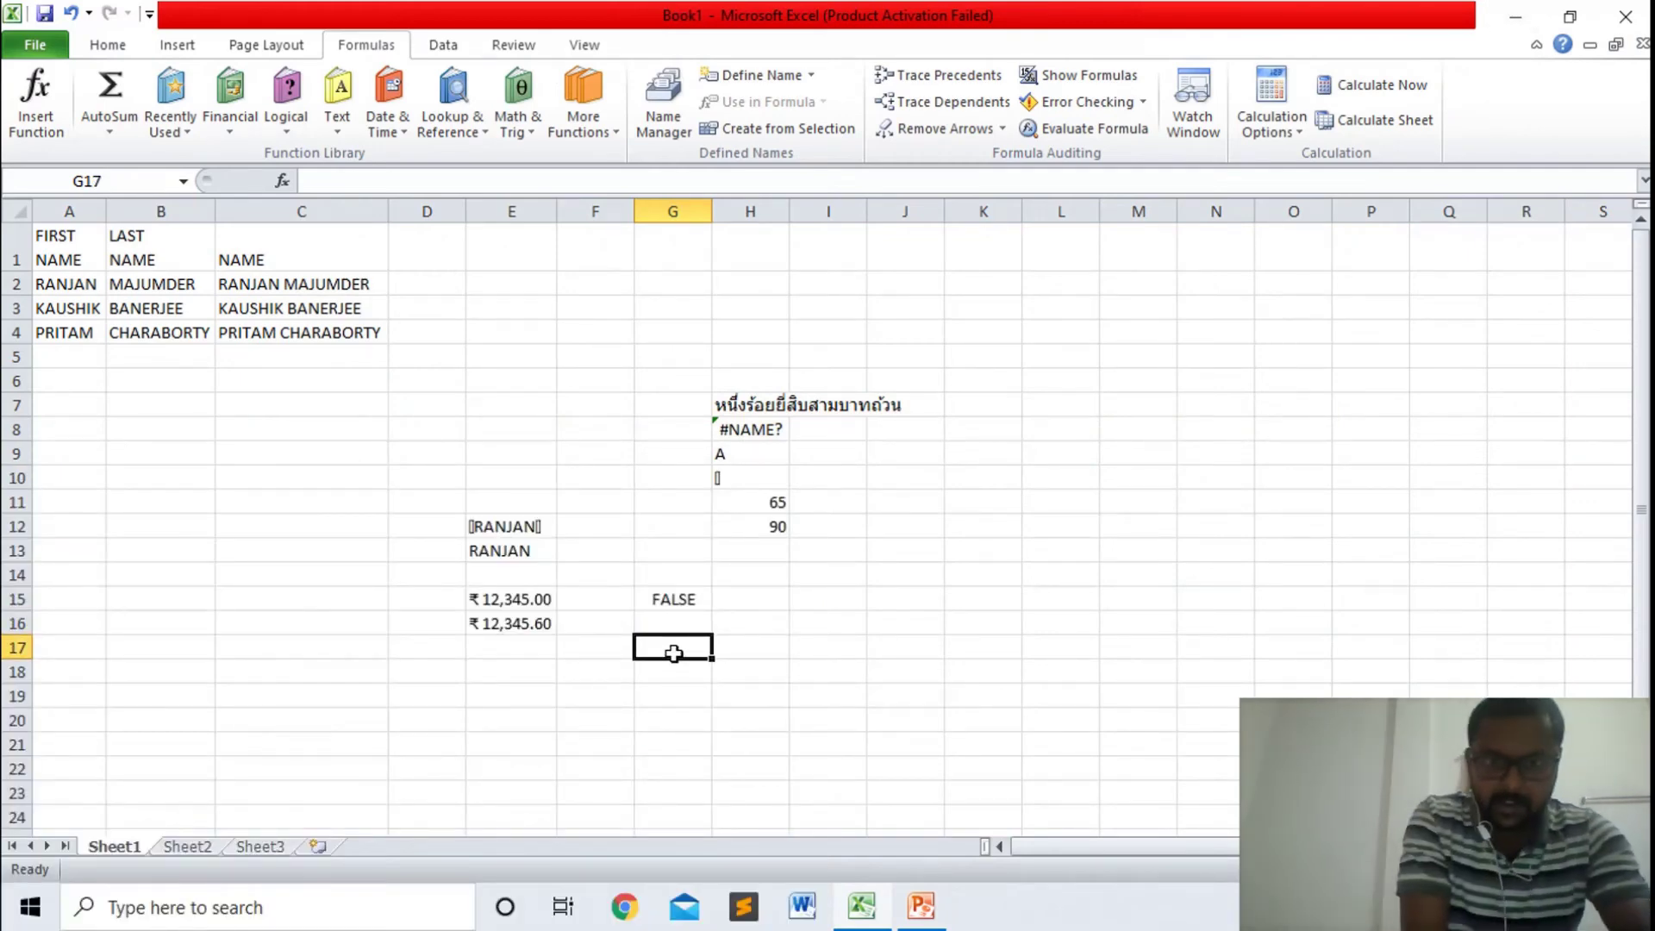
- Type A QUICK FOX JUMPS OVER THE LAZY DOG into H17 and autofit column H
{"action": "left_click", "coordinate": [738, 648]}
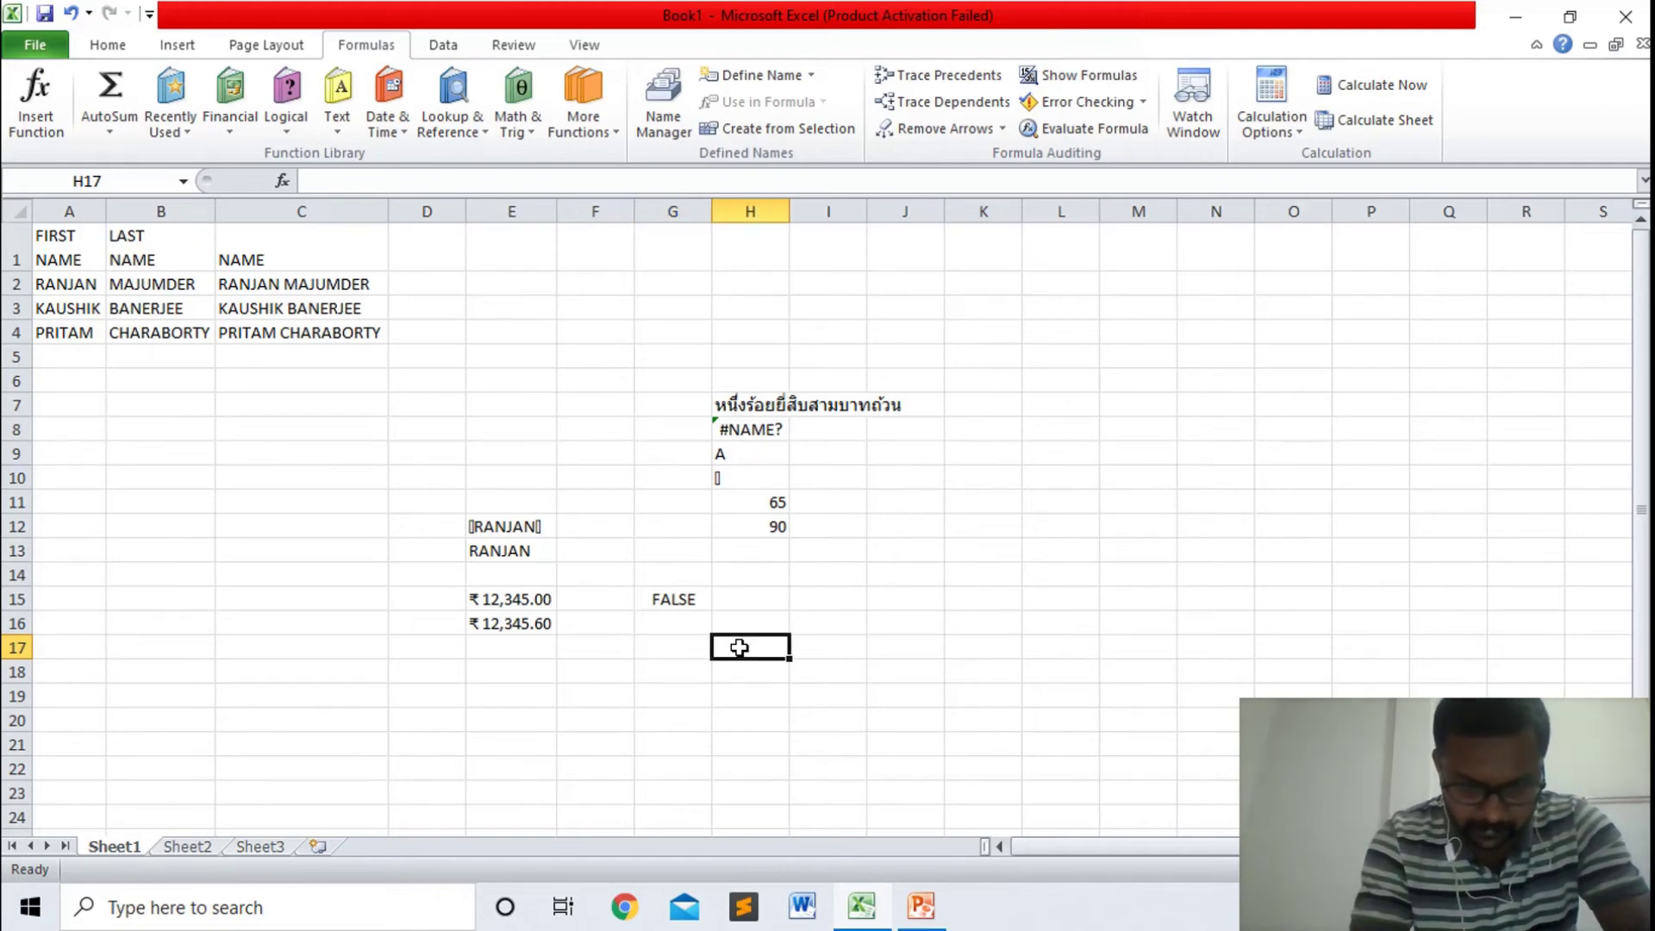
{"action": "type", "text": "A"}
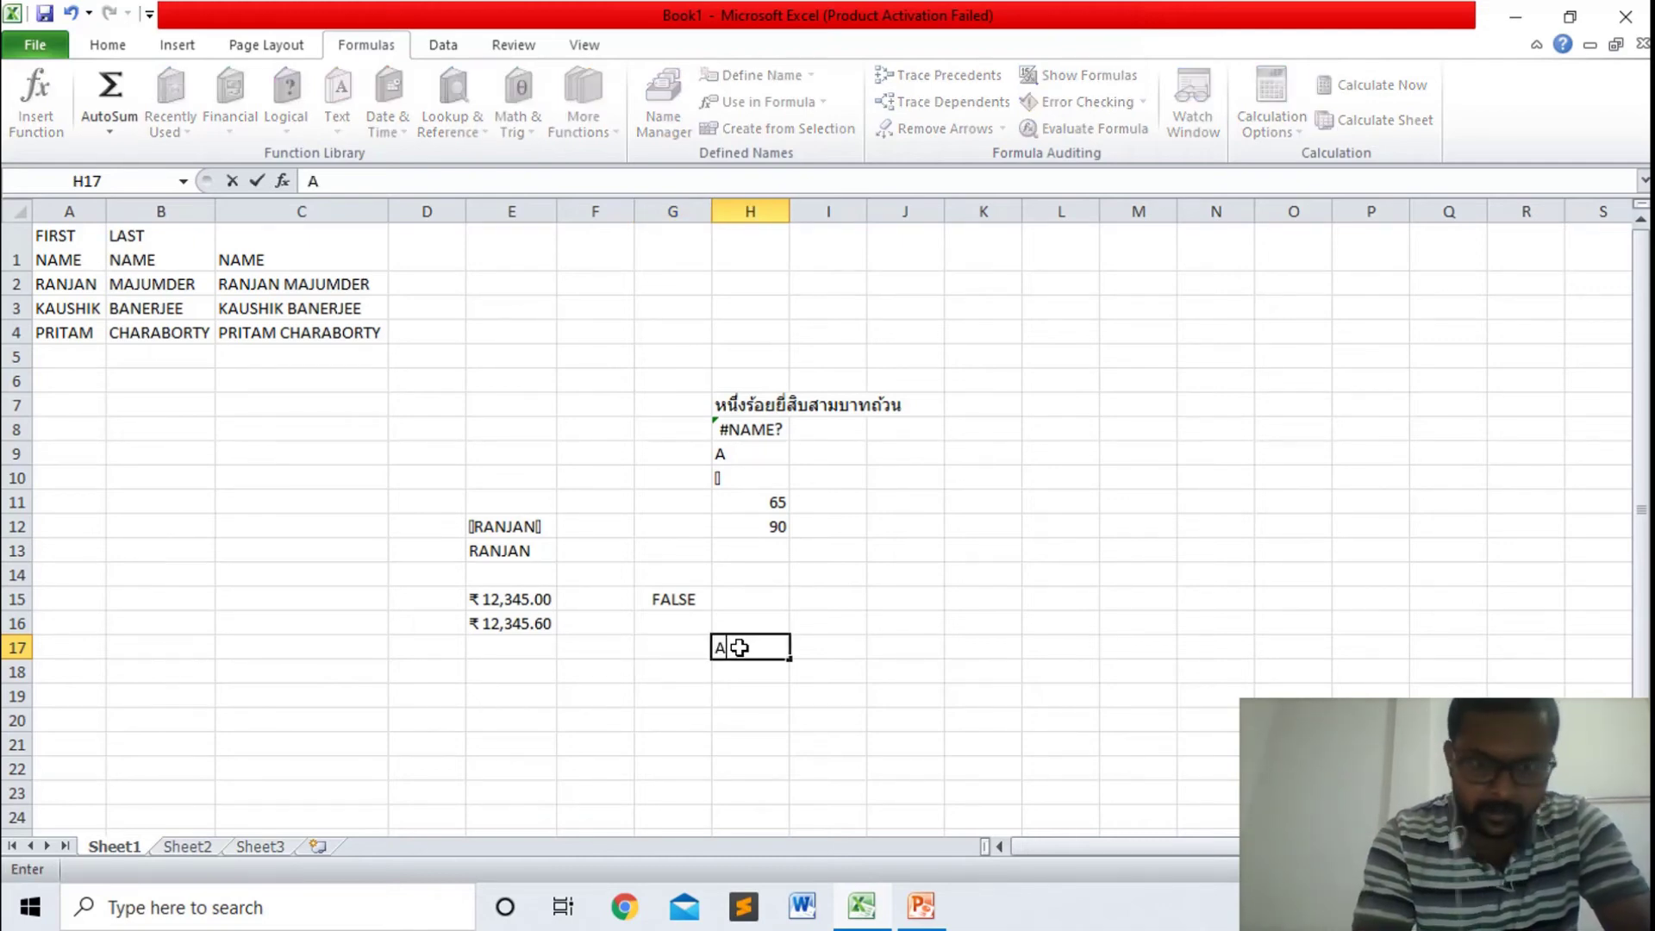
{"action": "type", "text": " QUICK"}
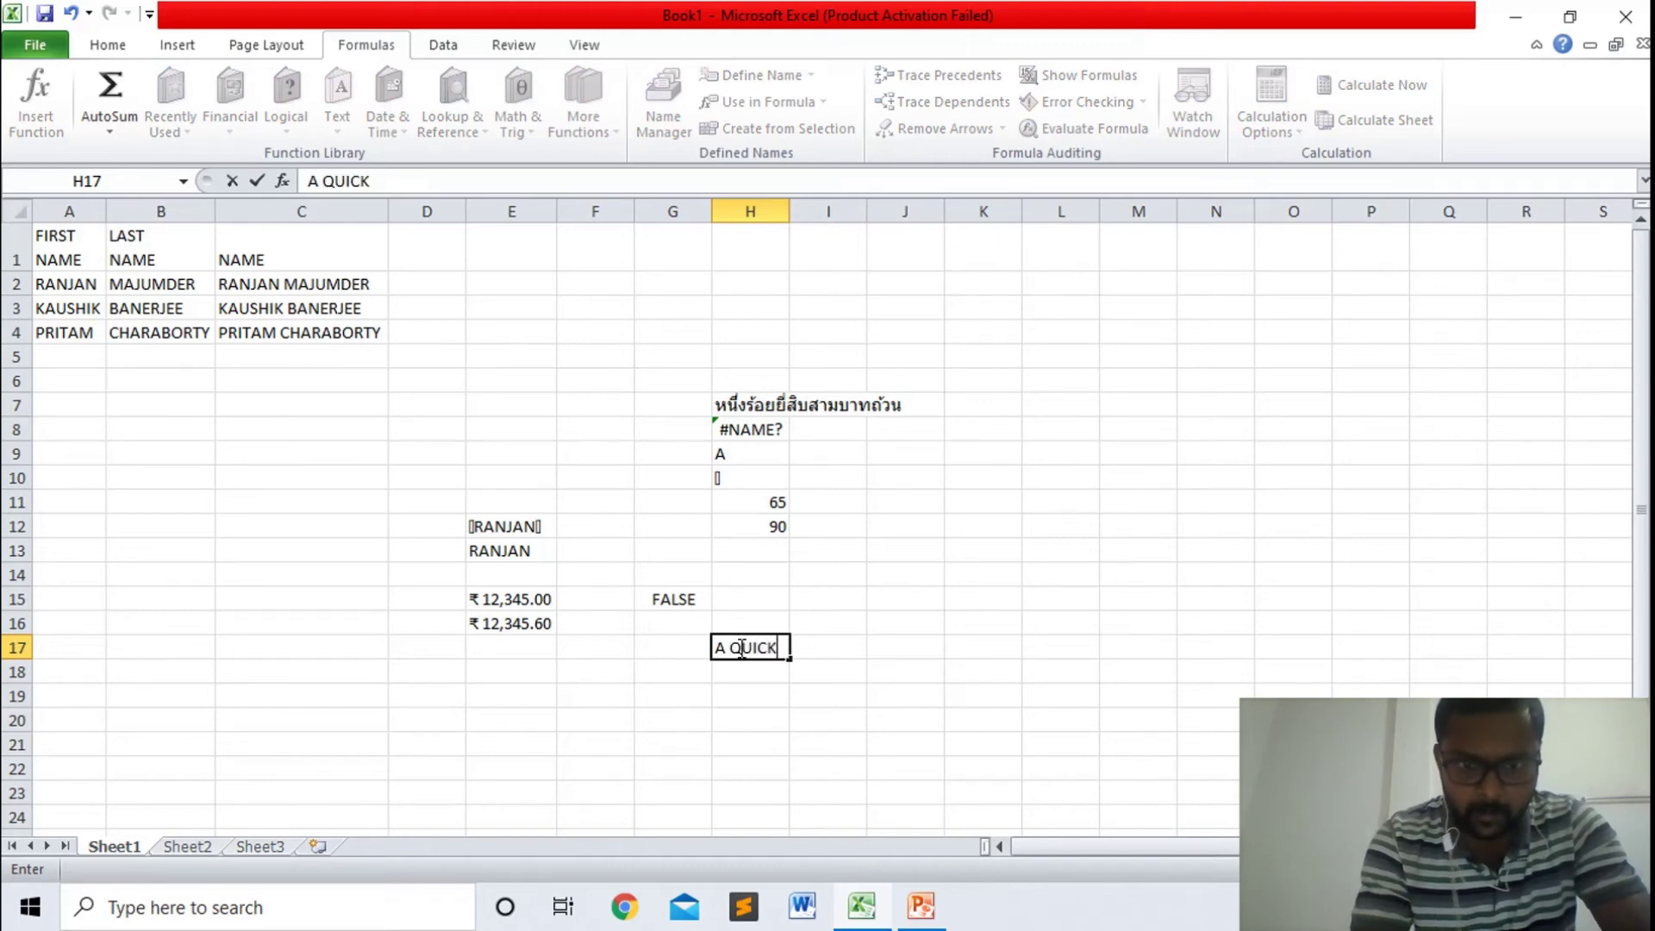
{"action": "type", "text": " FOX JUMPS"}
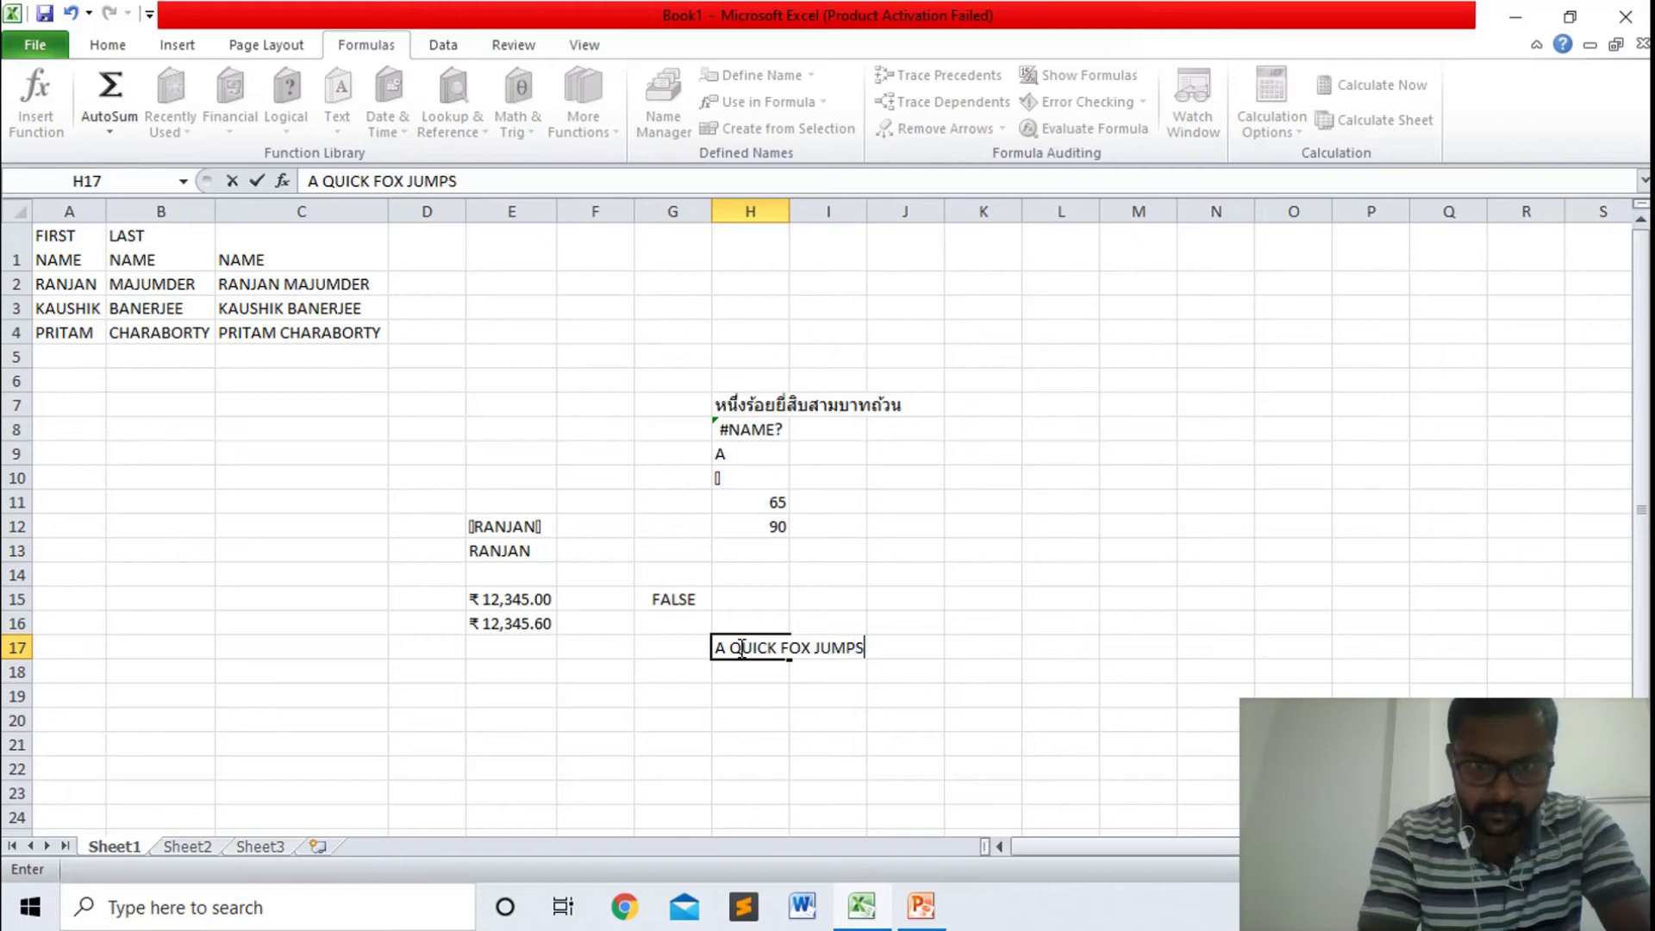
{"action": "type", "text": " OVER THE LA"}
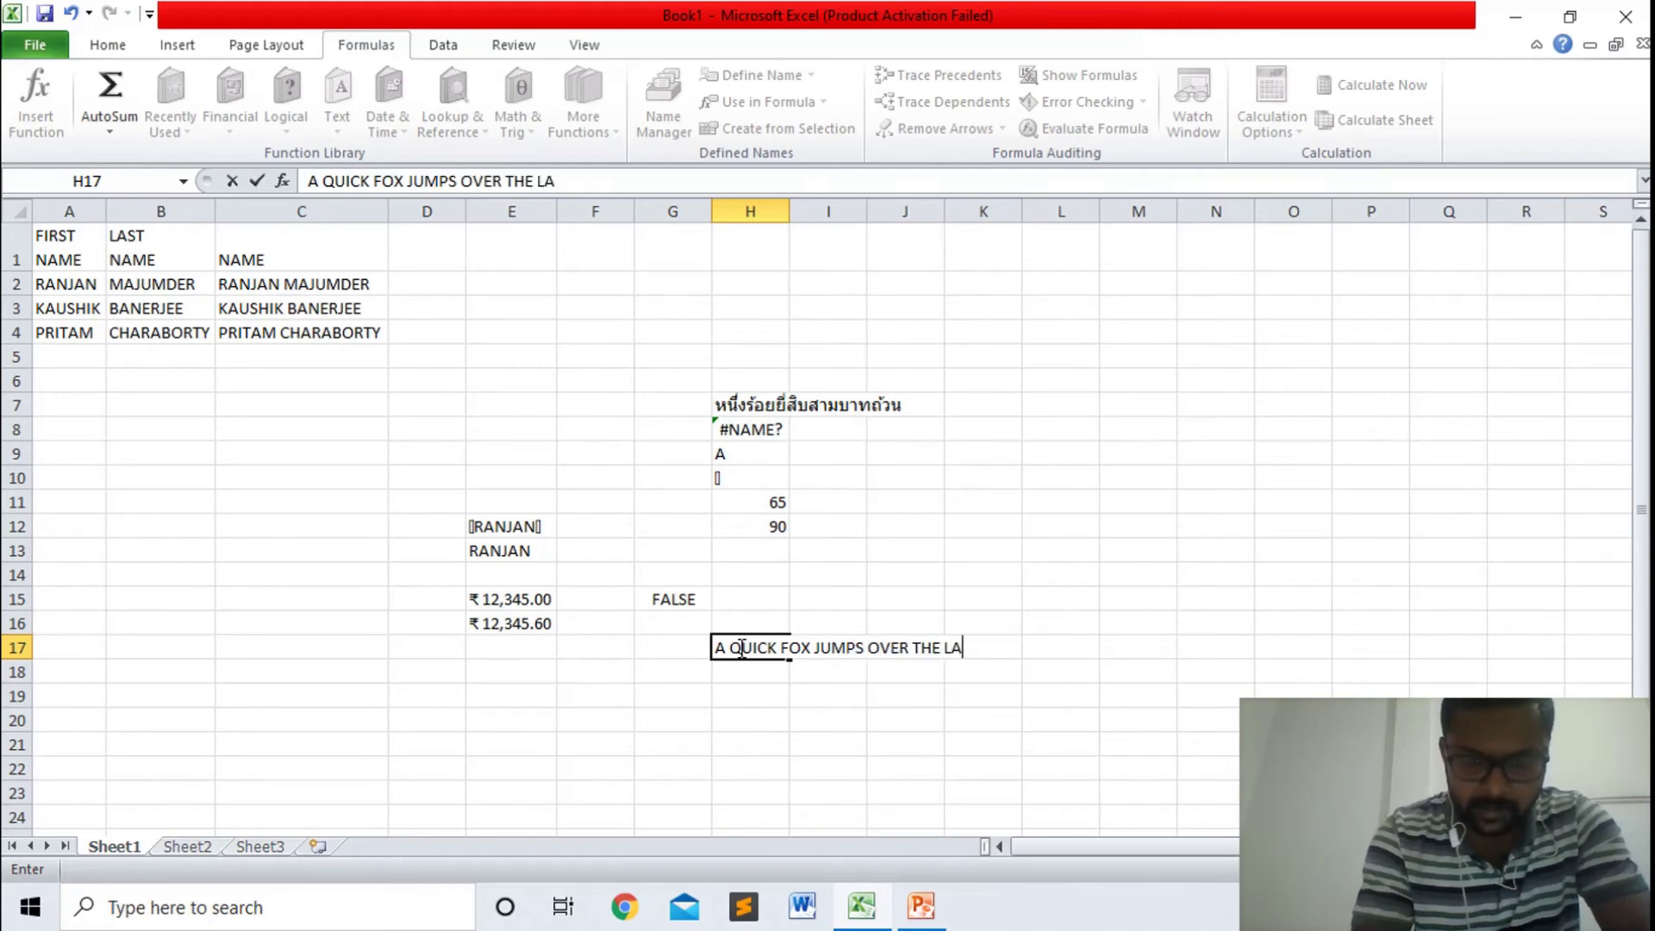
{"action": "type", "text": "Y DOG"}
{"action": "key", "text": "BackSpace"}
{"action": "key", "text": "BackSpace"}
{"action": "type", "text": "OG"}
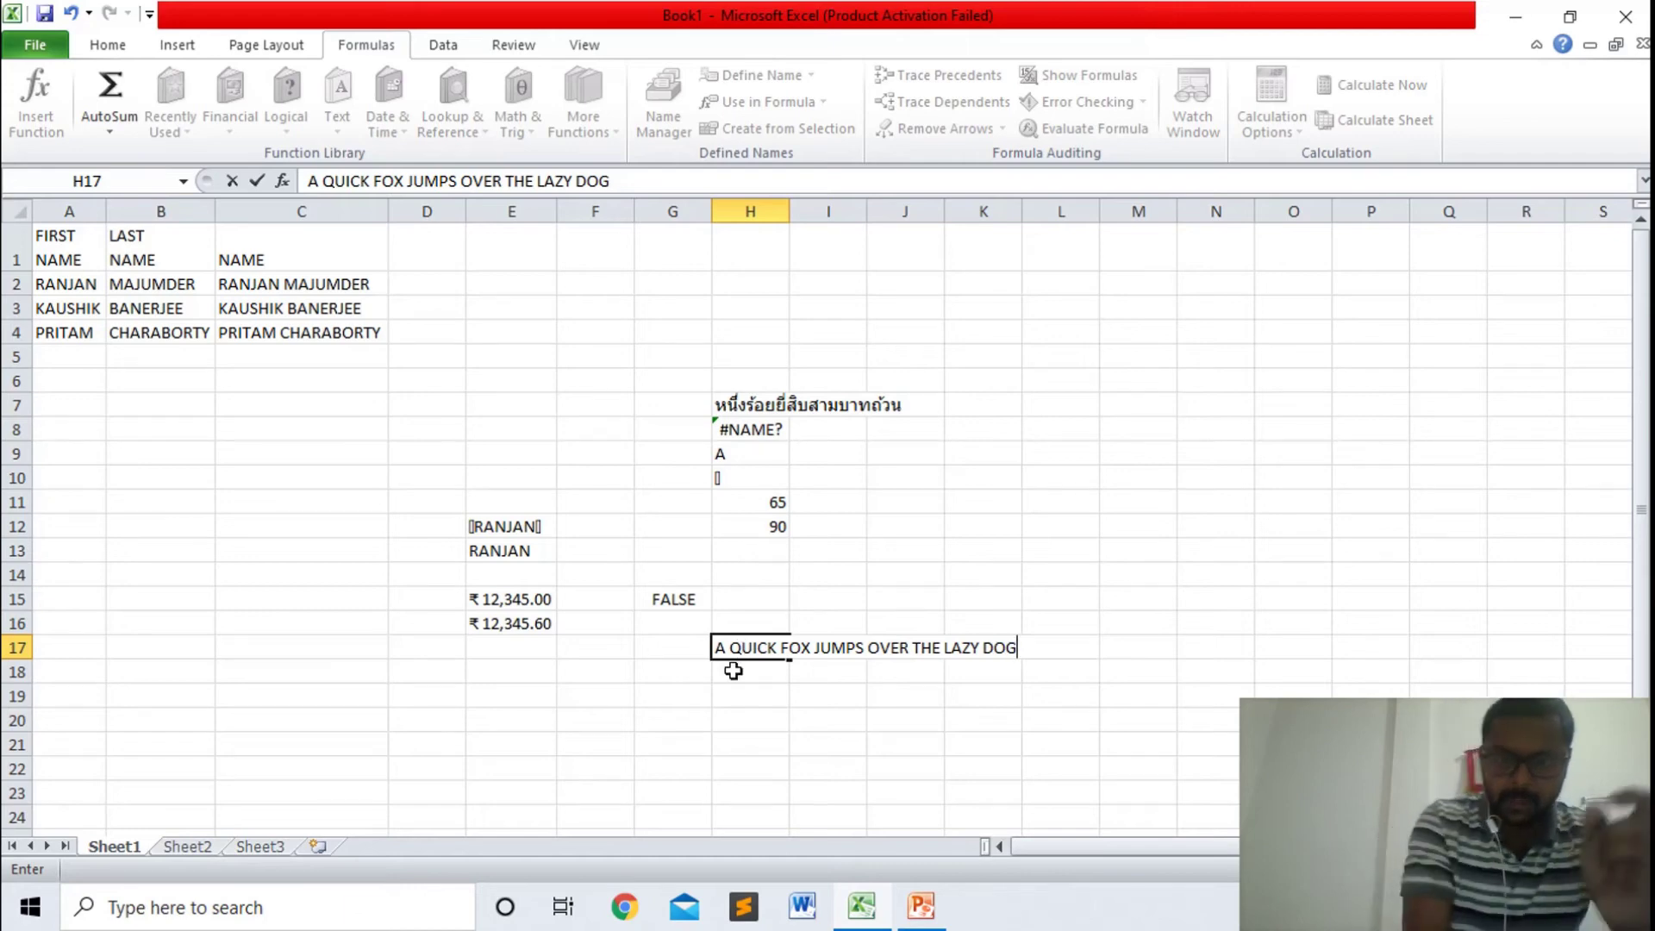
{"action": "left_click", "coordinate": [761, 712]}
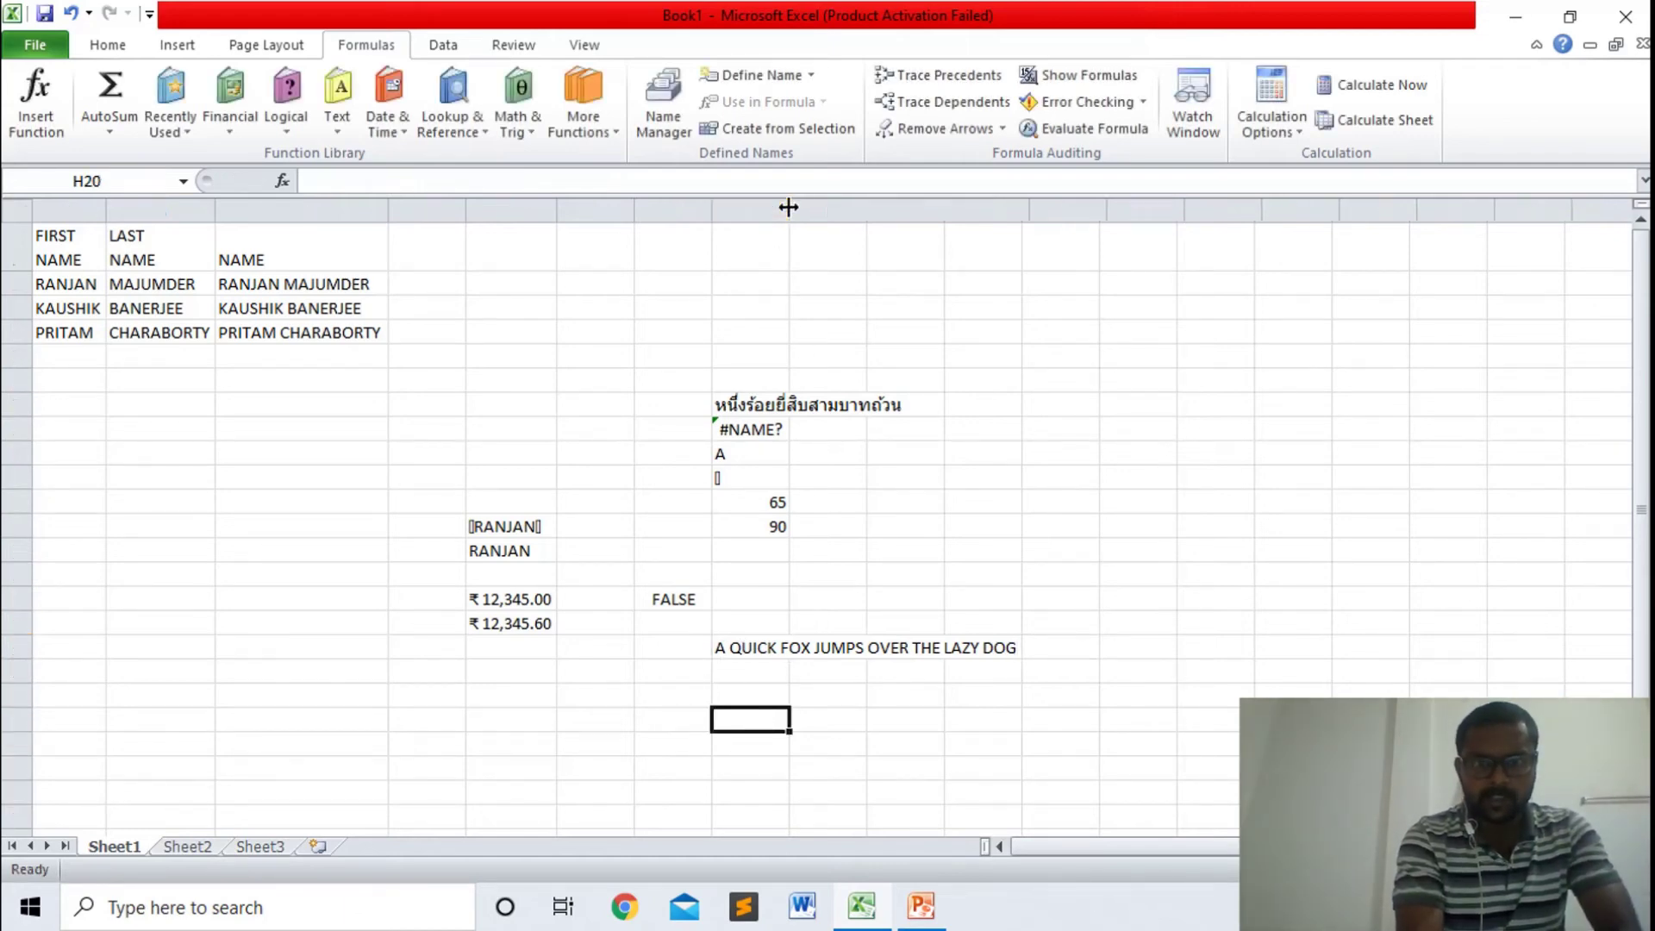
{"action": "double_click", "coordinate": [789, 207]}
{"action": "left_click", "coordinate": [771, 676]}
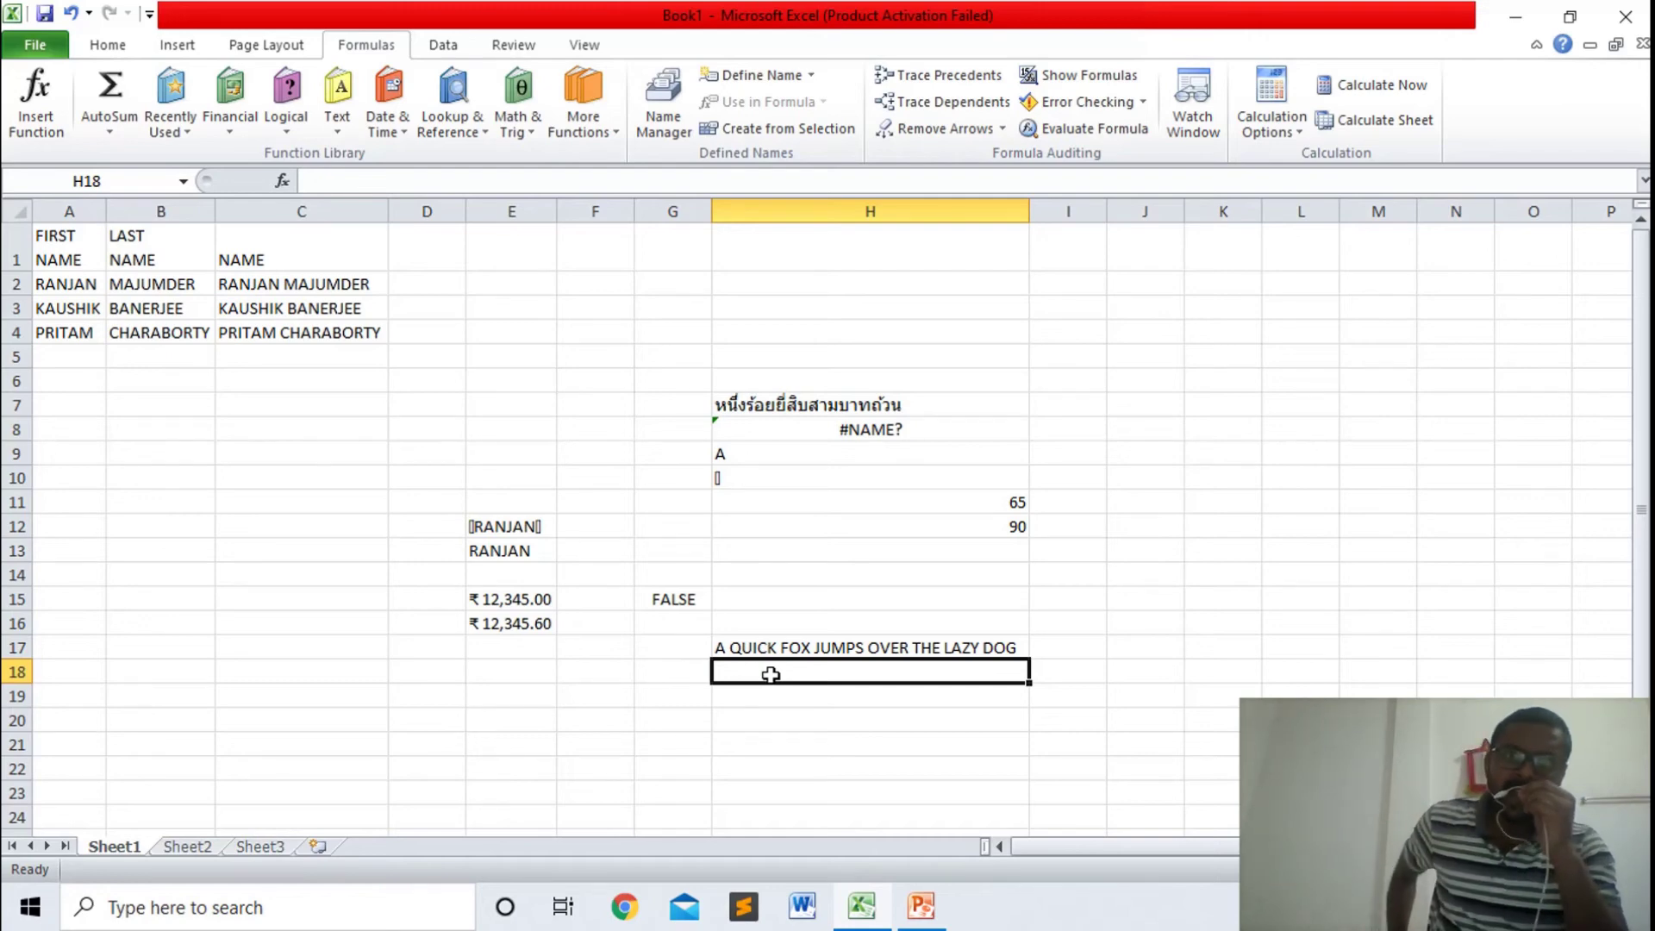
- Enter =FIND("I",H17) in H18, returning position 5
{"action": "type", "text": "="}
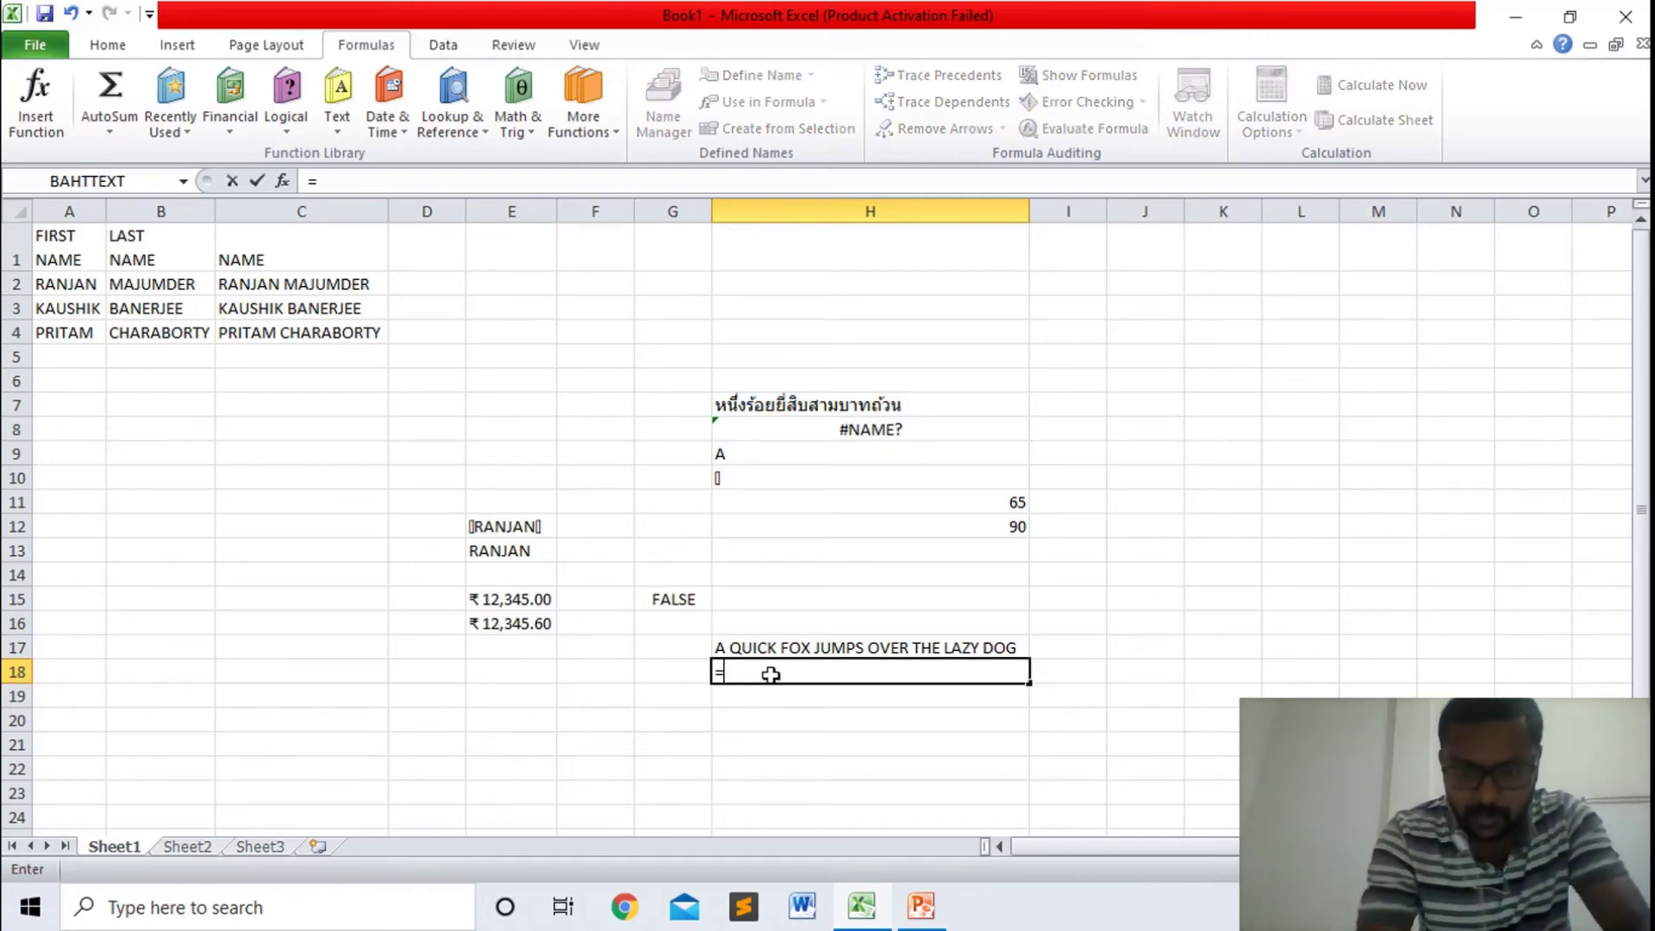
{"action": "type", "text": "FIND("}
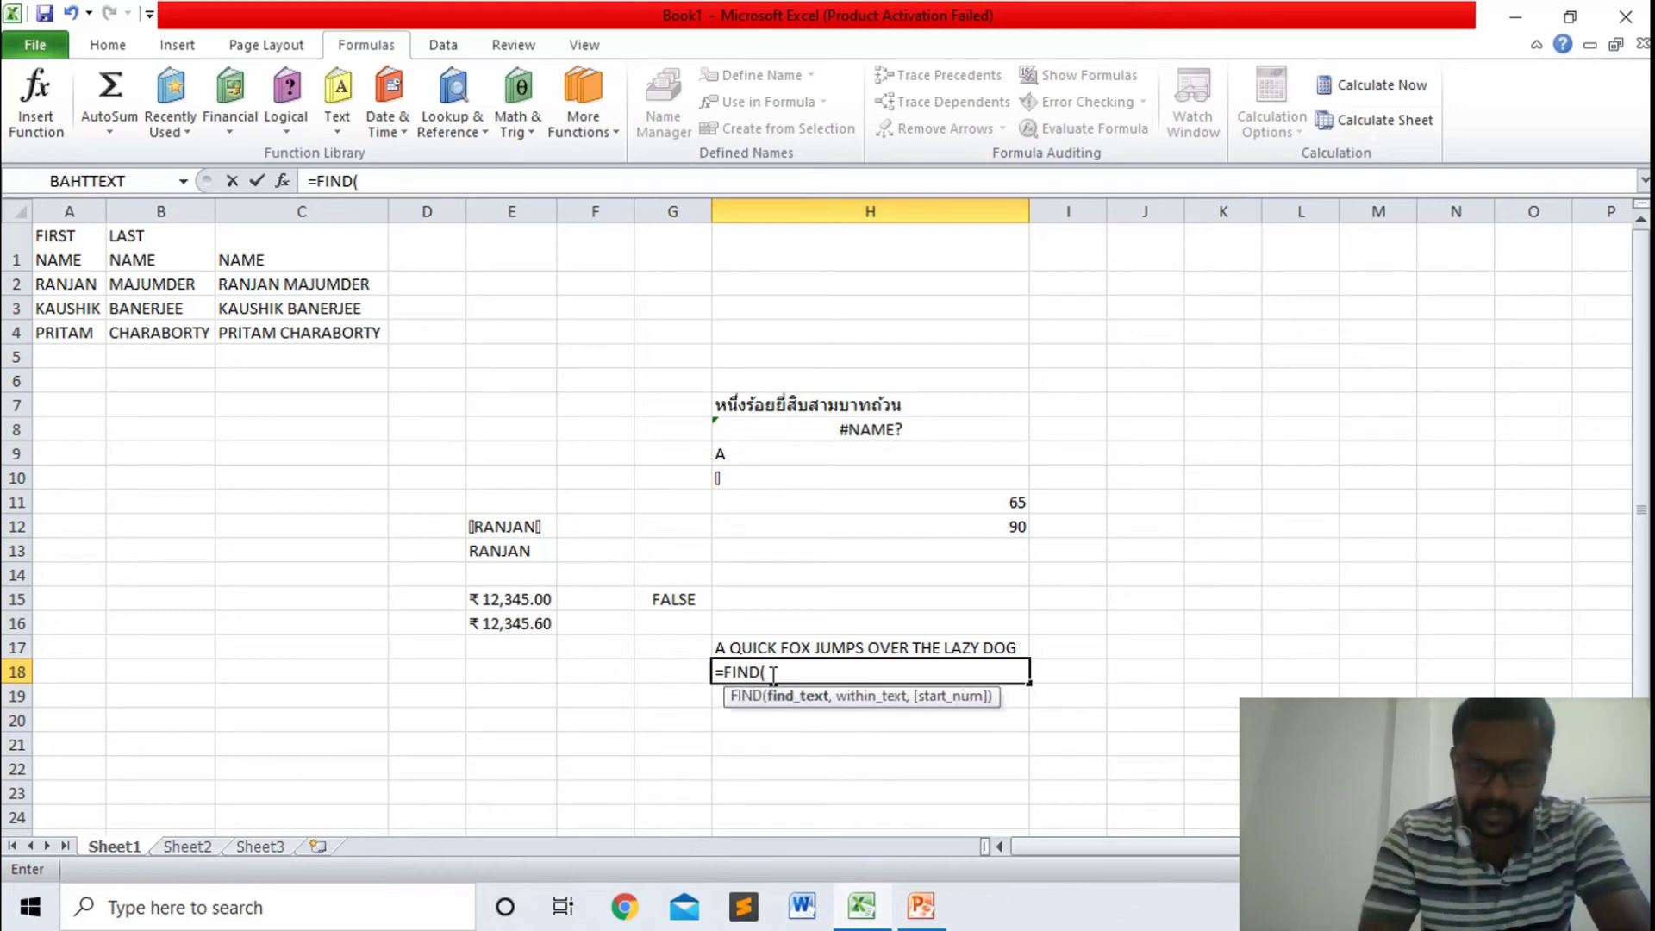
{"action": "type", "text": "\""}
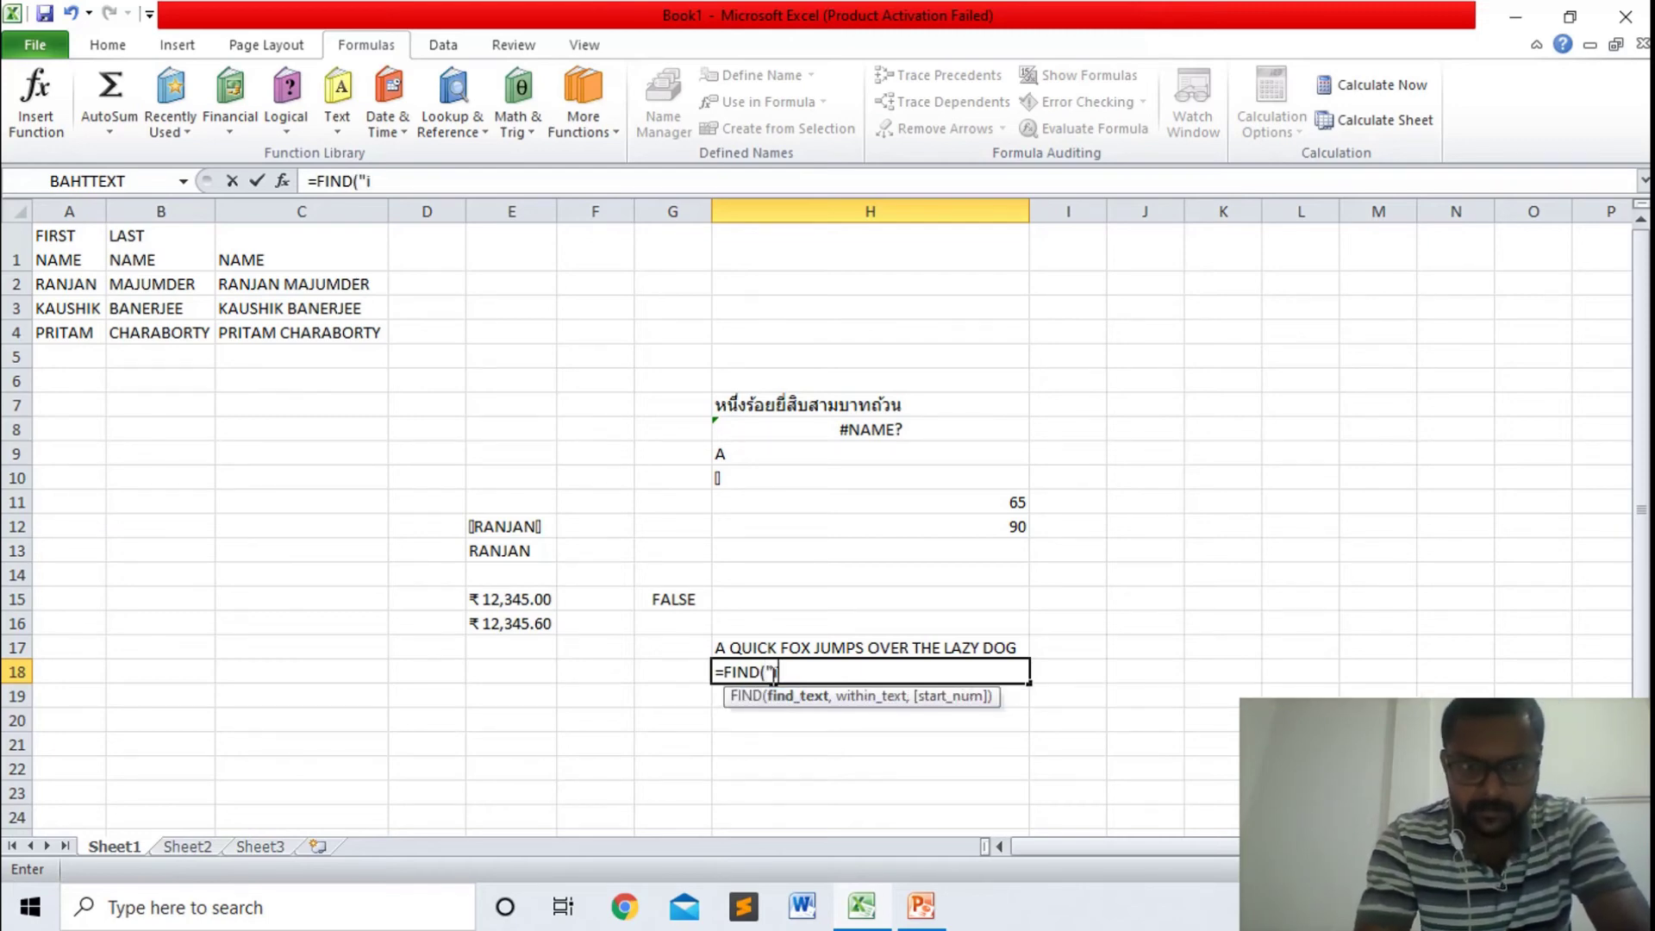
{"action": "type", "text": "i\""}
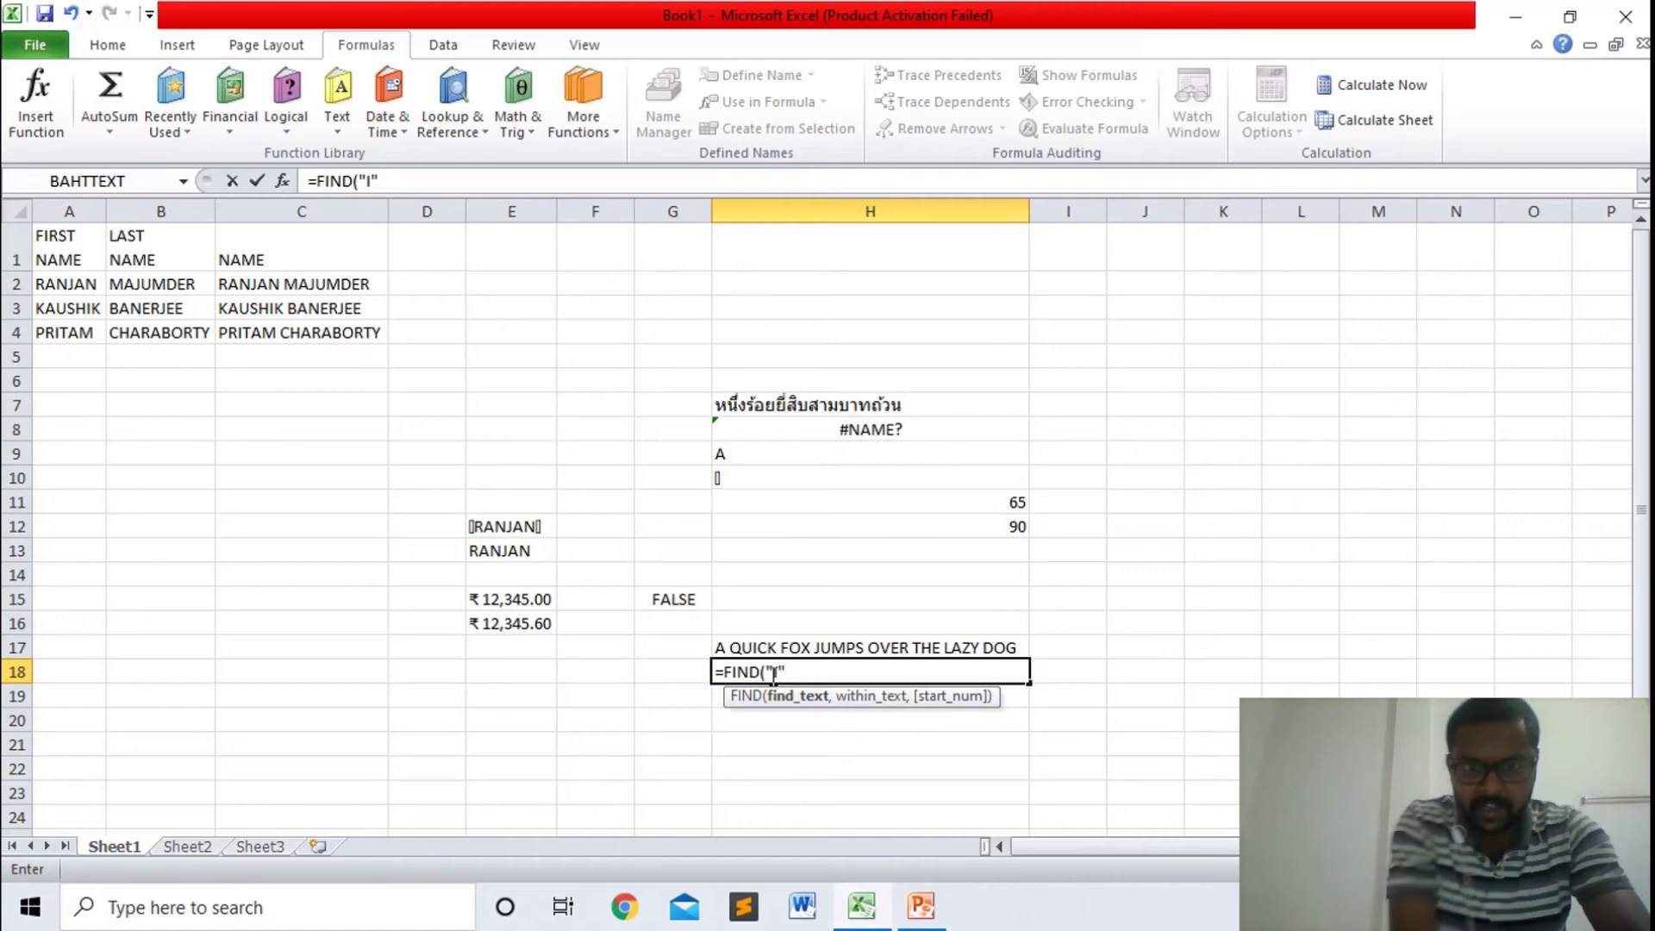
{"action": "type", "text": ","}
{"action": "left_click", "coordinate": [877, 645]}
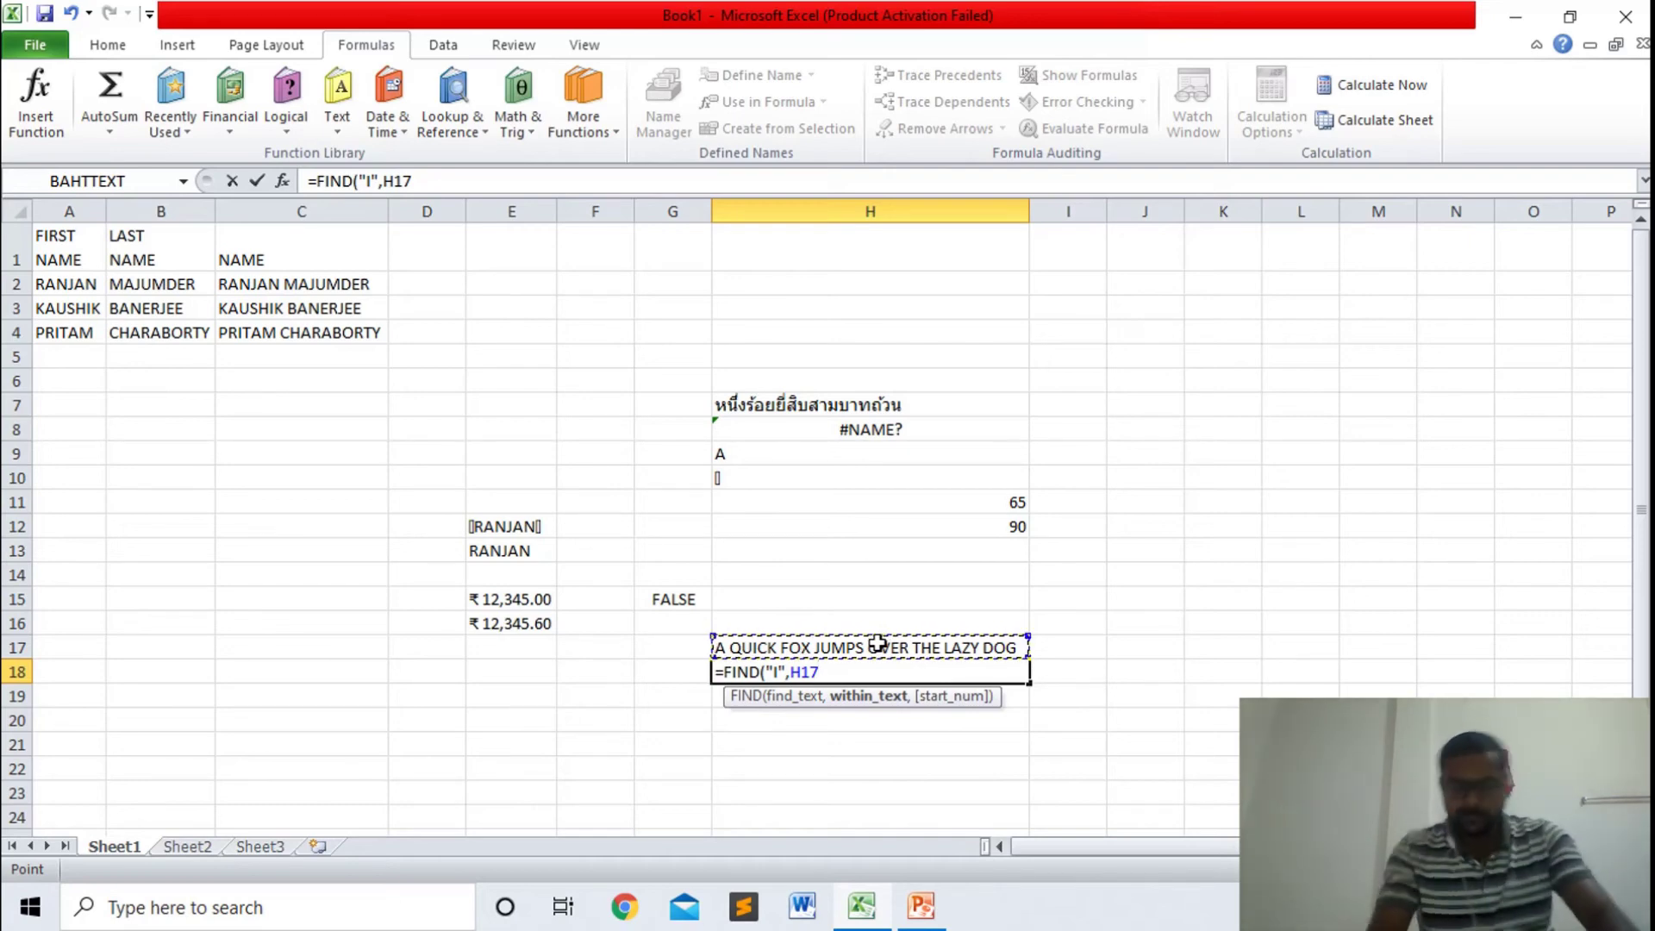
{"action": "type", "text": ","}
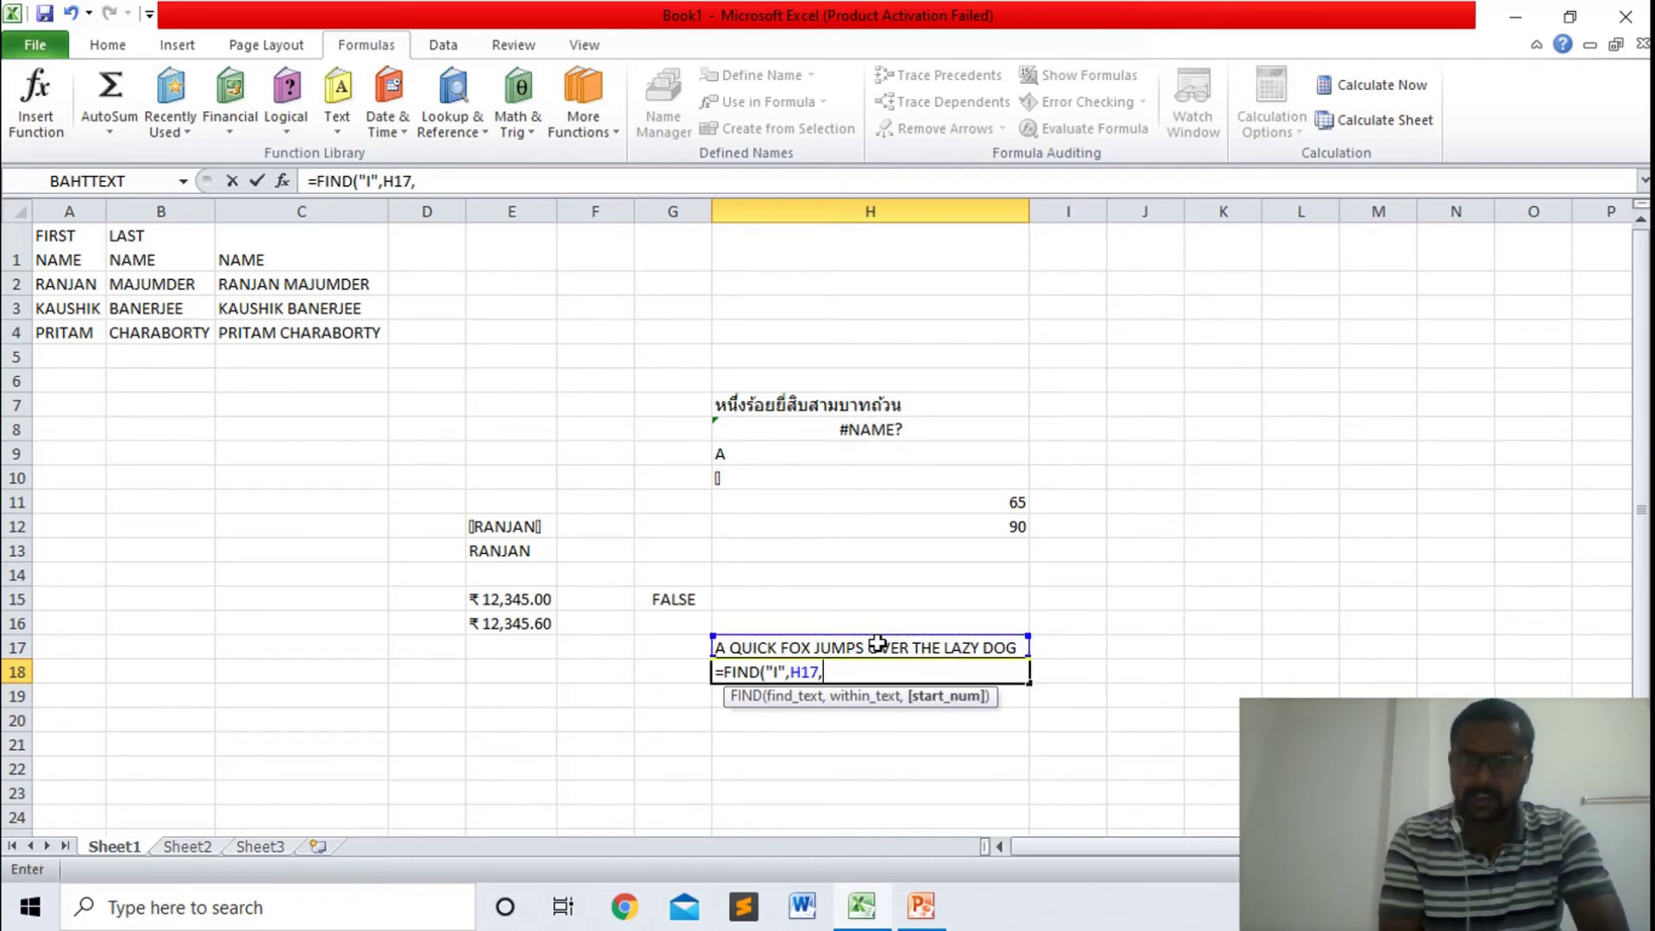
{"action": "key", "text": "BackSpace"}
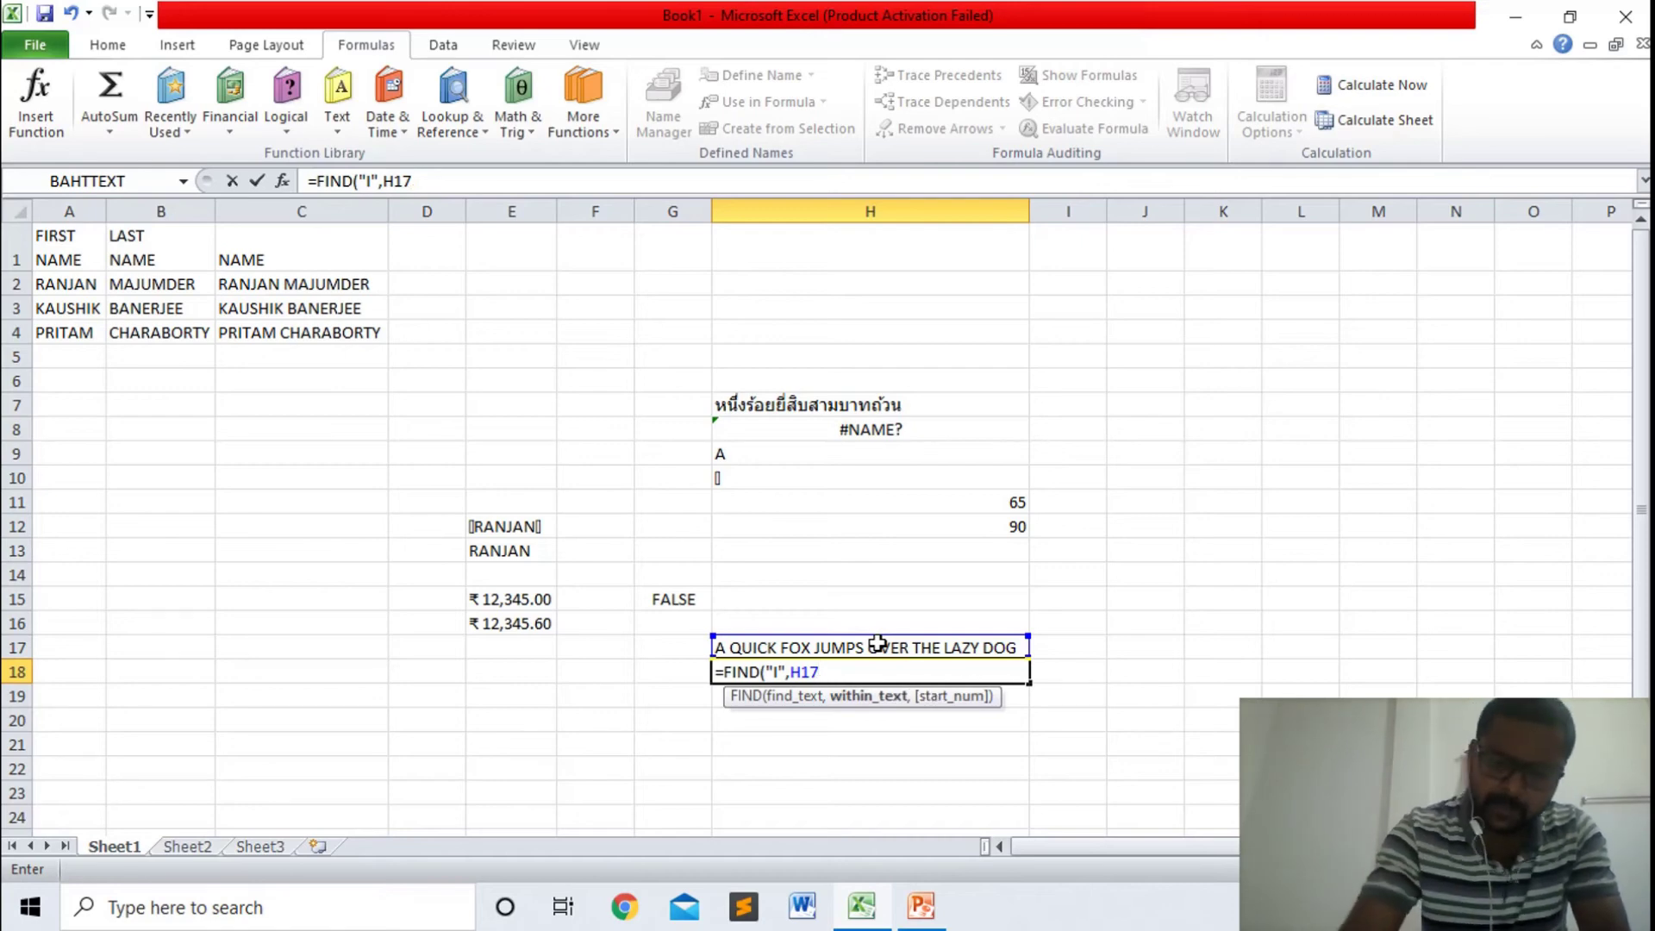
{"action": "type", "text": ")"}
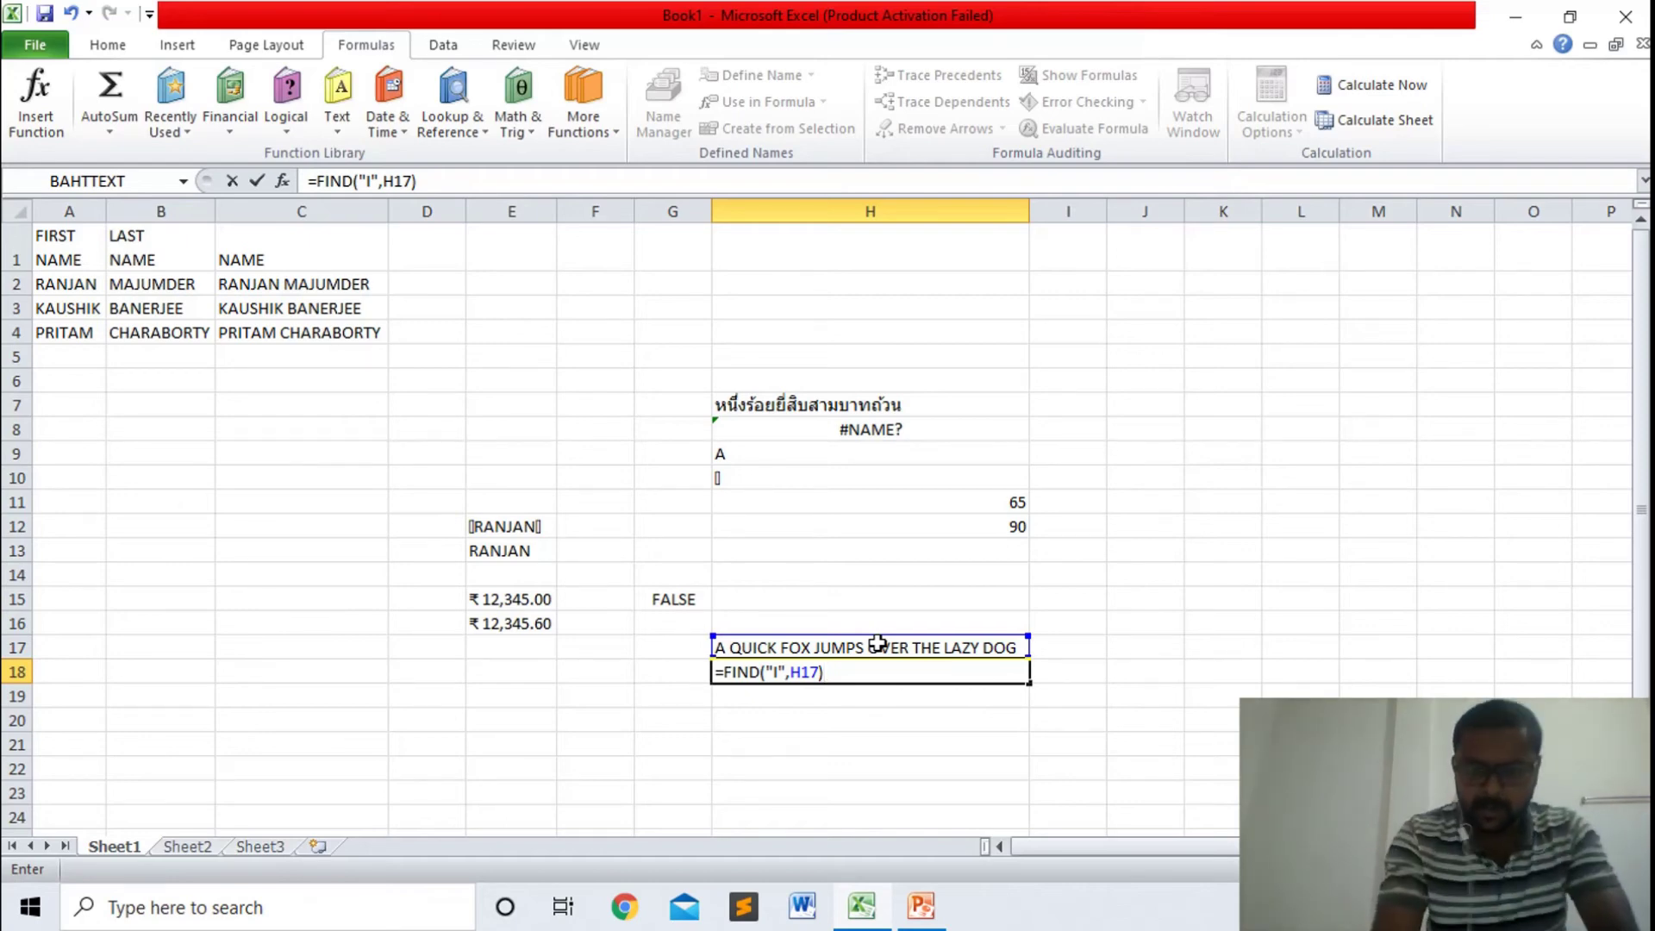
{"action": "key", "text": "Return"}
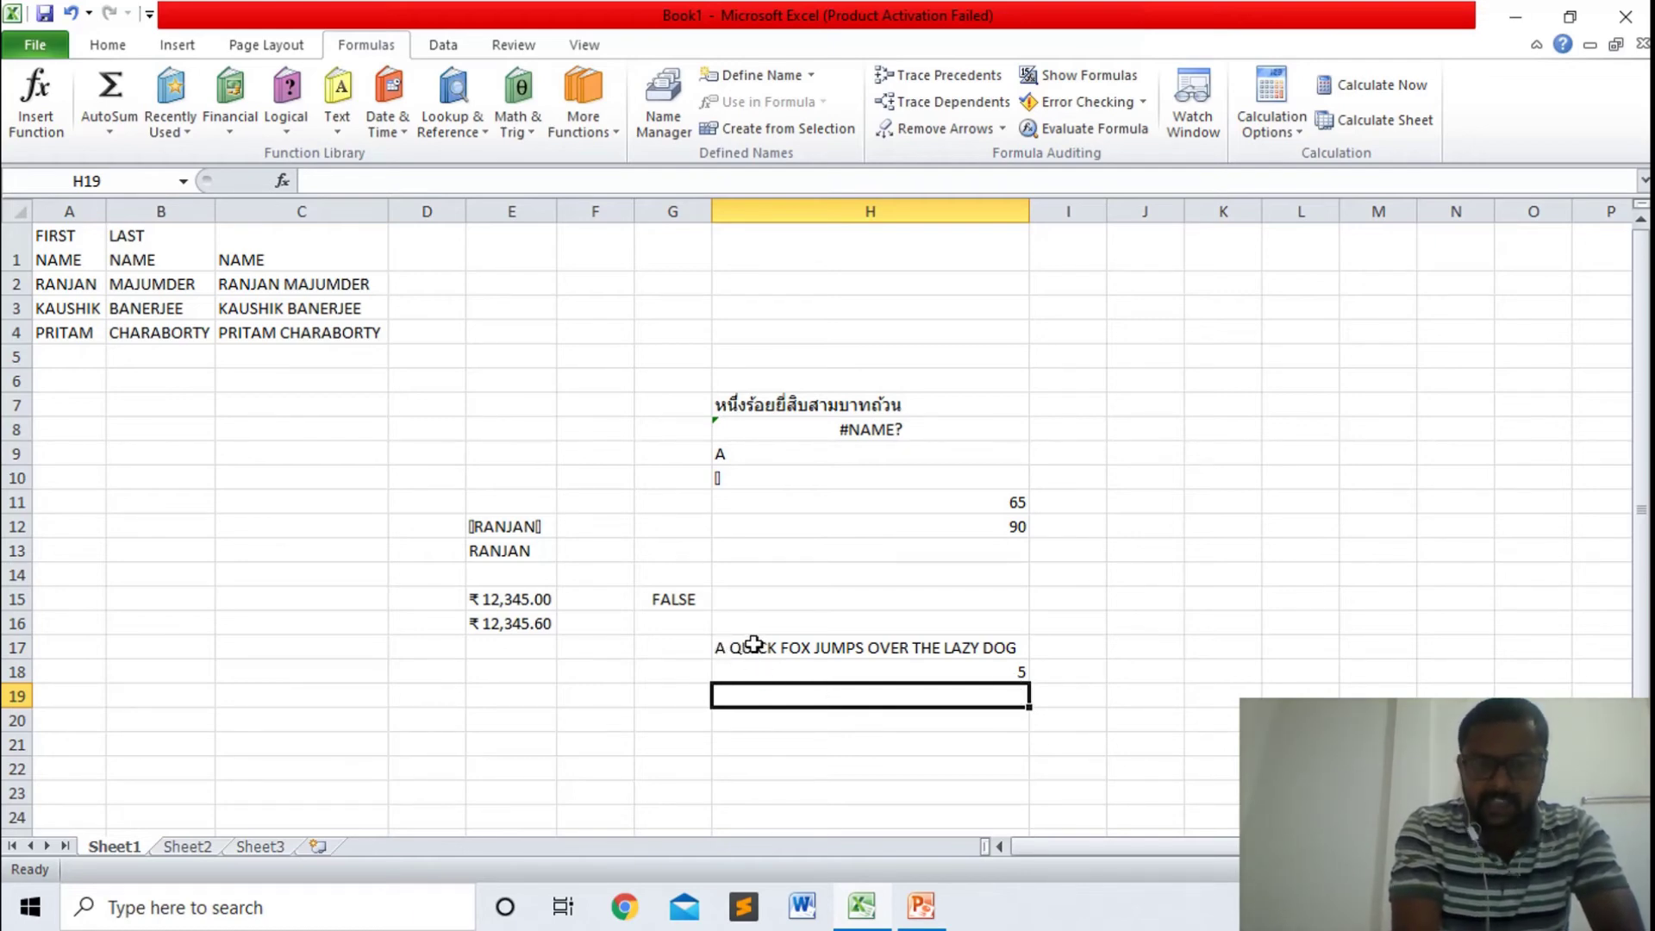
- Enter =FIND("A",H17) in H19, returning position 1
{"action": "left_click", "coordinate": [927, 670]}
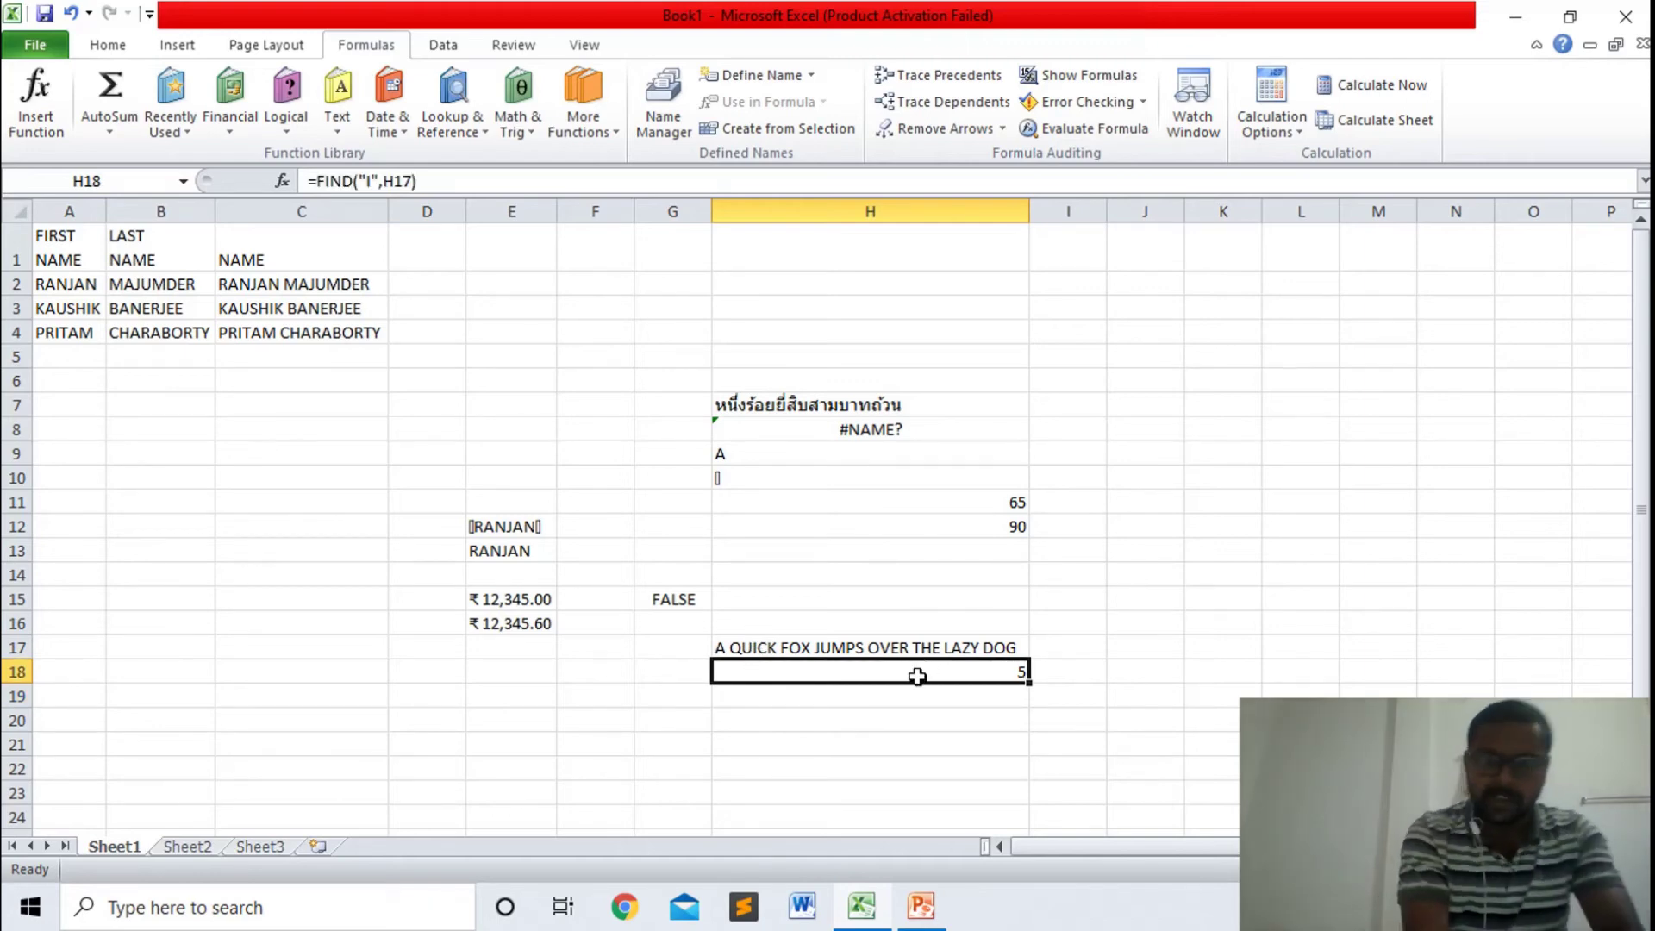
{"action": "left_click", "coordinate": [878, 700]}
{"action": "type", "text": "="}
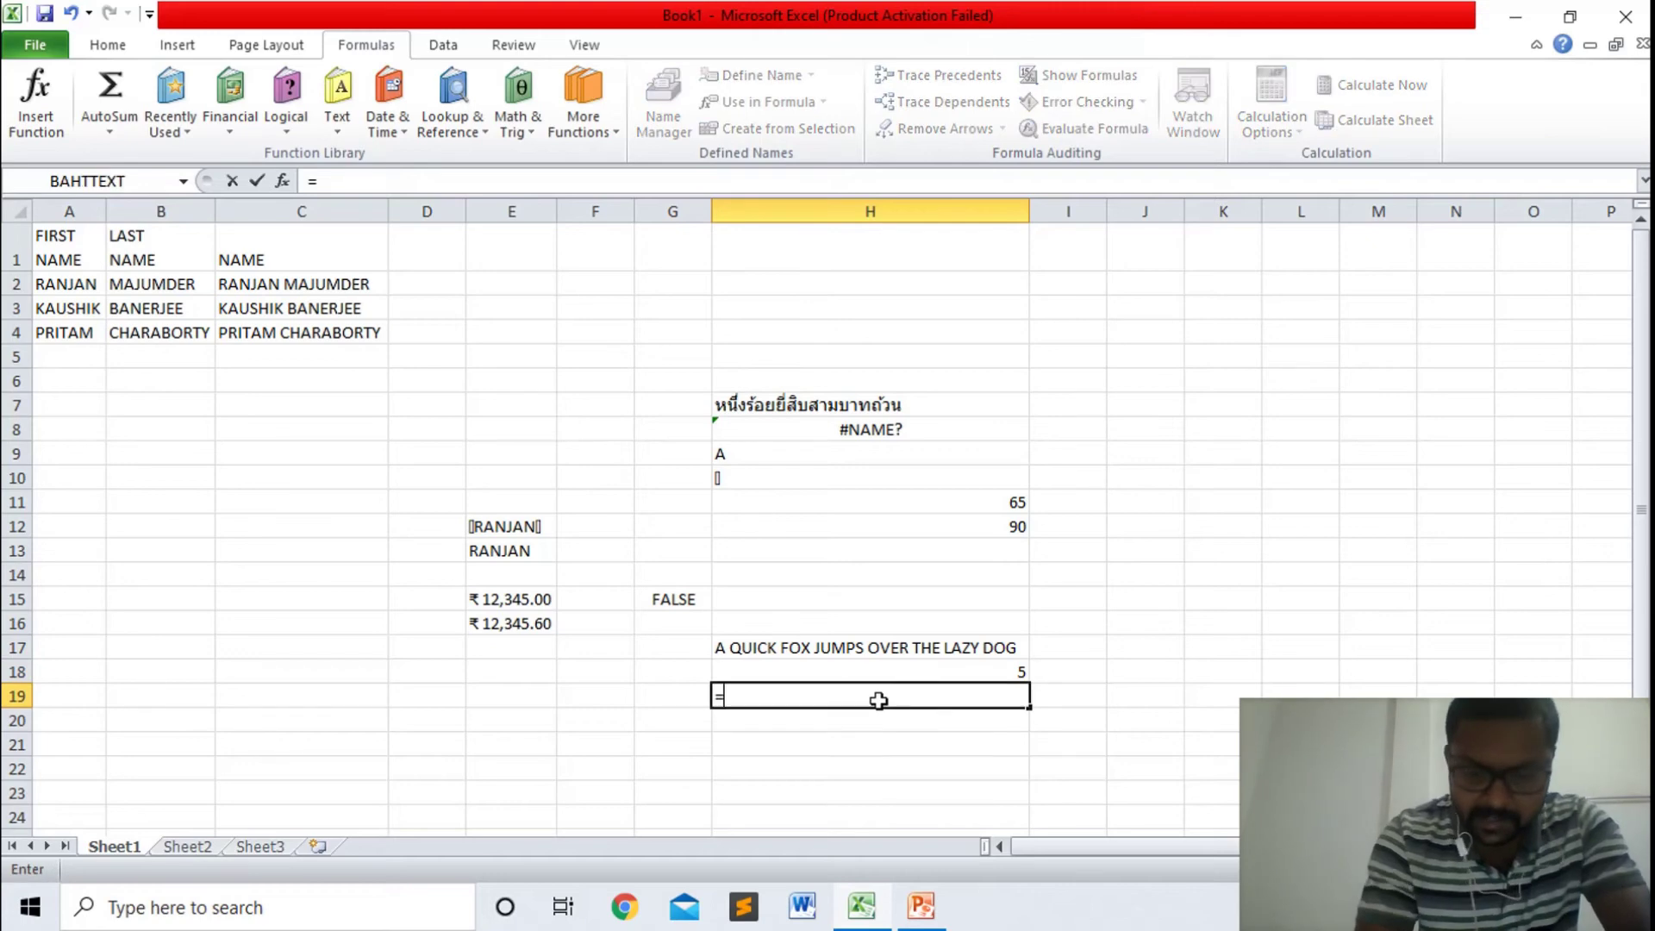
{"action": "type", "text": "FIND"}
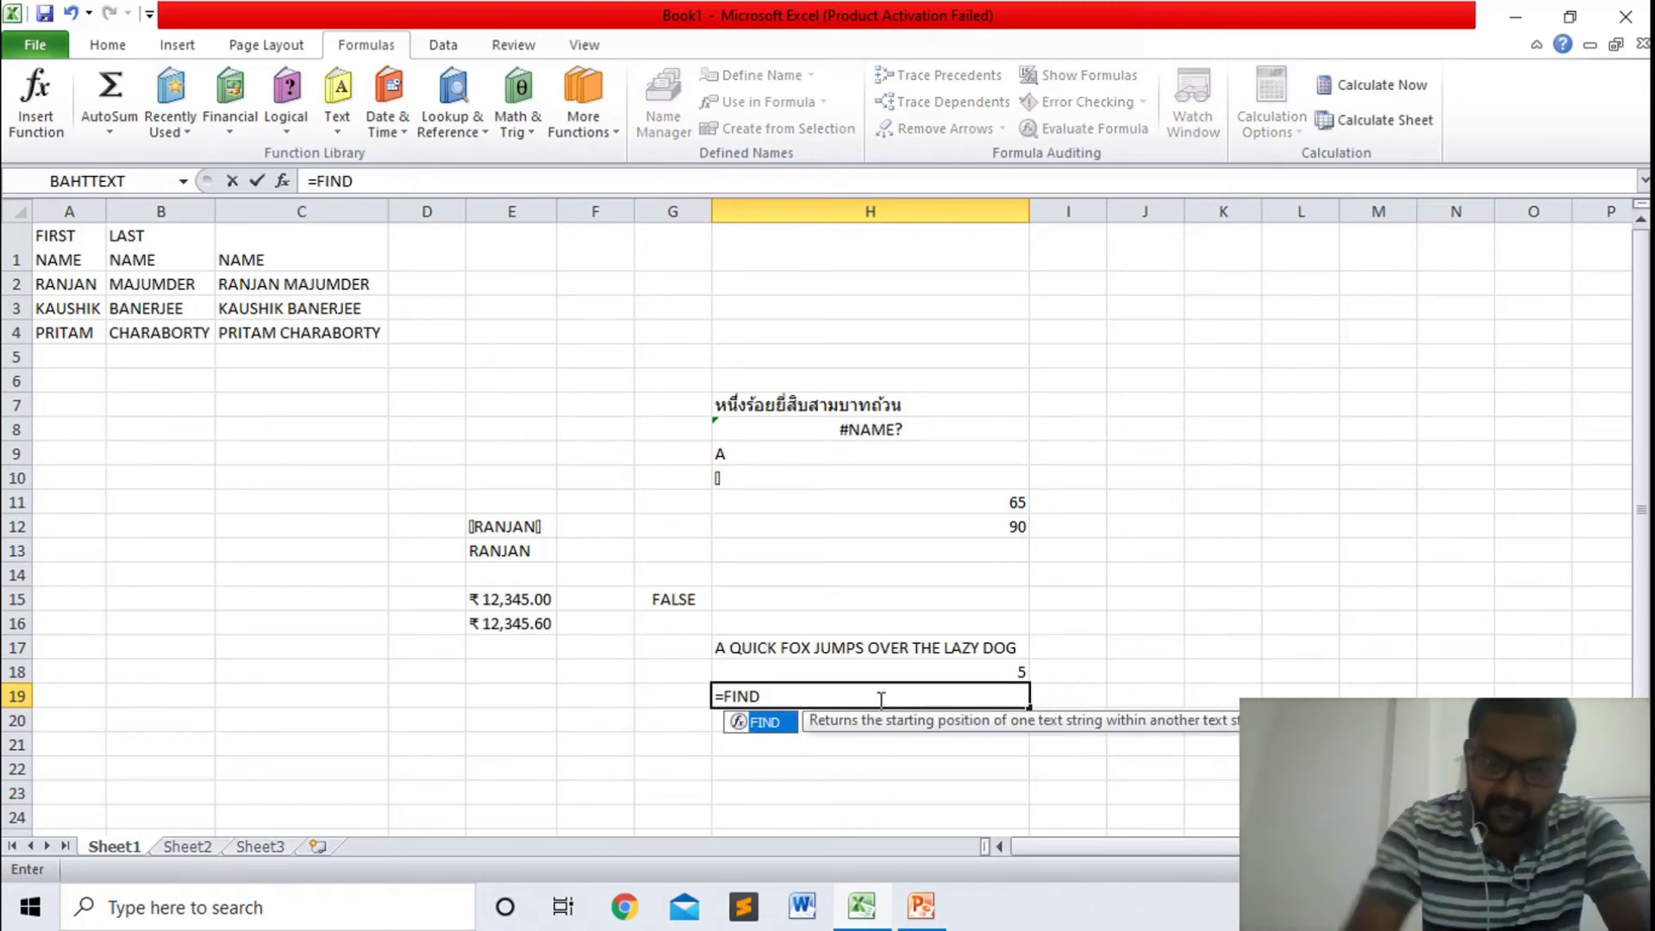
{"action": "type", "text": "(\"I"}
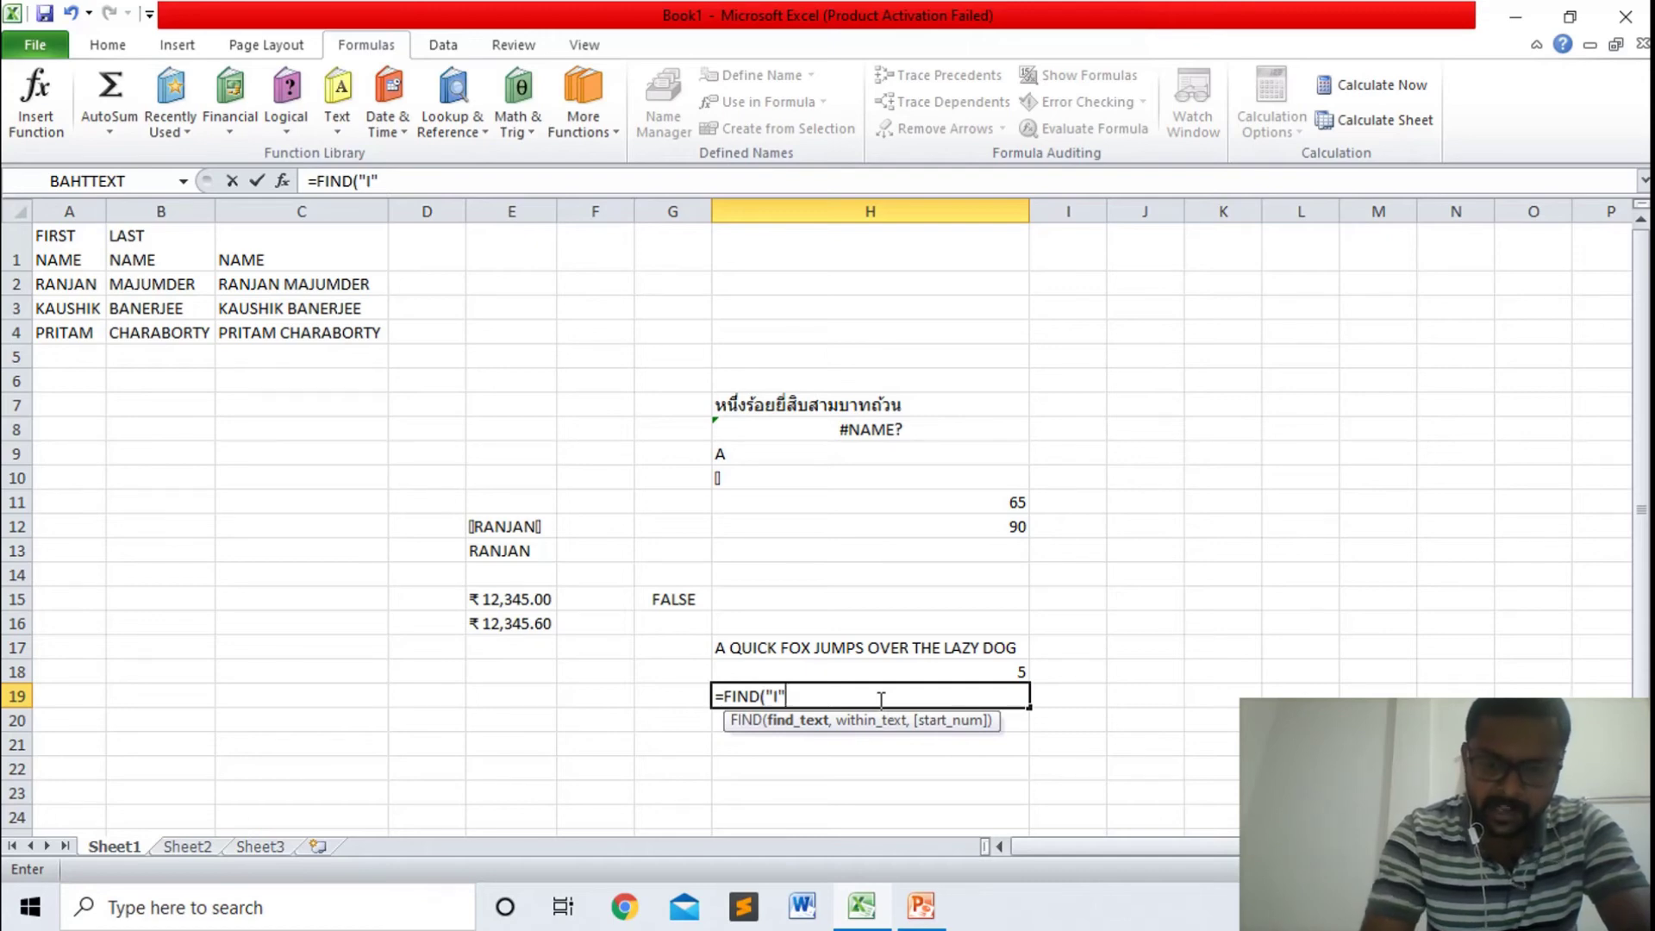
{"action": "key", "text": "BackSpace"}
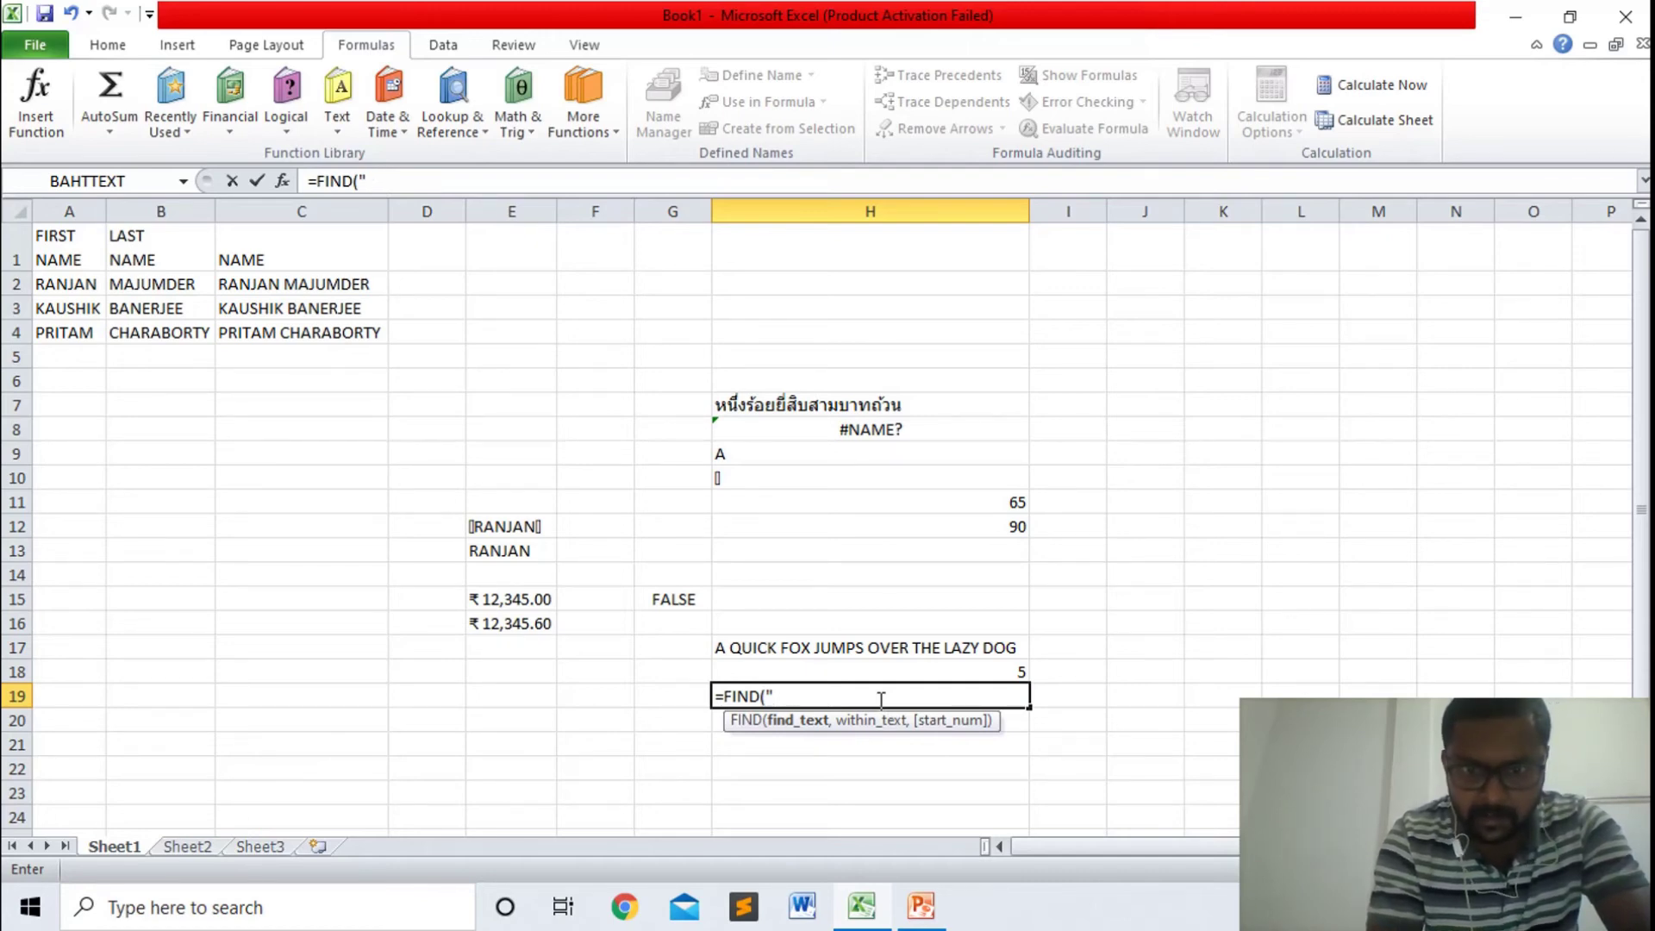
{"action": "type", "text": "A"}
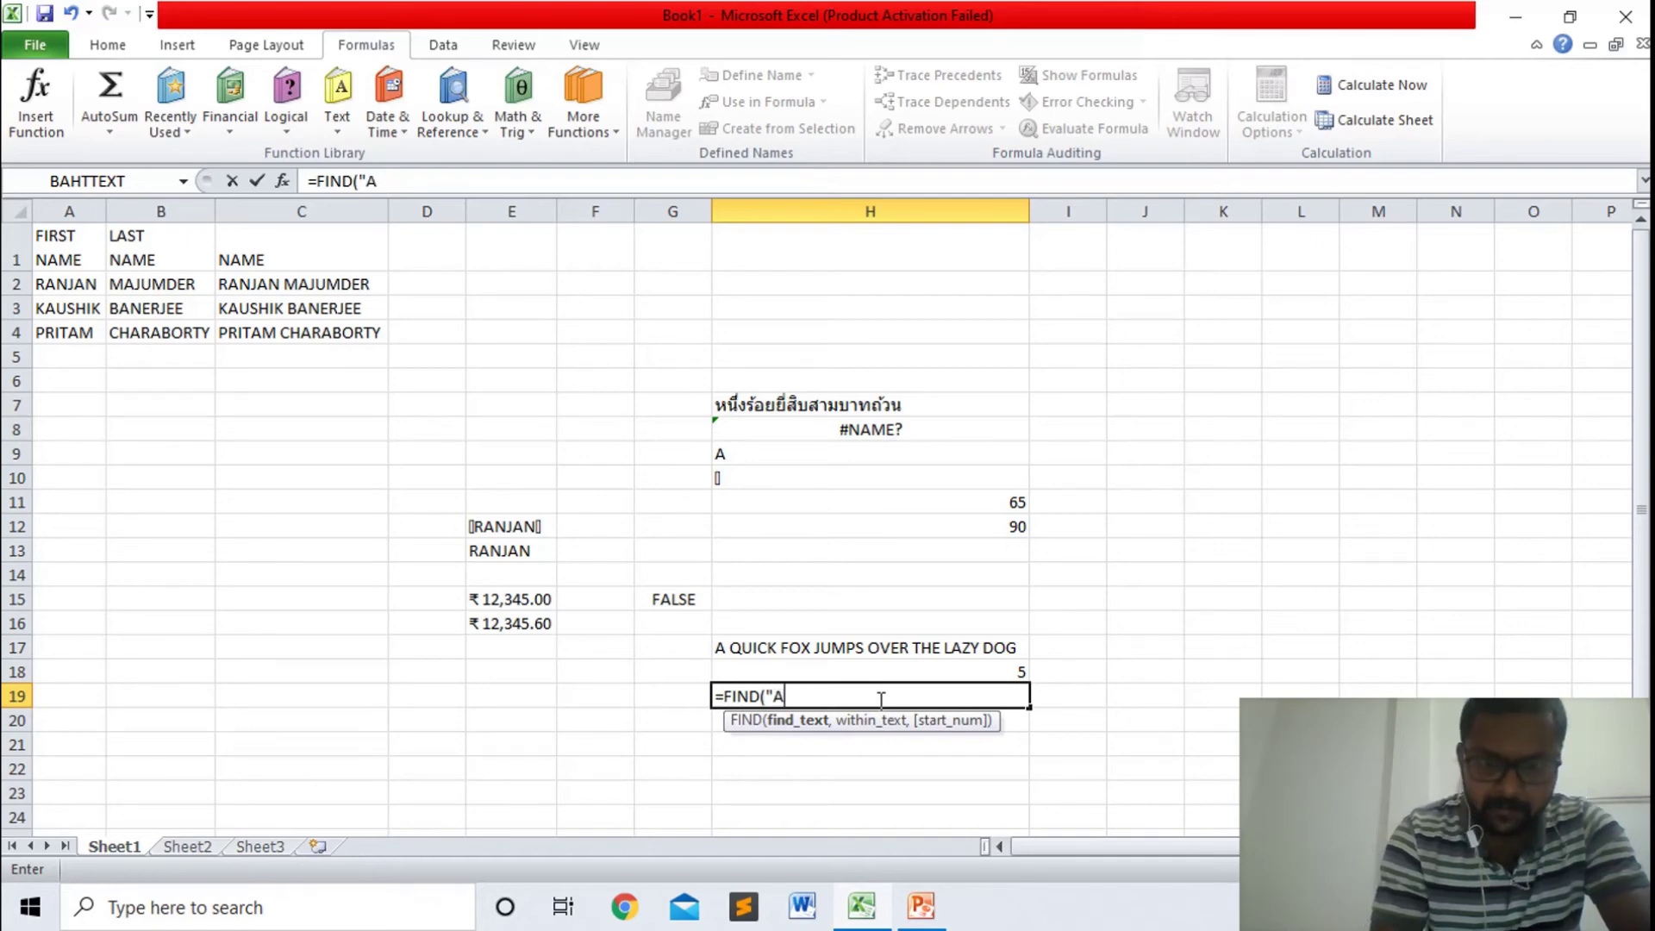
{"action": "type", "text": "\","}
{"action": "left_click", "coordinate": [845, 648]}
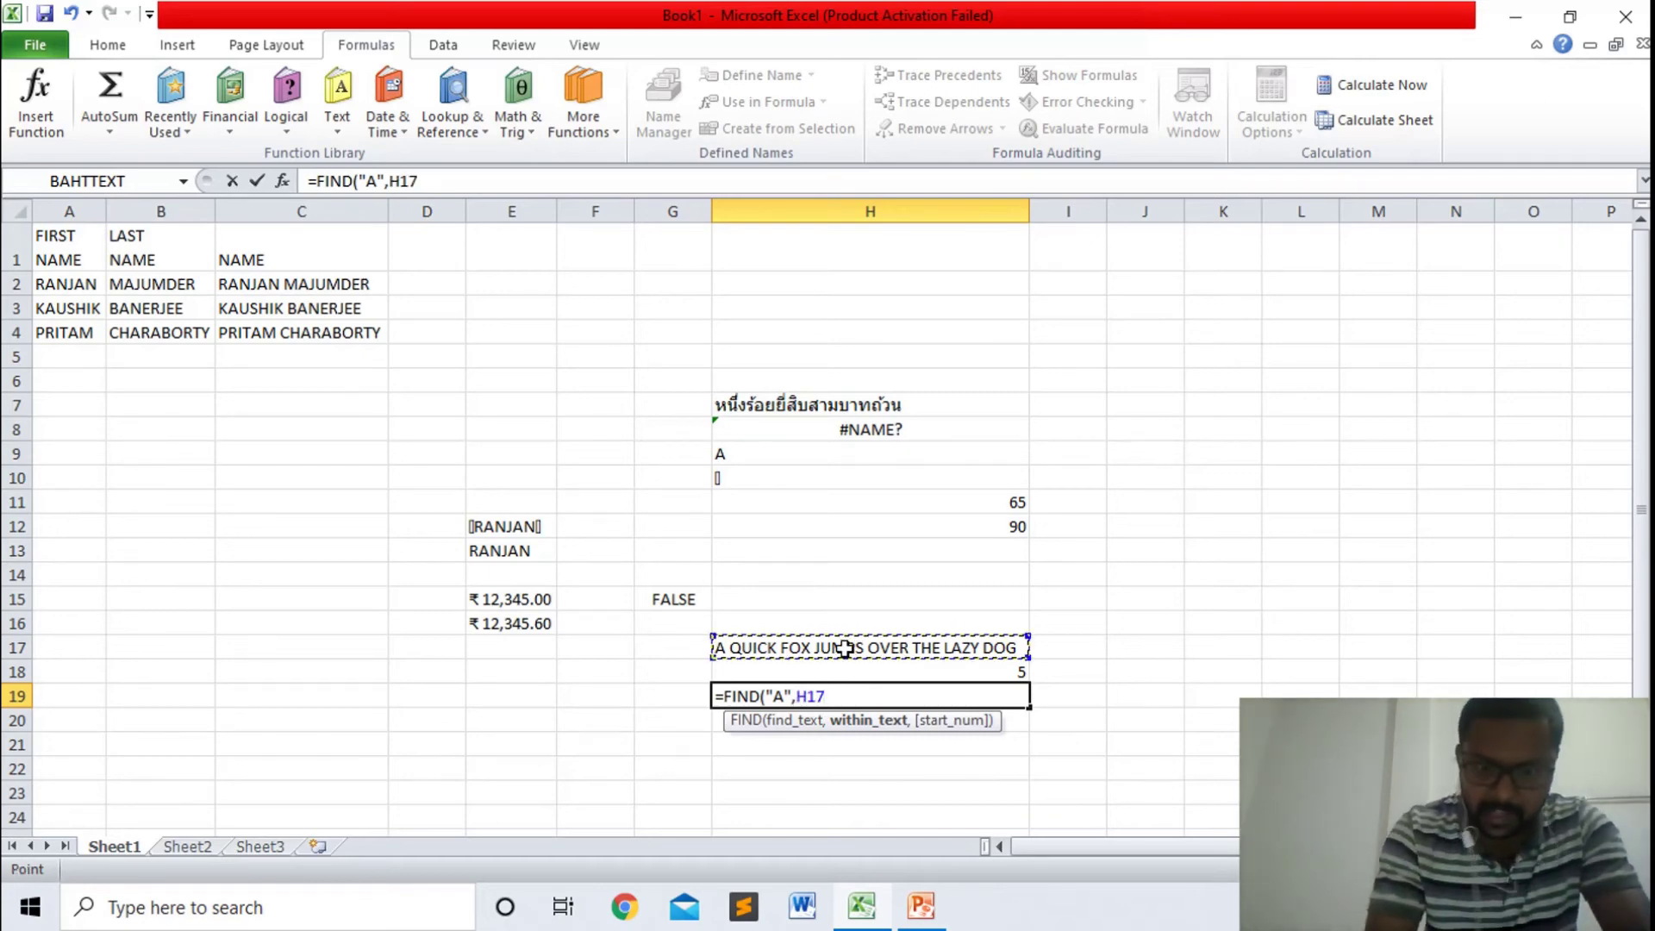
{"action": "type", "text": ","}
{"action": "key", "text": "BackSpace"}
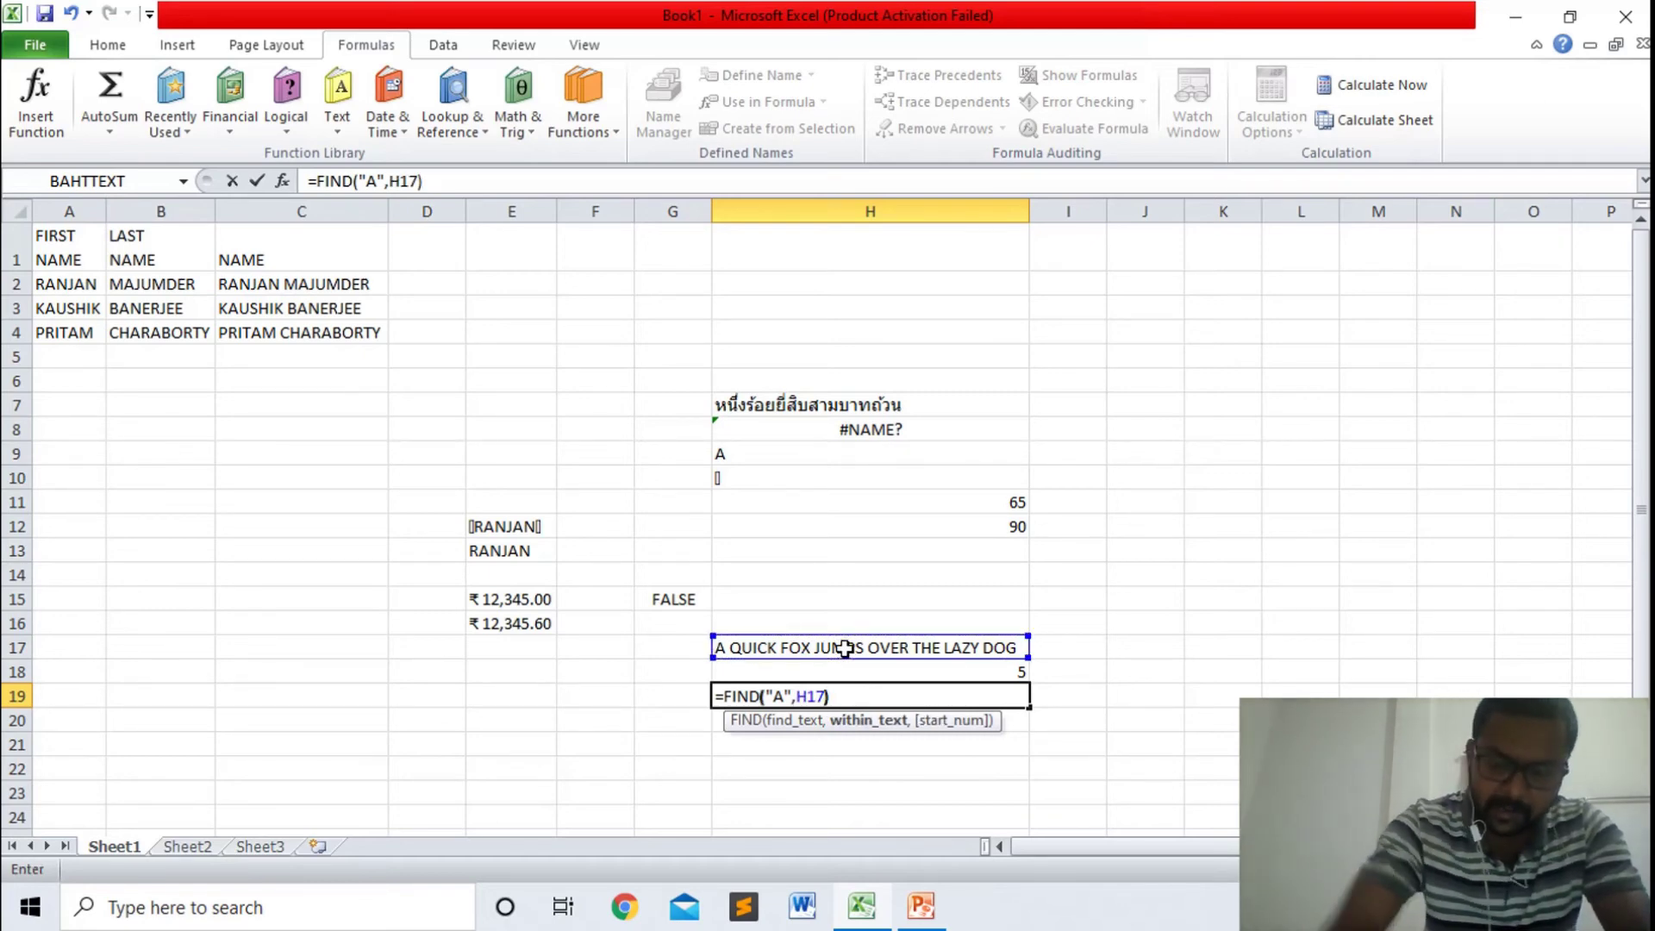
{"action": "key", "text": "Return"}
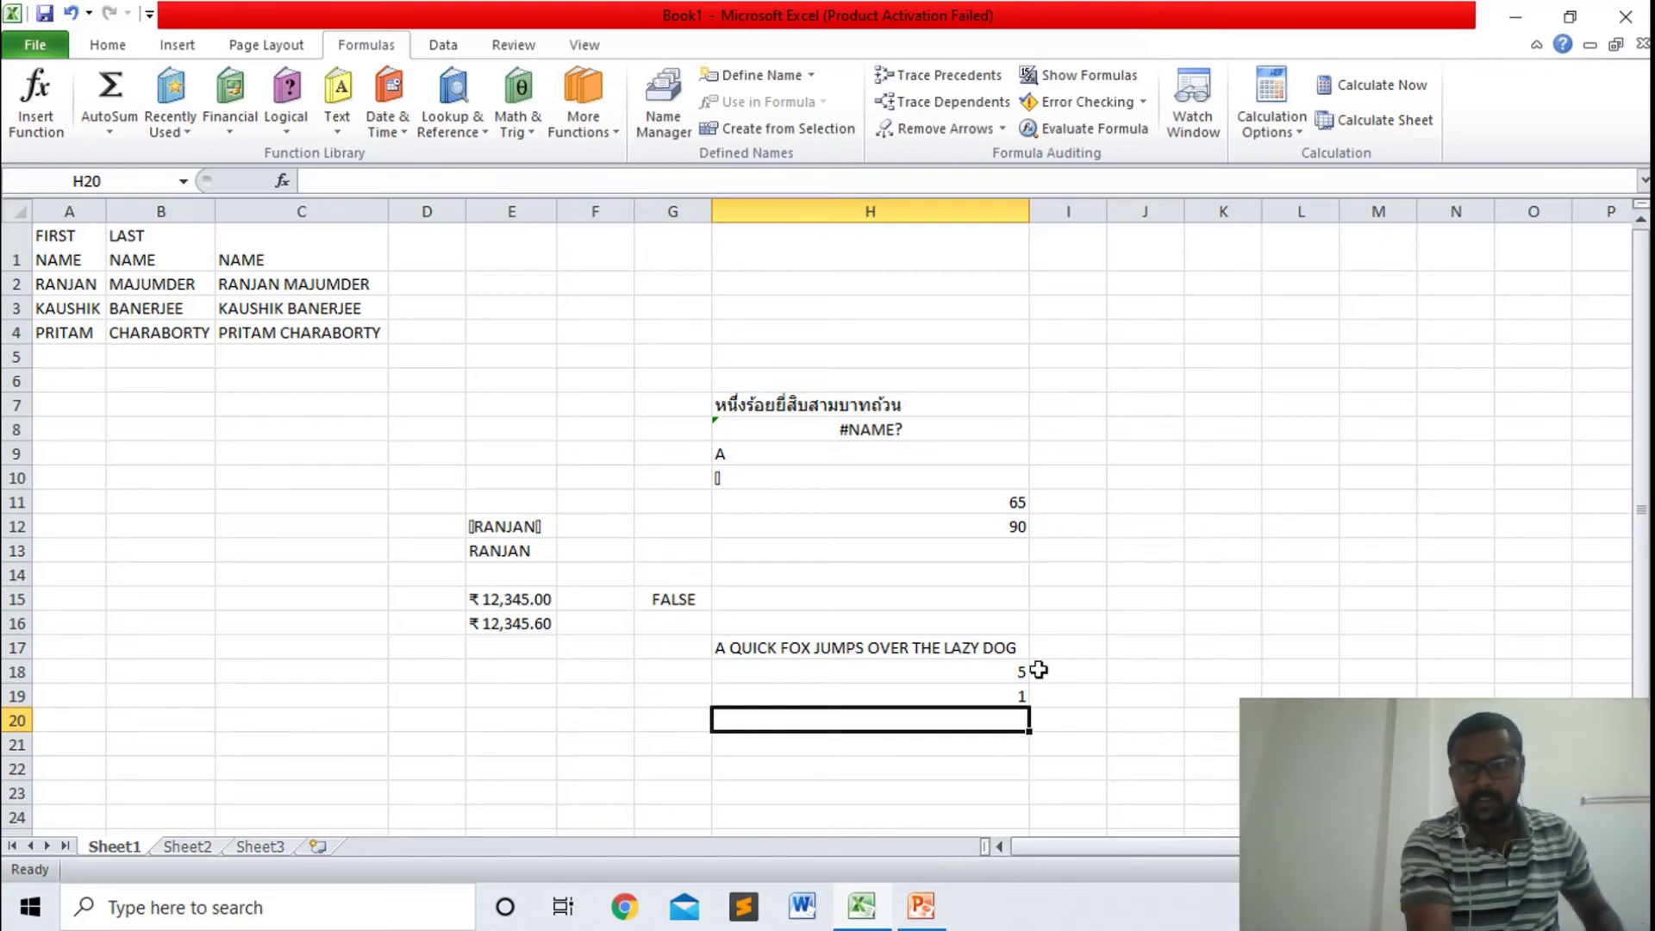
{"action": "left_click", "coordinate": [1010, 697]}
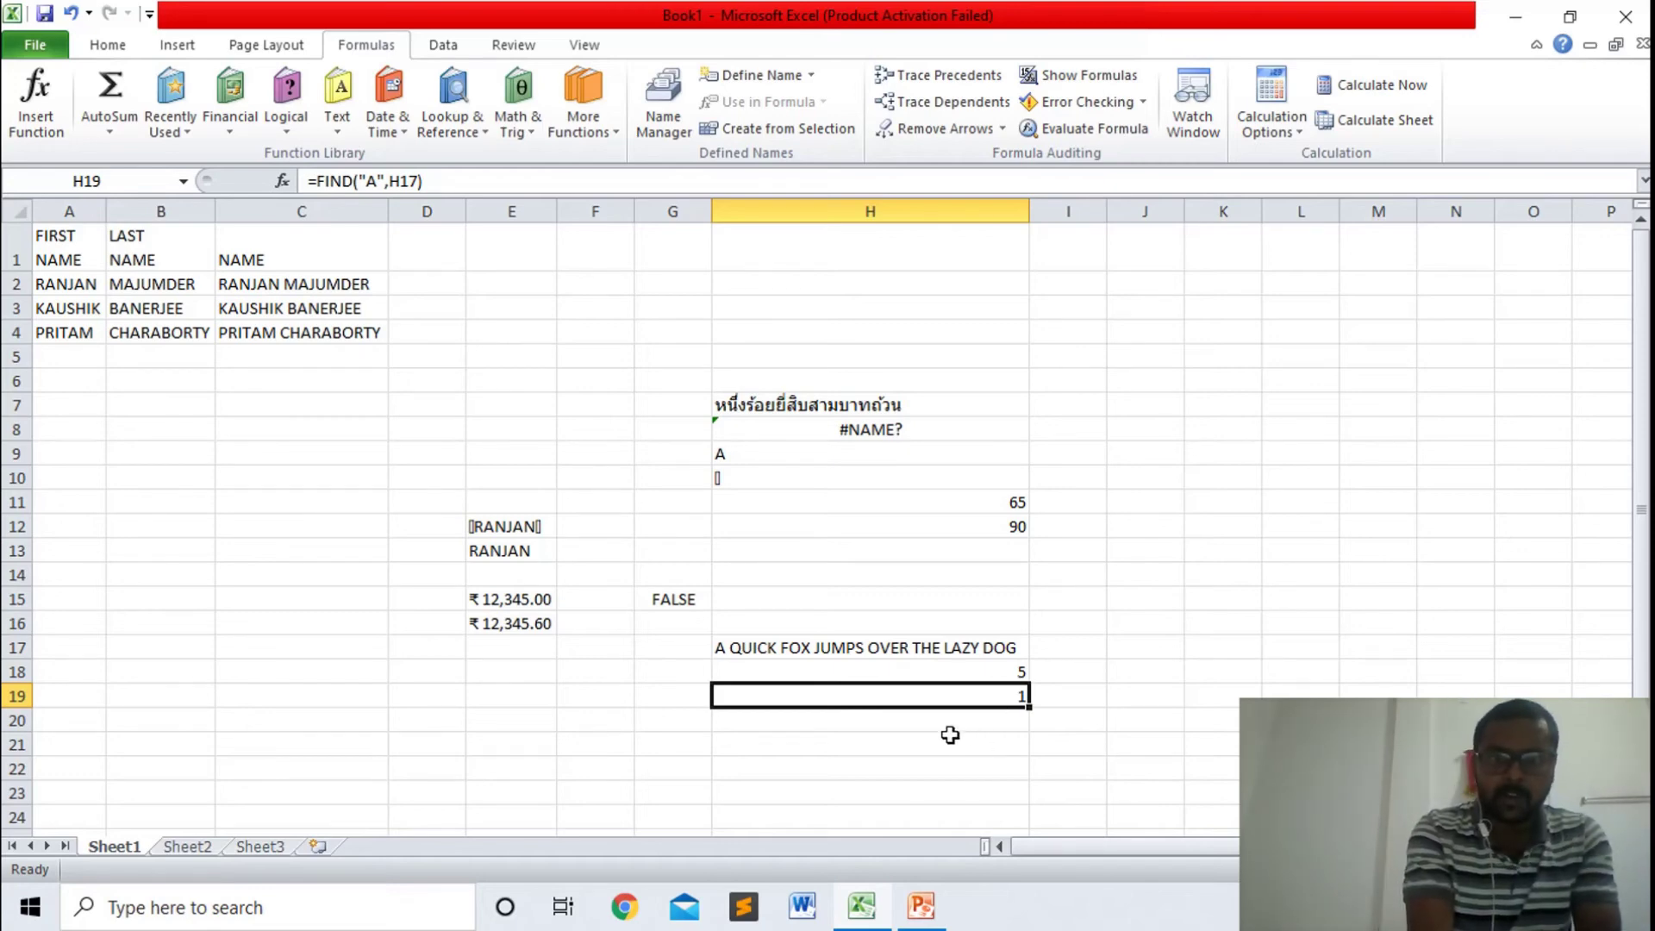
- Enter =FIND("A",H17,13) in H20, returning position 29
{"action": "left_click", "coordinate": [849, 725]}
{"action": "type", "text": "=F"}
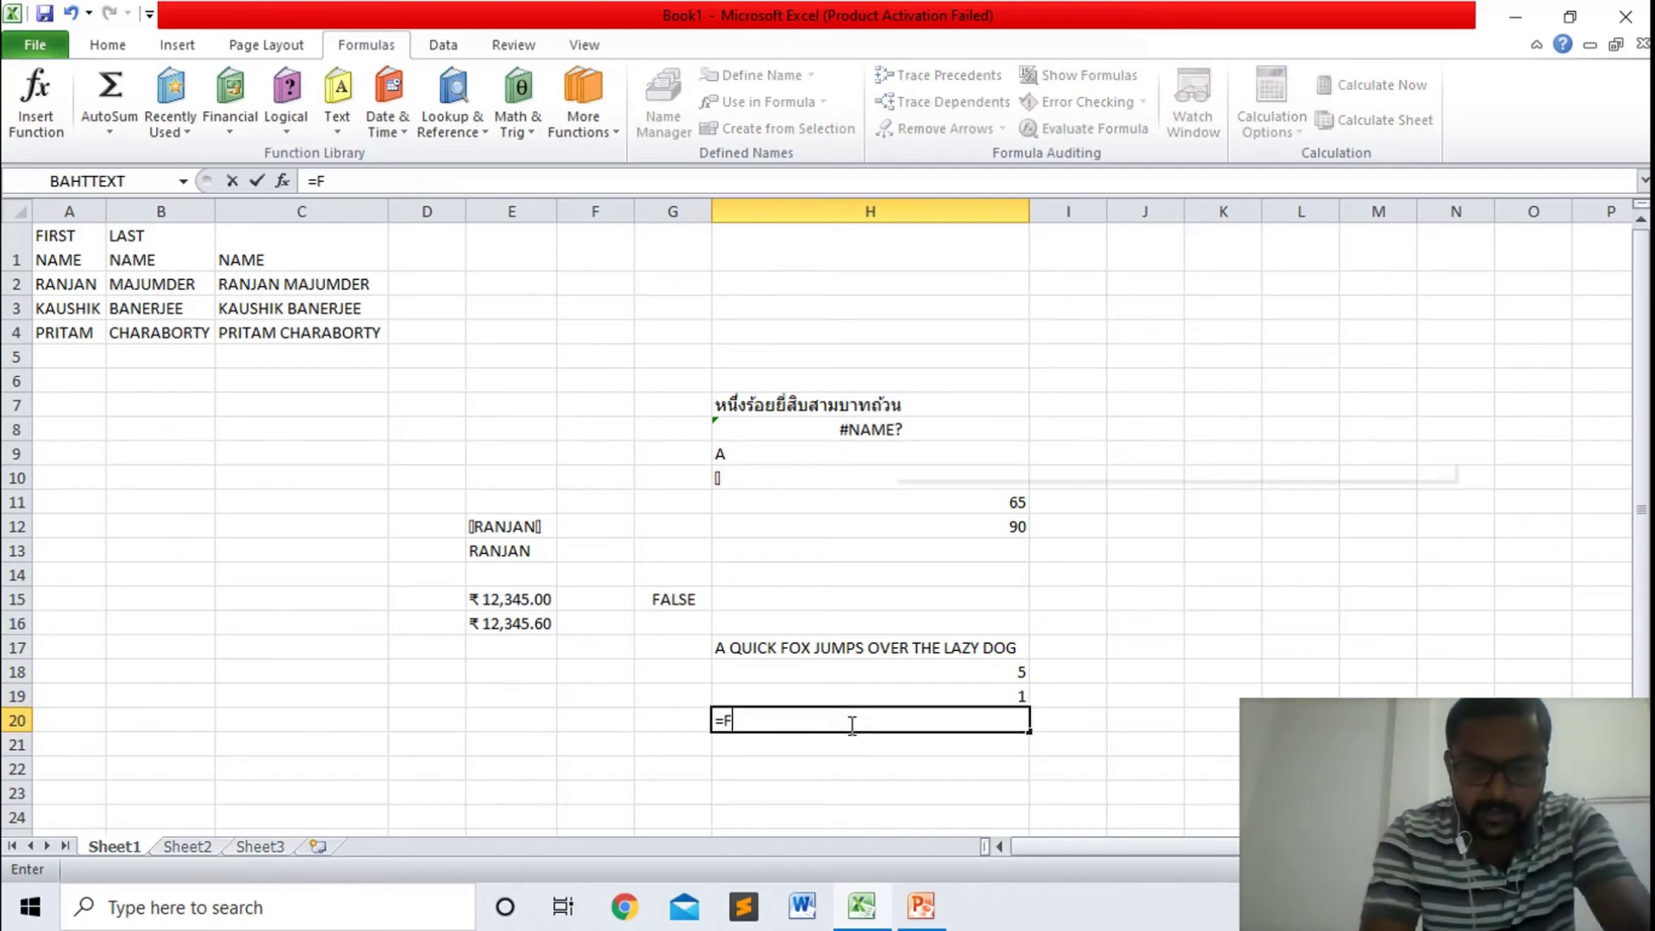
{"action": "type", "text": "IND(\""}
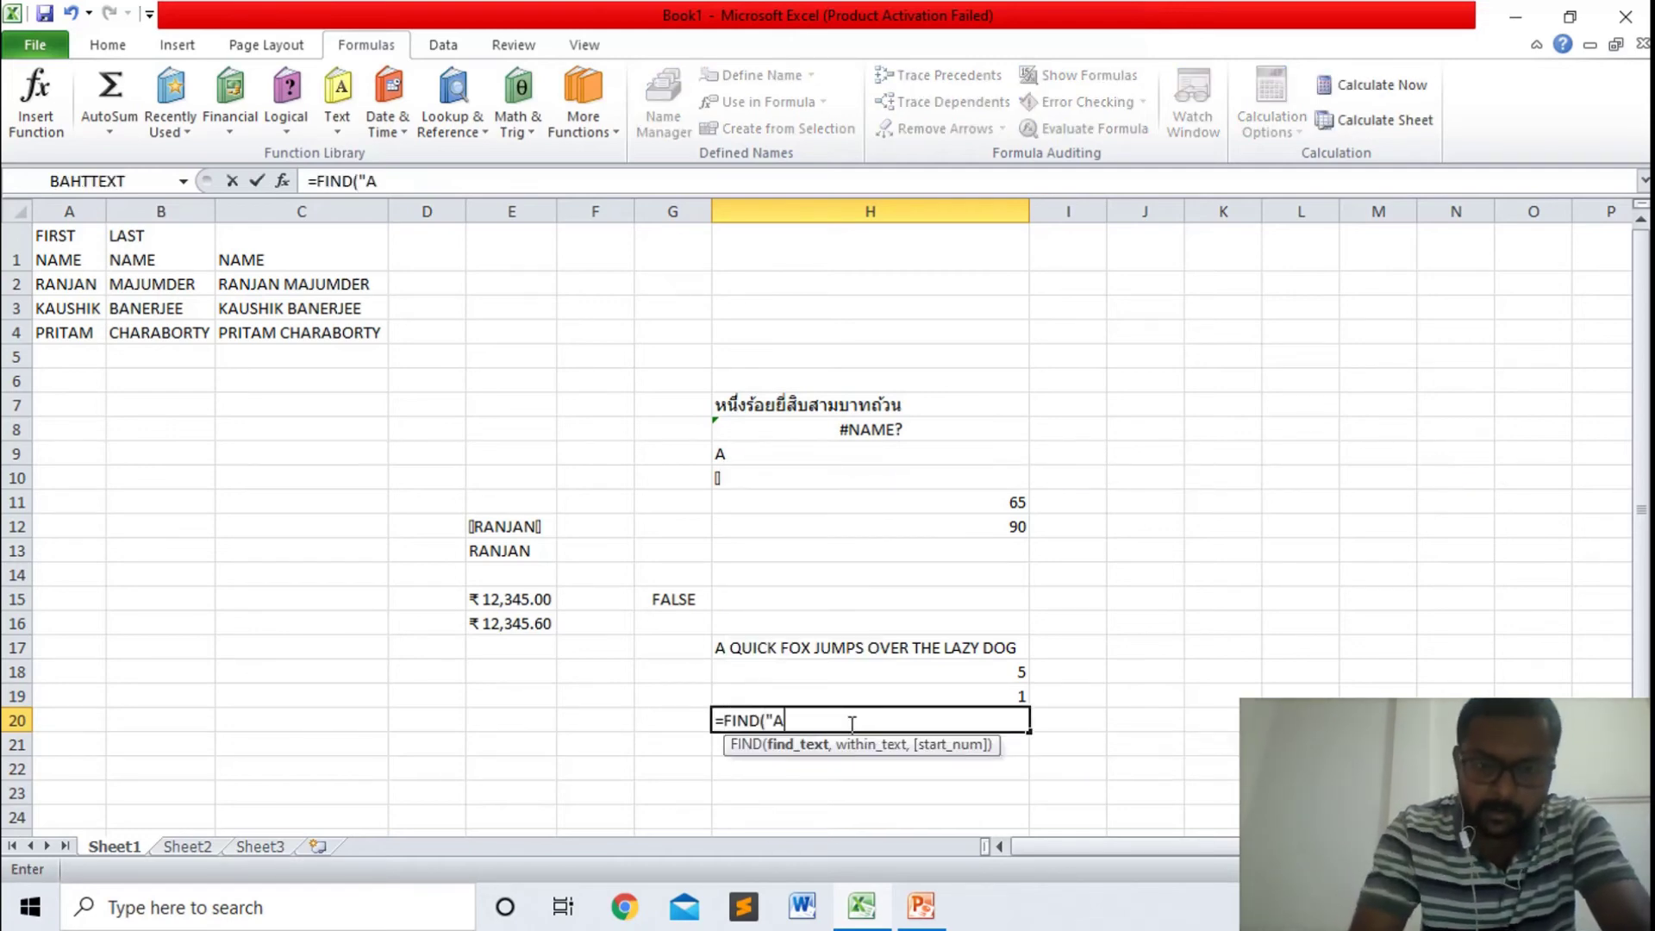
{"action": "type", "text": "A\","}
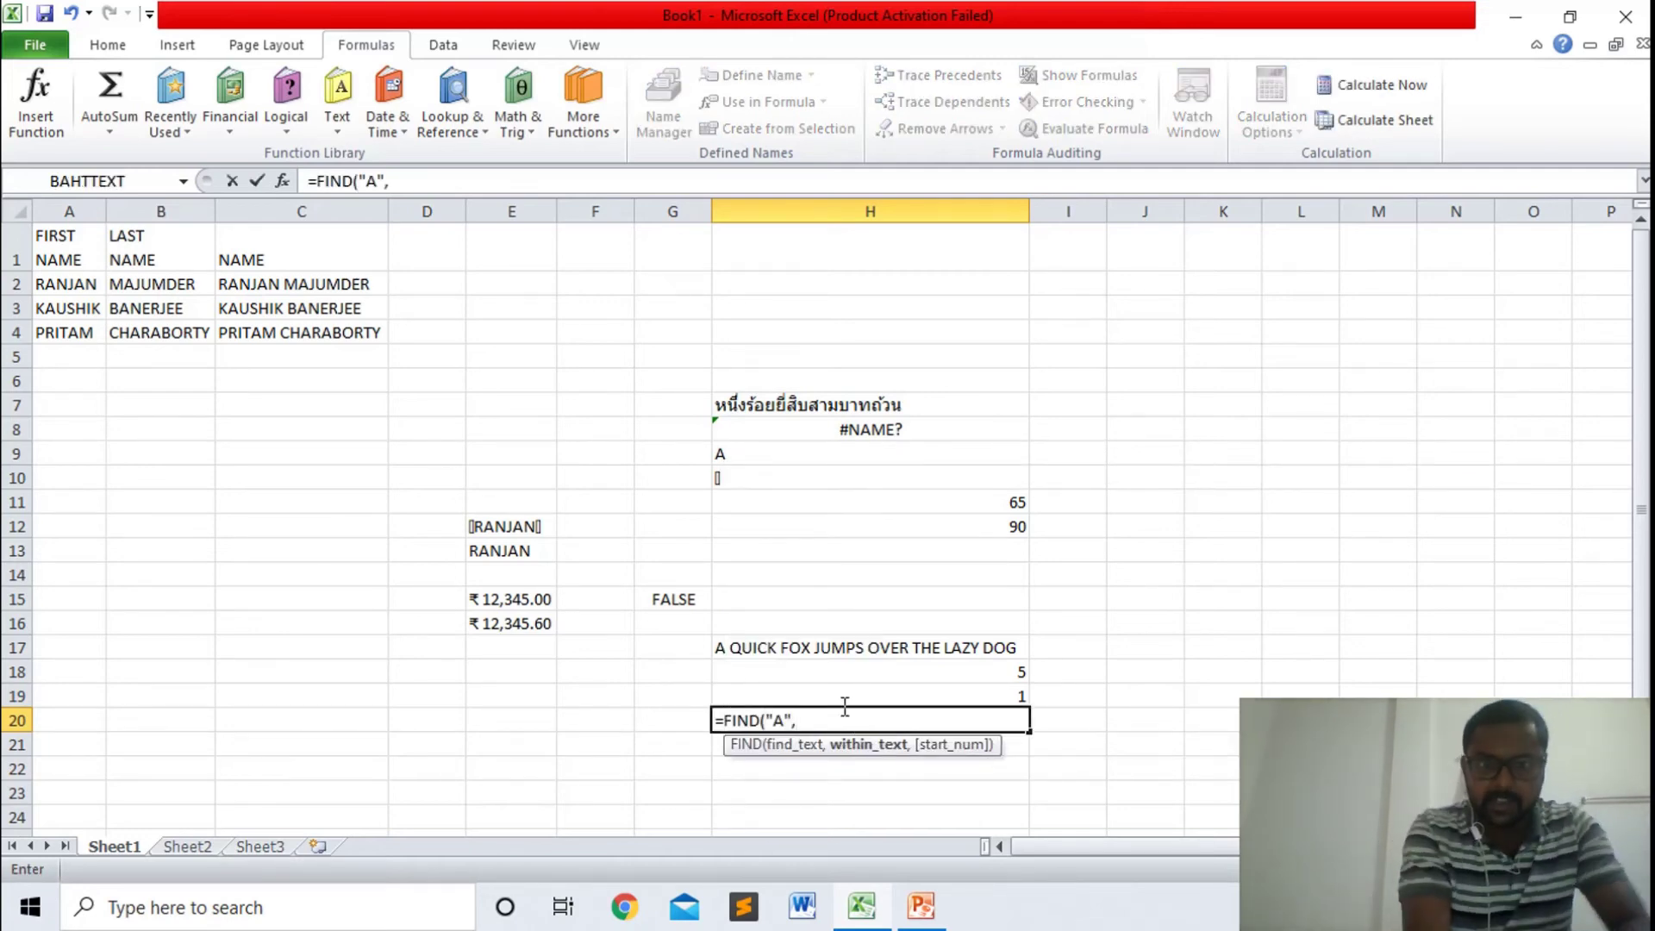
{"action": "left_click", "coordinate": [827, 648]}
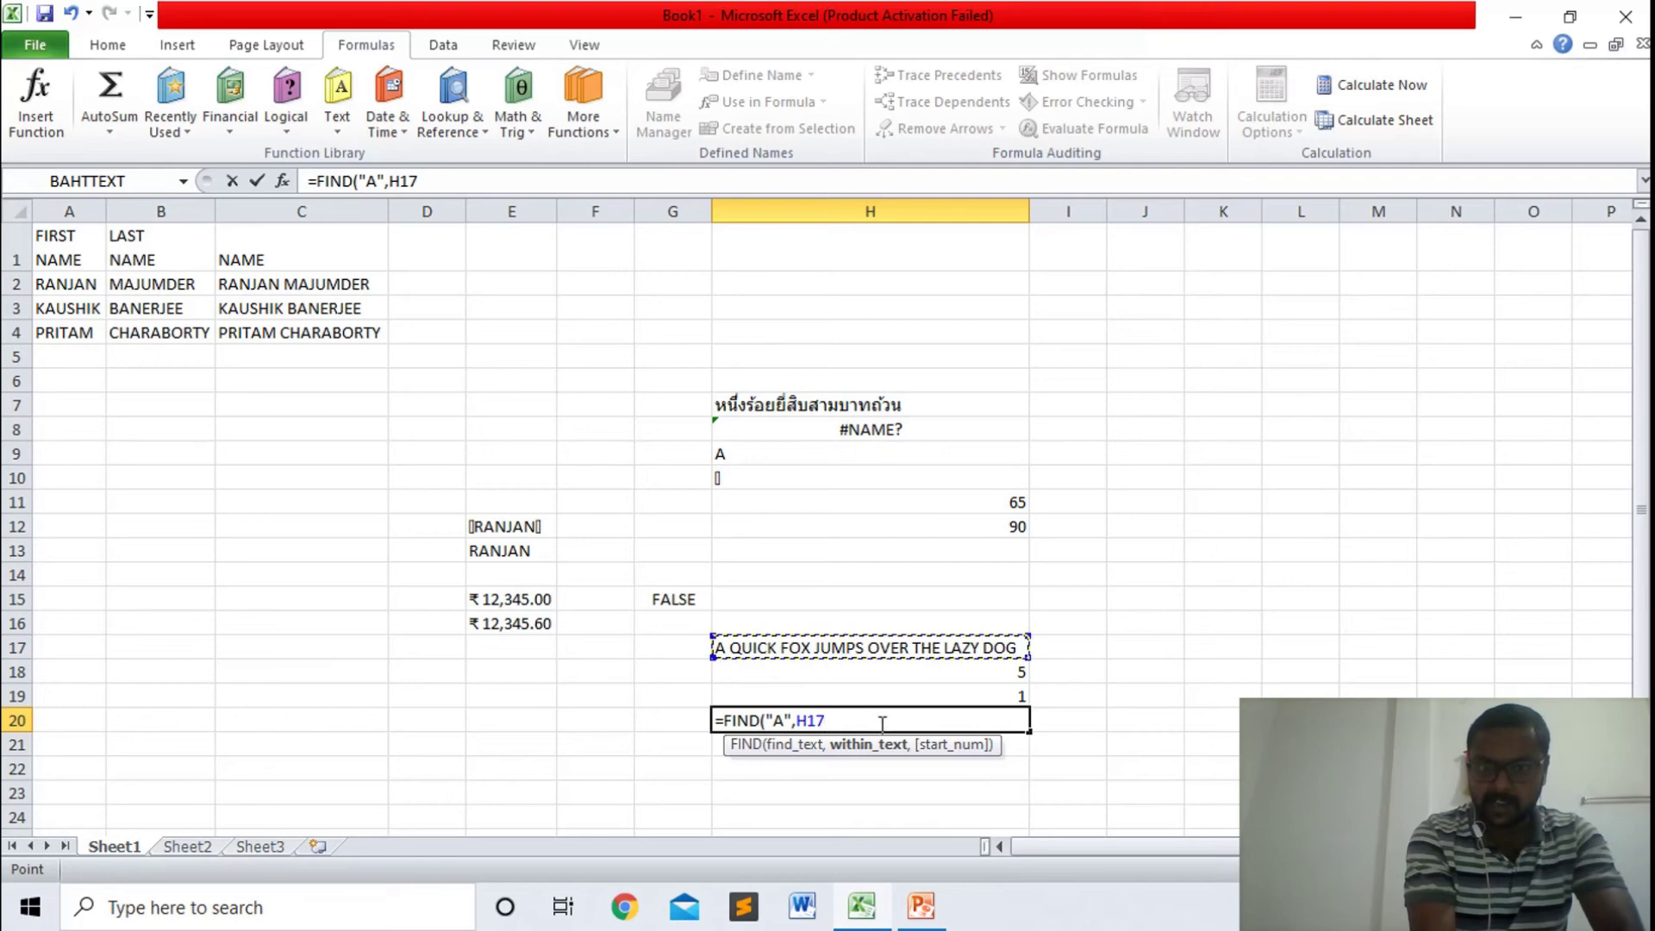
{"action": "type", "text": ","}
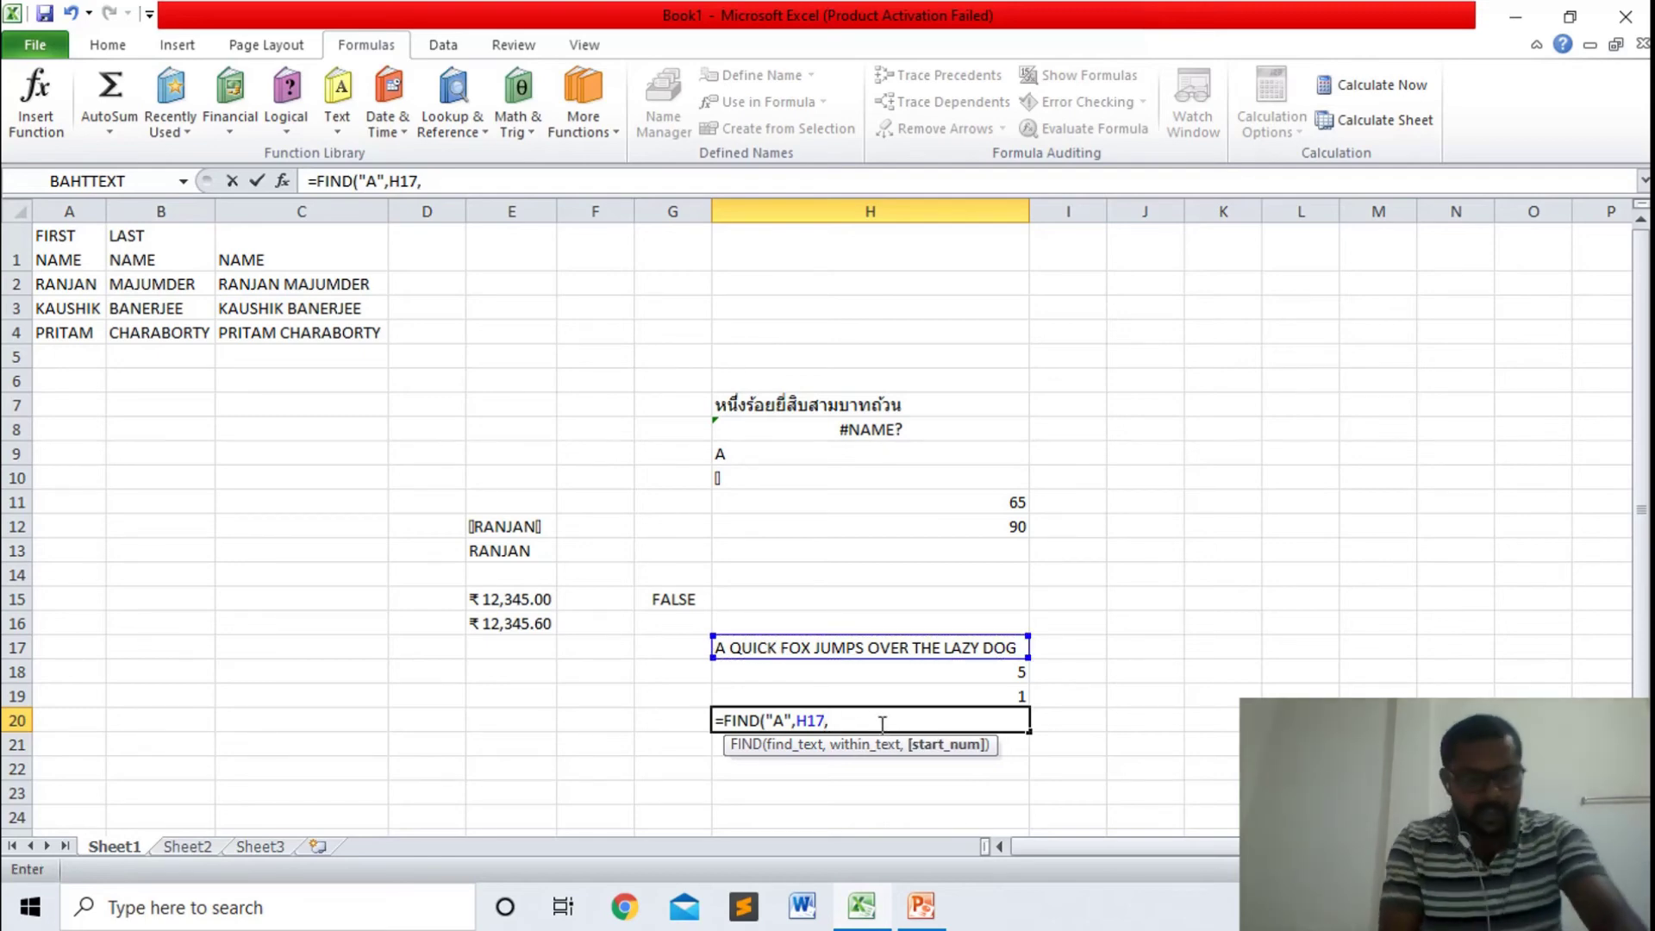
{"action": "type", "text": "13"}
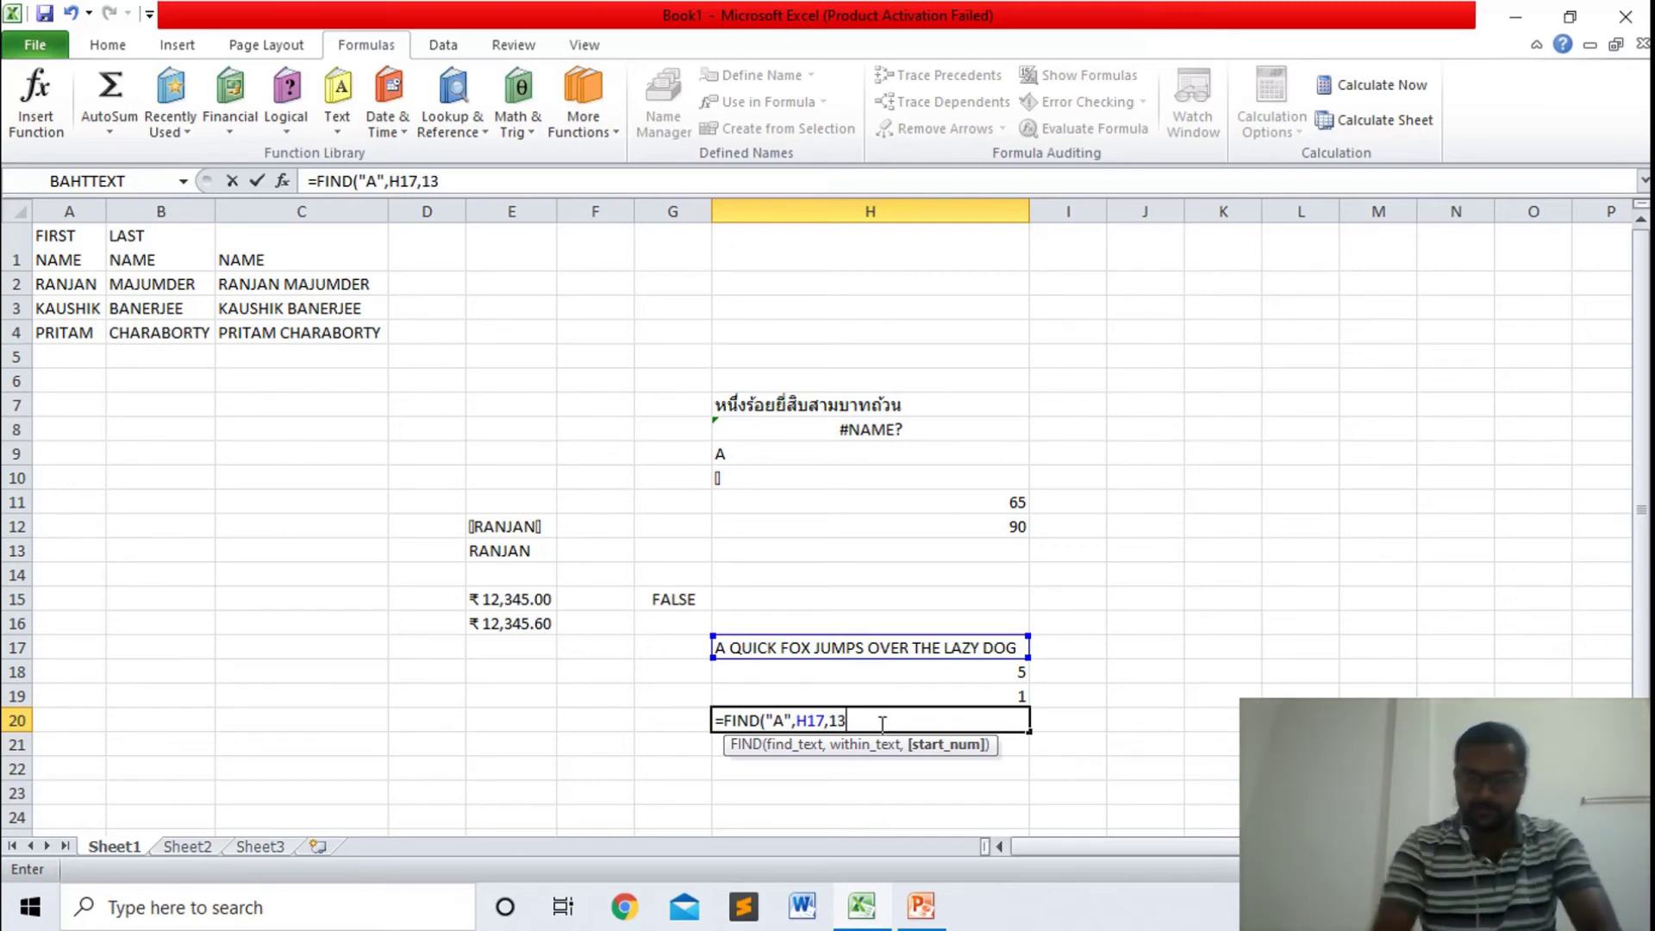
{"action": "type", "text": ")"}
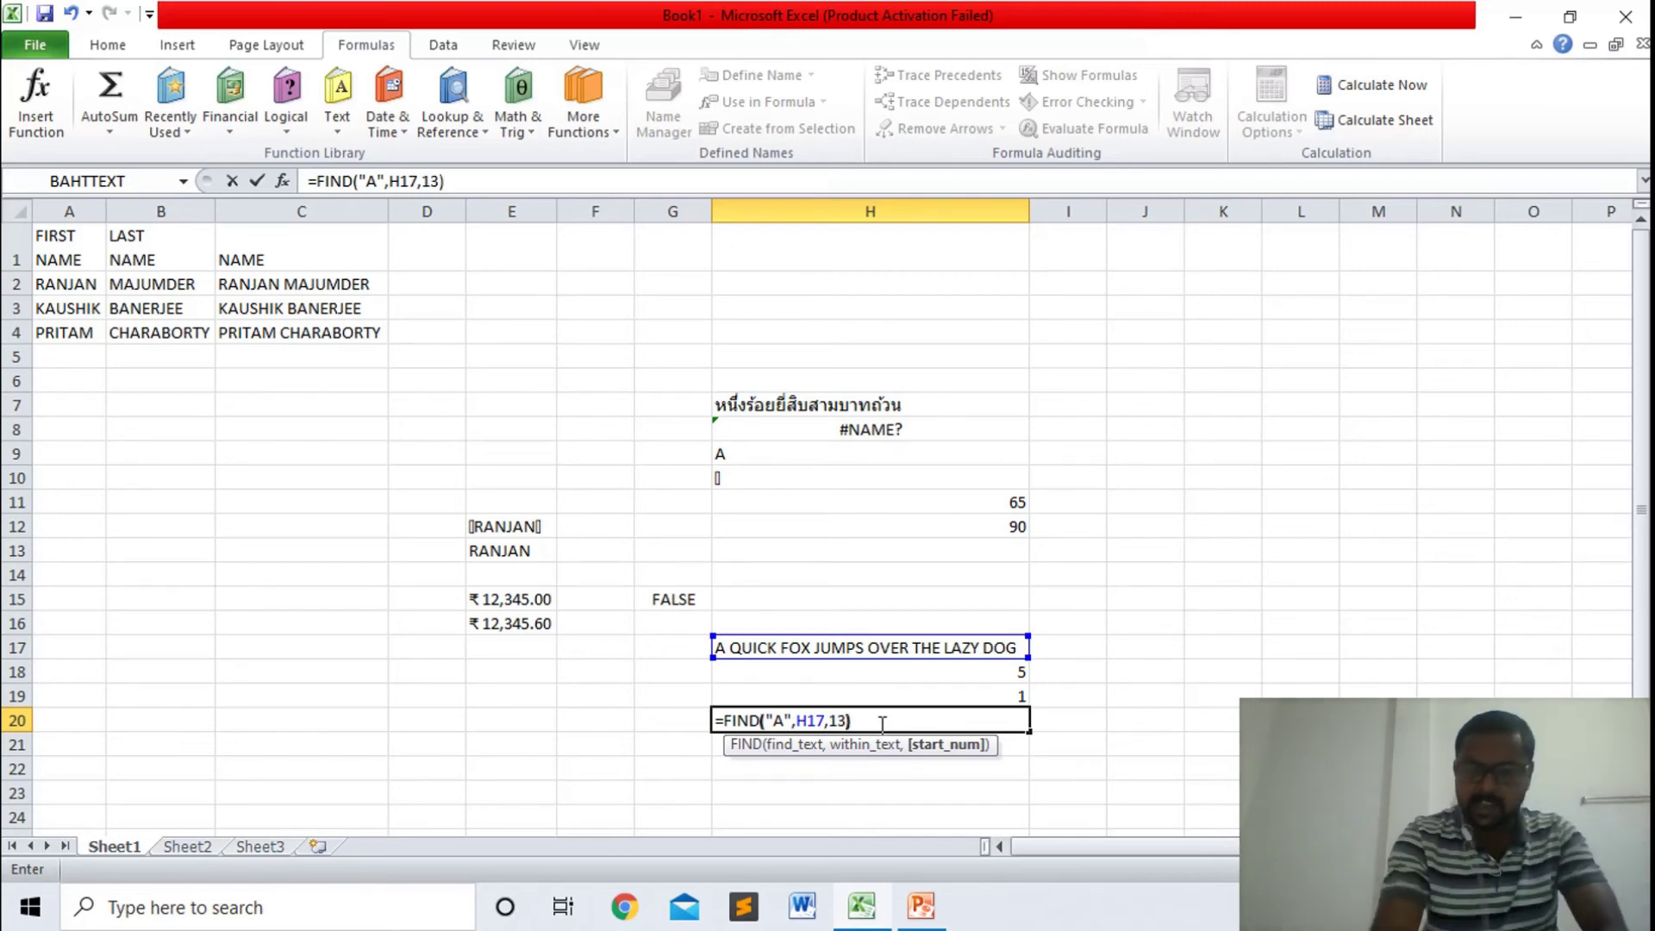
{"action": "key", "text": "Return"}
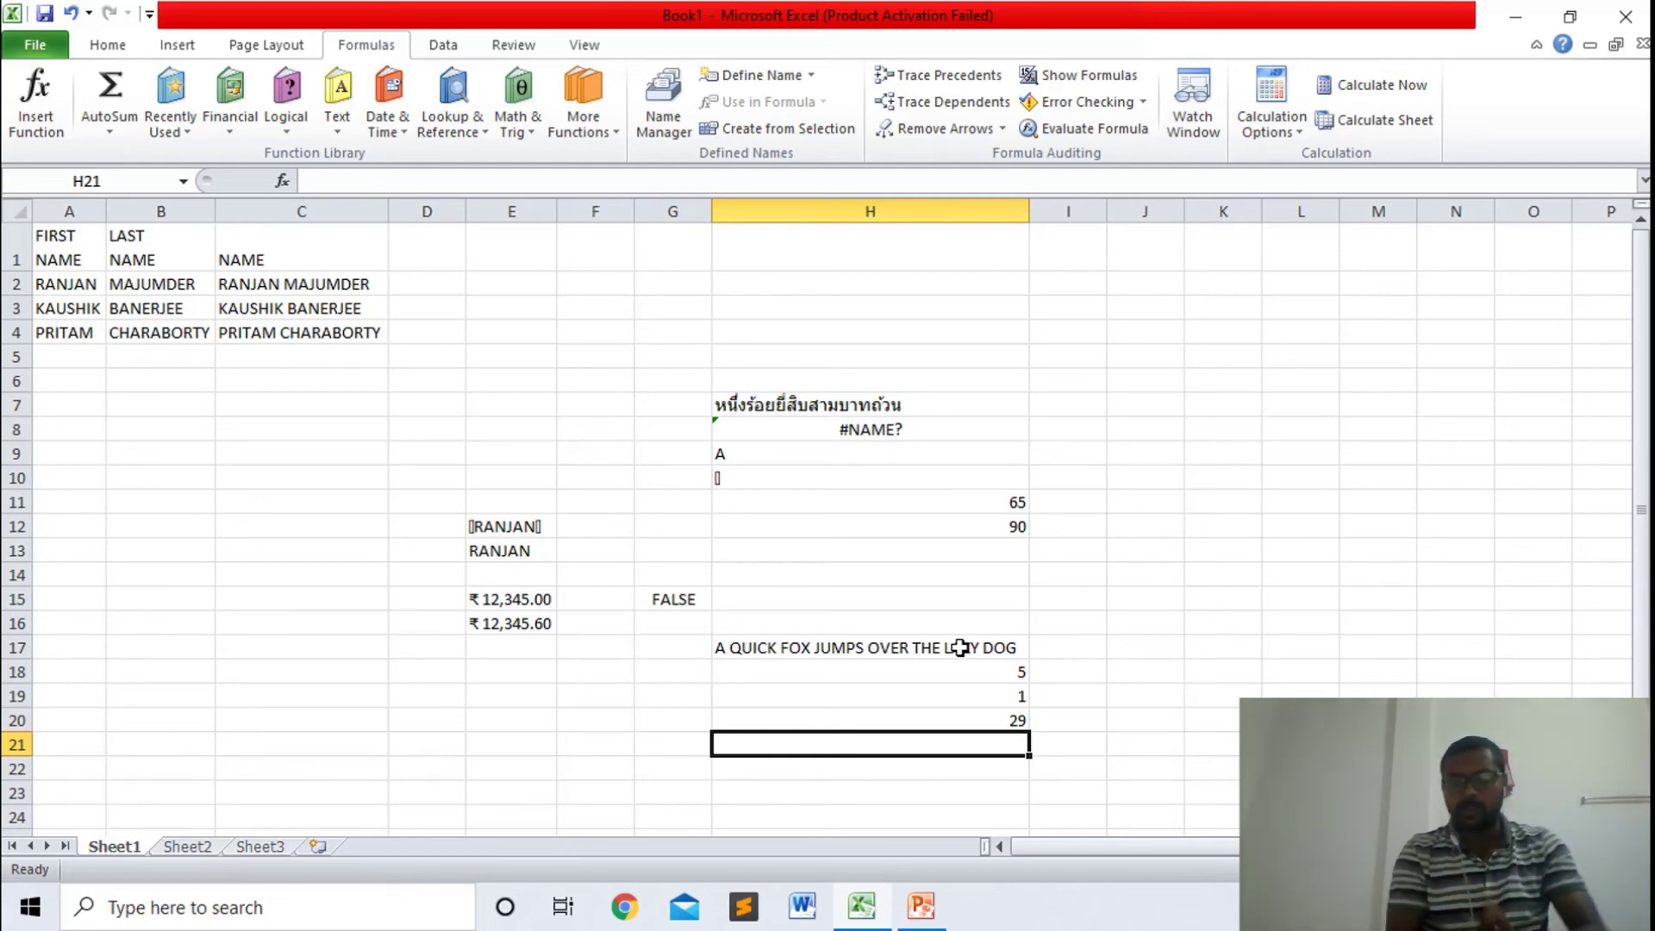
{"action": "left_click", "coordinate": [1001, 718]}
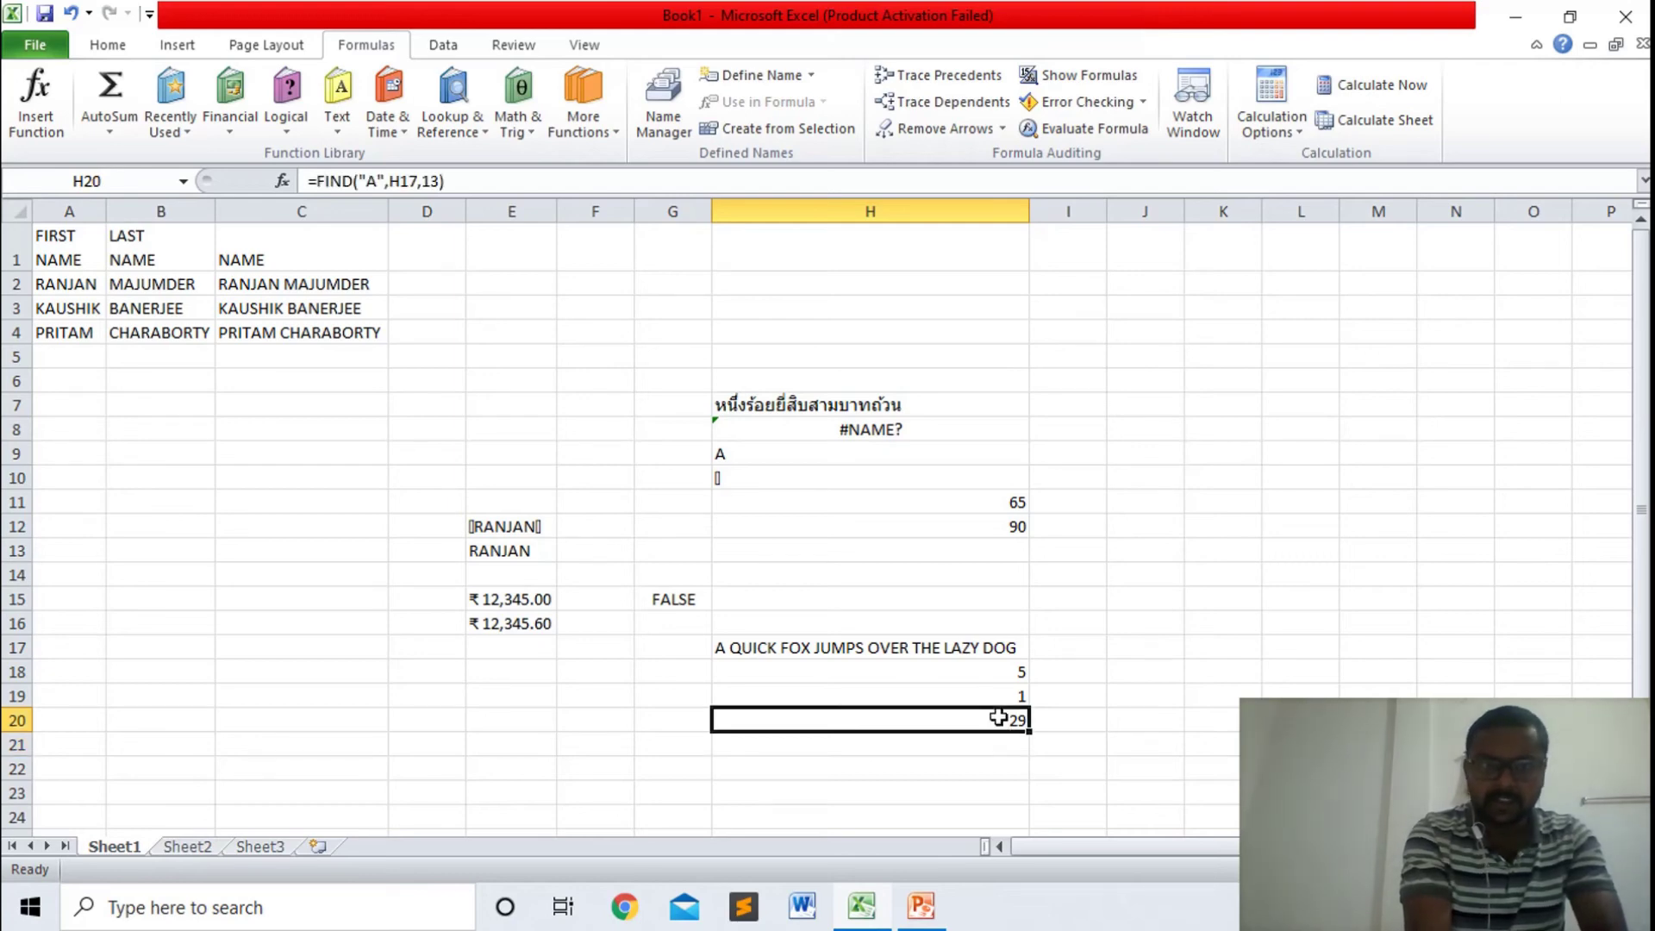
- Change H20's search text from "A" to "THE" so FIND returns 24
{"action": "left_click", "coordinate": [439, 181]}
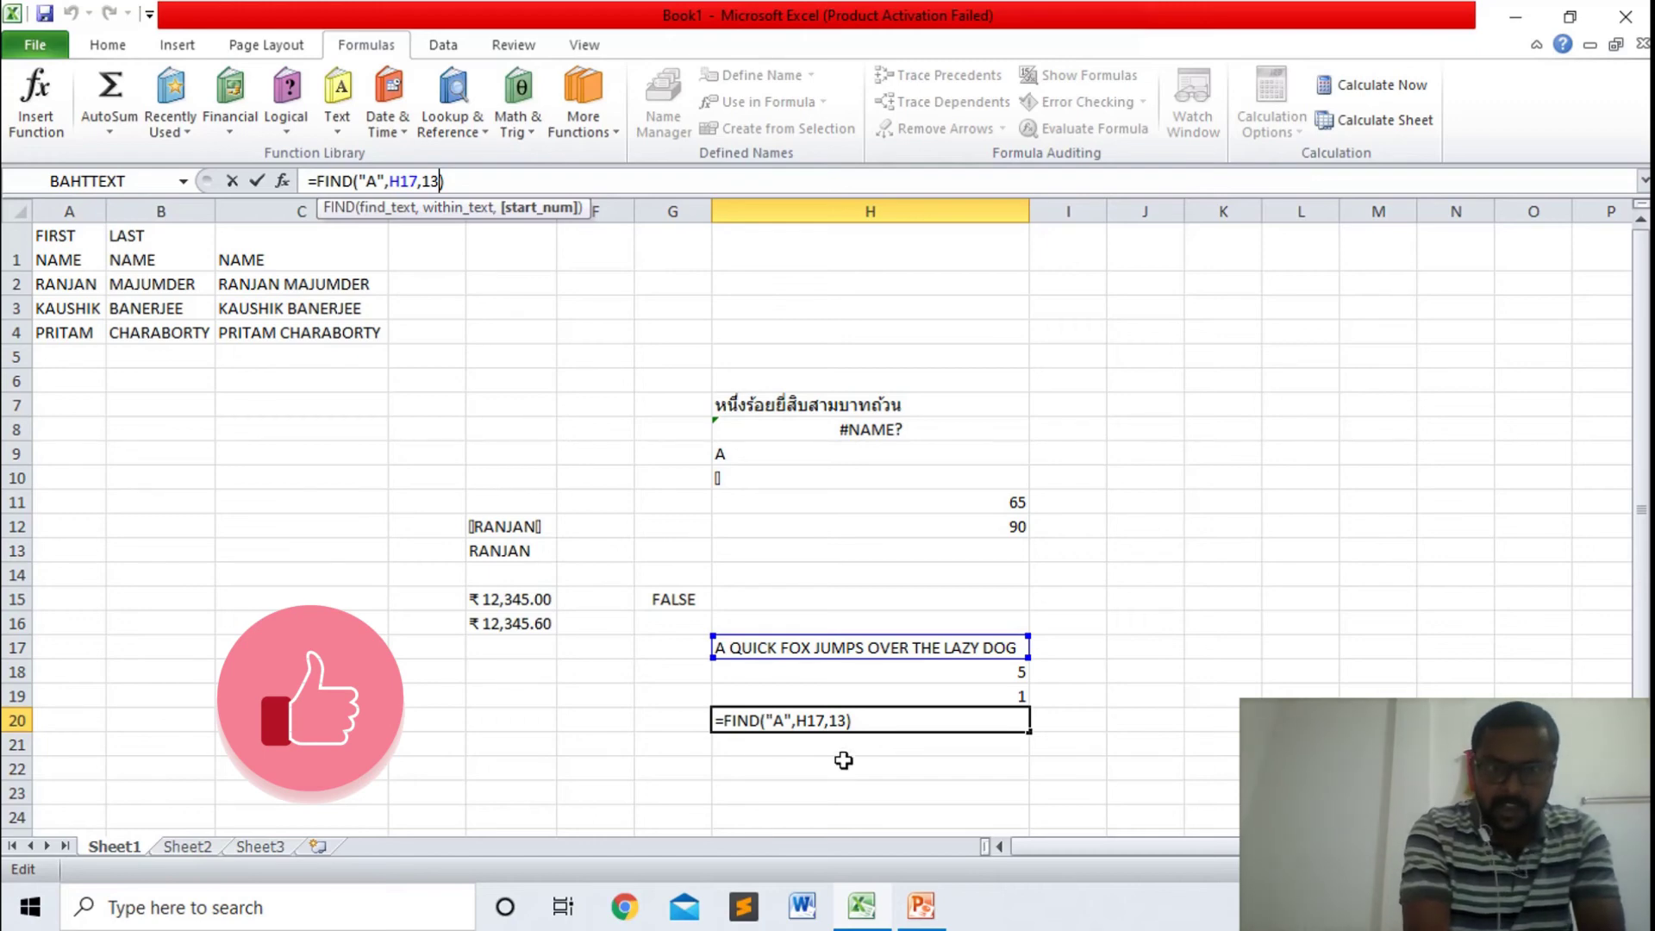
{"action": "left_click", "coordinate": [784, 720]}
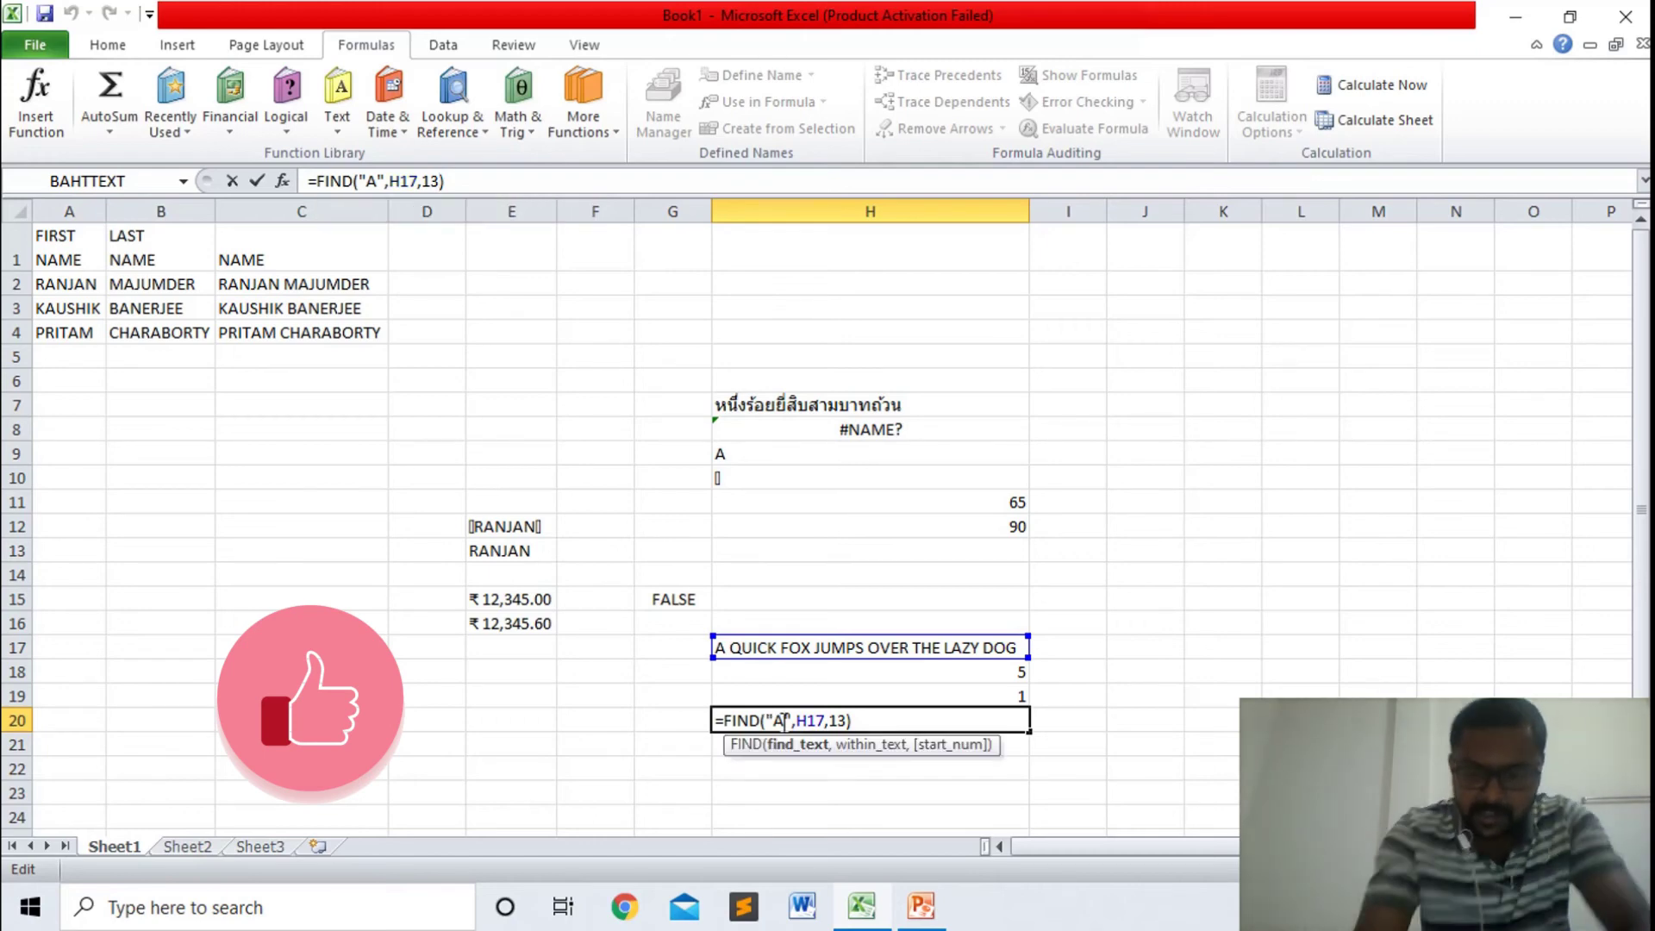
{"action": "key", "text": "BackSpace"}
{"action": "type", "text": "THE"}
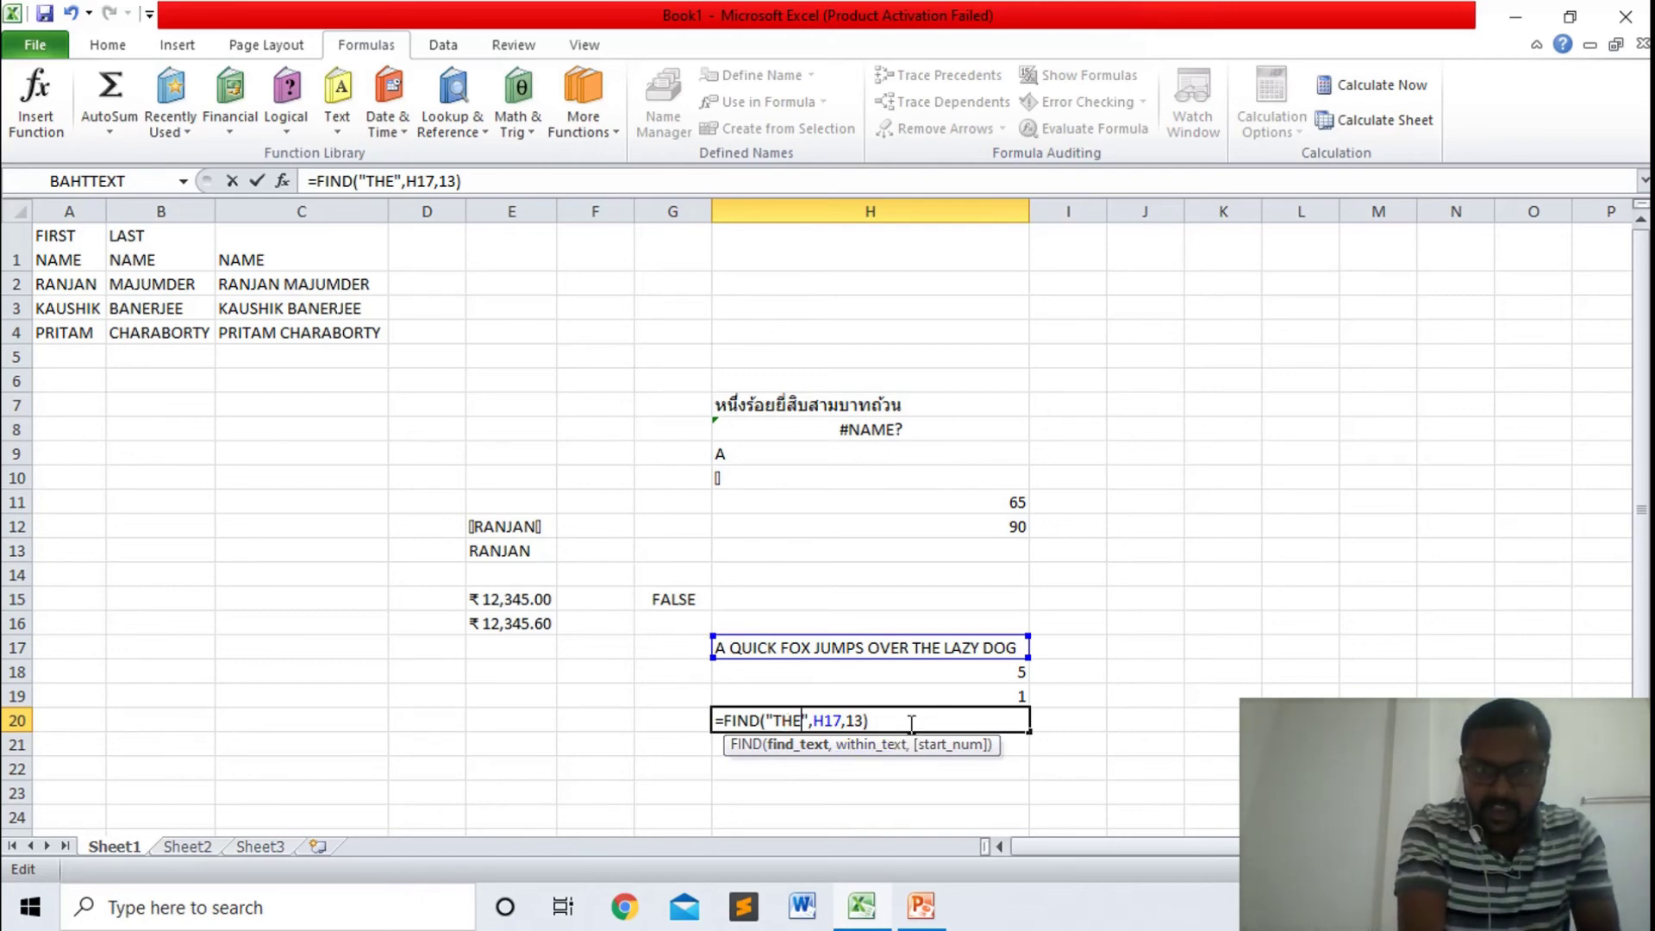
{"action": "key", "text": "Return"}
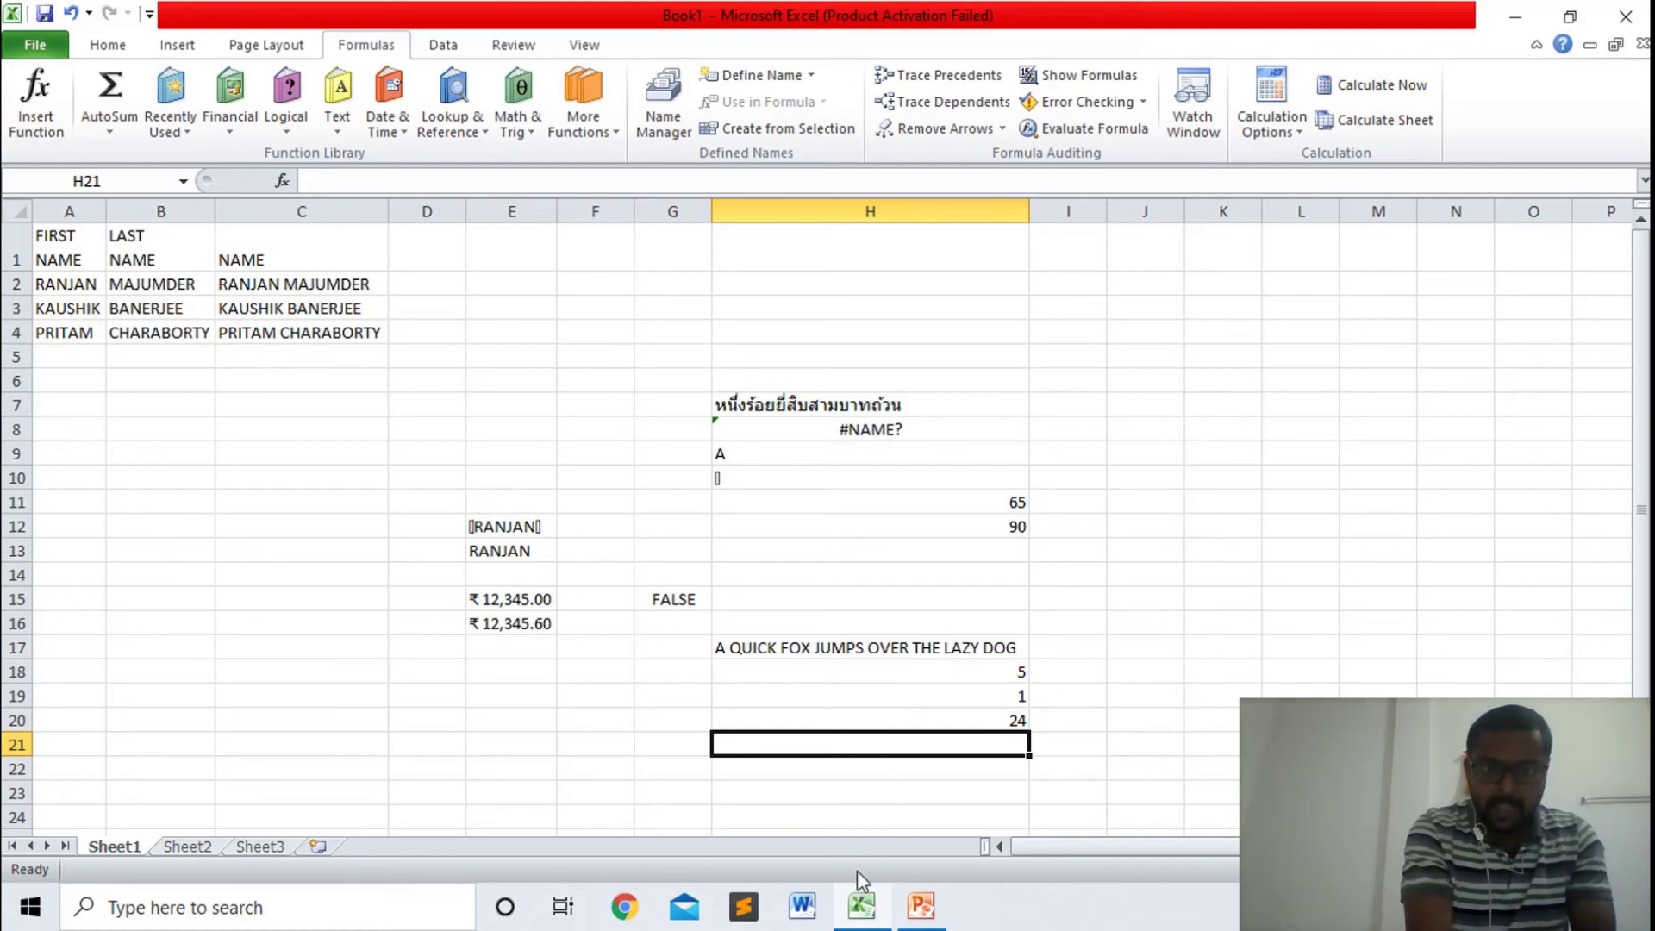
{"action": "left_click", "coordinate": [861, 905]}
{"action": "left_click", "coordinate": [860, 905]}
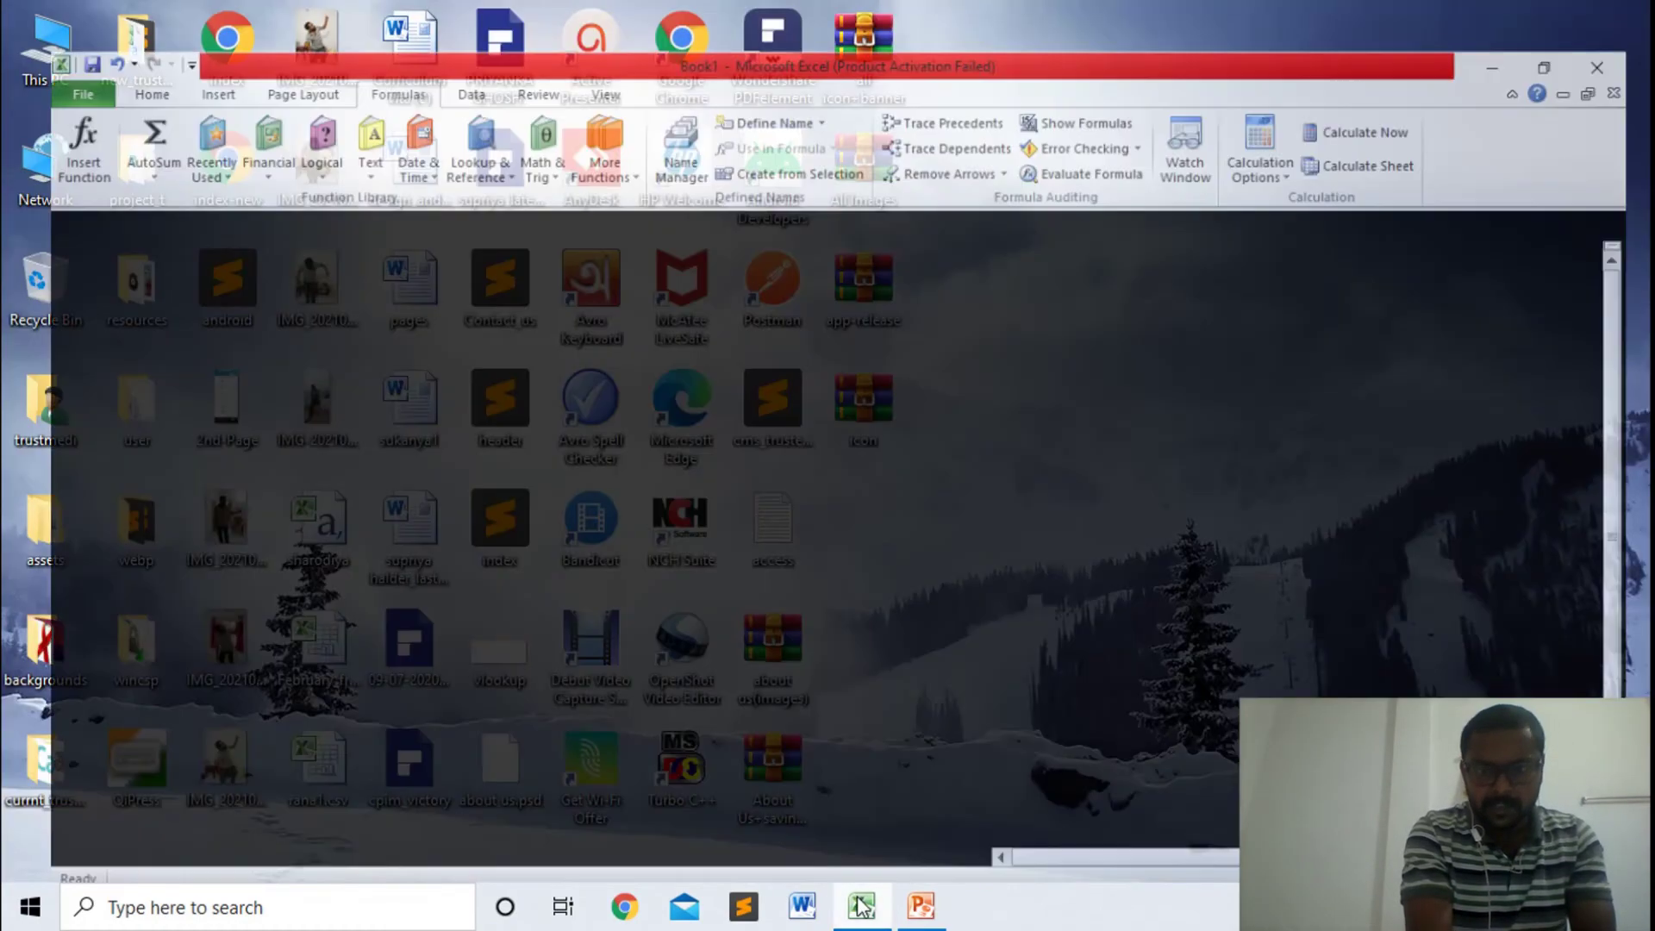
{"action": "left_click", "coordinate": [919, 905]}
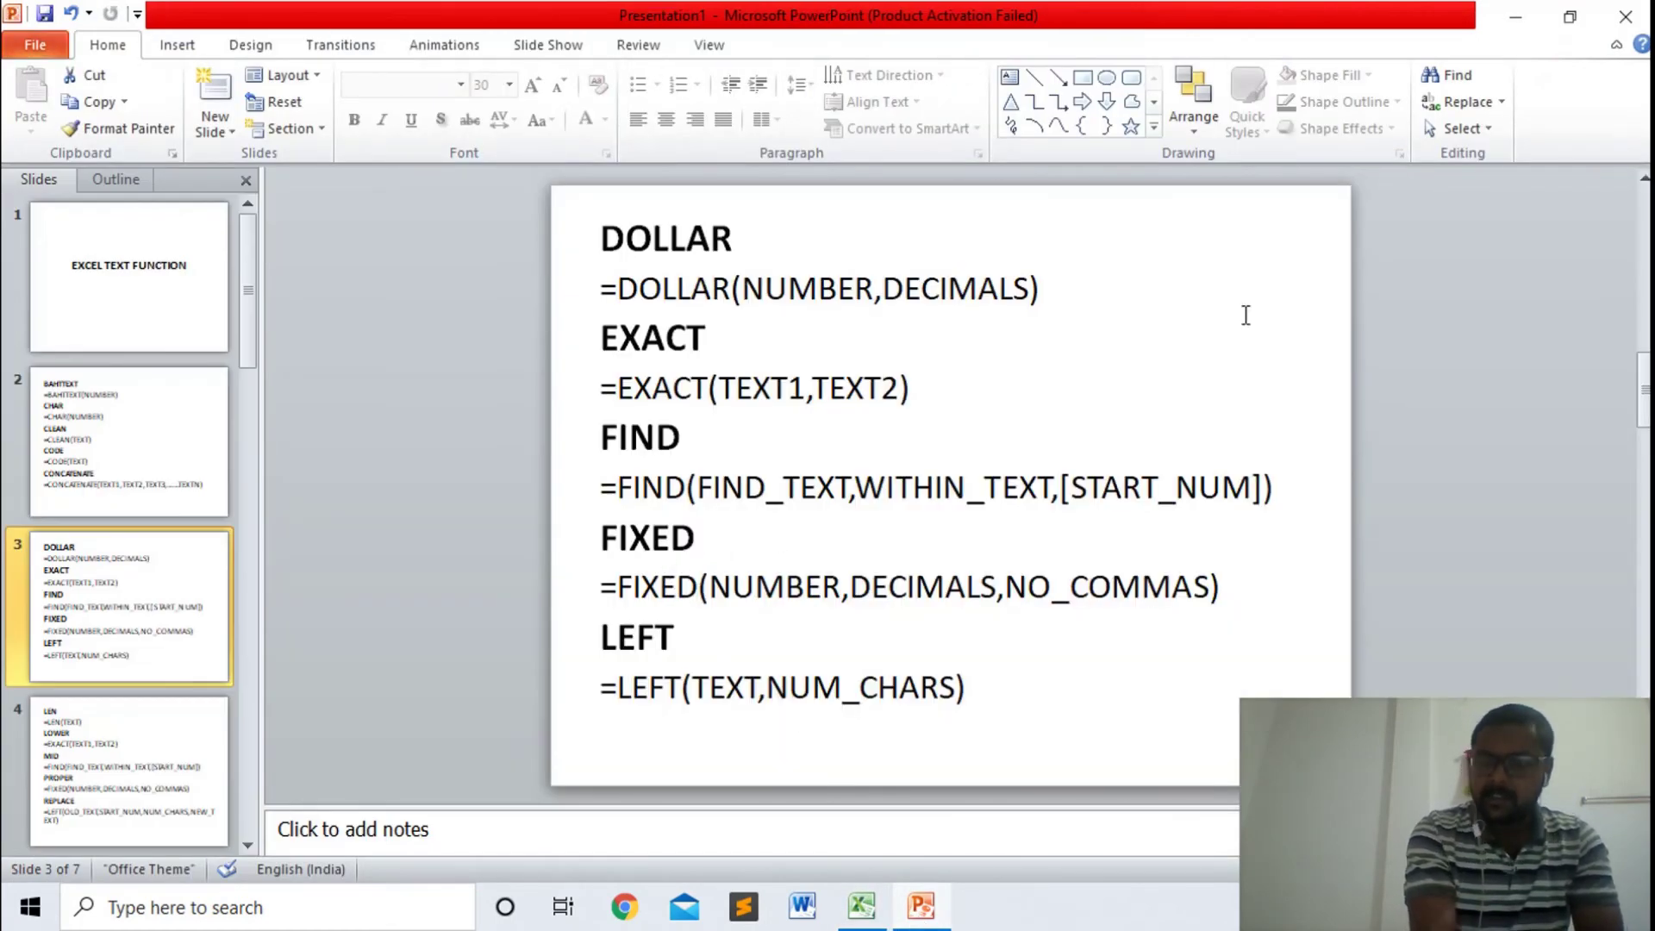
{"action": "left_click", "coordinate": [1514, 19]}
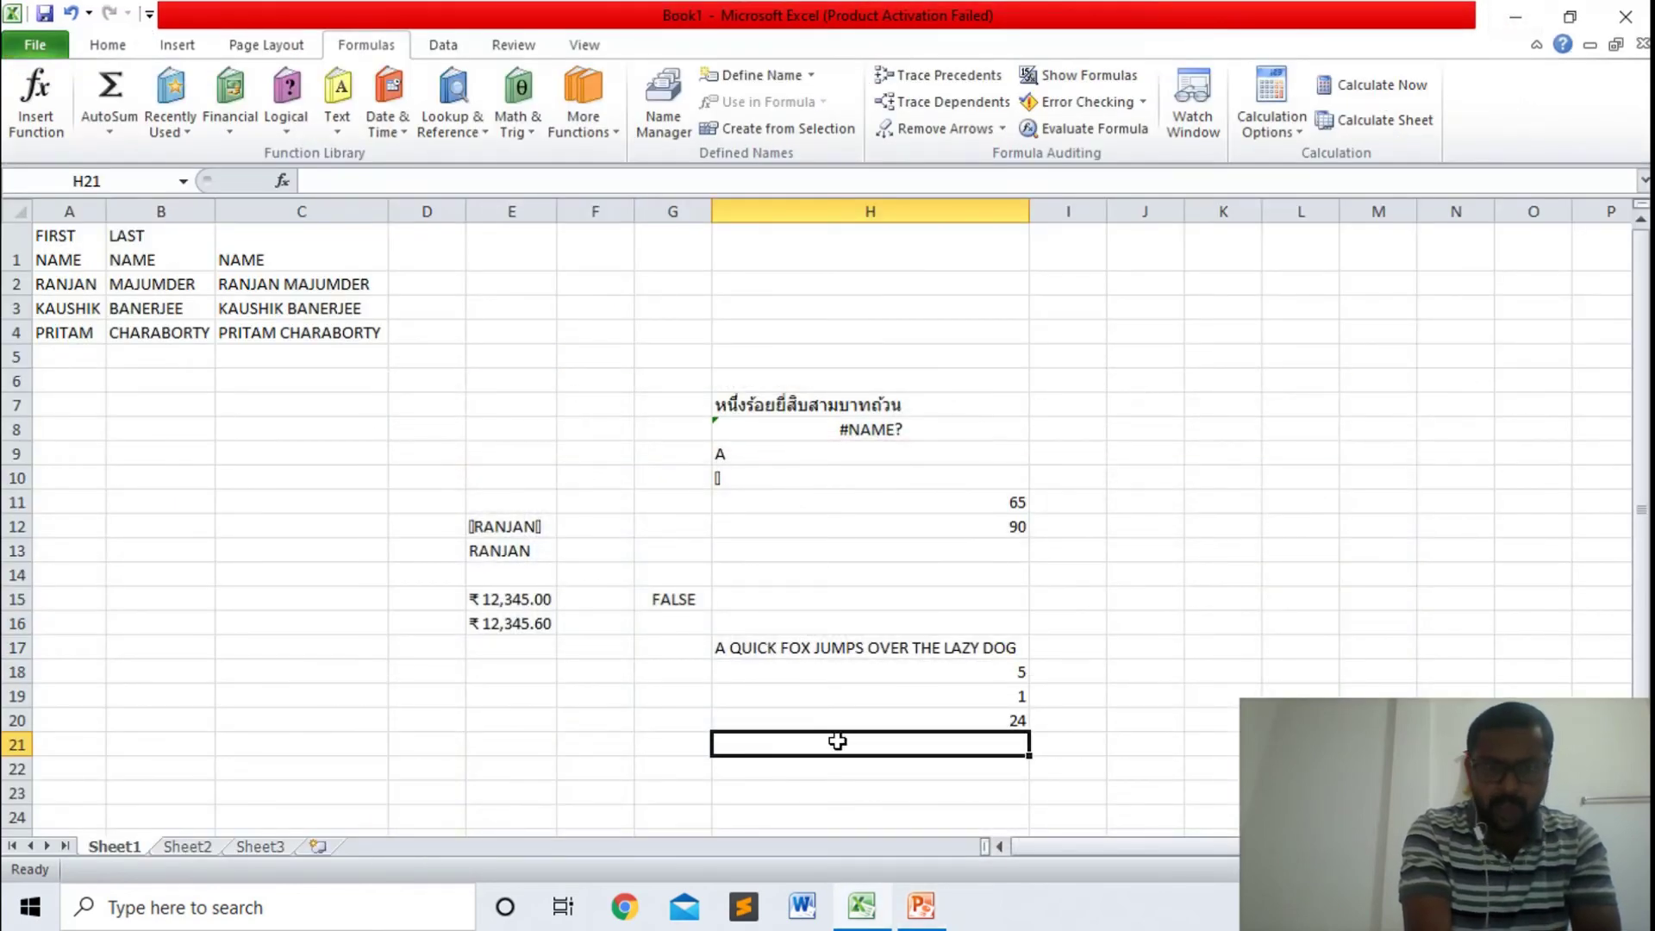
- Clear a stray 1,234 entry in H21 and enter the number 123456 in G21
{"action": "type", "text": "1,234"}
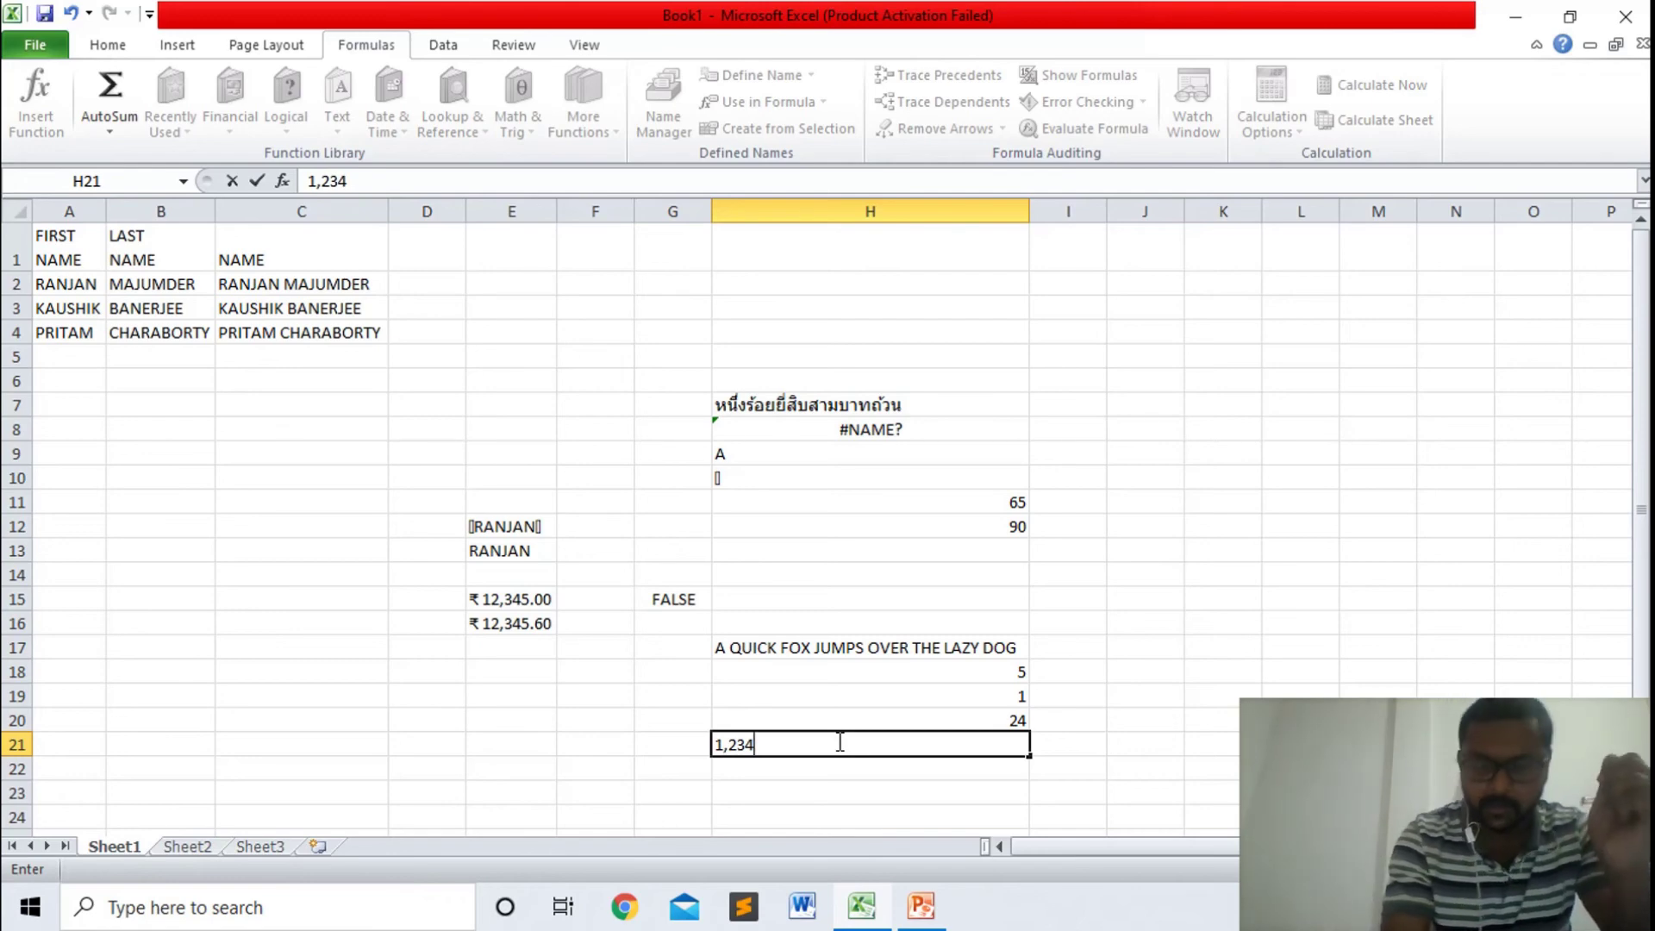
{"action": "key", "text": "Return"}
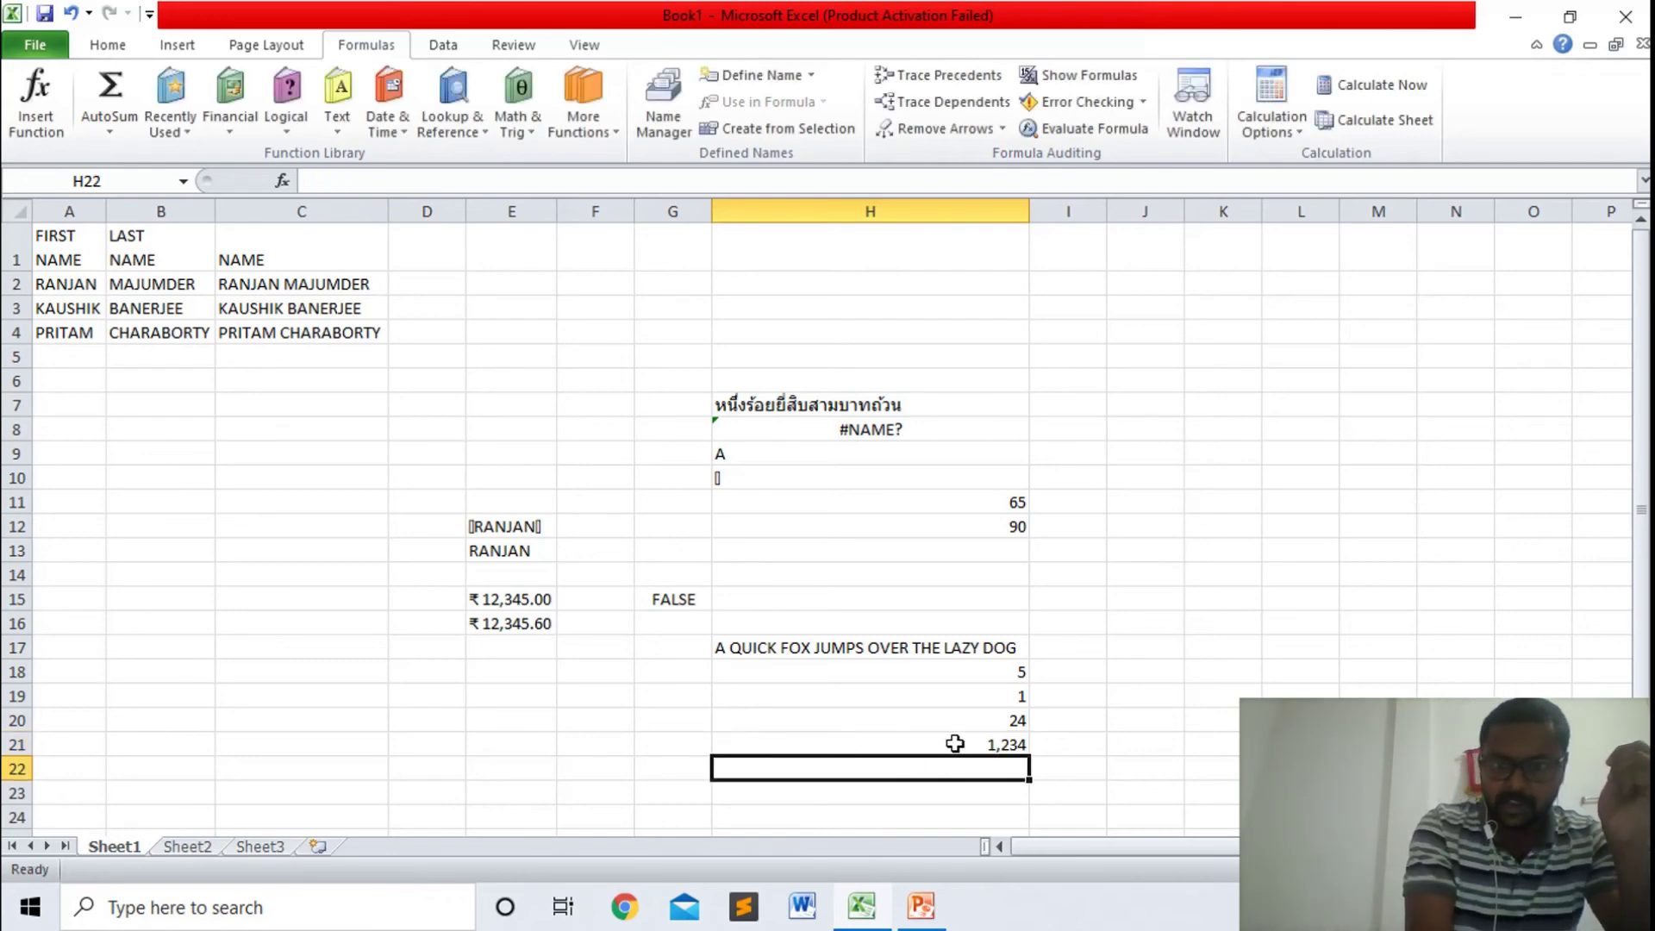
{"action": "left_click", "coordinate": [954, 743]}
{"action": "key", "text": "Delete"}
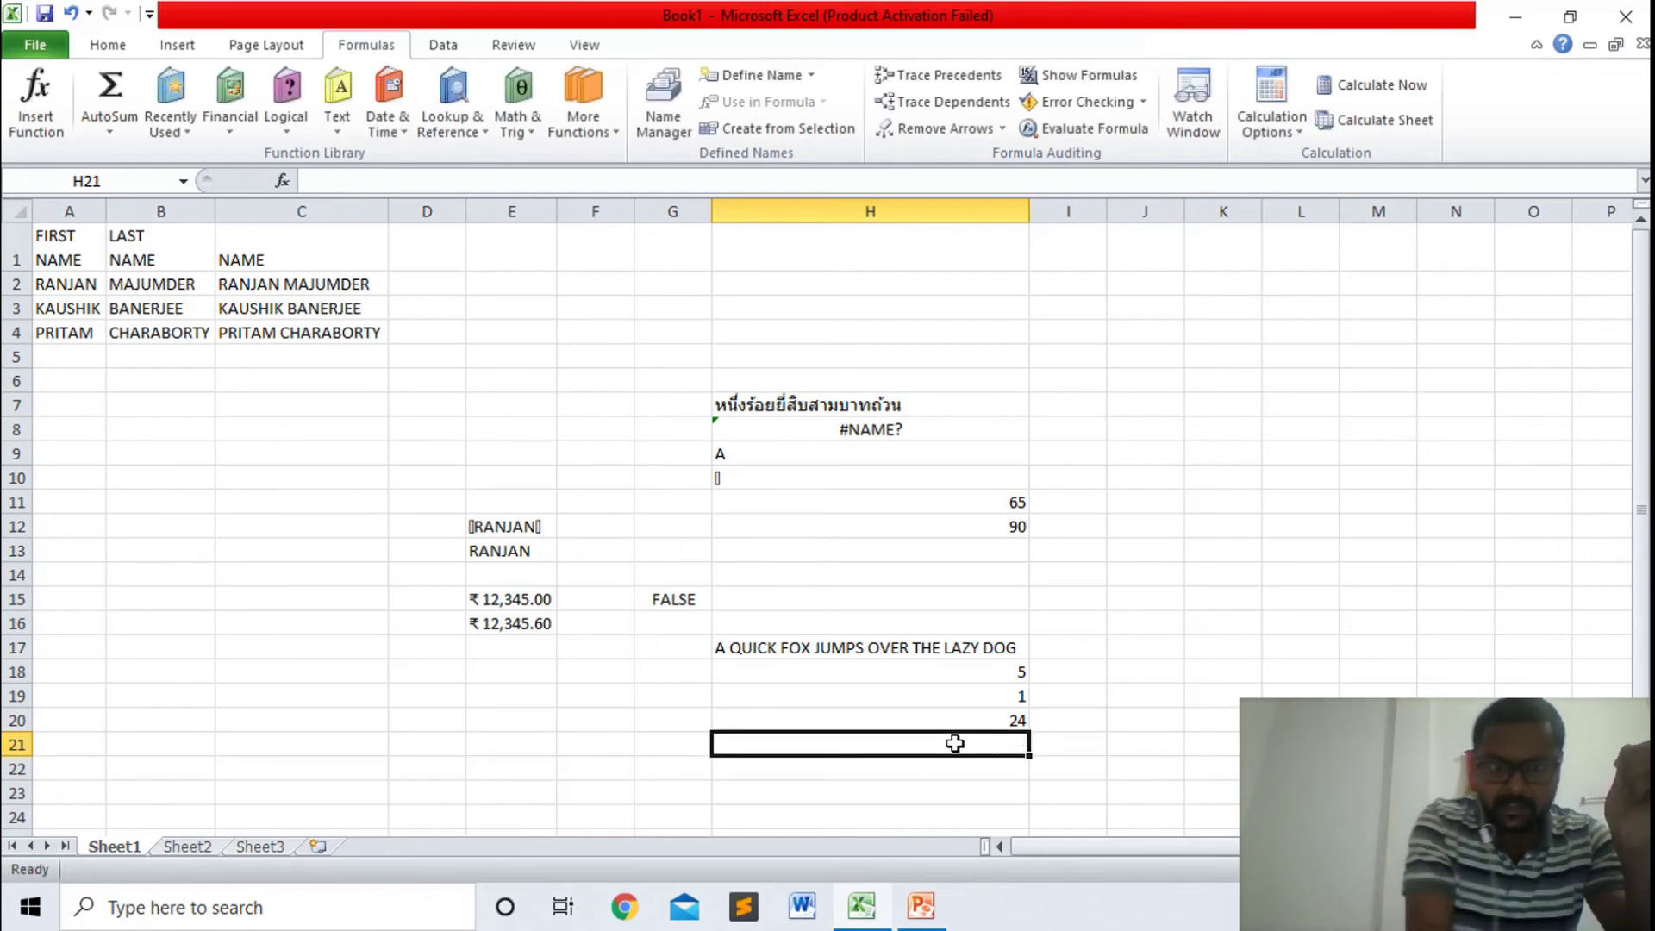
{"action": "left_click", "coordinate": [667, 753]}
{"action": "type", "text": "123456"}
{"action": "left_click", "coordinate": [767, 768]}
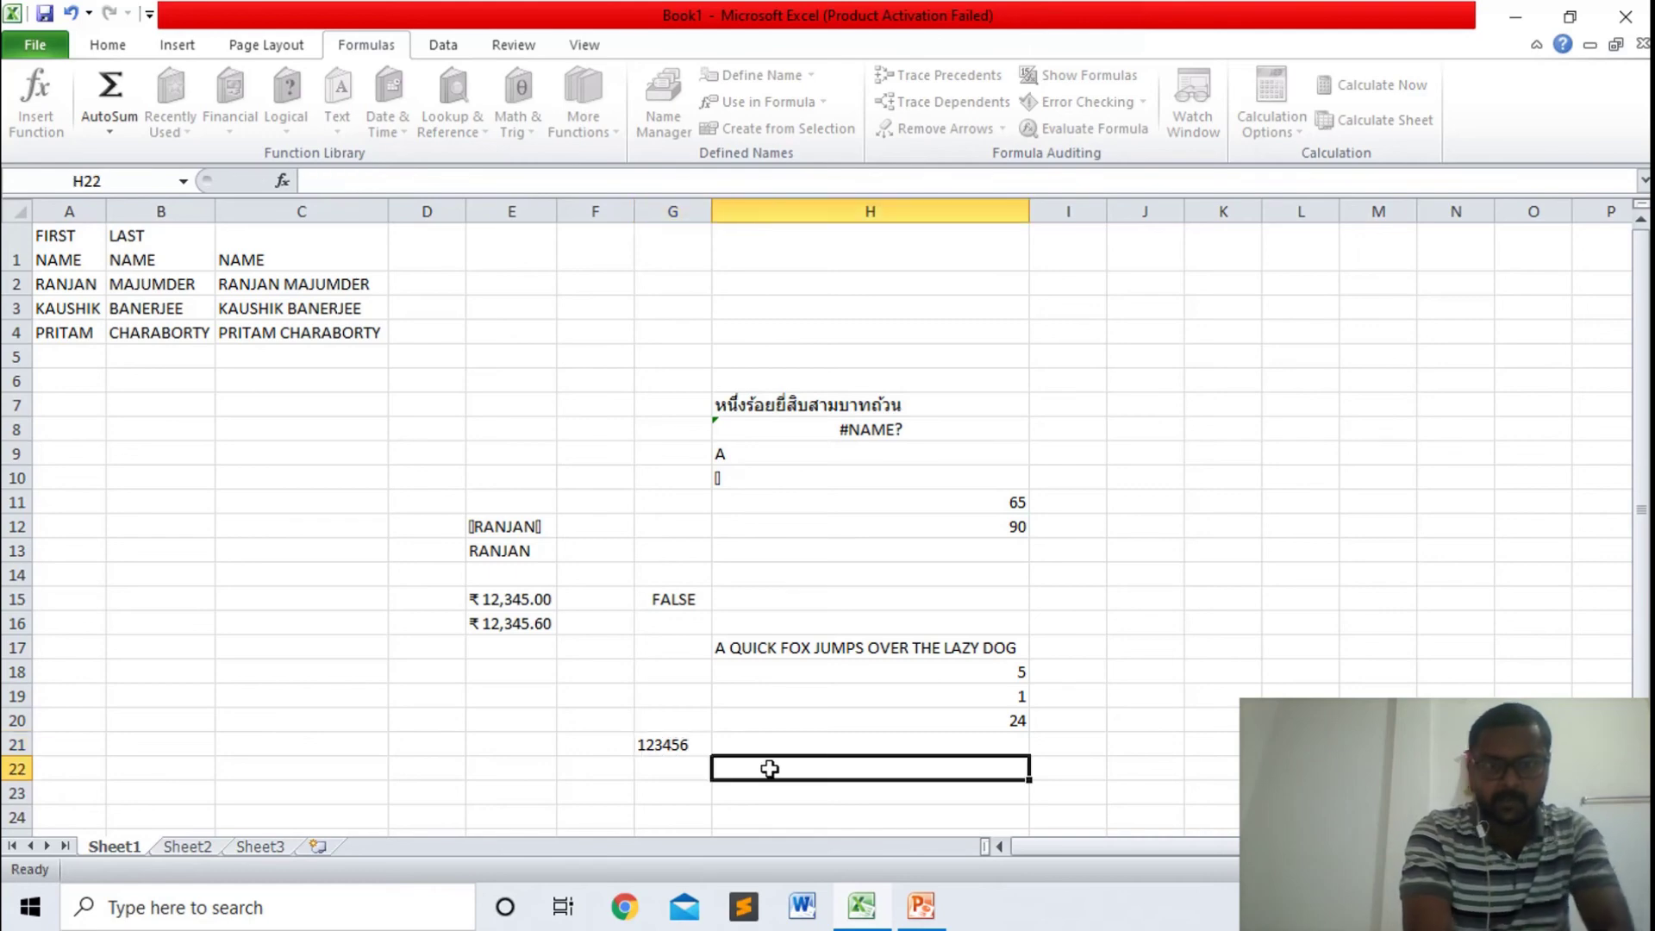
- Enter =FIXED(G21,0,FALSE) in H21 to produce the text 1,23,456
{"action": "left_click", "coordinate": [813, 744]}
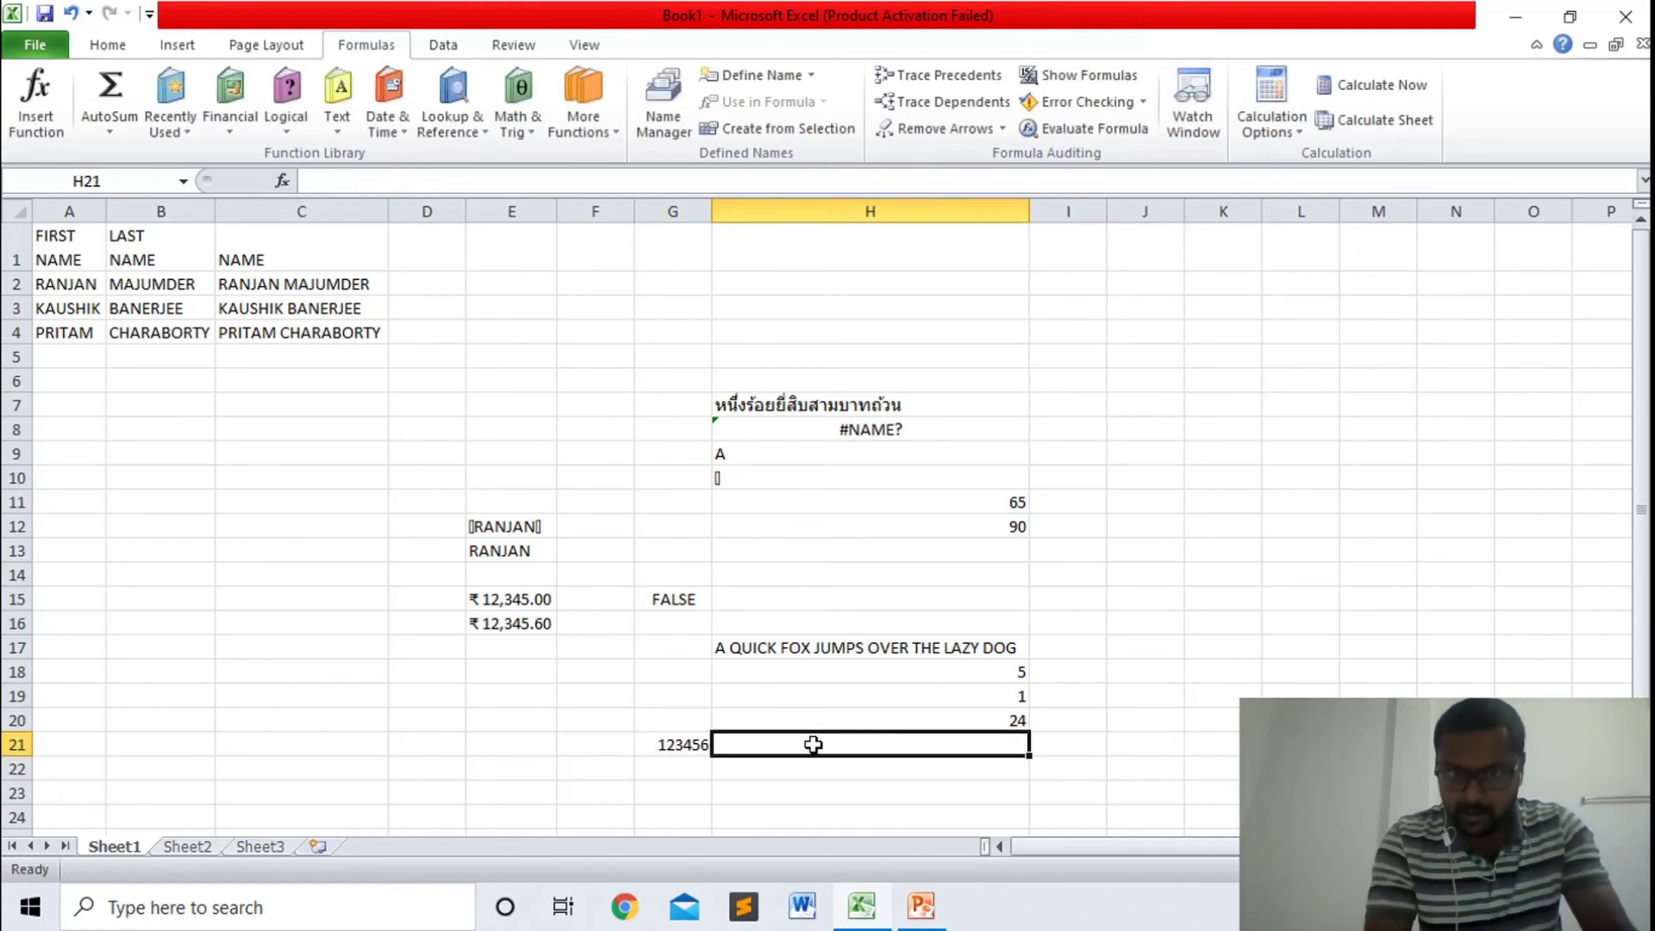
{"action": "type", "text": "="}
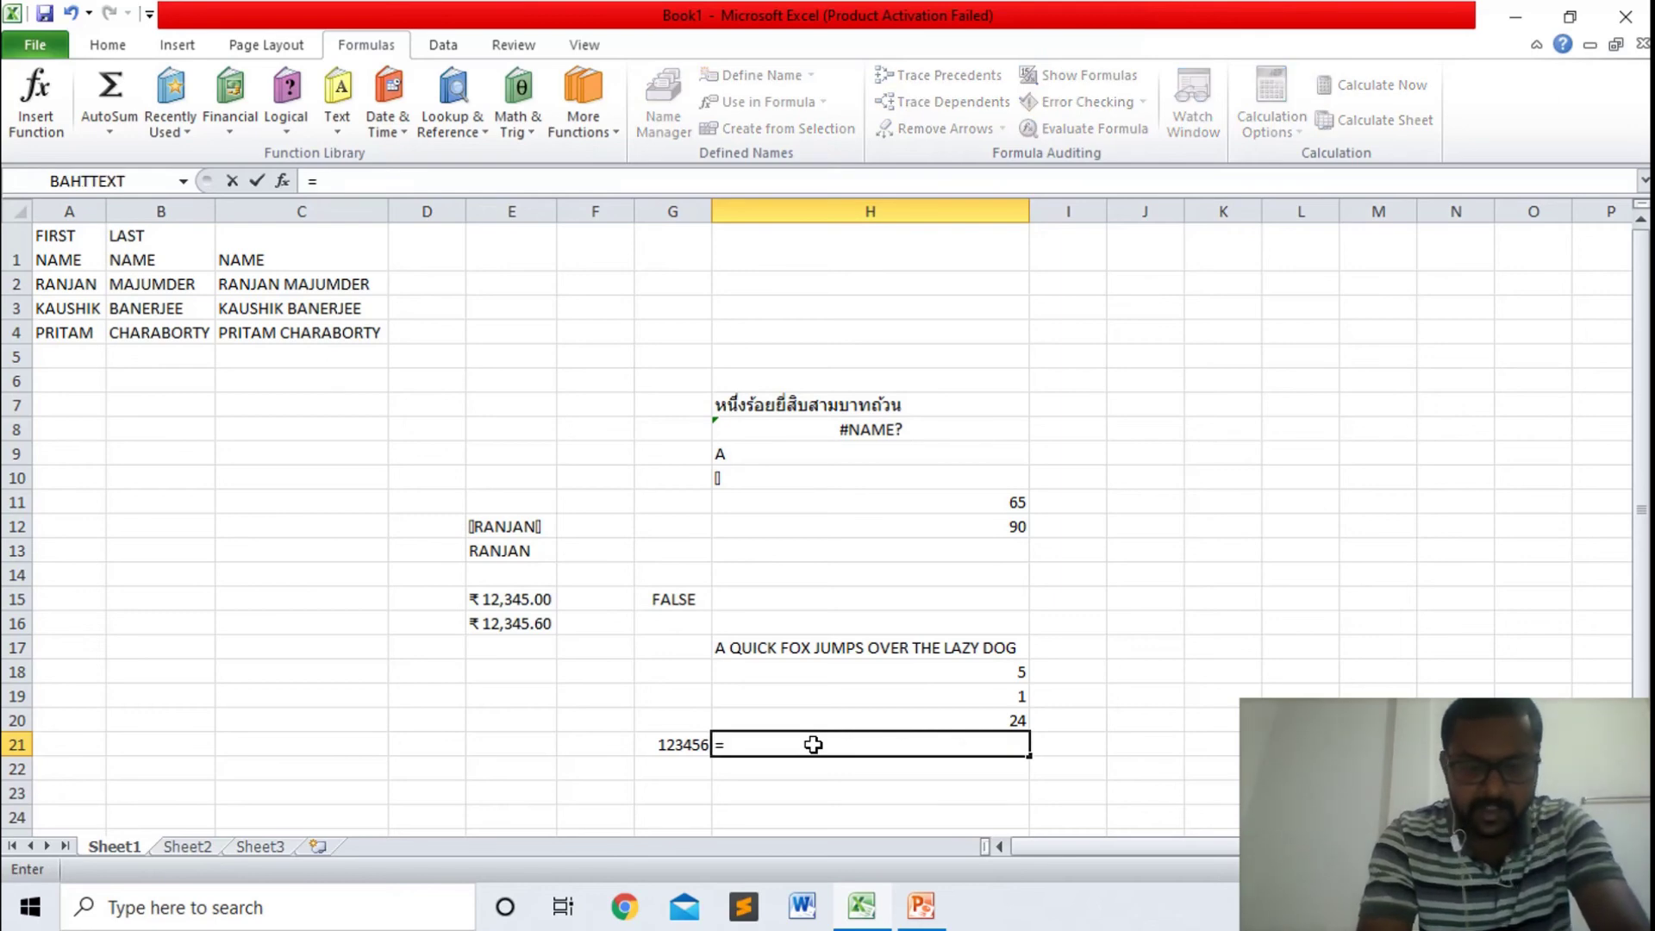
{"action": "type", "text": "FIXED"}
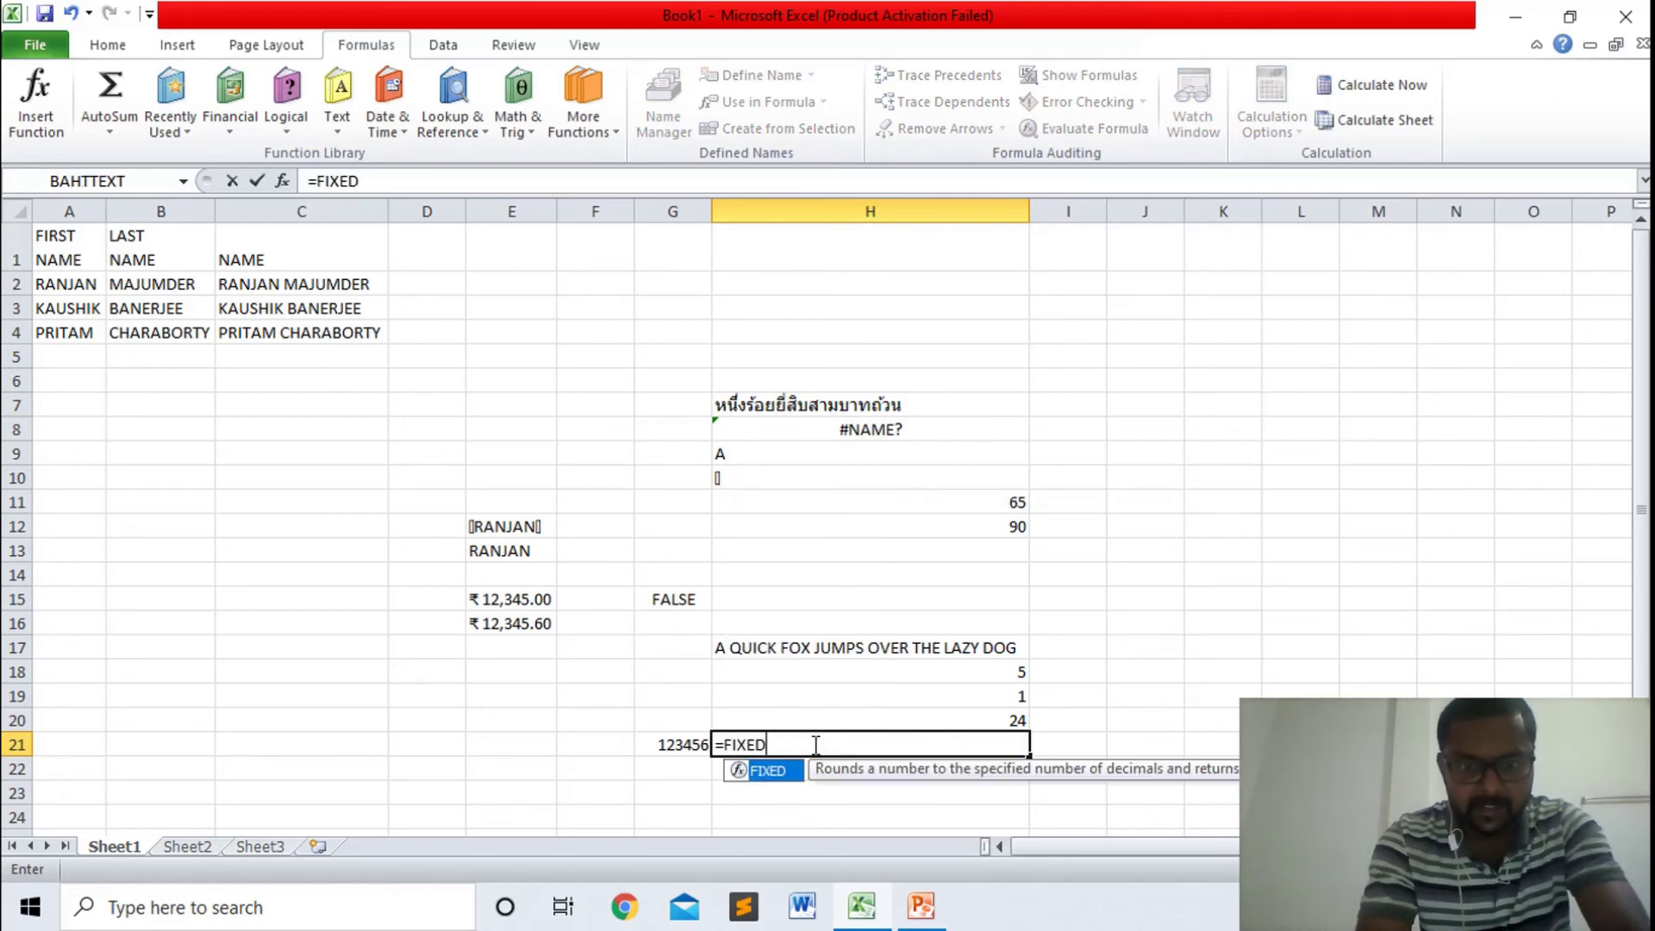
{"action": "type", "text": "("}
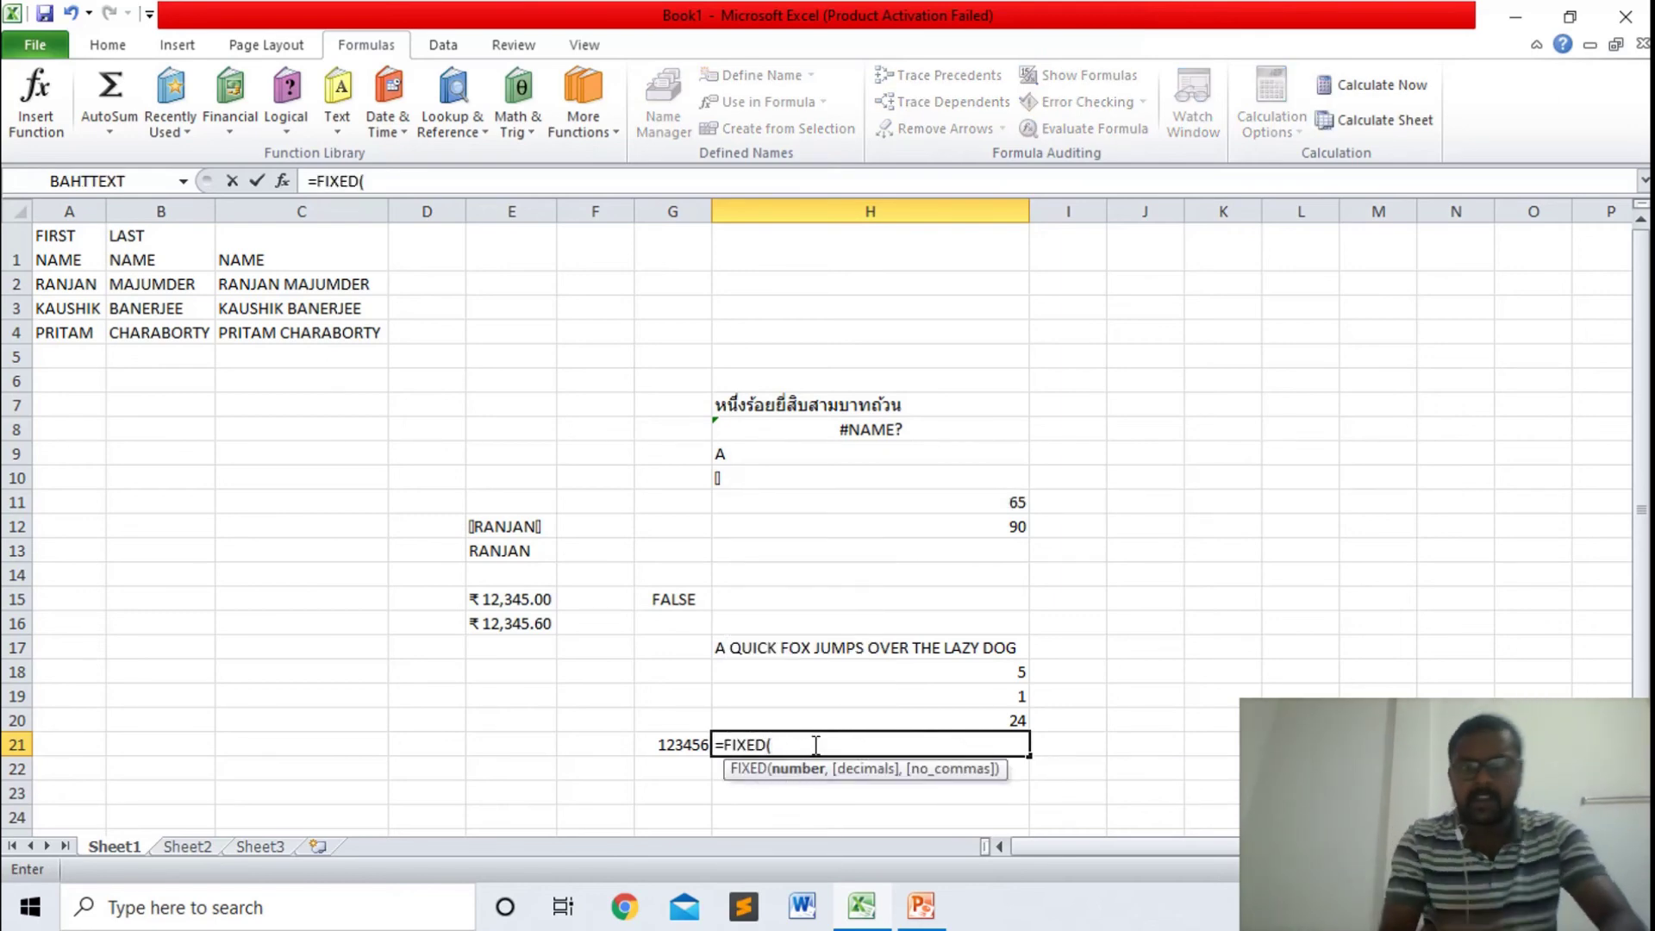
{"action": "left_click", "coordinate": [677, 746]}
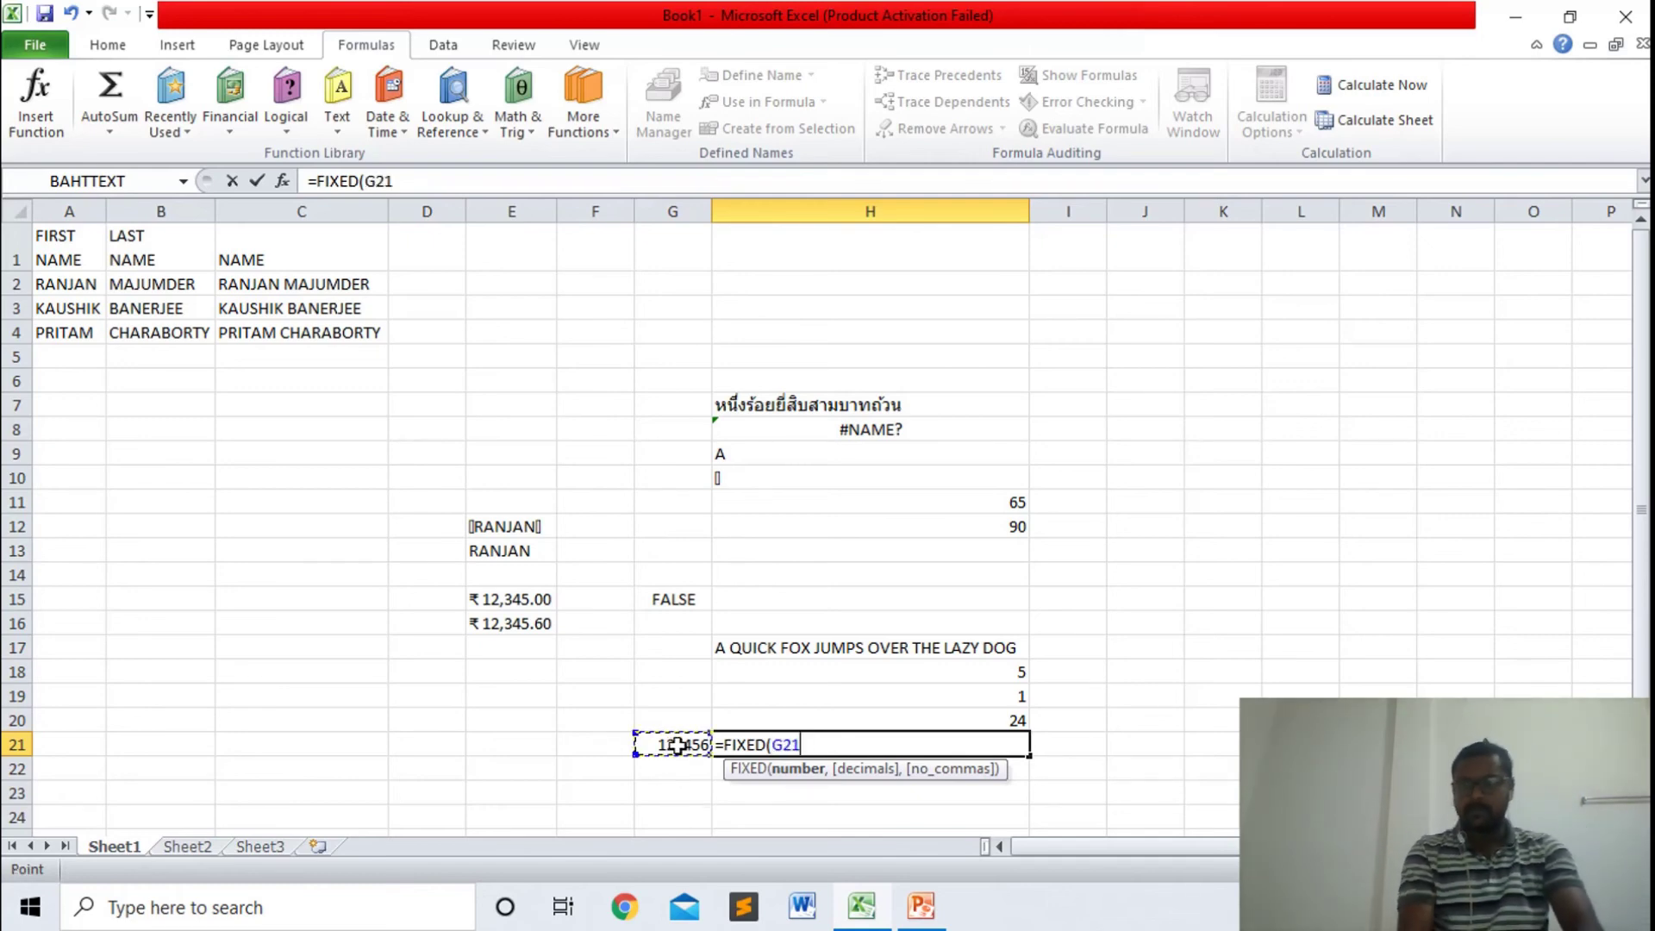
{"action": "type", "text": ","}
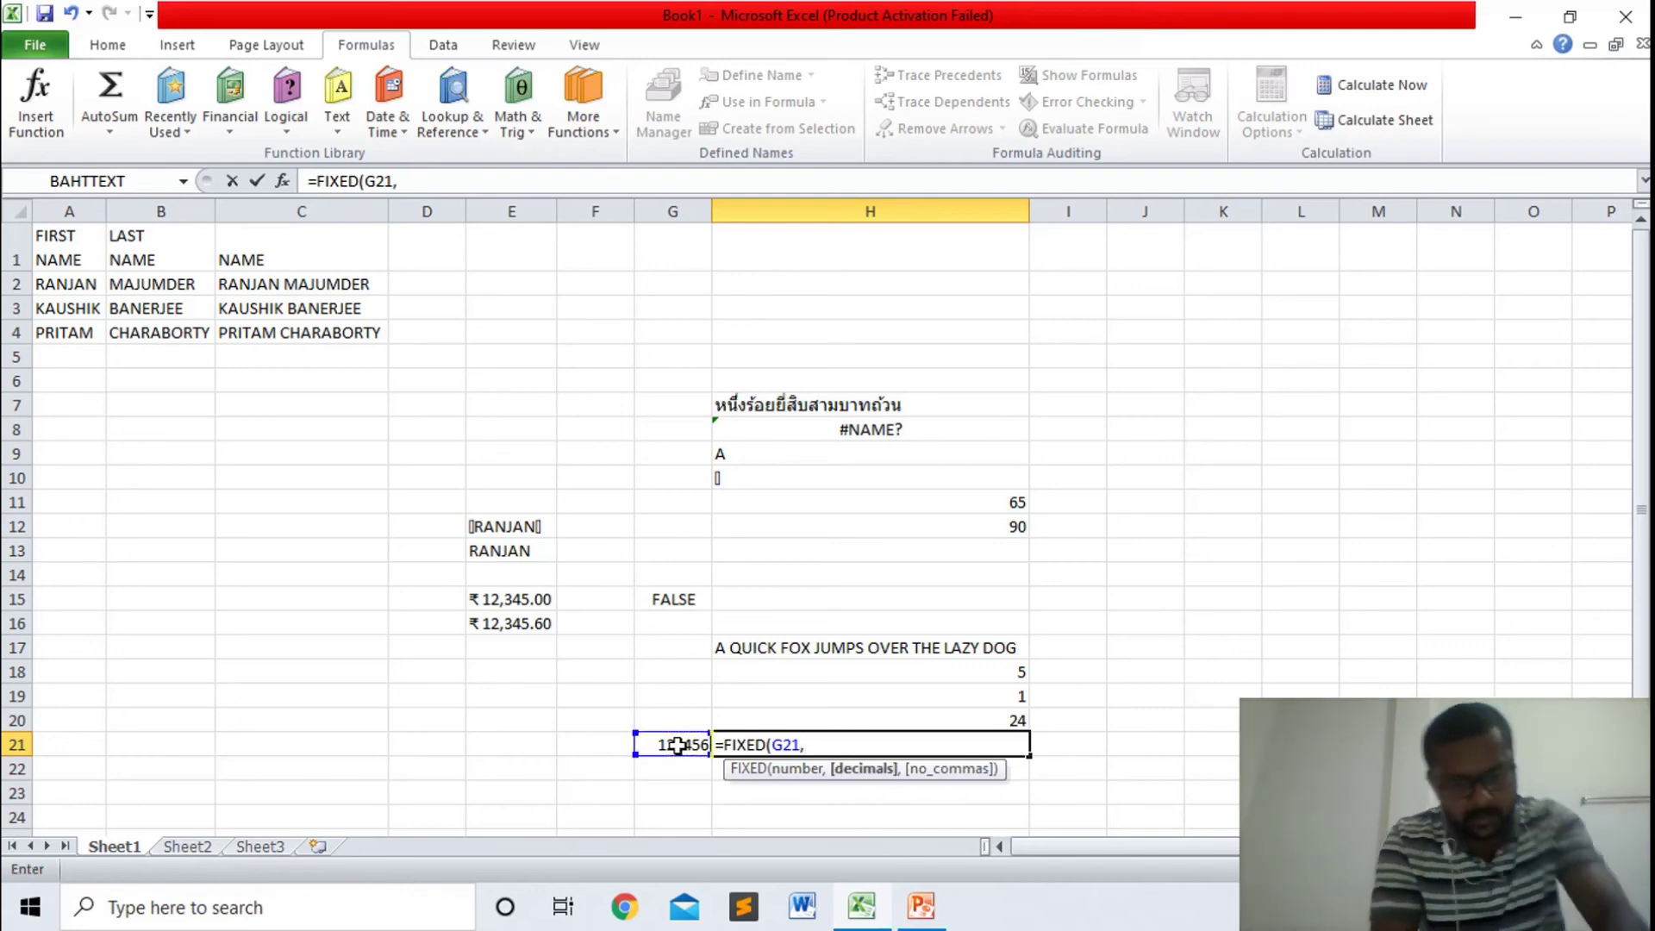
{"action": "type", "text": "0,"}
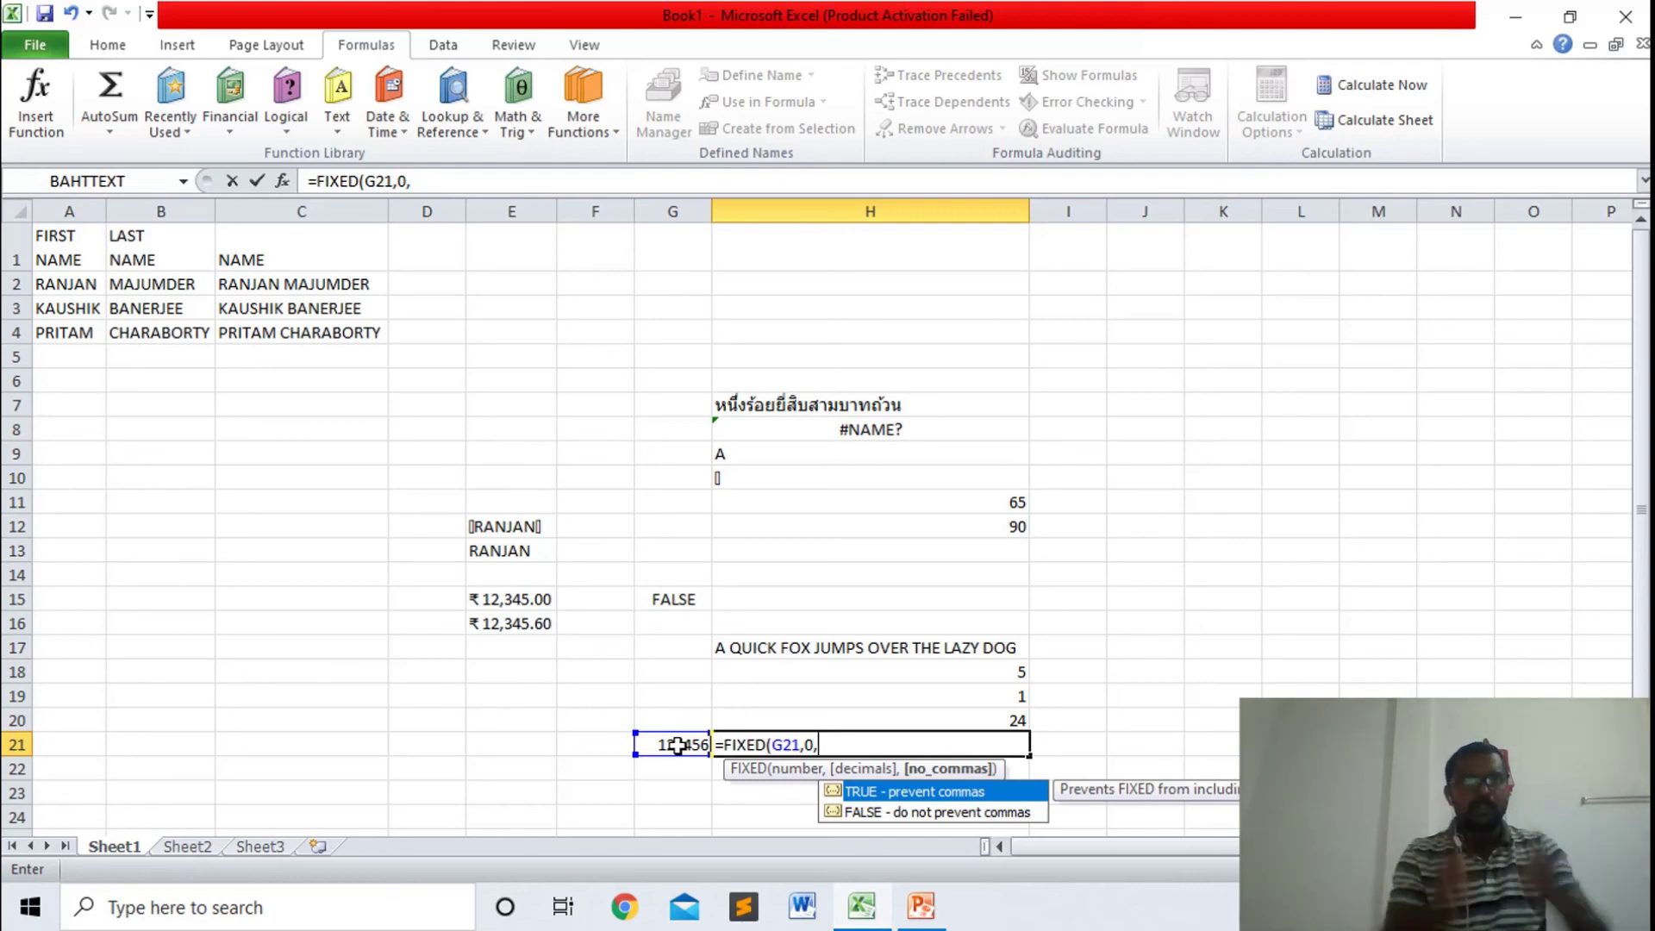
{"action": "type", "text": "FALSE)"}
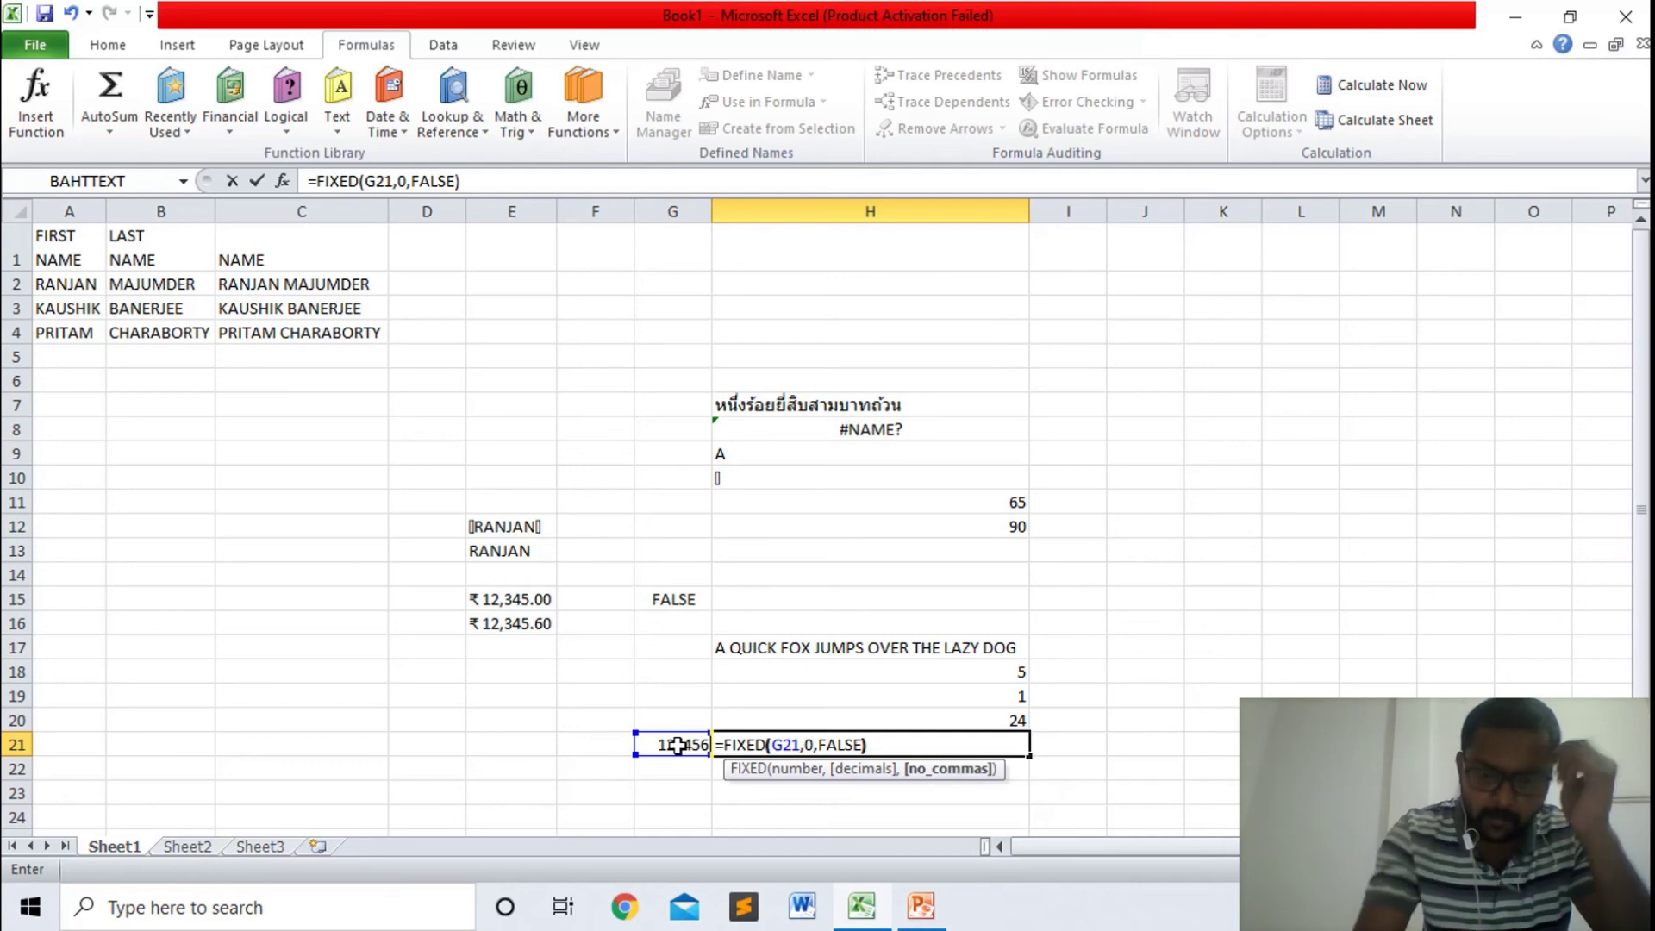
{"action": "key", "text": "Return"}
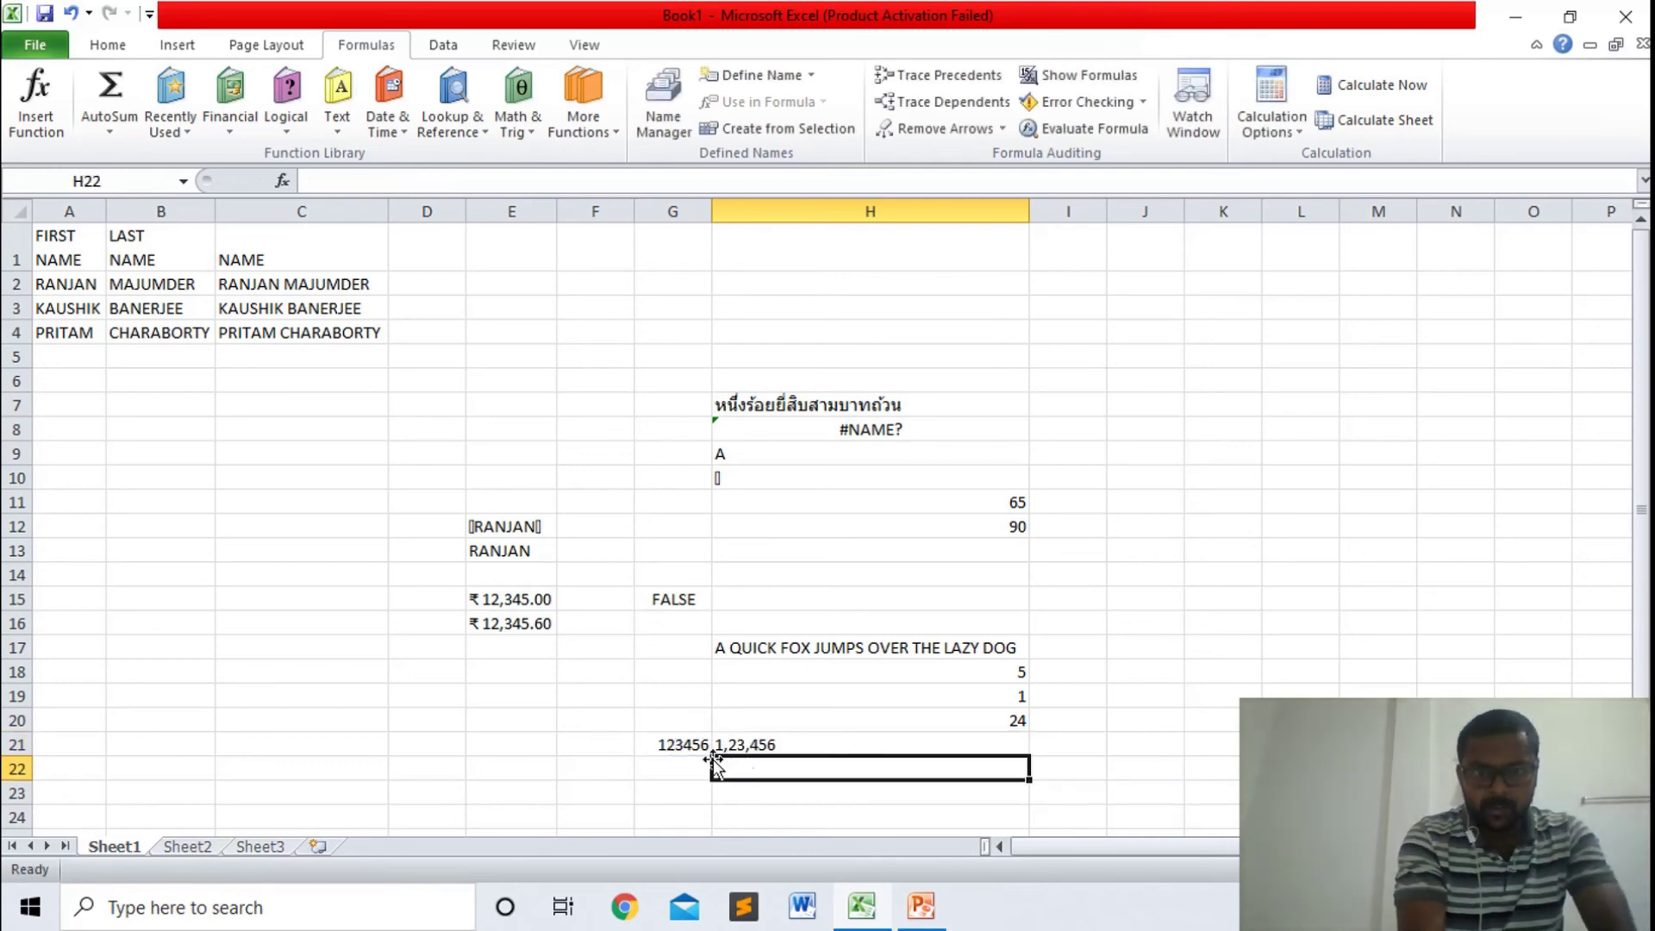
- Review the FIXED formula in H21 and its 1,23,456 result
{"action": "left_click", "coordinate": [761, 745]}
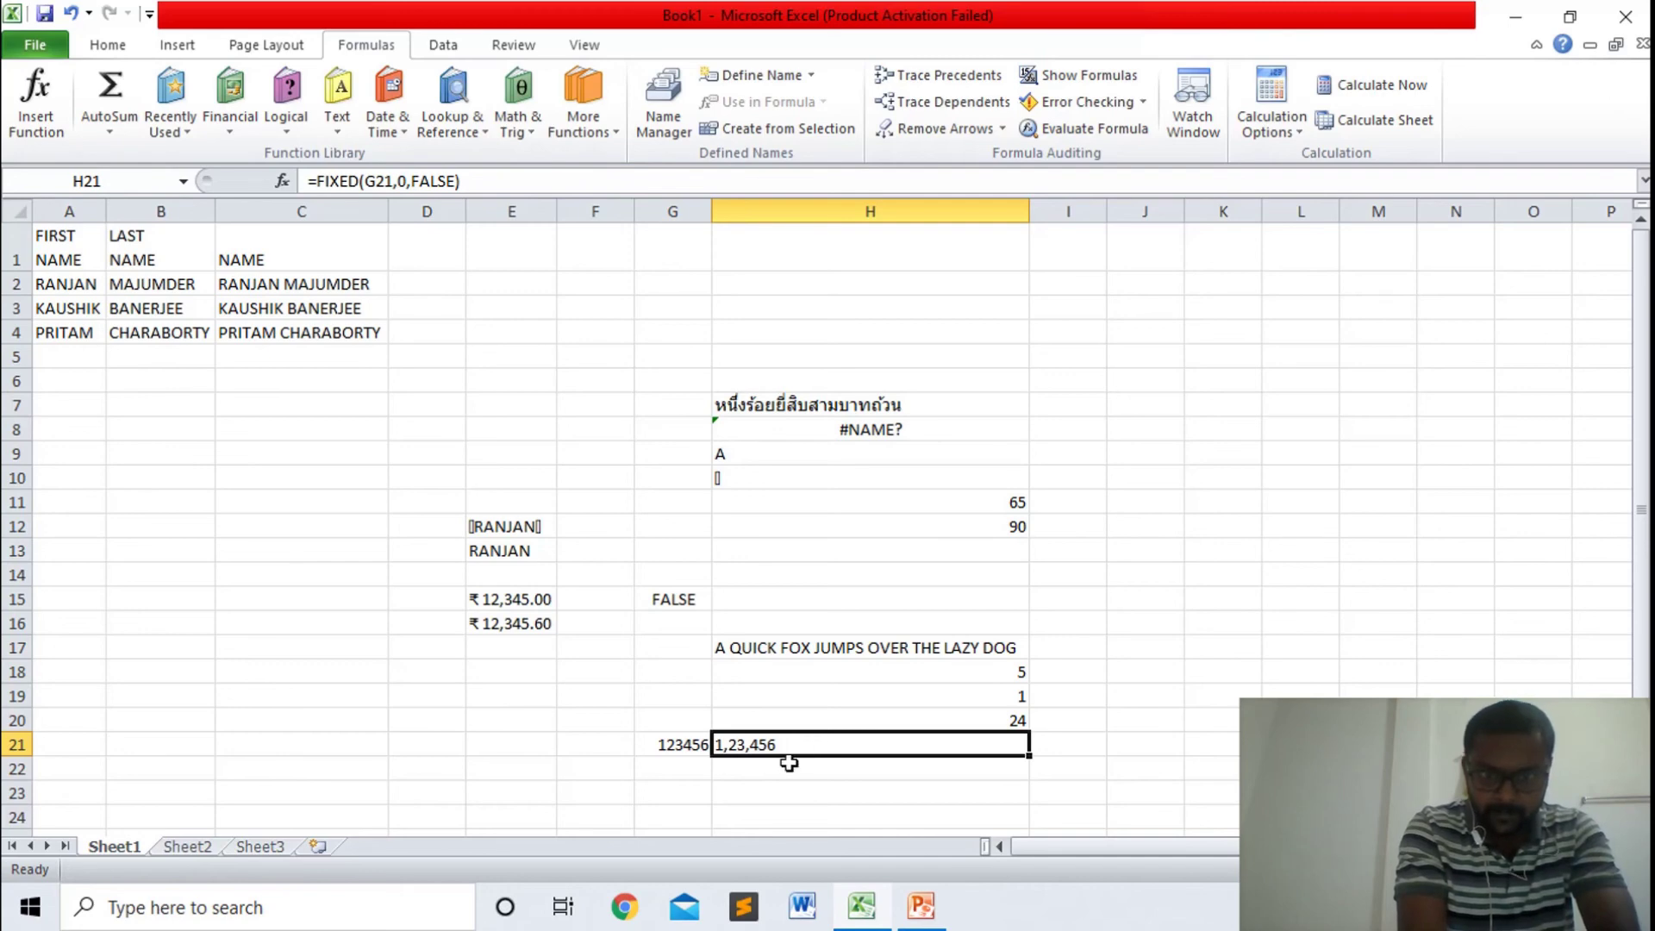
{"action": "left_click", "coordinate": [788, 763]}
{"action": "left_click", "coordinate": [762, 743]}
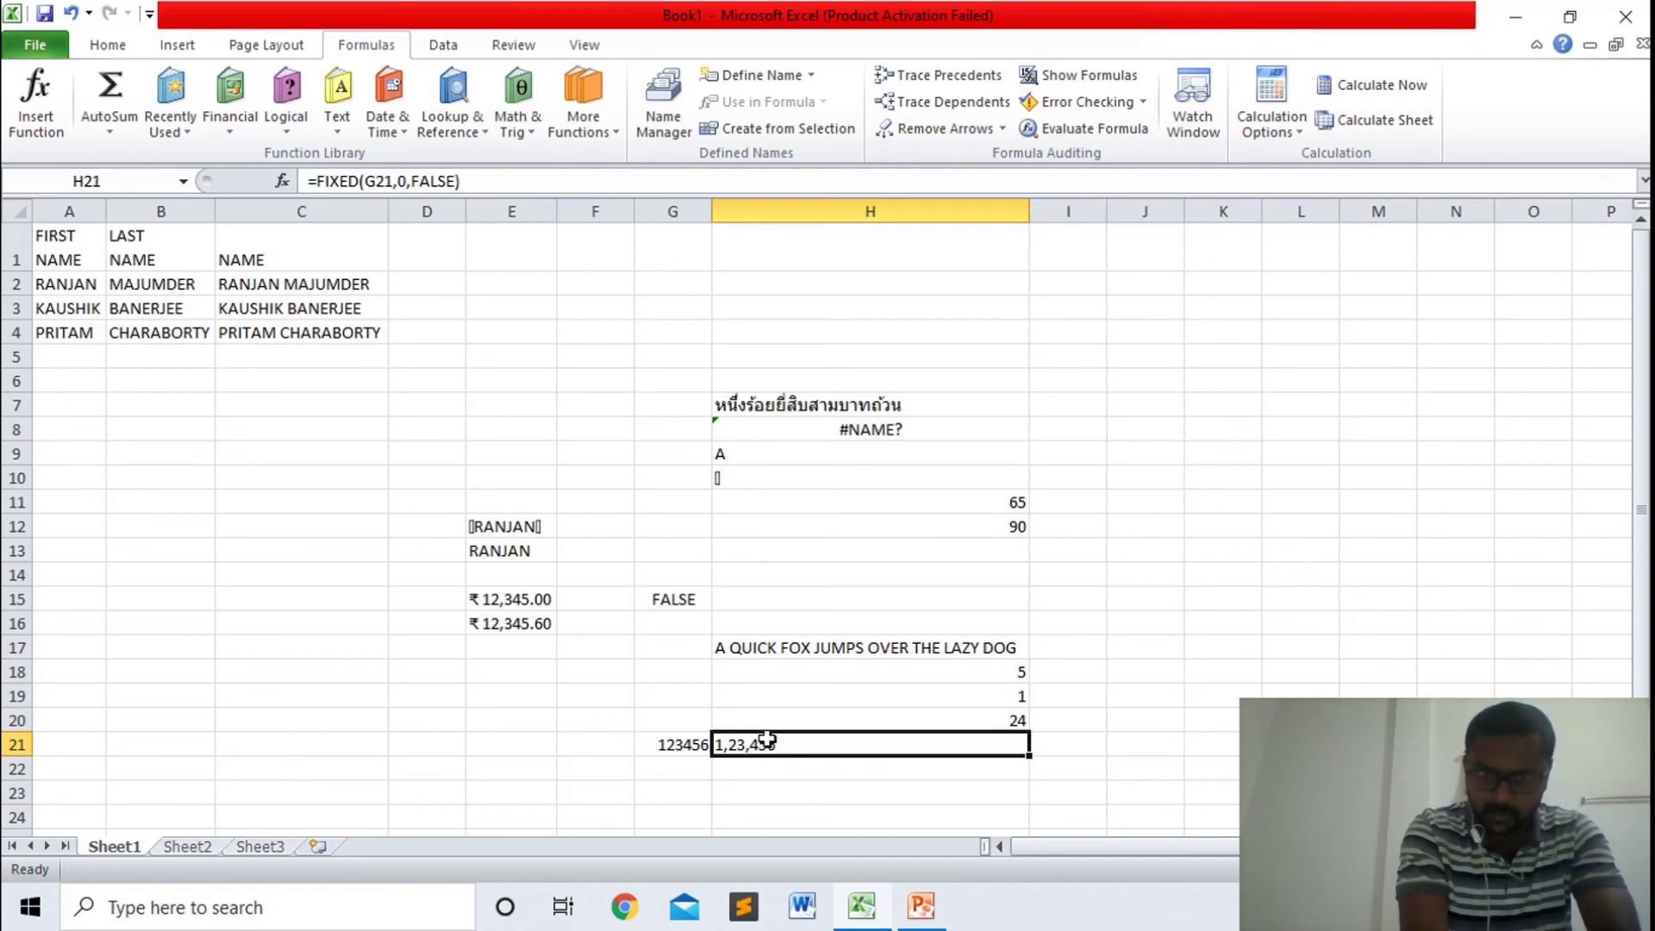
{"action": "left_click", "coordinate": [760, 767]}
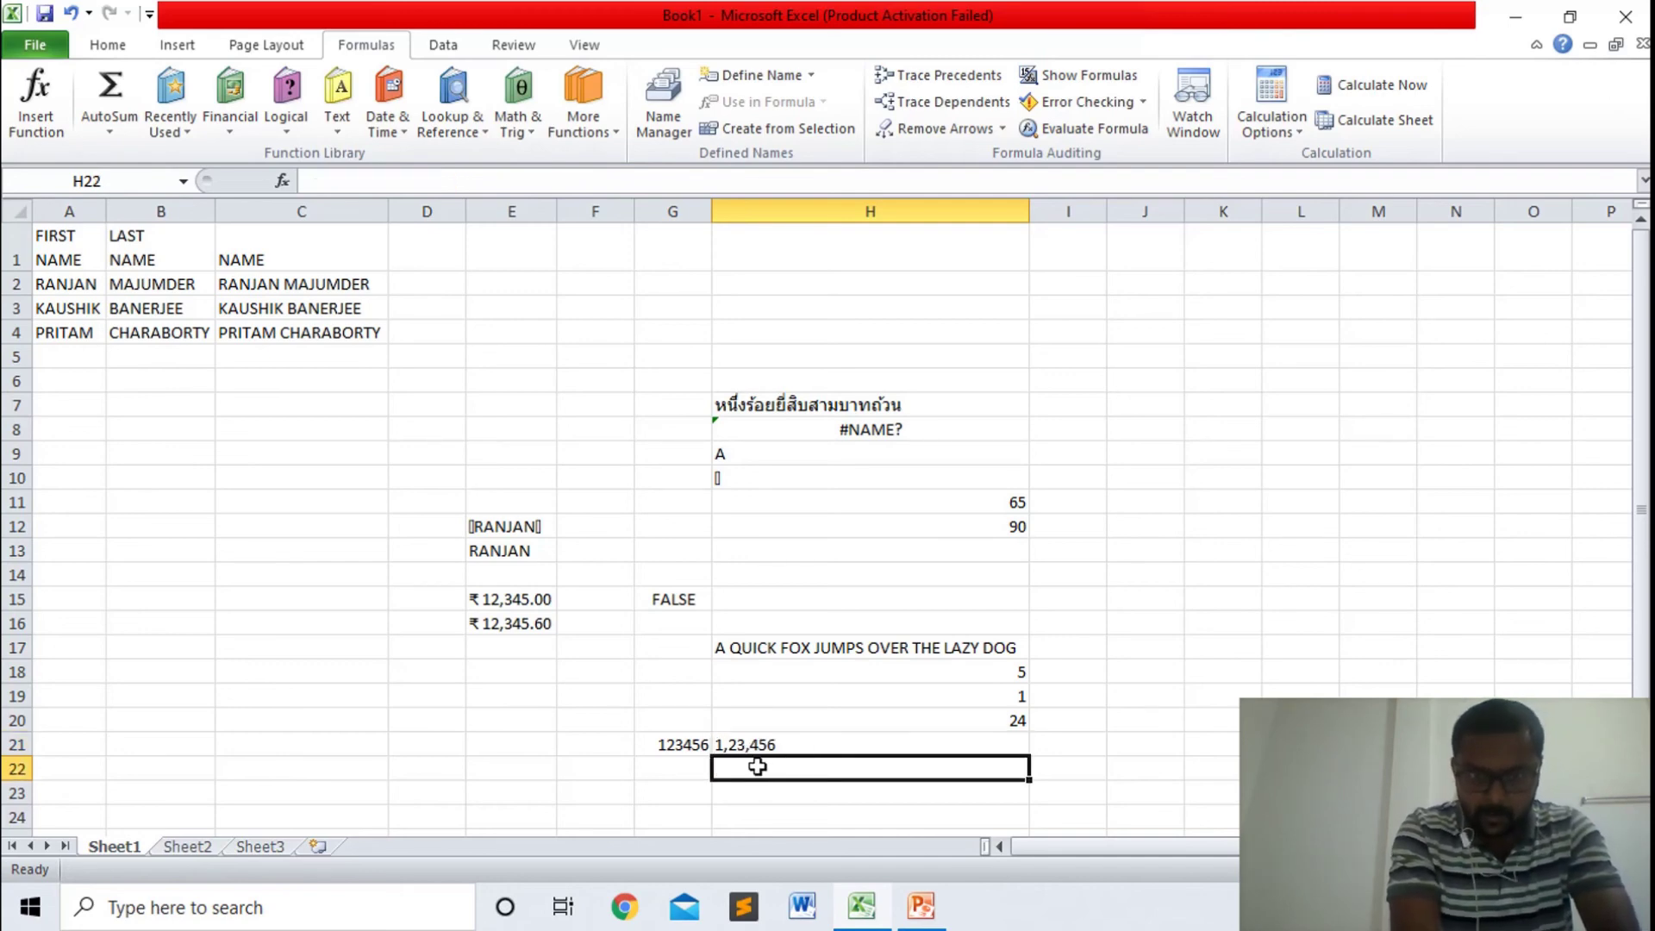
{"action": "left_click", "coordinate": [690, 764]}
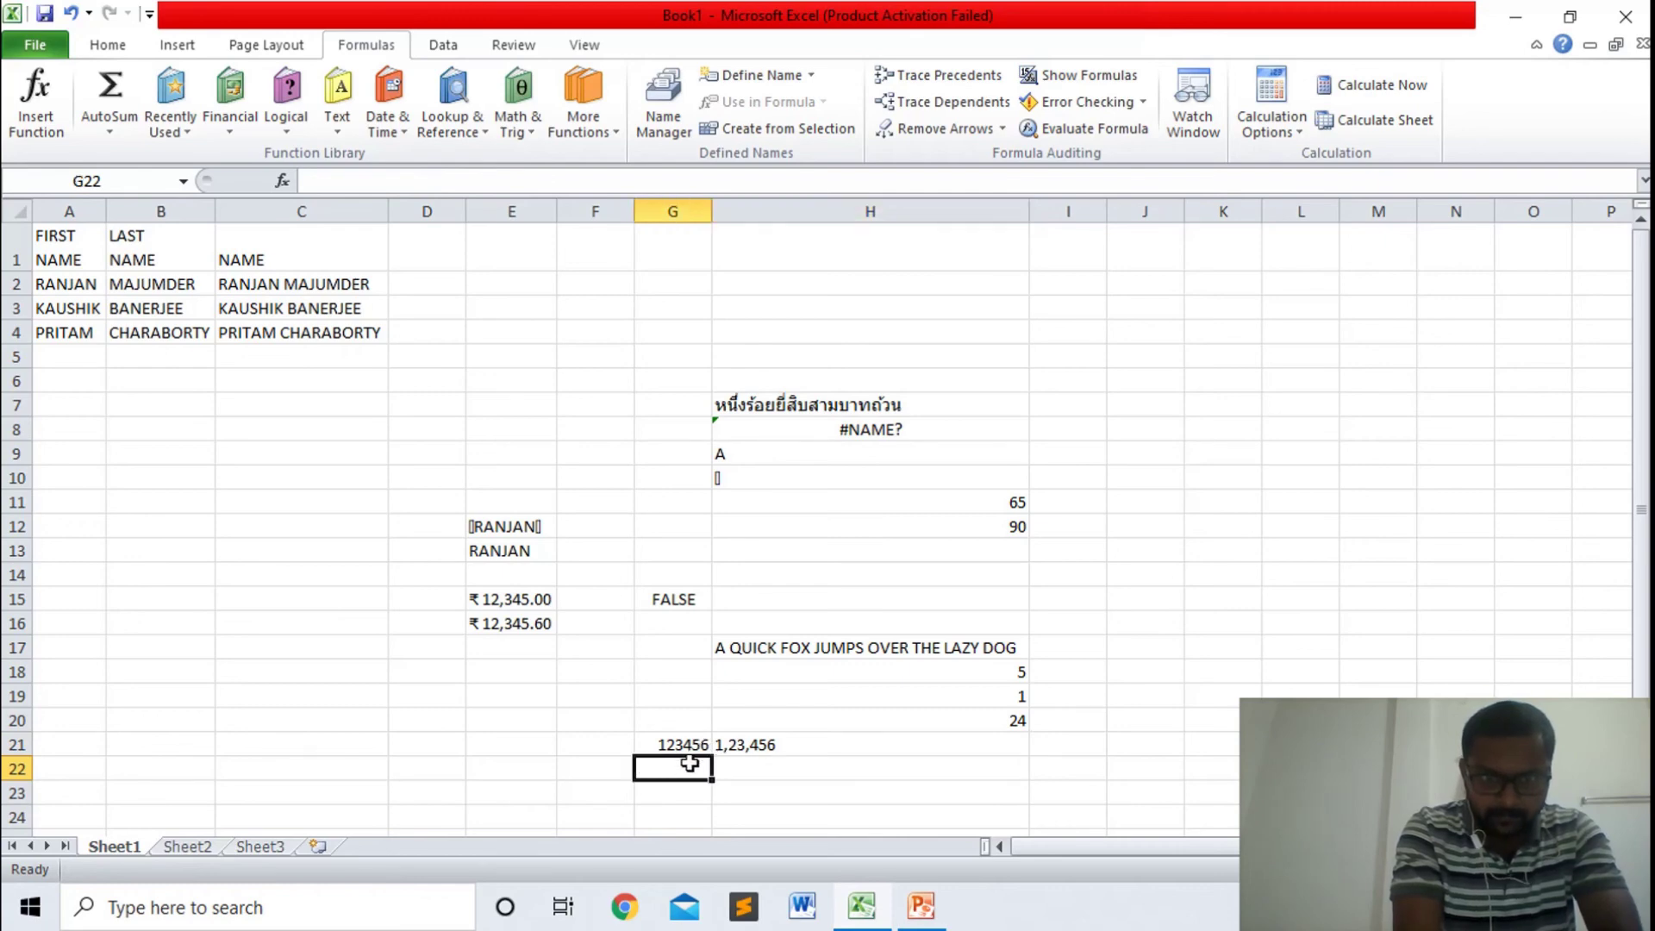
- Put 123456.6 in G22 and enter =FIXED(G22,1,FALSE) in H22
{"action": "type", "text": "123456.6"}
{"action": "left_click", "coordinate": [807, 770]}
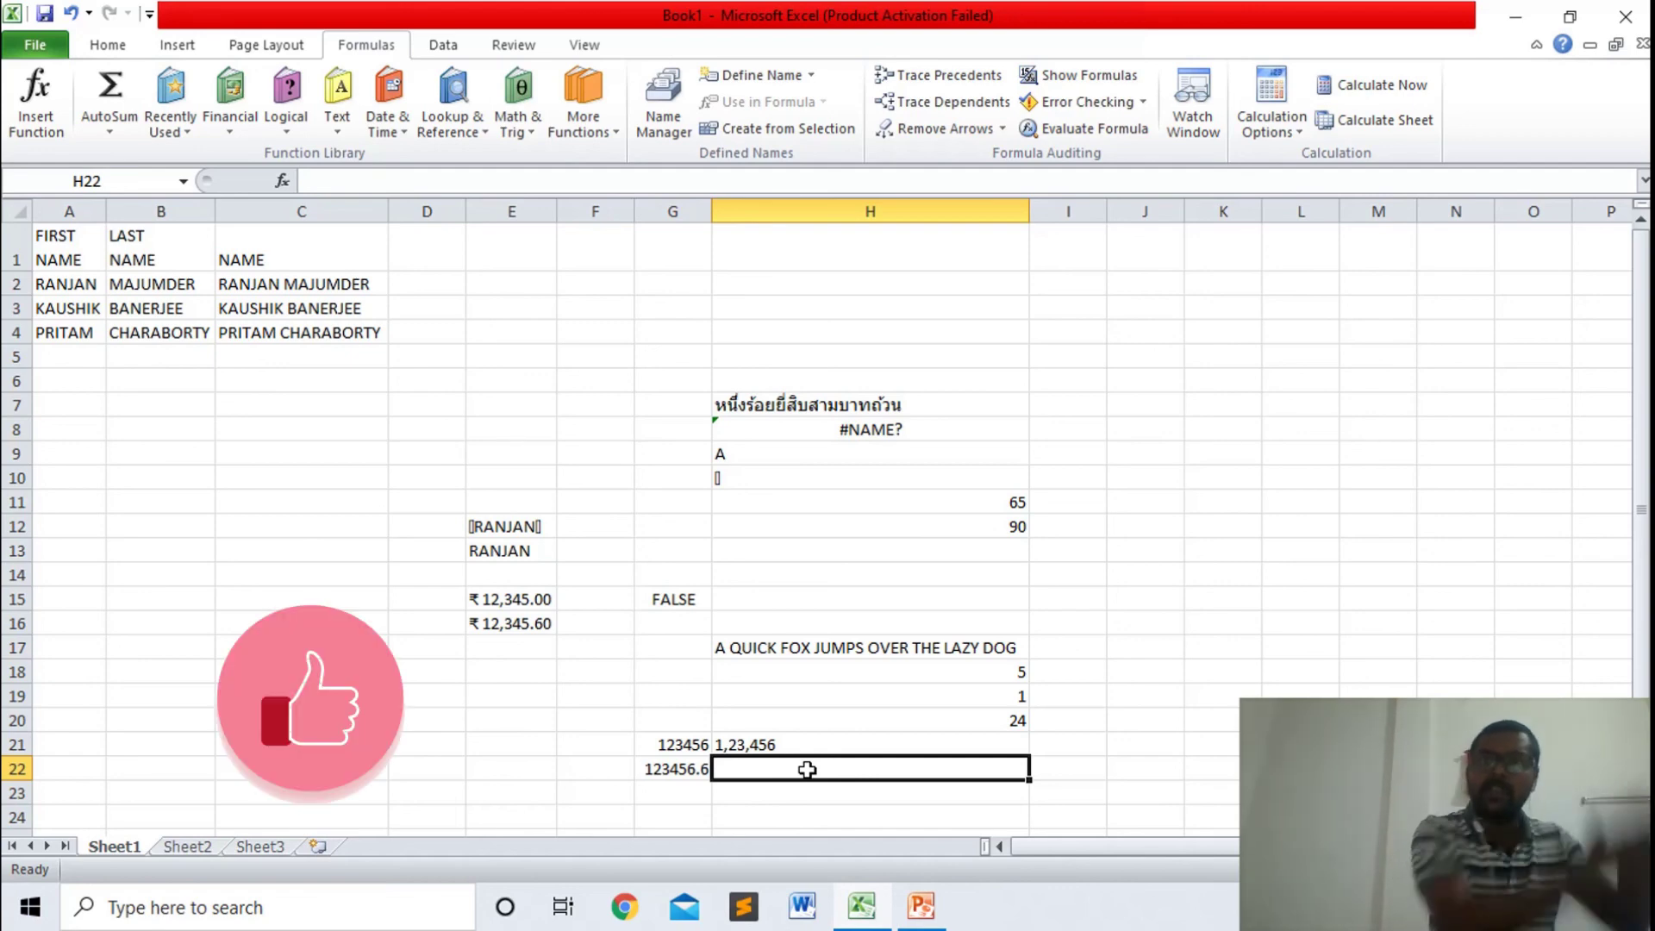
{"action": "type", "text": "="}
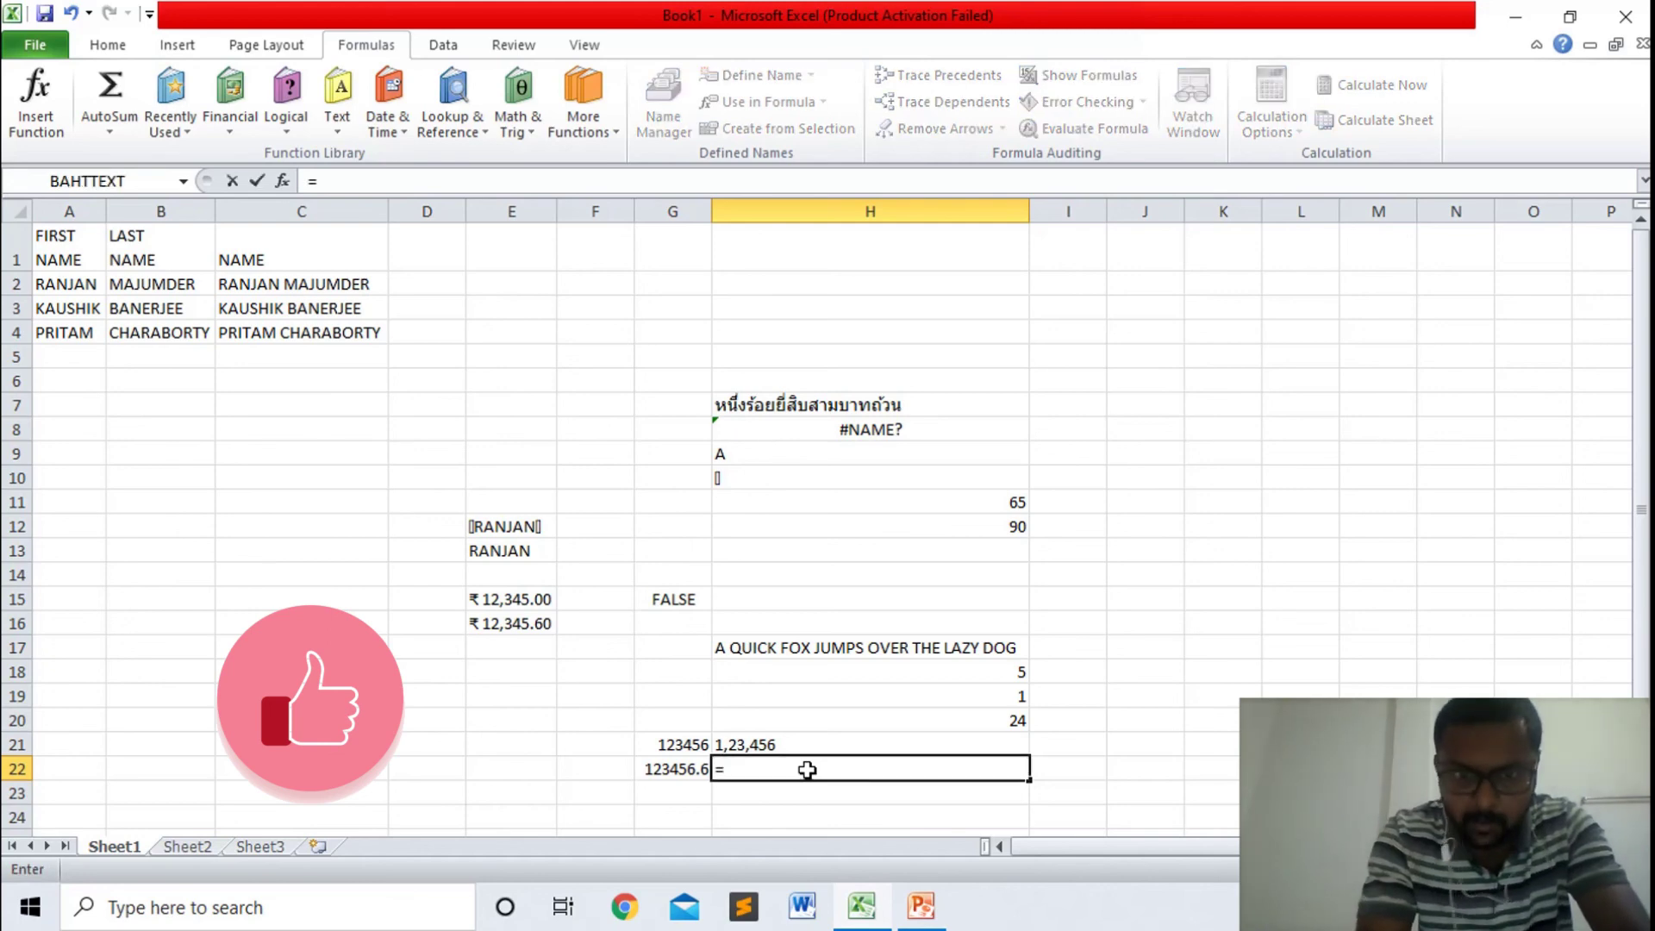
{"action": "type", "text": "FIXED("}
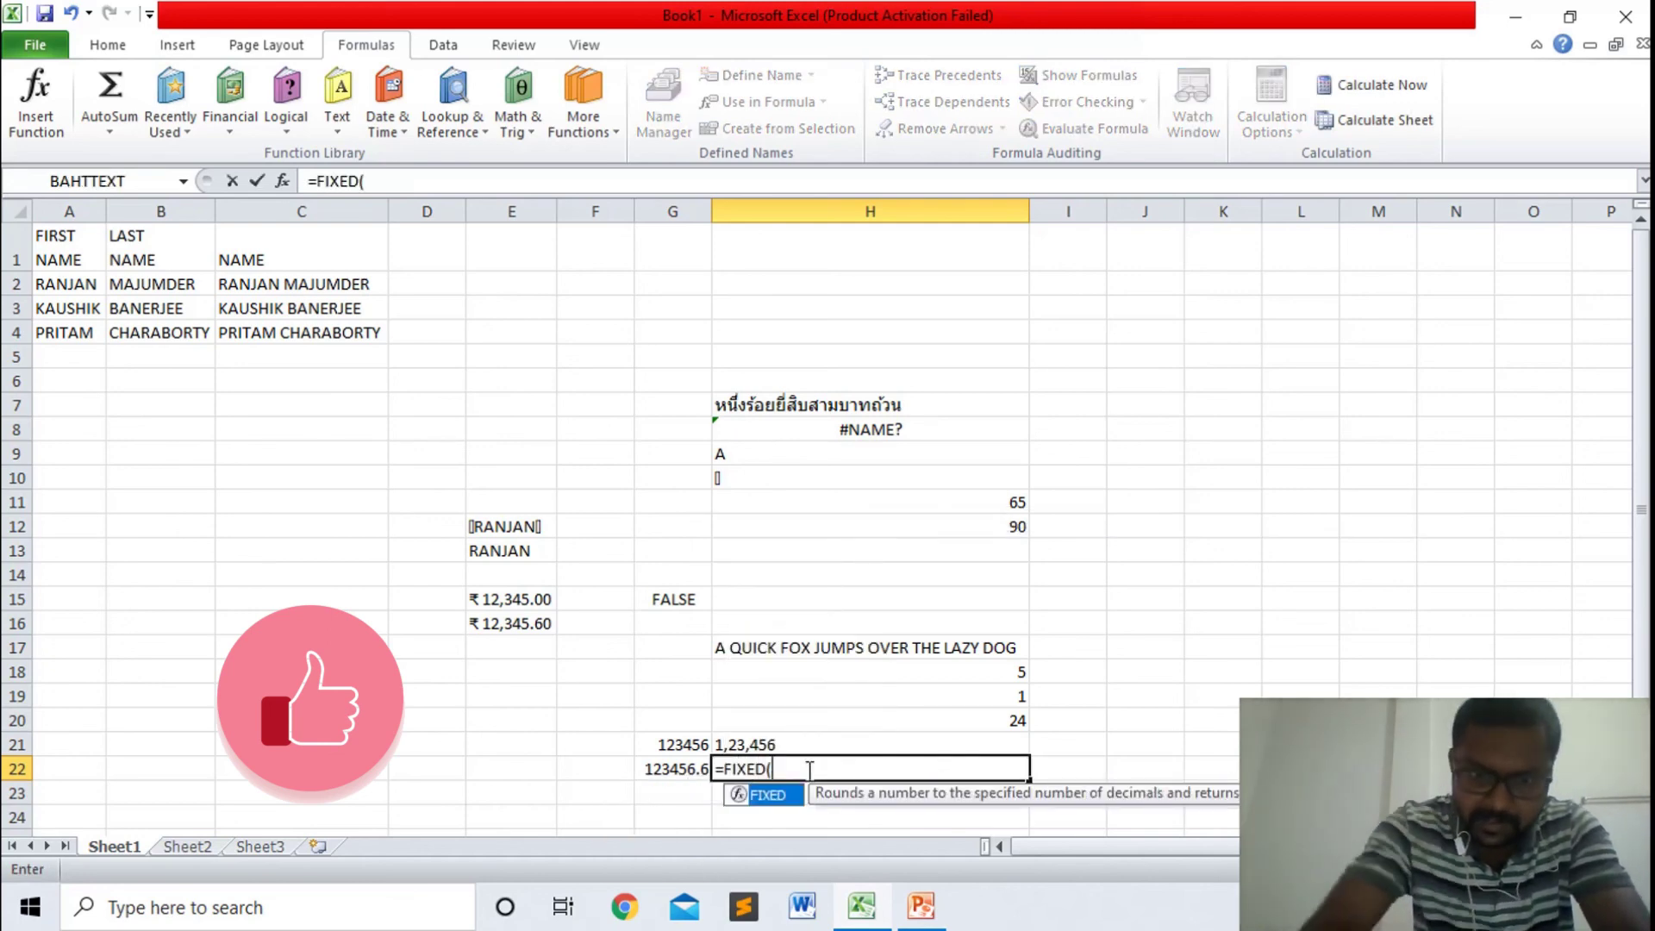
{"action": "left_click", "coordinate": [687, 769]}
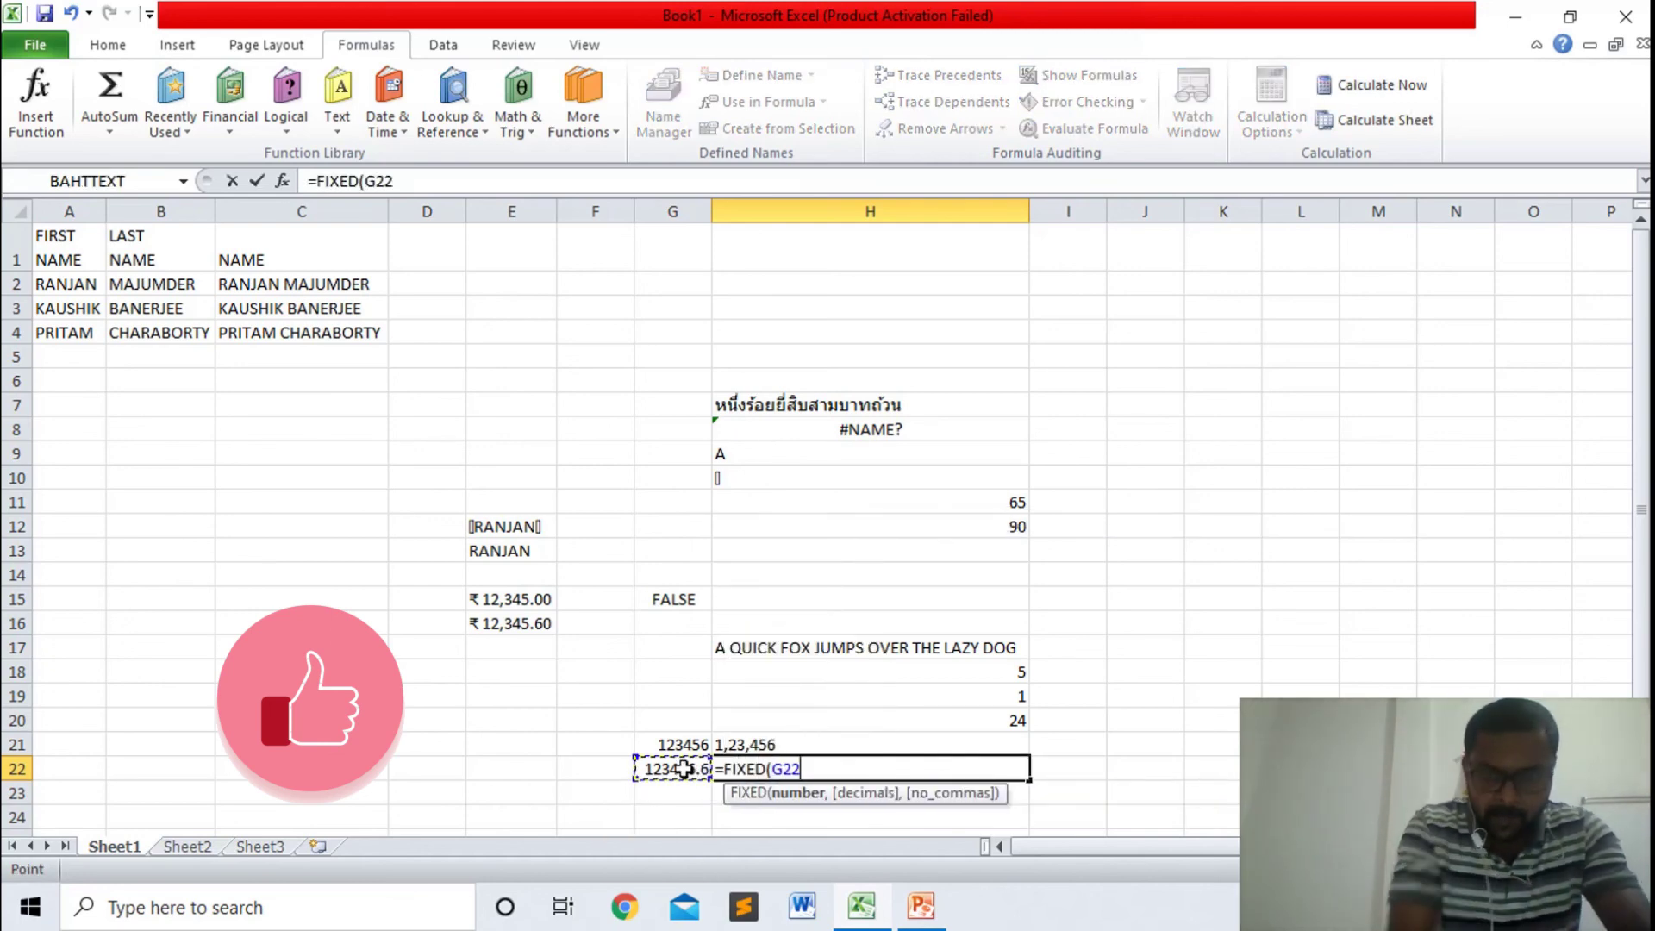
{"action": "type", "text": ","}
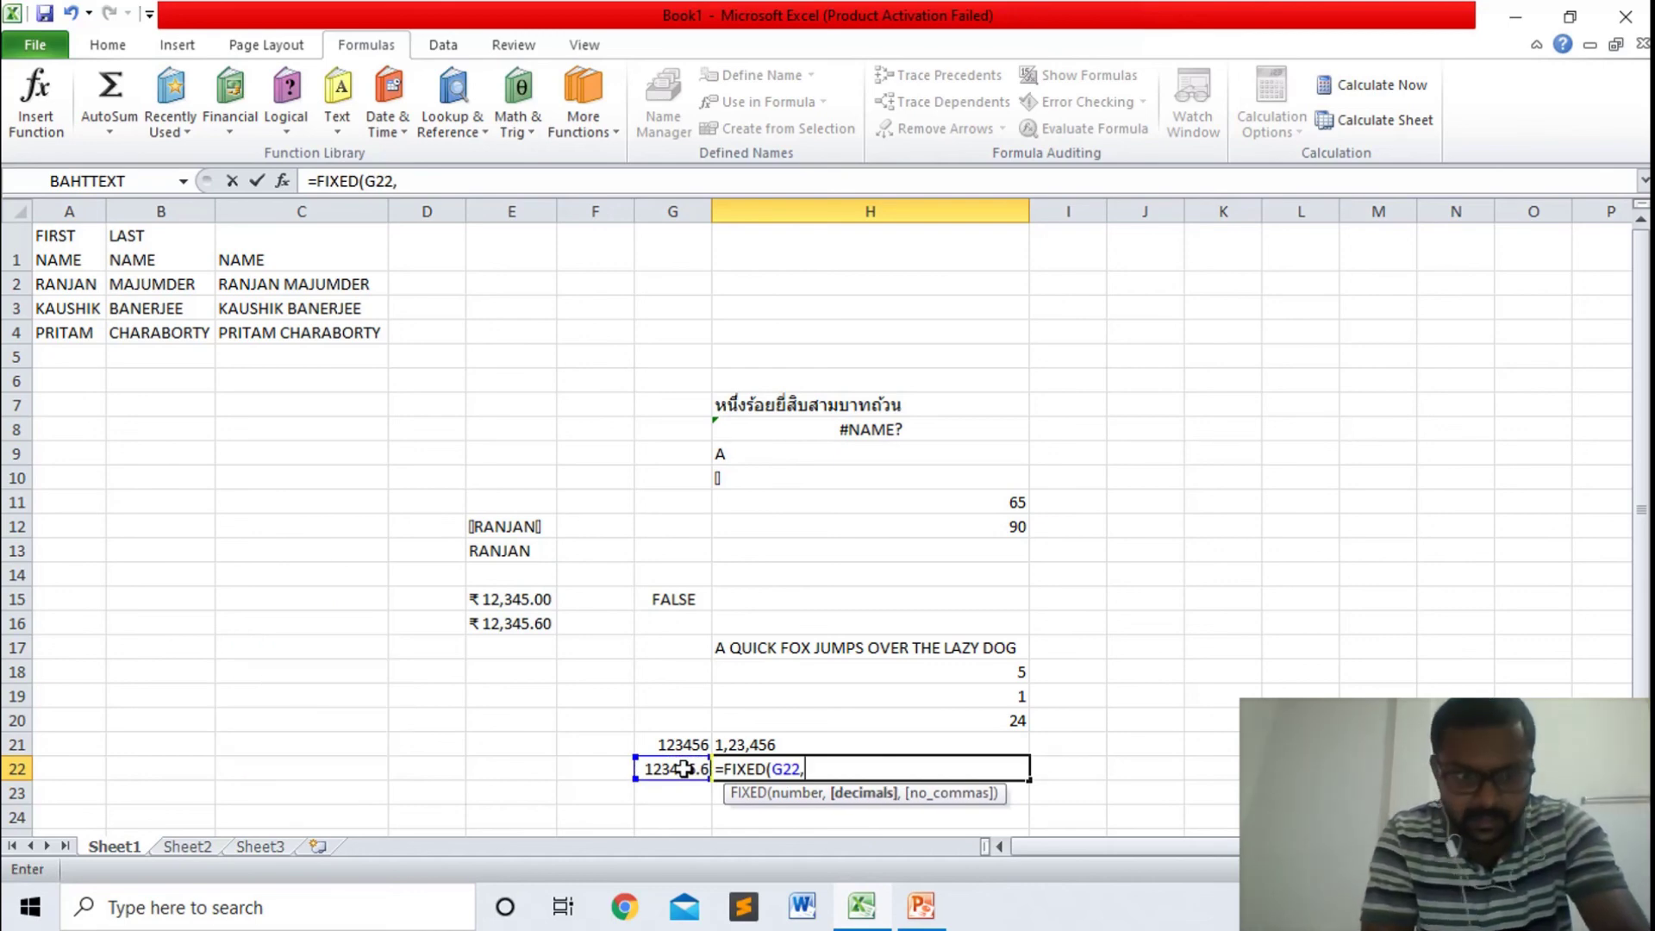
{"action": "type", "text": "2"}
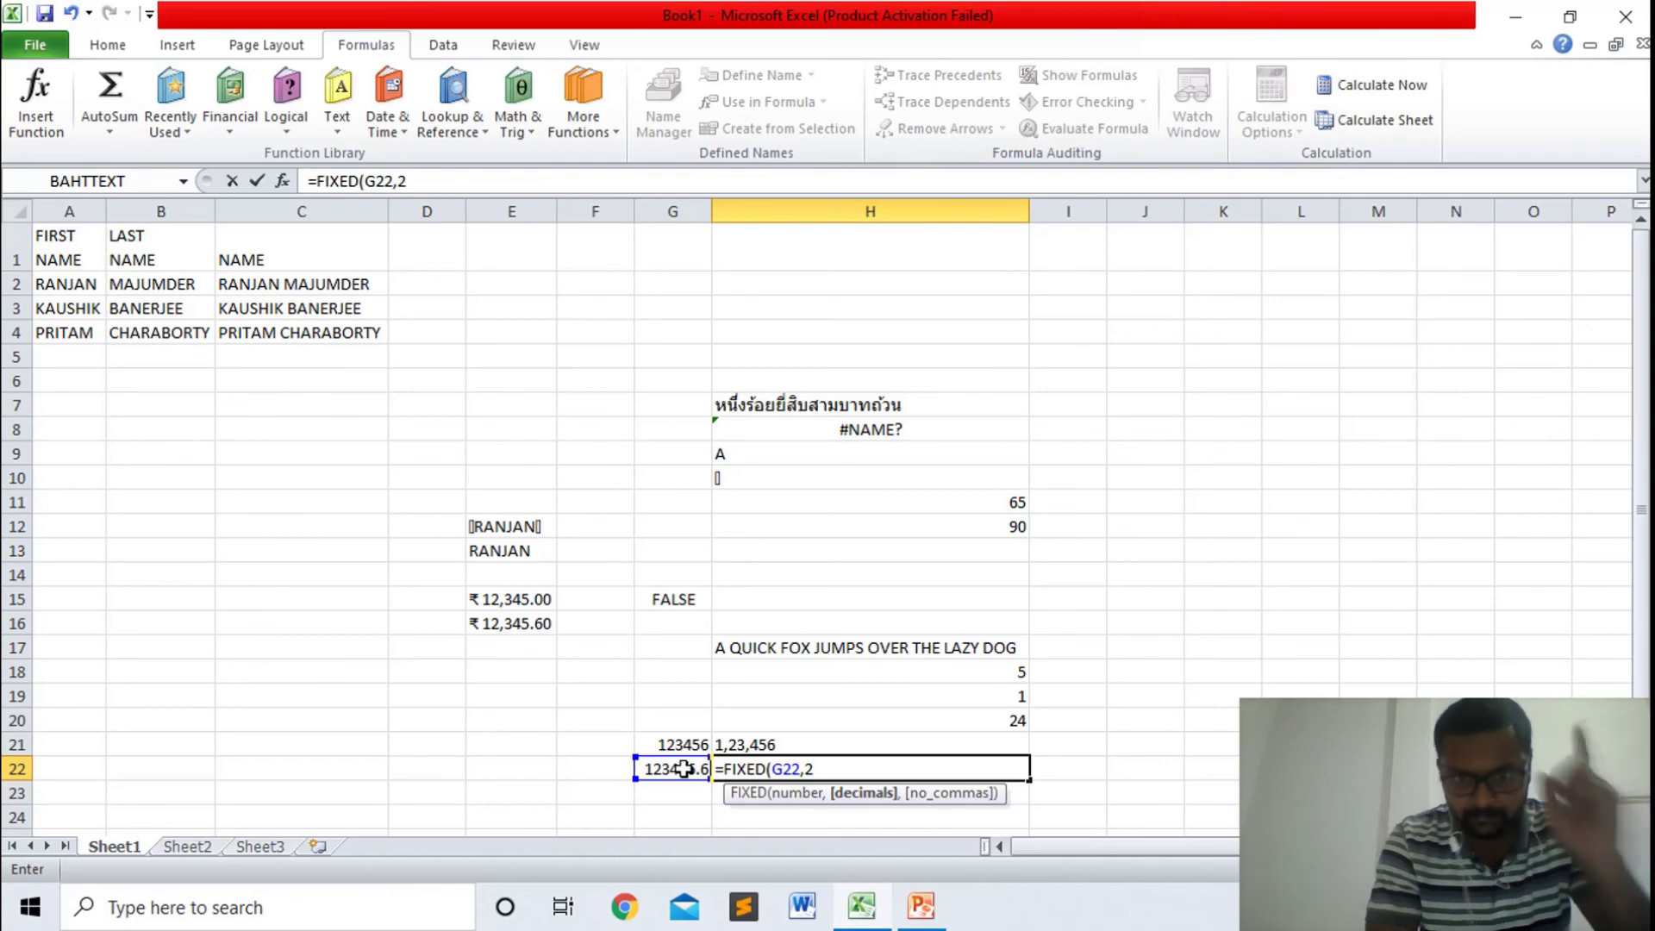
{"action": "key", "text": "BackSpace"}
{"action": "type", "text": "1"}
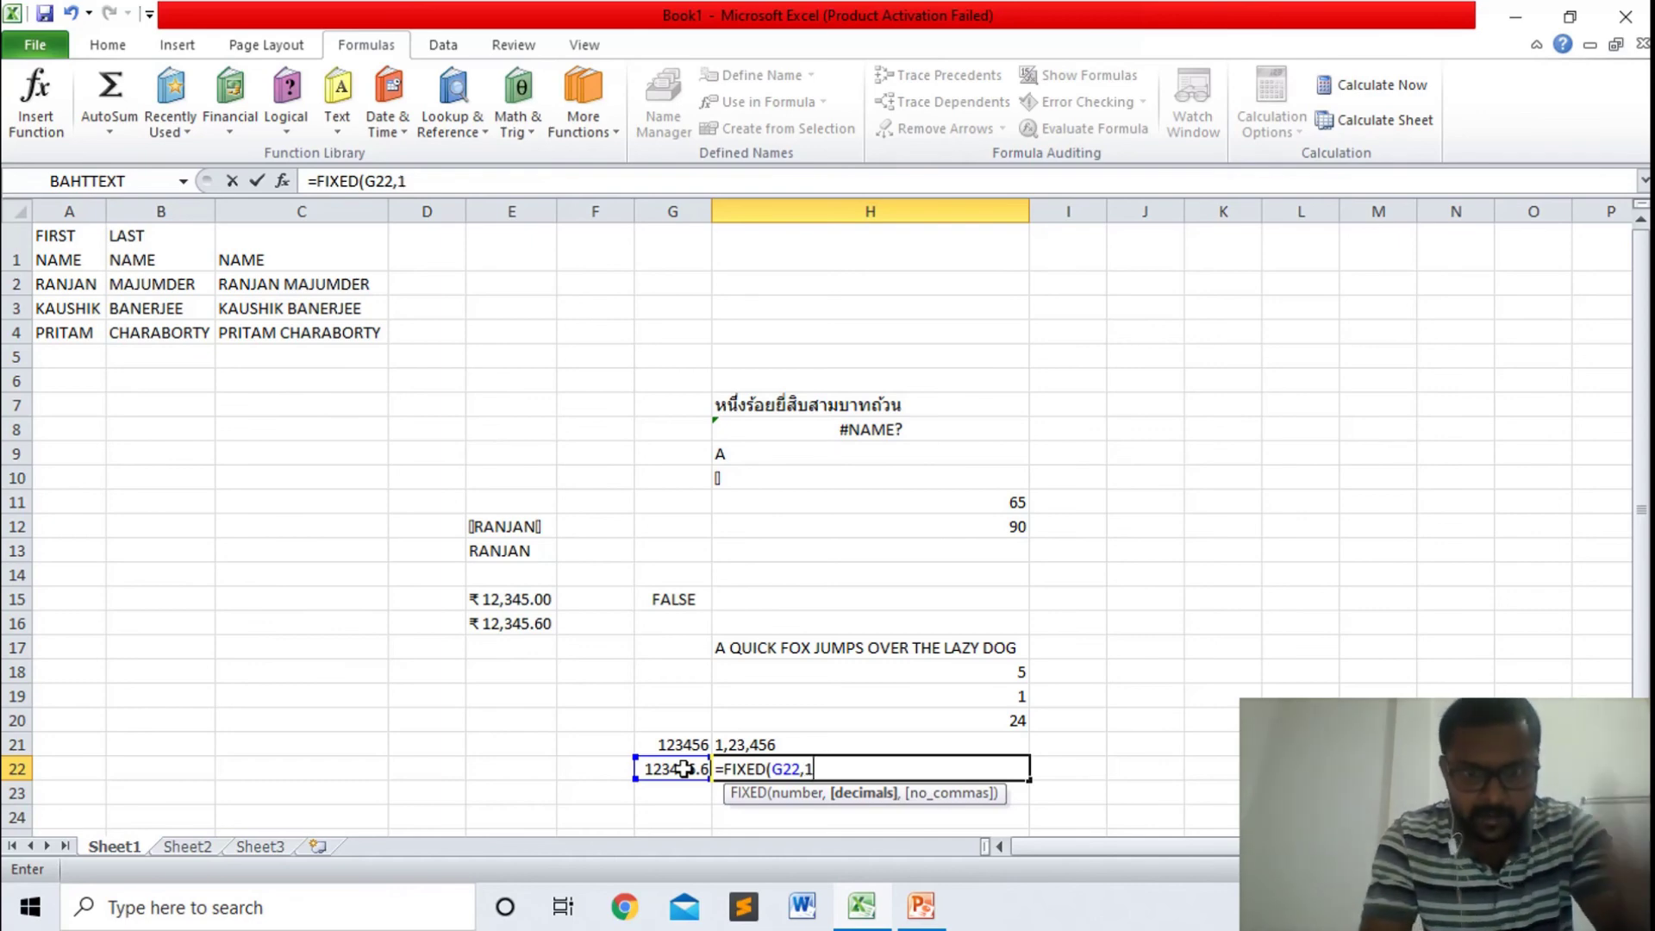
{"action": "type", "text": ","}
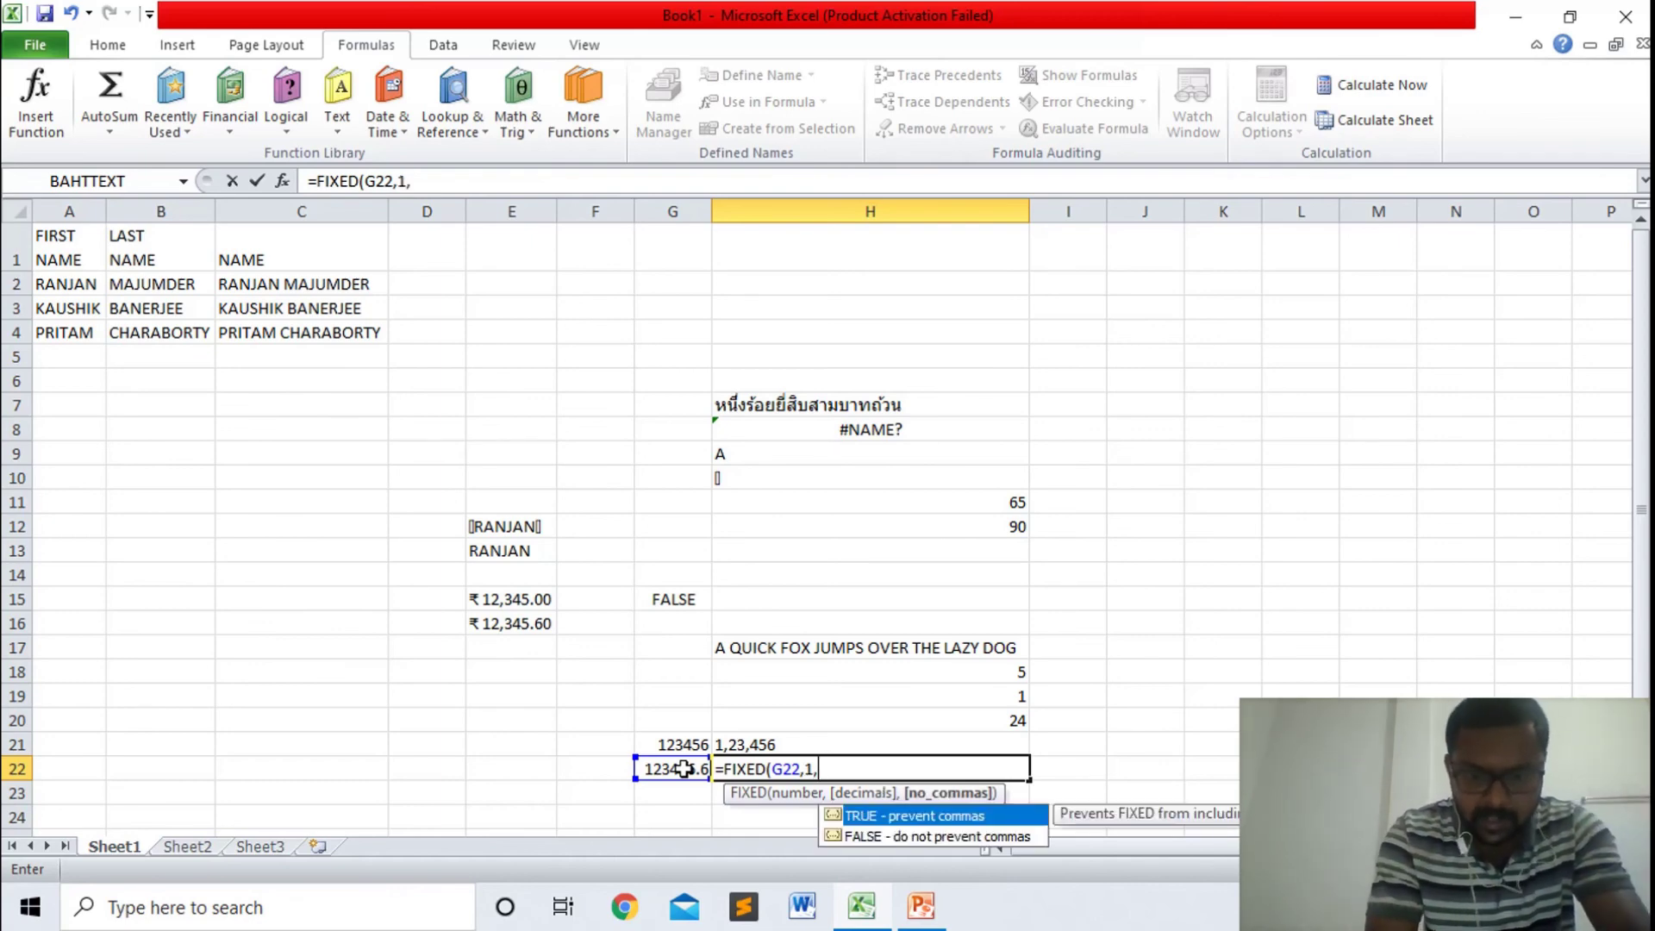
{"action": "type", "text": "FA"}
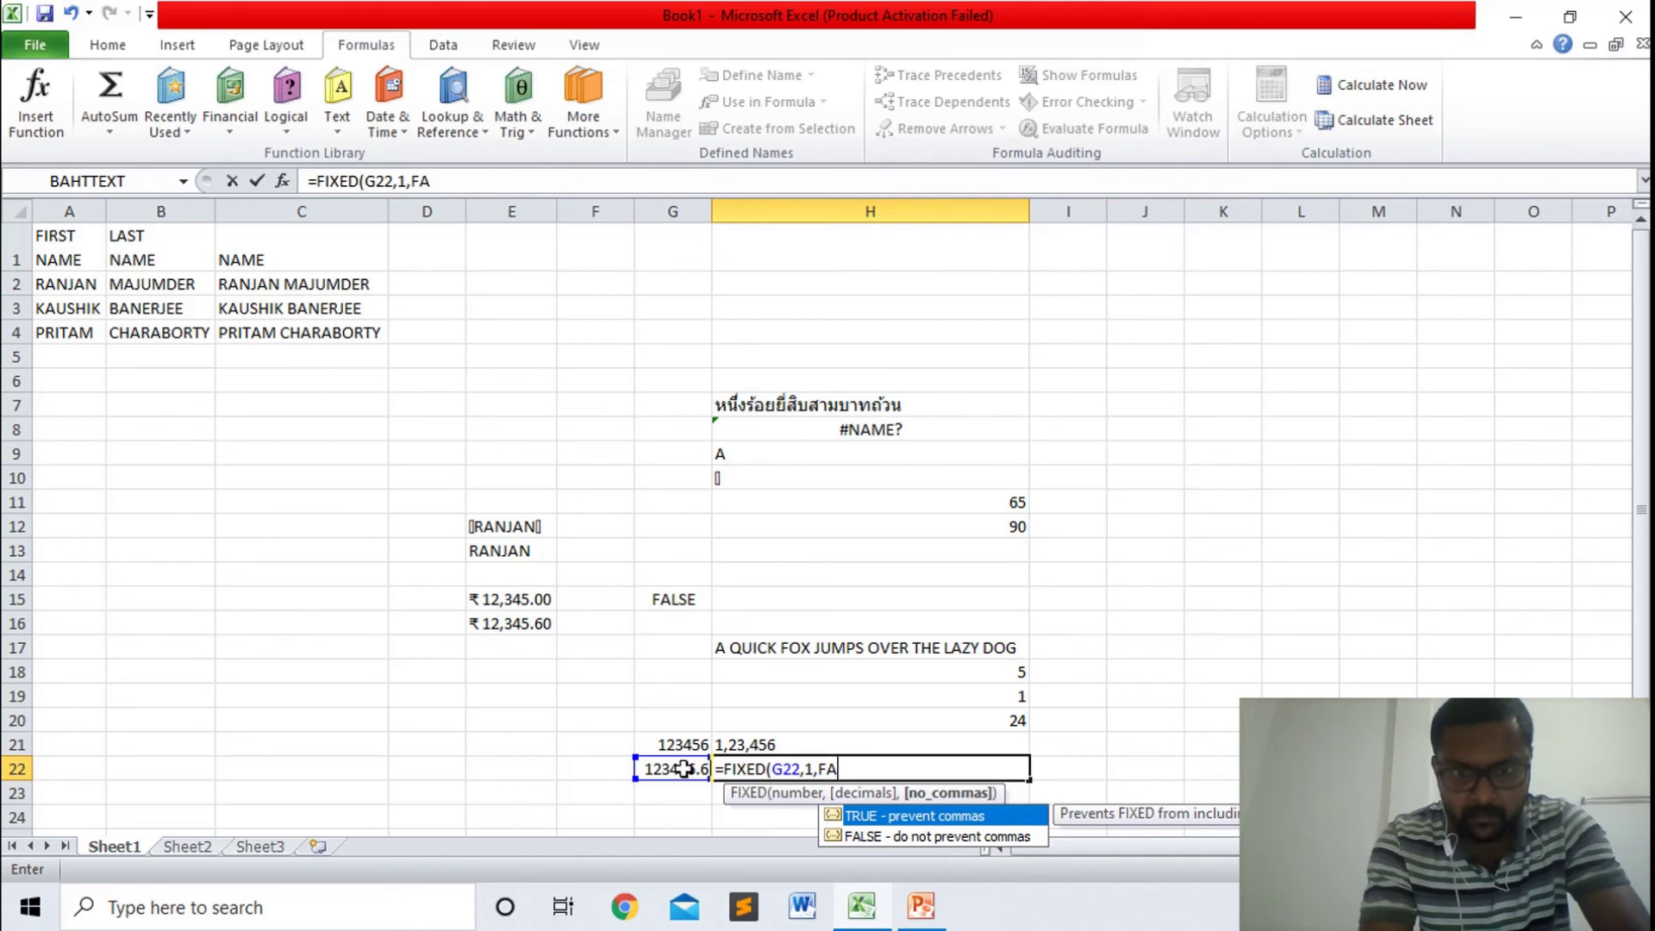
{"action": "type", "text": "LSE)"}
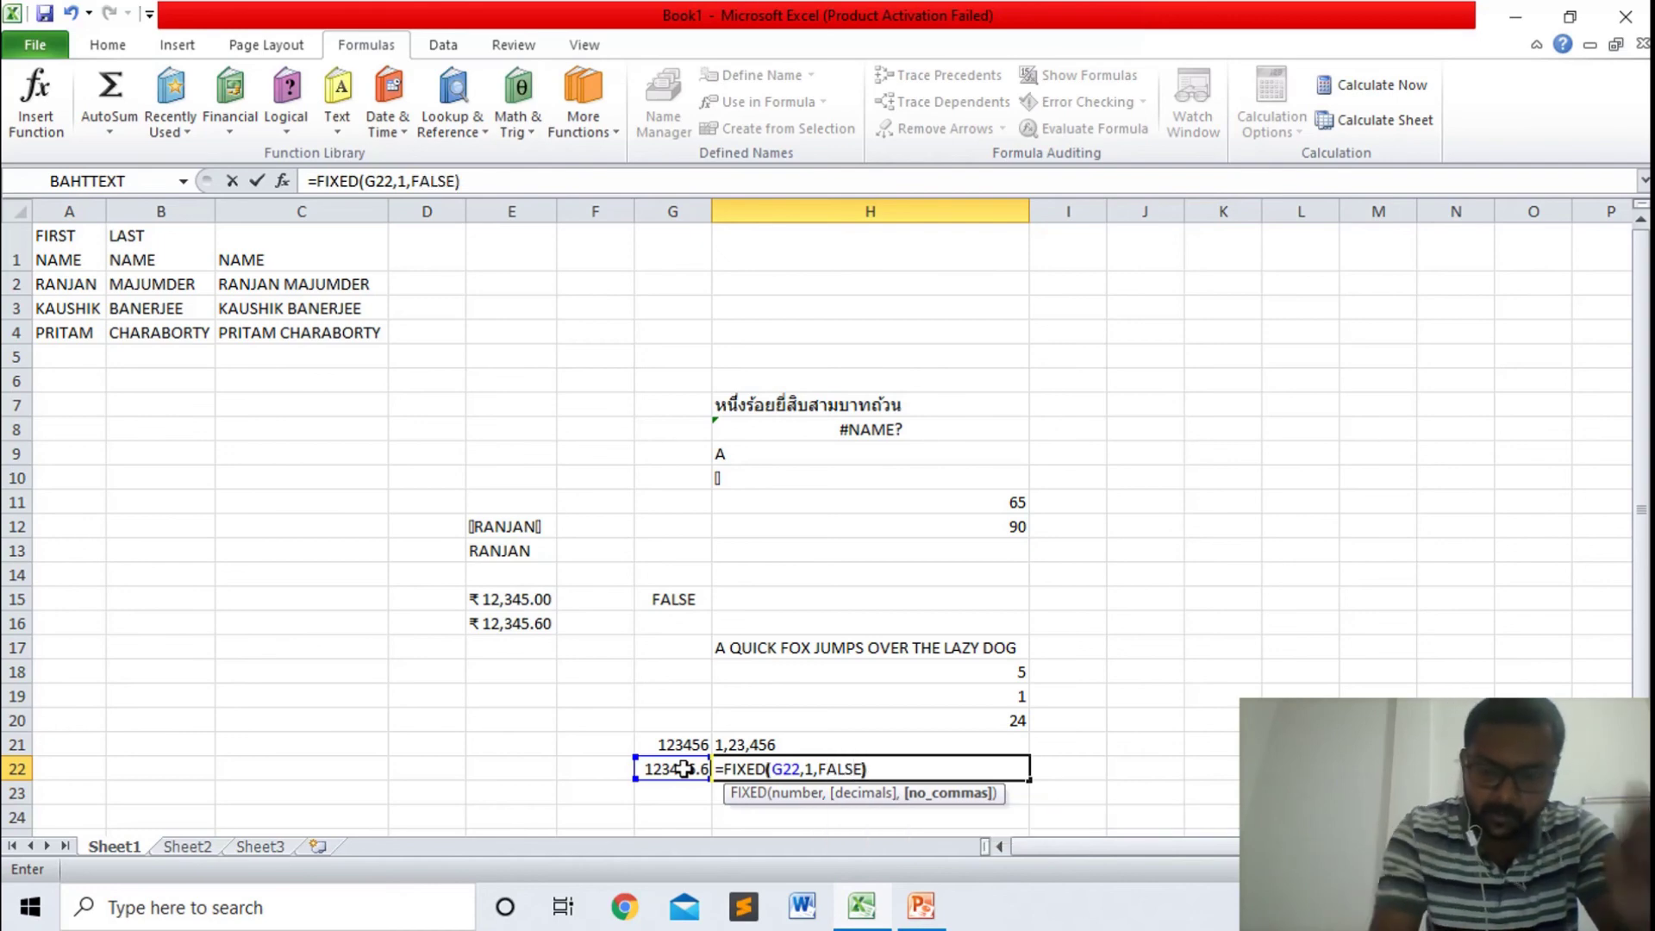
{"action": "key", "text": "Return"}
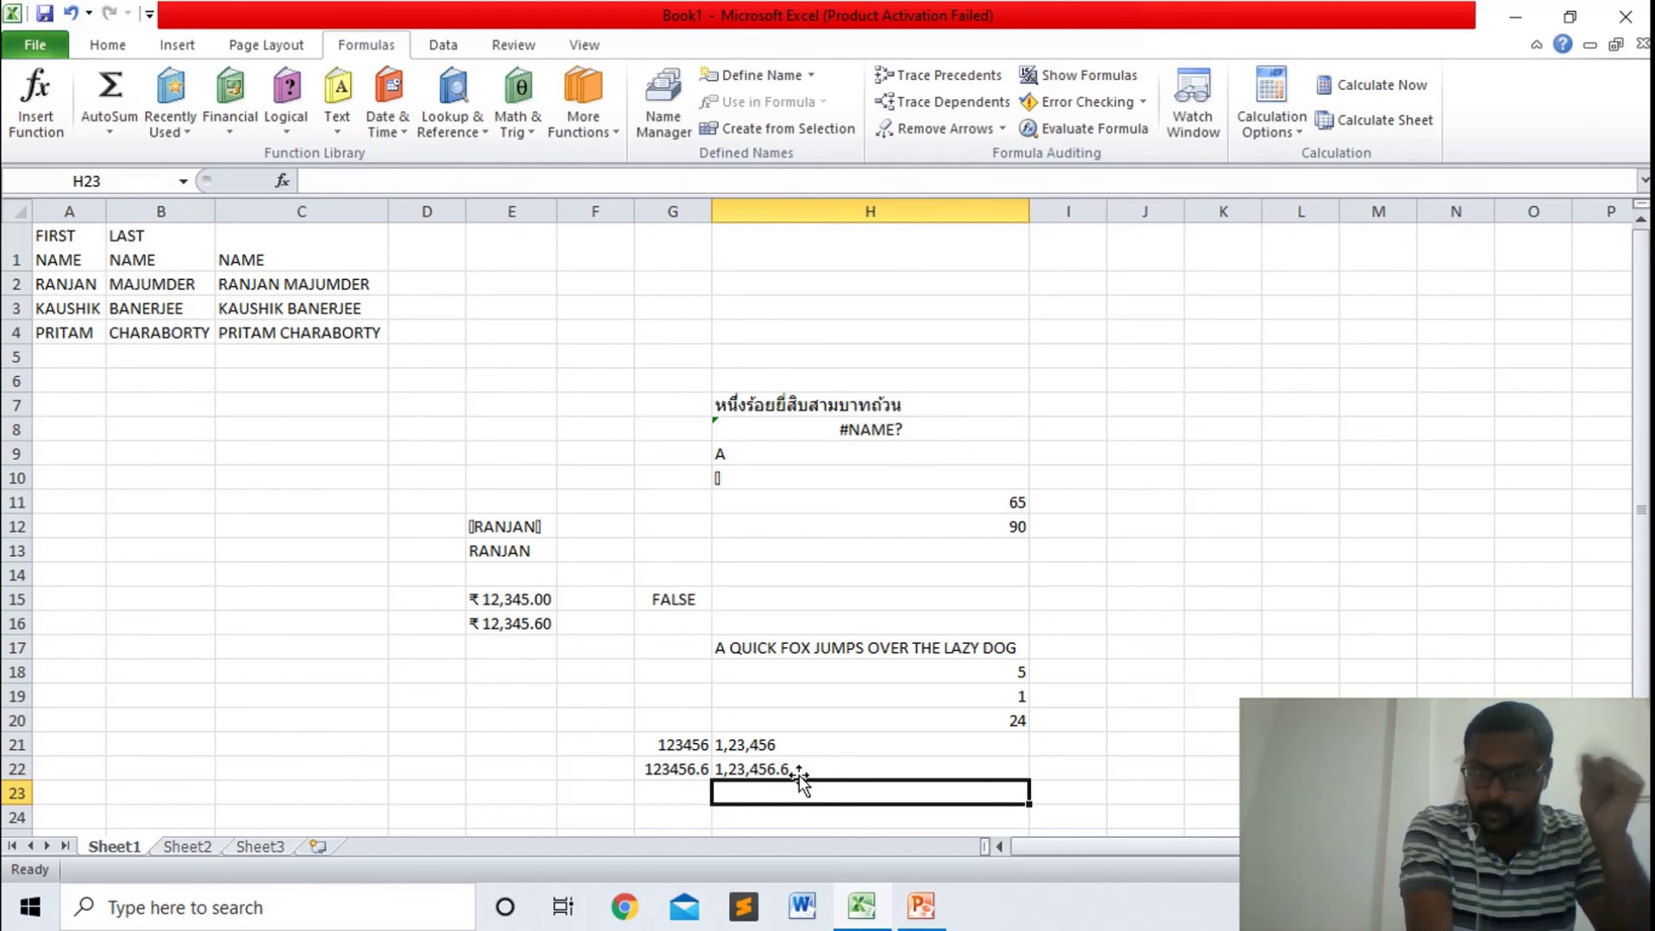
- Edit H22's formula to =FIXED(G22,2,FALSE), showing 1,23,456.60
{"action": "left_click", "coordinate": [799, 773]}
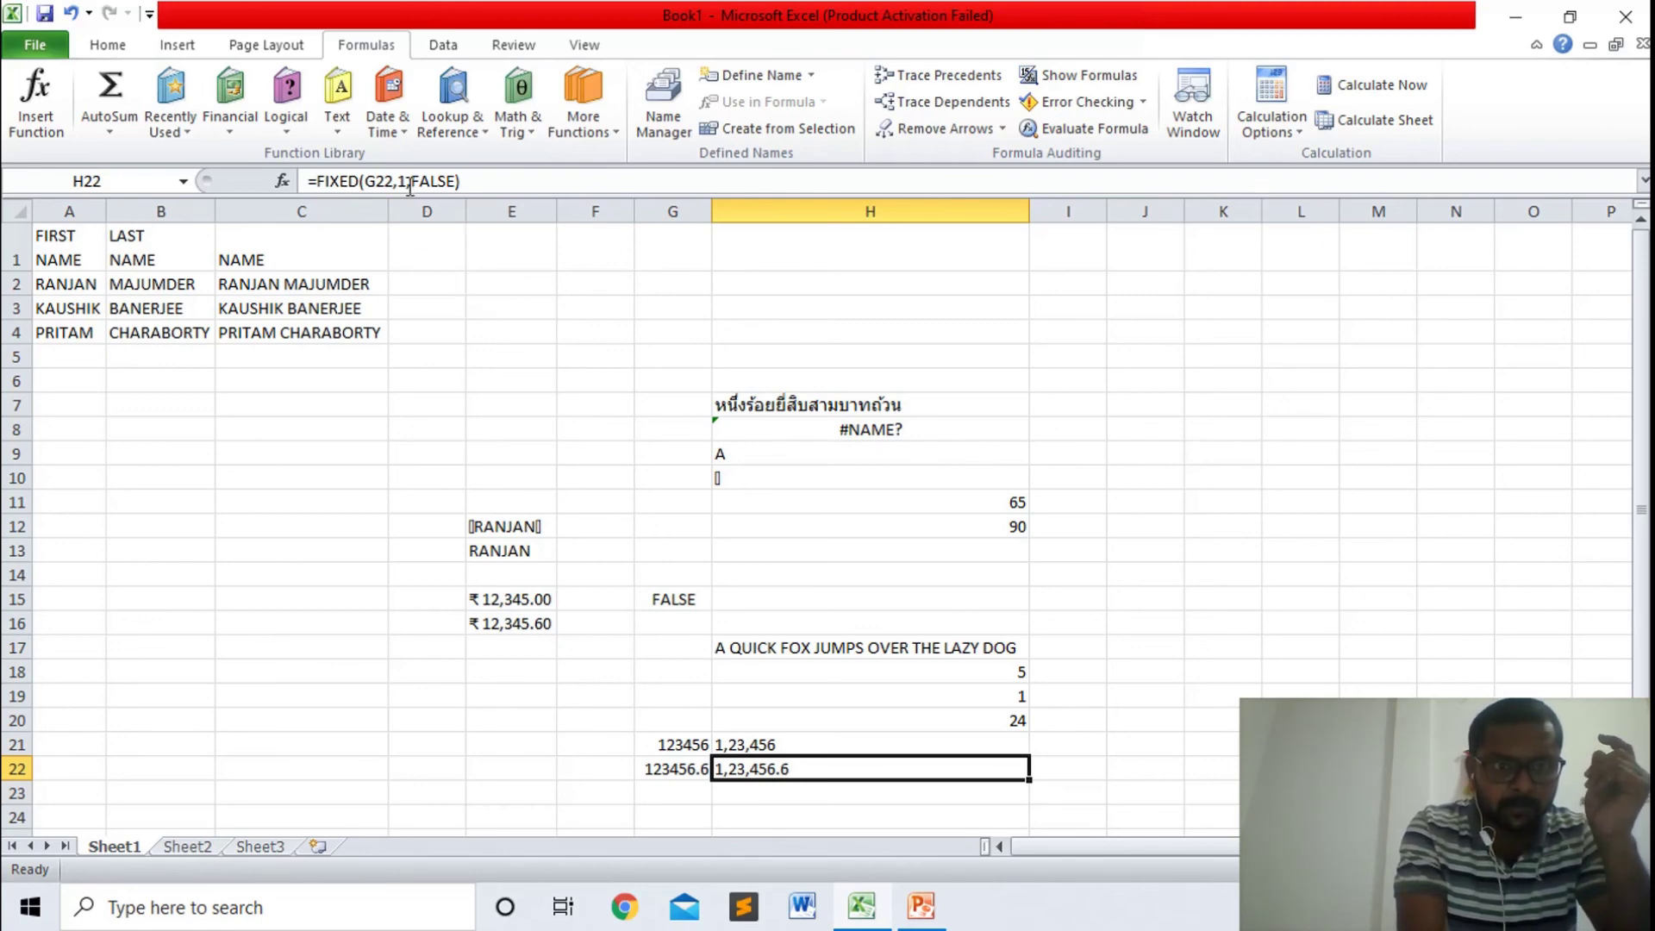
{"action": "left_click", "coordinate": [409, 181]}
{"action": "key", "text": "BackSpace"}
{"action": "type", "text": "2"}
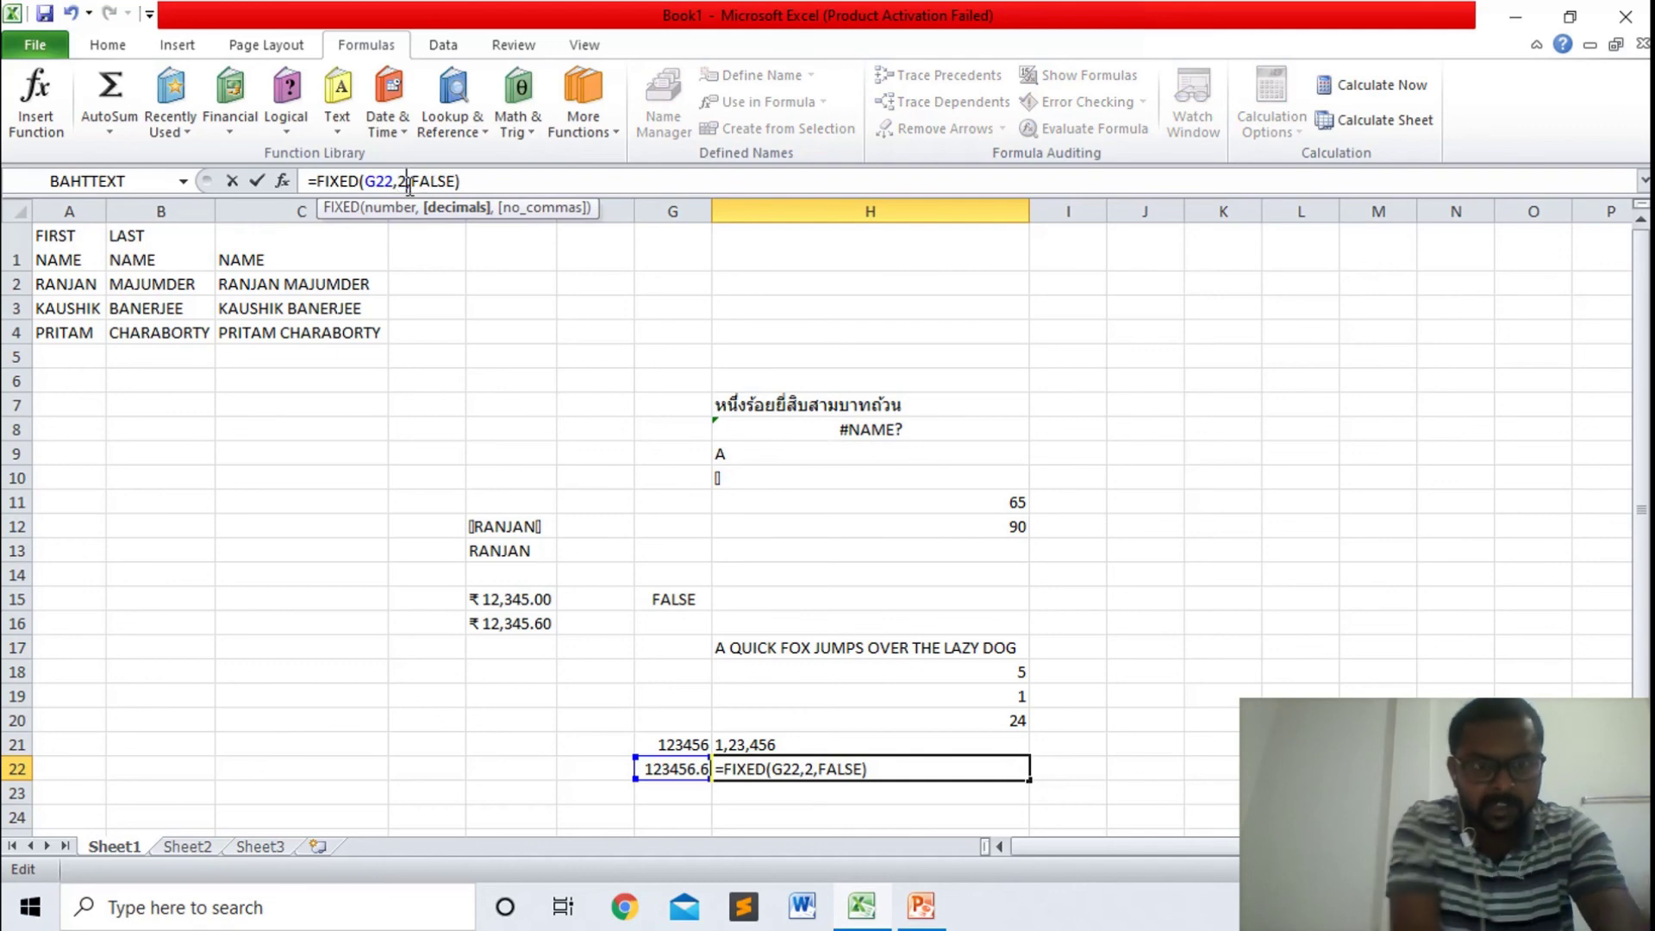
{"action": "key", "text": "Return"}
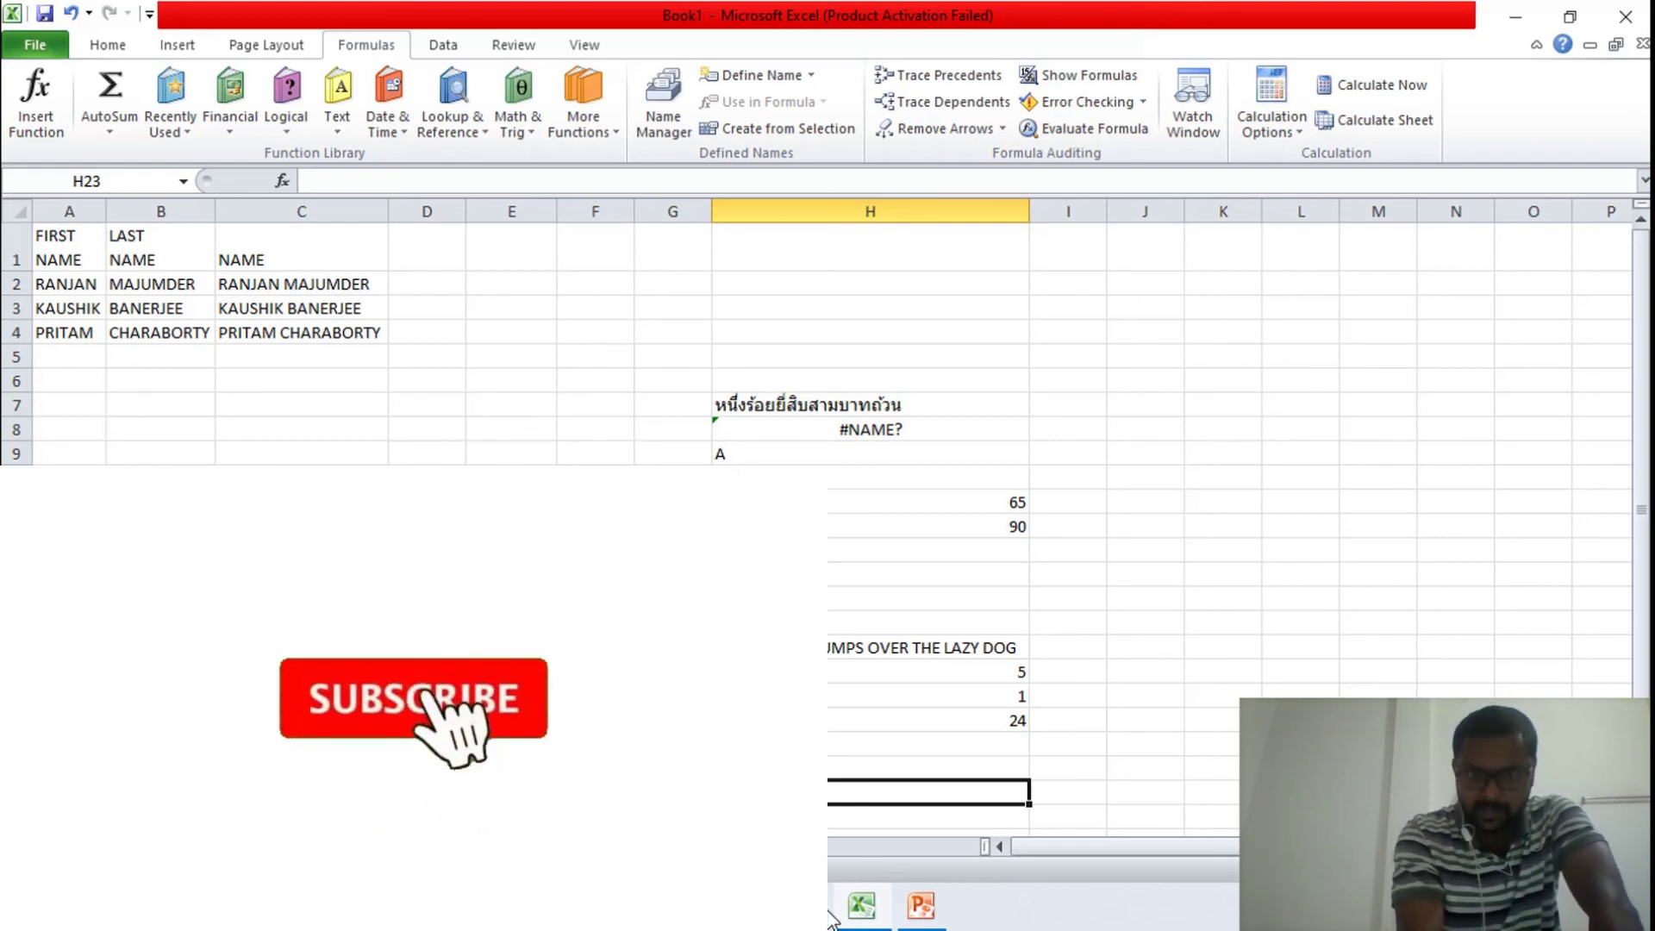
{"action": "left_click", "coordinate": [920, 905]}
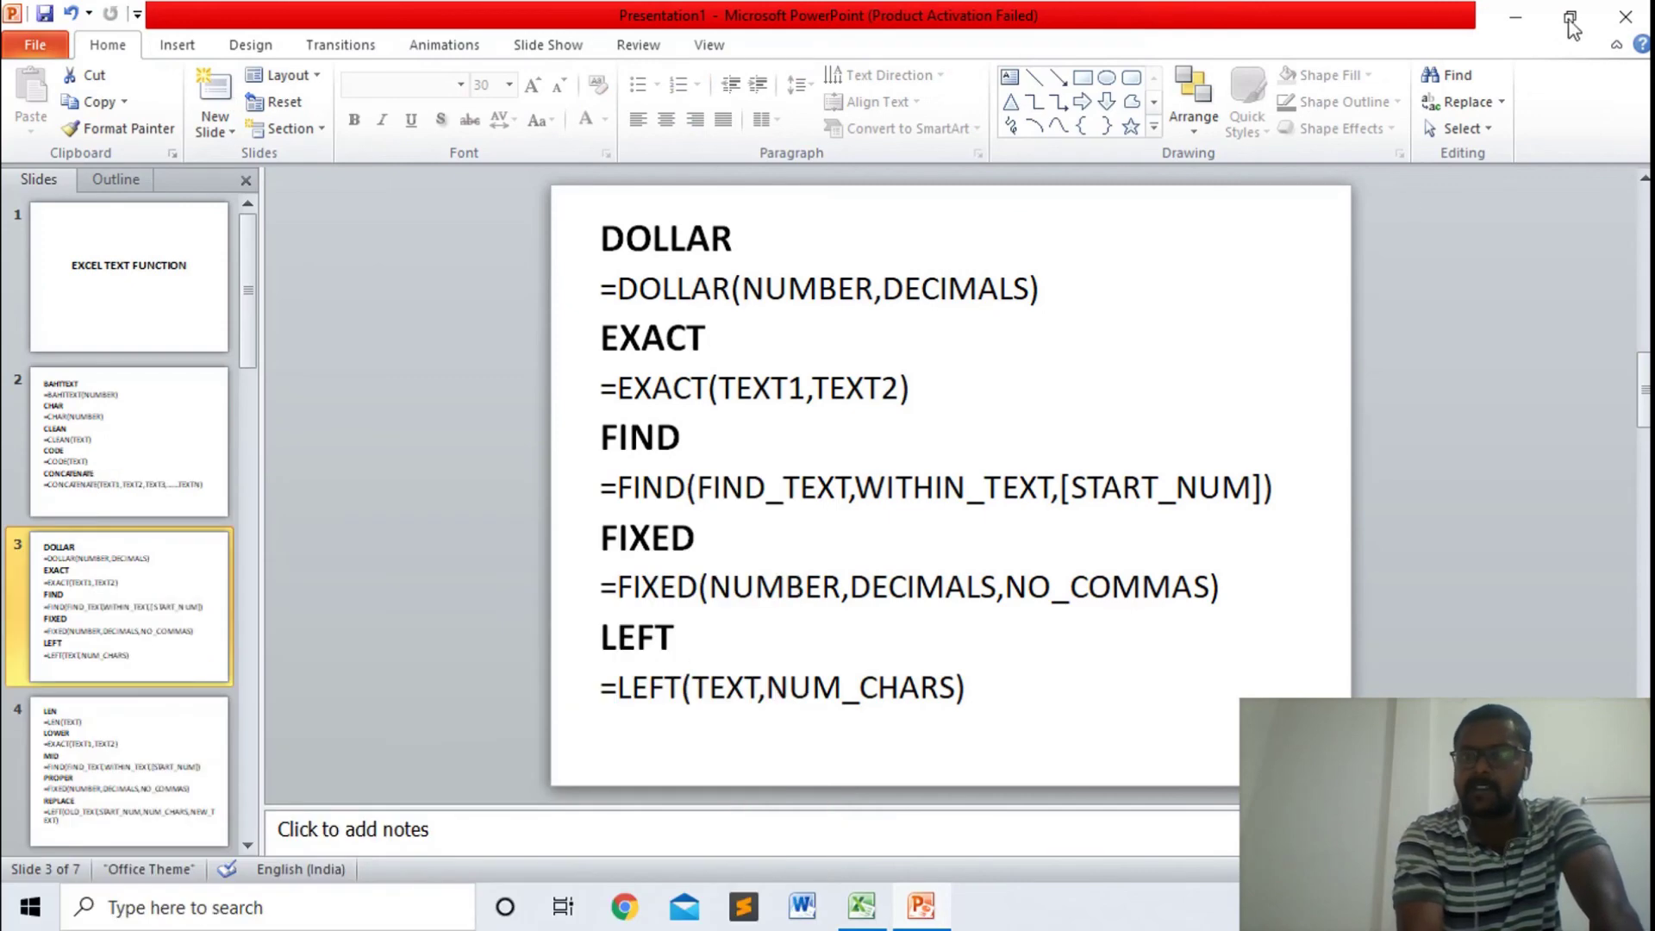
{"action": "left_click", "coordinate": [1517, 12]}
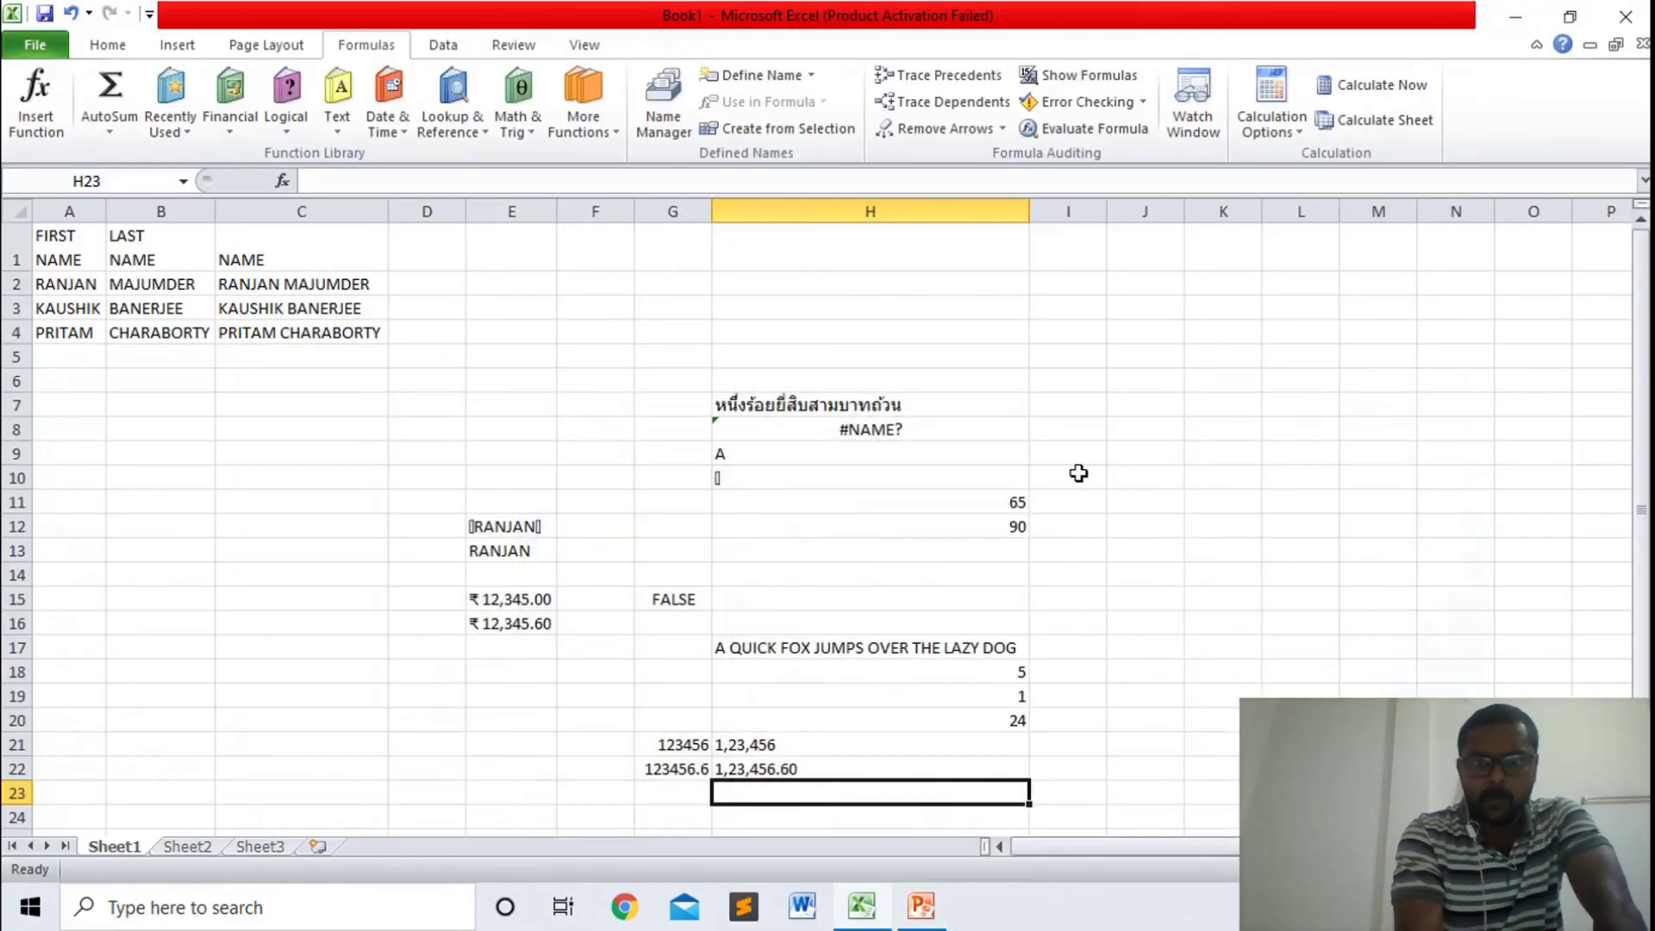
{"action": "left_click", "coordinate": [426, 348]}
- Drag the examples block from D5:H22 to J5:N22, undoing a misplaced first move
{"action": "left_click_drag", "start_coordinate": [426, 348], "coordinate": [1015, 771]}
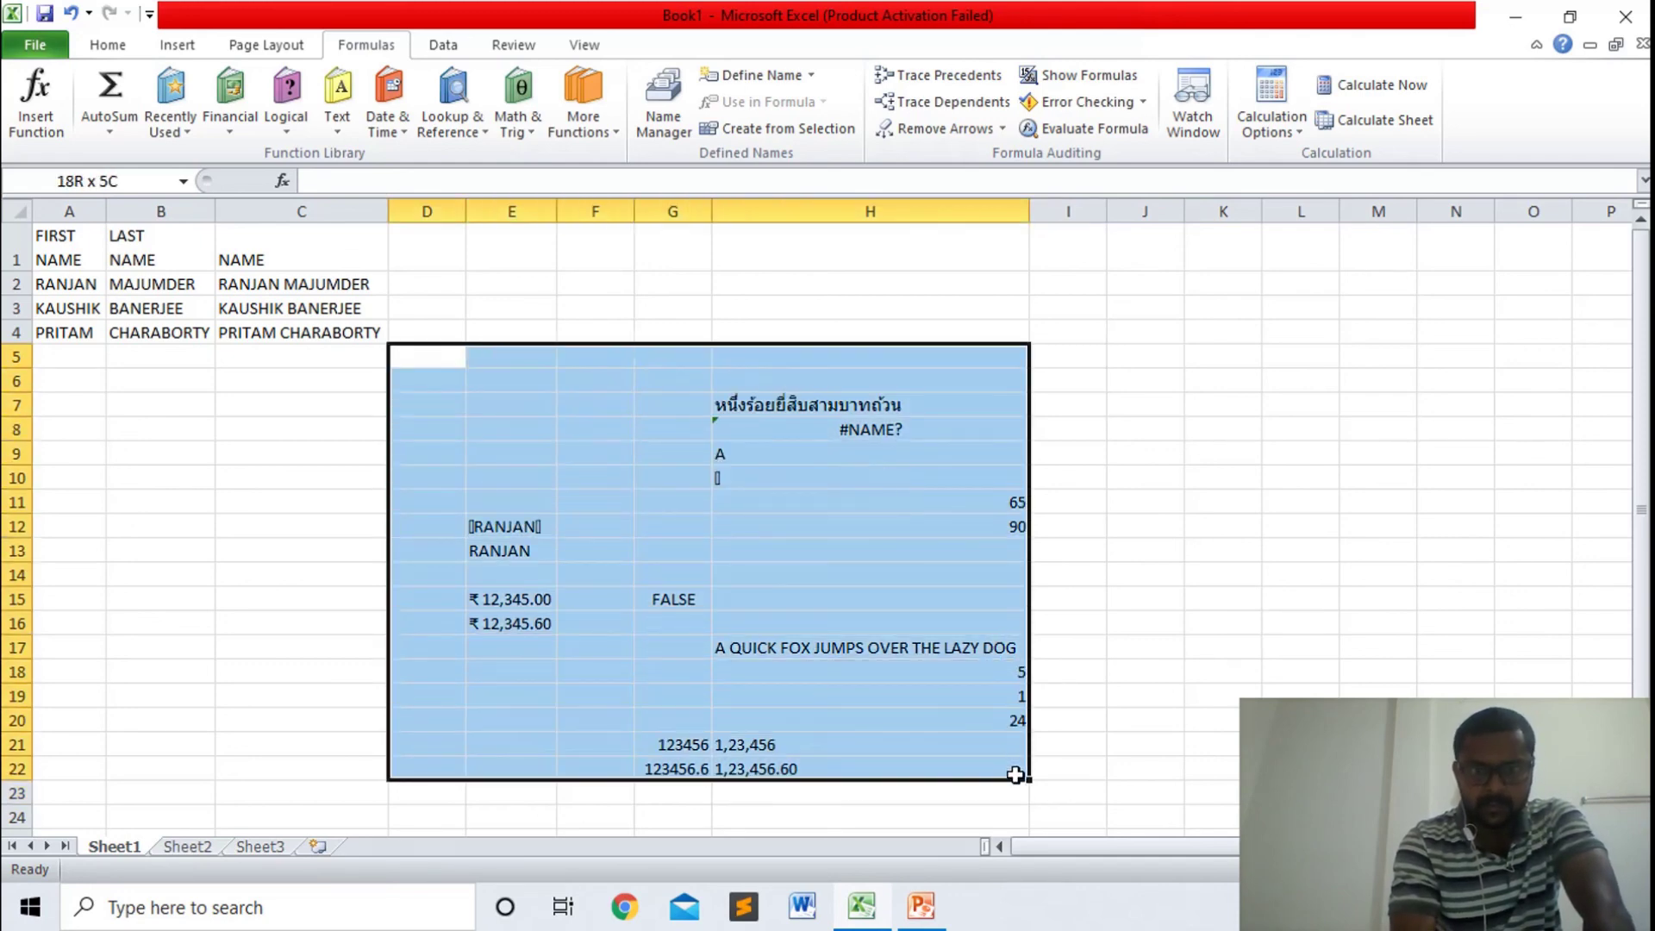
{"action": "left_click", "coordinate": [451, 348]}
{"action": "left_click", "coordinate": [450, 349]}
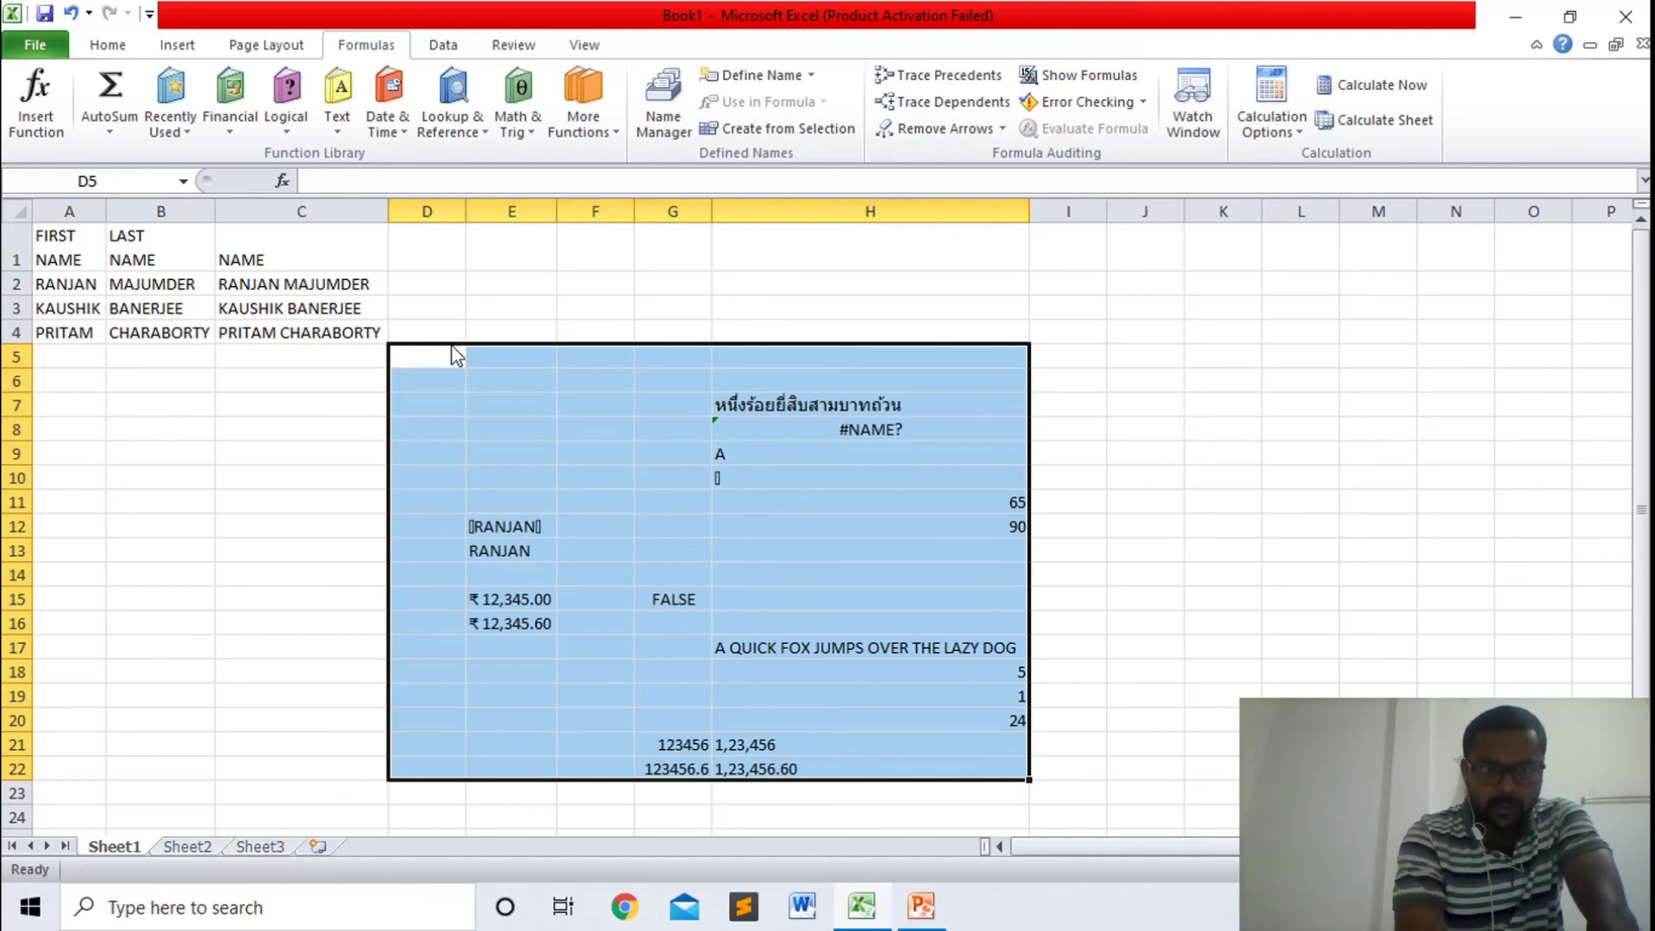
{"action": "left_click_drag", "start_coordinate": [455, 353], "coordinate": [872, 336]}
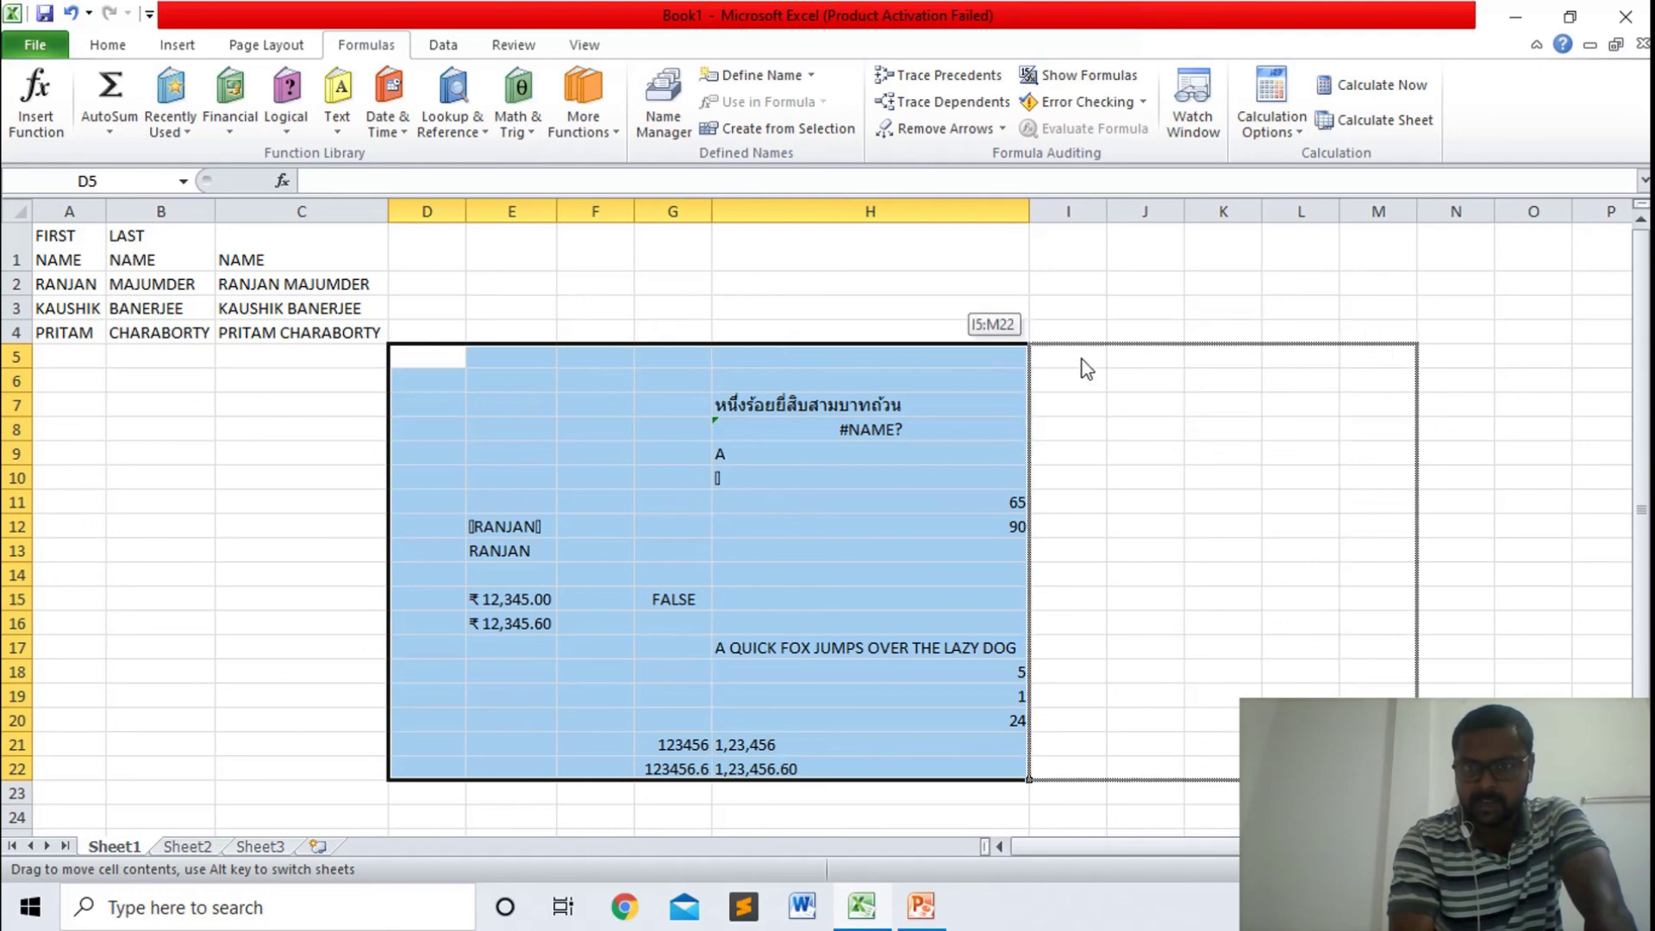
{"action": "left_click_drag", "start_coordinate": [969, 347], "coordinate": [1117, 363]}
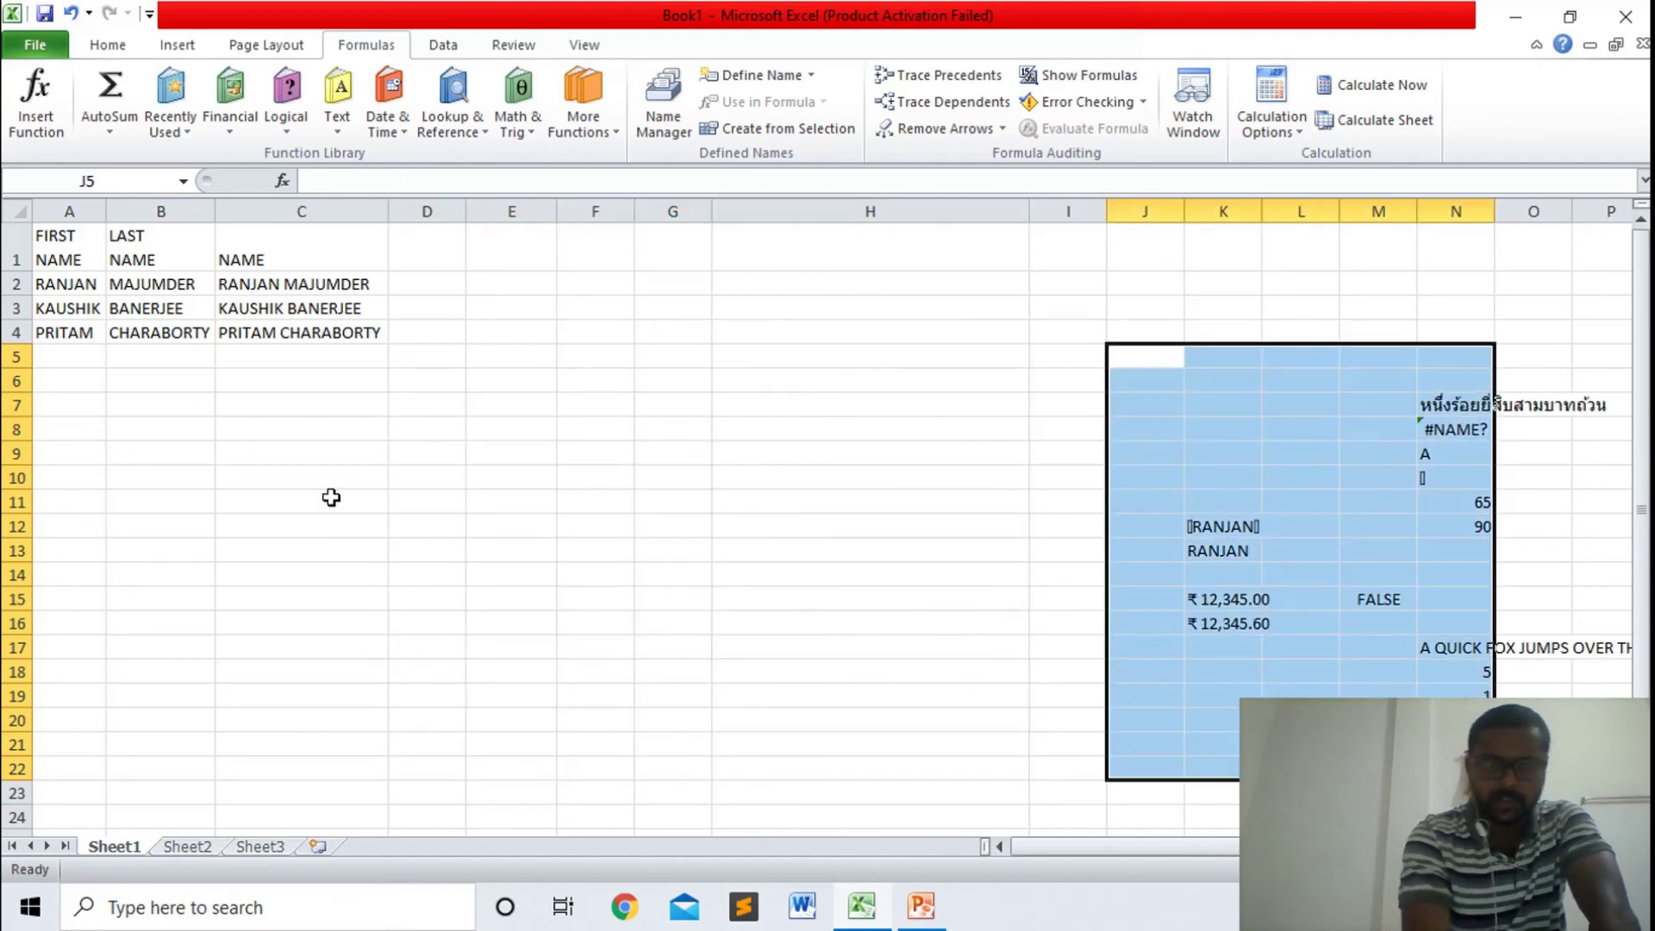
{"action": "left_click", "coordinate": [505, 361]}
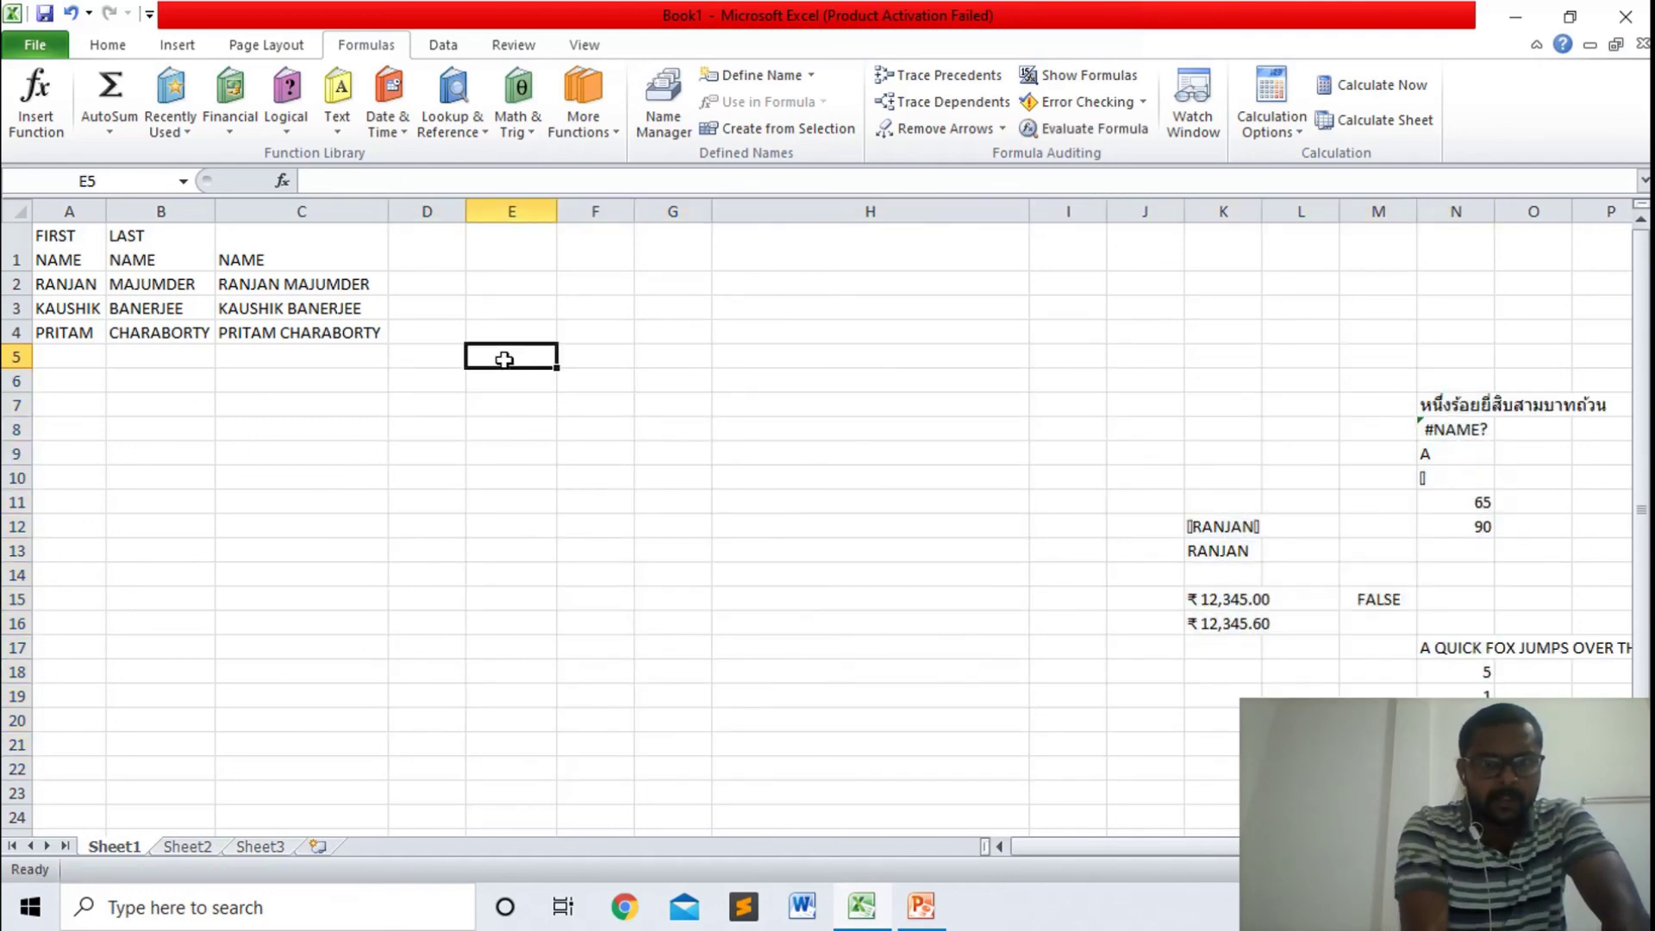
{"action": "key", "text": "ctrl+z"}
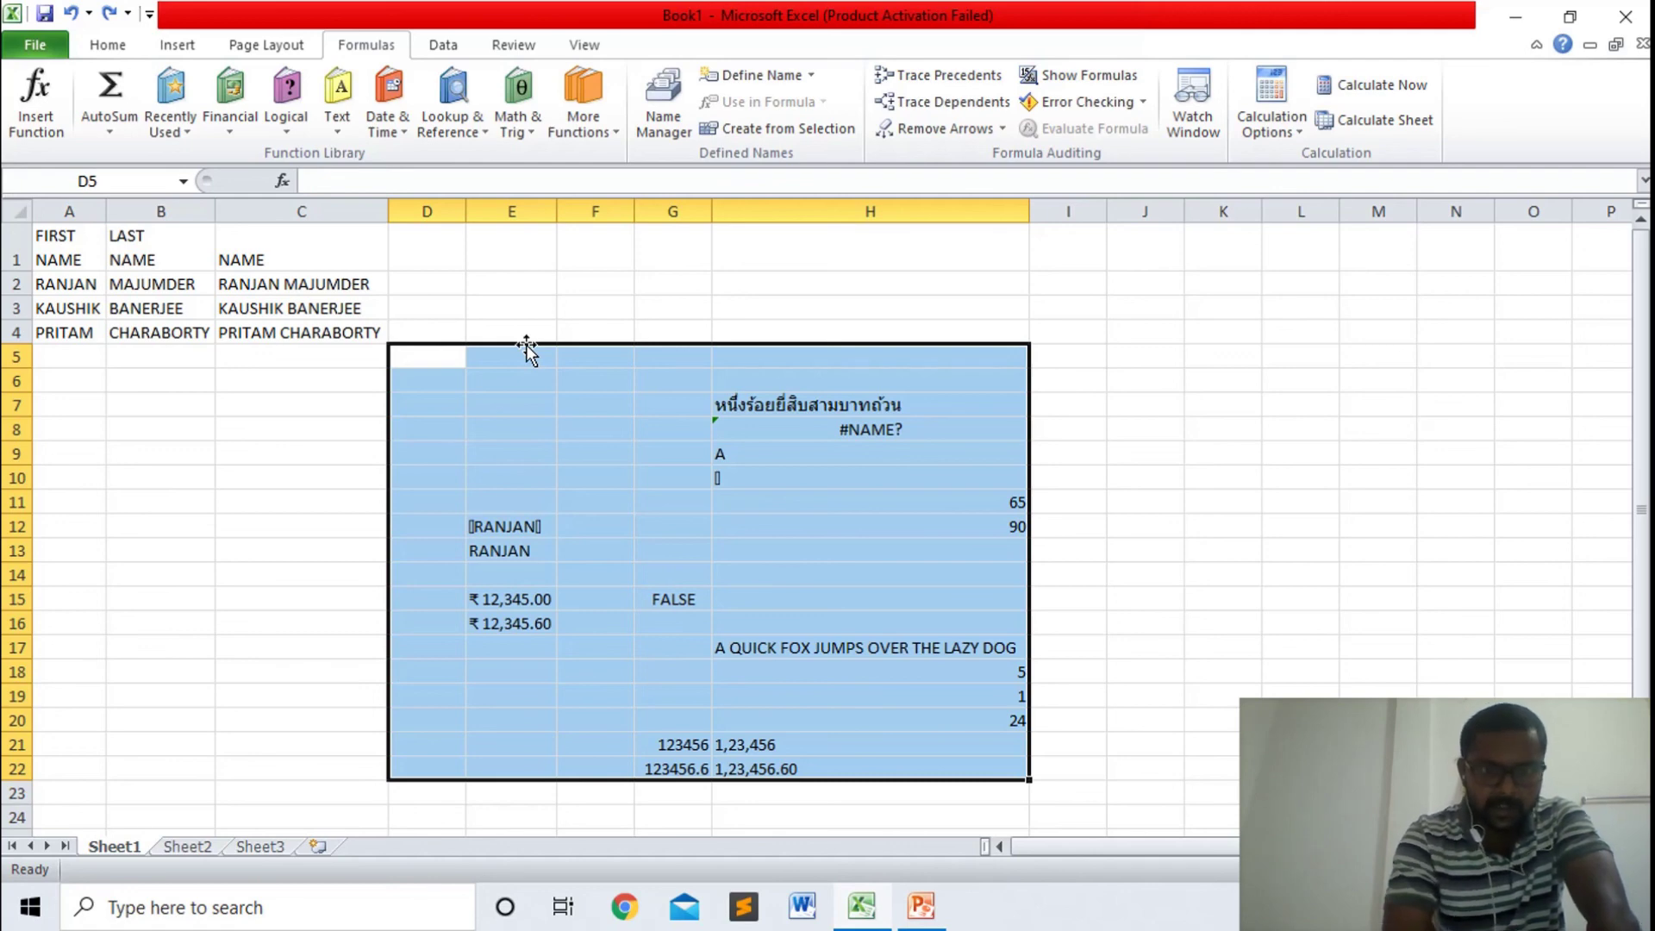
{"action": "left_click_drag", "start_coordinate": [527, 350], "coordinate": [1205, 373]}
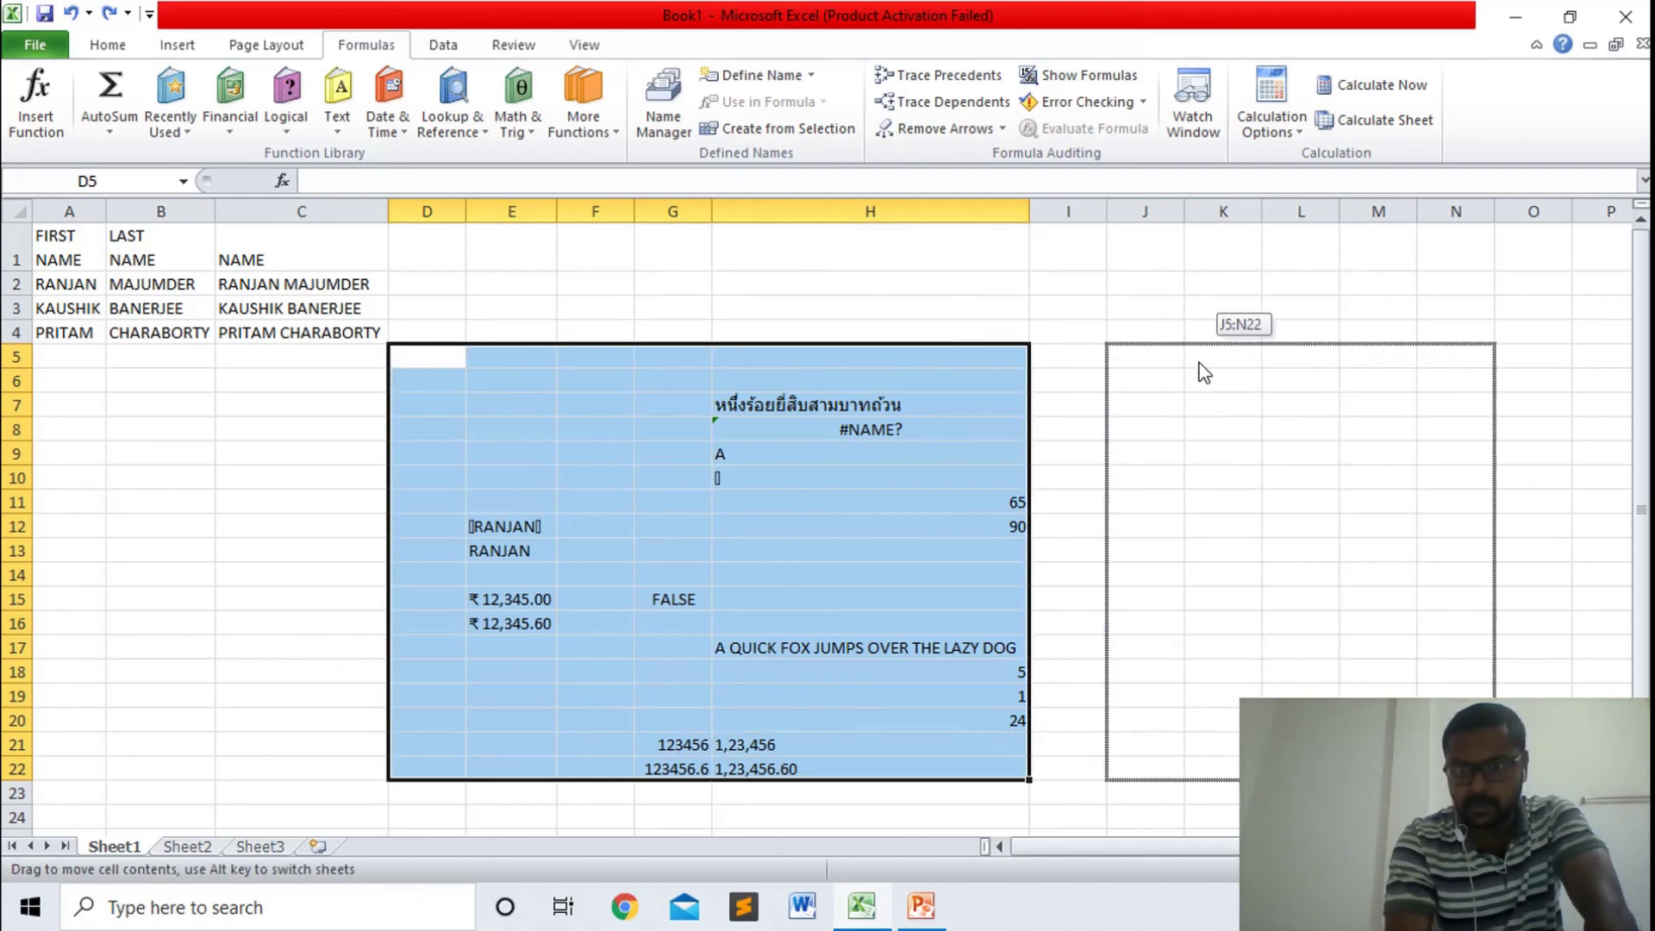
{"action": "left_click", "coordinate": [507, 379]}
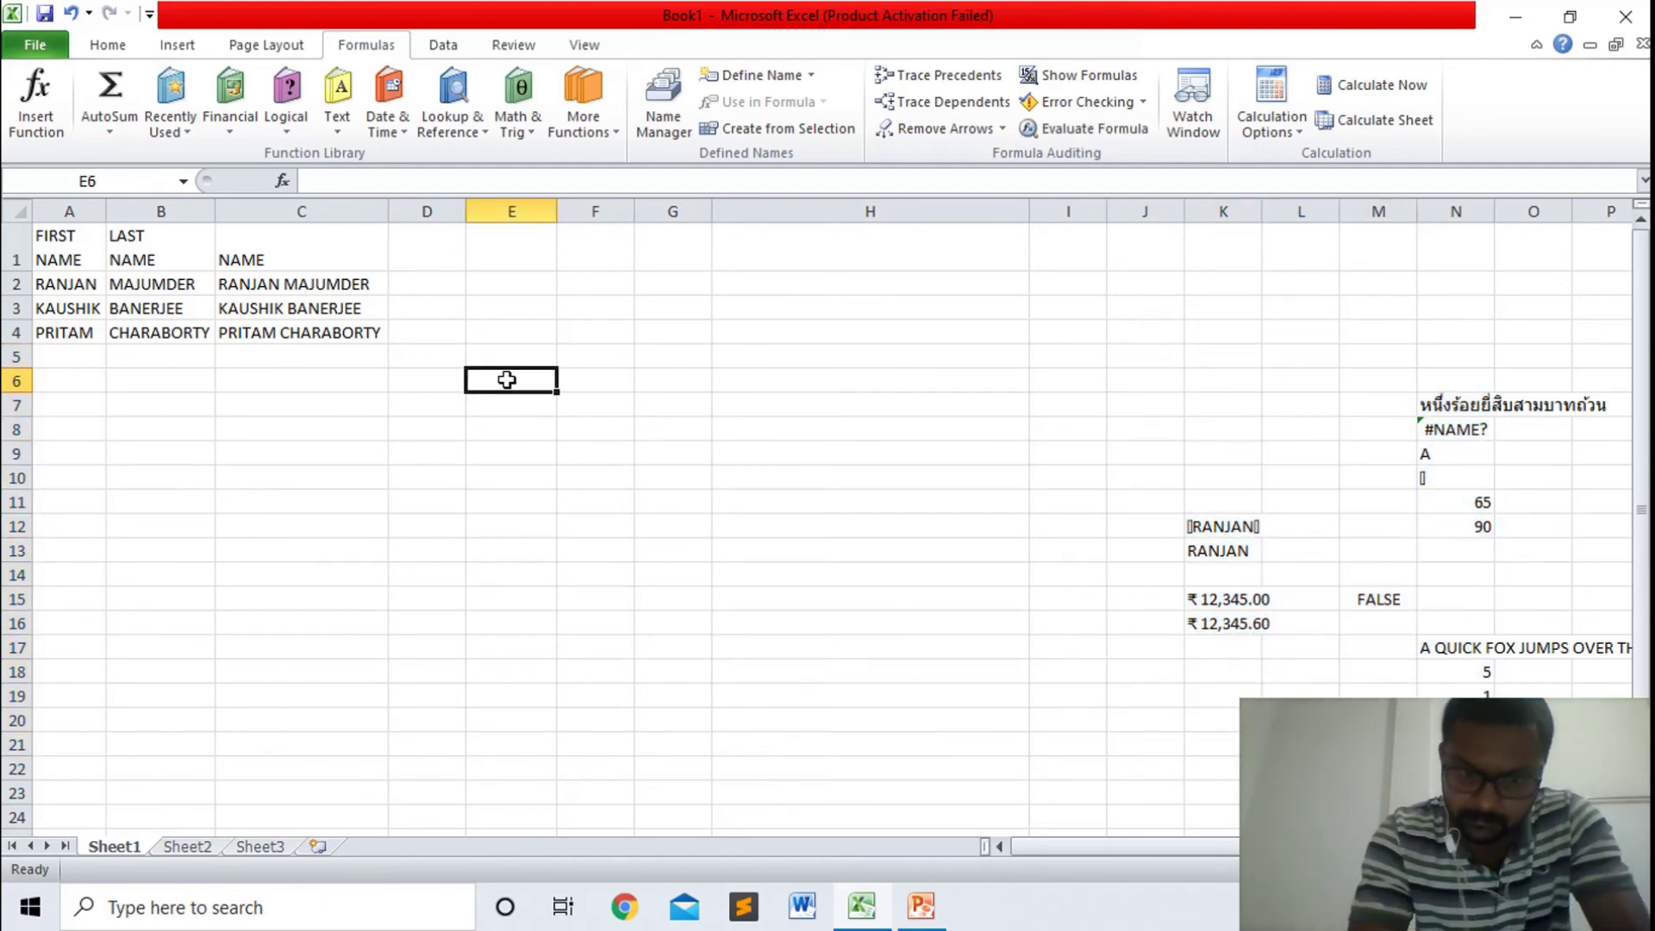
- Type RANJAN in E6 and enter =LEFT(E6) in F6, returning R
{"action": "type", "text": "RANJAN"}
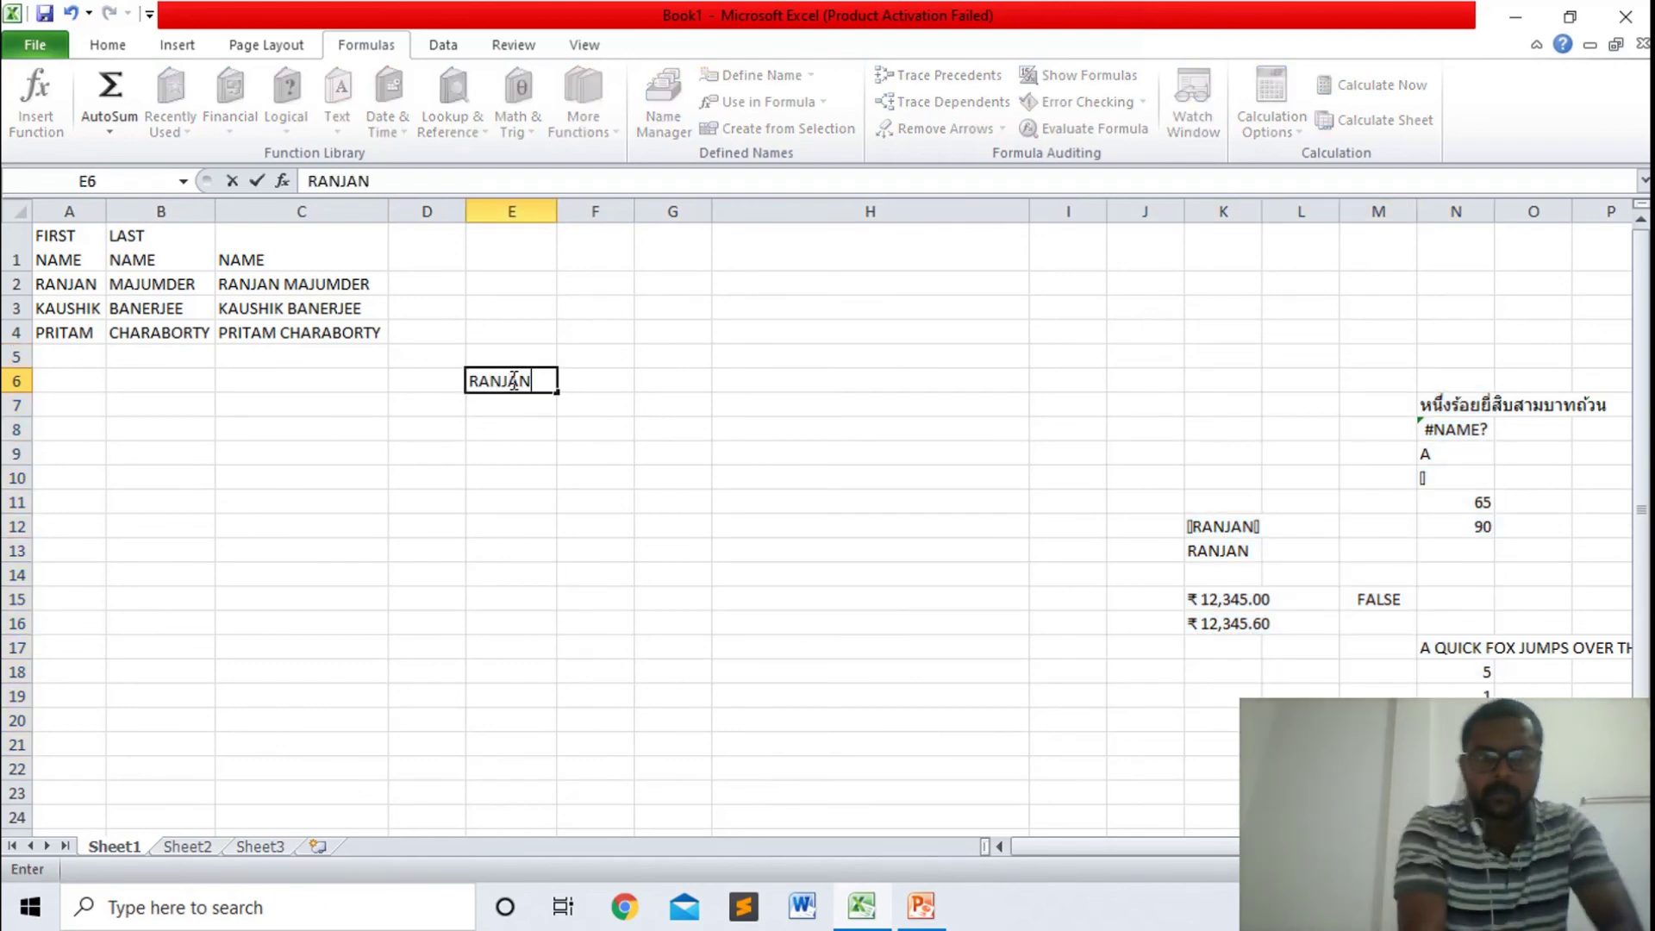
{"action": "left_click", "coordinate": [610, 378]}
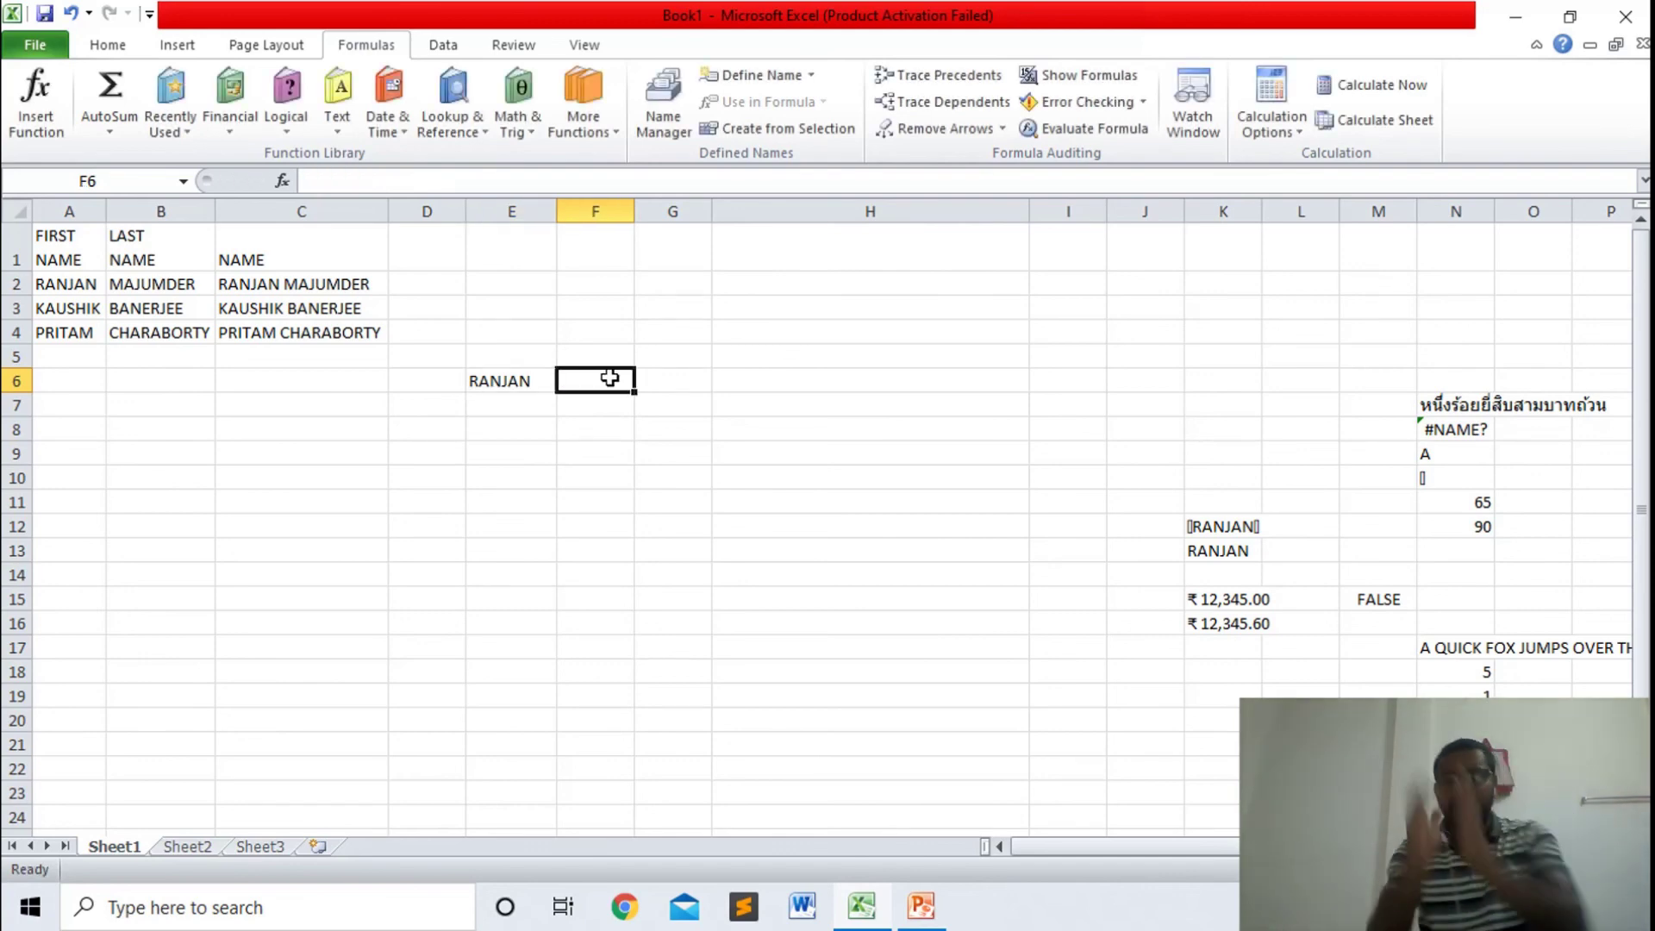
{"action": "type", "text": "="}
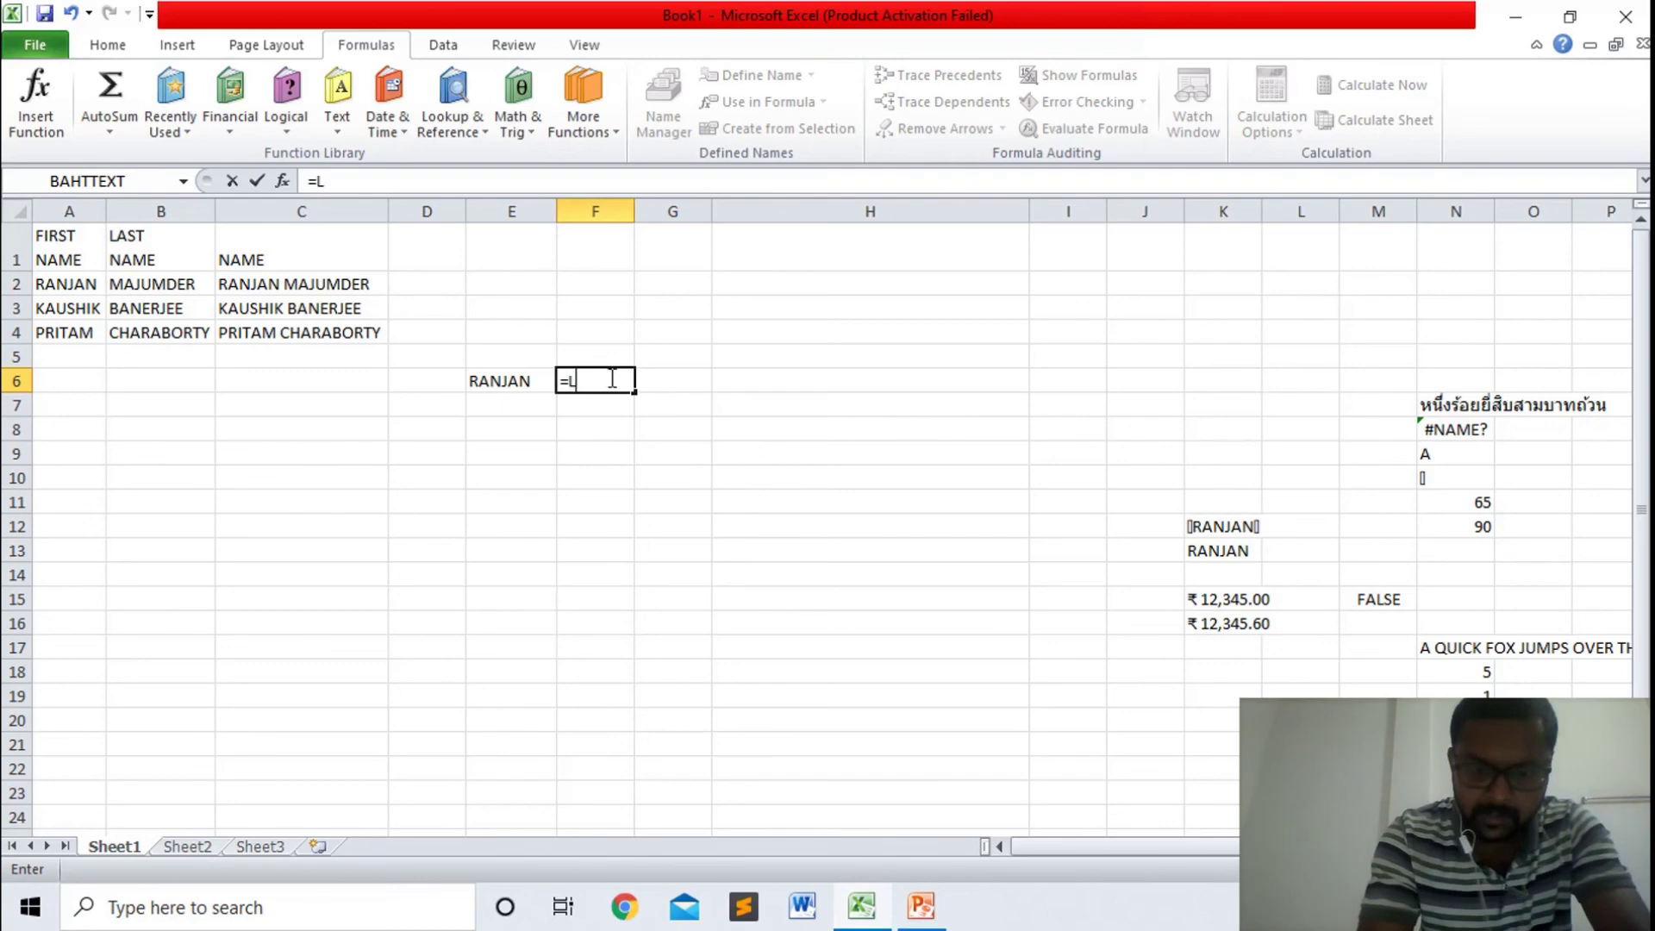
{"action": "type", "text": "LEFT("}
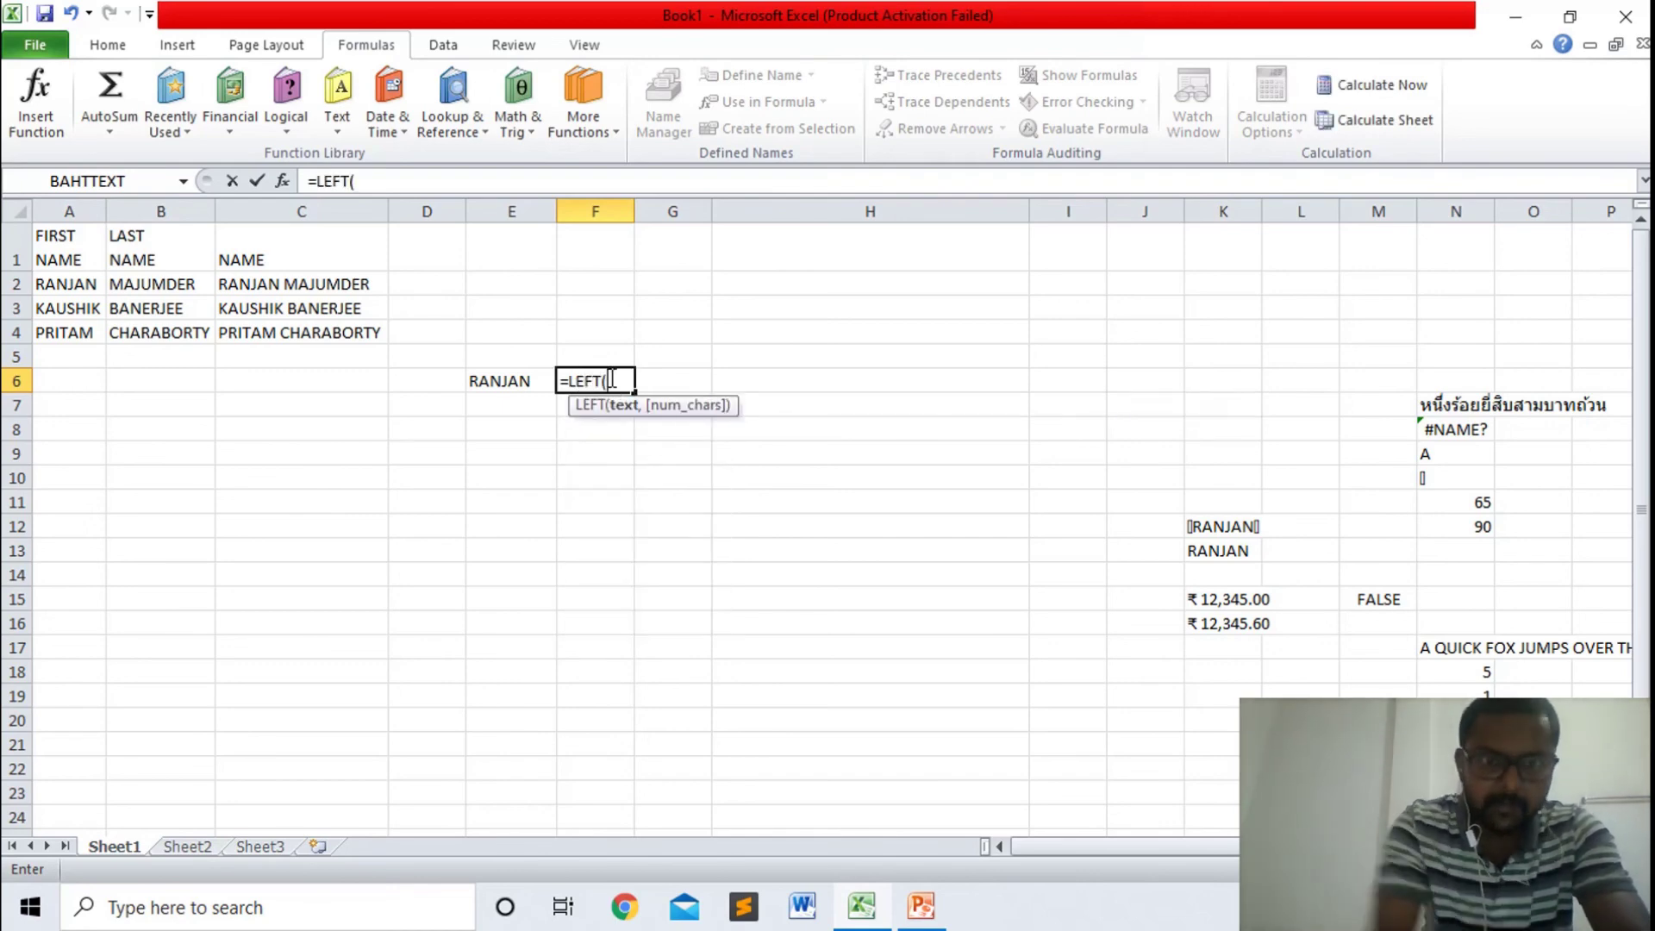
{"action": "left_click", "coordinate": [507, 379]}
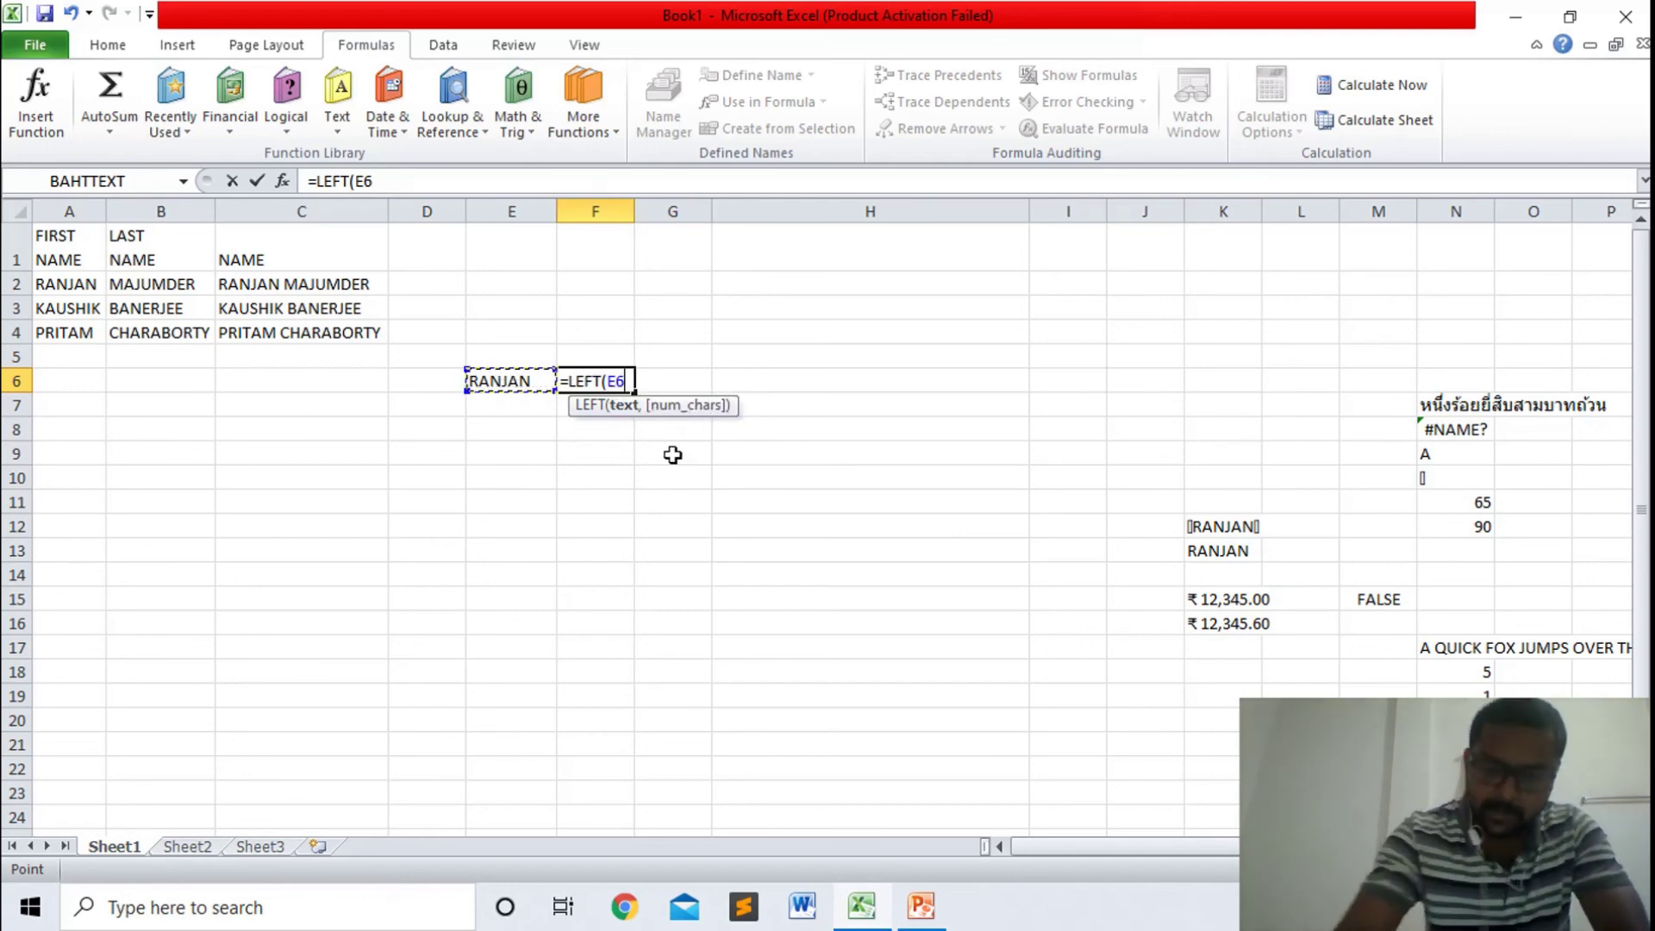
{"action": "type", "text": ")"}
{"action": "key", "text": "Return"}
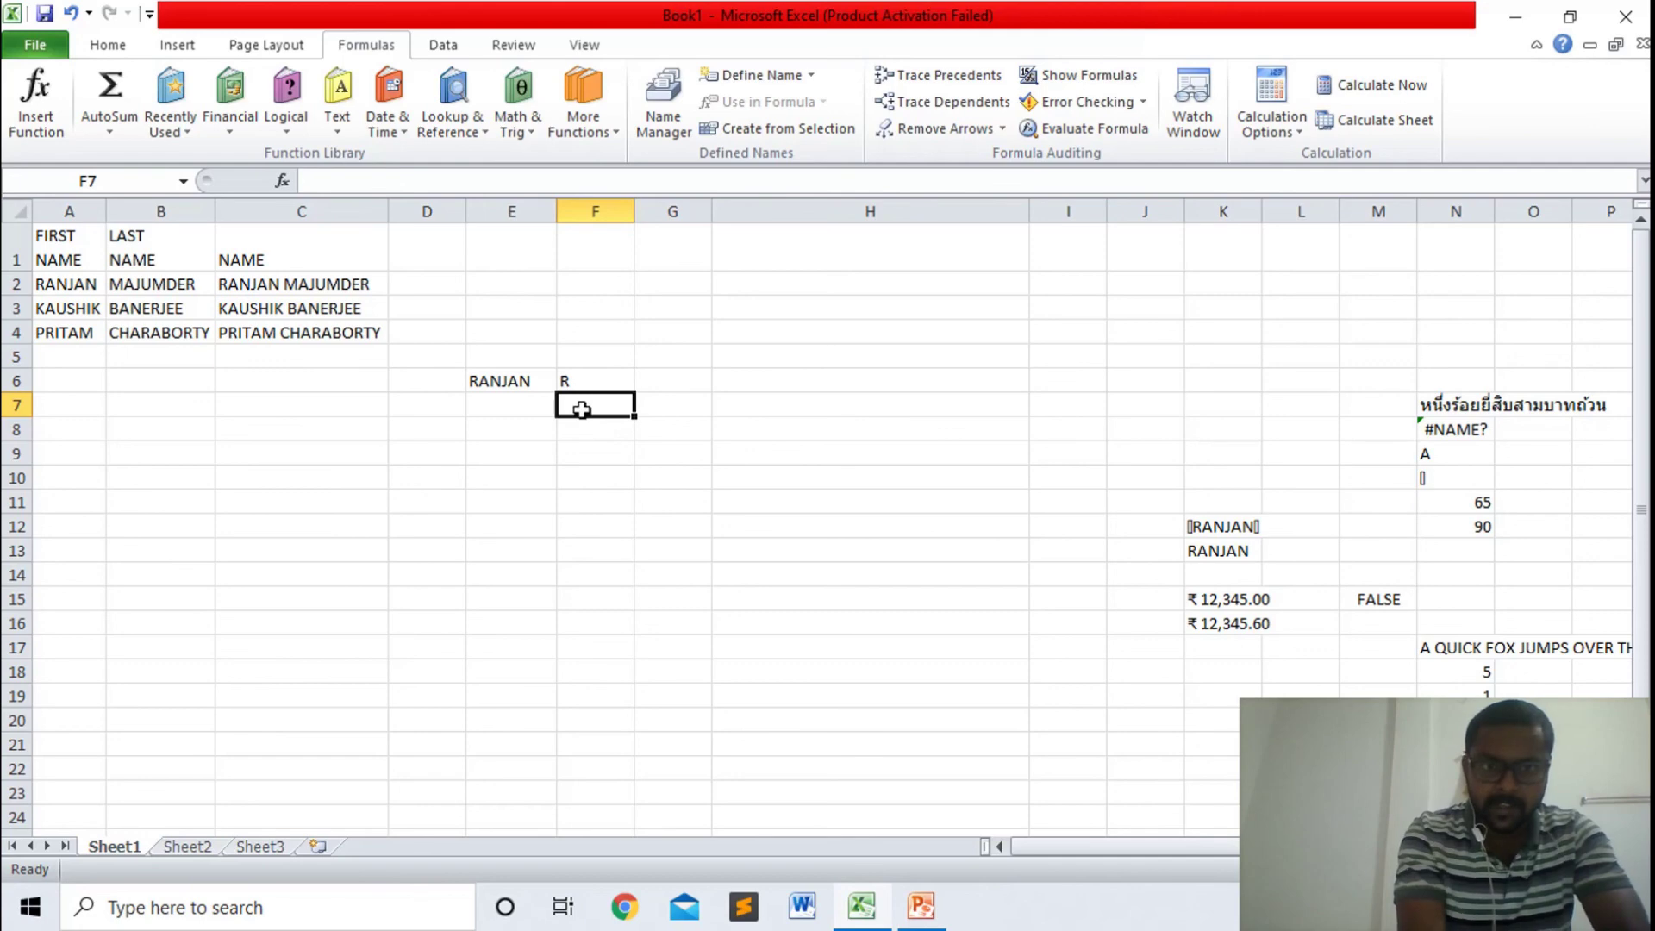
- Enter =LEFT(E6,3) in F7 to get RAN, and begin a RIGHT formula in F8
{"action": "type", "text": "=LEFT"}
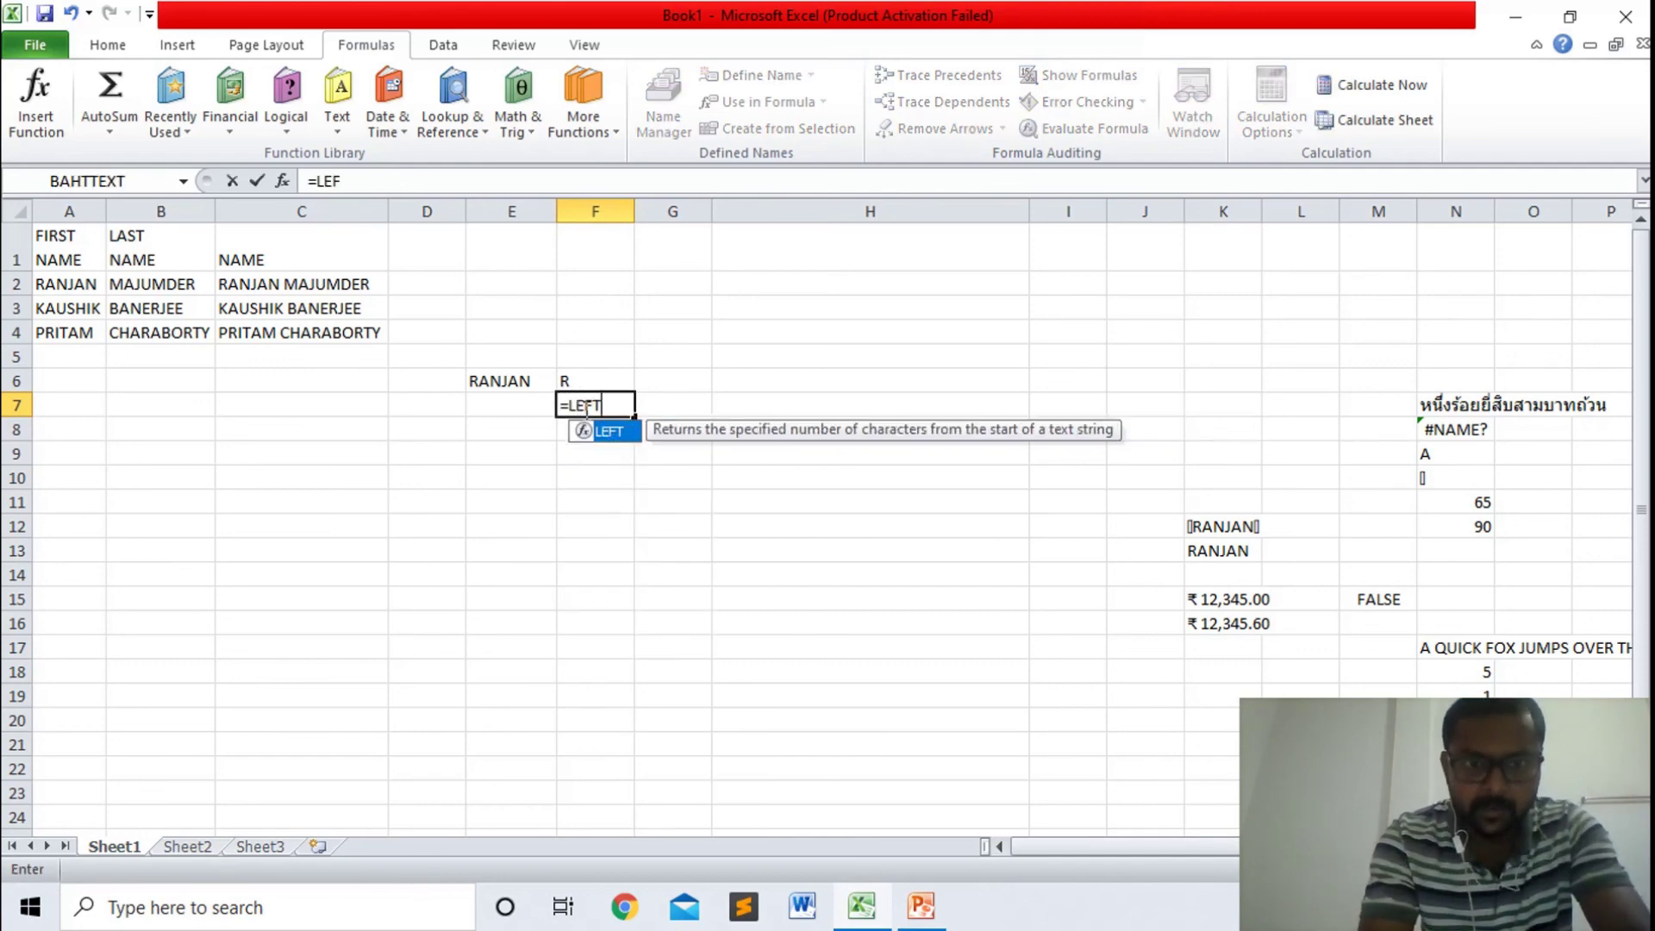
{"action": "type", "text": "("}
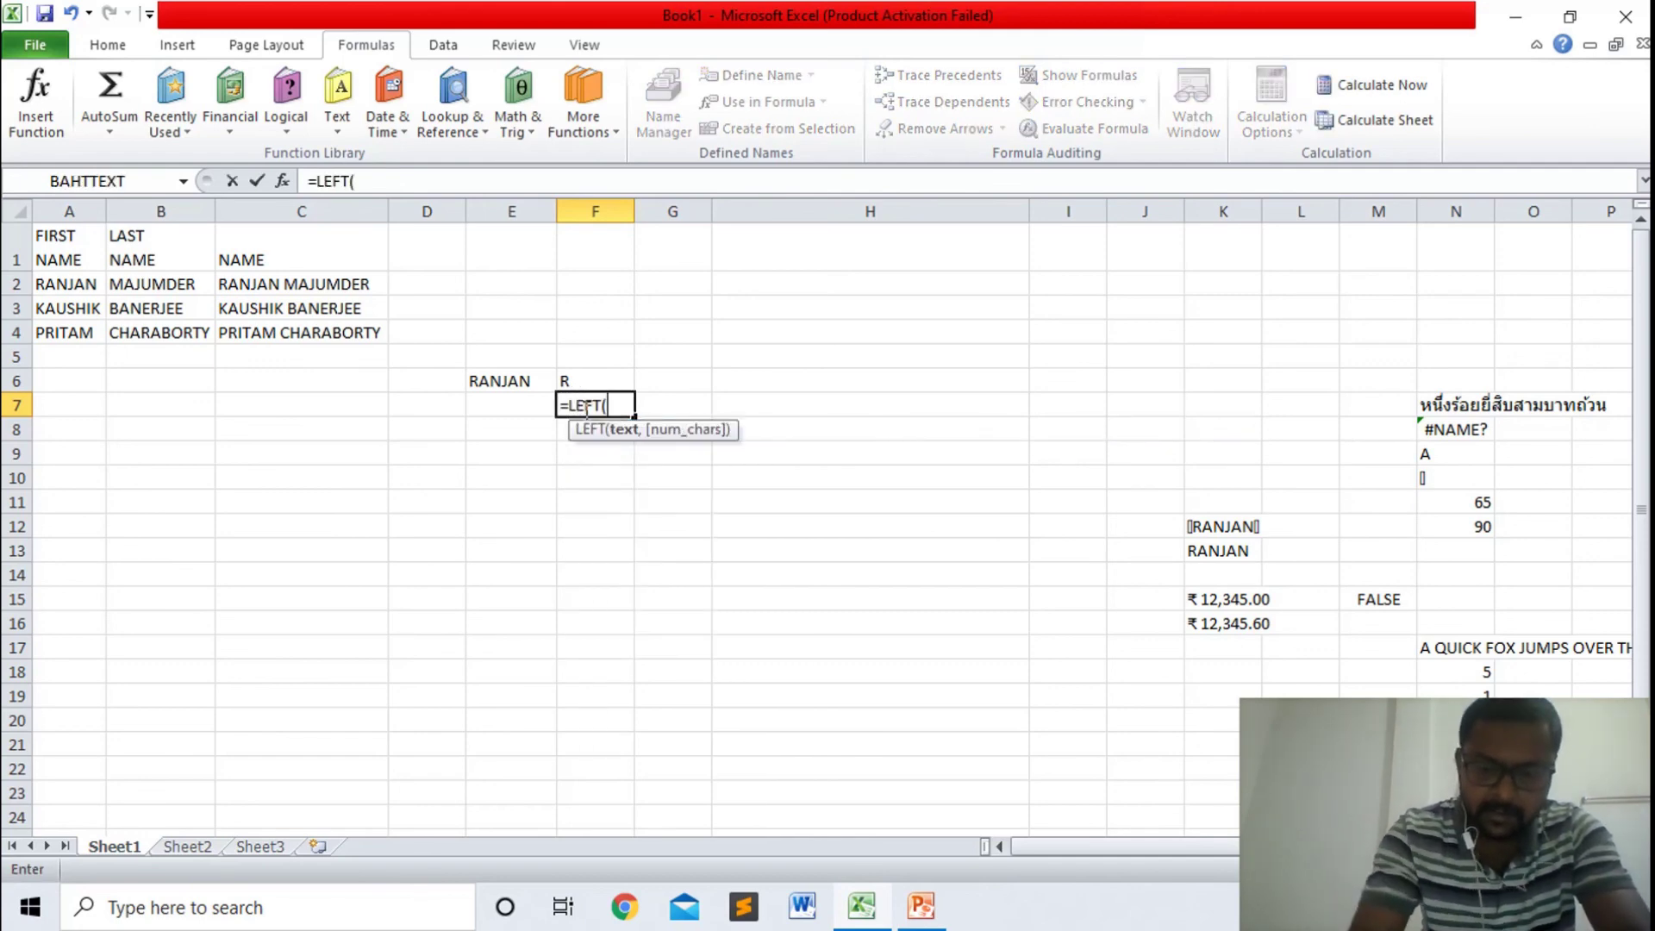
{"action": "left_click", "coordinate": [518, 388]}
{"action": "type", "text": ","}
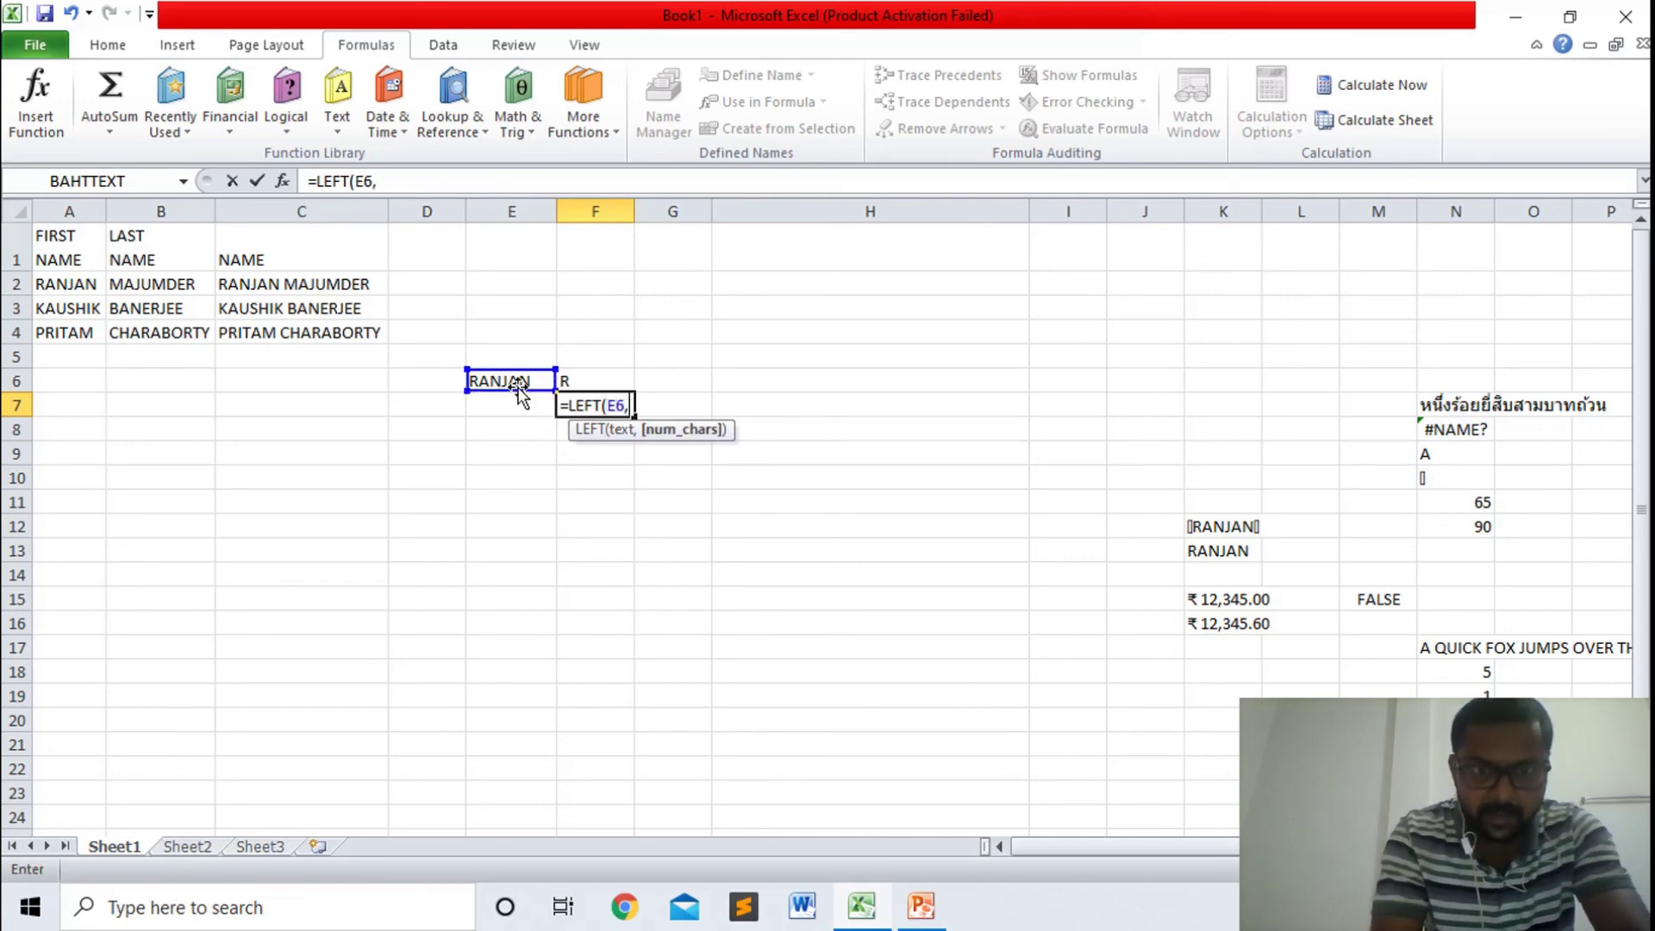
{"action": "type", "text": "3)"}
{"action": "key", "text": "Return"}
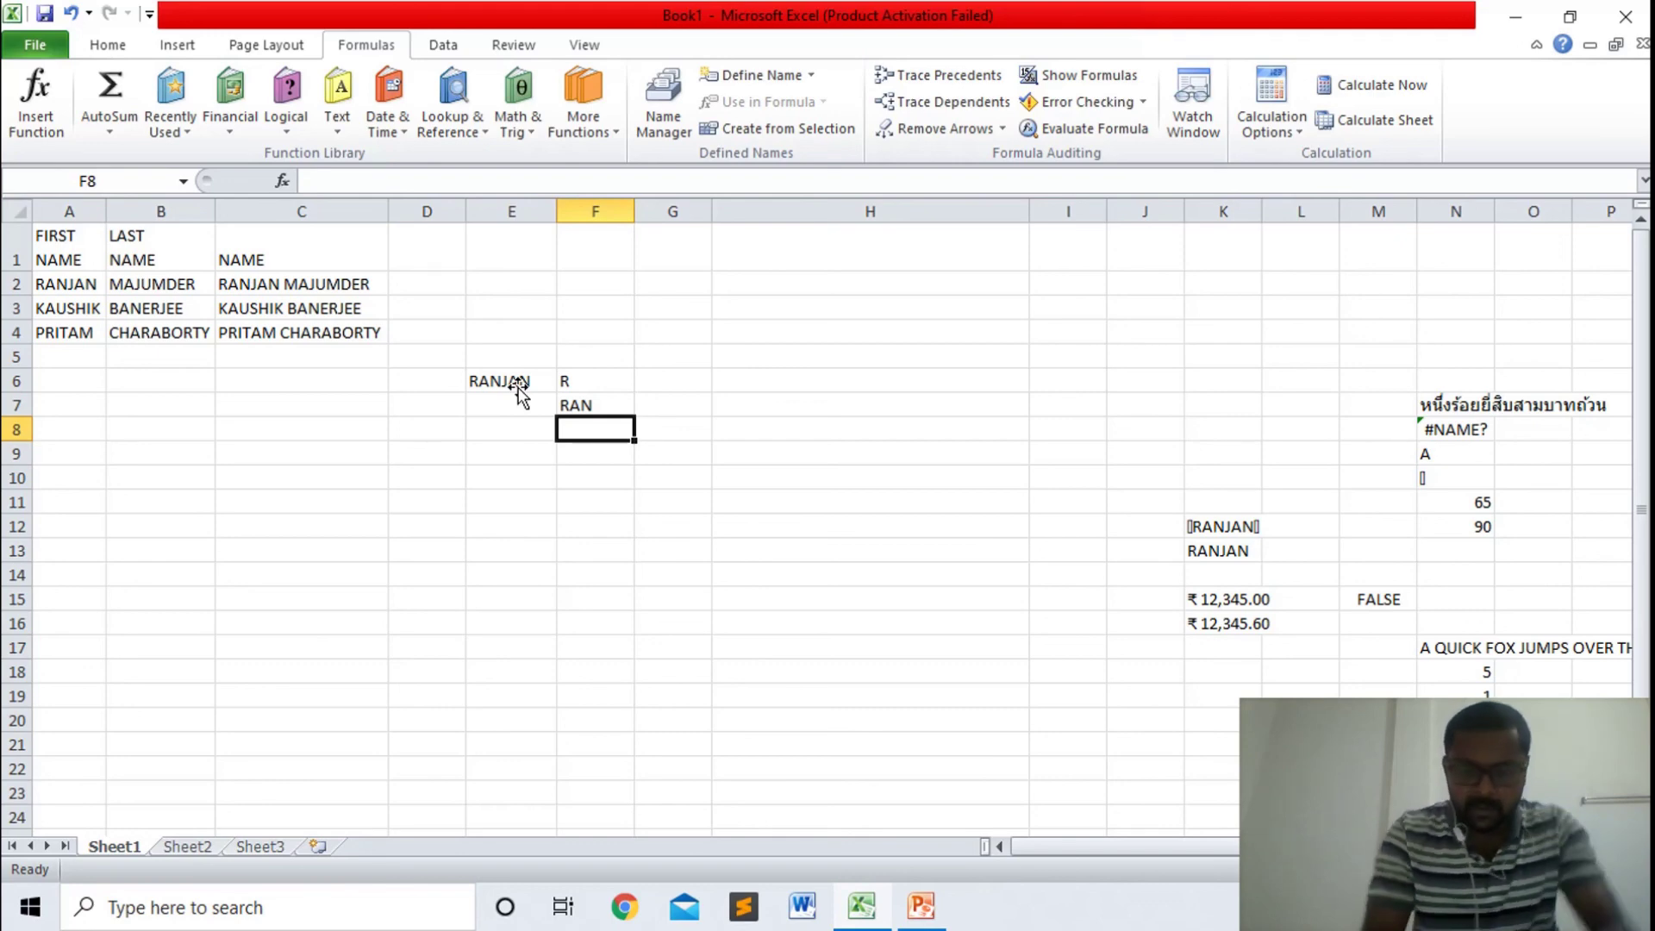
{"action": "type", "text": "=RIGHT"}
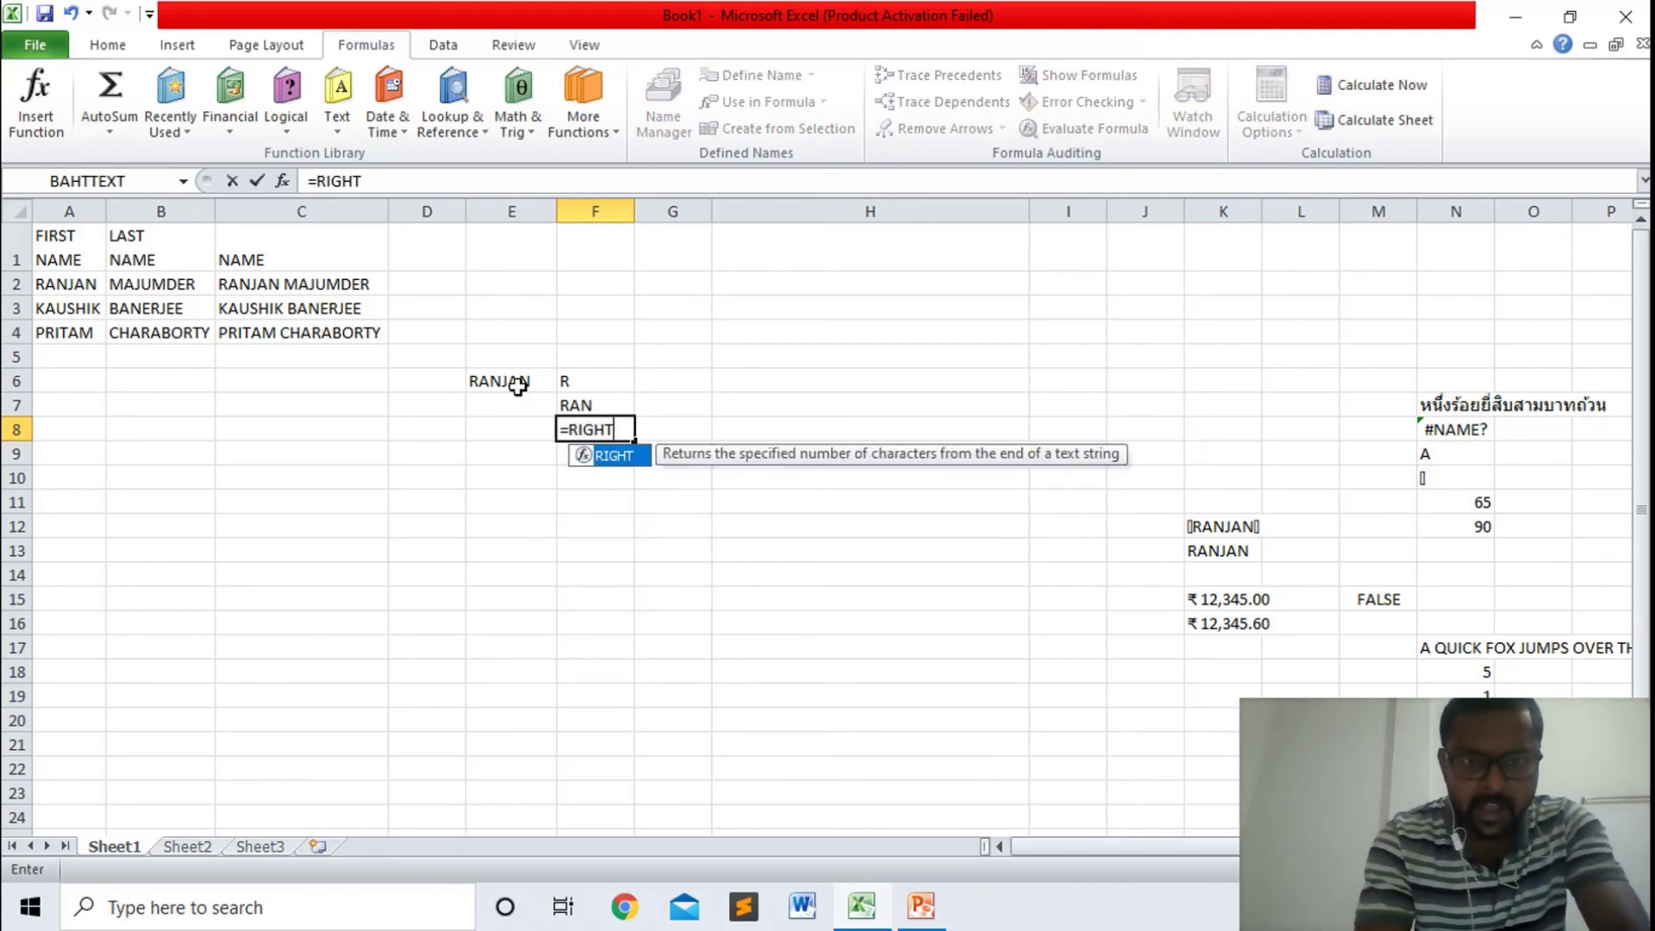
{"action": "type", "text": "("}
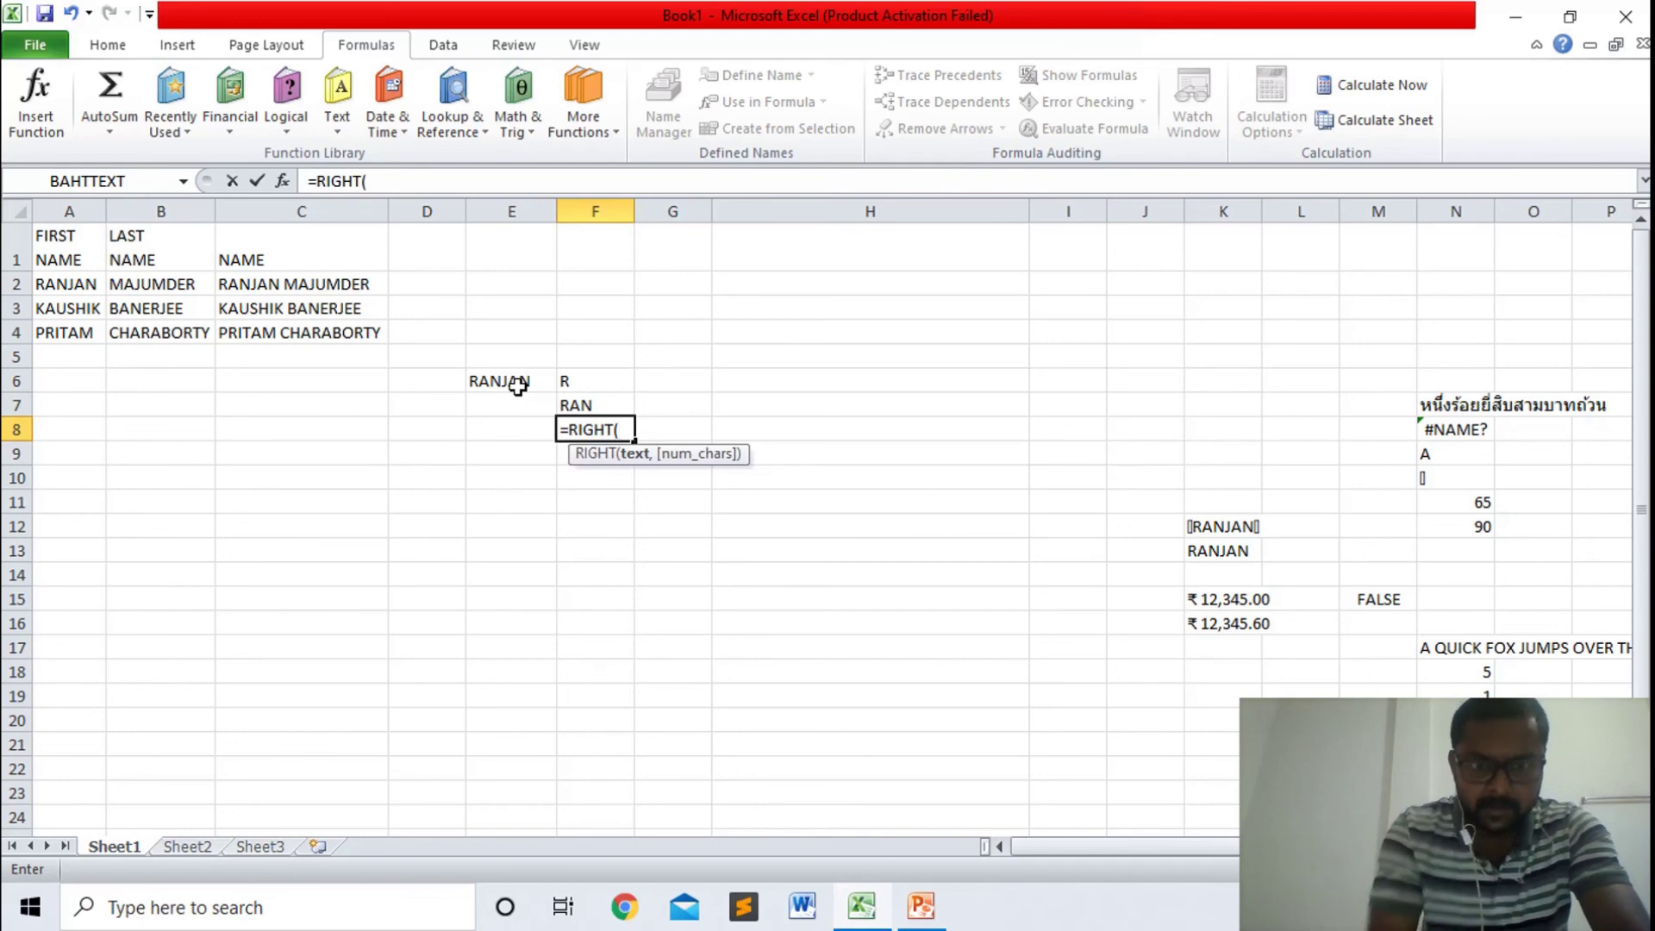
- Complete =RIGHT(E6,3) in F8 for JAN, add =RIGHT(E6) in F9 for N, then minimize Excel
{"action": "left_click", "coordinate": [497, 377]}
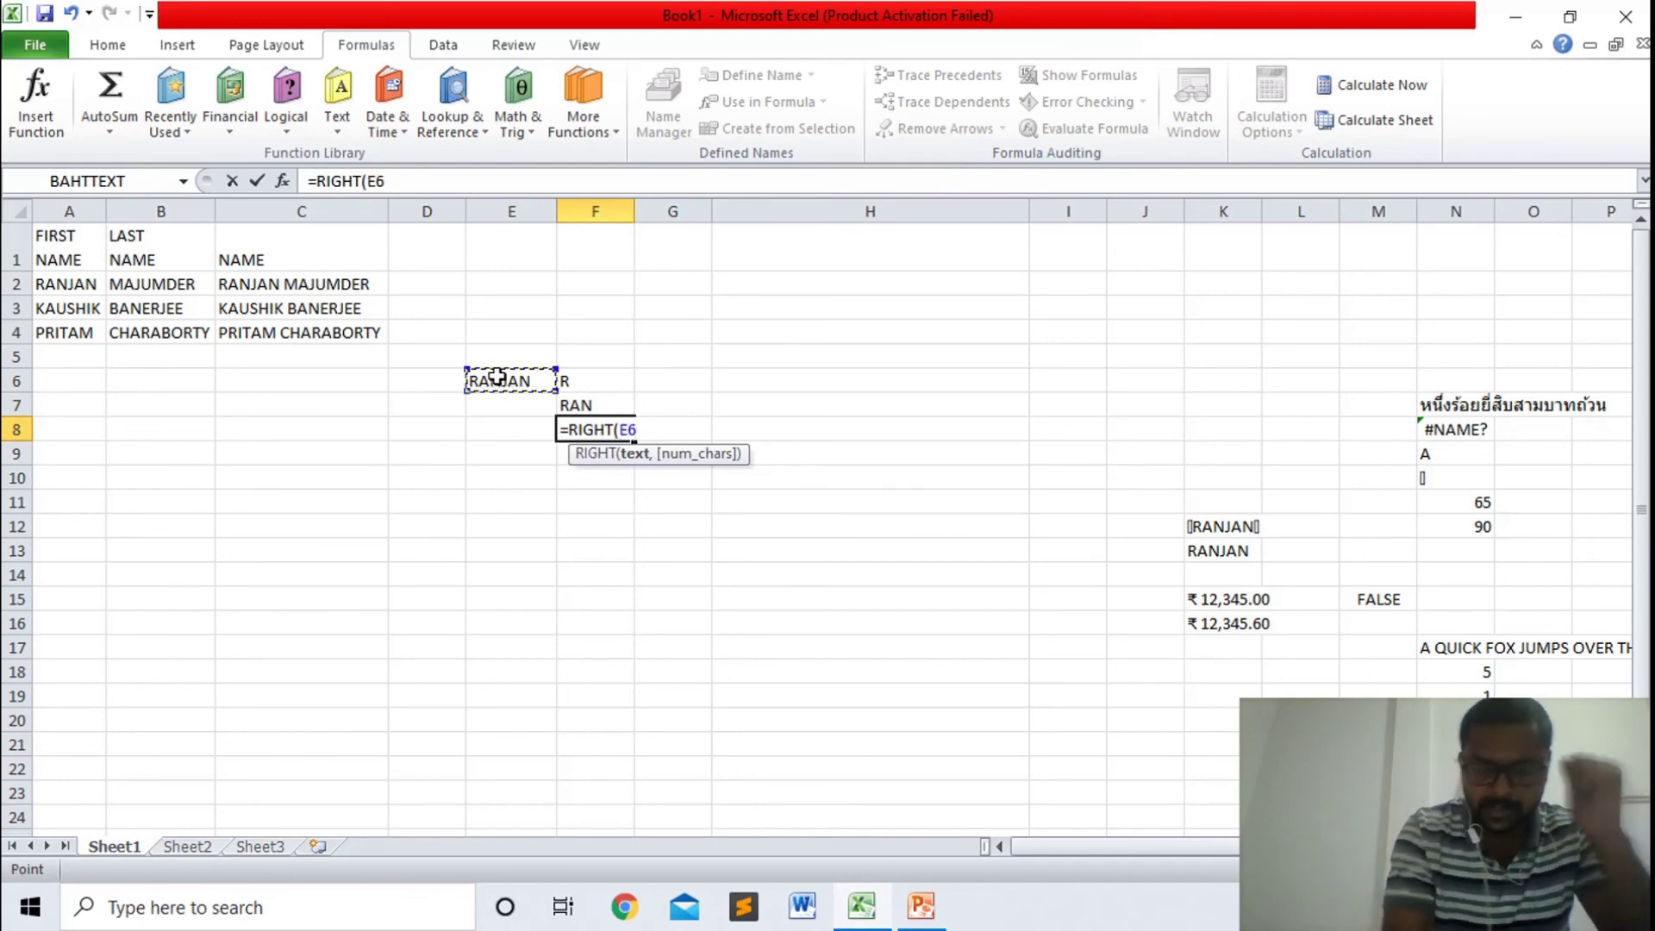
{"action": "type", "text": ",3)"}
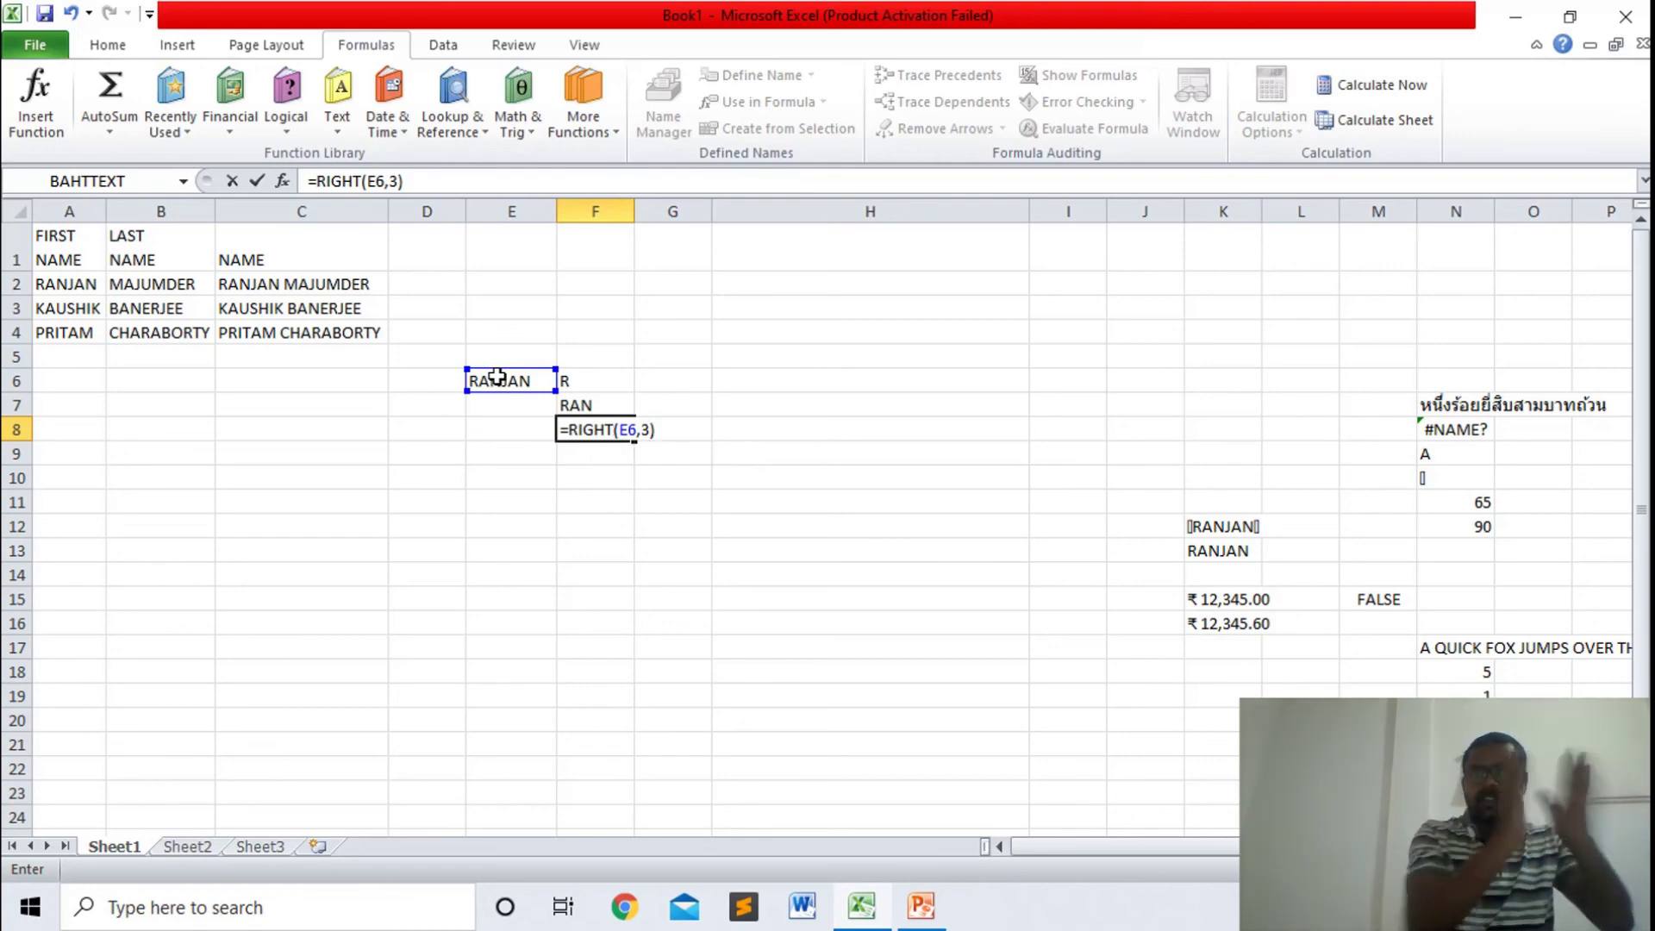
{"action": "key", "text": "Return"}
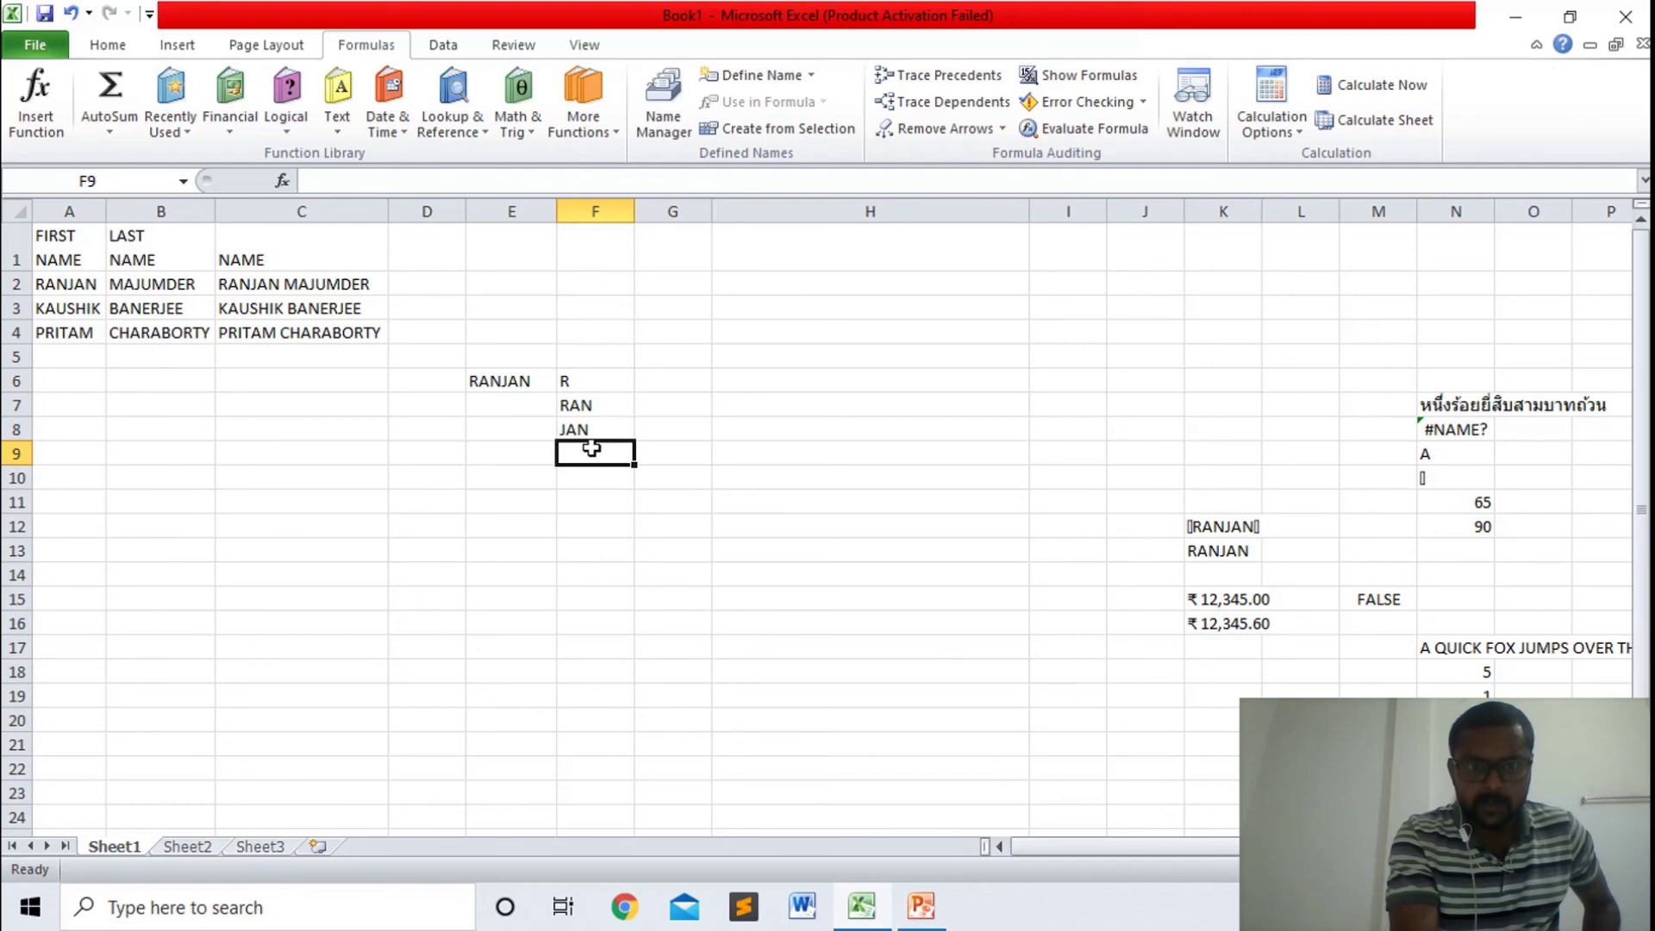
{"action": "type", "text": "=RIGHT("}
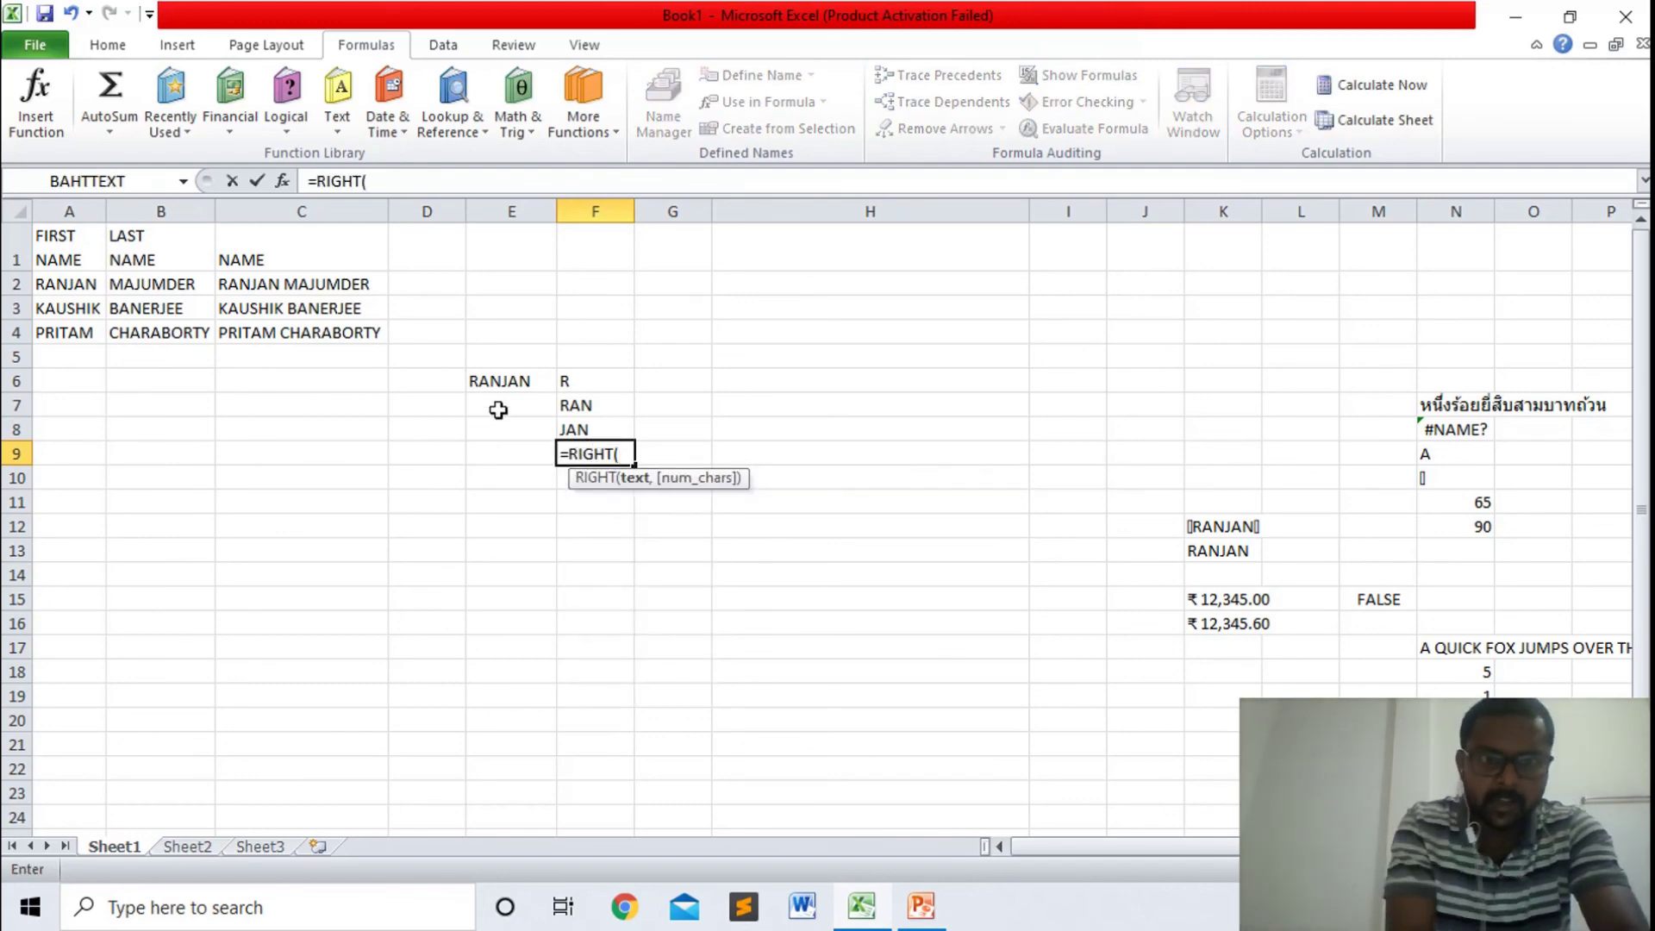
{"action": "left_click", "coordinate": [488, 384]}
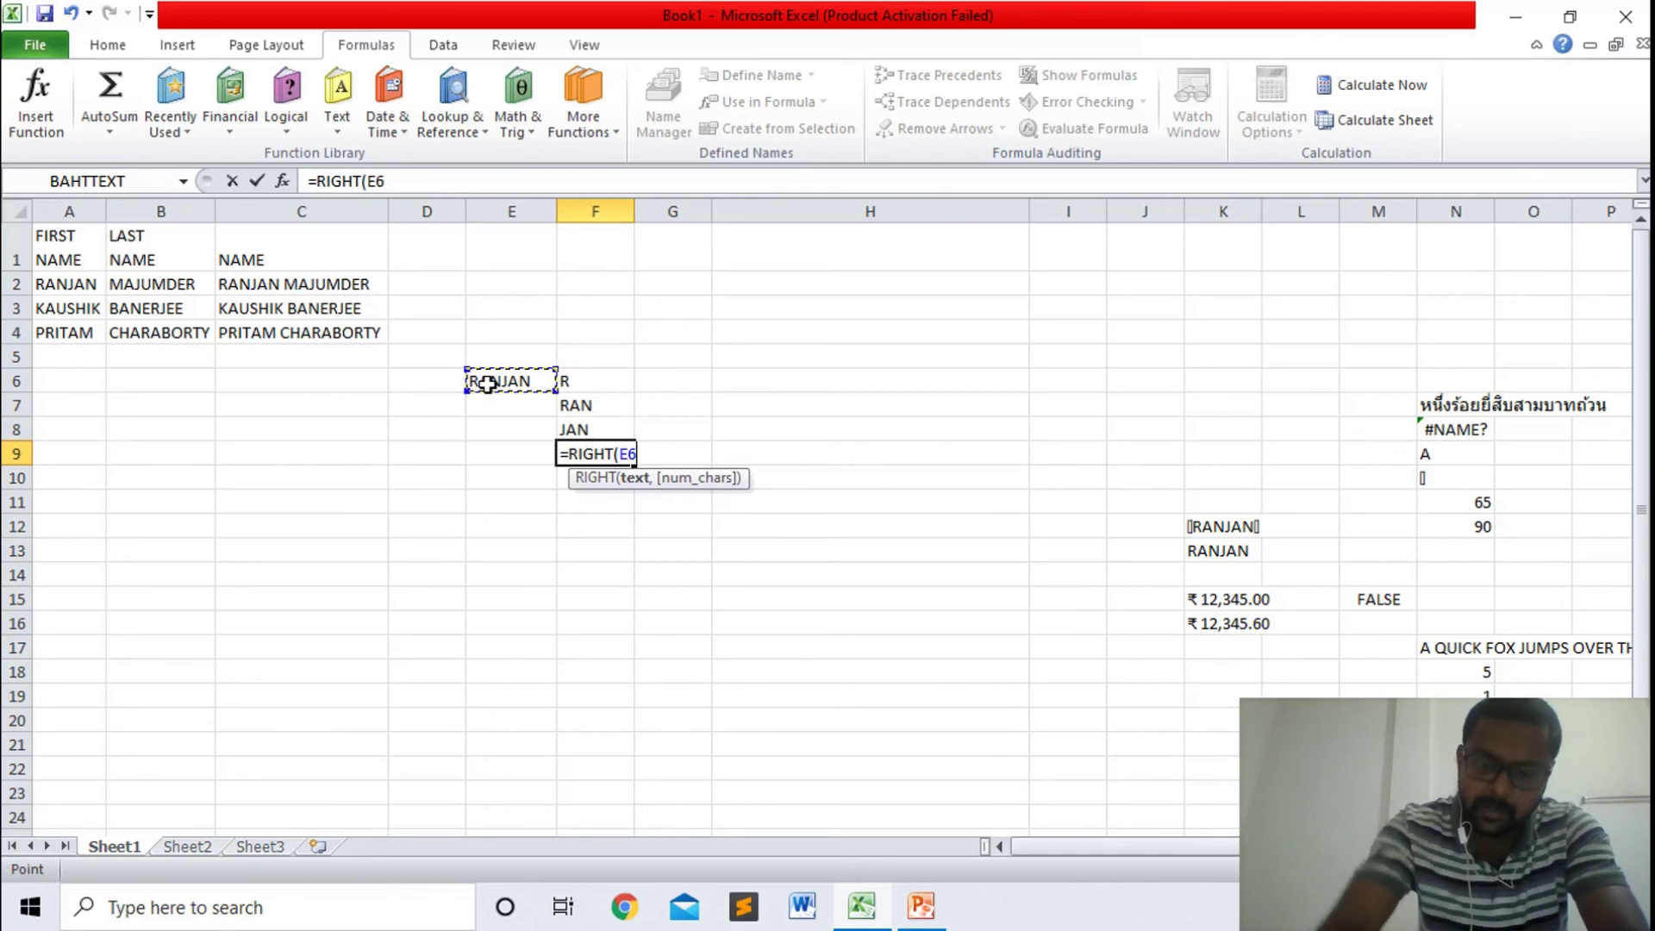
{"action": "type", "text": ")"}
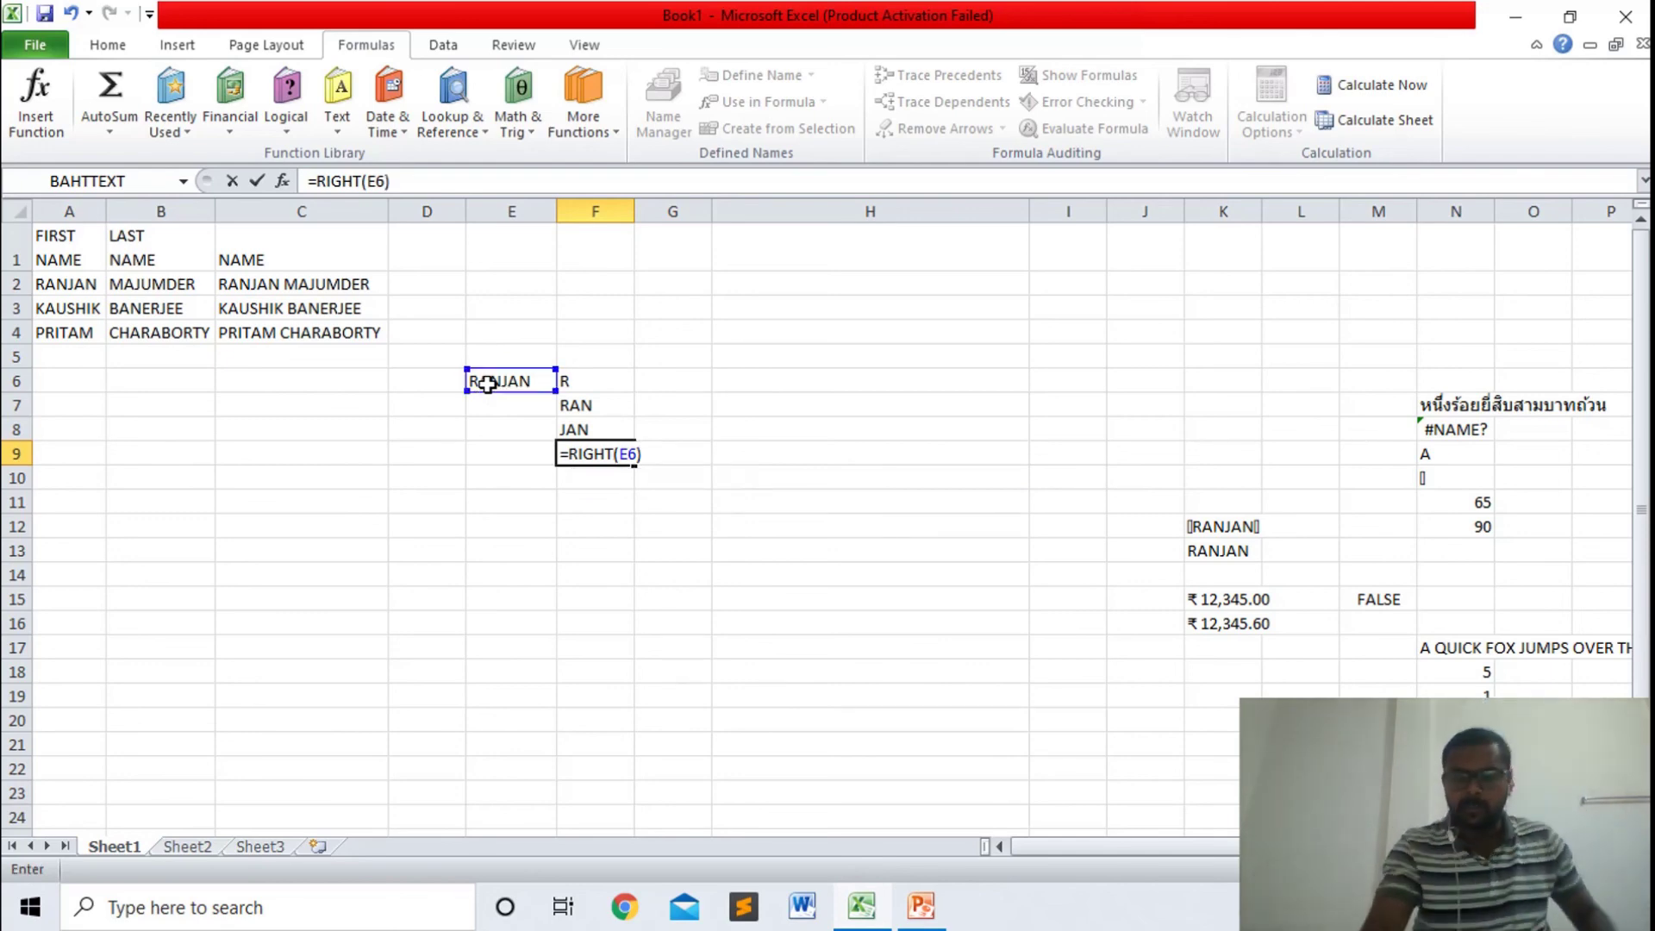
{"action": "key", "text": "Return"}
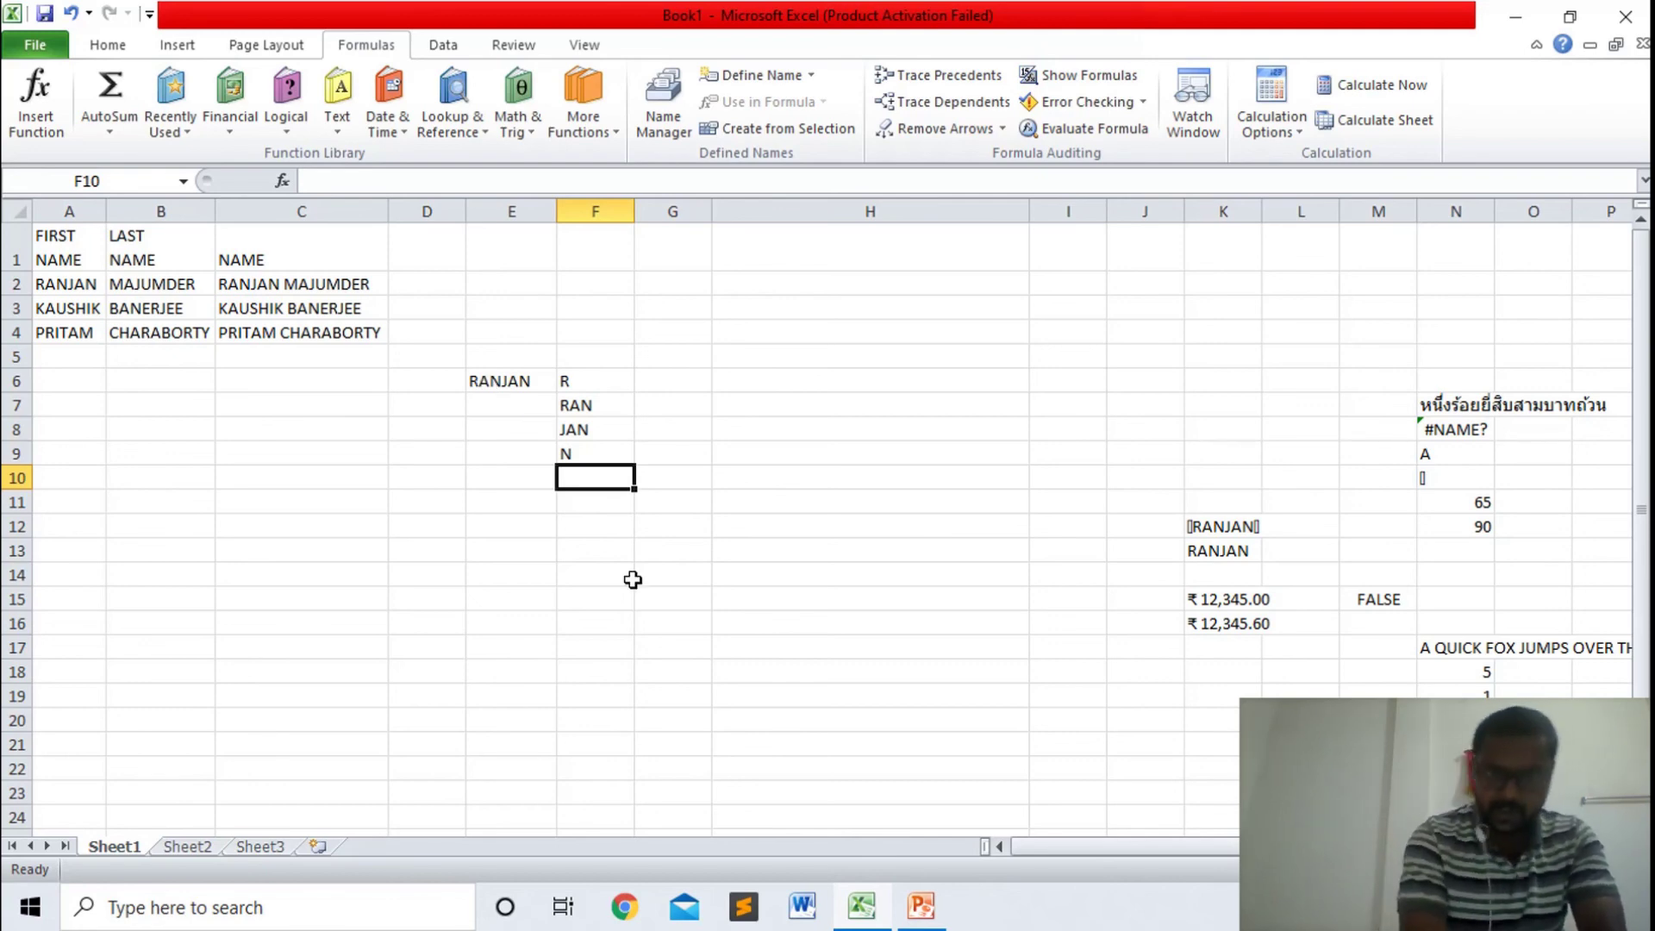
{"action": "left_click", "coordinate": [869, 920]}
{"action": "mouse_move", "coordinate": [862, 907]}
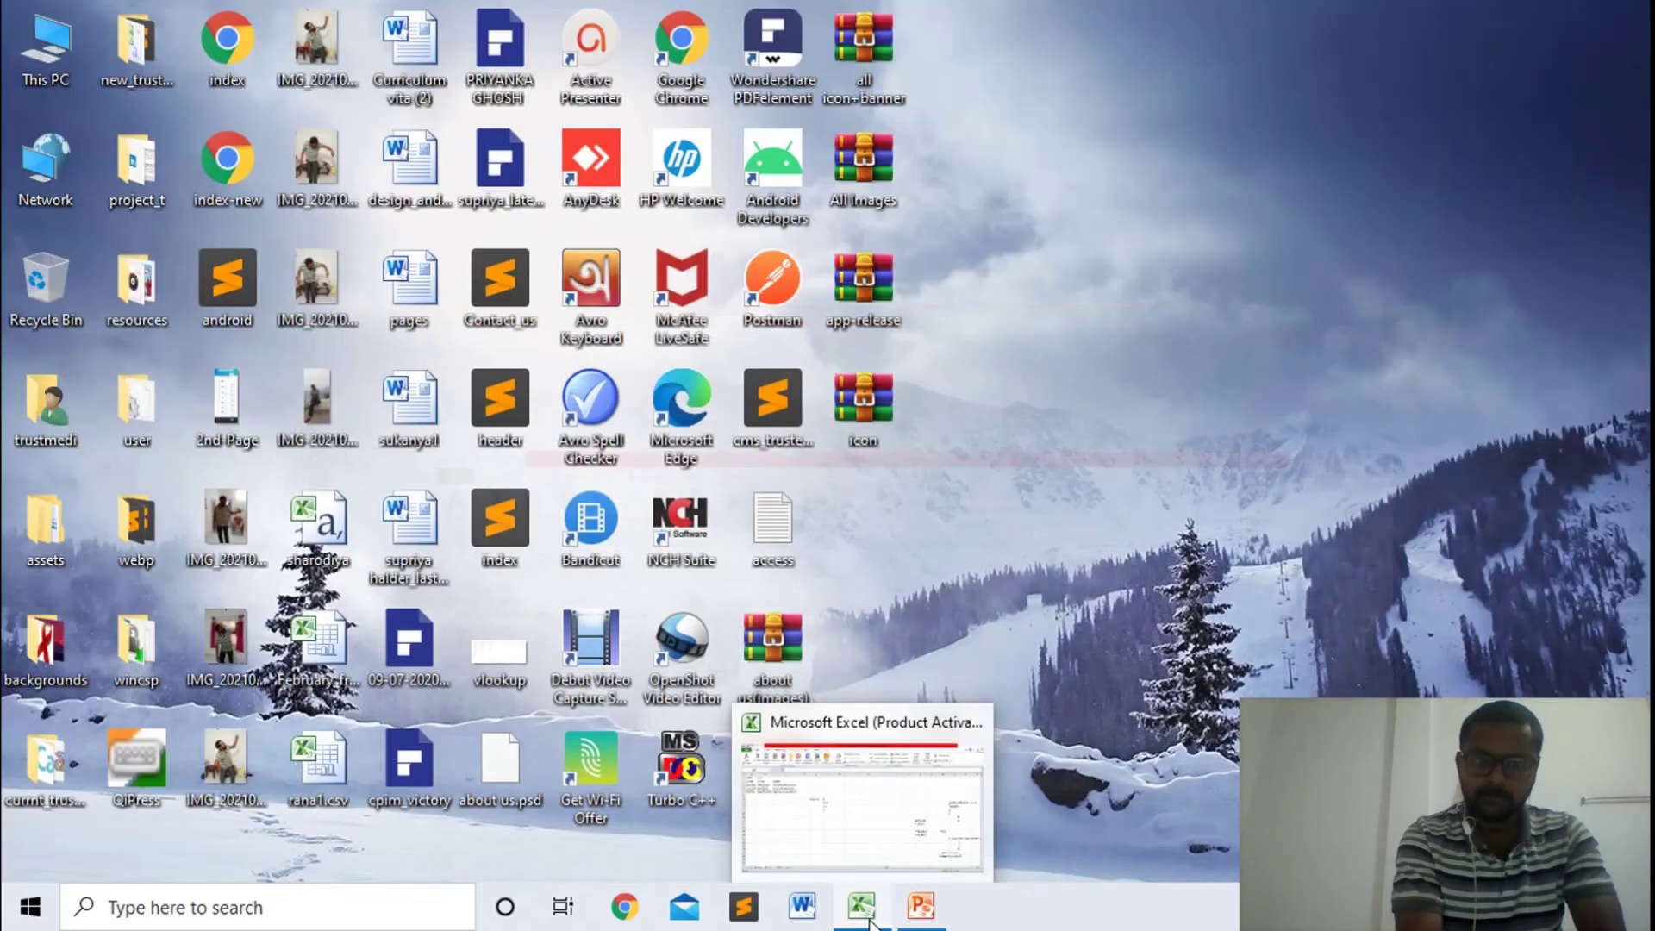
- Bring PowerPoint forward to slide 3's syntax summary for DOLLAR, EXACT, FIND, FIXED and LEFT
{"action": "left_click", "coordinate": [860, 794]}
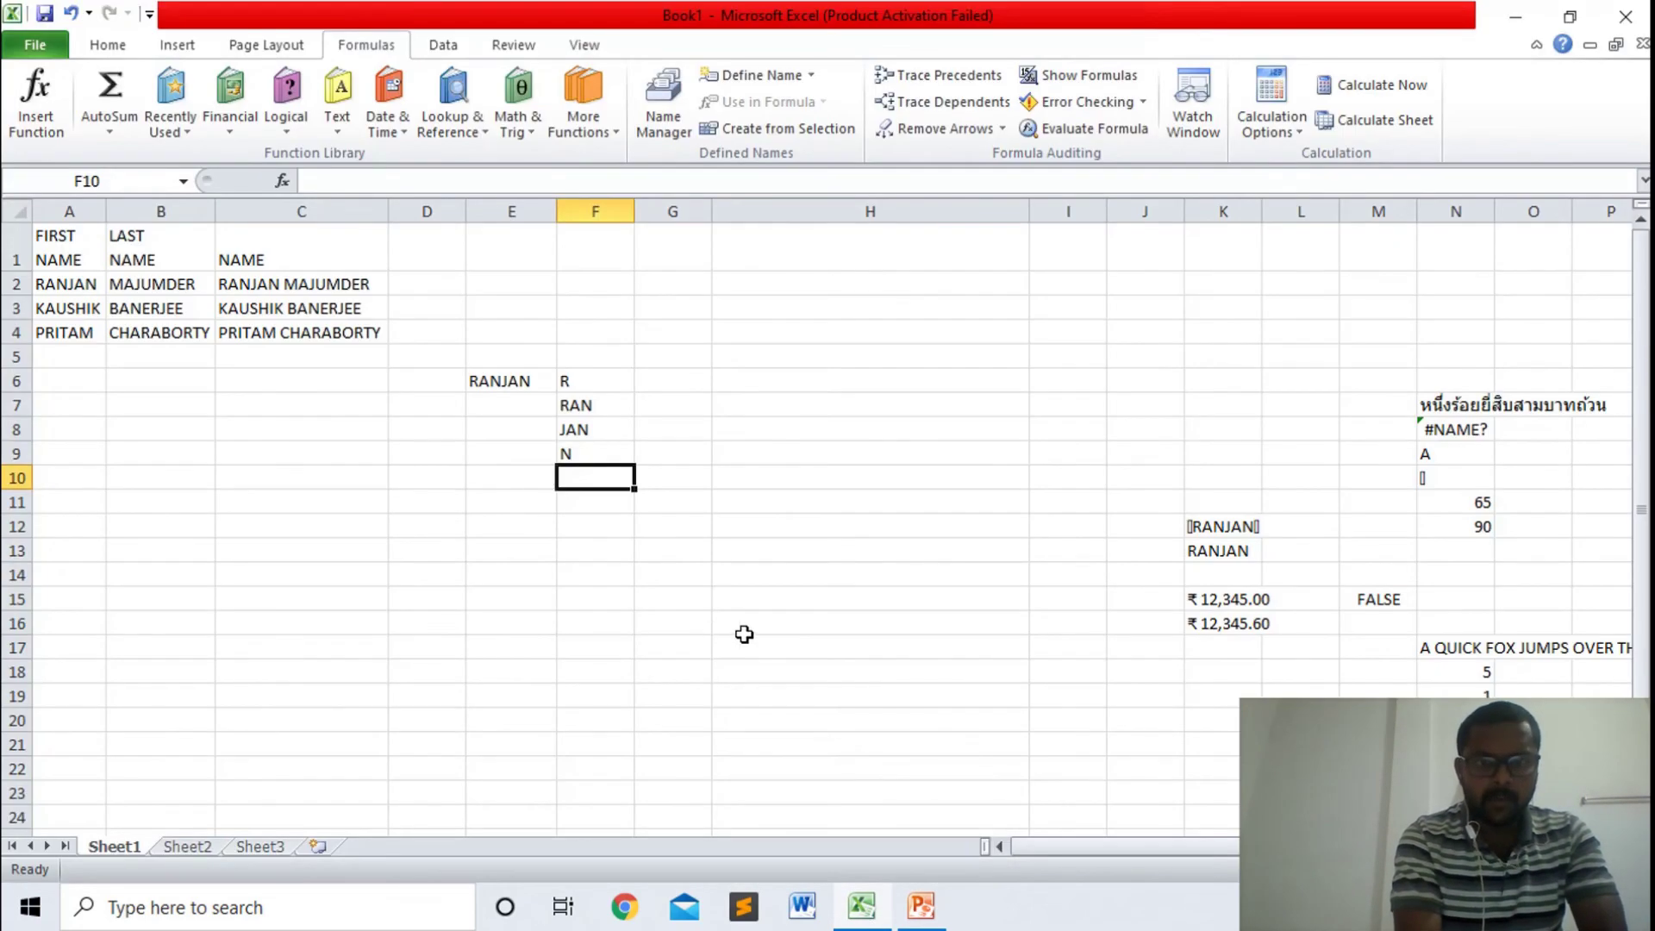
{"action": "left_click", "coordinate": [905, 903]}
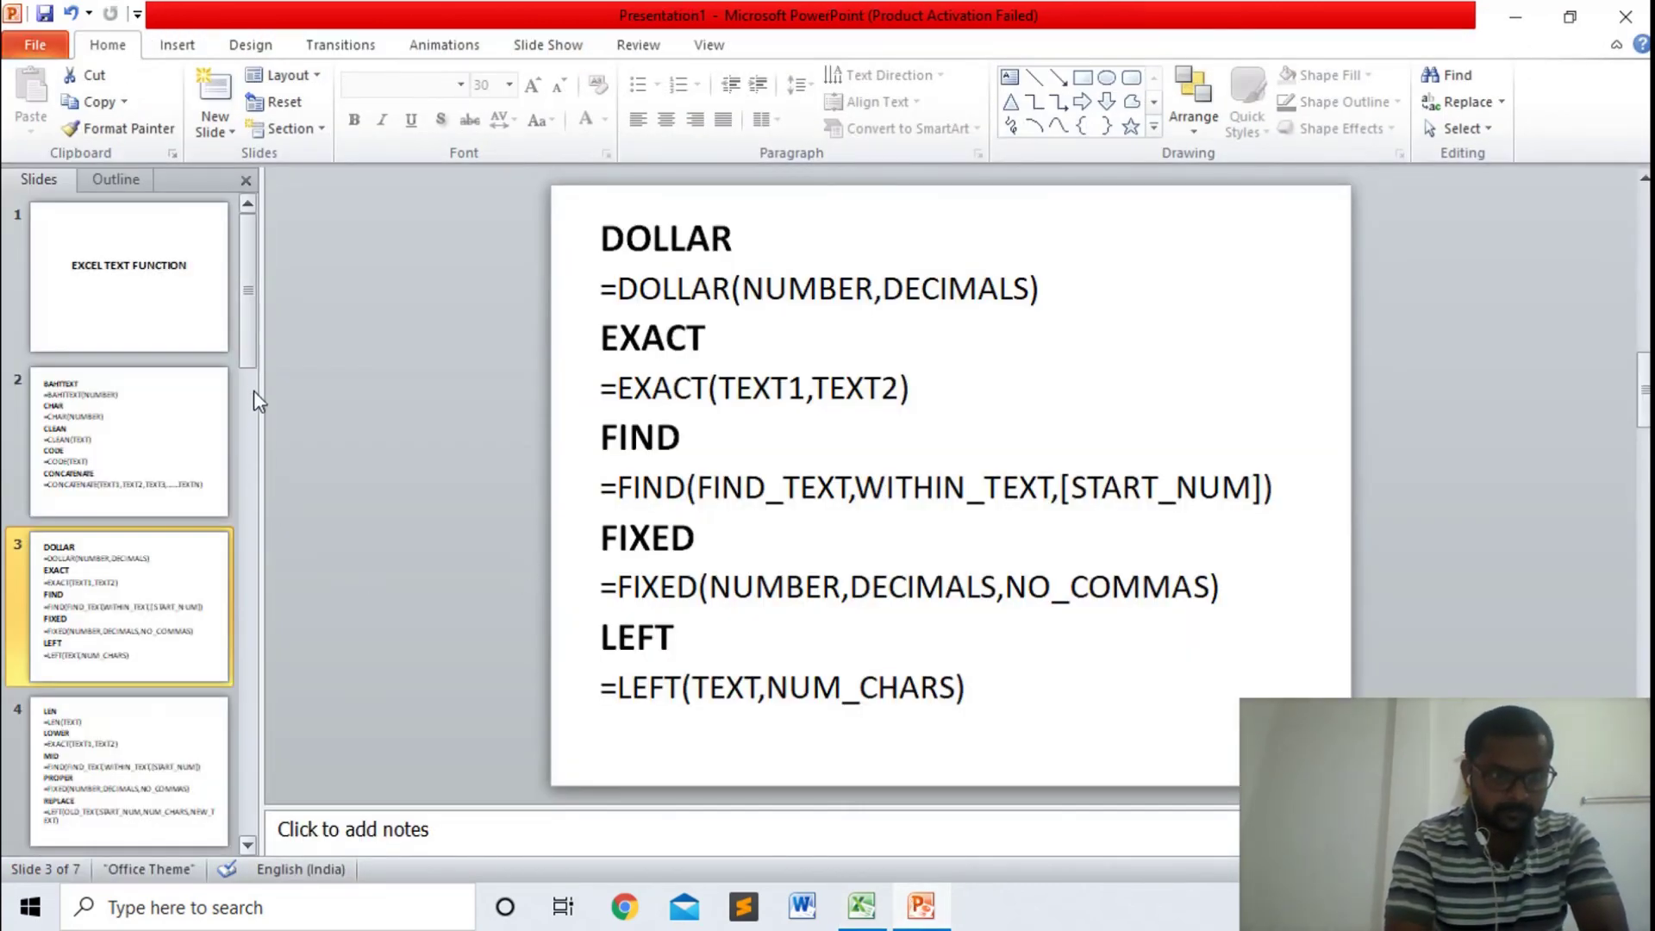
{"action": "scroll", "coordinate": [257, 431], "scroll_direction": "down", "scroll_amount": 2}
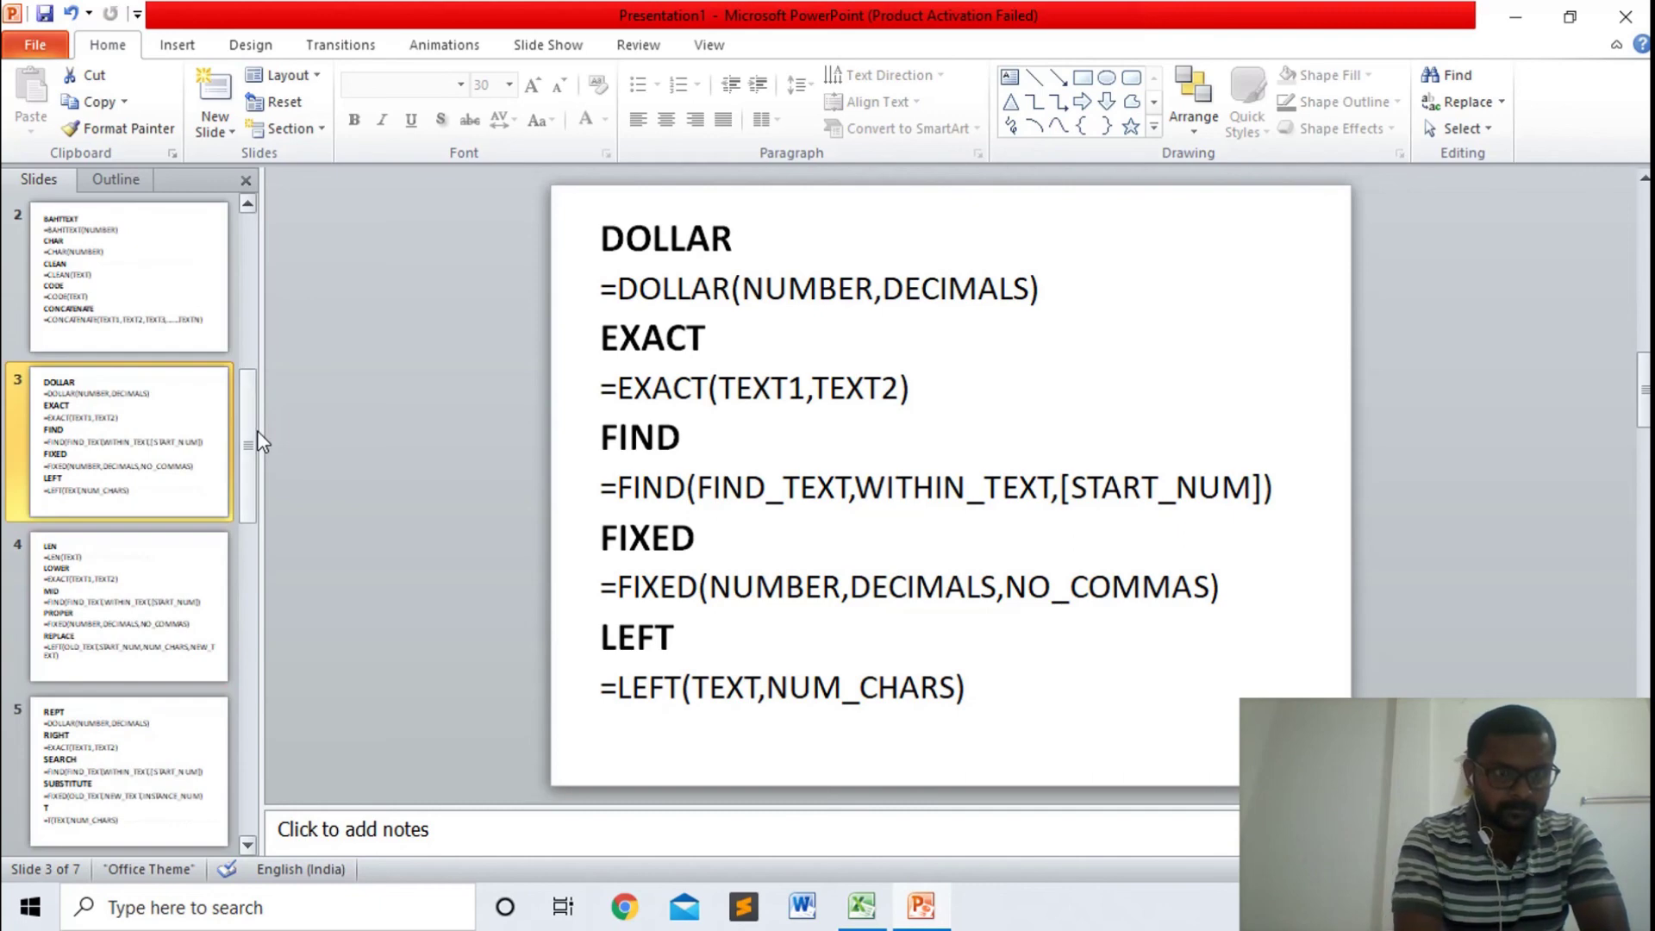